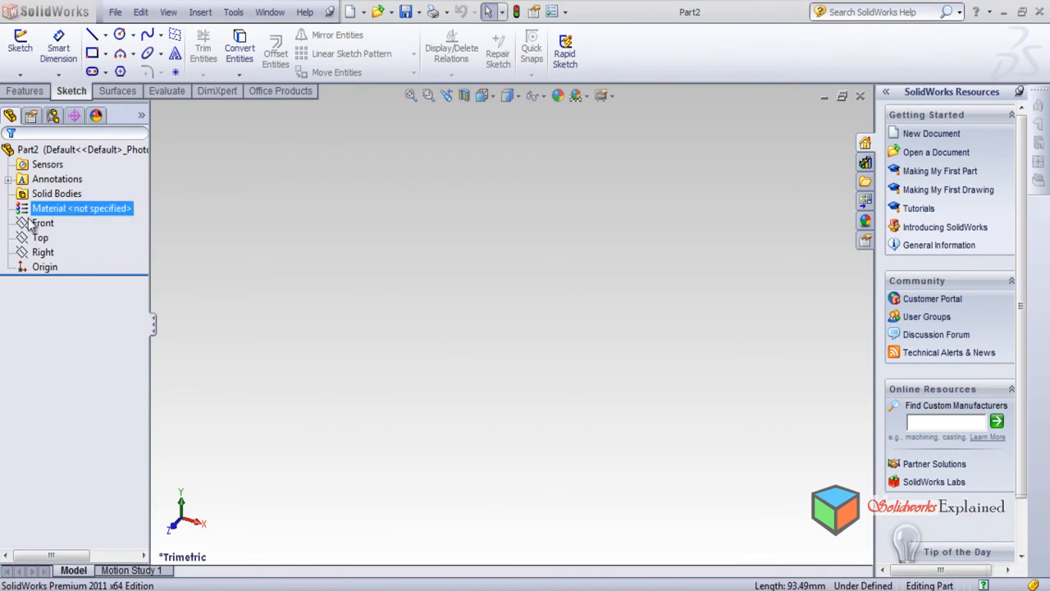
# Start a new sketch on the Front plane.
pyautogui.click(45, 223)
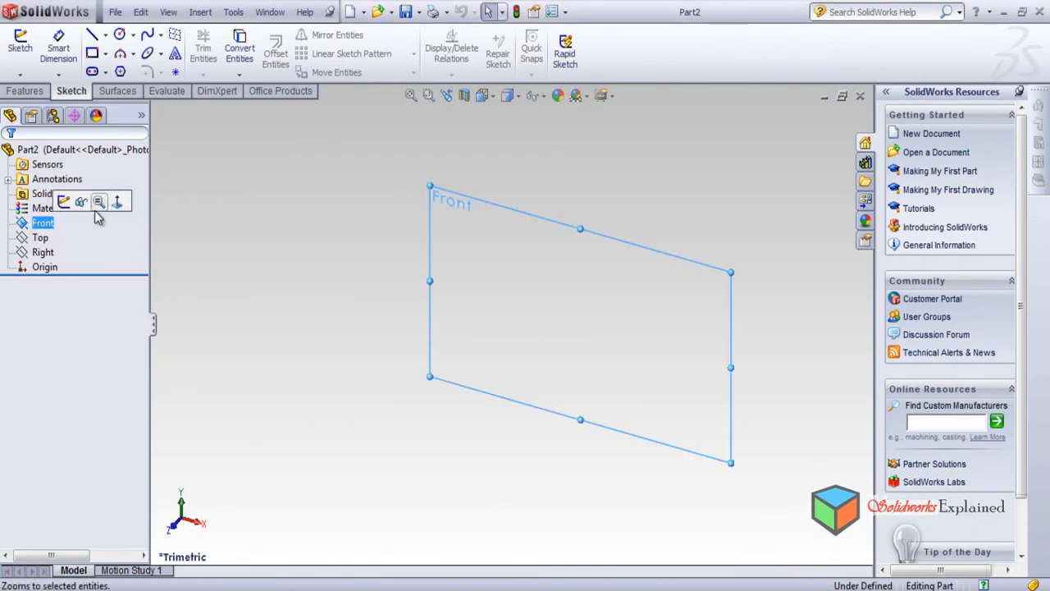
pyautogui.click(64, 202)
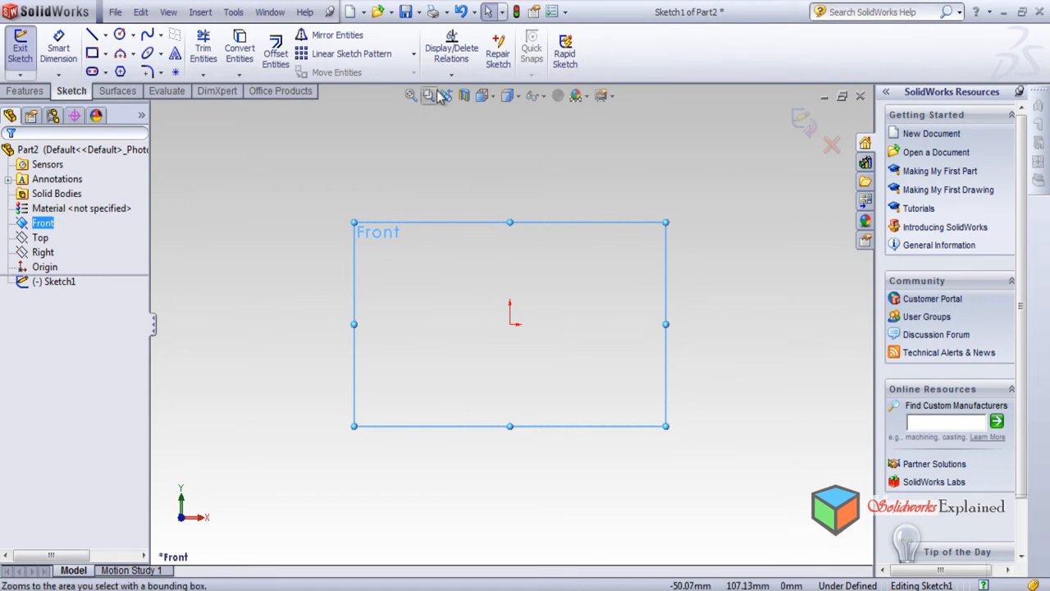
pyautogui.click(452, 76)
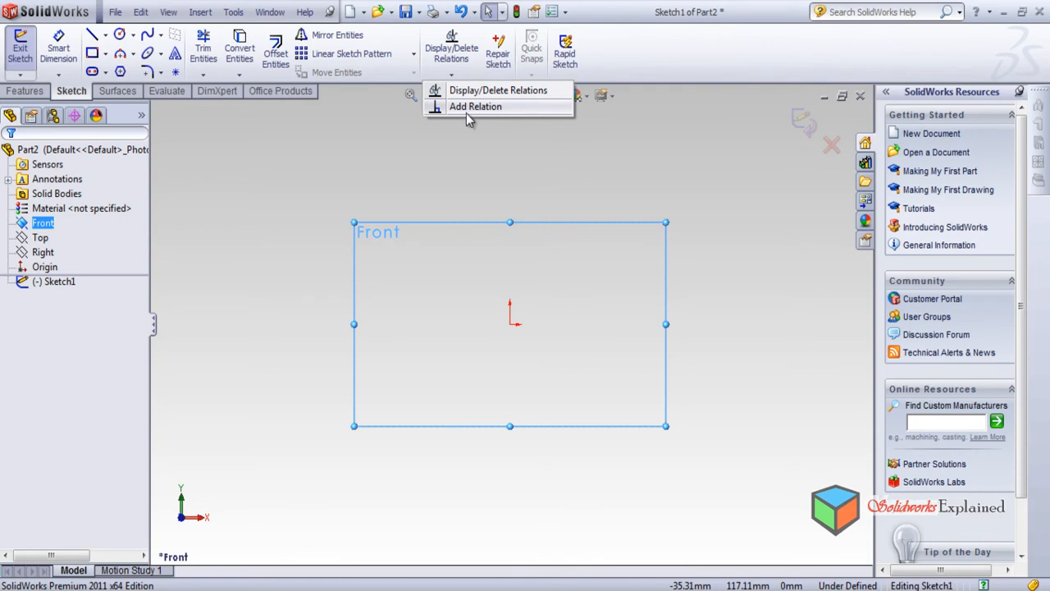
pyautogui.moveTo(87, 32)
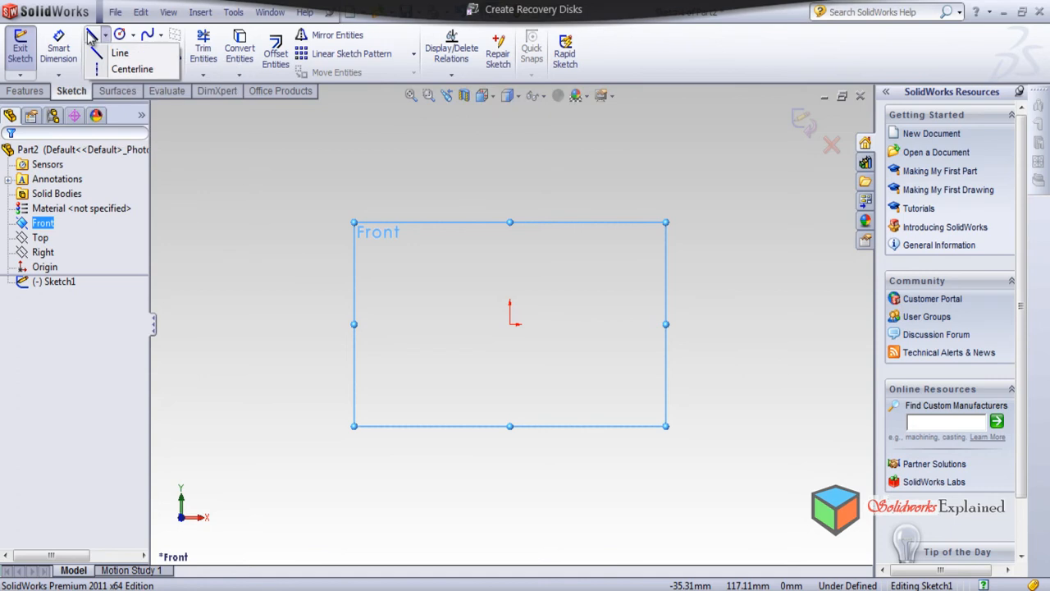
pyautogui.click(451, 75)
pyautogui.click(476, 107)
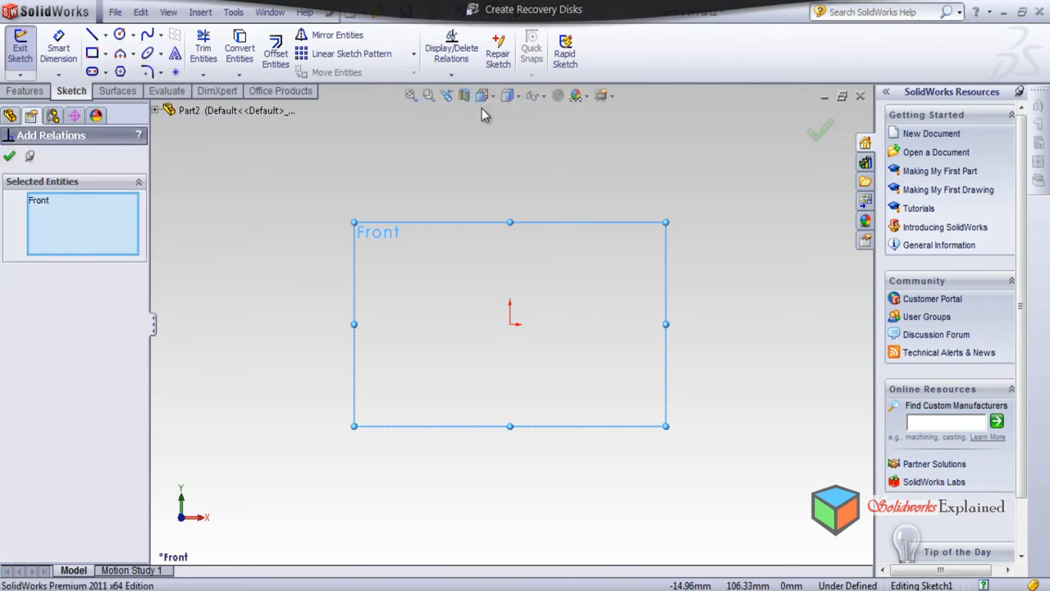
# Sketch a single slanted line about 86 mm long, up and to the left of the origin.
pyautogui.click(91, 34)
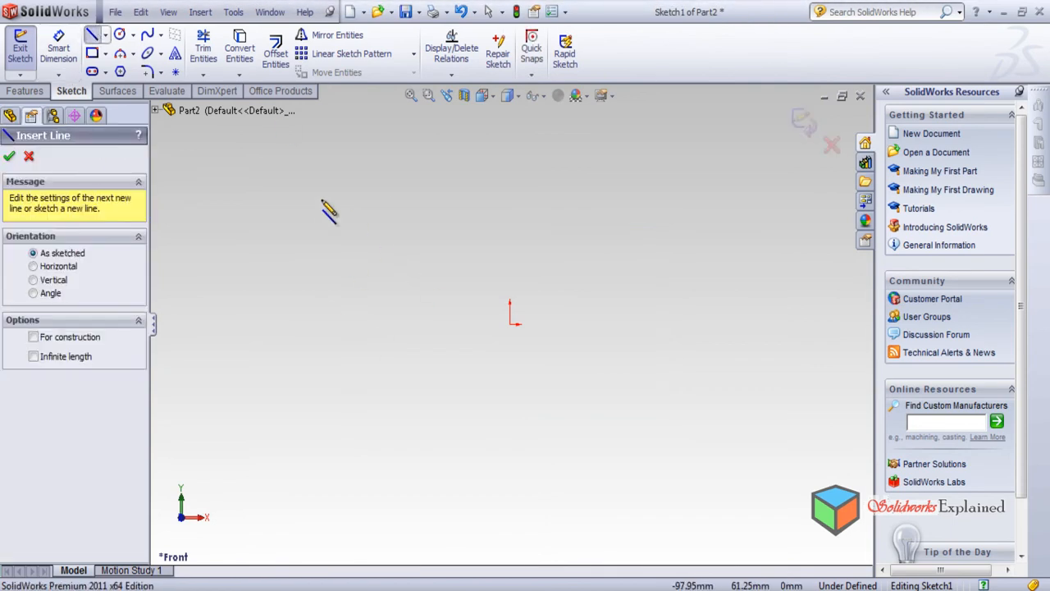
pyautogui.moveTo(320, 199)
pyautogui.mouseDown()
pyautogui.moveTo(316, 373)
pyautogui.moveTo(399, 355)
pyautogui.moveTo(386, 336)
pyautogui.moveTo(415, 379)
pyautogui.moveTo(318, 354)
pyautogui.moveTo(387, 342)
pyautogui.moveTo(403, 351)
pyautogui.mouseUp()
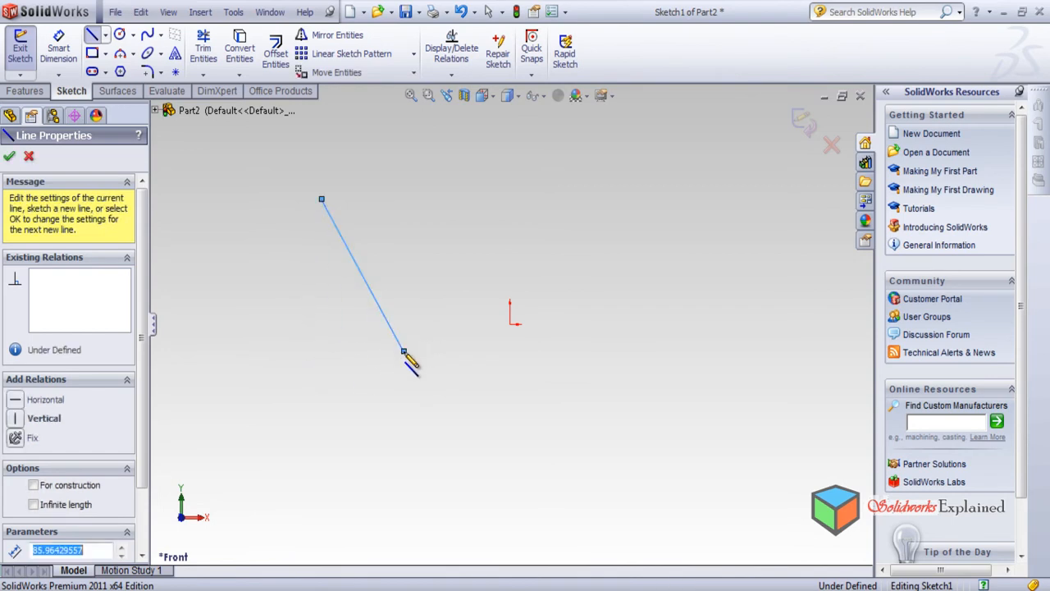
pyautogui.press('Escape')
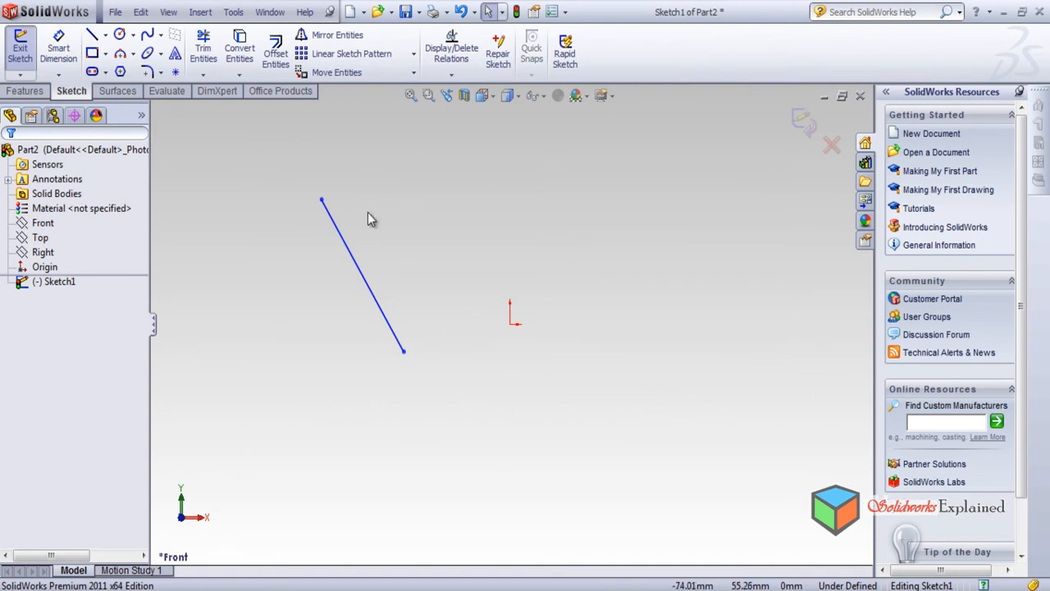
# Add a Horizontal relation to the slanted line using Add Relation.
pyautogui.click(358, 260)
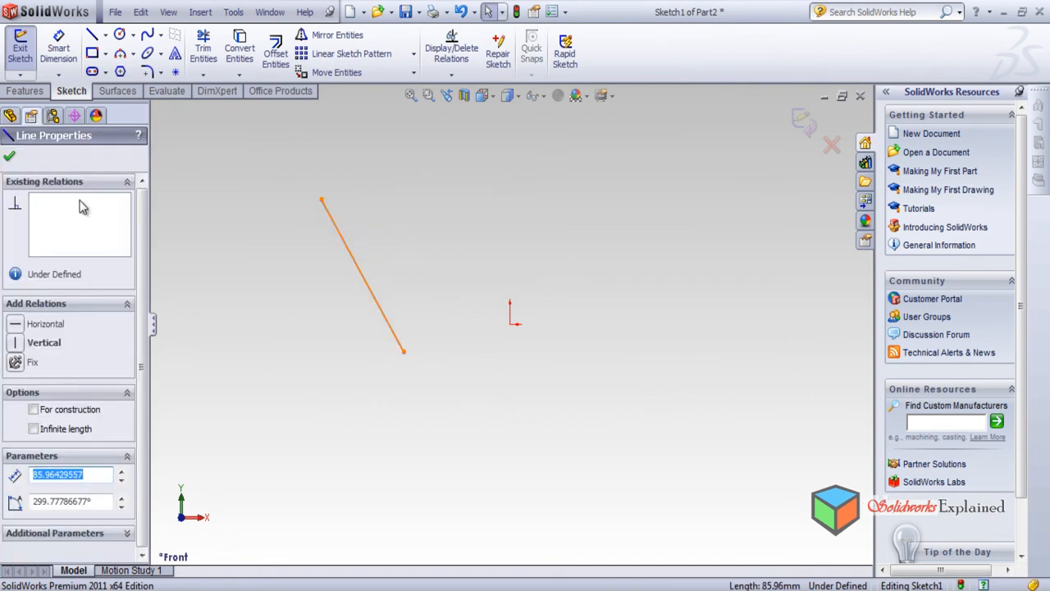
pyautogui.click(467, 277)
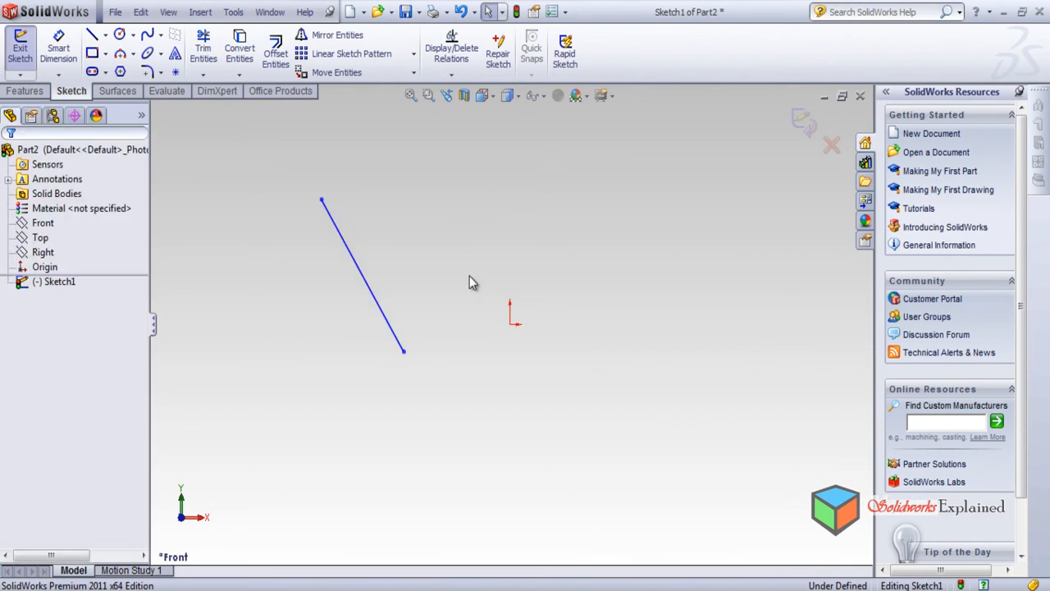
pyautogui.click(451, 75)
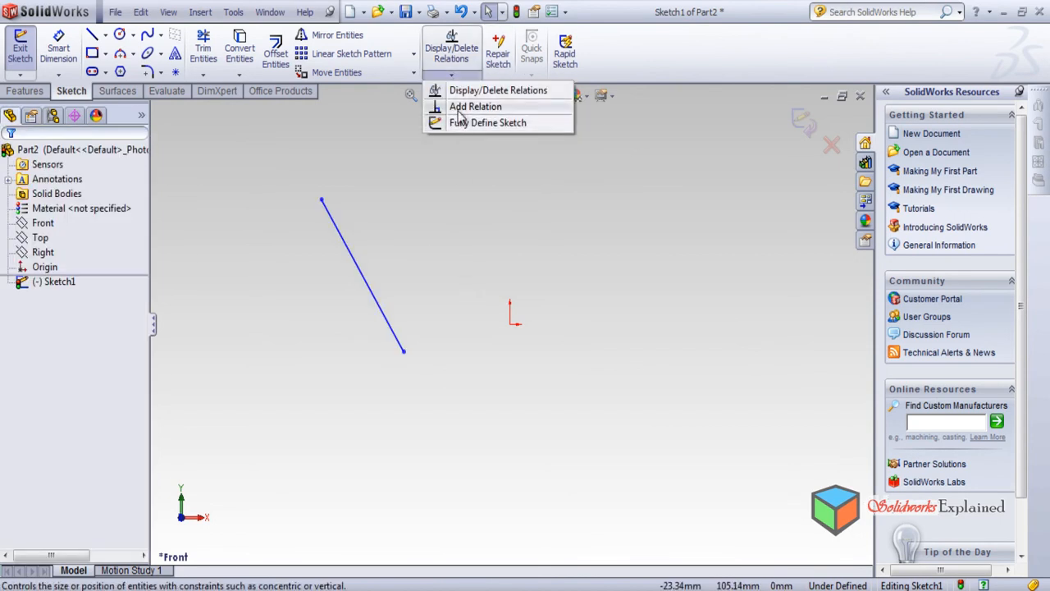
pyautogui.click(460, 108)
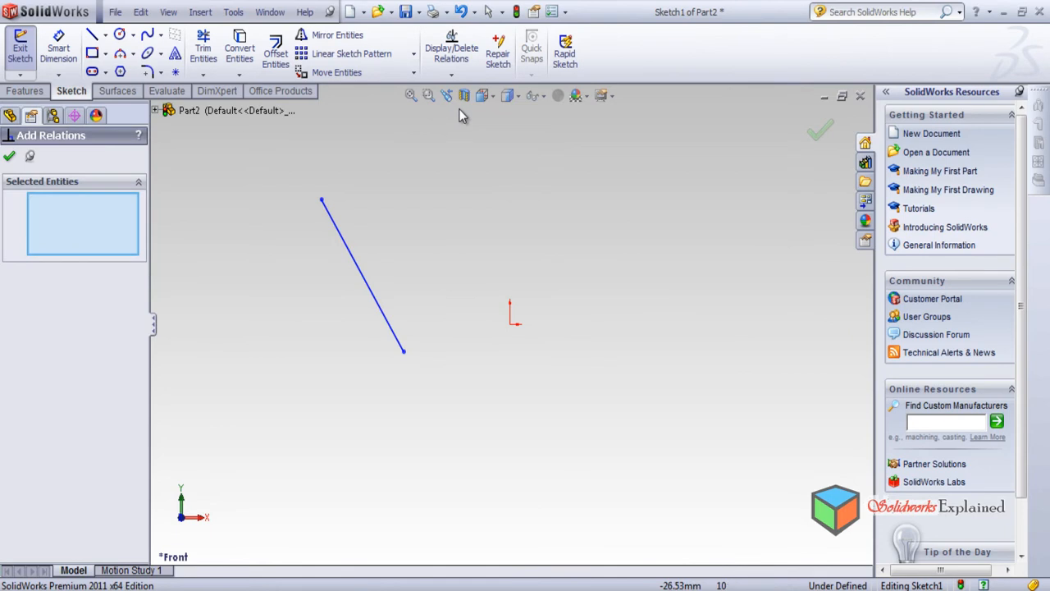
pyautogui.click(350, 249)
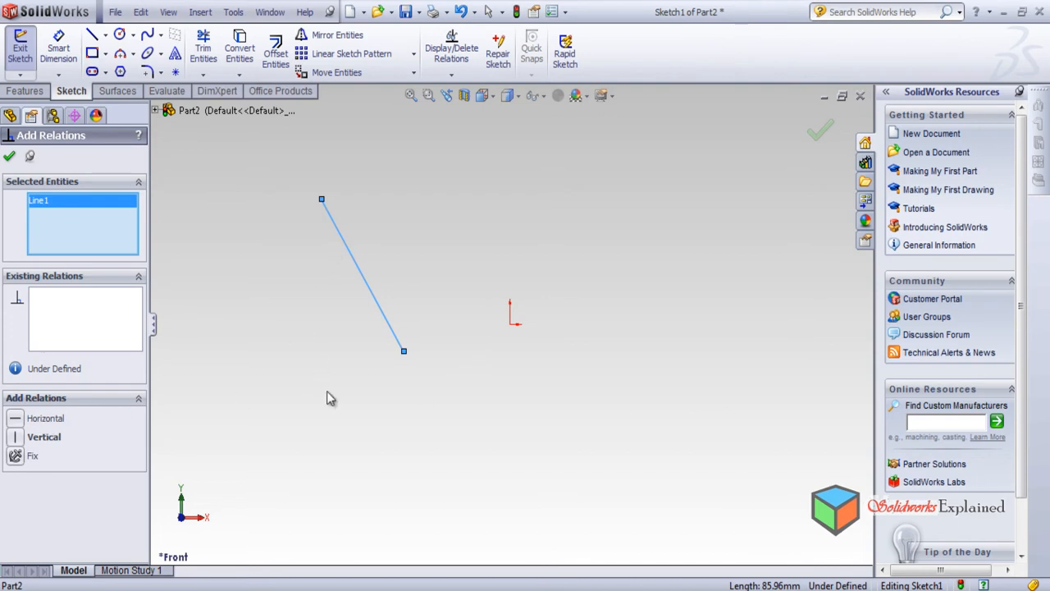
pyautogui.click(16, 418)
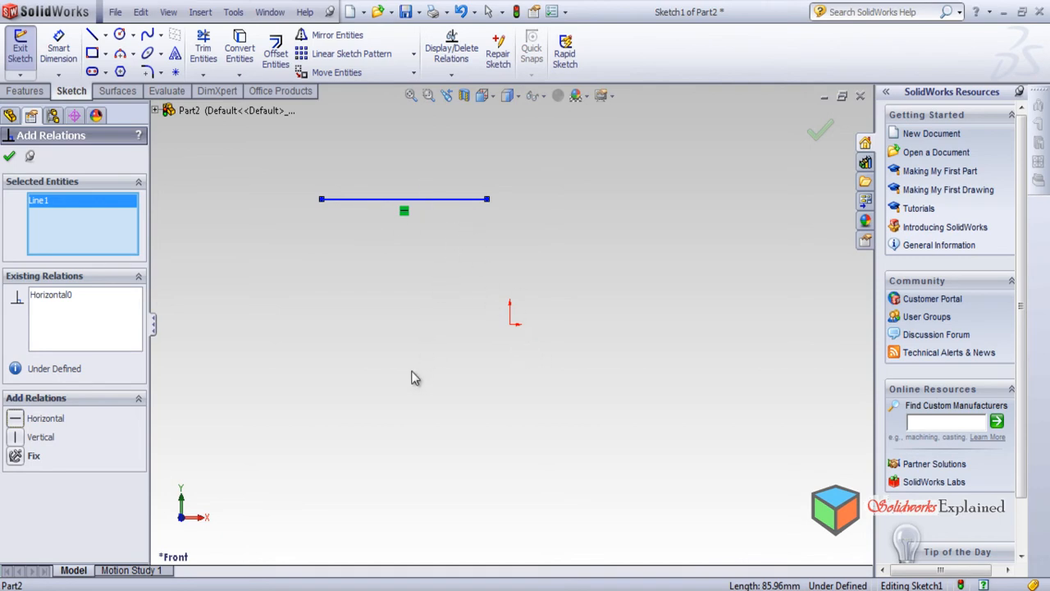
# Sketch a second separate line about 131 mm long, running steeply downward to the right of the origin.
pyautogui.moveTo(388, 346)
pyautogui.mouseDown(button='middle')
pyautogui.moveTo(471, 394)
pyautogui.moveTo(495, 350)
pyautogui.moveTo(419, 425)
pyautogui.moveTo(394, 413)
pyautogui.mouseUp(button='middle')
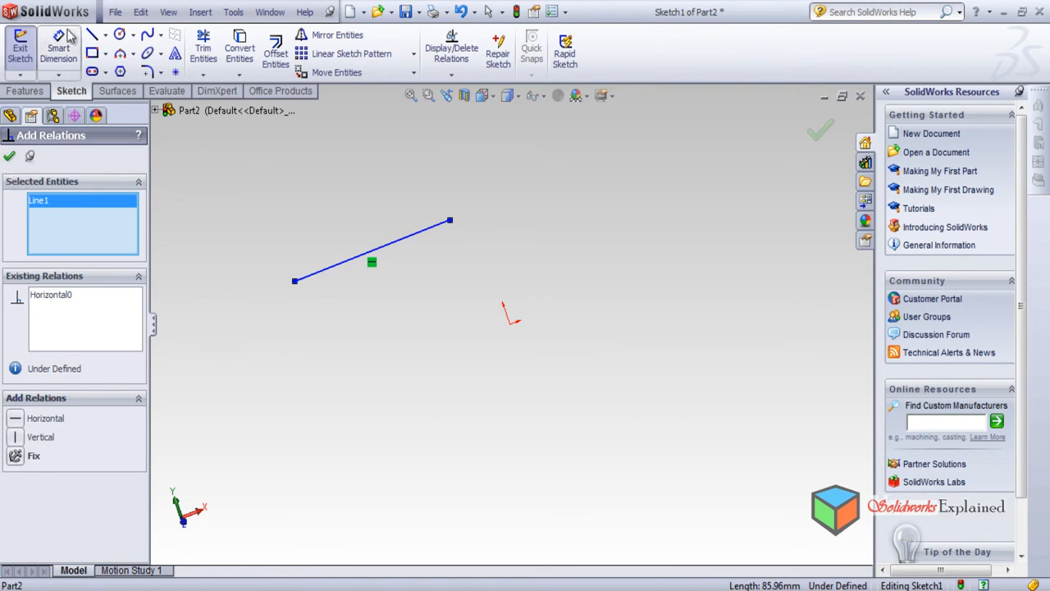
pyautogui.click(93, 35)
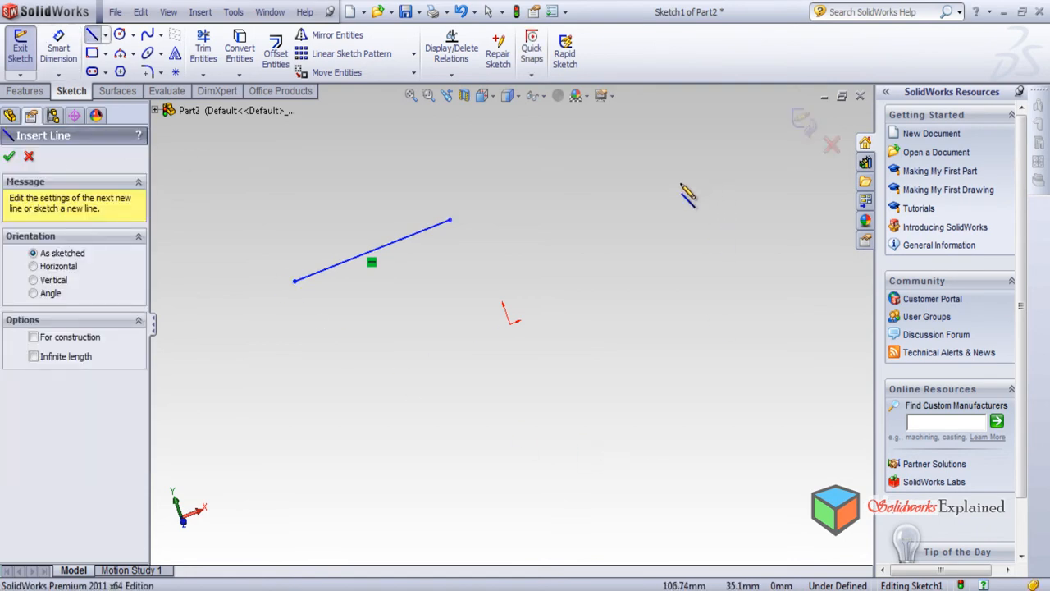
pyautogui.click(681, 182)
pyautogui.click(690, 441)
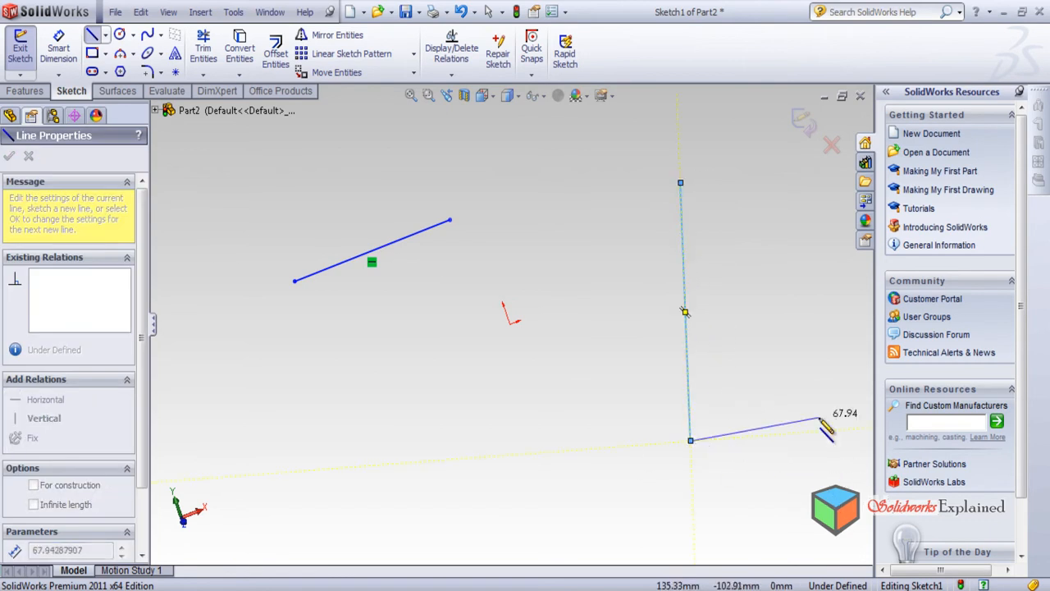
pyautogui.press('Escape')
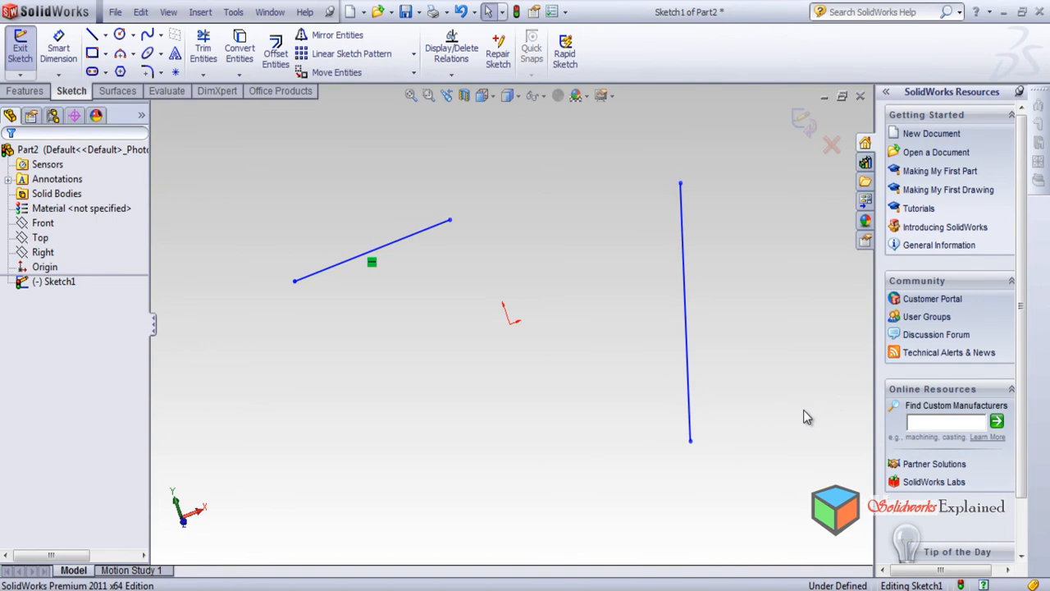
# Add a Horizontal relation to the second, steep line and close the relation settings.
pyautogui.click(450, 73)
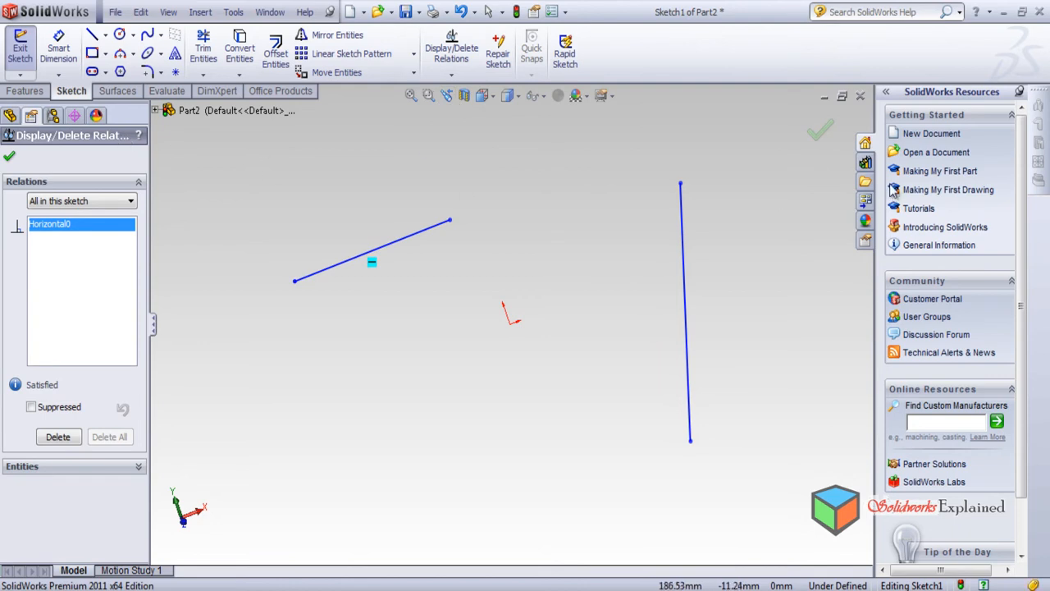
pyautogui.click(452, 74)
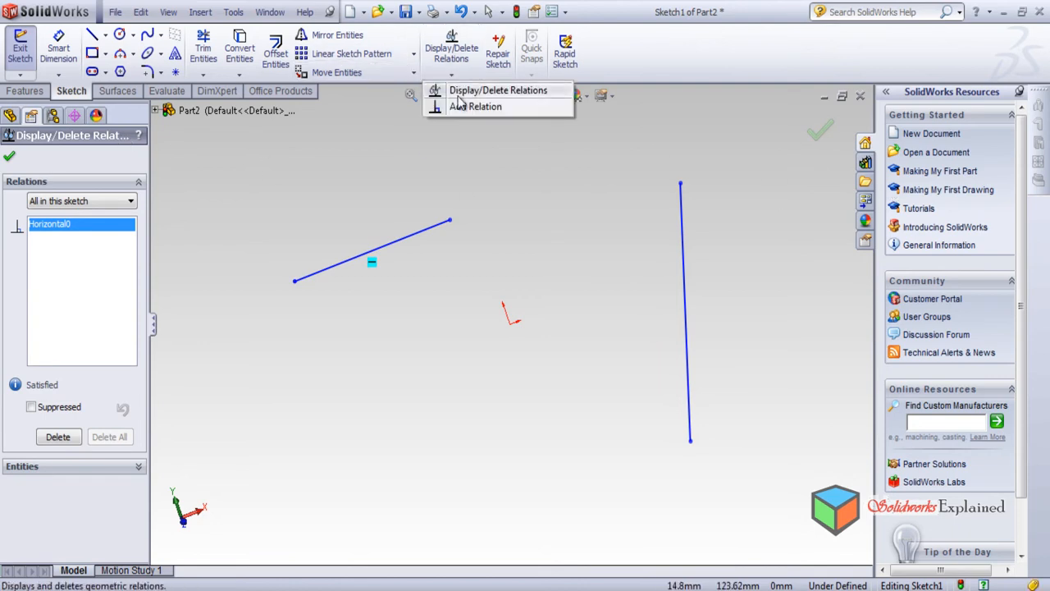
pyautogui.click(468, 107)
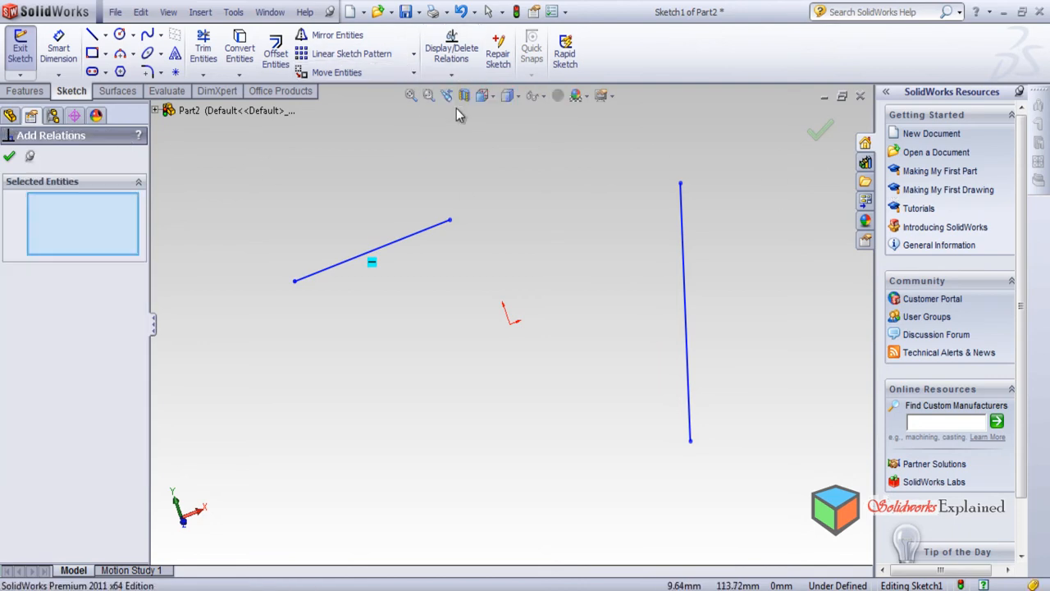
pyautogui.click(685, 355)
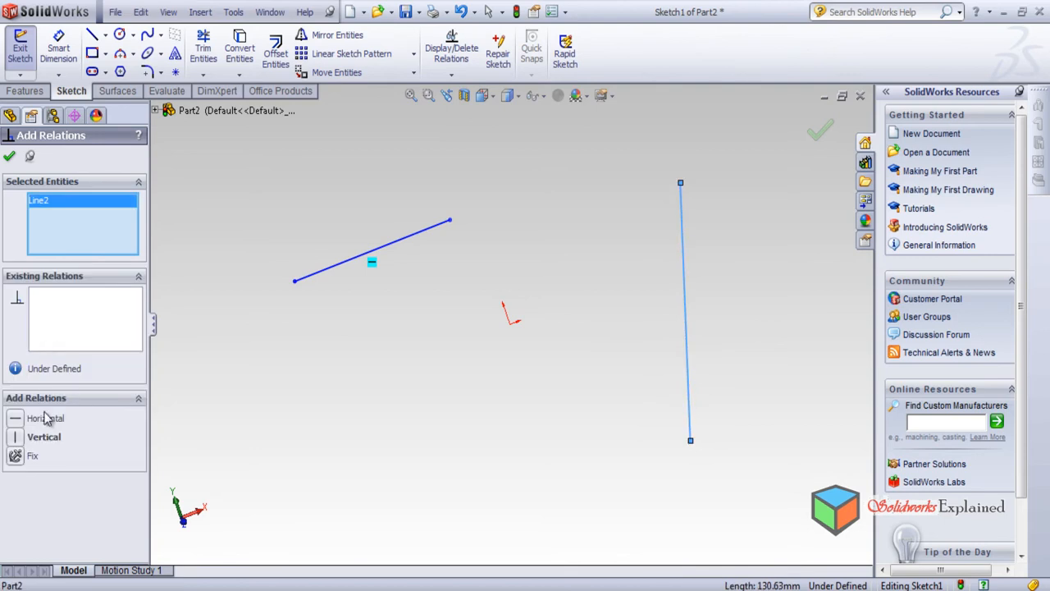
pyautogui.click(16, 420)
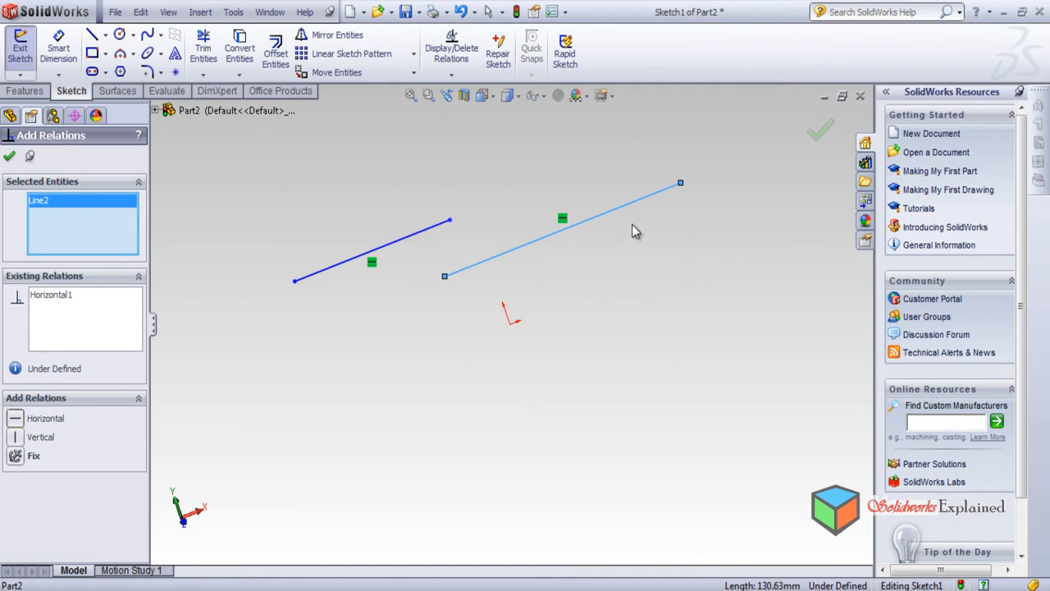
pyautogui.click(9, 156)
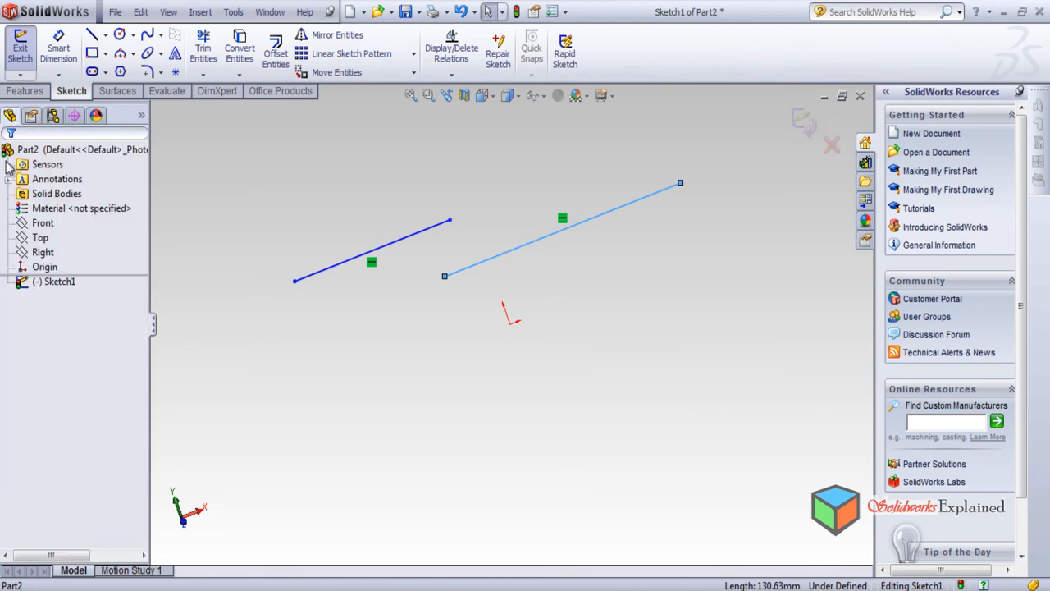
# Sketch a third slanted line about 44 mm long to the left of the two horizontal lines.
pyautogui.click(56, 223)
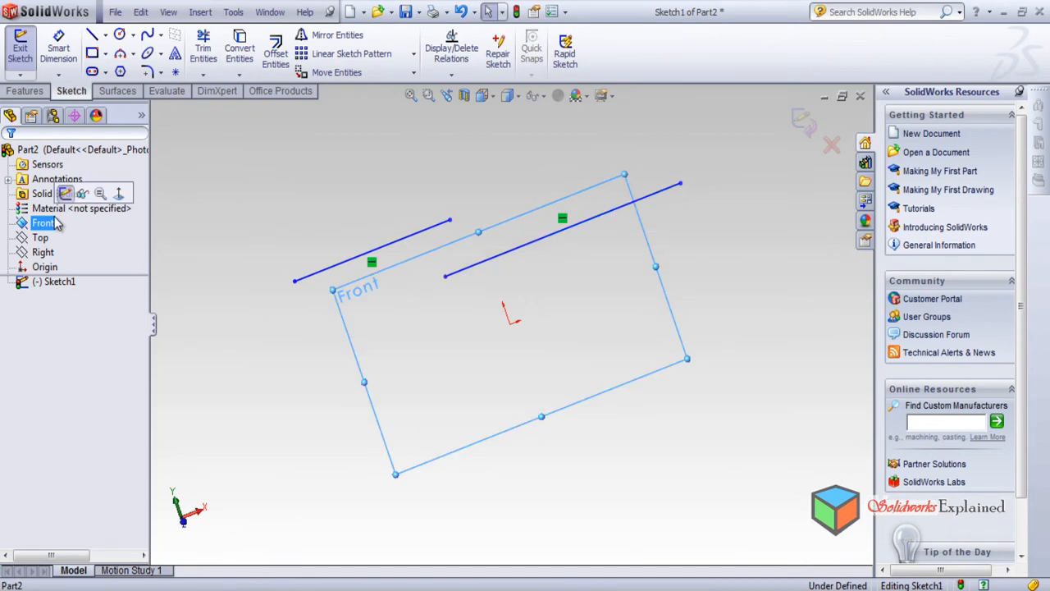
pyautogui.click(122, 195)
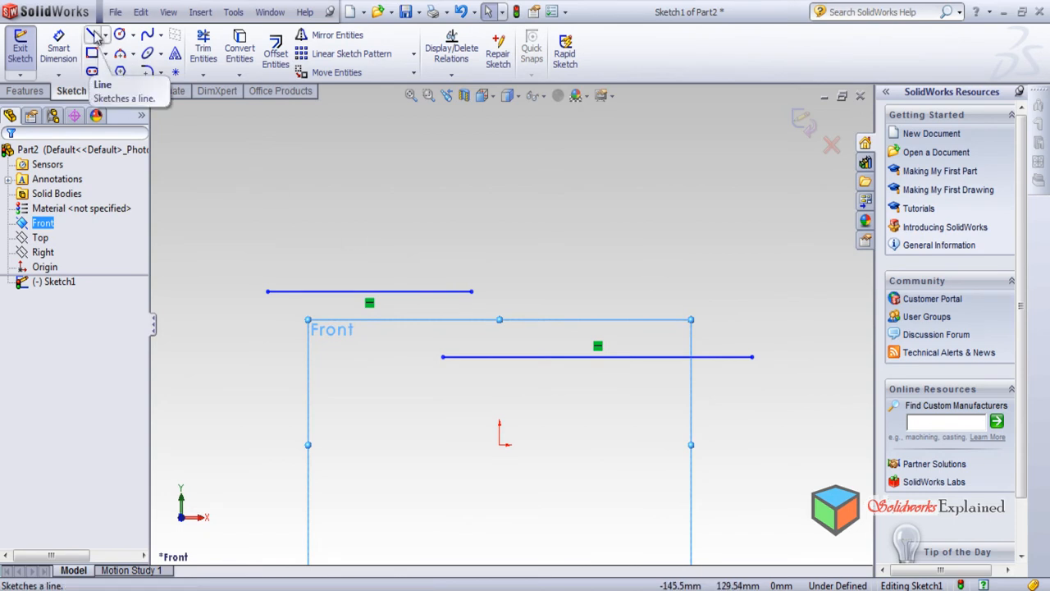
pyautogui.click(92, 34)
pyautogui.click(216, 205)
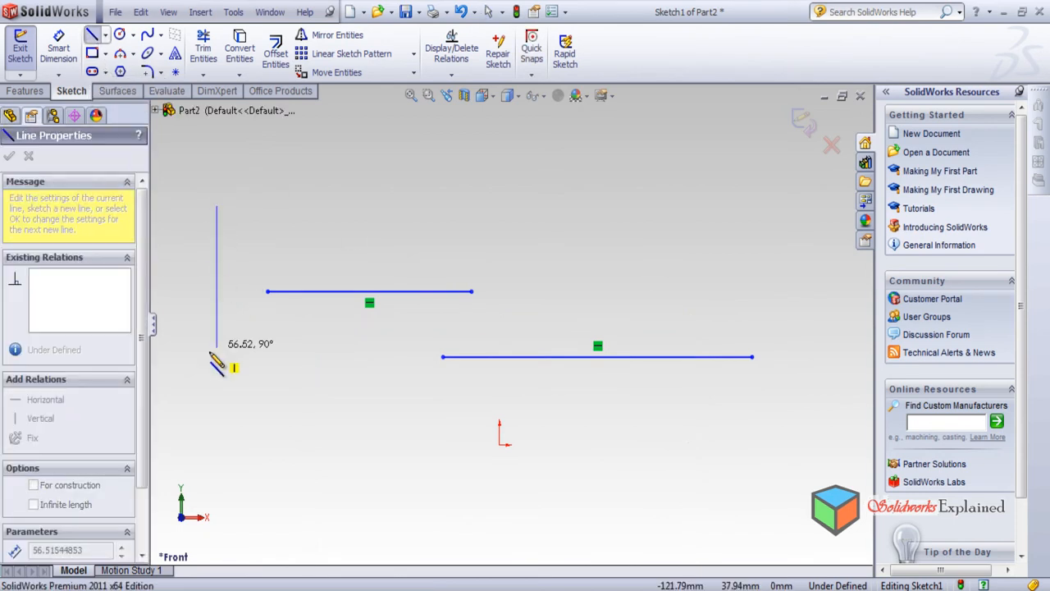
pyautogui.click(187, 310)
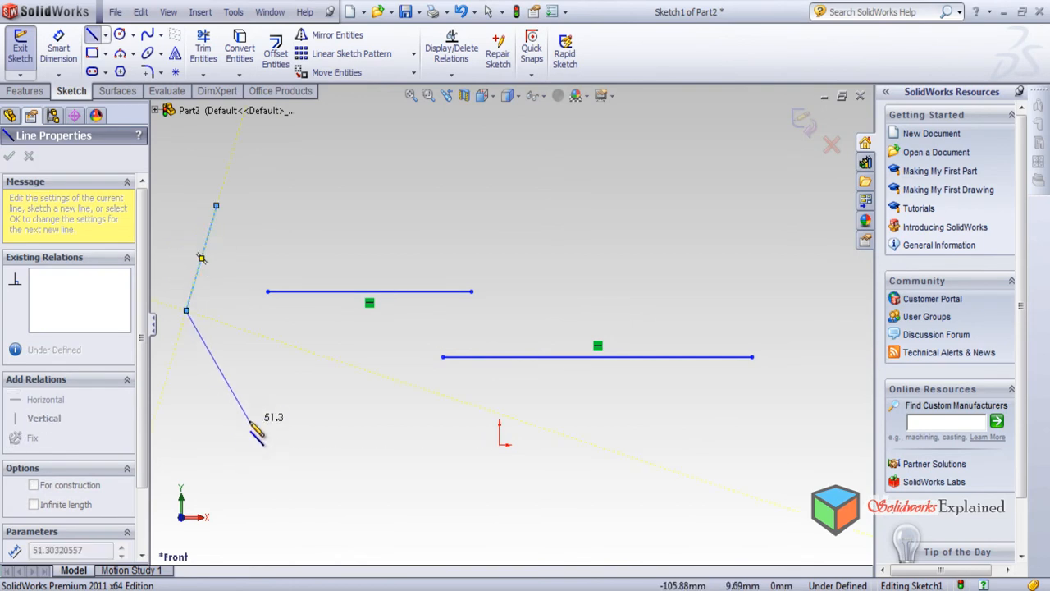
pyautogui.press('Escape')
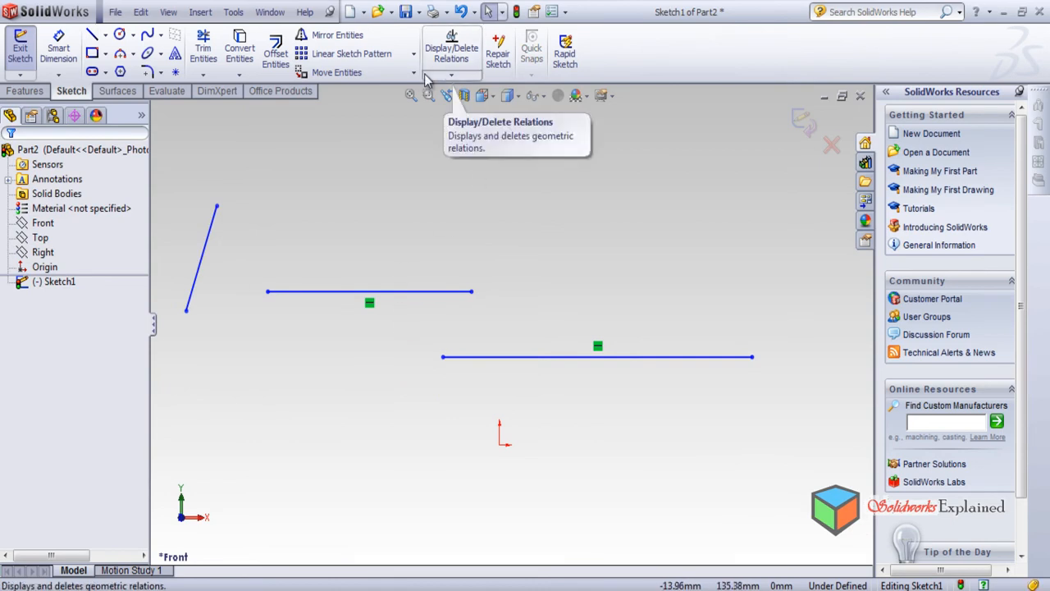
# Try to add a Horizontal relation between the two endpoints of the third line.
pyautogui.click(451, 74)
pyautogui.click(471, 108)
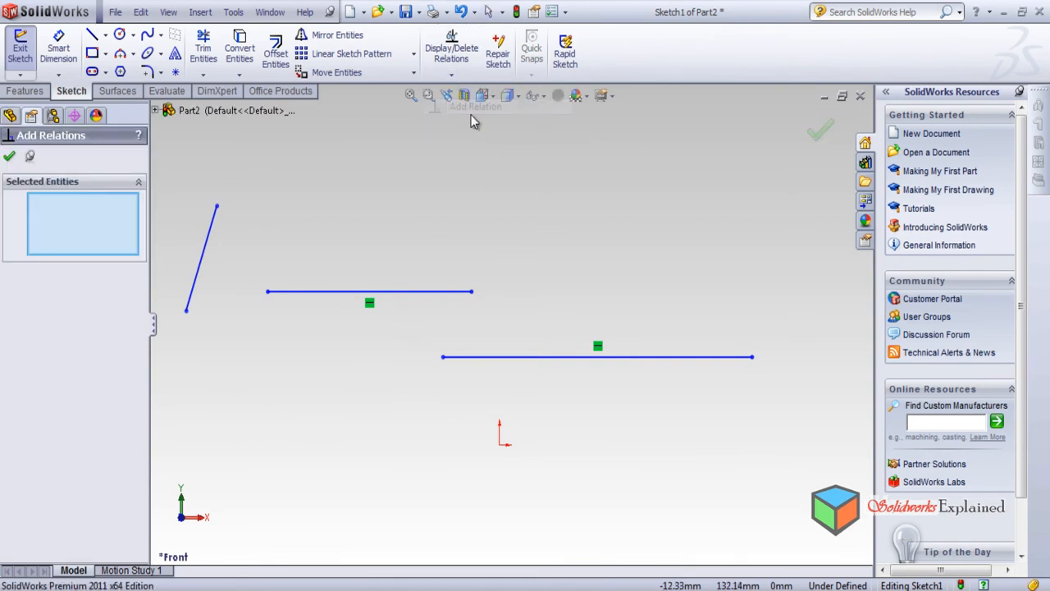
pyautogui.click(220, 207)
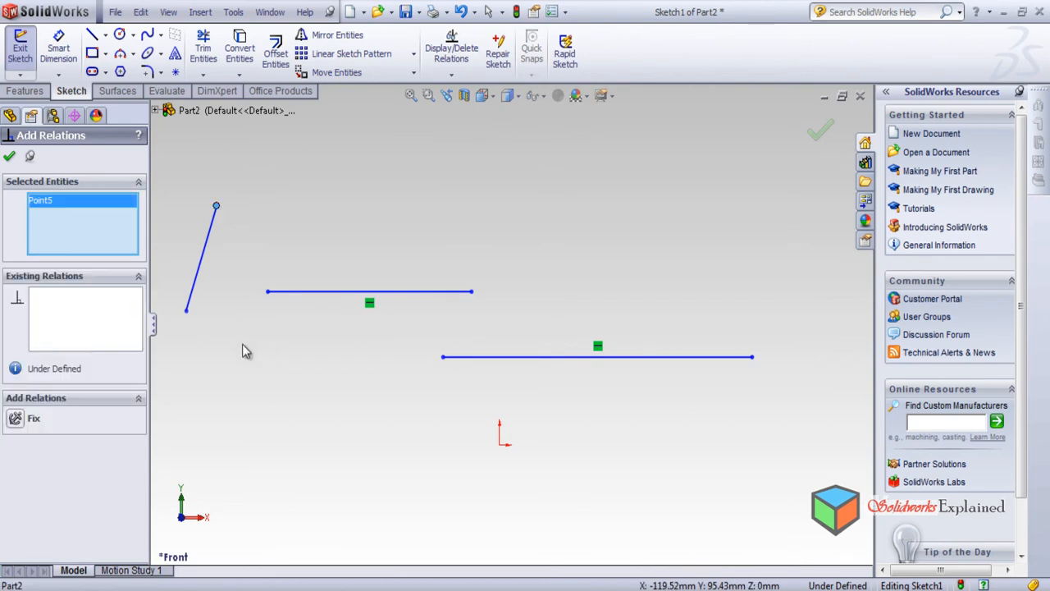
pyautogui.click(187, 311)
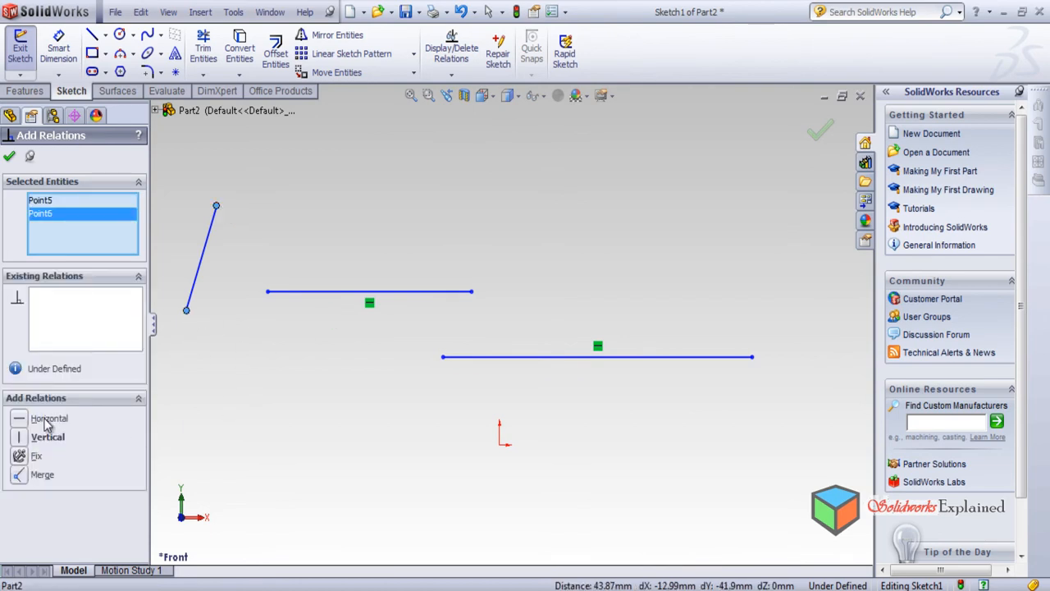
pyautogui.click(19, 419)
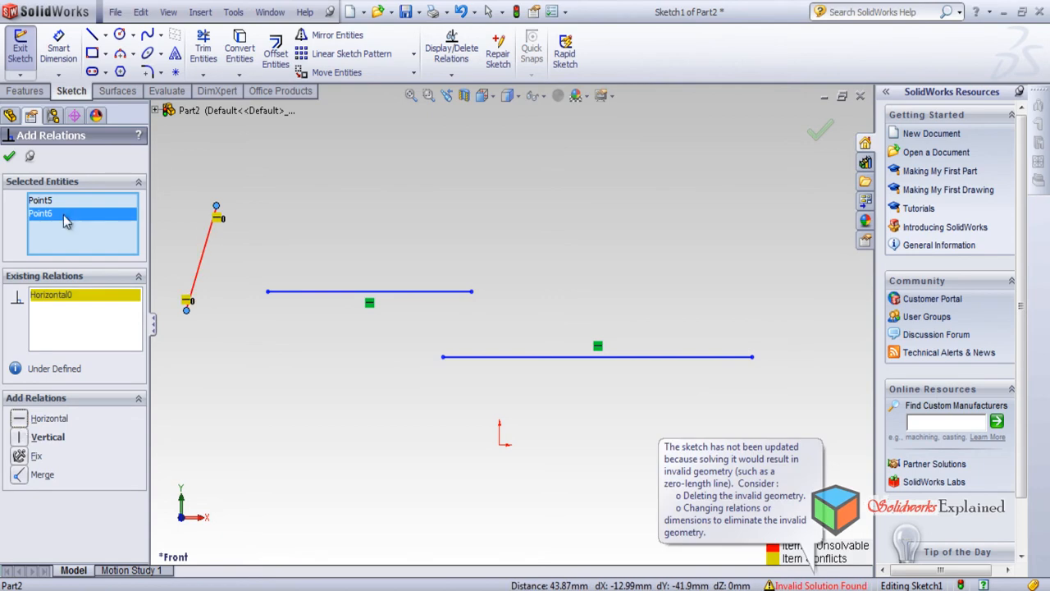
pyautogui.click(9, 156)
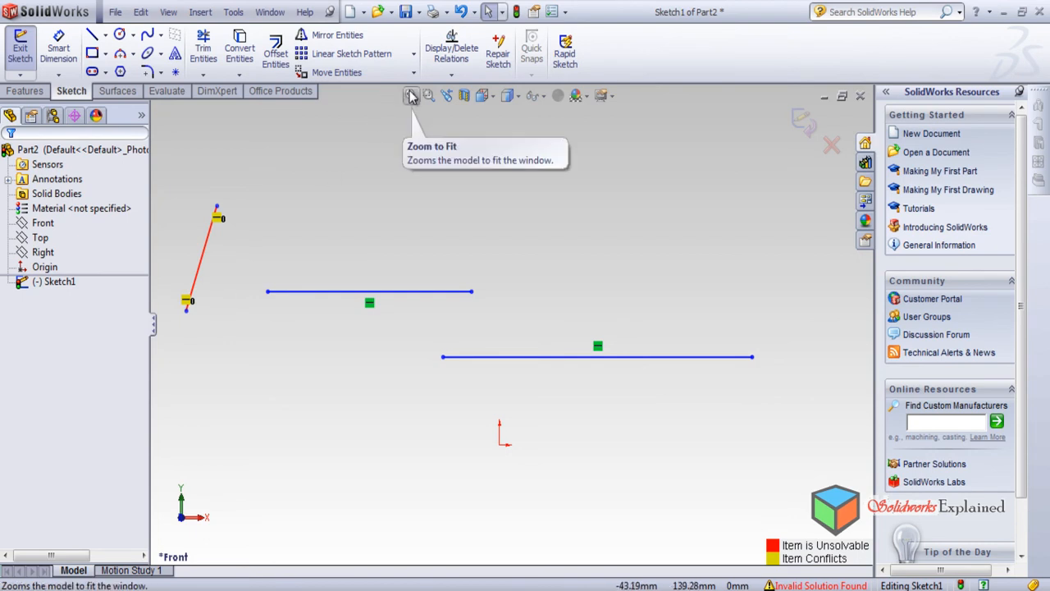
pyautogui.click(452, 74)
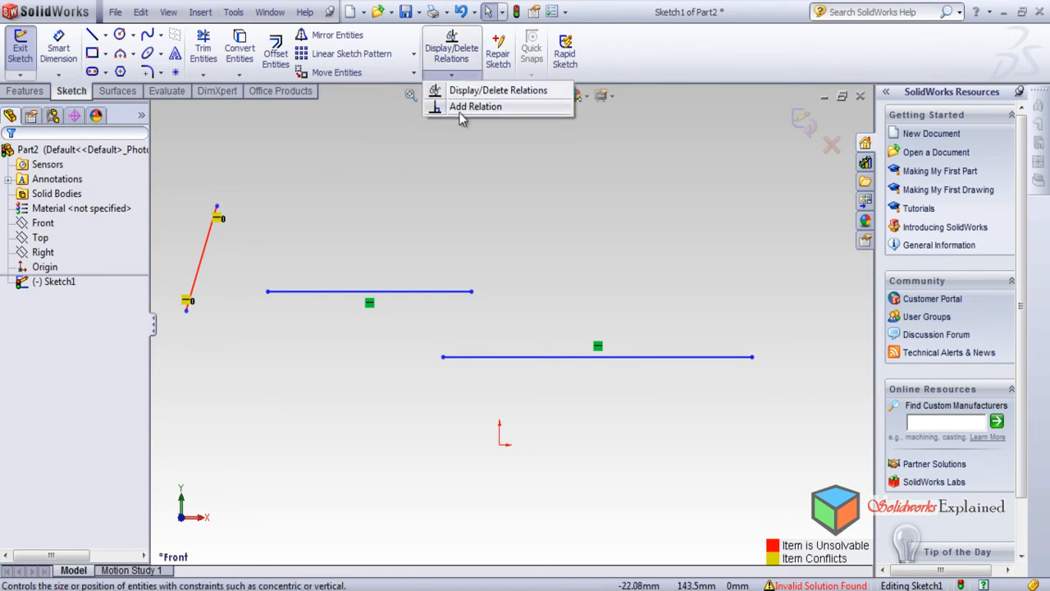
pyautogui.click(461, 107)
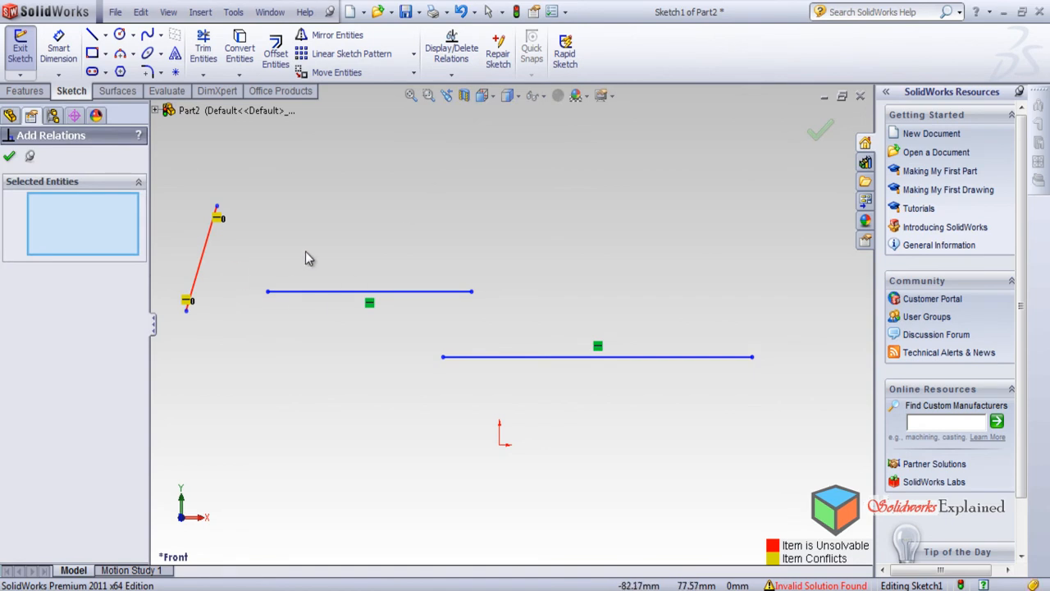
pyautogui.click(202, 253)
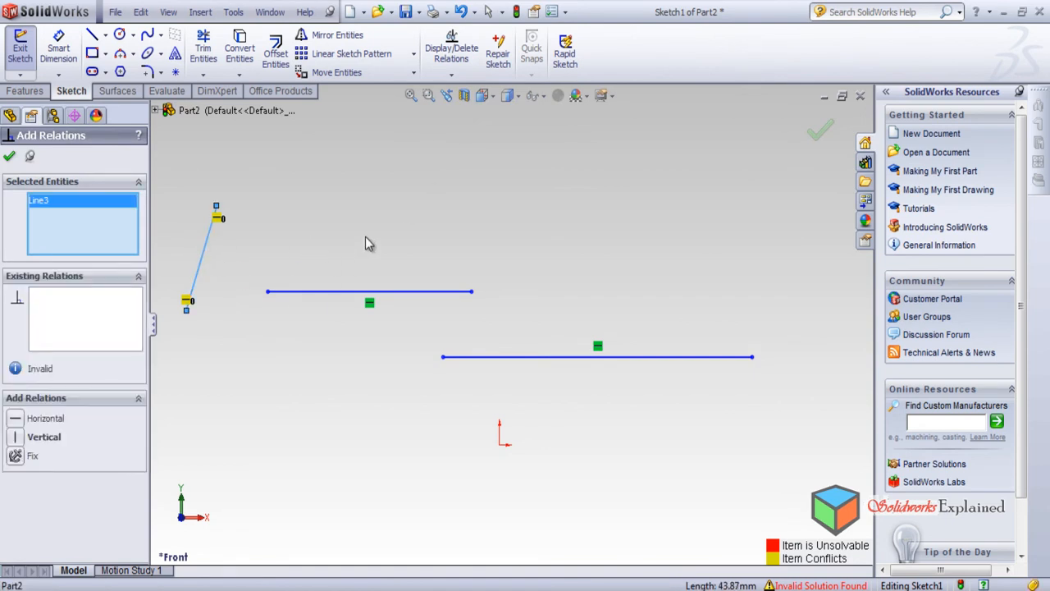
pyautogui.click(202, 250)
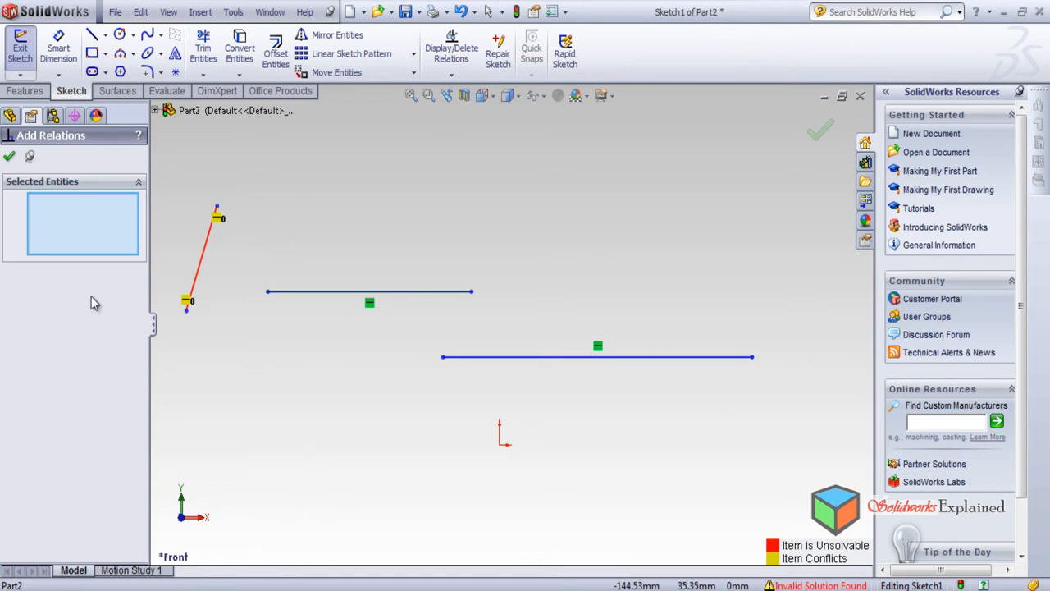
pyautogui.click(11, 157)
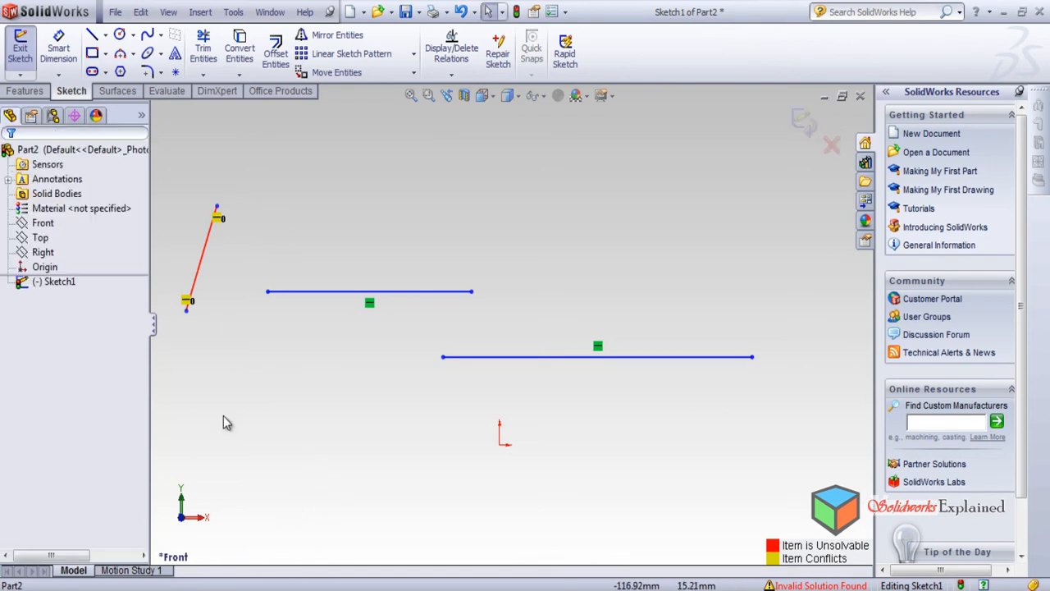
# Delete the unsolvable slanted line to the left of the two horizontal lines.
pyautogui.click(196, 280)
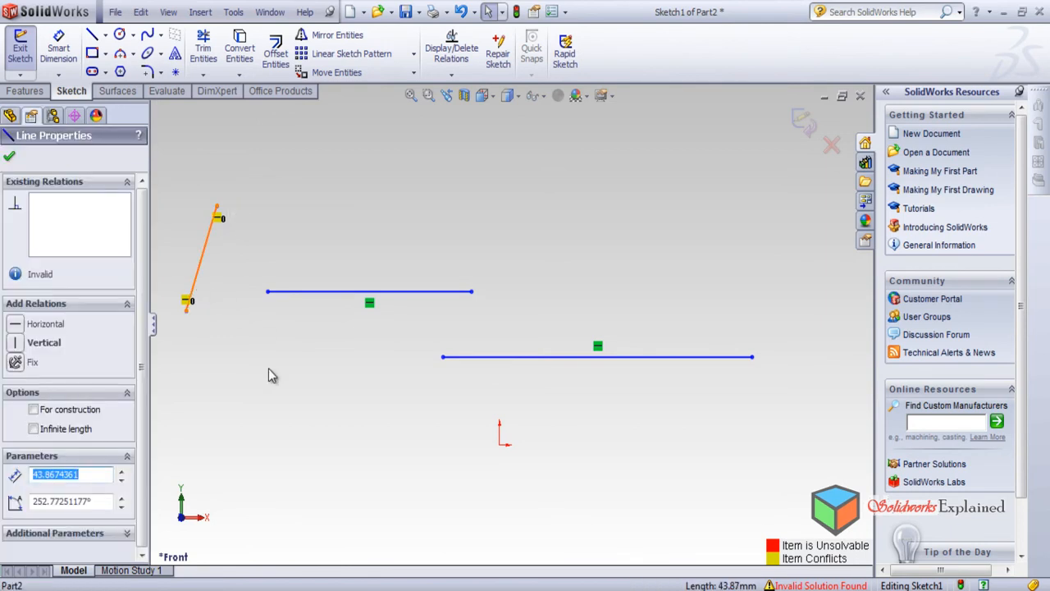
pyautogui.press('Delete')
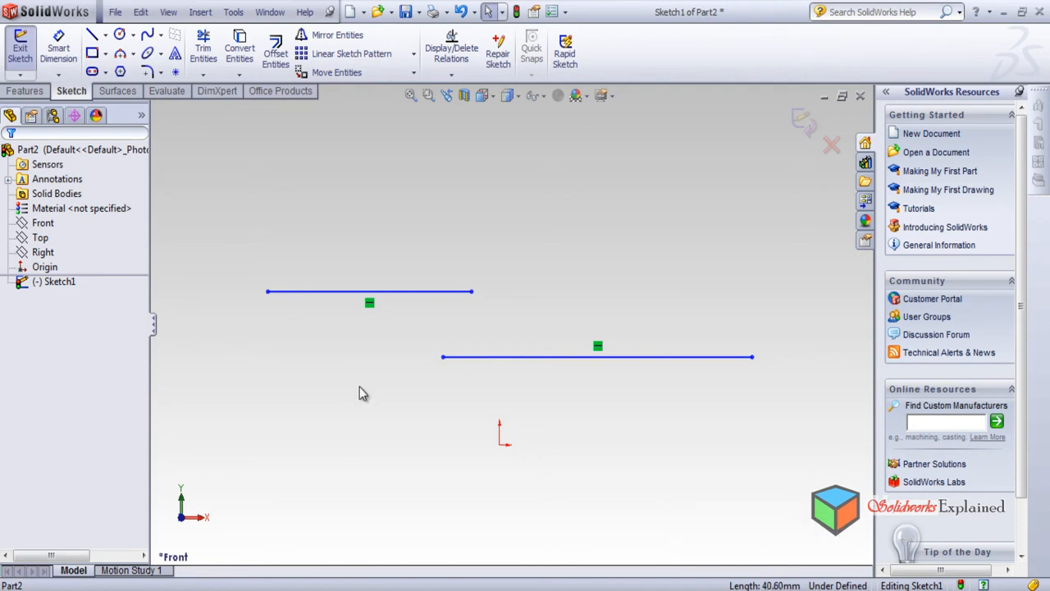
# Sketch a line about 71 mm long, sloping downward to the right, above the longer horizontal line.
pyautogui.click(93, 36)
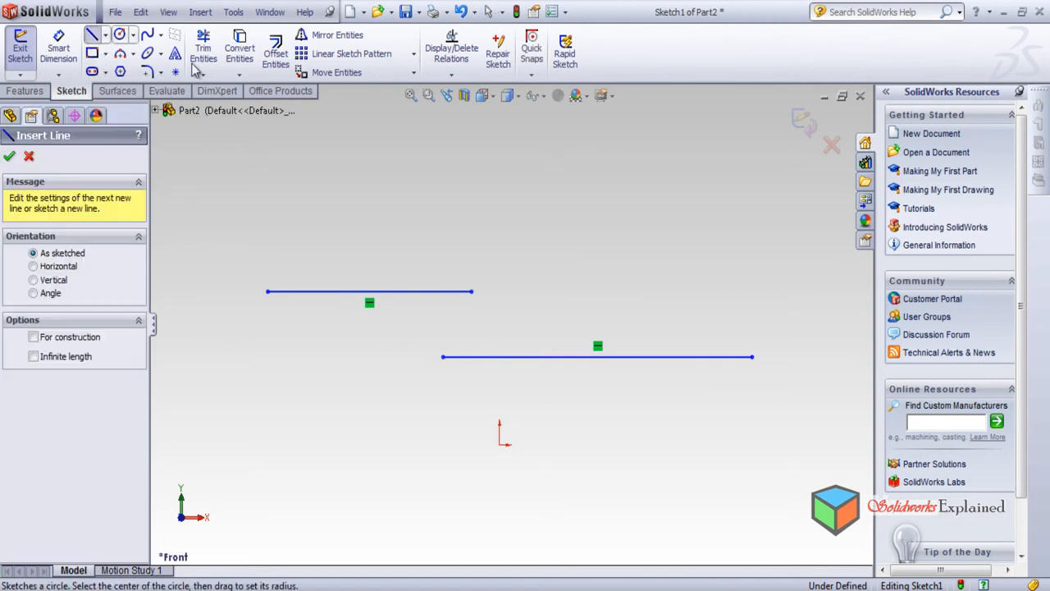
pyautogui.click(516, 167)
pyautogui.click(654, 269)
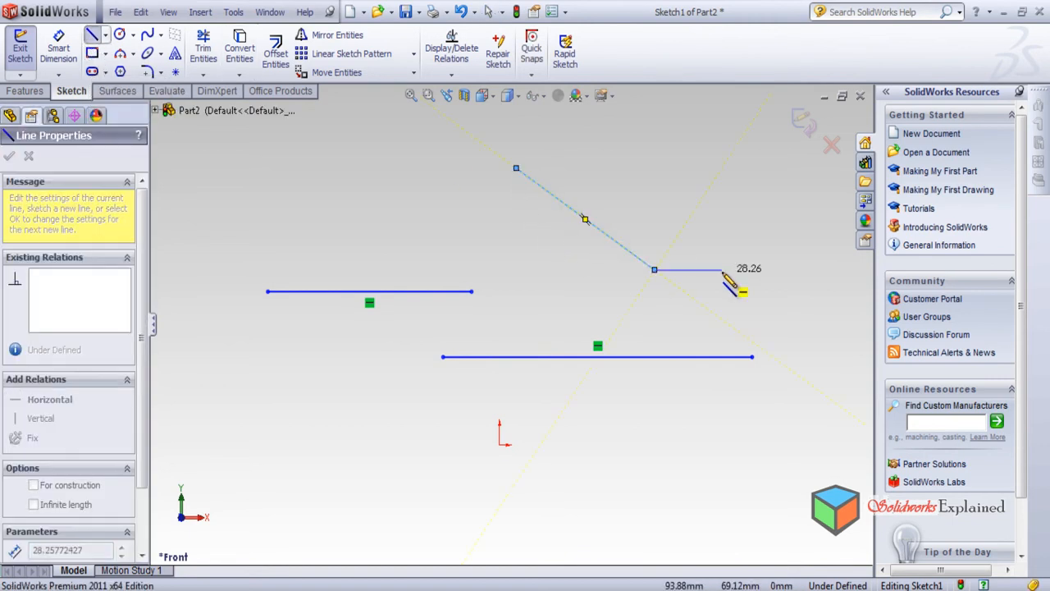
pyautogui.press('Escape')
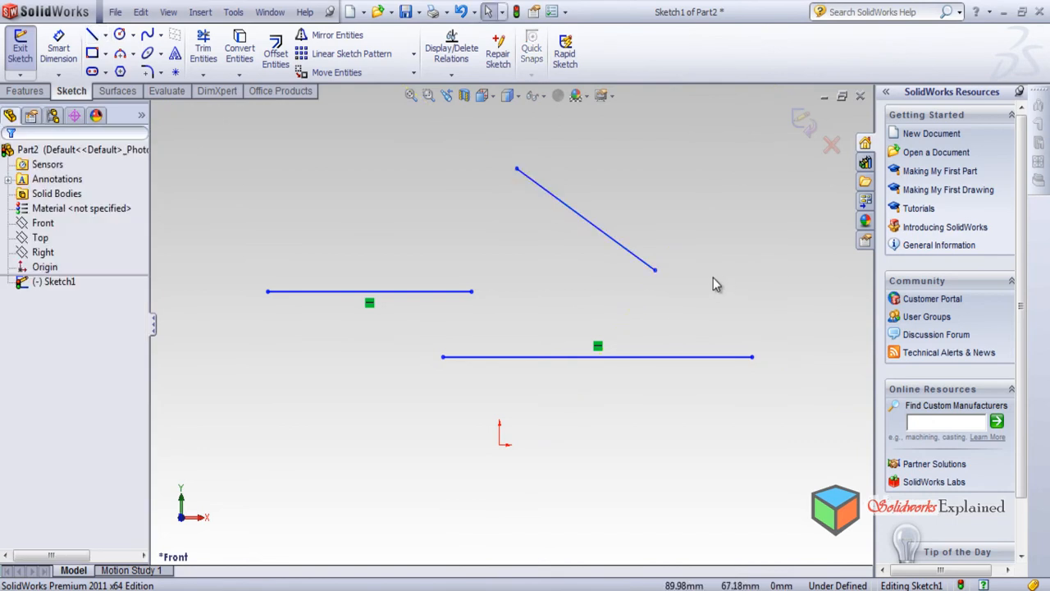
# Add a Horizontal relation between the two endpoints of the sloping line and close the relation settings.
pyautogui.click(452, 74)
pyautogui.click(457, 106)
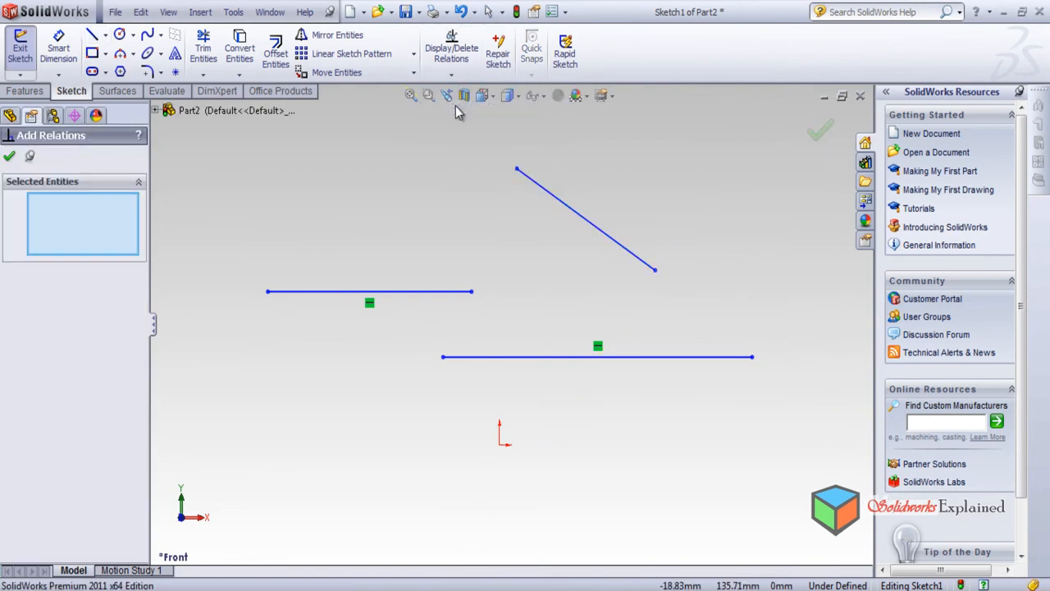
pyautogui.click(516, 168)
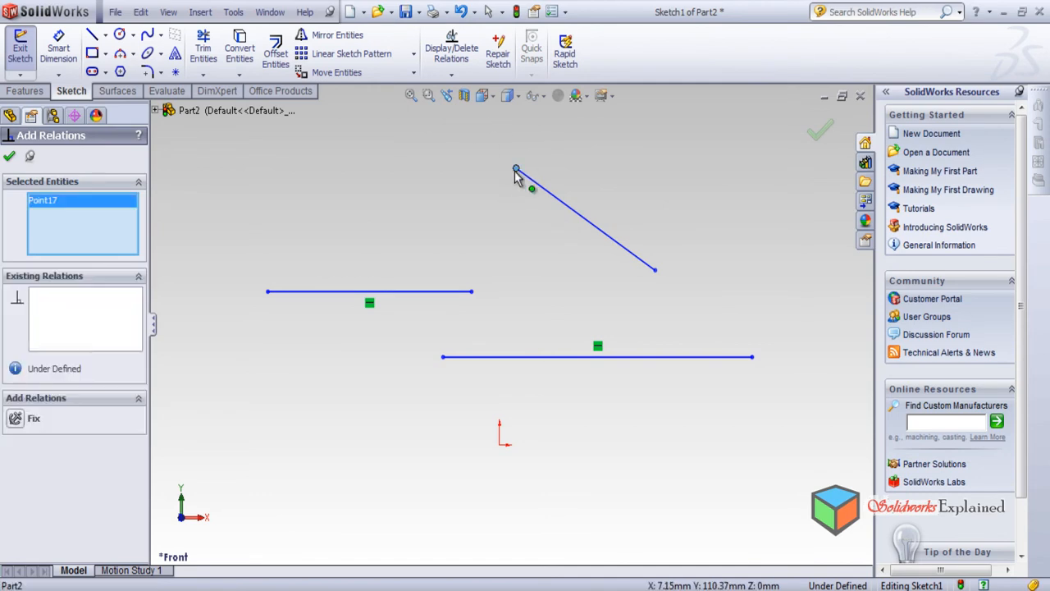
pyautogui.click(655, 271)
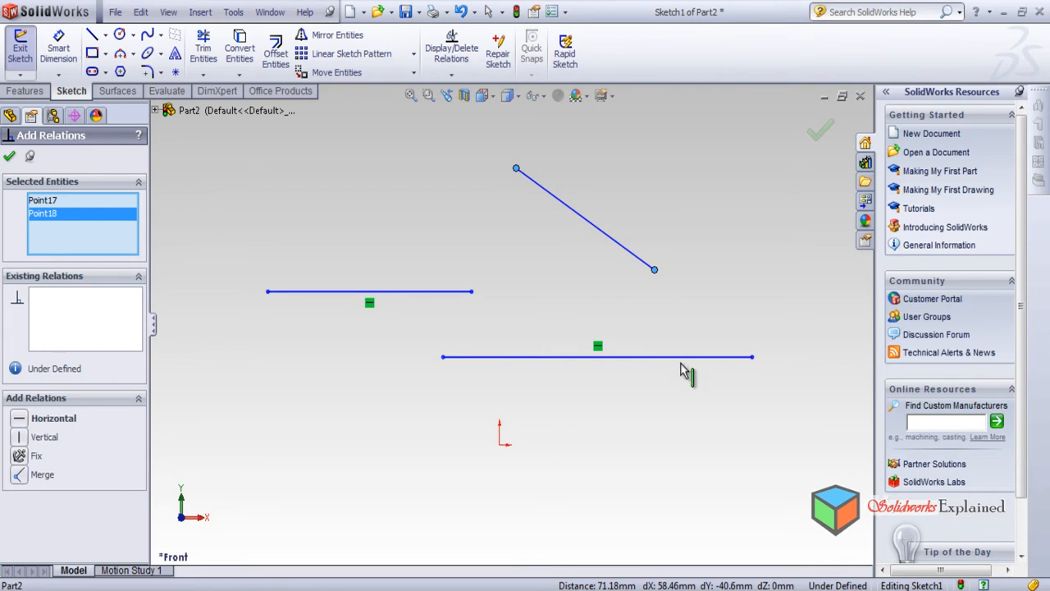
pyautogui.click(23, 423)
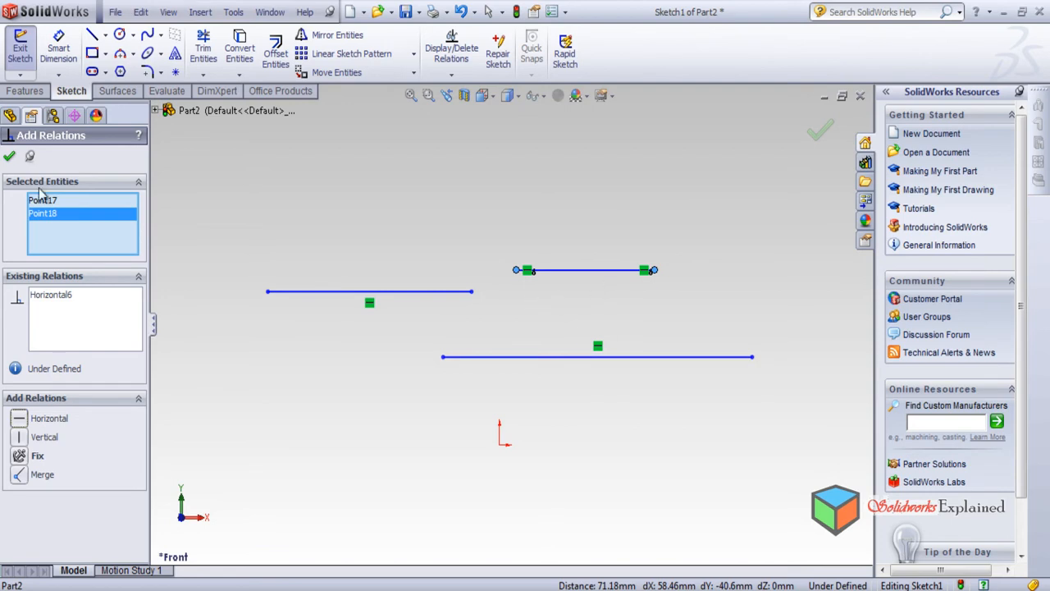
pyautogui.click(9, 156)
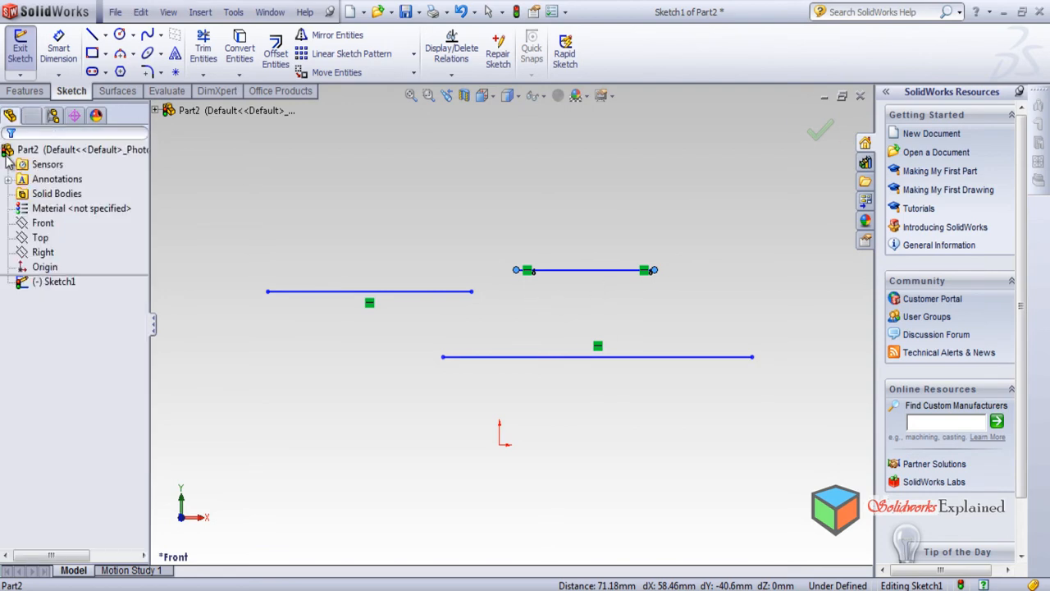
# Sketch a three-point arc bulging to the right across the shorter left horizontal line, with its endpoints about 134 mm apart.
pyautogui.click(120, 56)
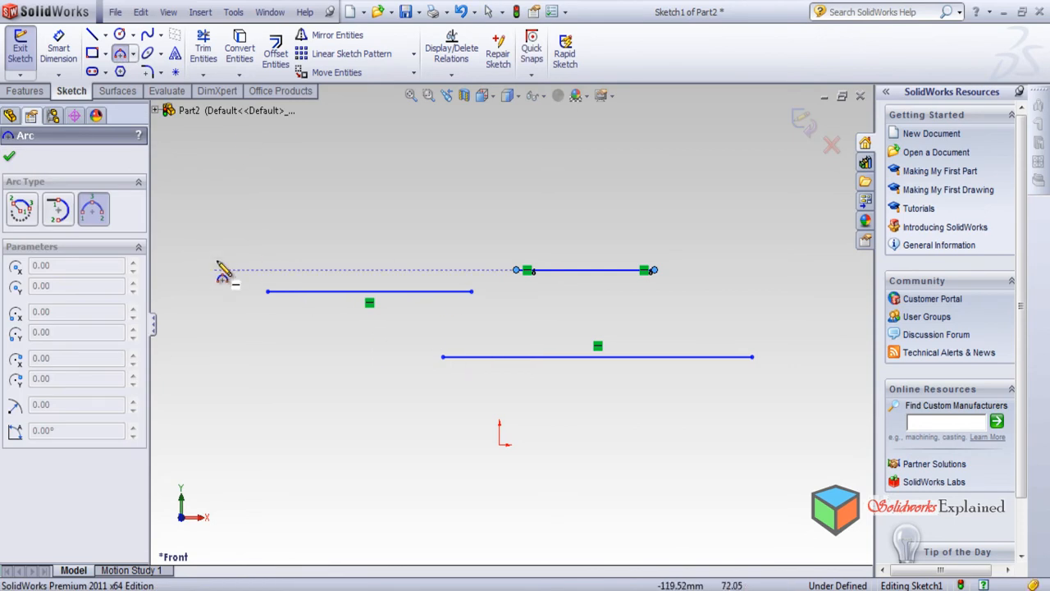
pyautogui.click(248, 202)
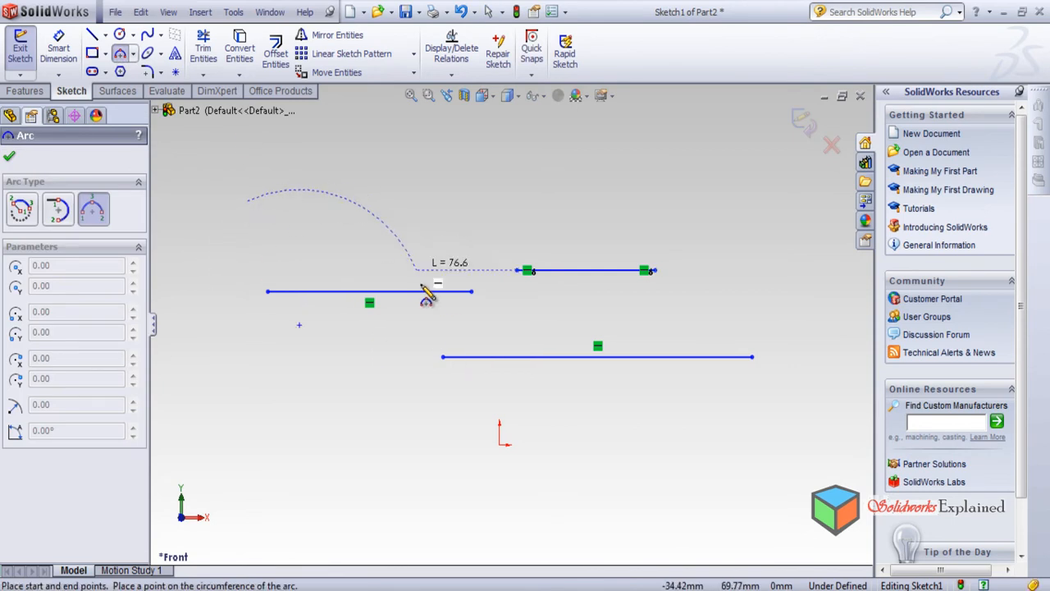
pyautogui.click(403, 495)
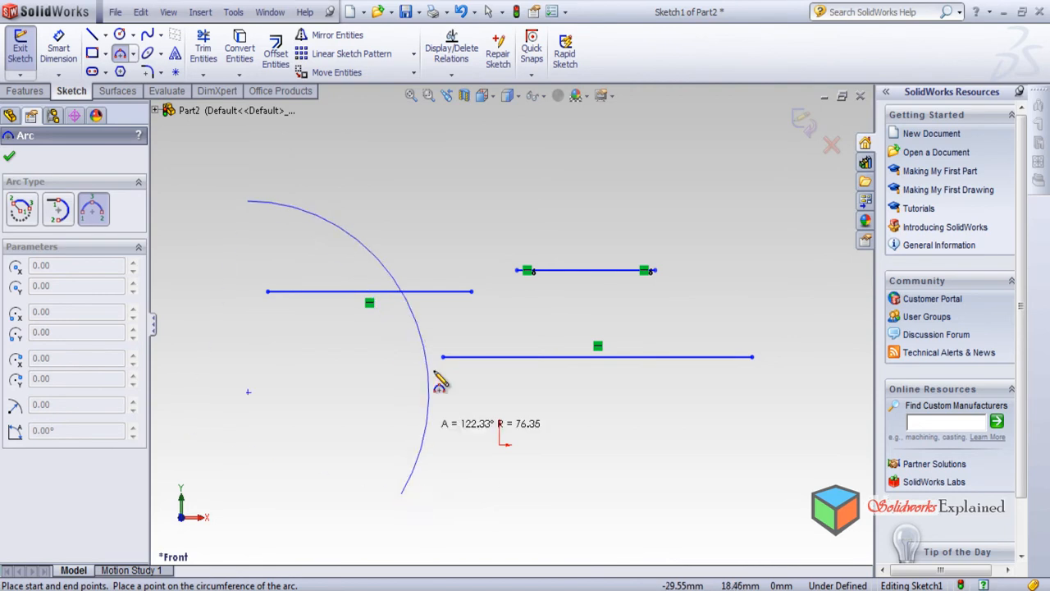
pyautogui.click(423, 283)
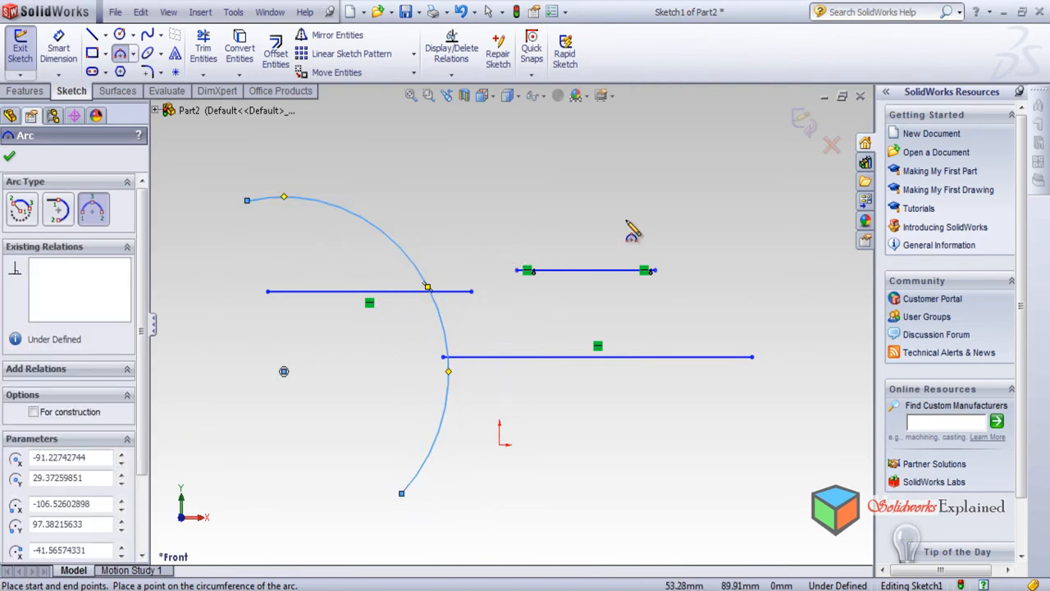
pyautogui.press('Escape')
pyautogui.click(471, 239)
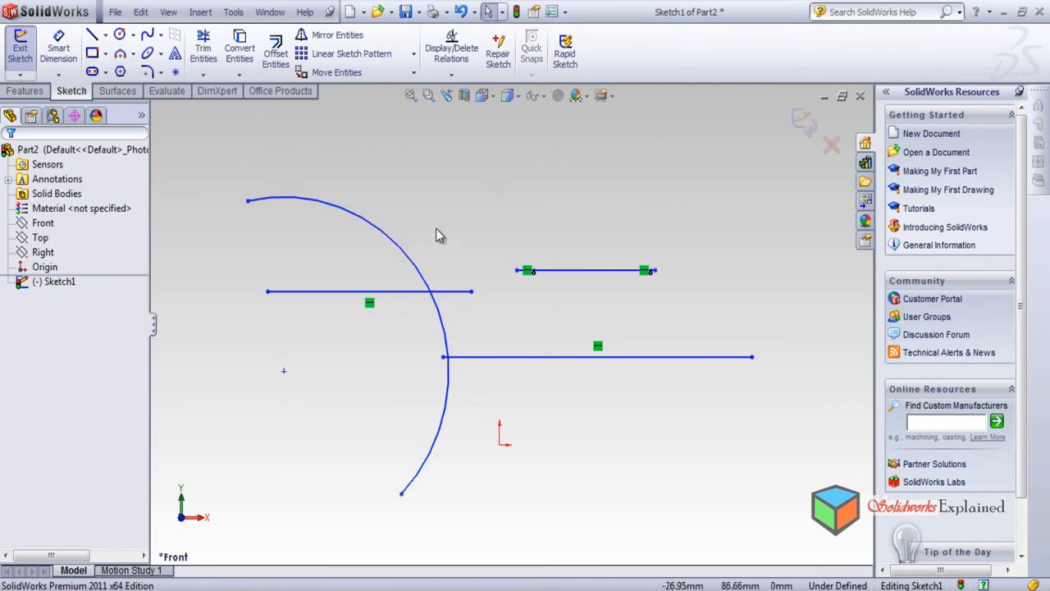
# Add a Horizontal relation between the two endpoints of the arc and accept it.
pyautogui.click(451, 75)
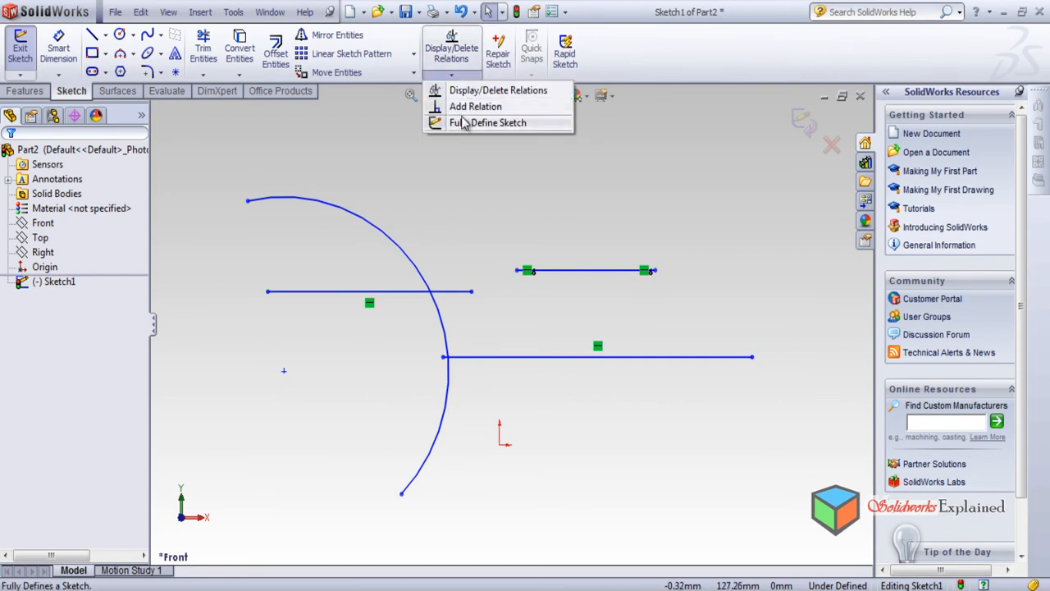
pyautogui.click(462, 107)
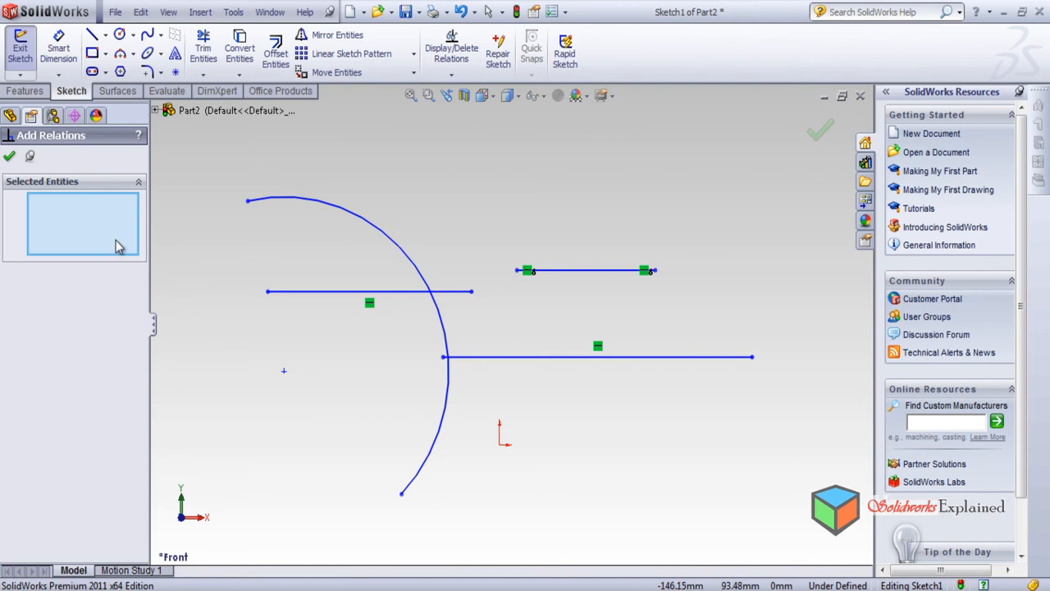
pyautogui.click(248, 202)
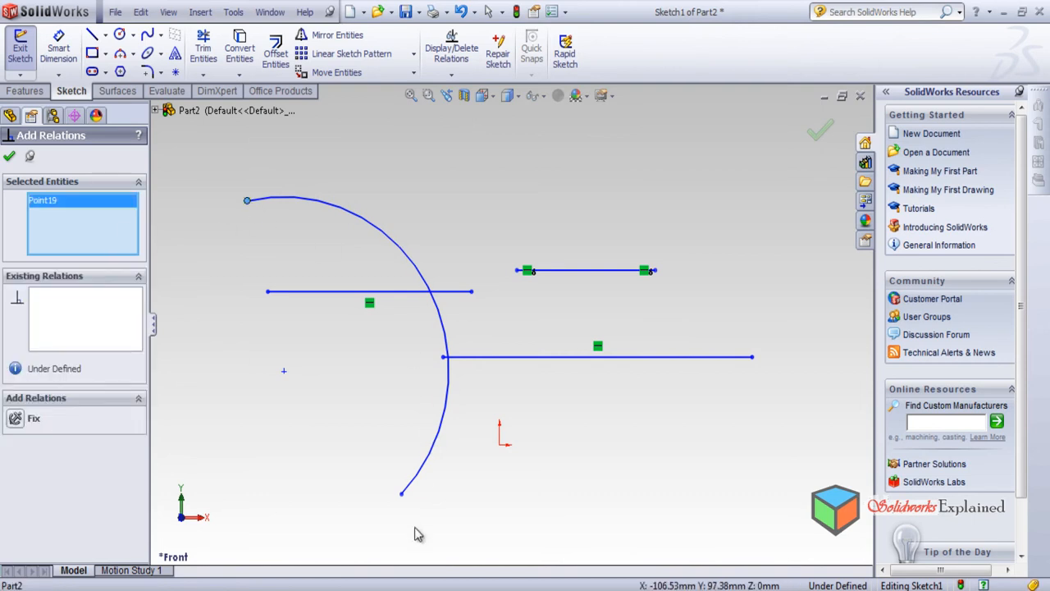
pyautogui.click(401, 494)
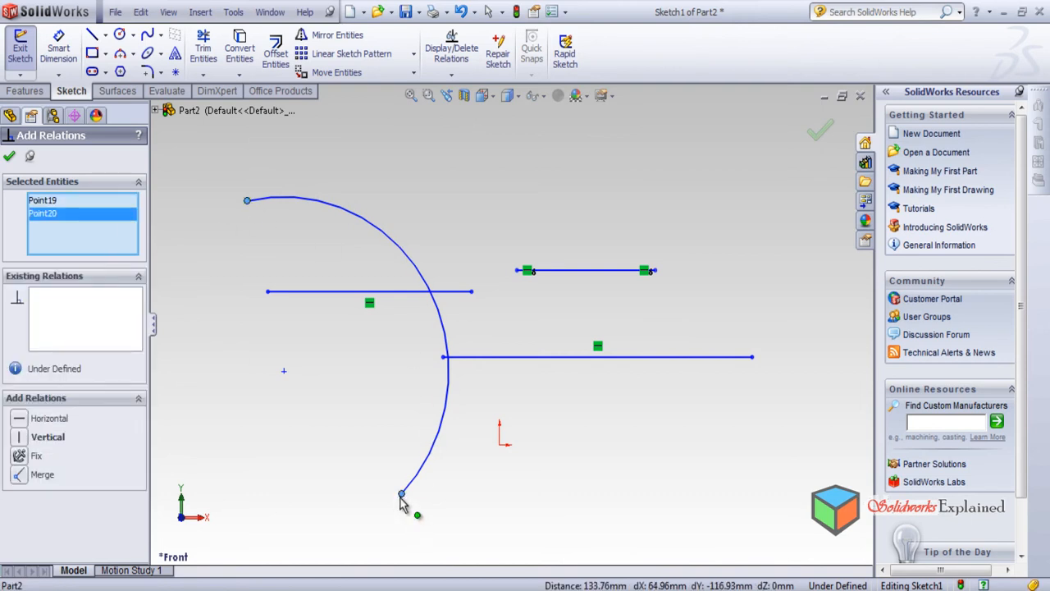
pyautogui.click(20, 420)
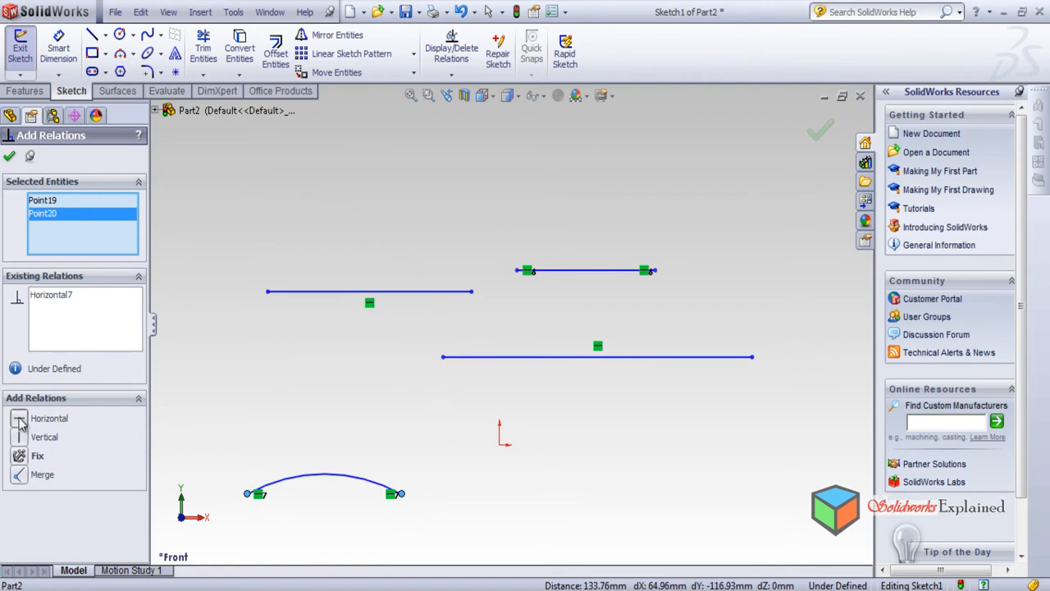
pyautogui.scroll(-2, 552, 405)
pyautogui.scroll(4, 551, 404)
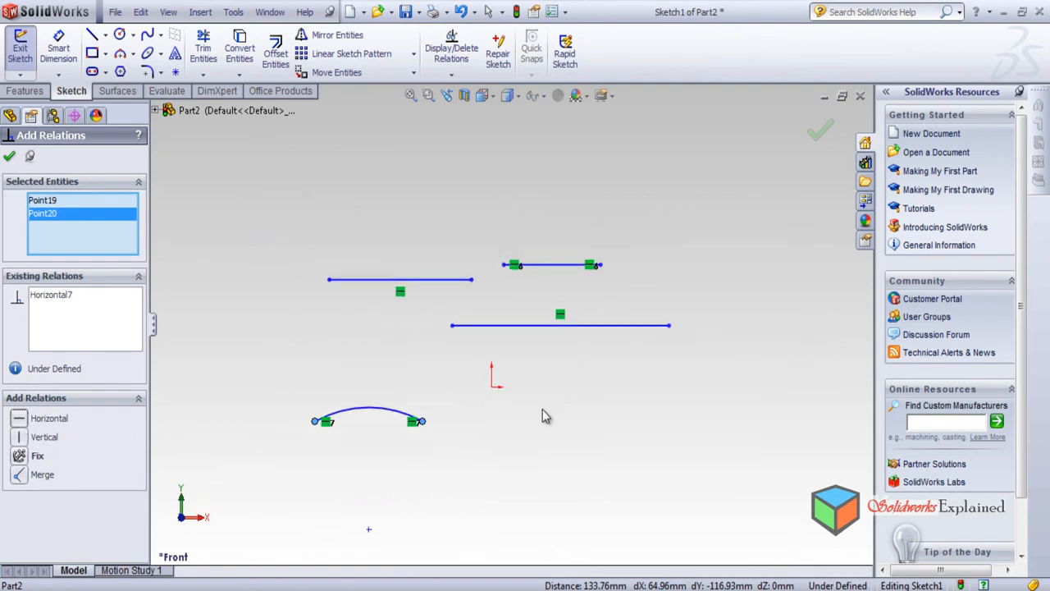
pyautogui.click(9, 156)
# Sketch a steep line about 102 mm long, running downward to the right, to the left of the arc.
pyautogui.click(92, 34)
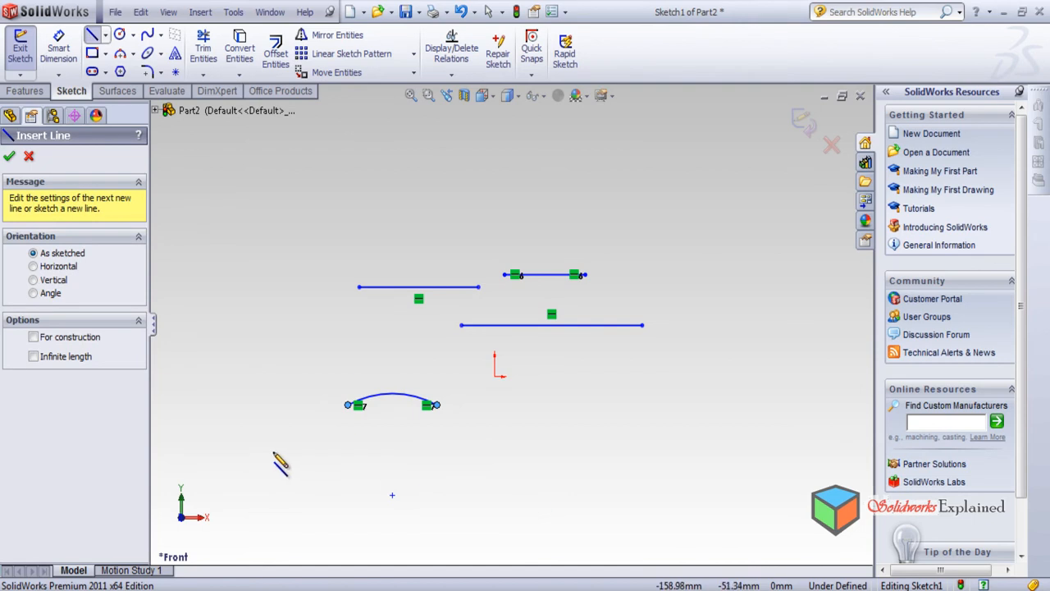
pyautogui.click(228, 405)
pyautogui.click(307, 527)
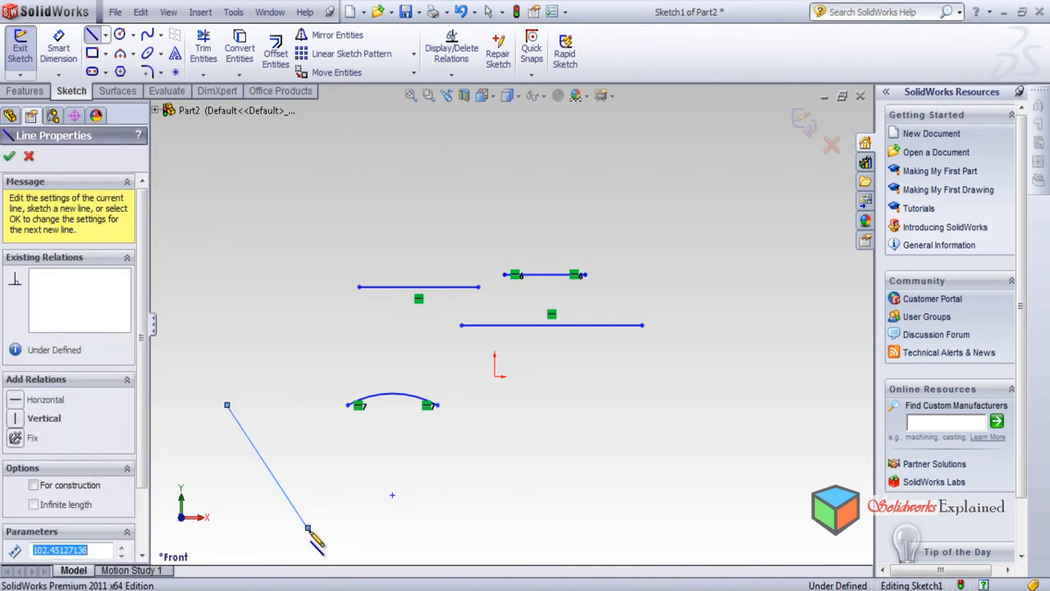
pyautogui.press('Escape')
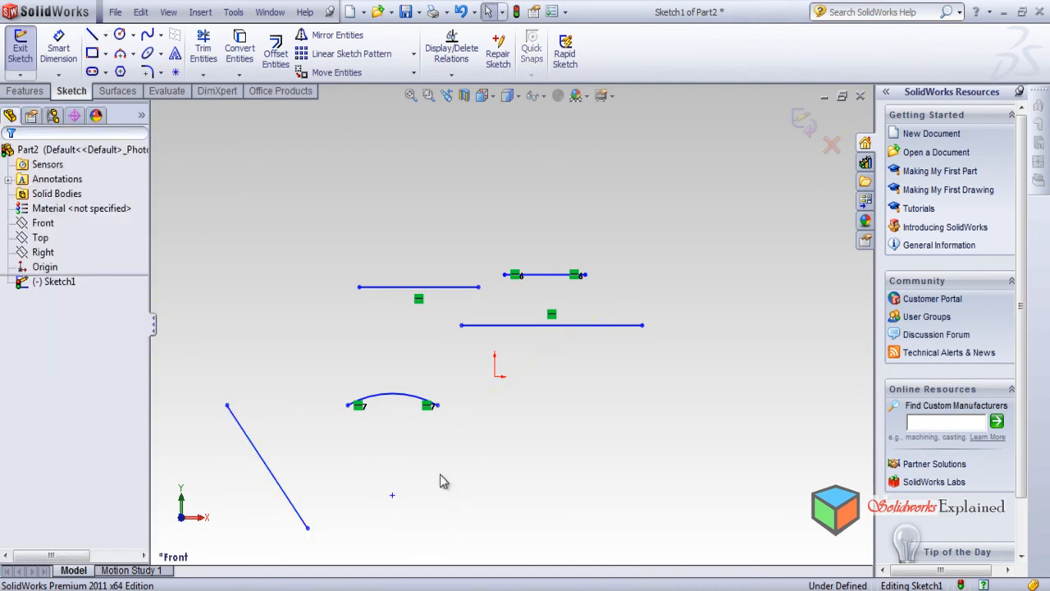
# Add a Vertical relation to the steep line beside the arc and close the relation settings.
pyautogui.click(451, 74)
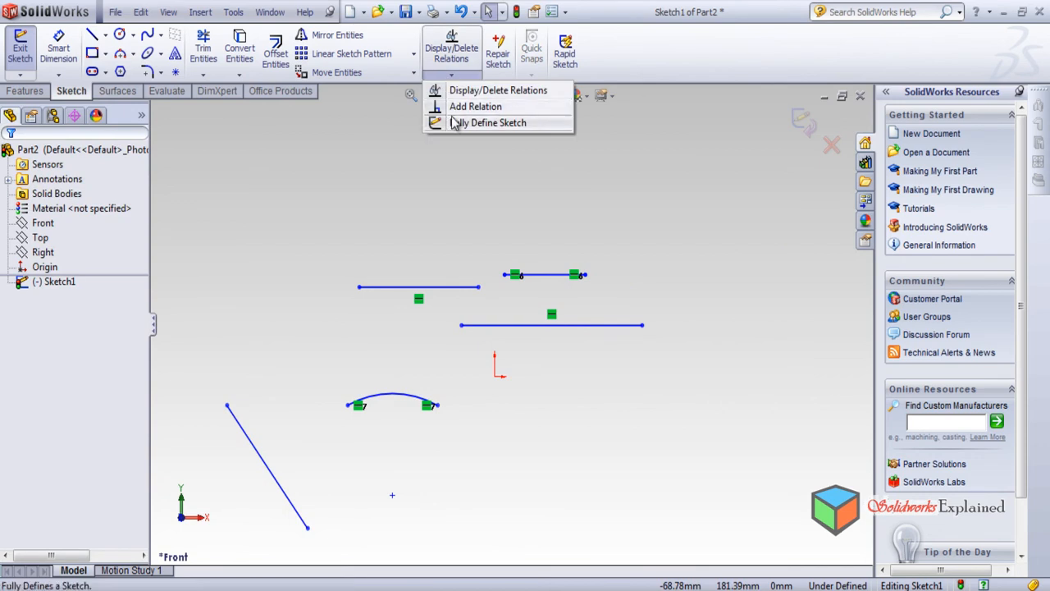
pyautogui.click(464, 106)
pyautogui.click(276, 481)
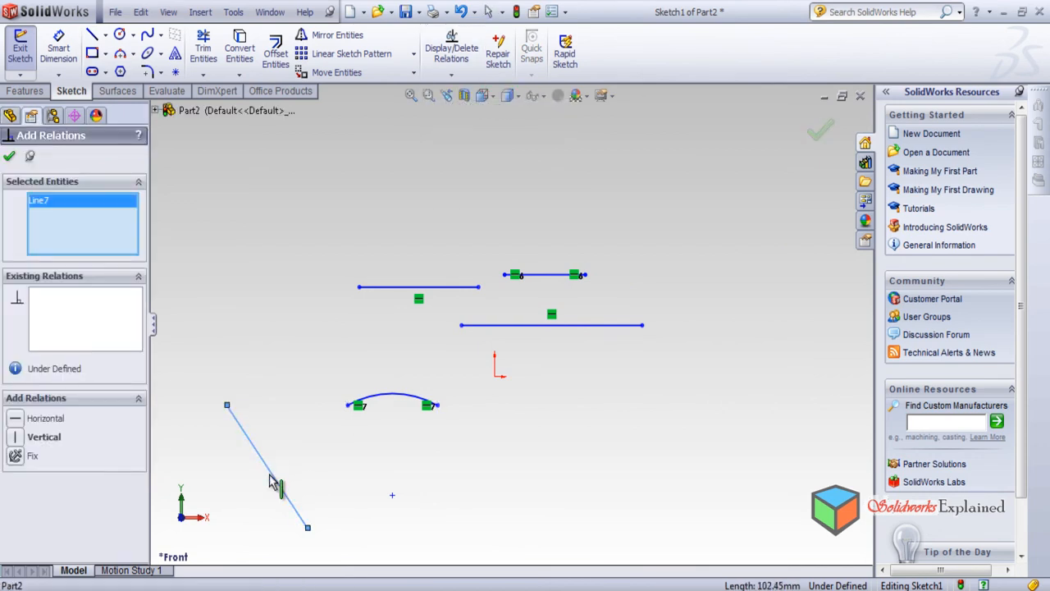
pyautogui.click(17, 438)
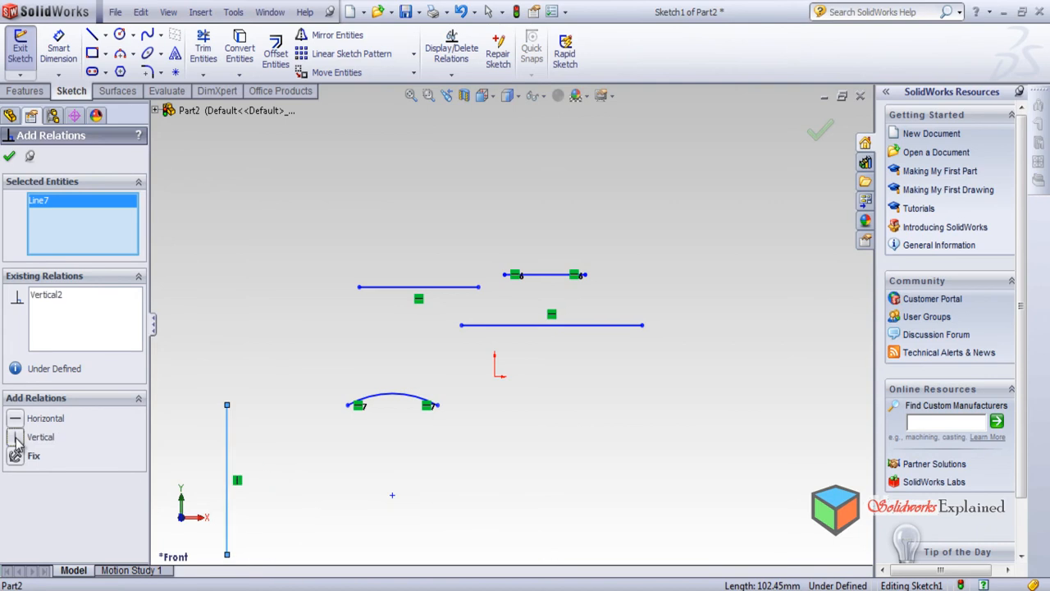
pyautogui.click(10, 156)
pyautogui.click(314, 308)
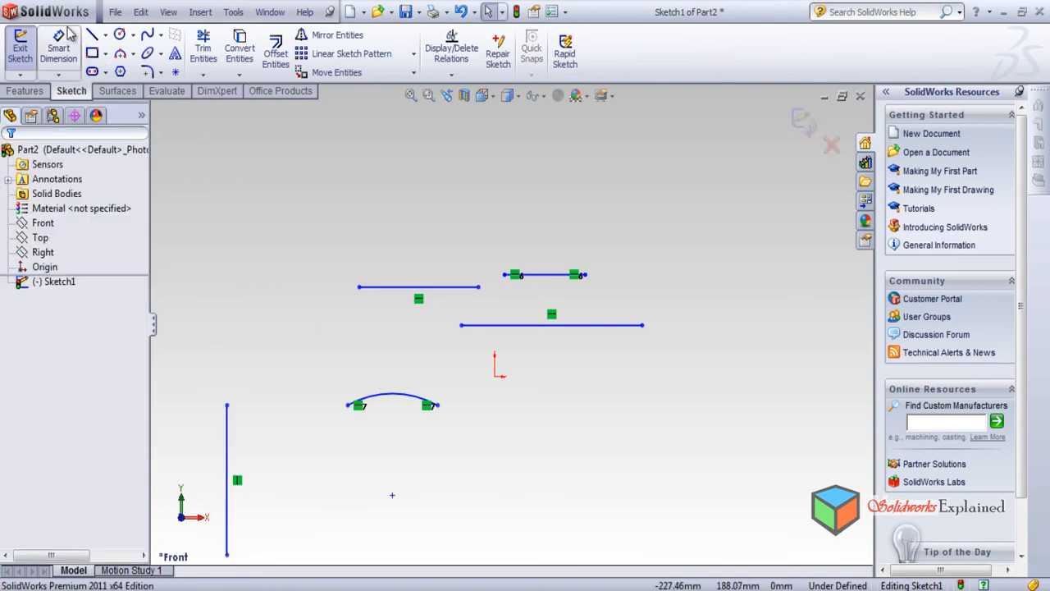
# Sketch a steep line about 132 mm long, running downward to the right, to the right of the horizontal lines.
pyautogui.click(93, 37)
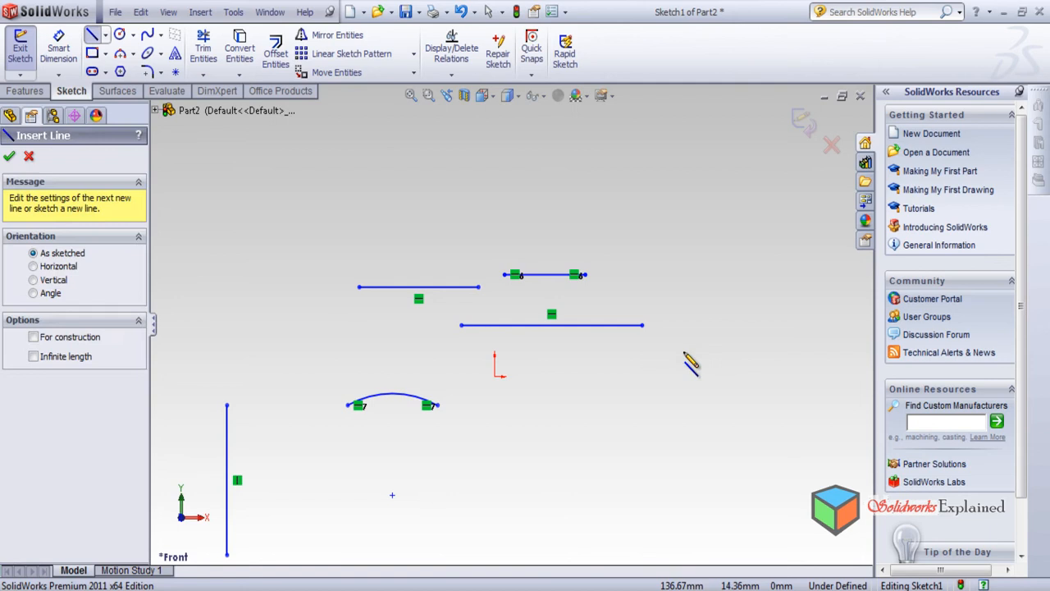
pyautogui.click(675, 220)
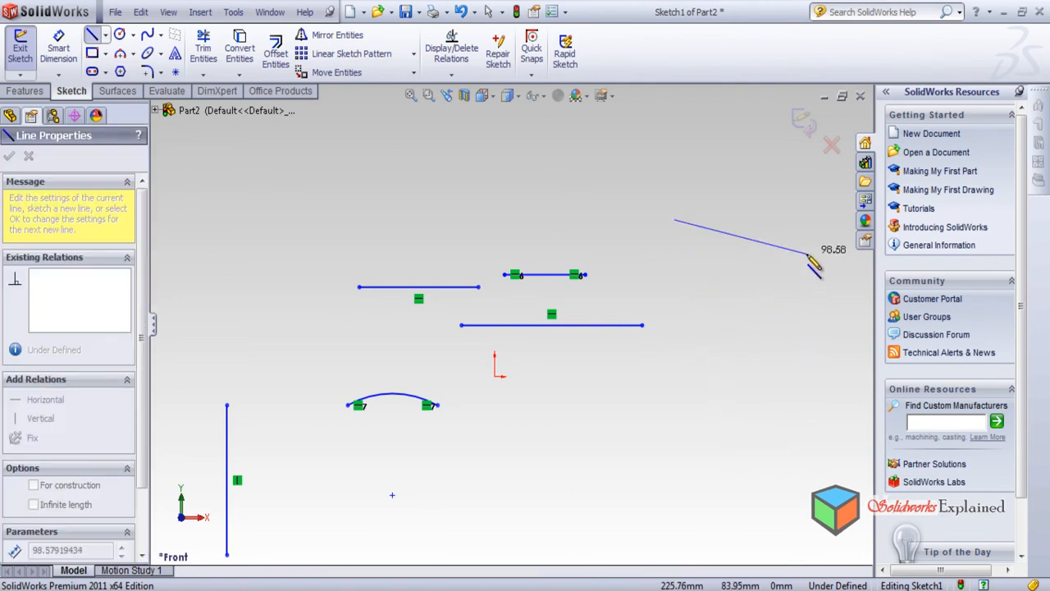
pyautogui.click(761, 389)
pyautogui.press('Escape')
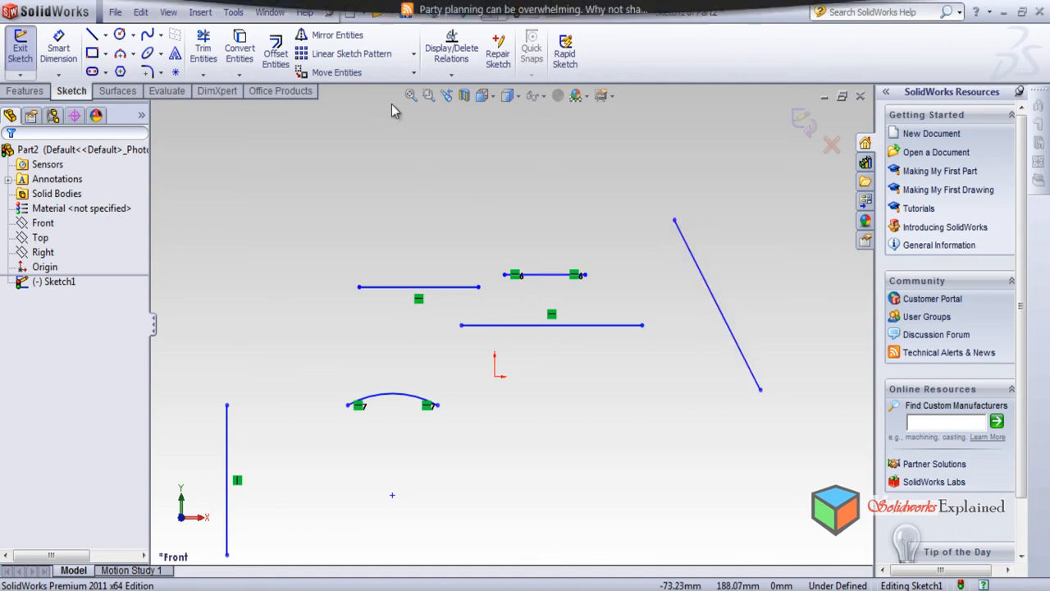
# Add a Vertical relation between the two endpoints of the steep line on the right and accept it.
pyautogui.click(451, 75)
pyautogui.click(474, 107)
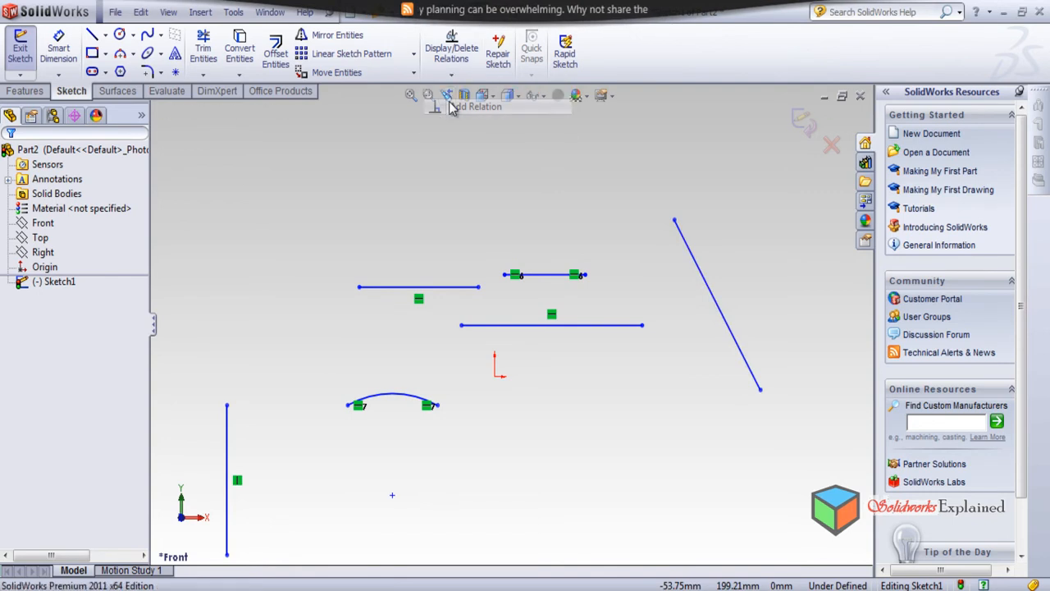
pyautogui.click(675, 221)
pyautogui.click(760, 390)
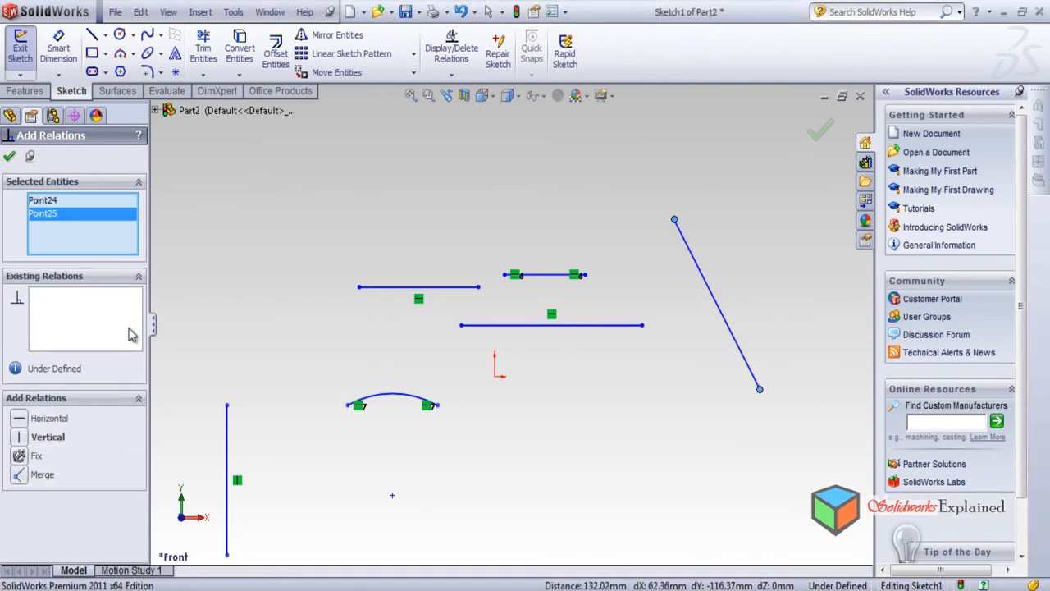
pyautogui.click(20, 437)
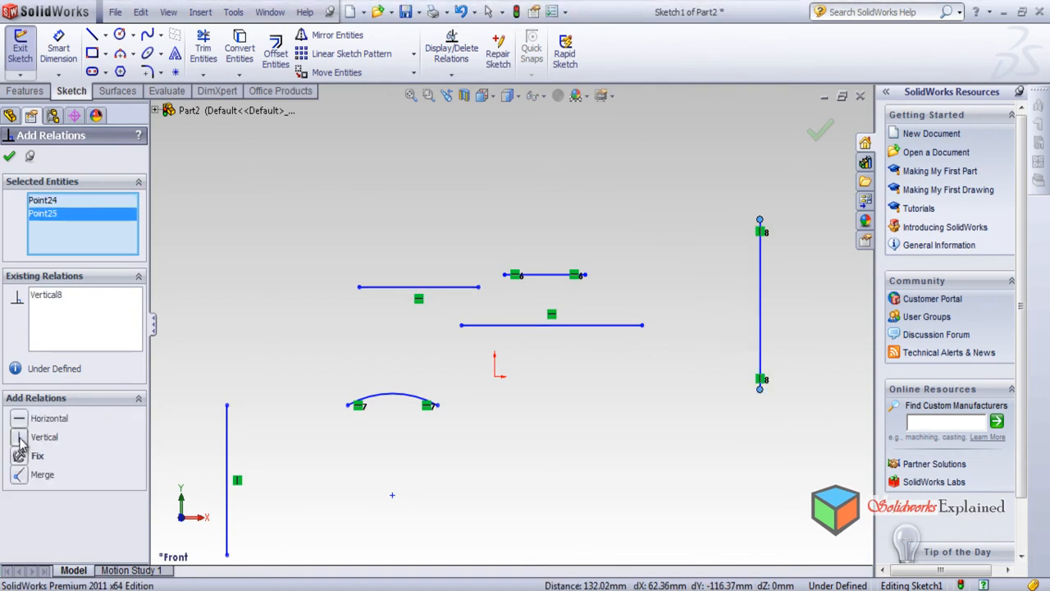
pyautogui.click(9, 156)
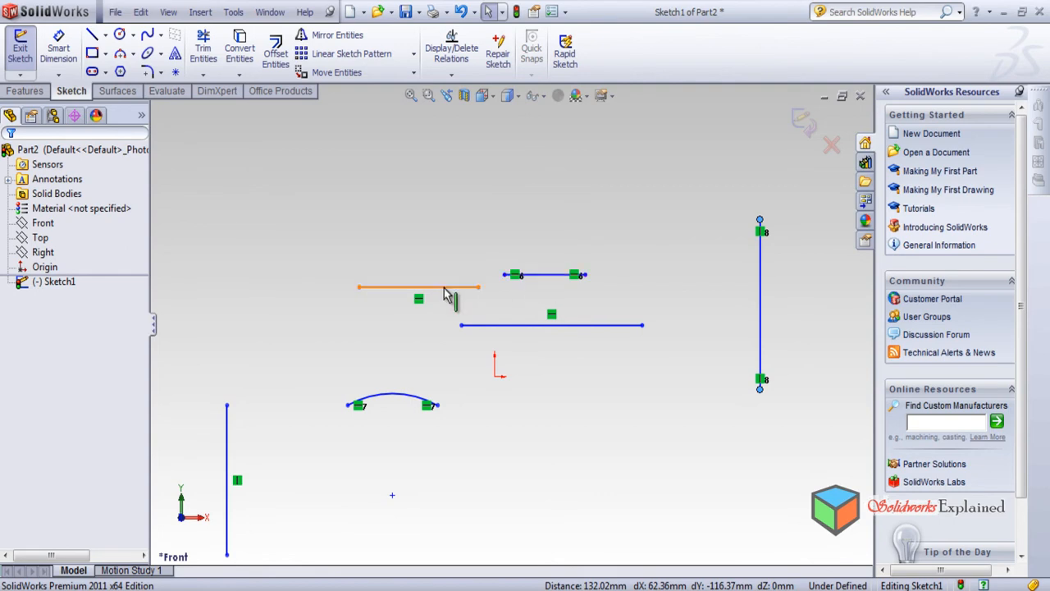
# Replace the Horizontal relation on the upper-left horizontal line with a Vertical relation and accept it.
pyautogui.click(419, 301)
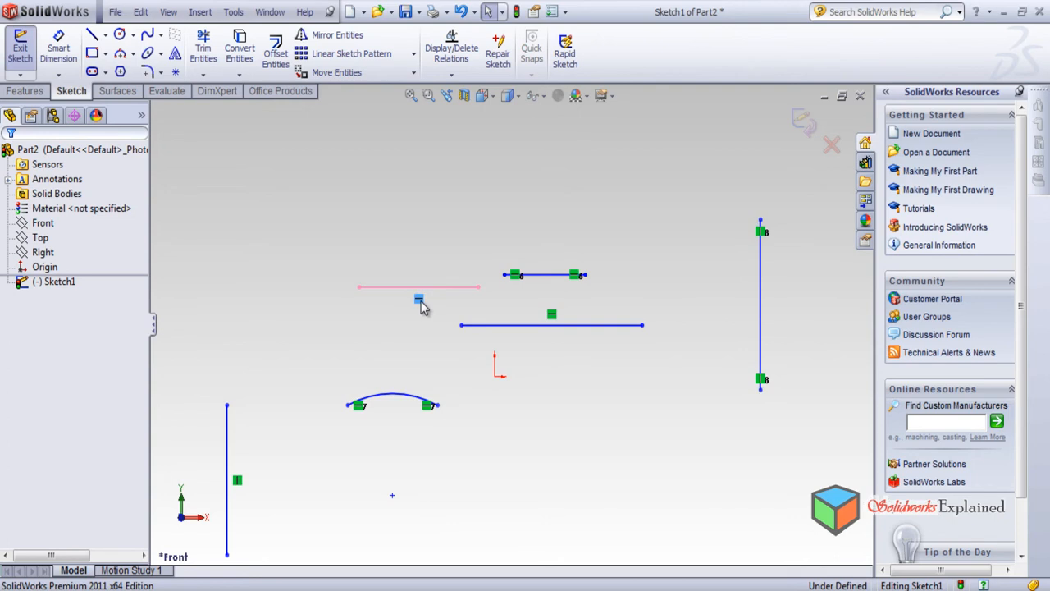
pyautogui.press('Delete')
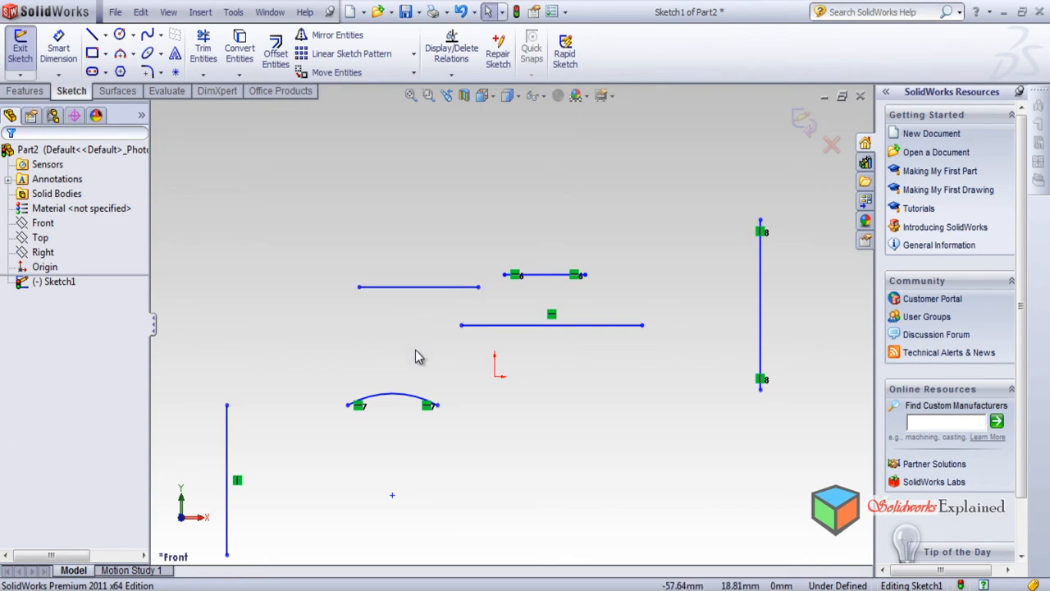
pyautogui.click(427, 289)
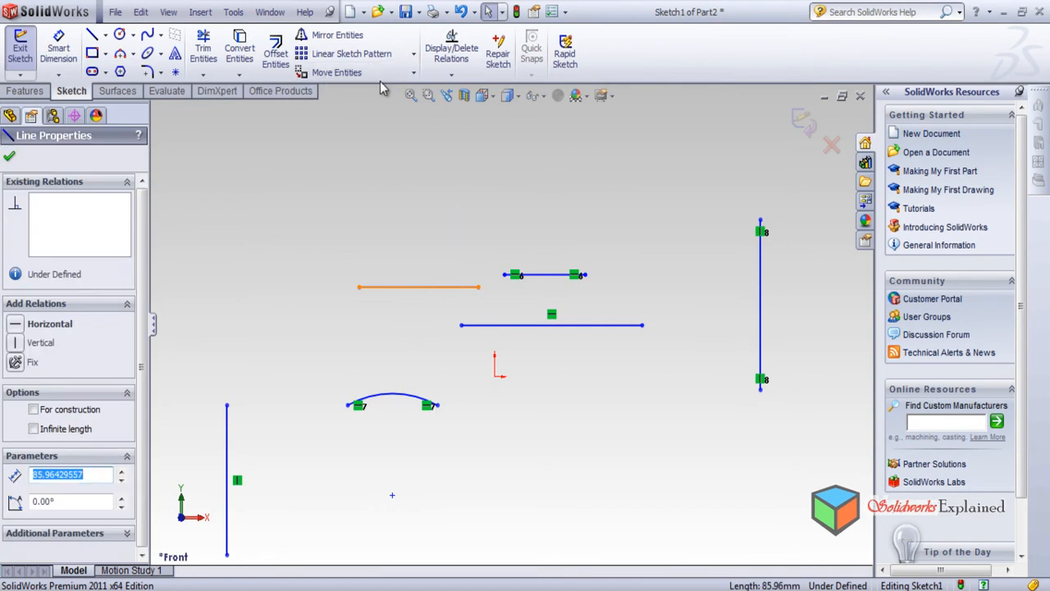
pyautogui.click(462, 76)
pyautogui.click(476, 106)
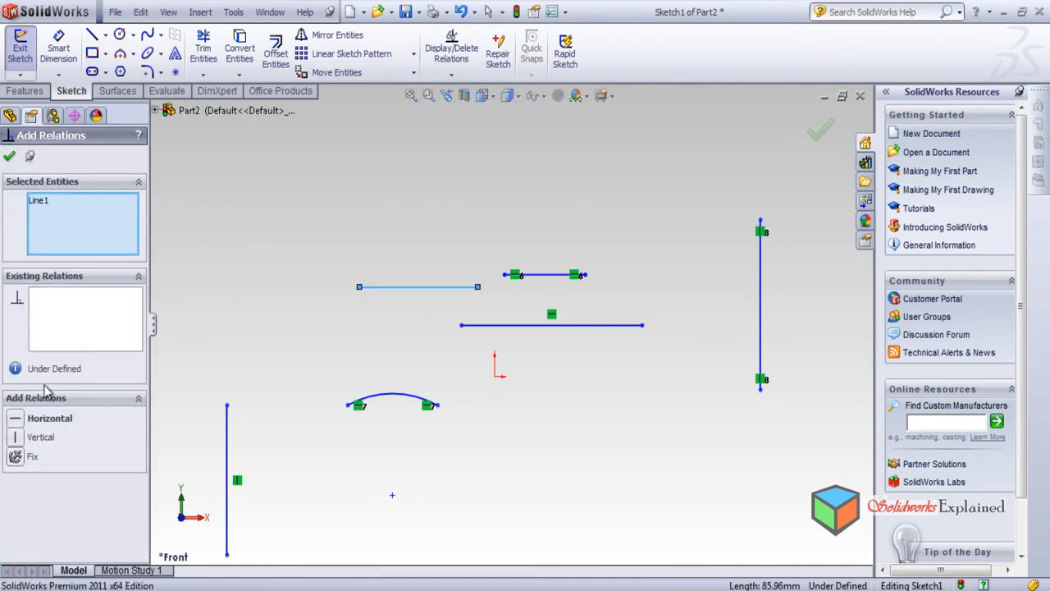
pyautogui.click(17, 438)
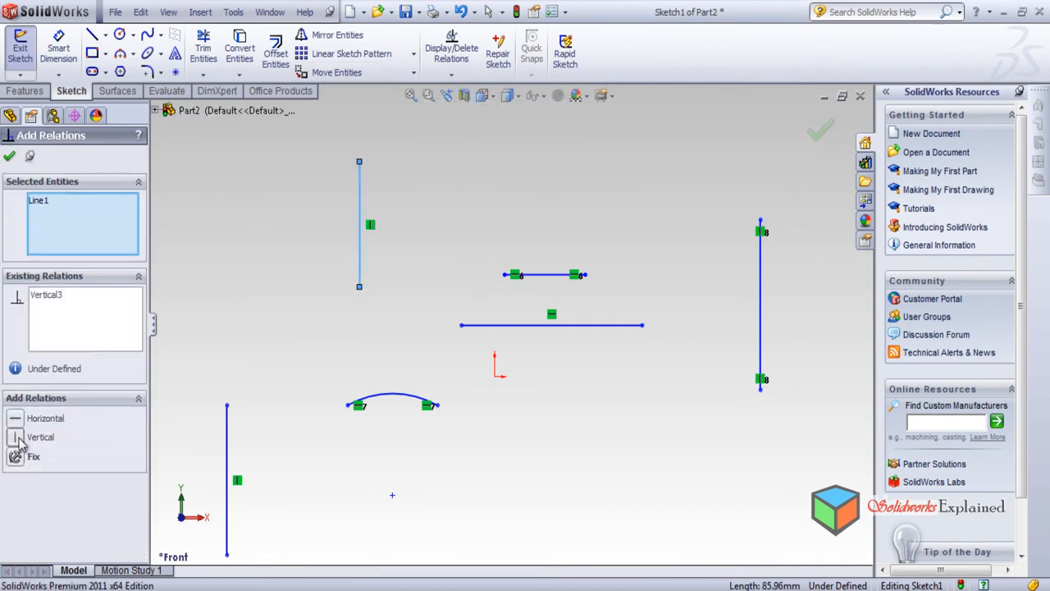
pyautogui.click(9, 156)
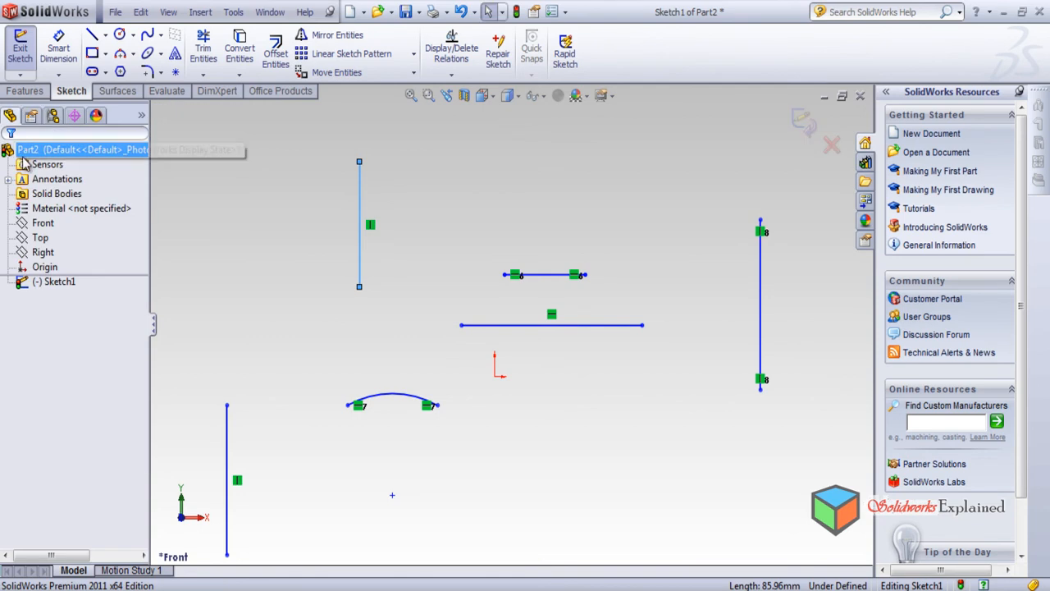
# Sketch a large three-point arc bulging to the right, left of the rightmost vertical line, with its endpoints about 189 mm apart.
pyautogui.click(121, 53)
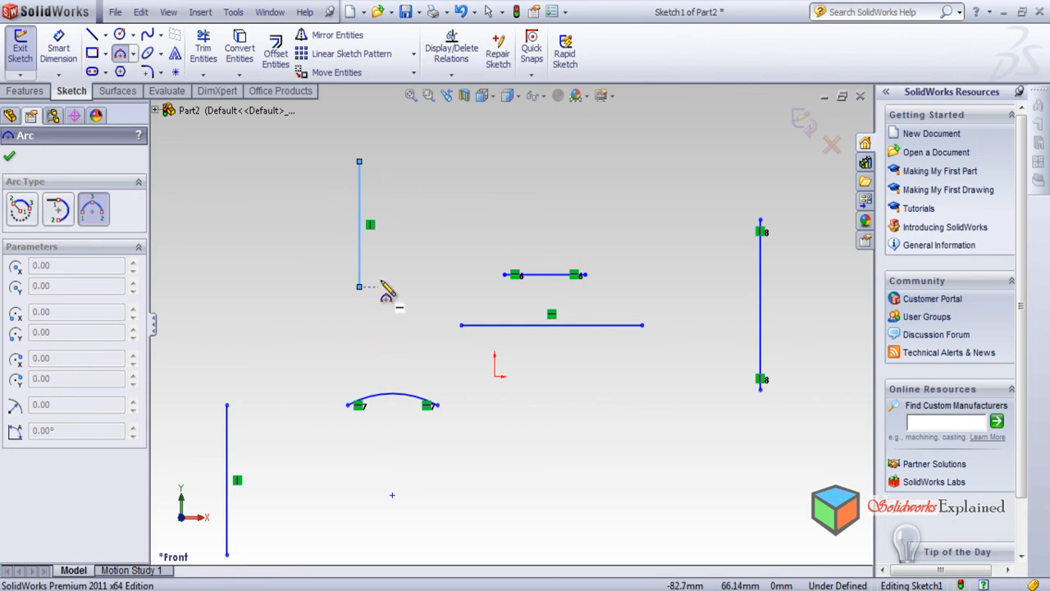
pyautogui.click(606, 214)
pyautogui.click(661, 484)
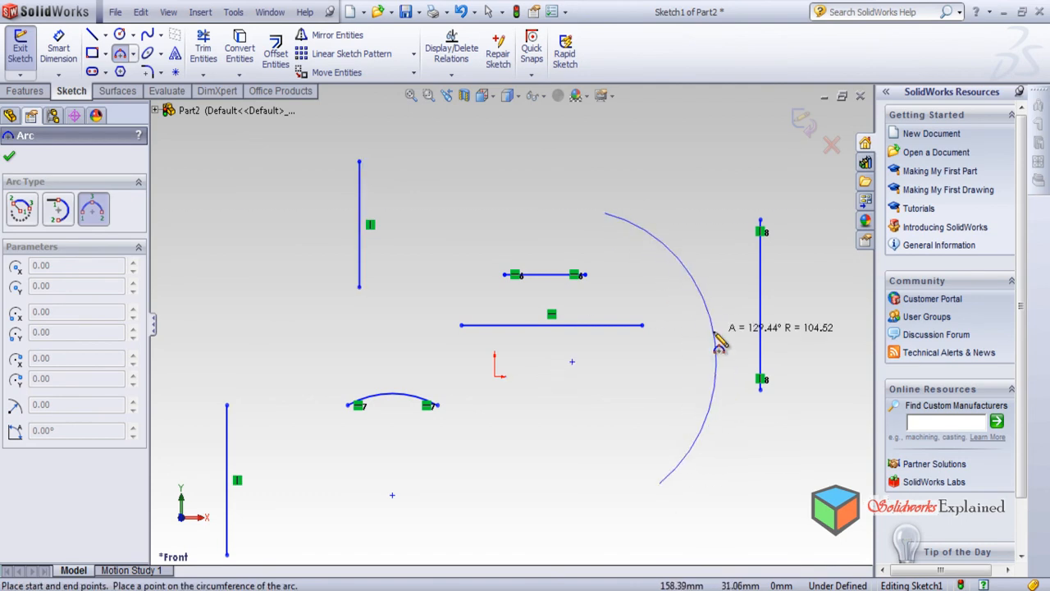
pyautogui.click(704, 275)
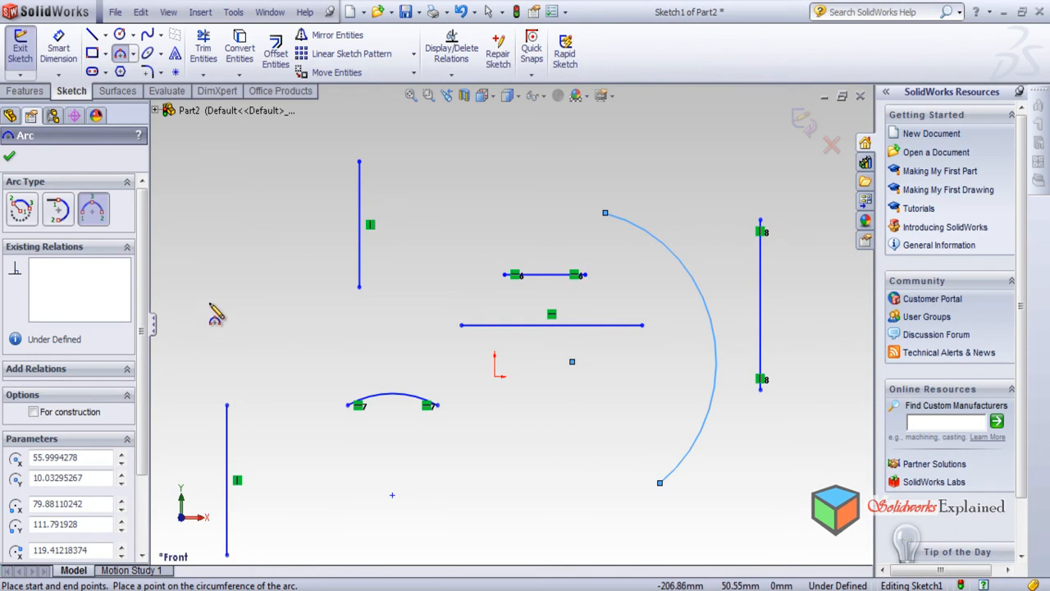
pyautogui.press('Escape')
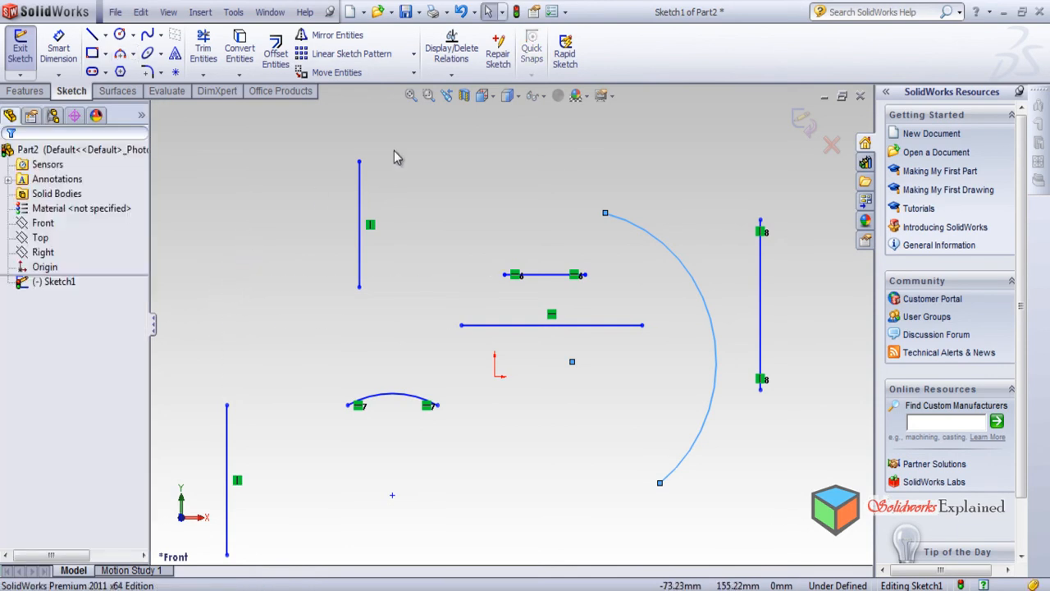
pyautogui.click(471, 202)
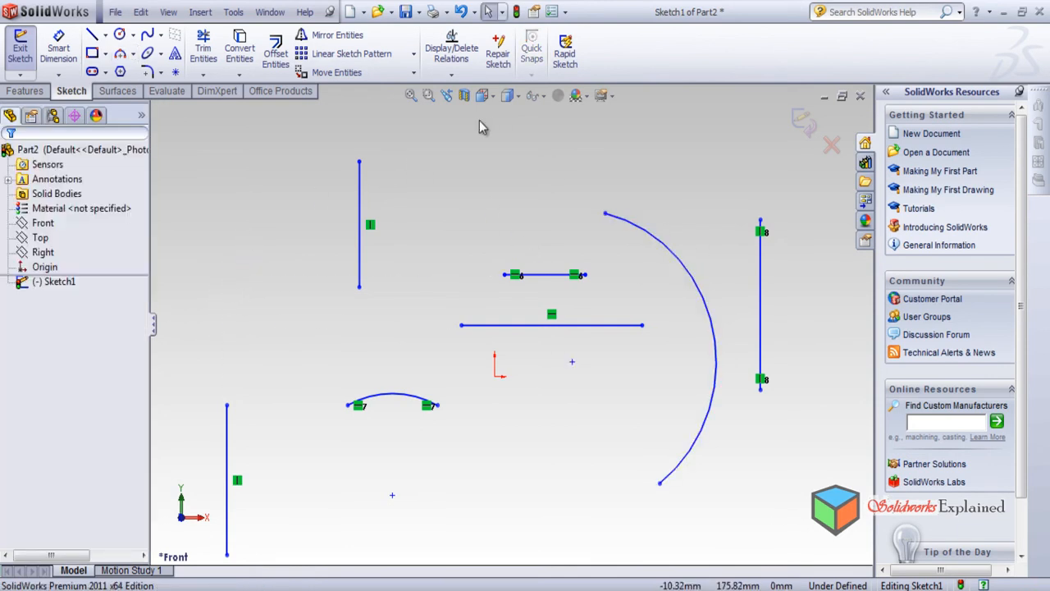
# Add a Vertical relation between the two endpoints of the large arc and accept it.
pyautogui.click(451, 73)
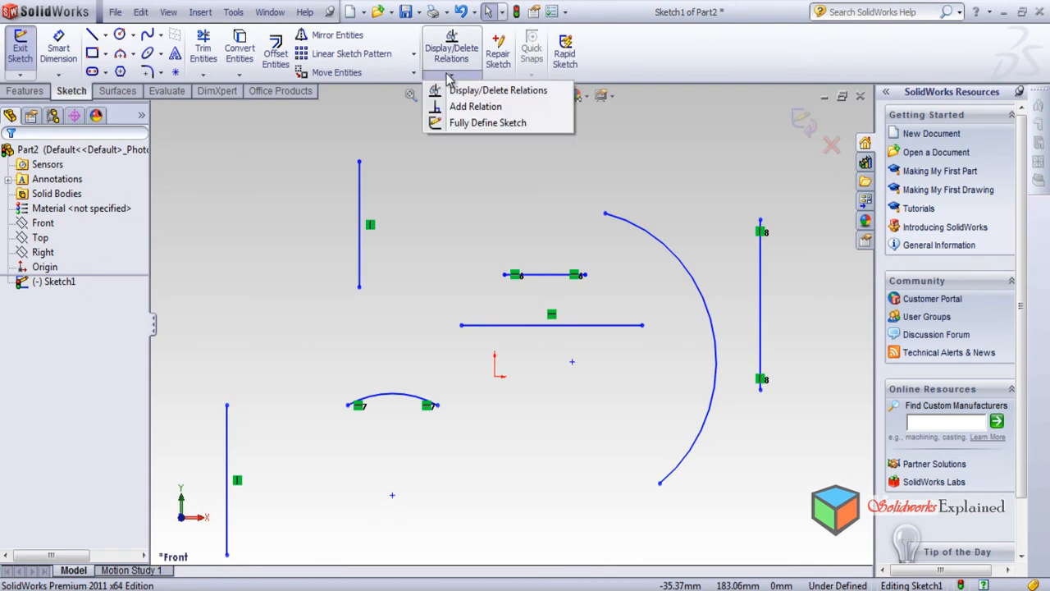
pyautogui.click(484, 107)
pyautogui.click(605, 214)
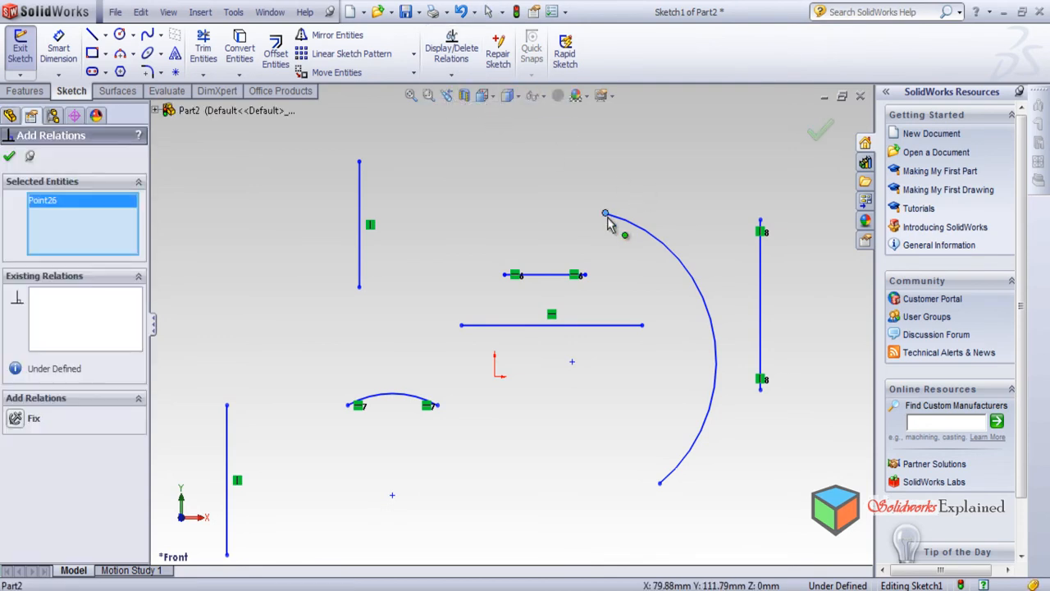
pyautogui.click(660, 483)
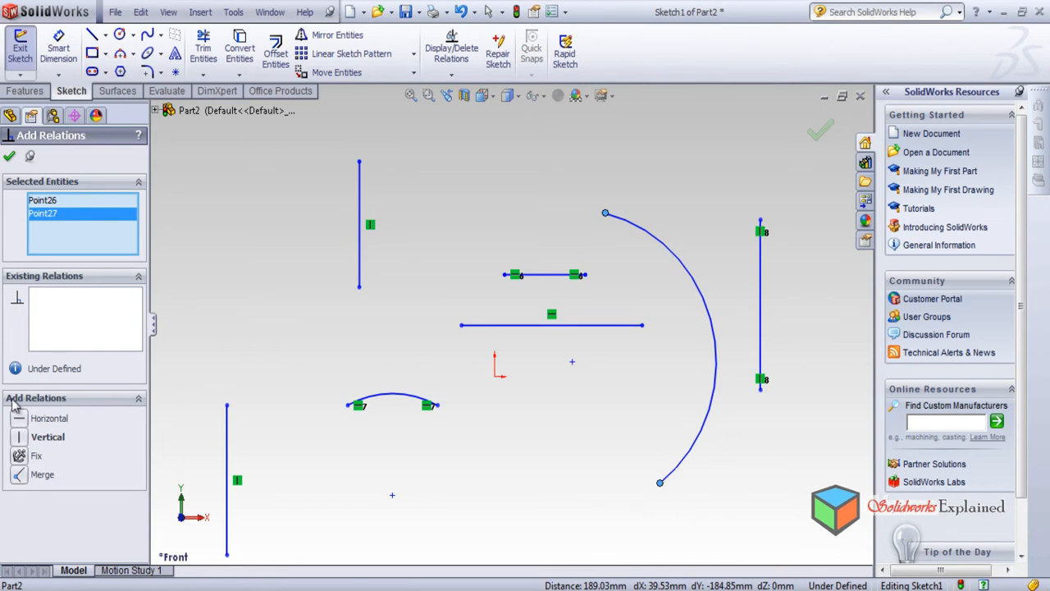
pyautogui.click(24, 443)
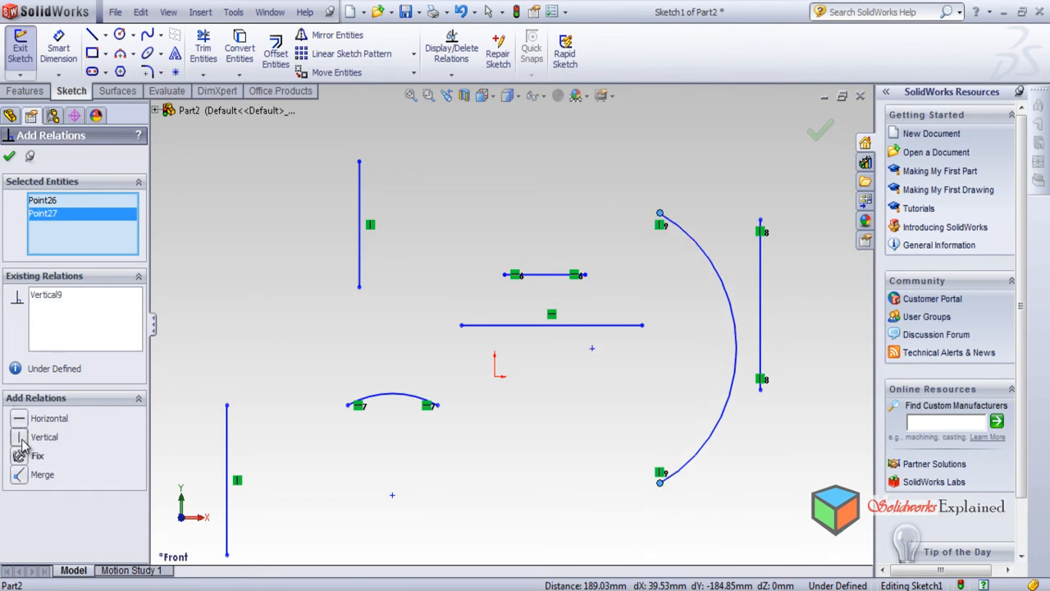
pyautogui.click(9, 156)
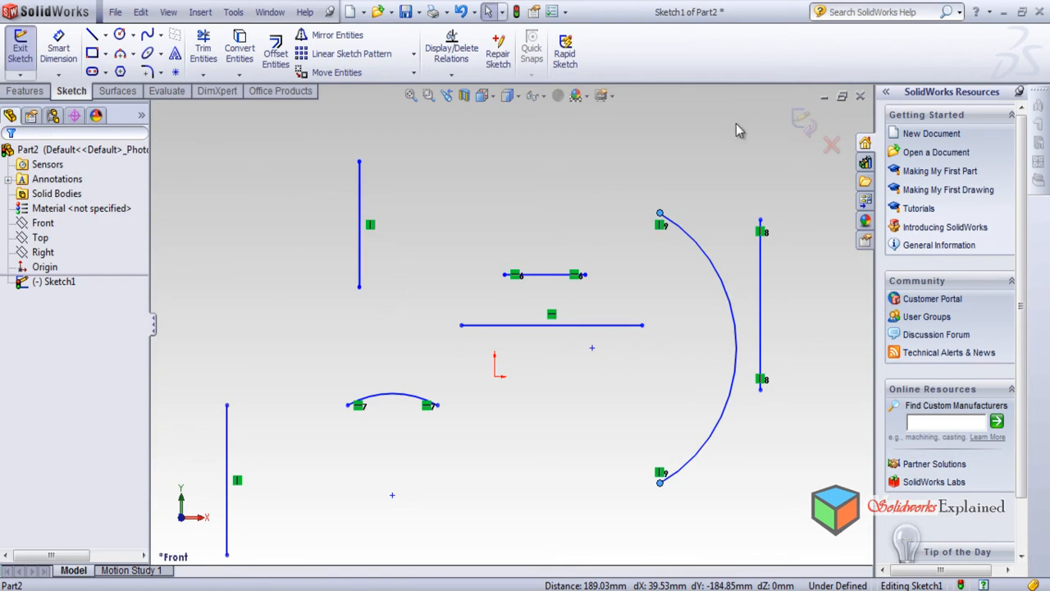
# Delete all lines and arcs from the sketch.
pyautogui.moveTo(793, 183)
pyautogui.mouseDown()
pyautogui.moveTo(658, 273)
pyautogui.moveTo(223, 458)
pyautogui.moveTo(152, 563)
pyautogui.moveTo(107, 571)
pyautogui.mouseUp()
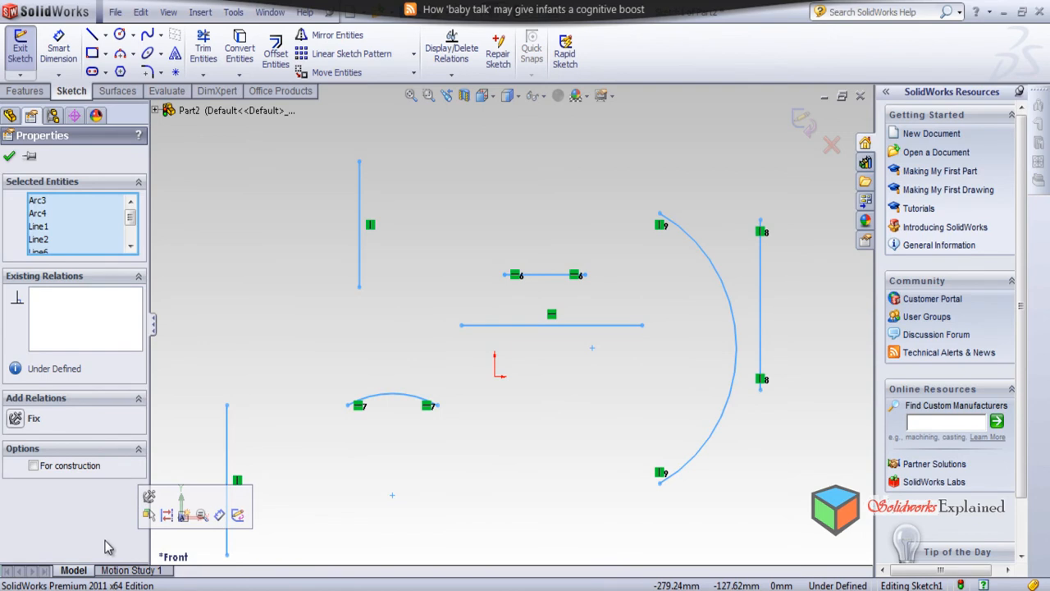
pyautogui.press('Delete')
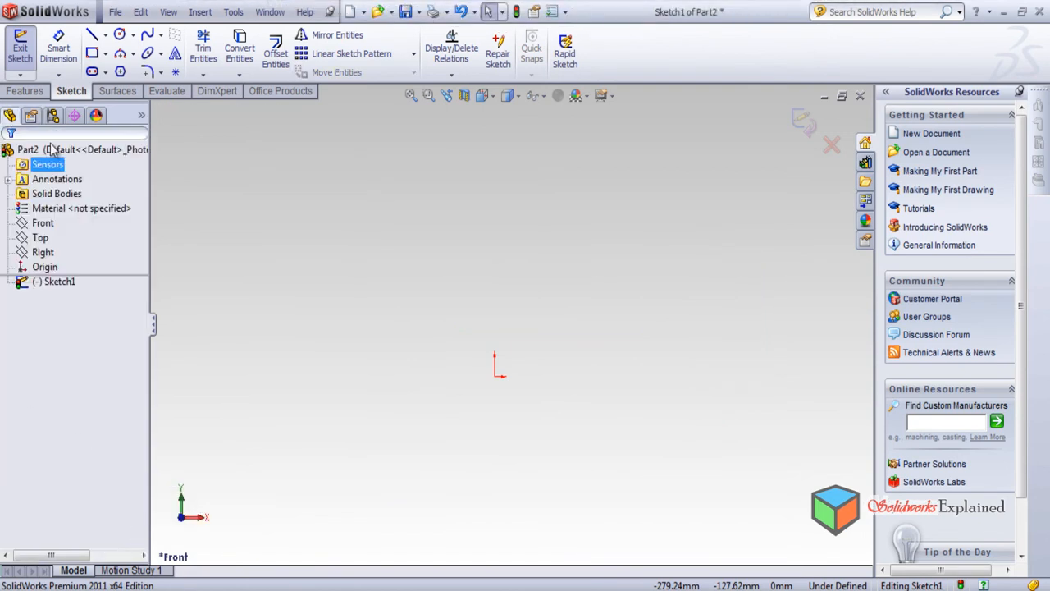
# Sketch a line about 145 mm long rising to the right, upper left of the origin, and a separate line sloping down to the right of the origin.
pyautogui.click(93, 37)
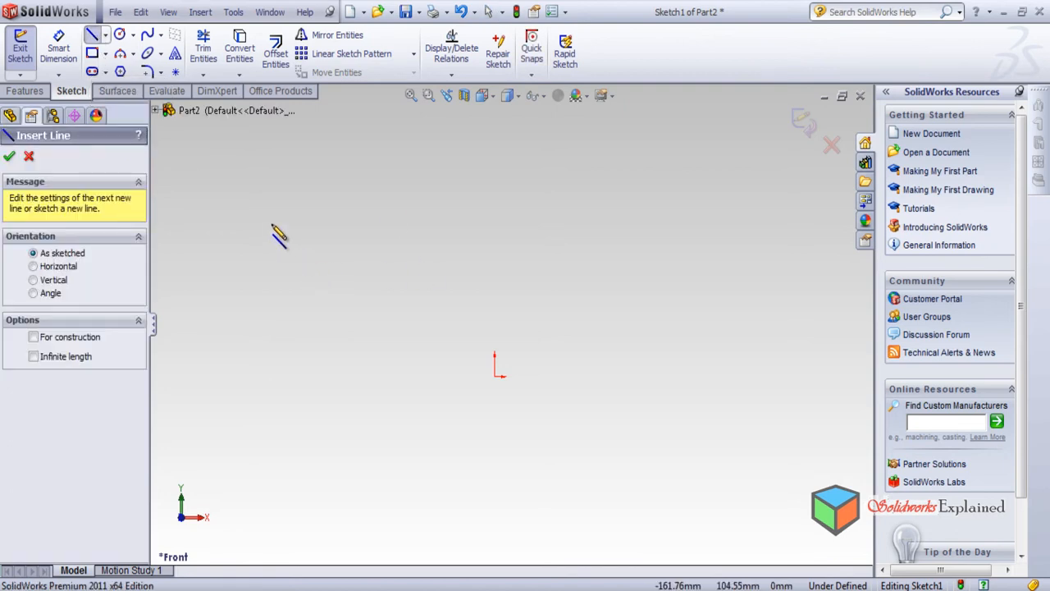
pyautogui.click(264, 258)
pyautogui.click(456, 200)
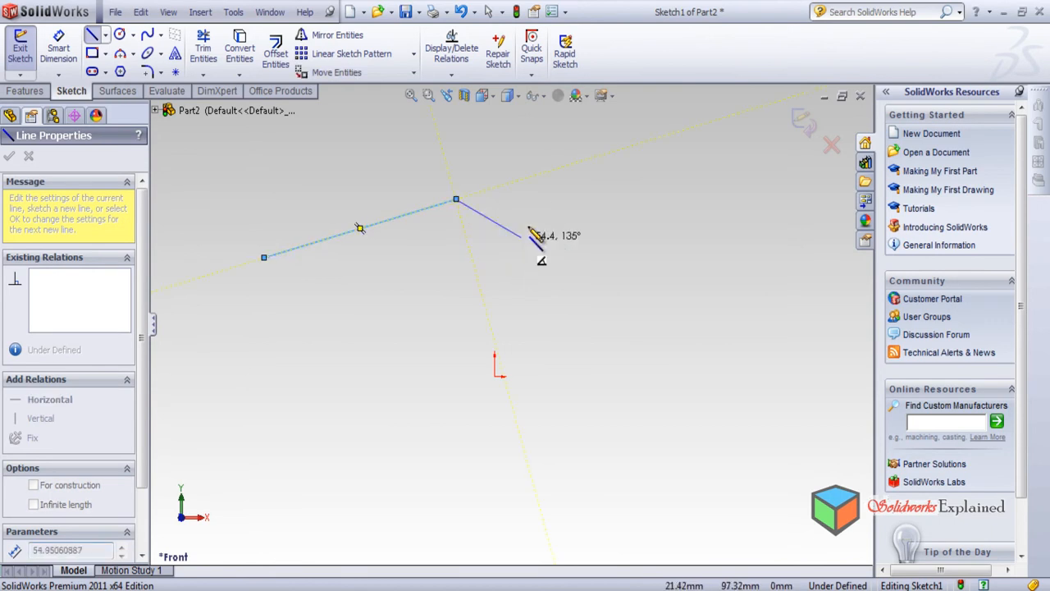
pyautogui.press('Escape')
pyautogui.click(92, 34)
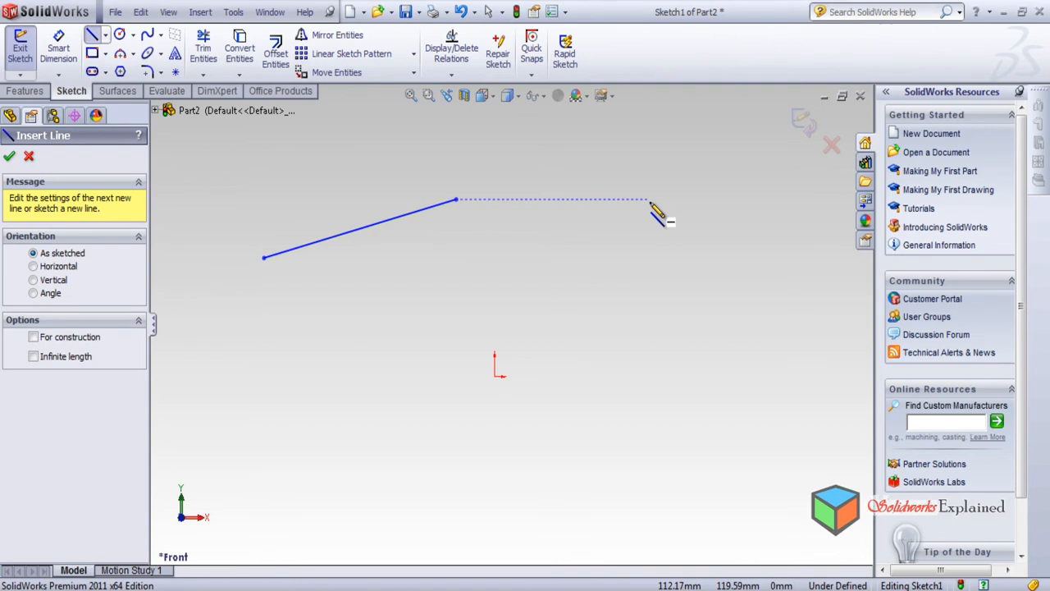
pyautogui.click(656, 258)
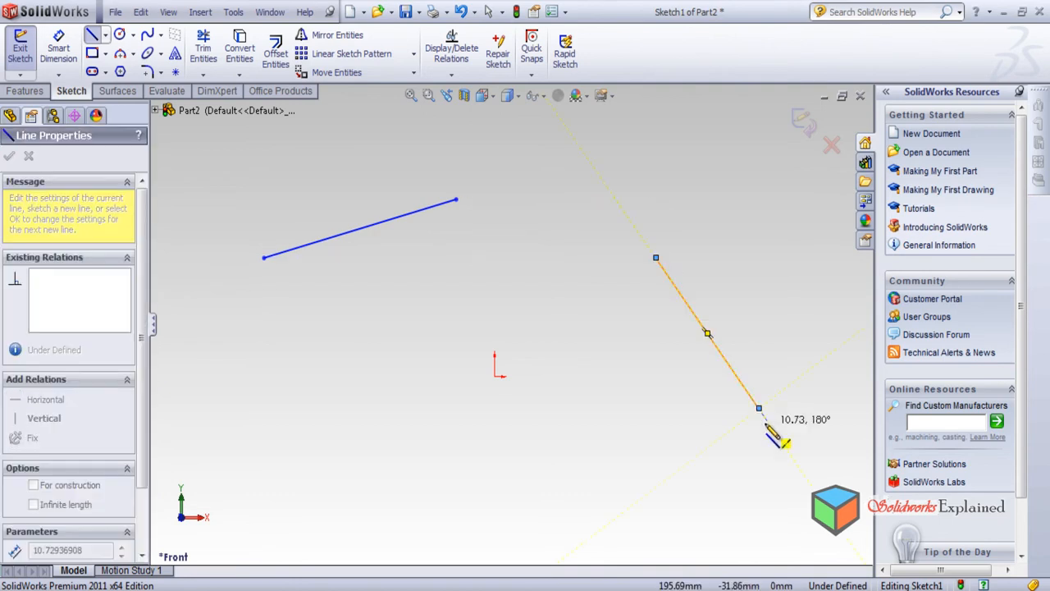
pyautogui.press('Escape')
# Add a Horizontal relation to the rising line at the upper left of the origin and close the relation settings.
pyautogui.click(451, 78)
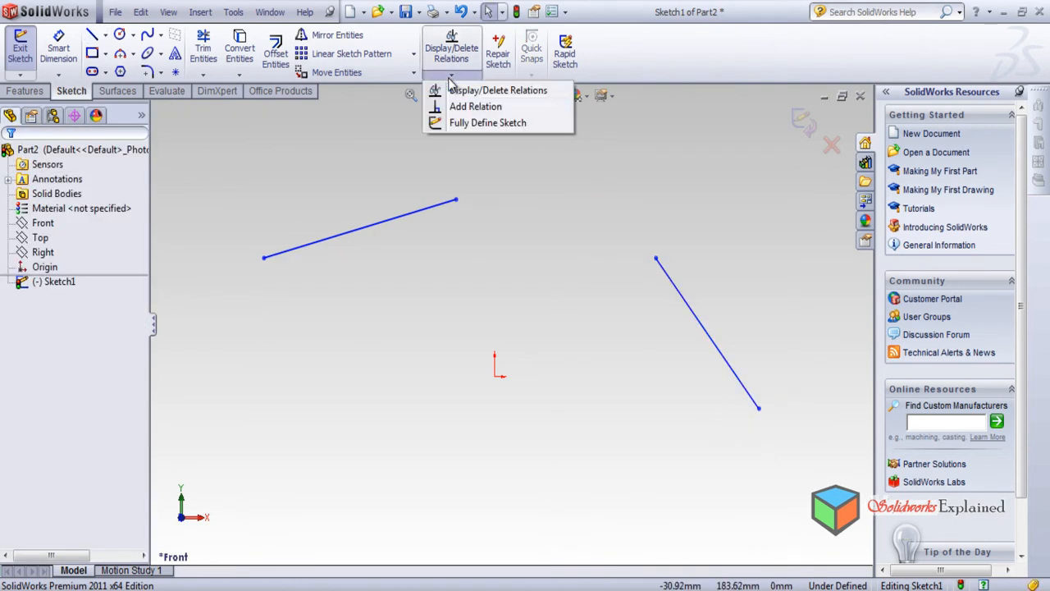
pyautogui.click(454, 109)
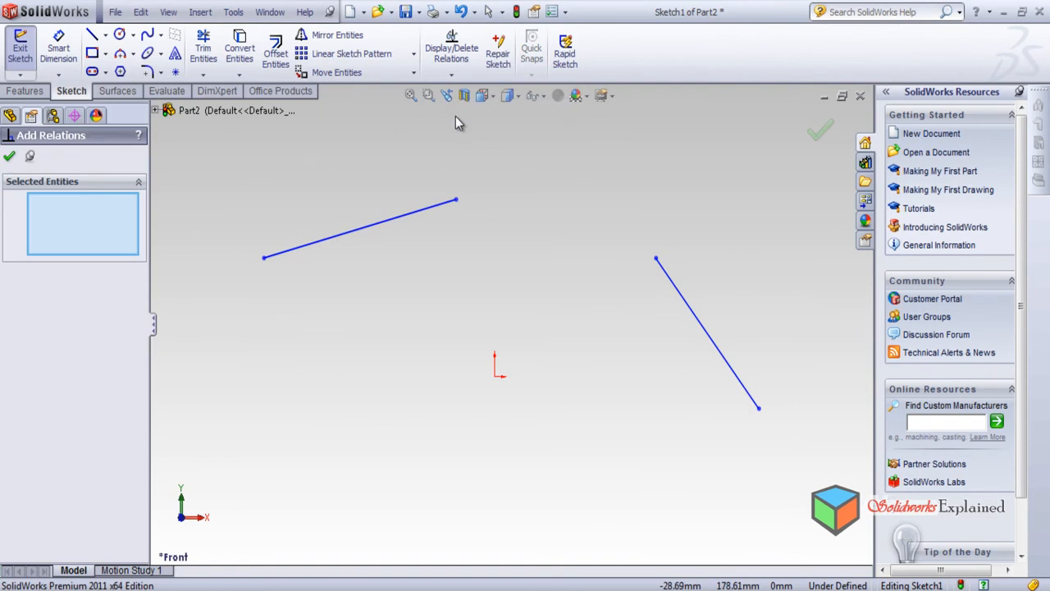
pyautogui.click(346, 238)
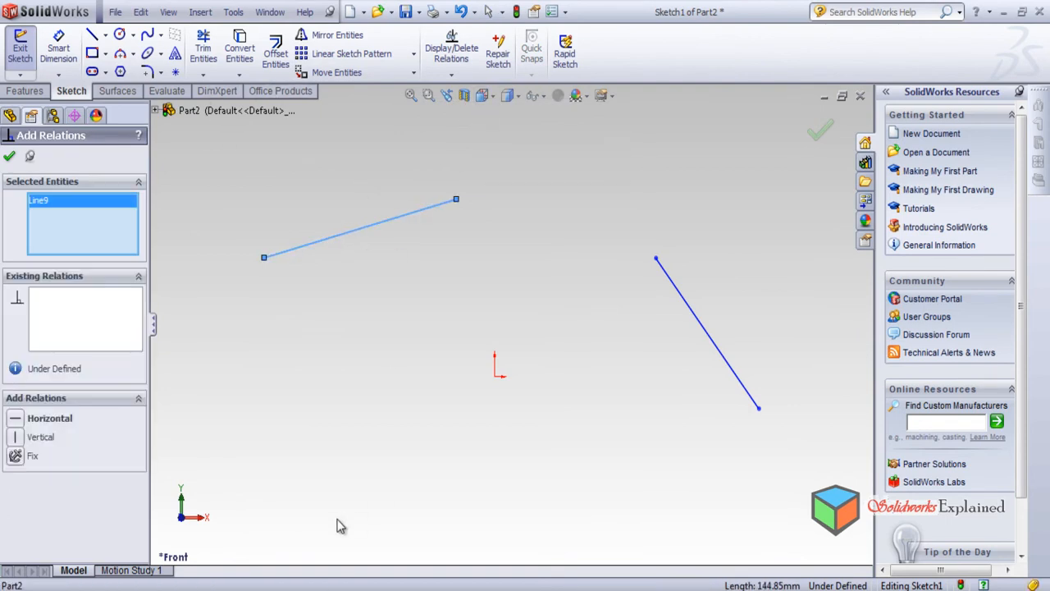
pyautogui.click(14, 422)
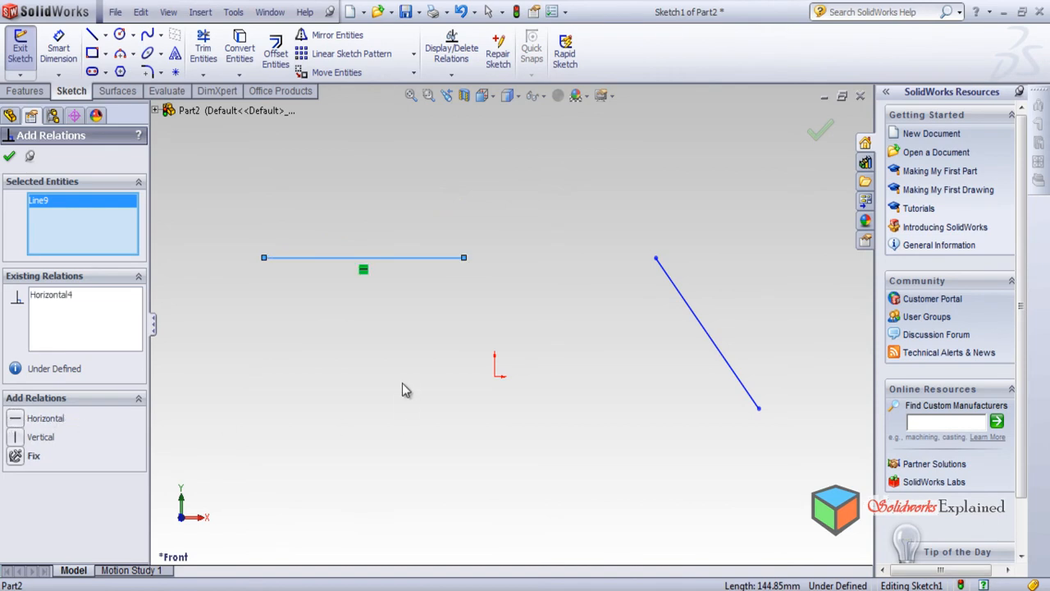
pyautogui.press('Escape')
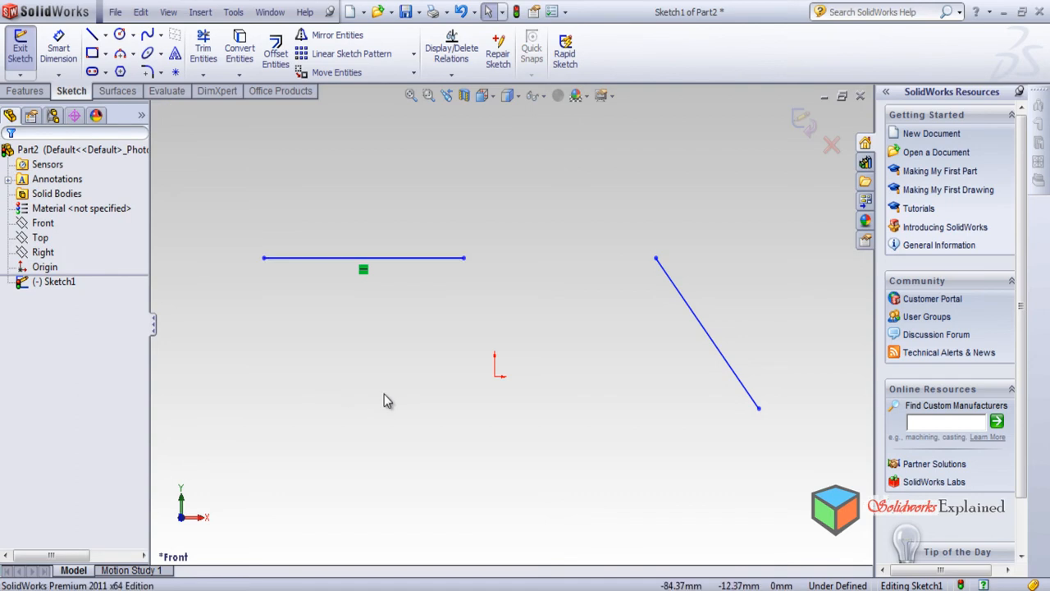
# Add a Collinear relation between the horizontal line and the sloping line on the other side of the origin, and accept it.
pyautogui.click(452, 78)
pyautogui.click(463, 108)
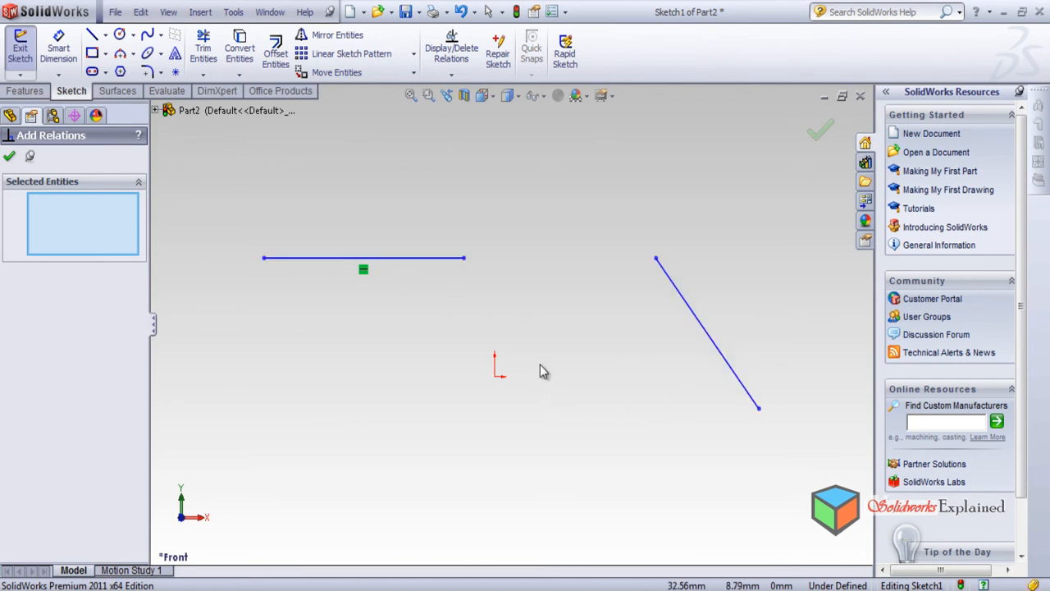
pyautogui.click(398, 257)
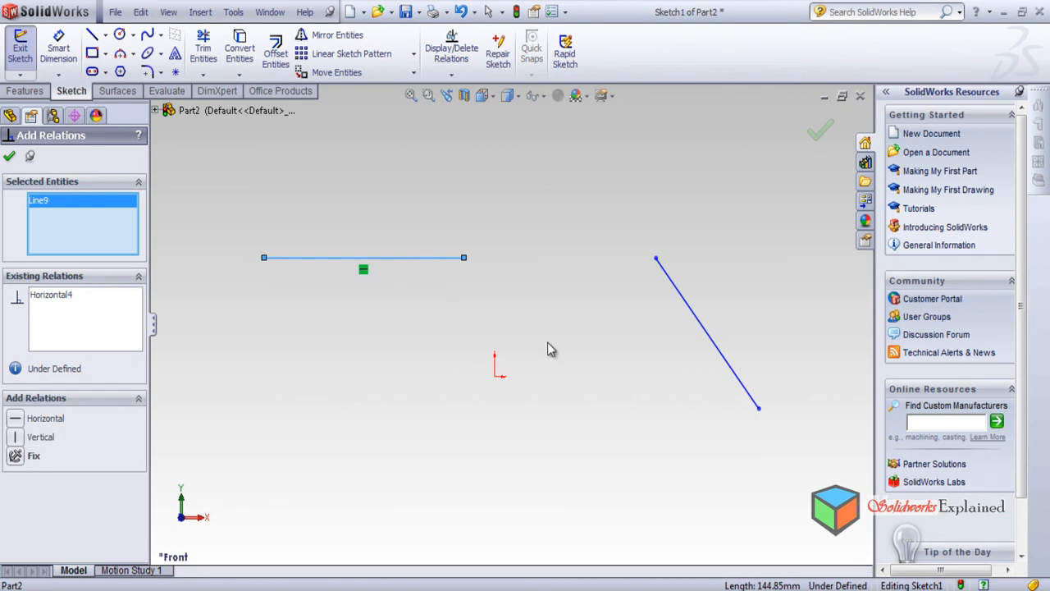
pyautogui.click(711, 345)
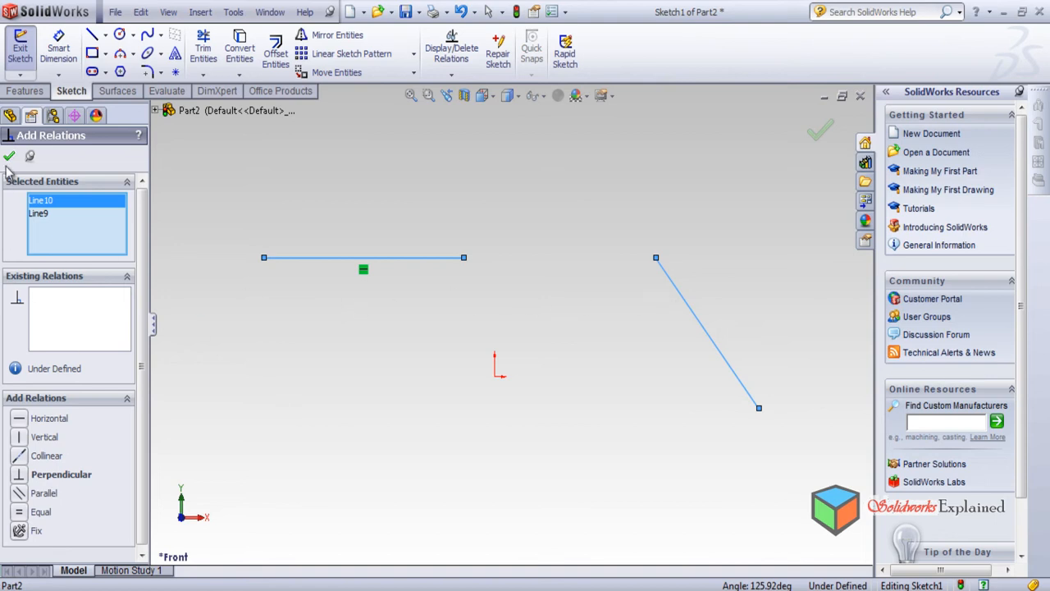
pyautogui.click(20, 456)
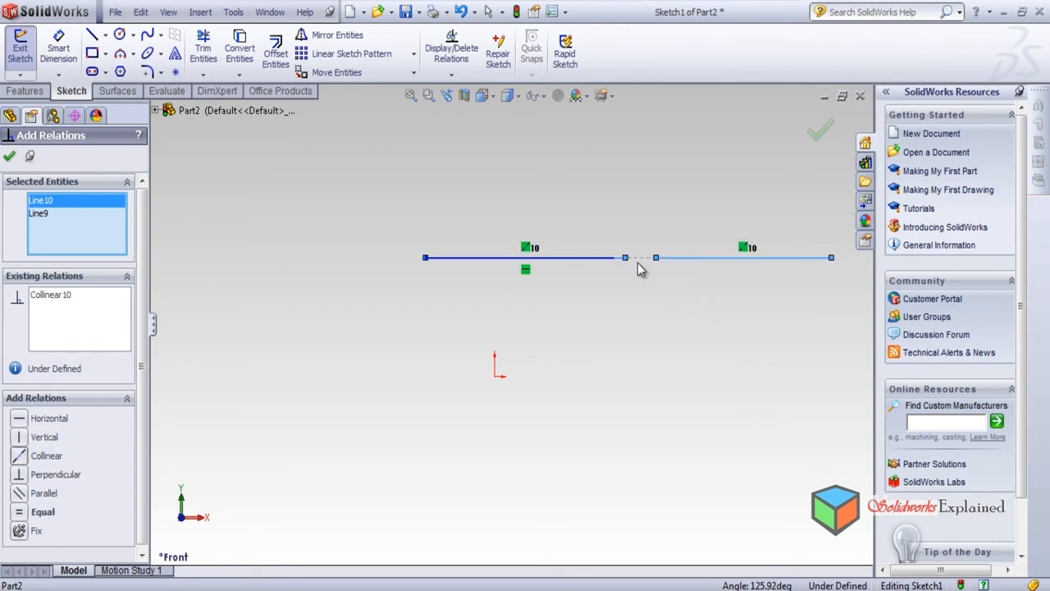
pyautogui.click(10, 156)
# Sketch a separate line about 137 mm long sloping down to the right, lower left of the origin.
pyautogui.scroll(-4, 711, 246)
pyautogui.scroll(-6, 484, 295)
pyautogui.scroll(2, 461, 315)
pyautogui.scroll(-3, 461, 317)
pyautogui.scroll(6, 496, 324)
pyautogui.scroll(-3, 504, 330)
pyautogui.scroll(5, 507, 337)
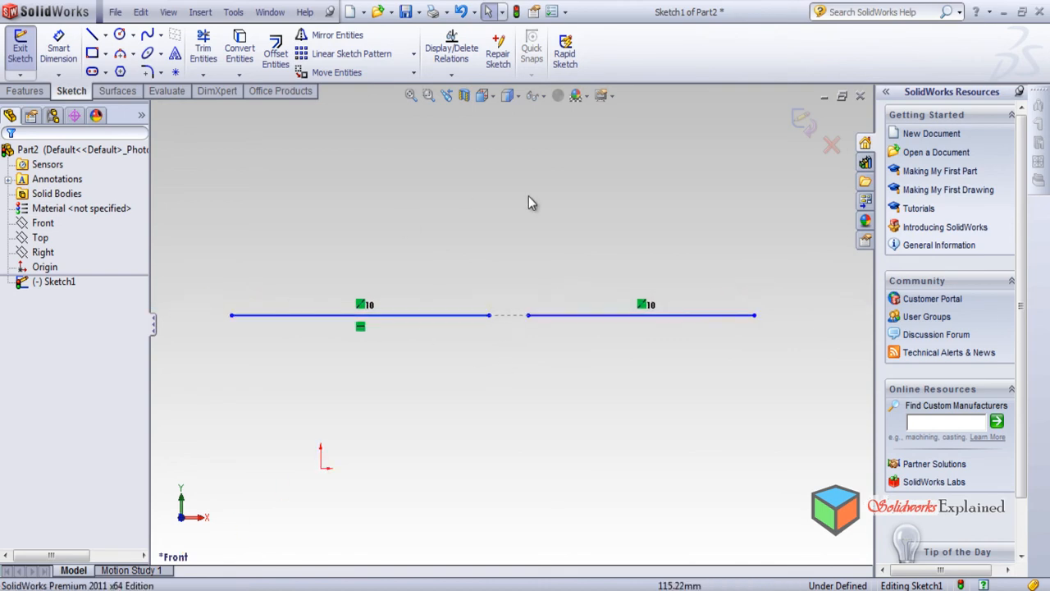
pyautogui.scroll(-1, 488, 366)
pyautogui.scroll(3, 488, 366)
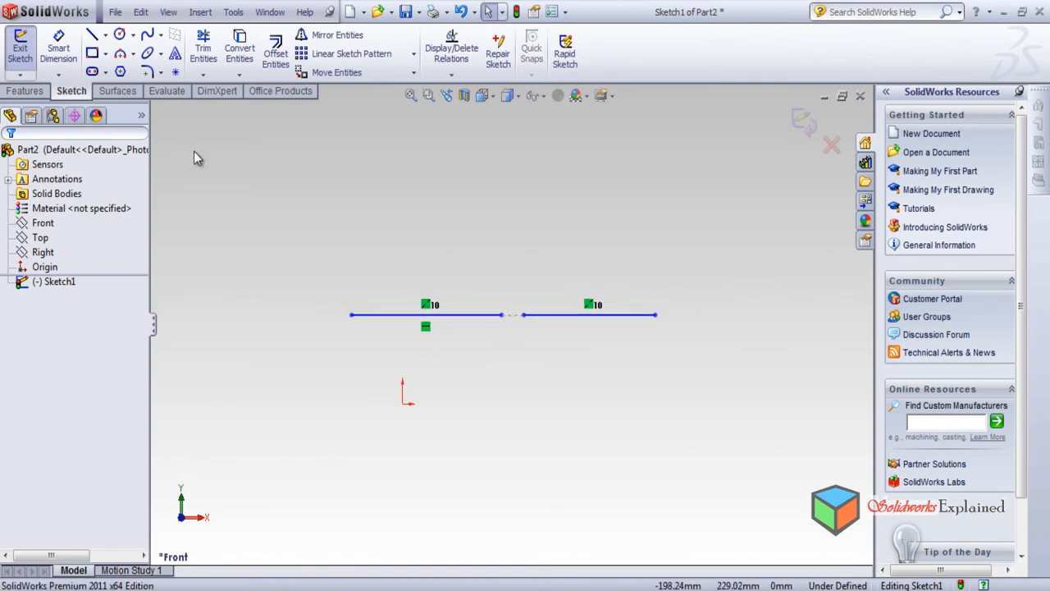
pyautogui.click(93, 36)
pyautogui.click(243, 404)
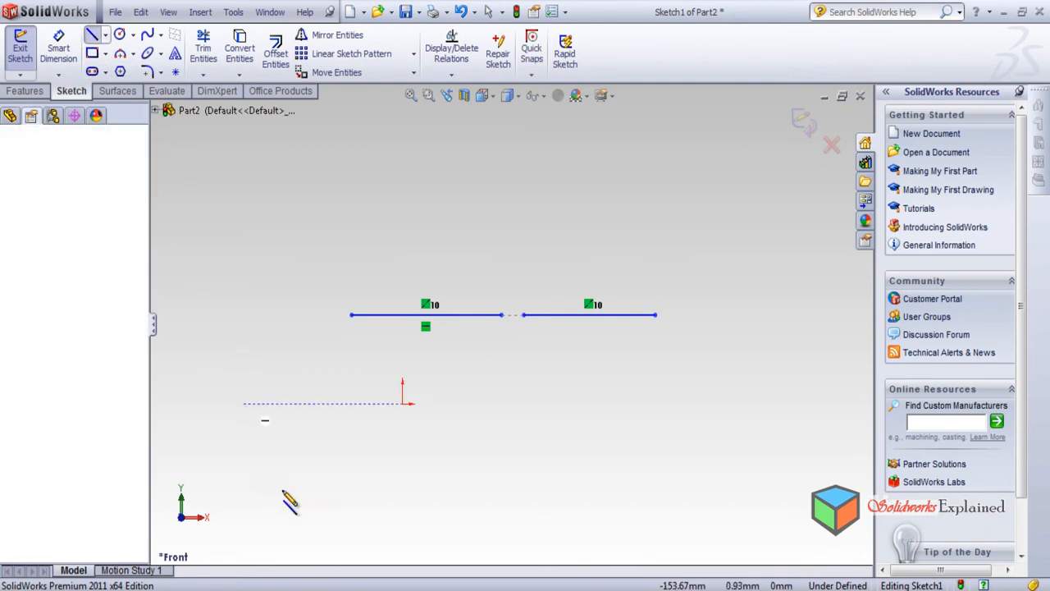
pyautogui.click(297, 541)
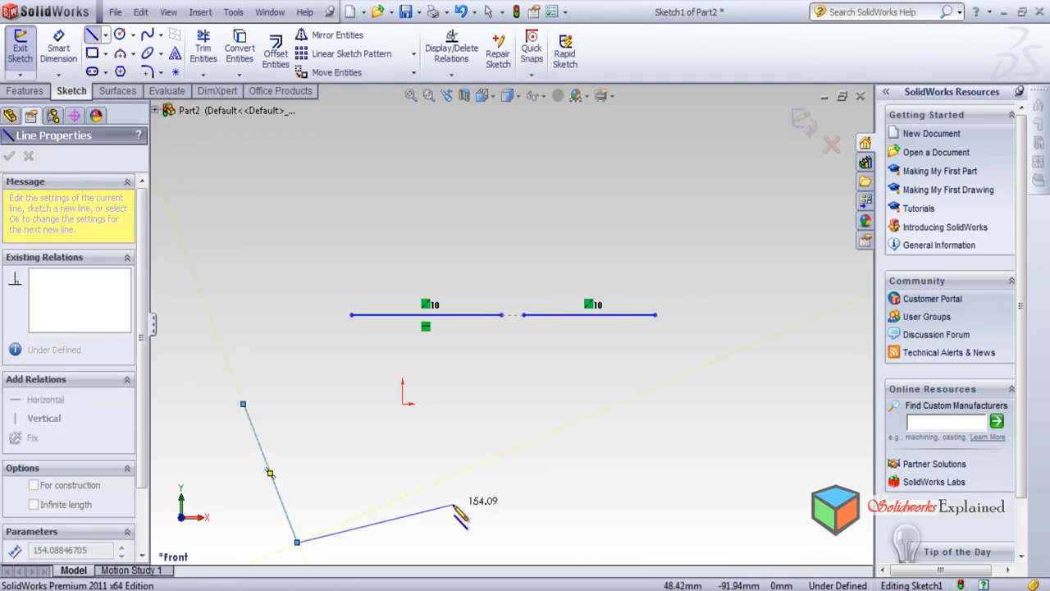
pyautogui.press('Escape')
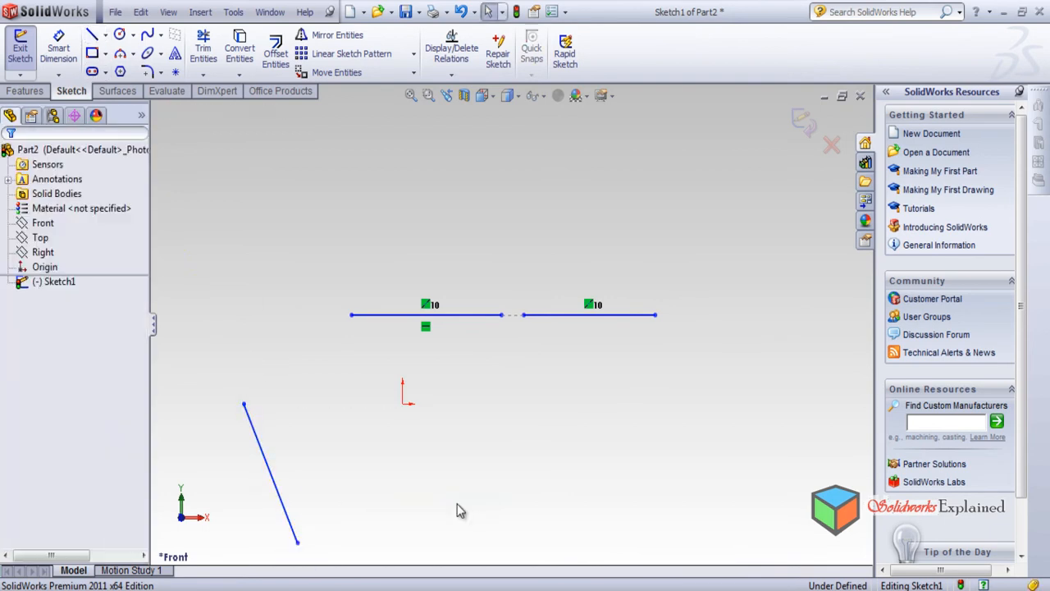
# Sketch a separate horizontal line to the lower right of the origin, below the collinear pair.
pyautogui.click(93, 37)
pyautogui.click(729, 415)
pyautogui.click(570, 414)
pyautogui.press('Escape')
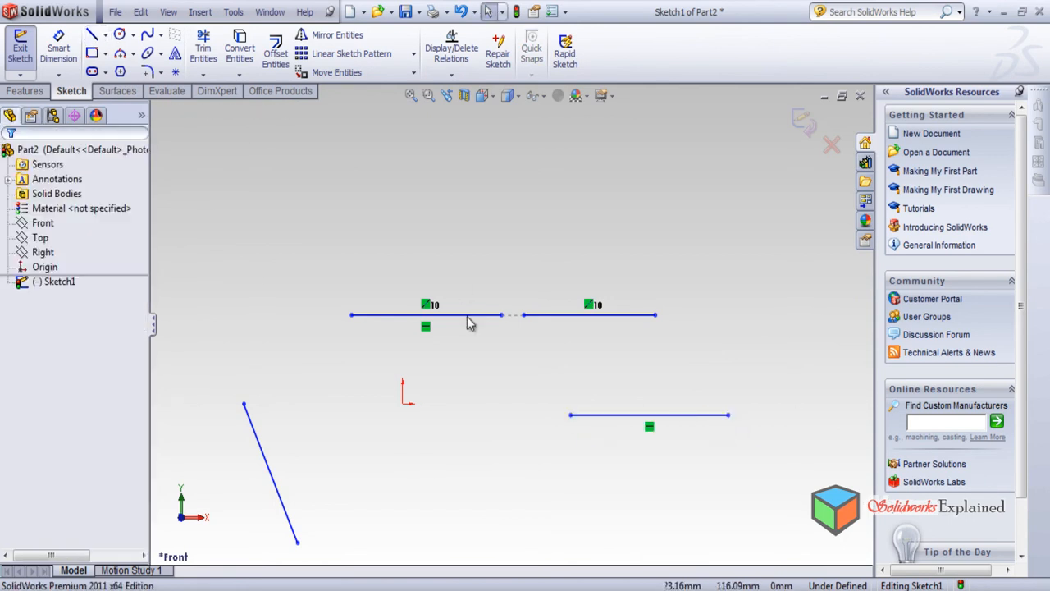
# Add a Collinear relation between the sloping line at the lower left and the horizontal line at the lower right, and accept it.
pyautogui.click(449, 69)
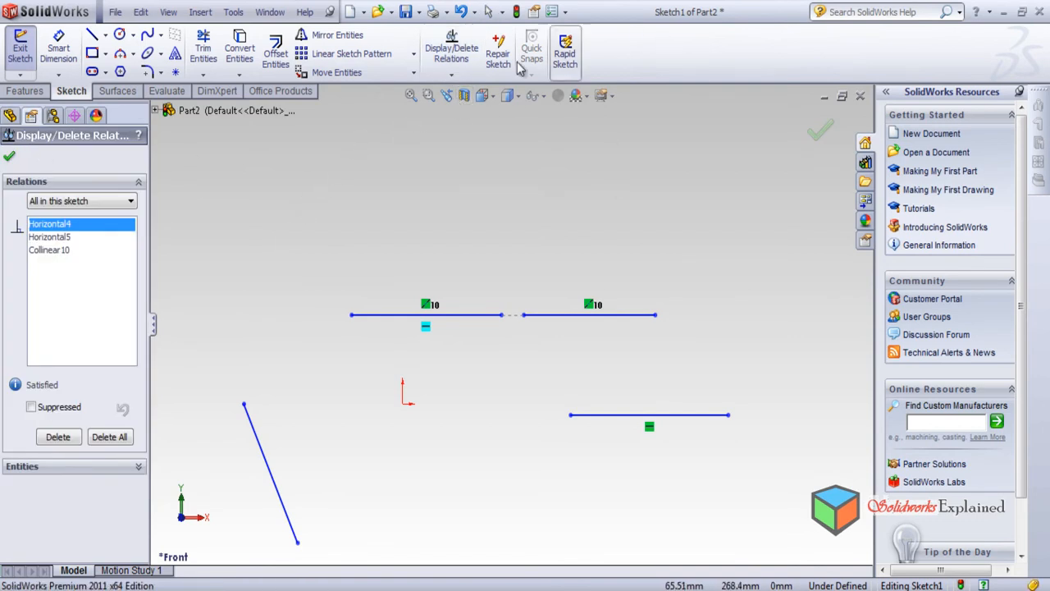
pyautogui.click(9, 156)
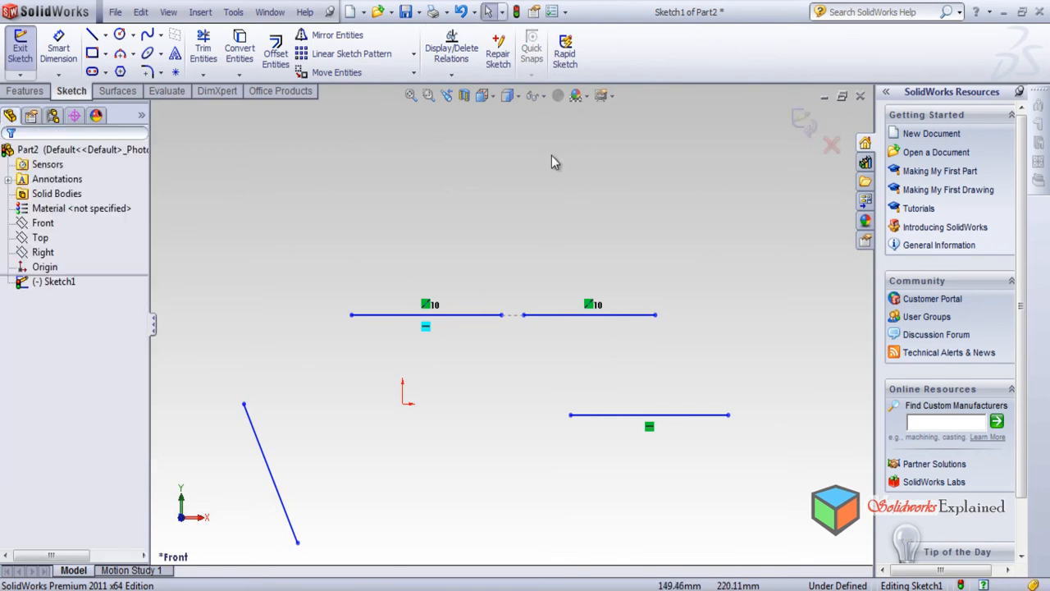
pyautogui.click(451, 73)
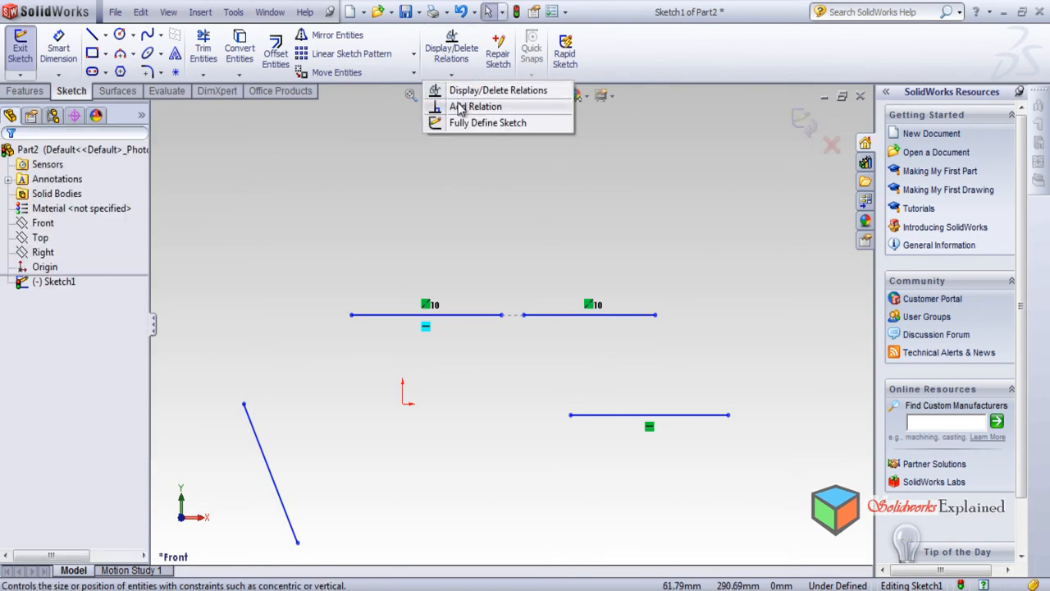
pyautogui.click(471, 106)
pyautogui.scroll(-2, 517, 409)
pyautogui.scroll(2, 517, 411)
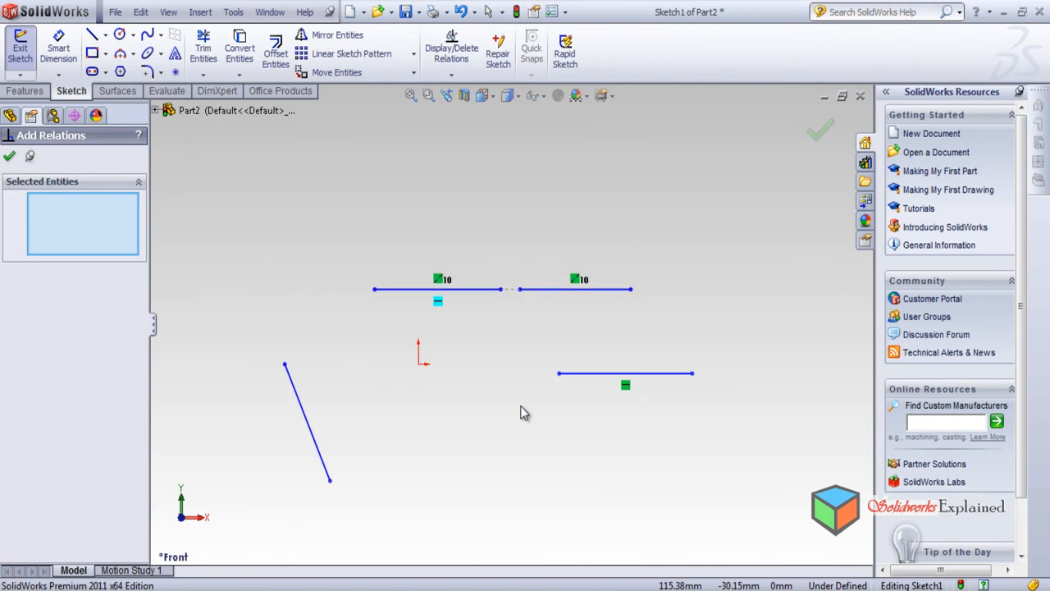
pyautogui.click(302, 413)
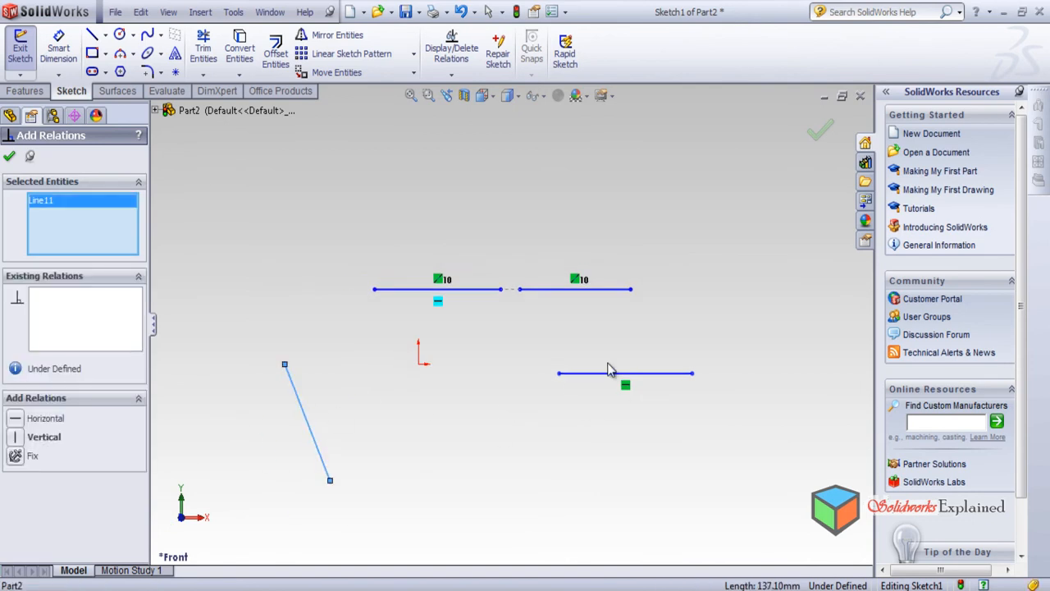
pyautogui.click(602, 381)
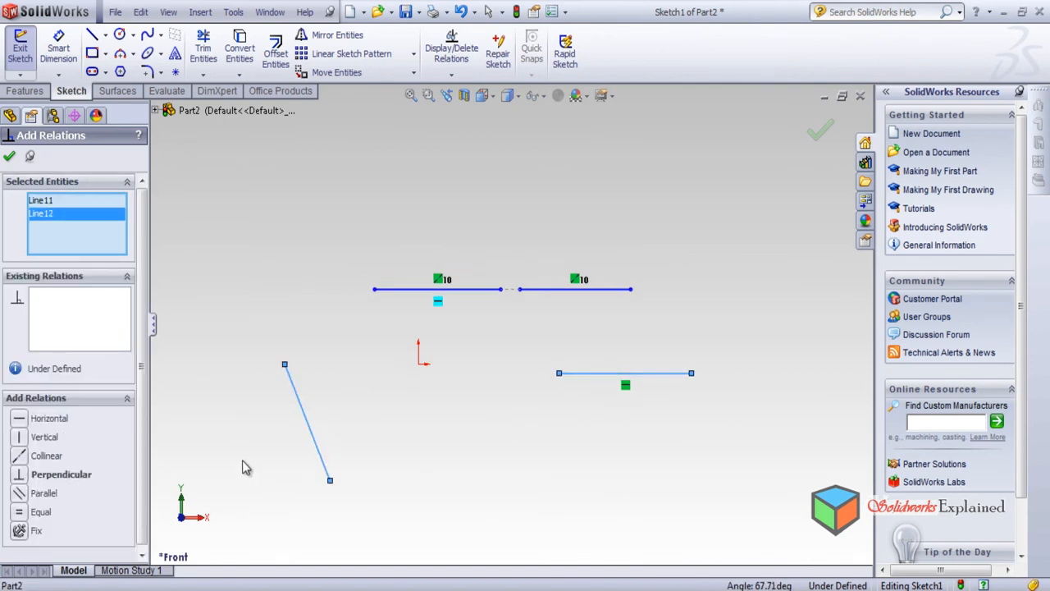
pyautogui.click(19, 458)
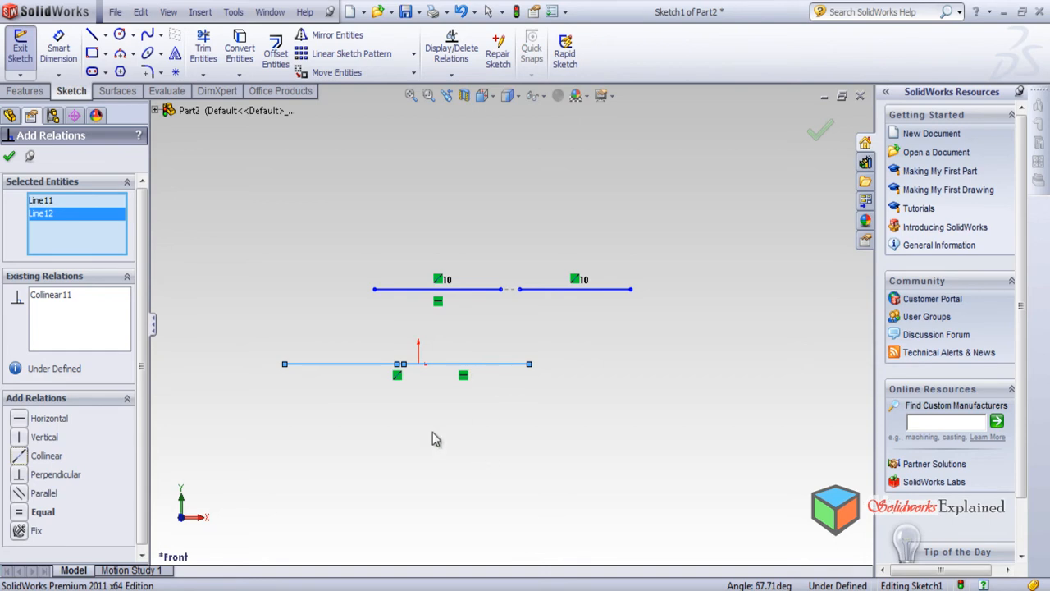
pyautogui.click(9, 156)
pyautogui.scroll(2, 377, 369)
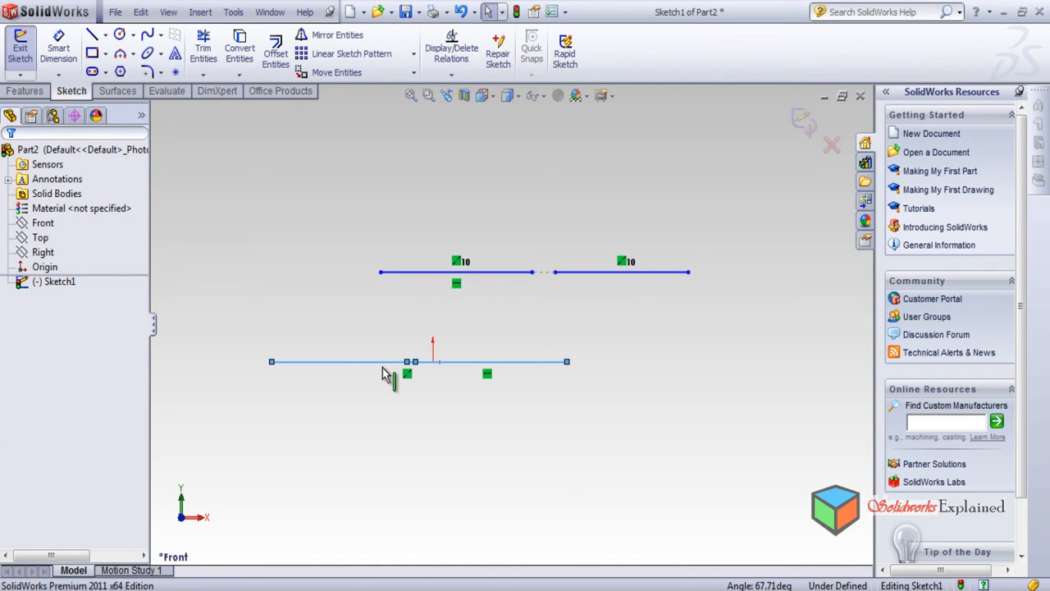
pyautogui.click(271, 187)
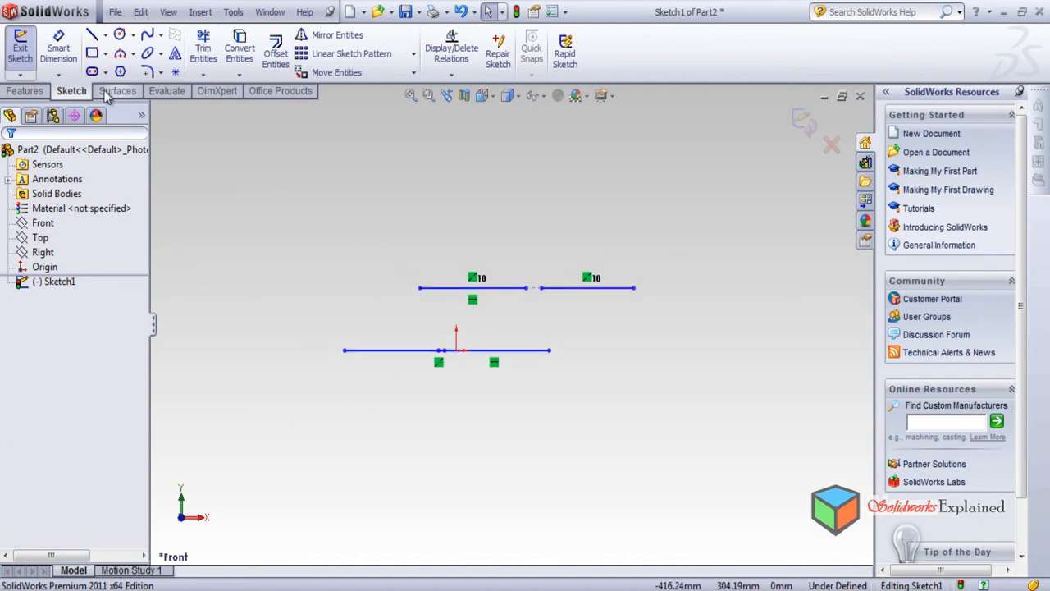
# Sketch another line sloping down to the right, lower left of the two collinear pairs.
pyautogui.click(92, 34)
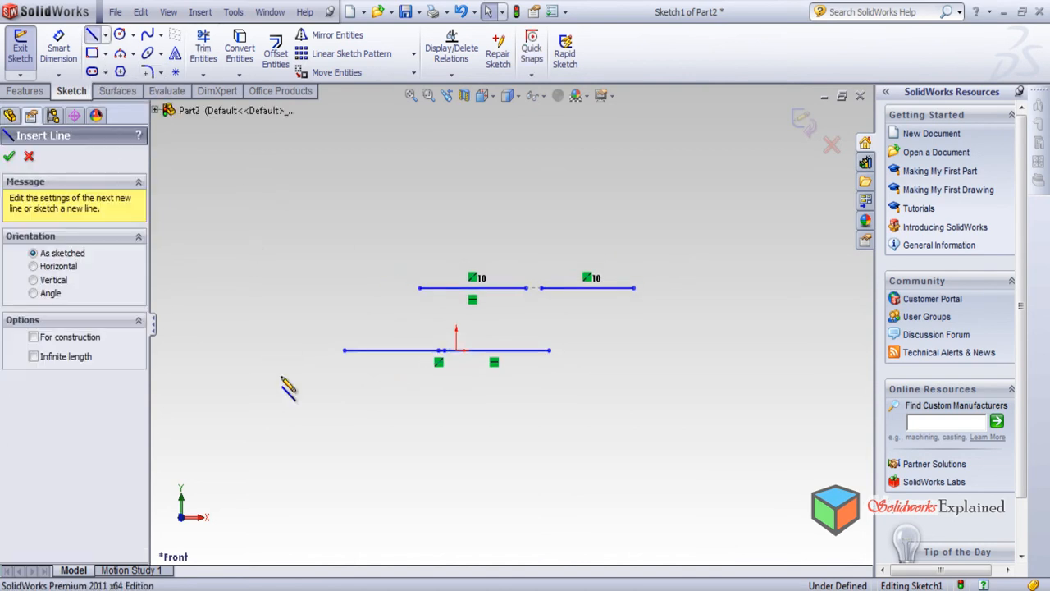
pyautogui.click(270, 386)
pyautogui.click(319, 497)
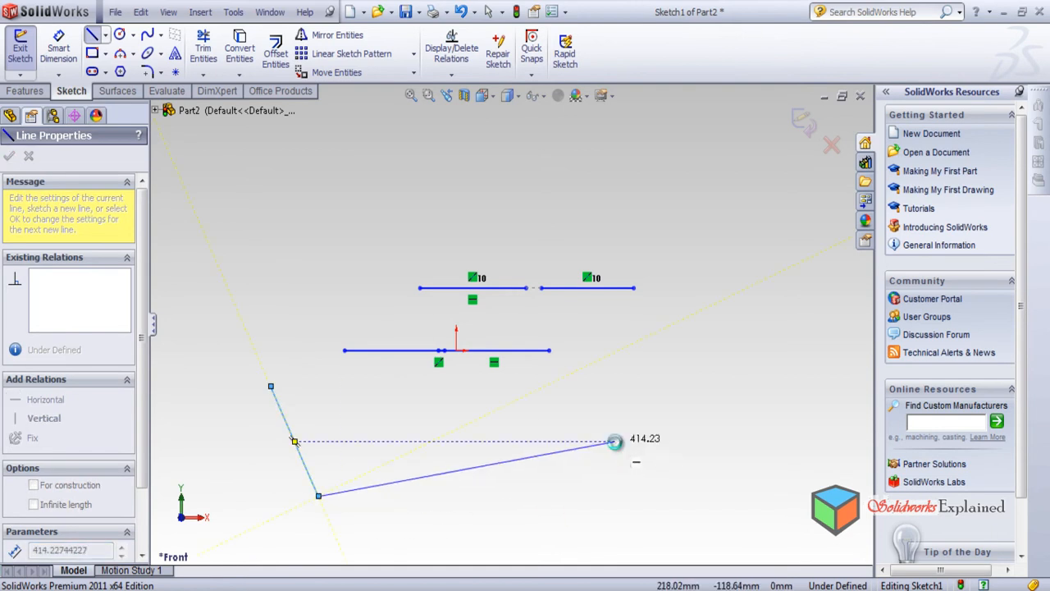
pyautogui.press('Escape')
# Sketch a separate horizontal line about 190 mm long, lower right of the origin.
pyautogui.click(92, 34)
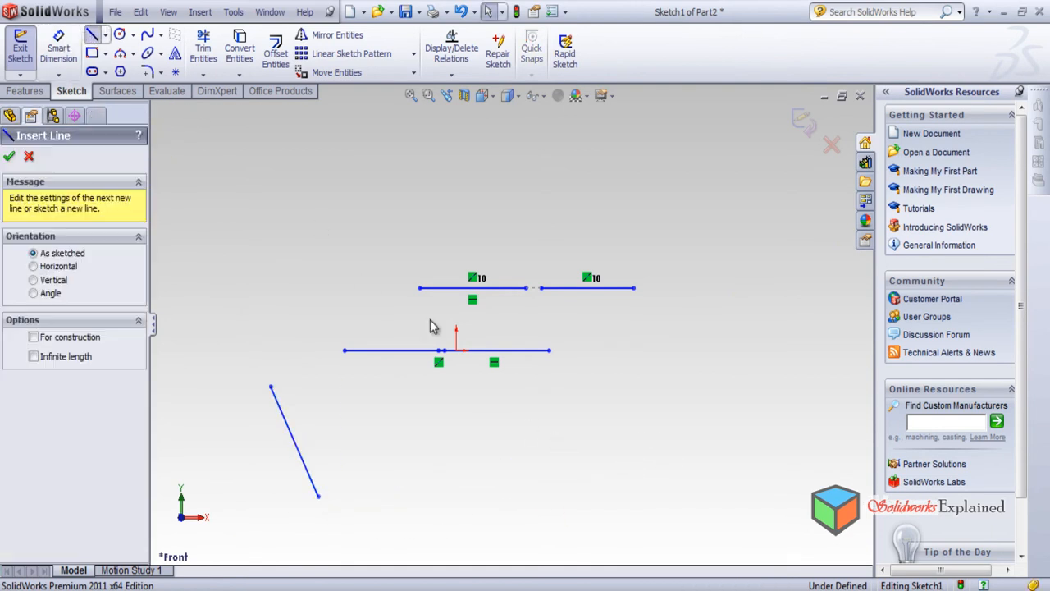
pyautogui.click(511, 430)
pyautogui.click(650, 431)
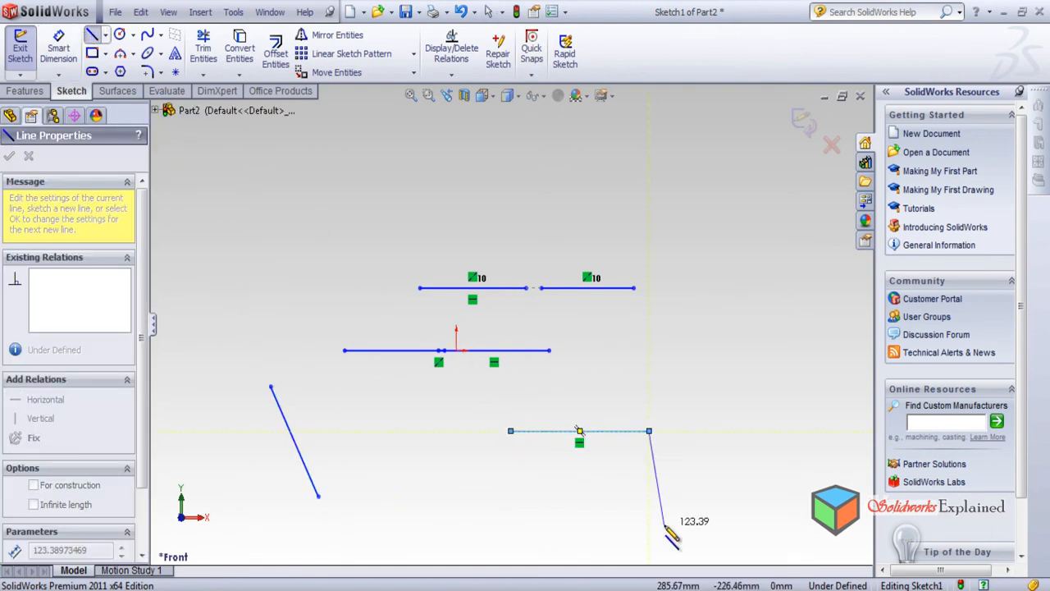
pyautogui.press('Escape')
# Add a Collinear relation between the lower-right horizontal line and the lower-left sloping line, then accept it and clear the selection.
pyautogui.click(451, 74)
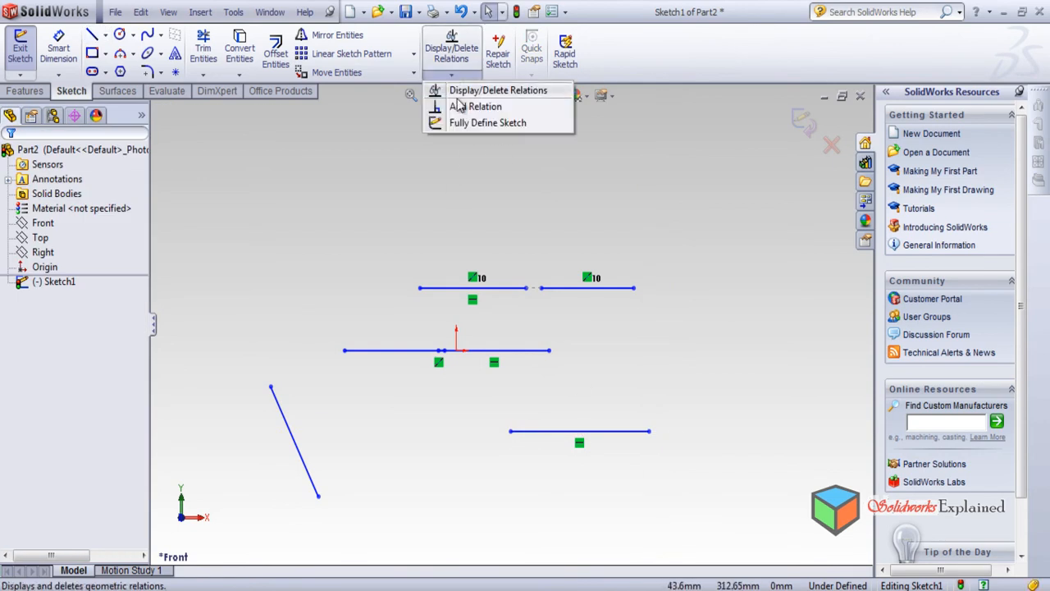
pyautogui.click(460, 107)
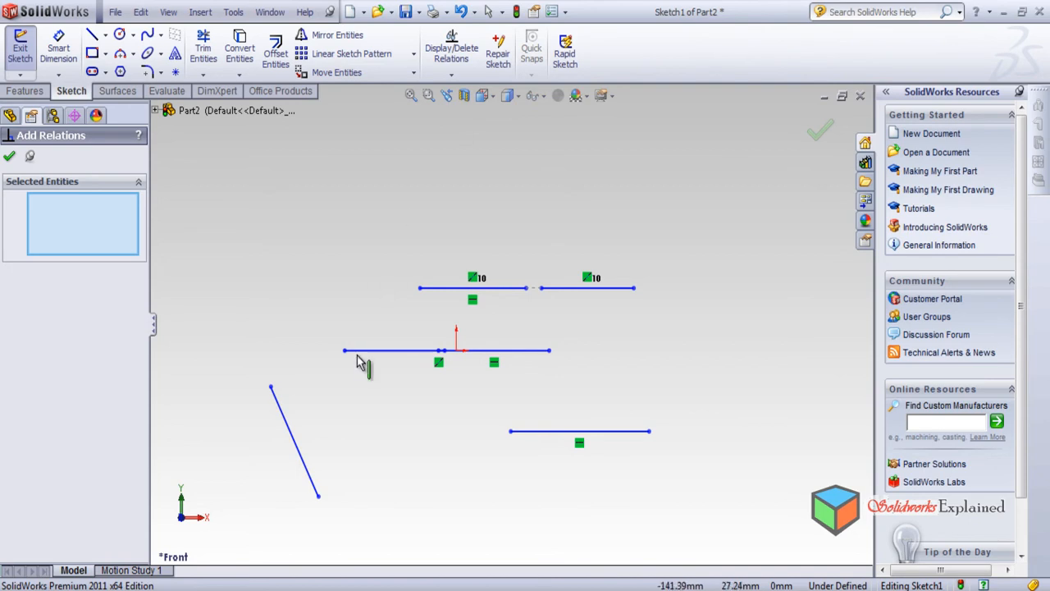
pyautogui.click(564, 439)
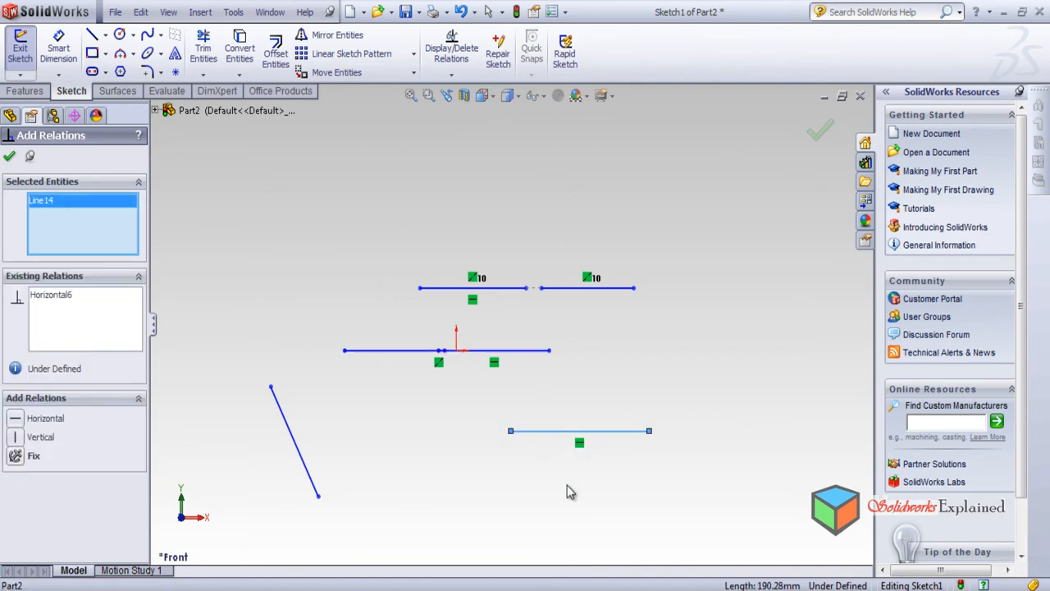
pyautogui.click(309, 473)
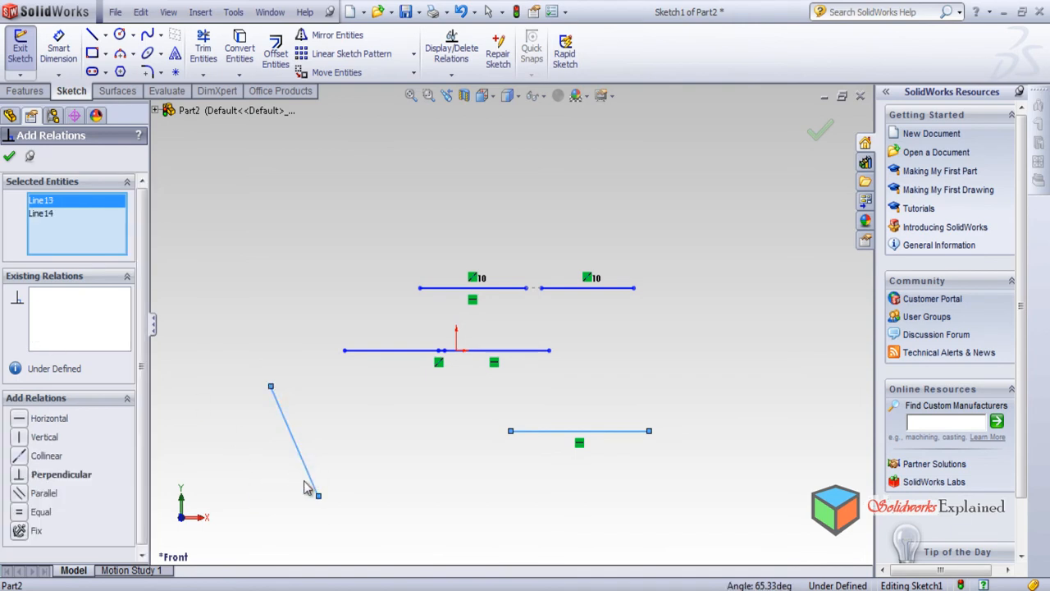
pyautogui.click(23, 459)
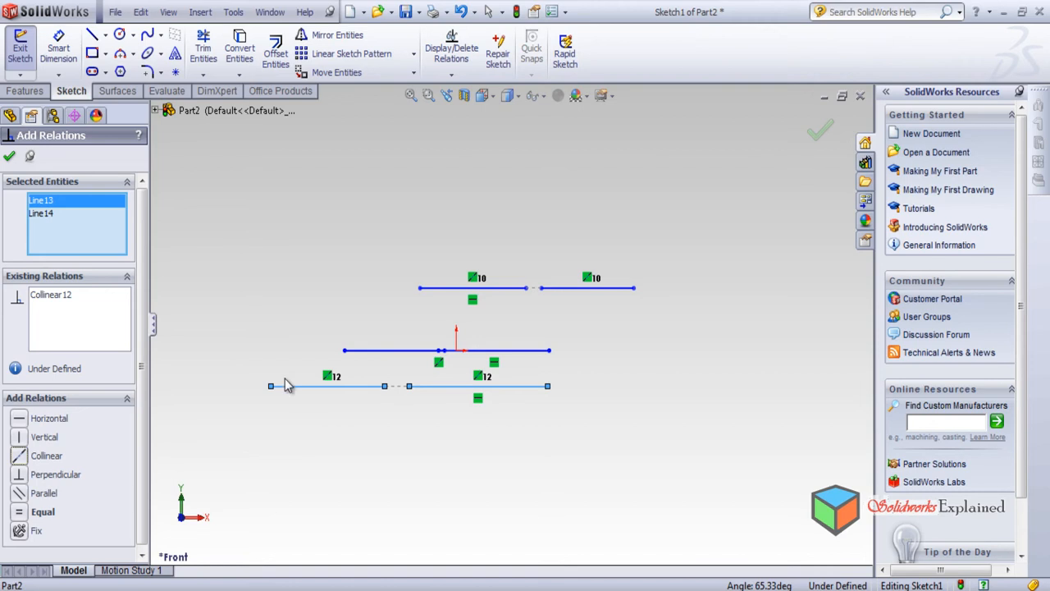
pyautogui.click(9, 156)
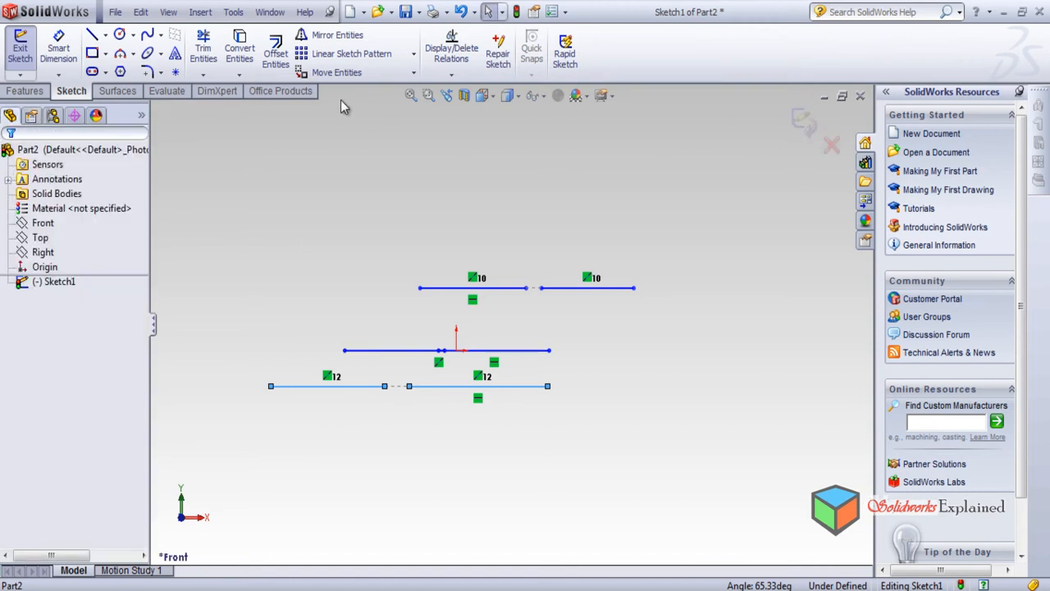
pyautogui.click(315, 238)
# Sketch a further line sloping down to the right, left of the three collinear pairs.
pyautogui.click(105, 35)
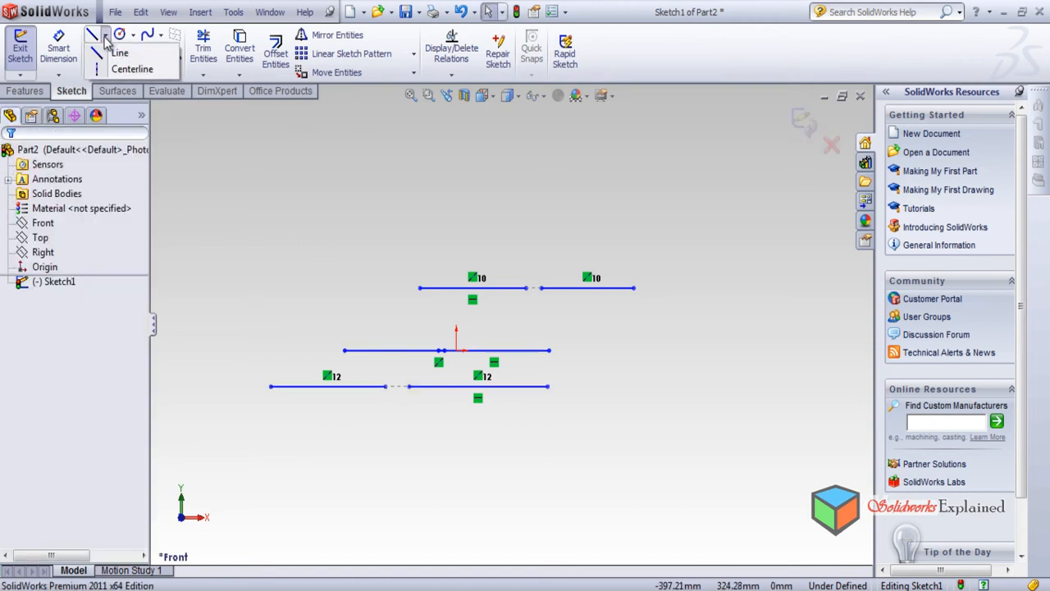
pyautogui.click(119, 53)
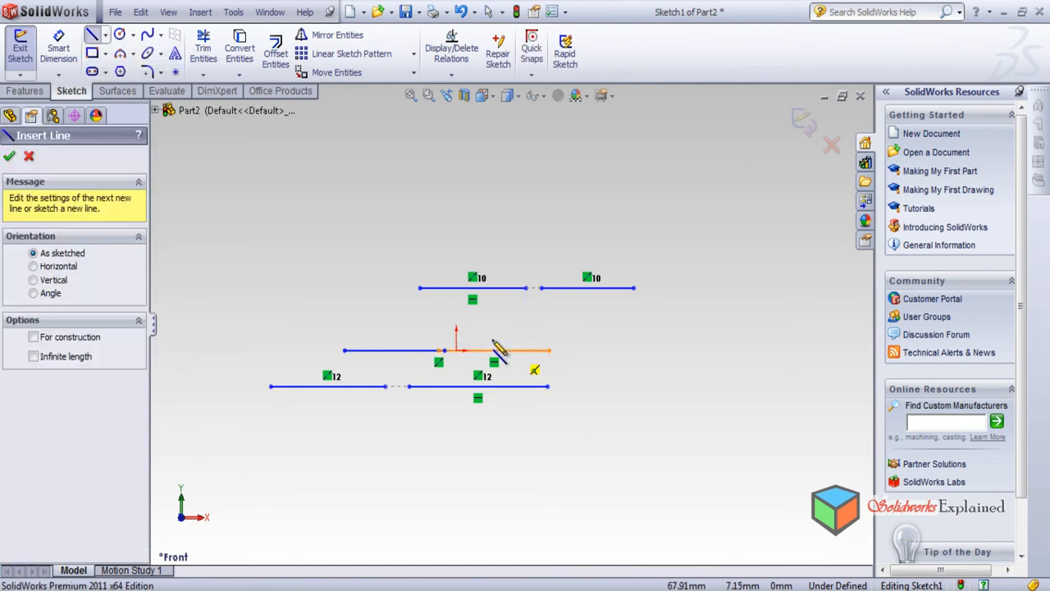
pyautogui.click(219, 371)
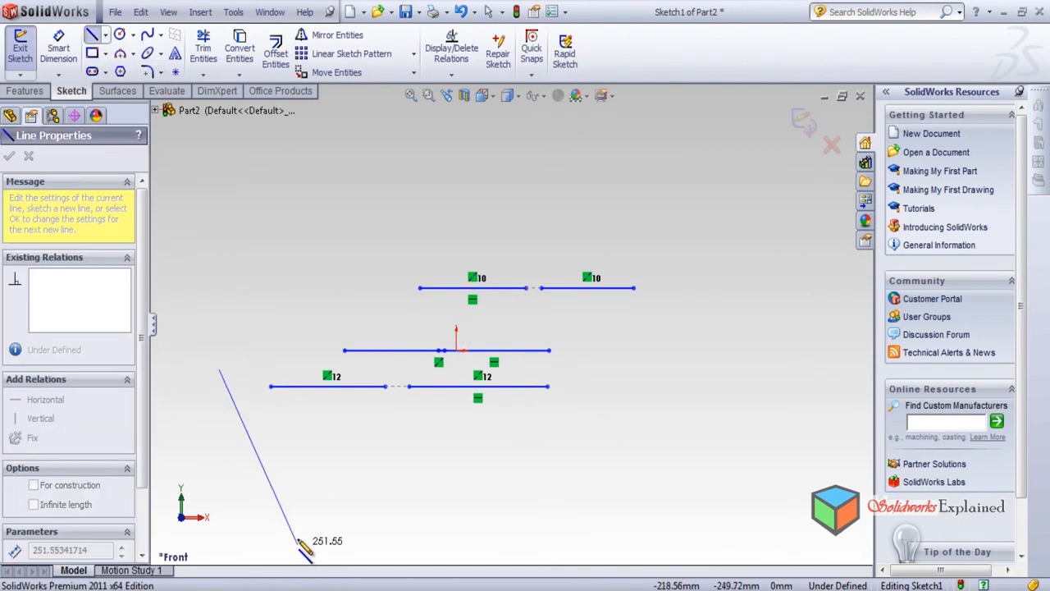
pyautogui.click(295, 477)
pyautogui.press('Escape')
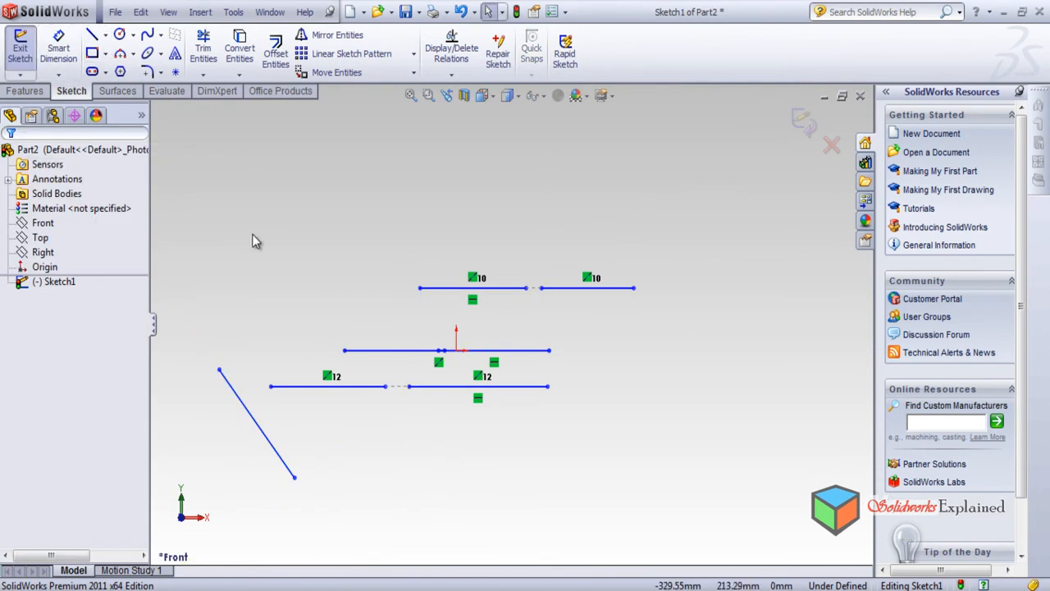
# Sketch a separate horizontal line about 196 mm long, below the collinear pairs and lower right of the sloping line.
pyautogui.click(93, 34)
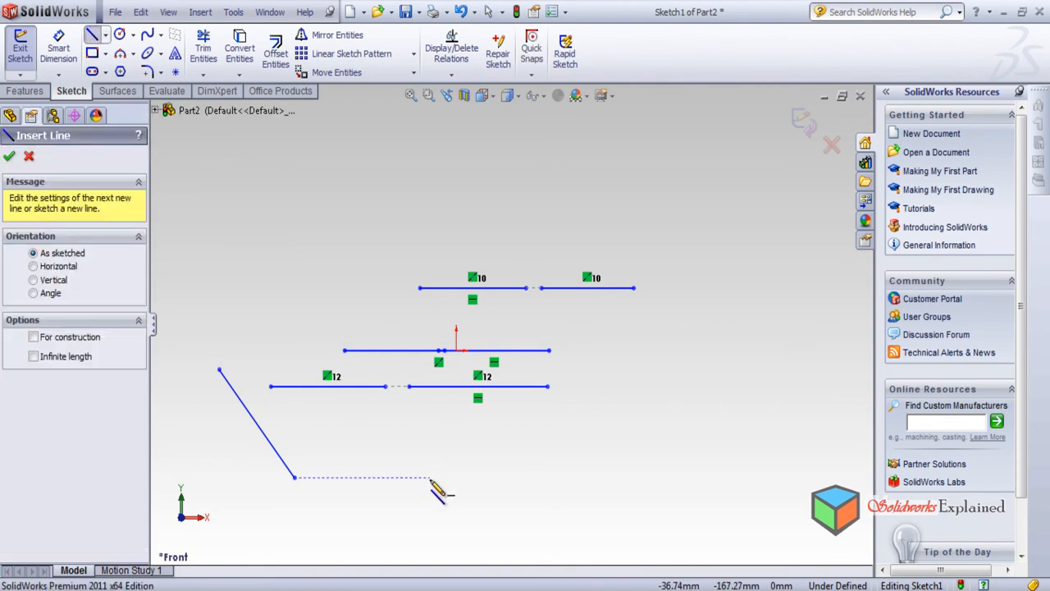
pyautogui.click(457, 512)
pyautogui.click(599, 512)
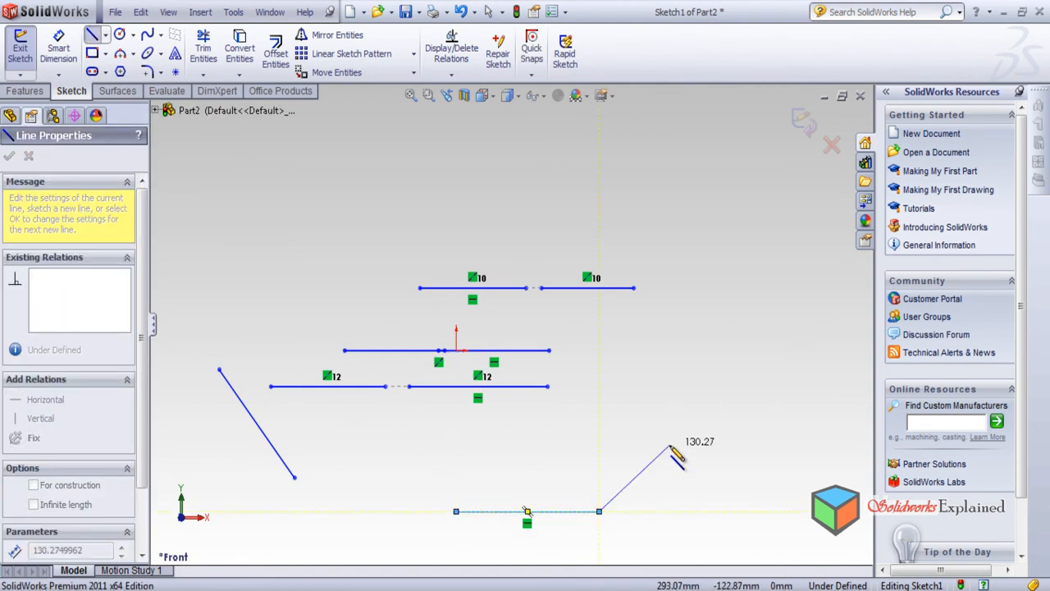
pyautogui.press('Escape')
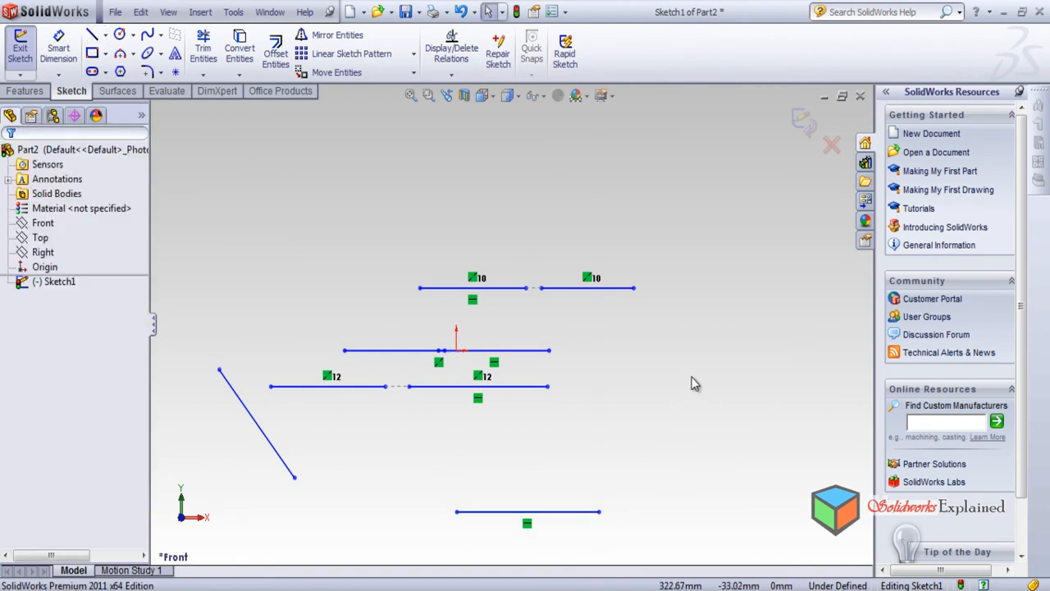
pyautogui.click(451, 76)
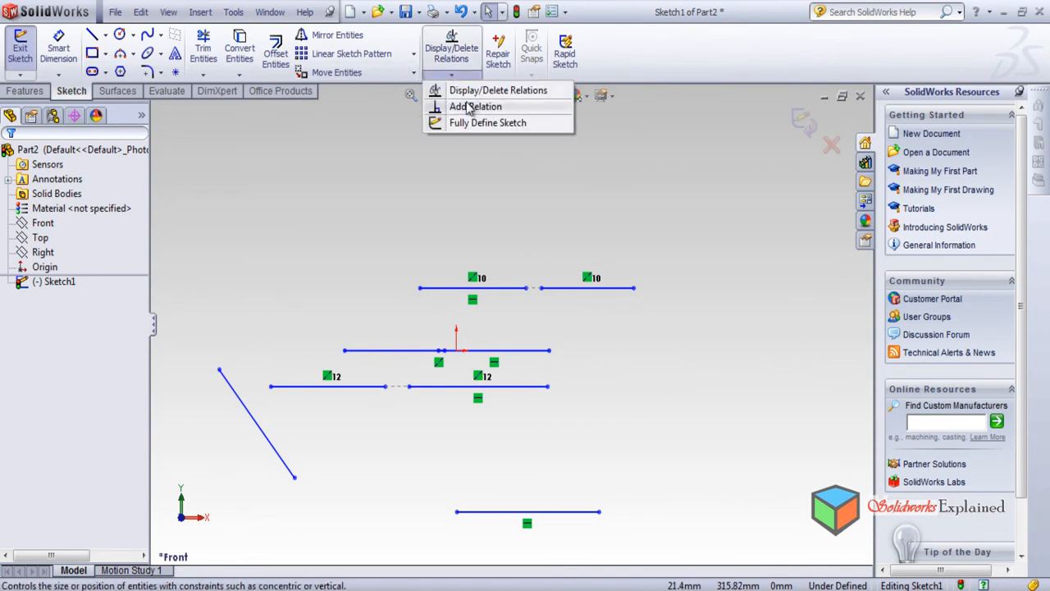
pyautogui.click(466, 106)
pyautogui.click(277, 453)
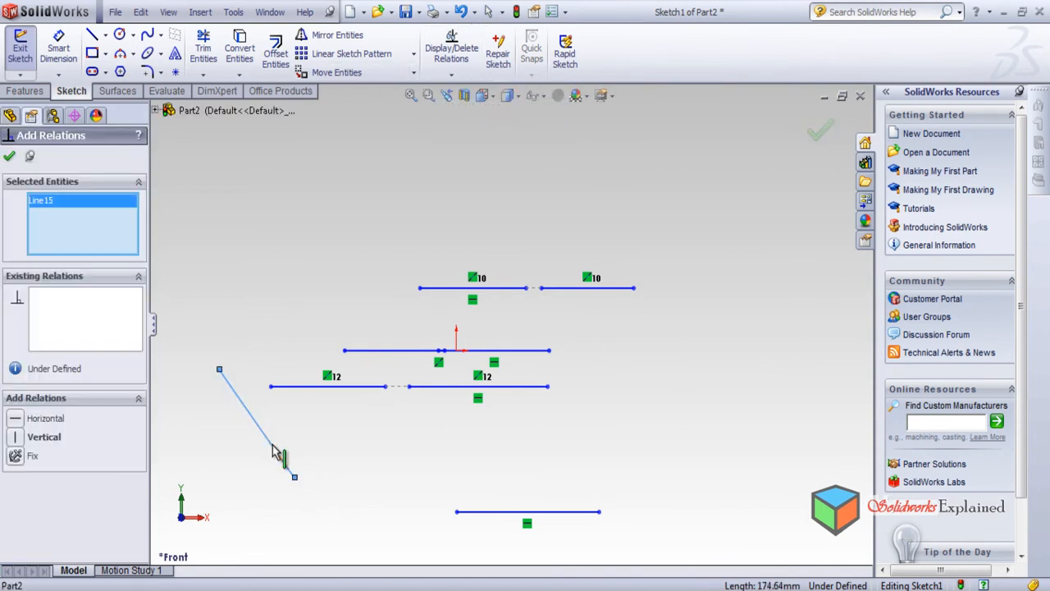
pyautogui.click(457, 513)
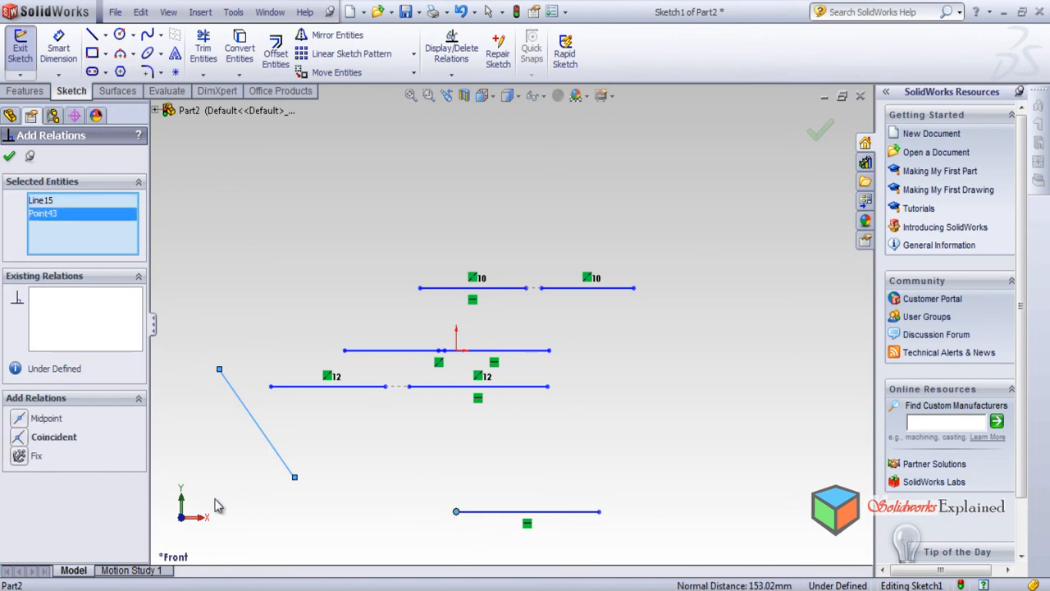
pyautogui.click(599, 513)
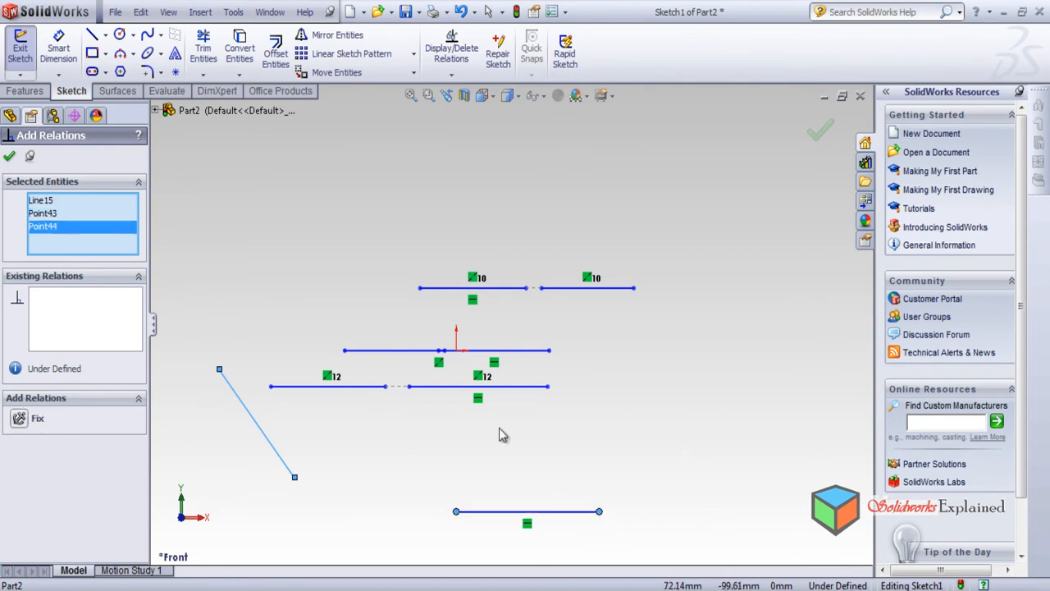
pyautogui.press('Escape')
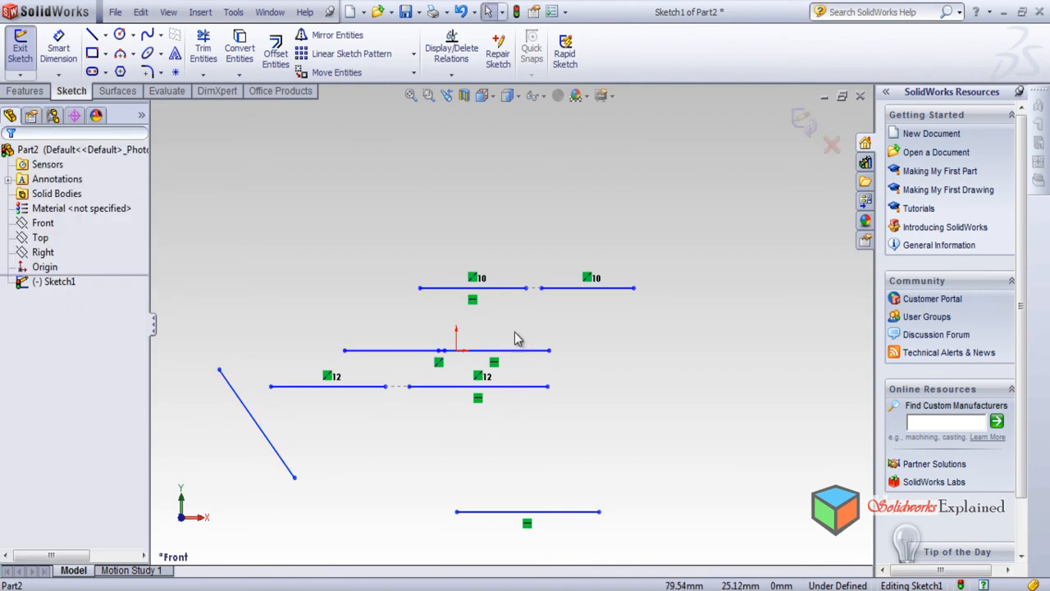
# Delete the Horizontal relation from the lowest horizontal line and clear the selection.
pyautogui.click(276, 457)
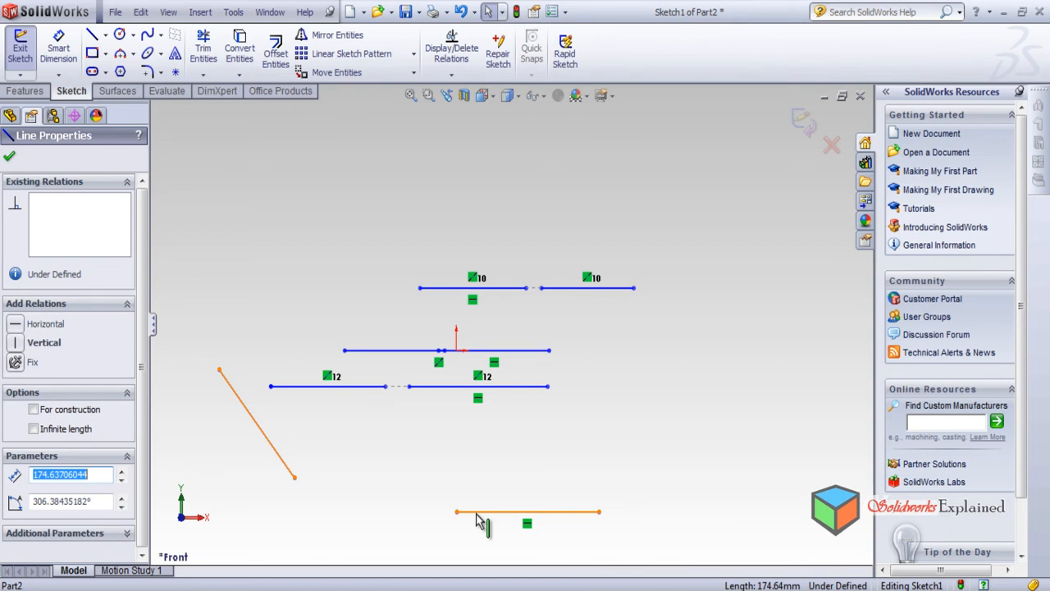
pyautogui.click(528, 524)
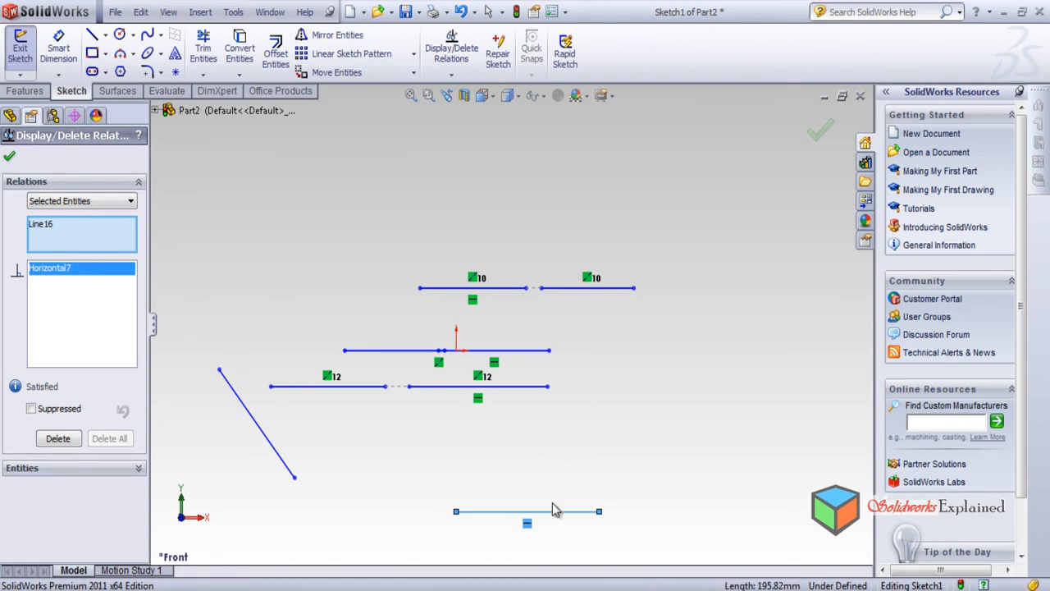
pyautogui.click(9, 158)
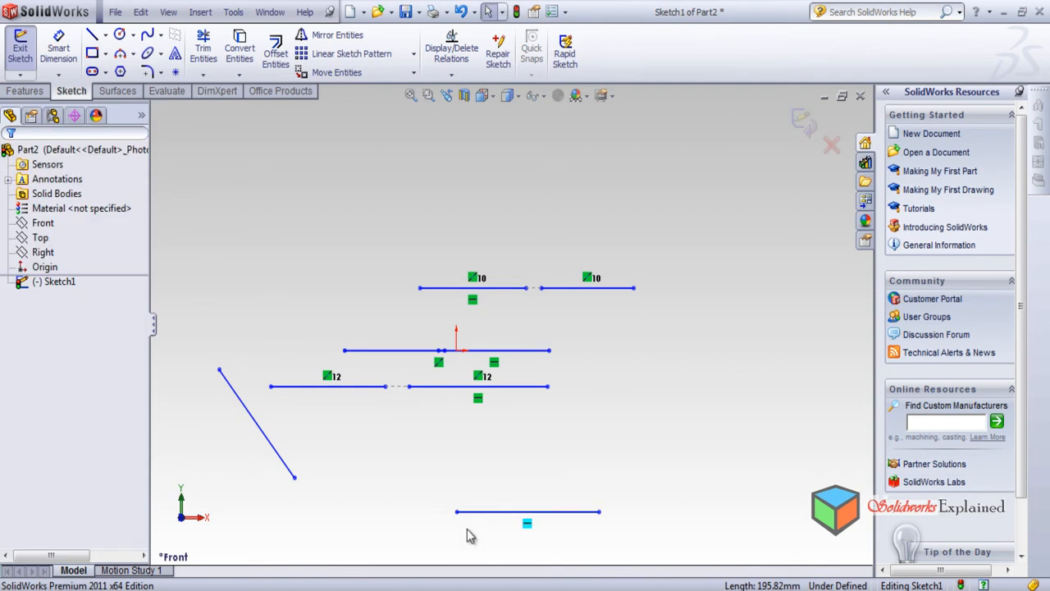
pyautogui.click(690, 489)
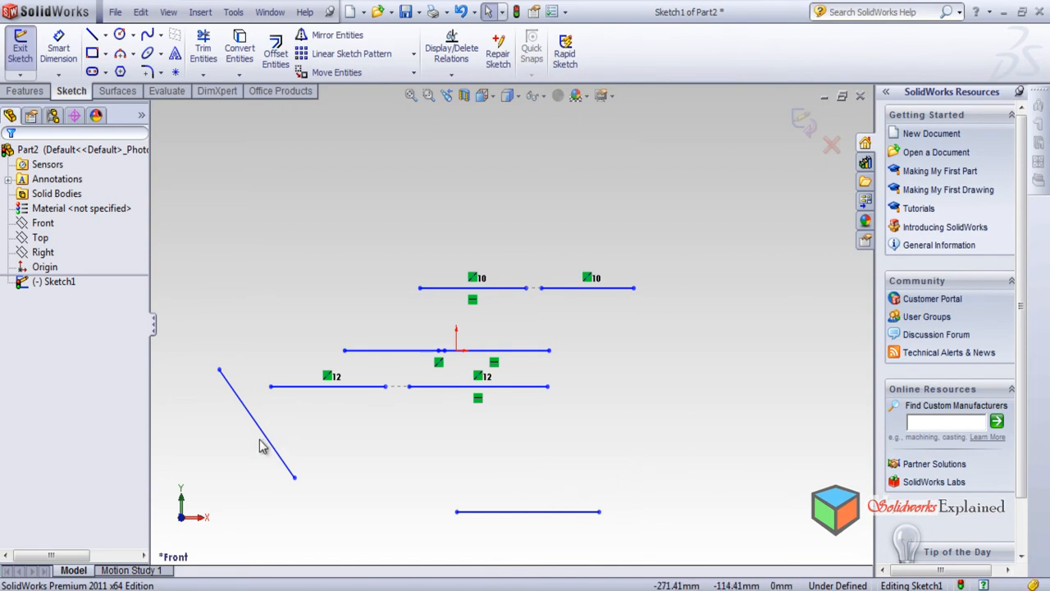
pyautogui.press('v')
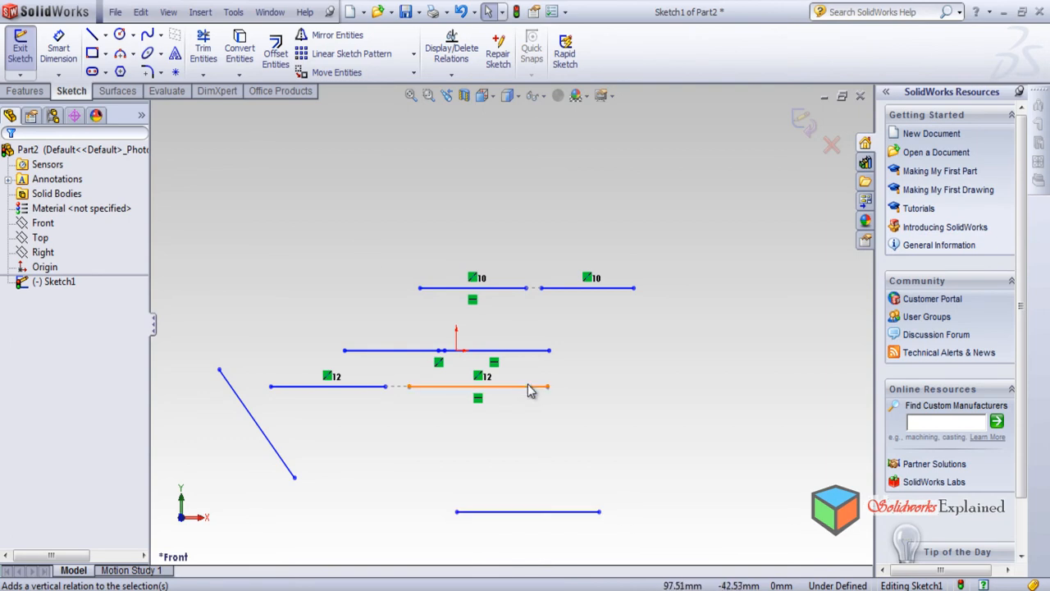
# Sketch another line about 182 mm long sloping down to the right, well to the right of the existing lines.
pyautogui.click(92, 35)
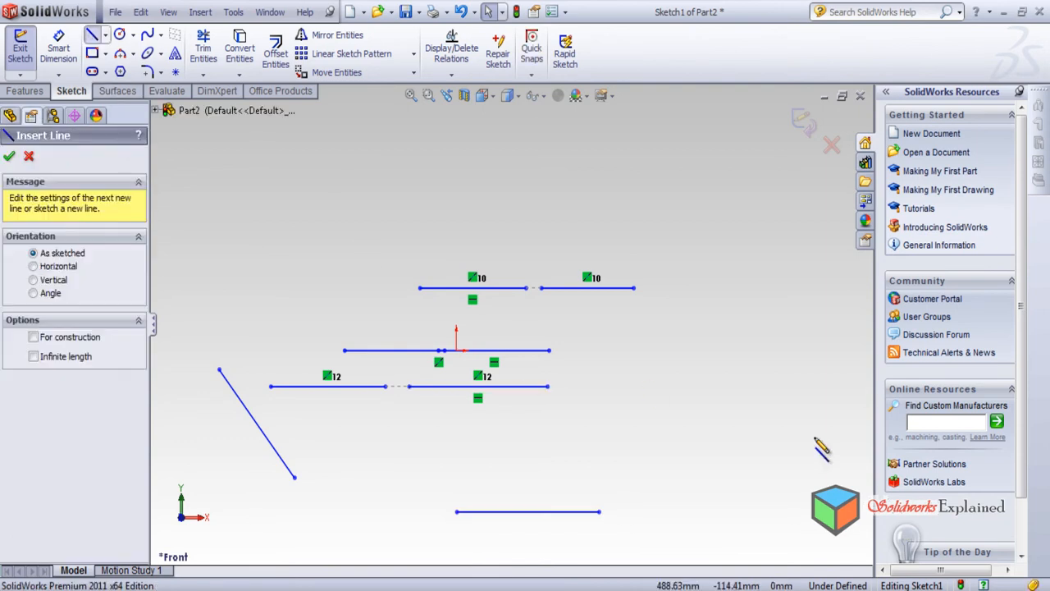
pyautogui.click(717, 359)
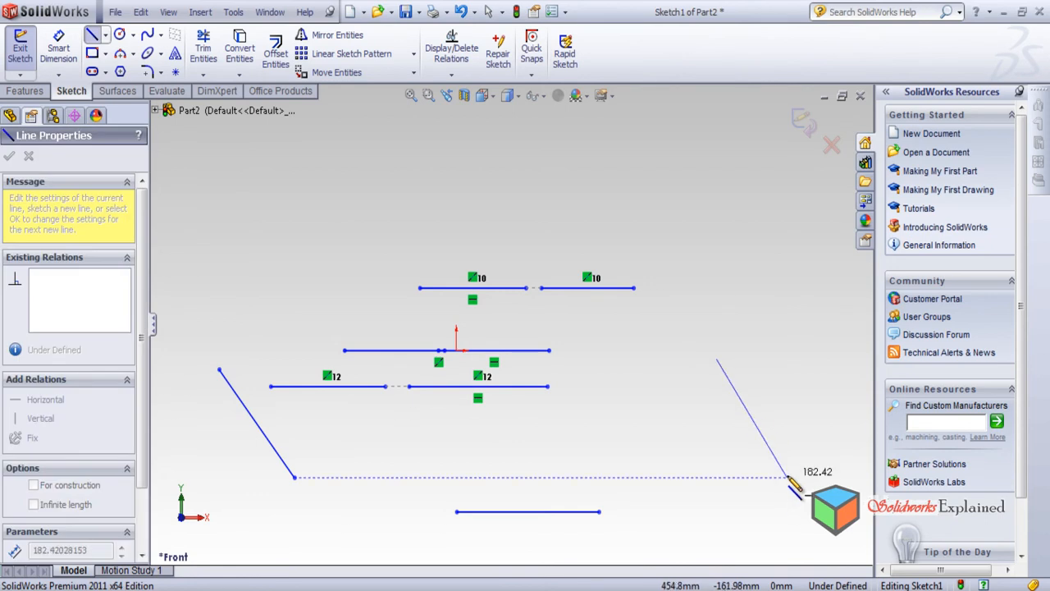
pyautogui.click(788, 477)
pyautogui.press('Escape')
pyautogui.press('Escape')
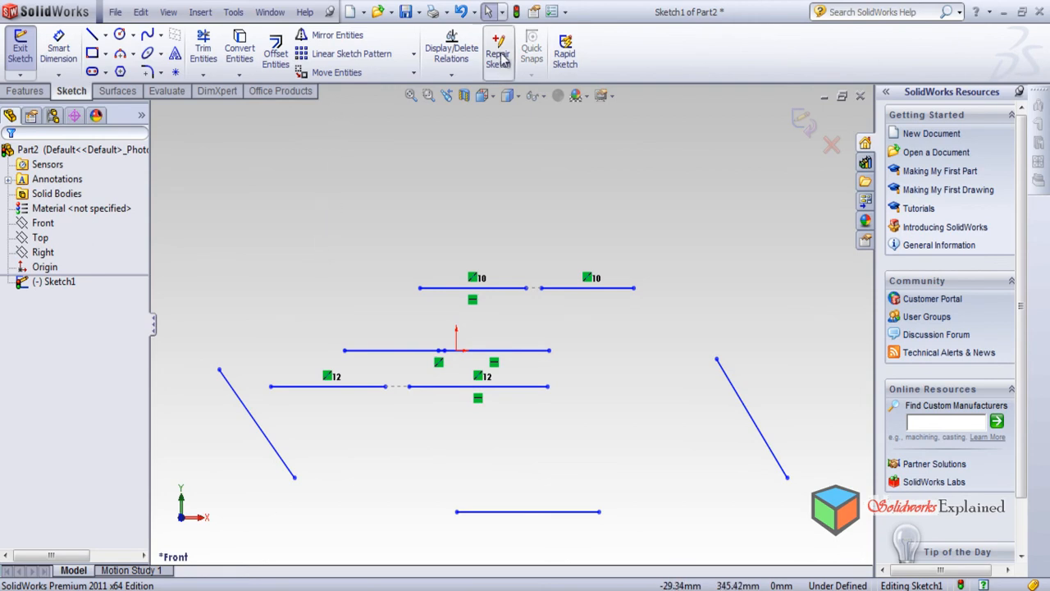
# Add a Collinear relation between the left sloping line and the right sloping line, then accept it and clear the selection.
pyautogui.click(452, 75)
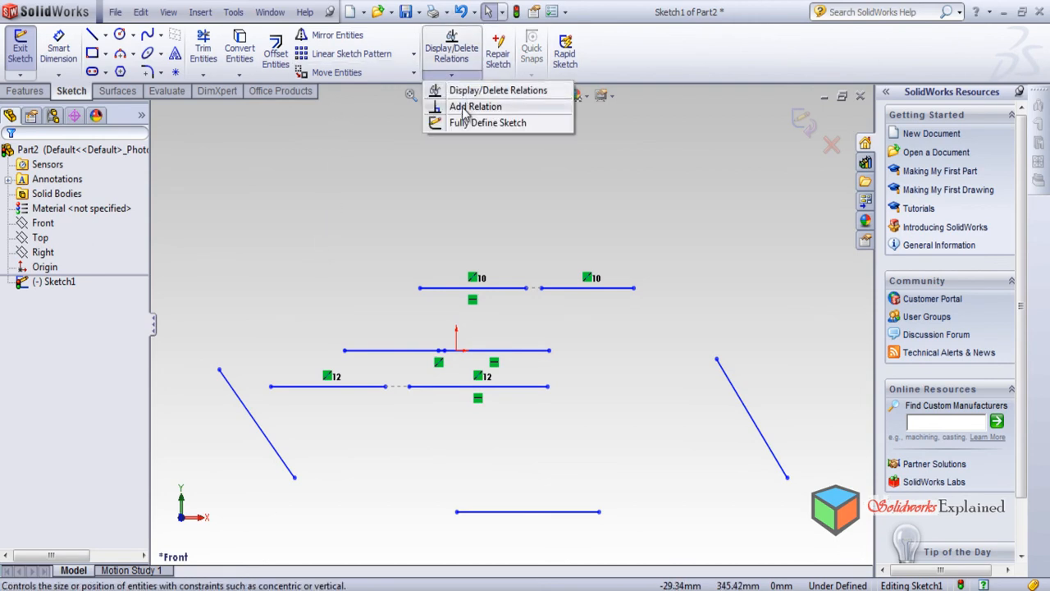
pyautogui.click(464, 106)
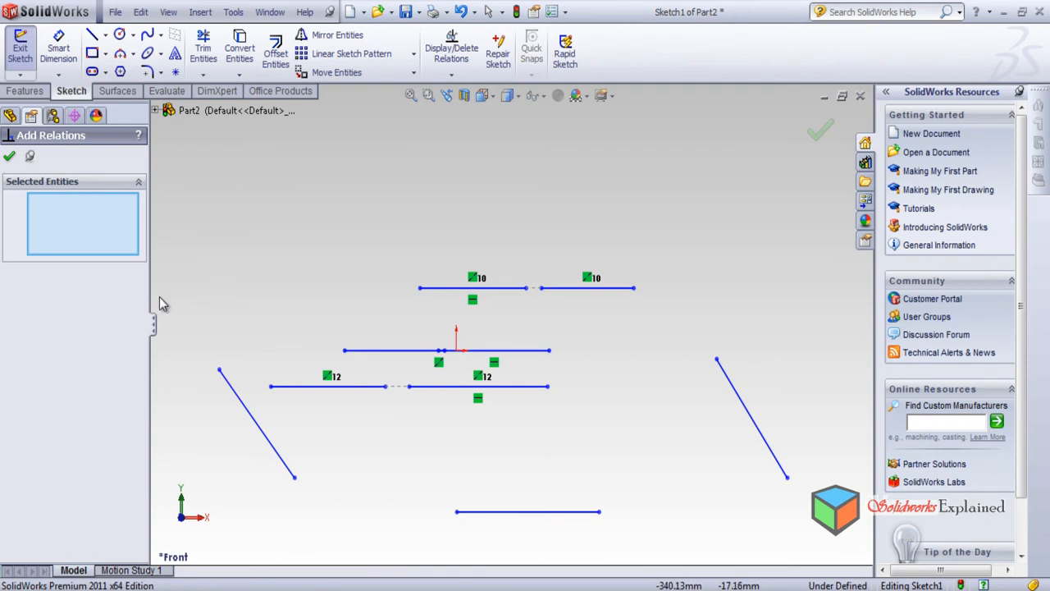
pyautogui.click(243, 412)
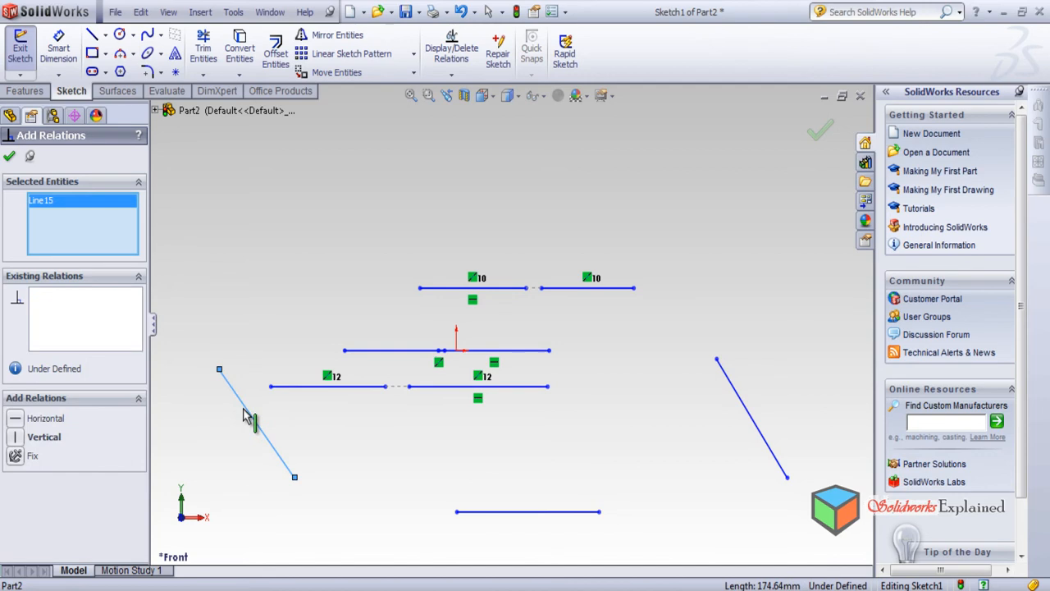
pyautogui.click(757, 427)
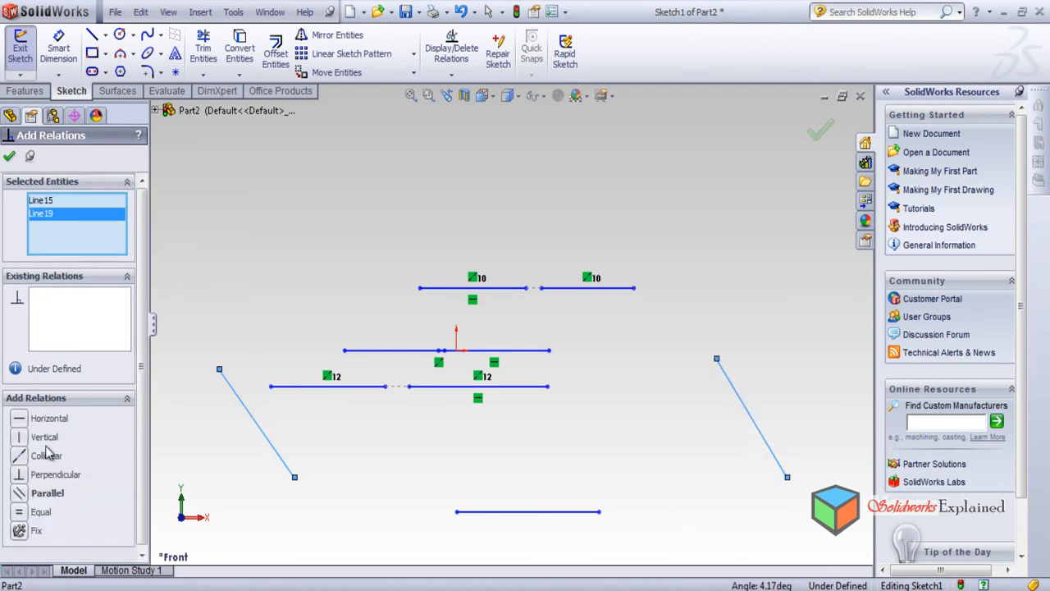
pyautogui.click(22, 456)
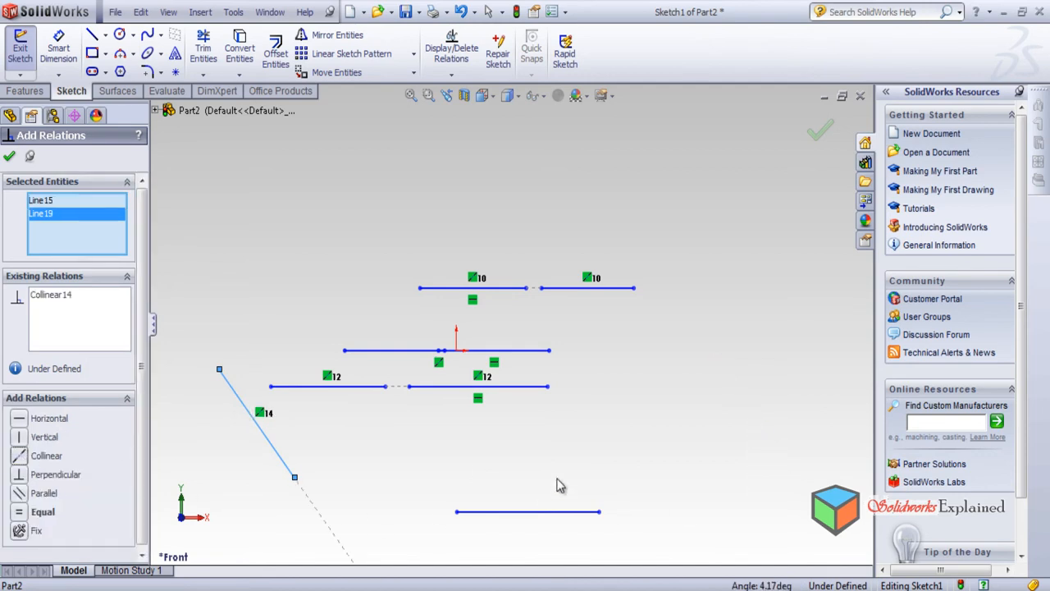
pyautogui.scroll(-2, 557, 486)
pyautogui.scroll(3, 556, 484)
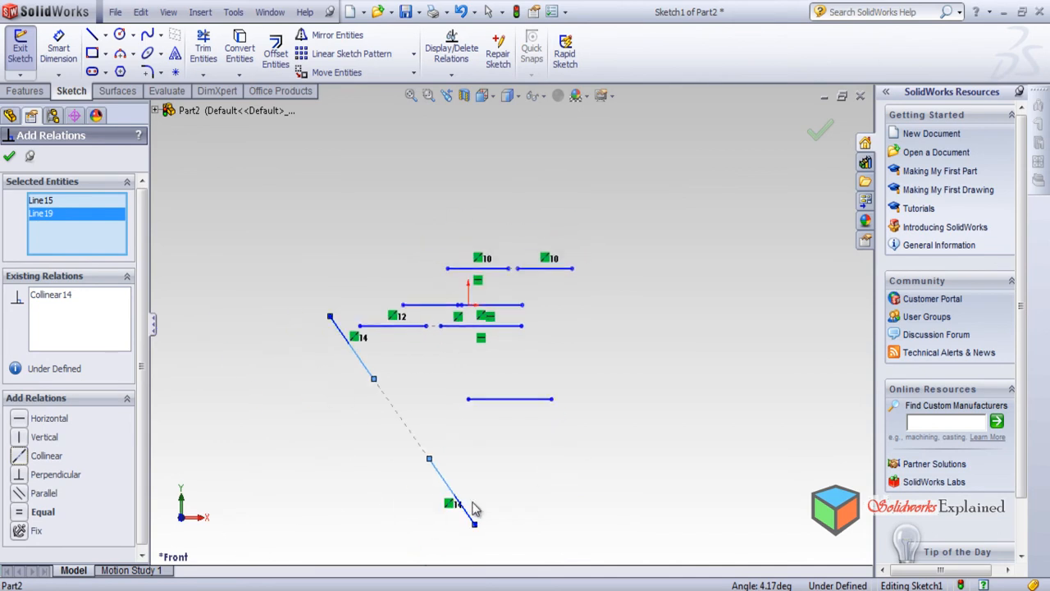
pyautogui.click(10, 154)
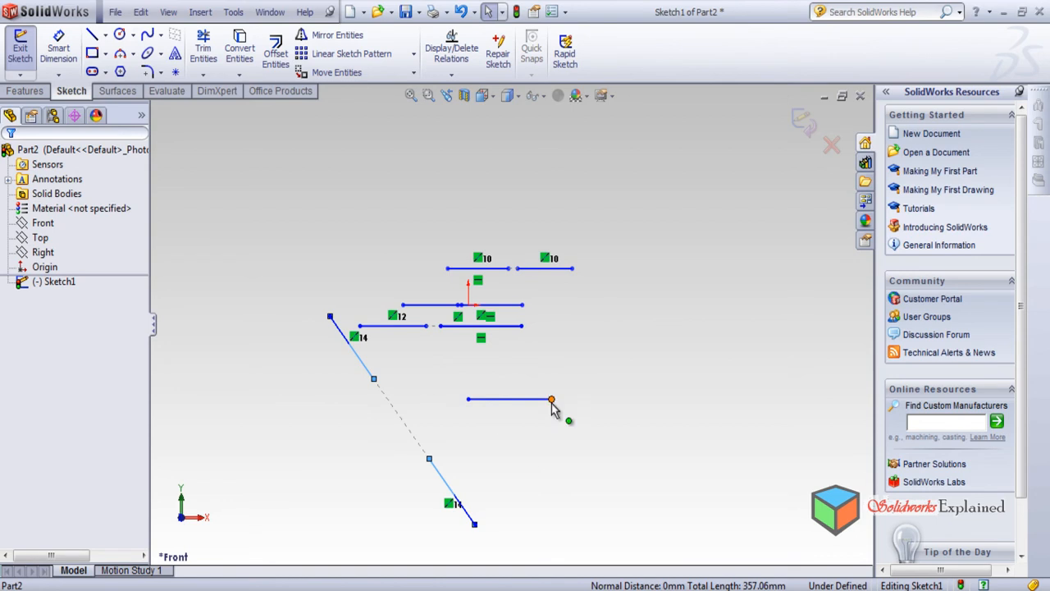
pyautogui.click(587, 357)
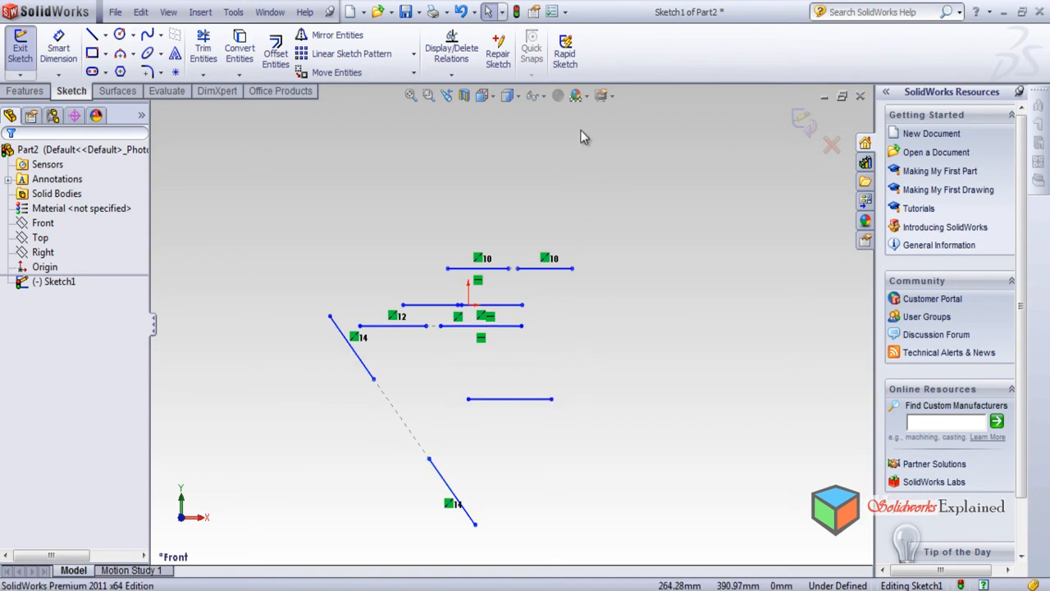
# Sketch a steep line about 260 mm long sloping down to the right, in the empty area right of the other lines.
pyautogui.click(92, 34)
pyautogui.scroll(-4, 686, 333)
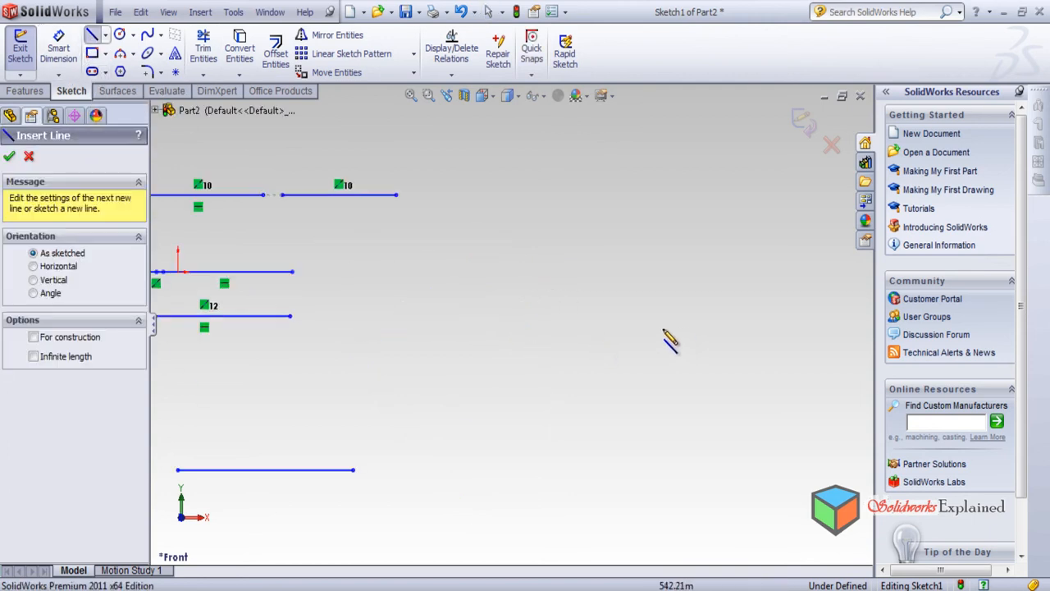
pyautogui.scroll(2, 656, 330)
pyautogui.click(579, 289)
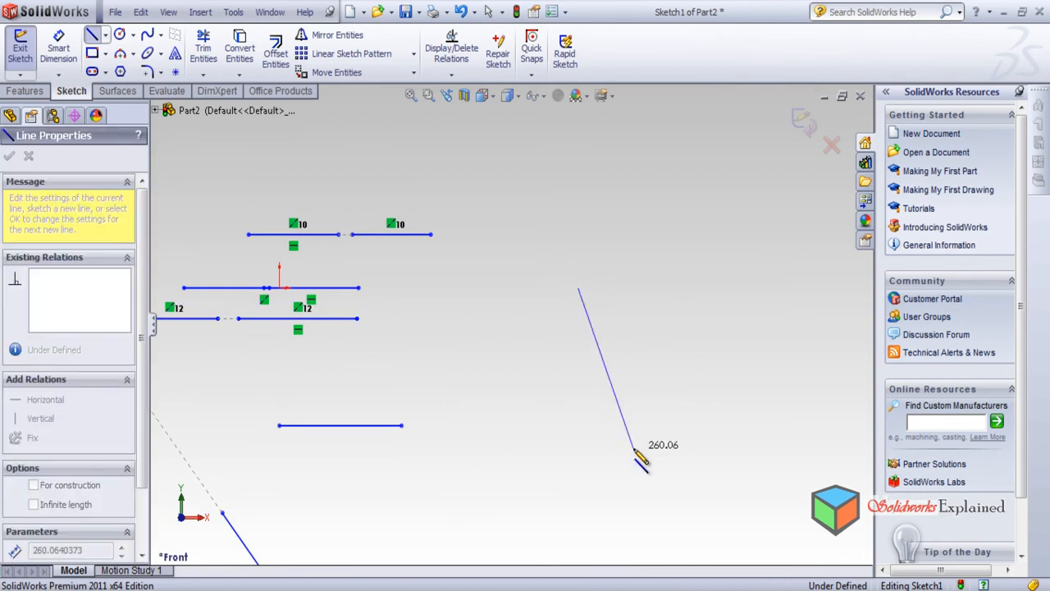
pyautogui.click(634, 448)
pyautogui.press('Escape')
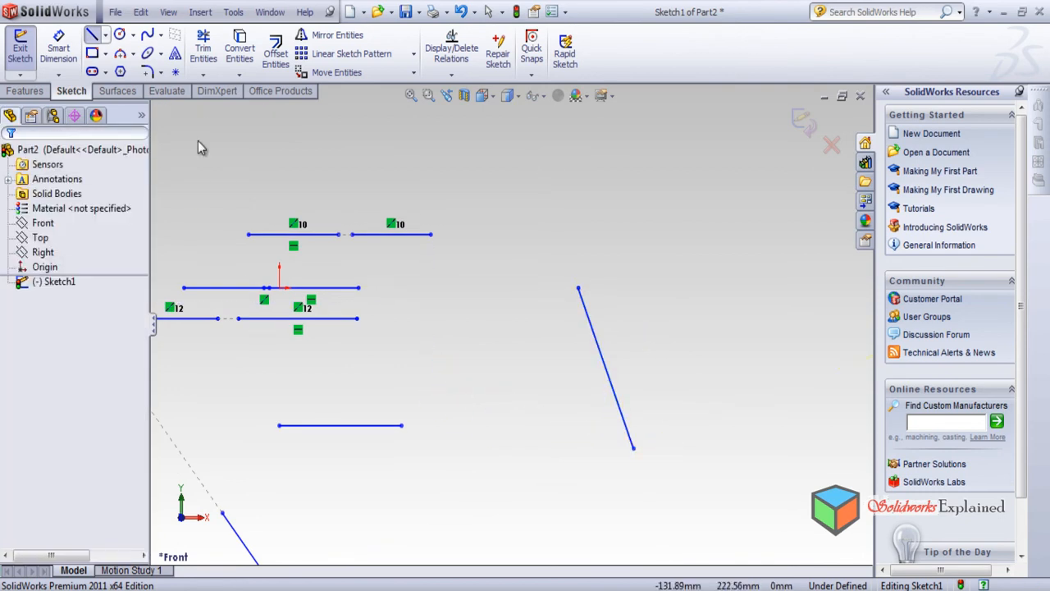
# Sketch a 3-point arc between the endpoints of the steep line, bulging to the left of it, and clear the selection.
pyautogui.click(121, 53)
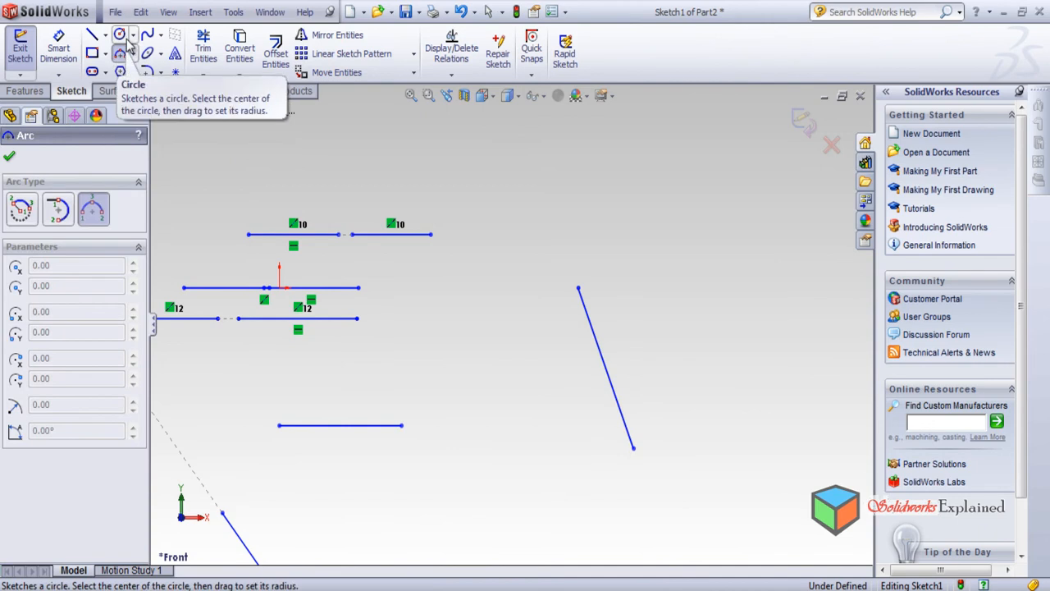
pyautogui.click(578, 288)
pyautogui.click(633, 448)
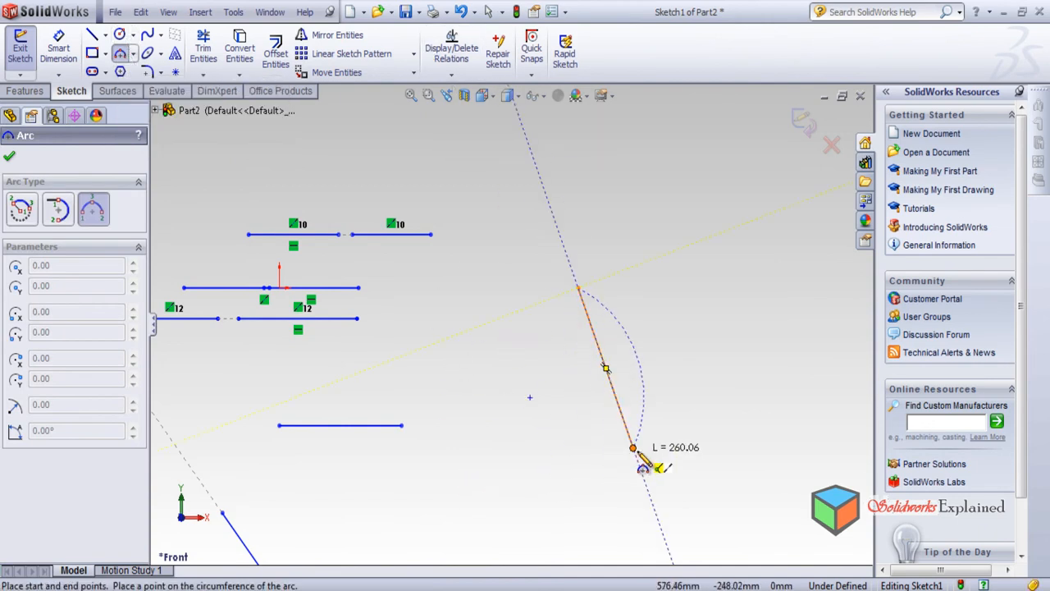
pyautogui.click(497, 361)
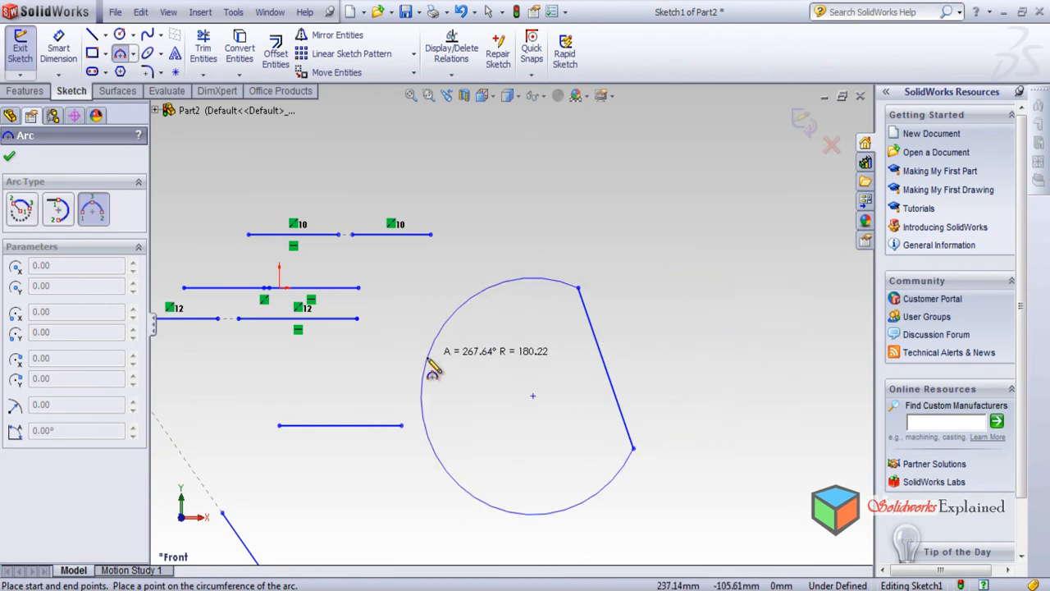
pyautogui.click(471, 386)
pyautogui.press('Escape')
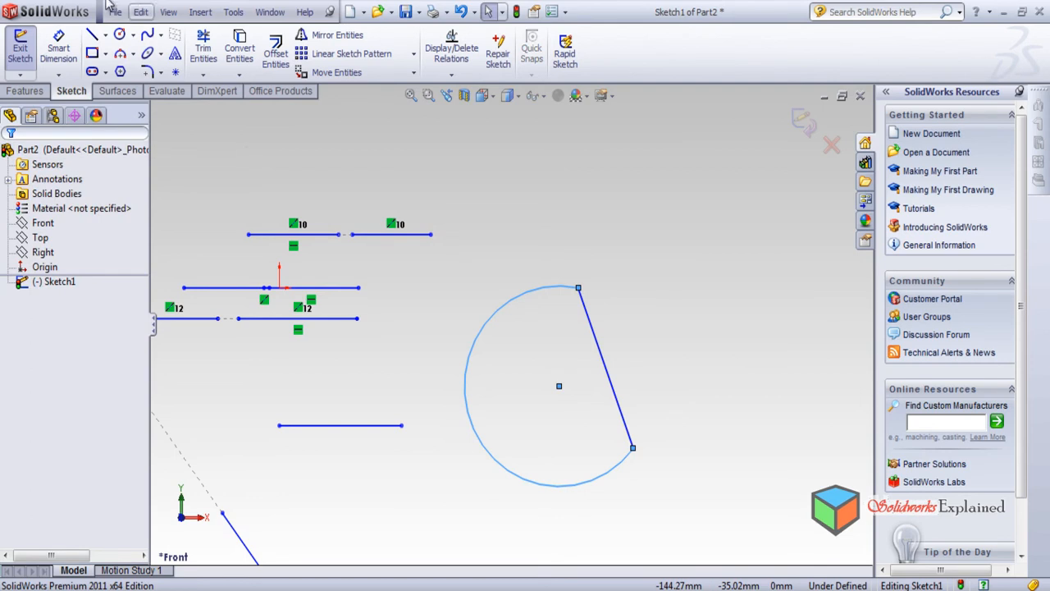
pyautogui.click(600, 239)
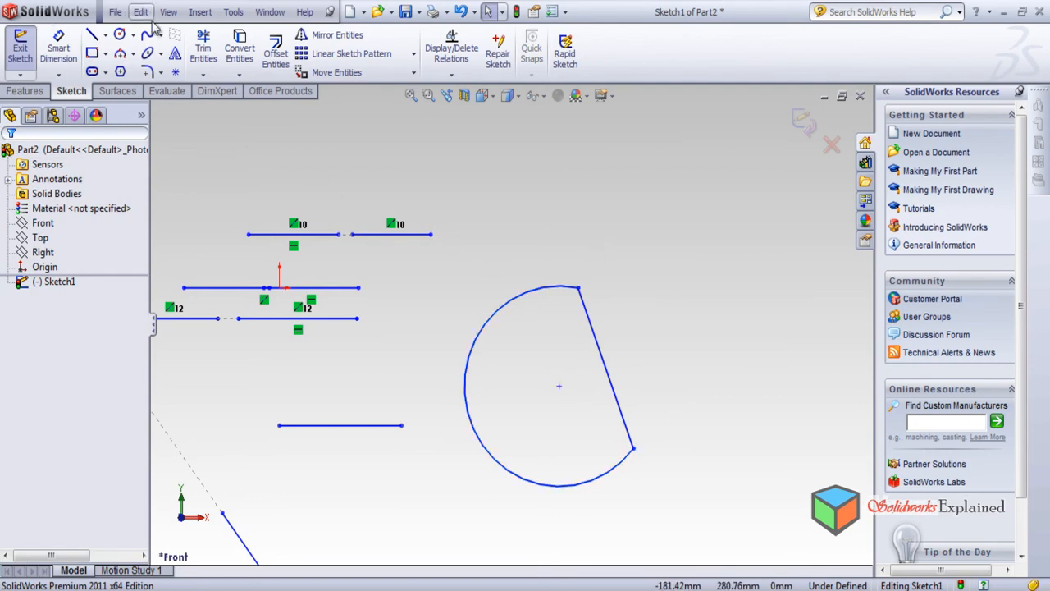
# Sketch a steep line about 250 mm long sloping down to the right, in the empty area right of the arc shape.
pyautogui.click(91, 35)
pyautogui.scroll(-2, 747, 426)
pyautogui.scroll(4, 726, 406)
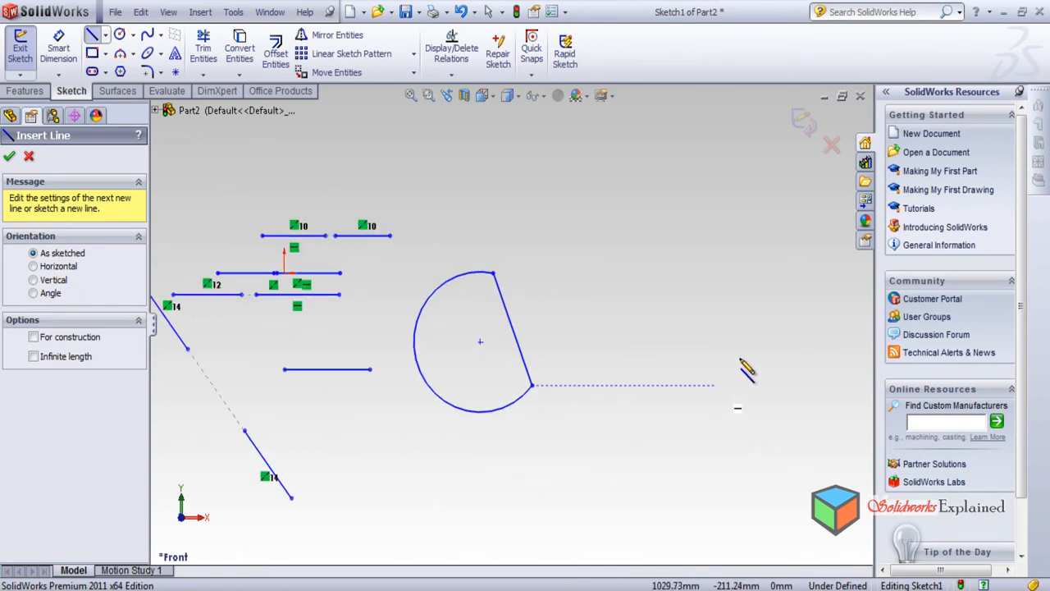
pyautogui.click(746, 312)
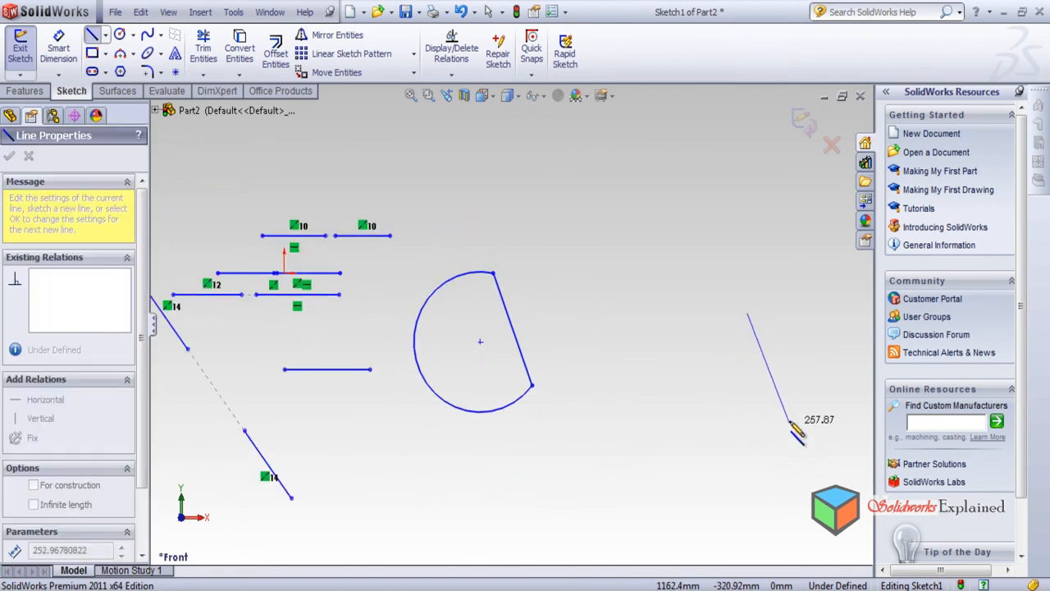
pyautogui.click(789, 416)
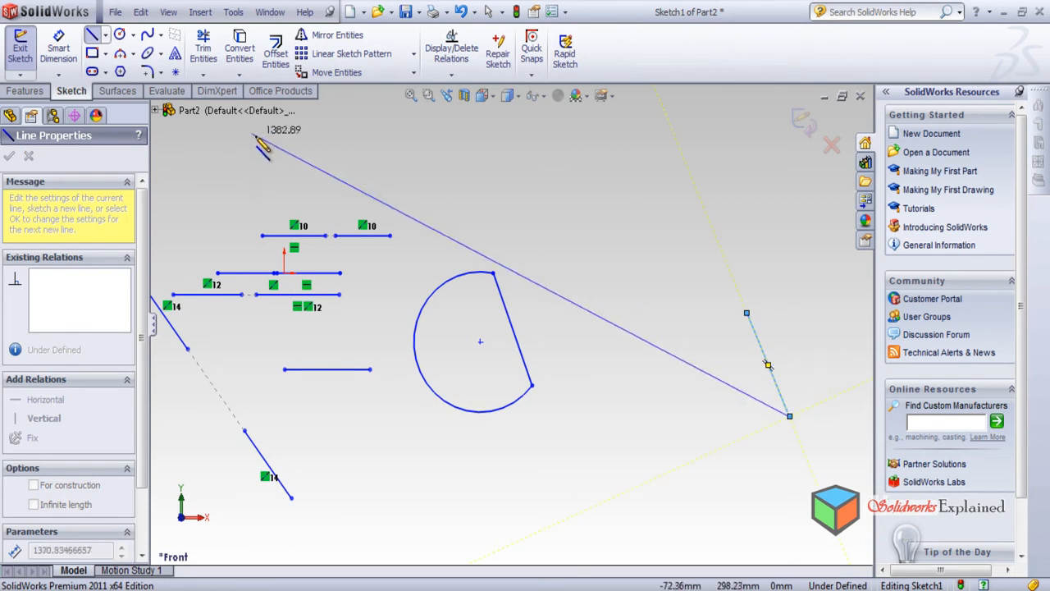
pyautogui.press('Escape')
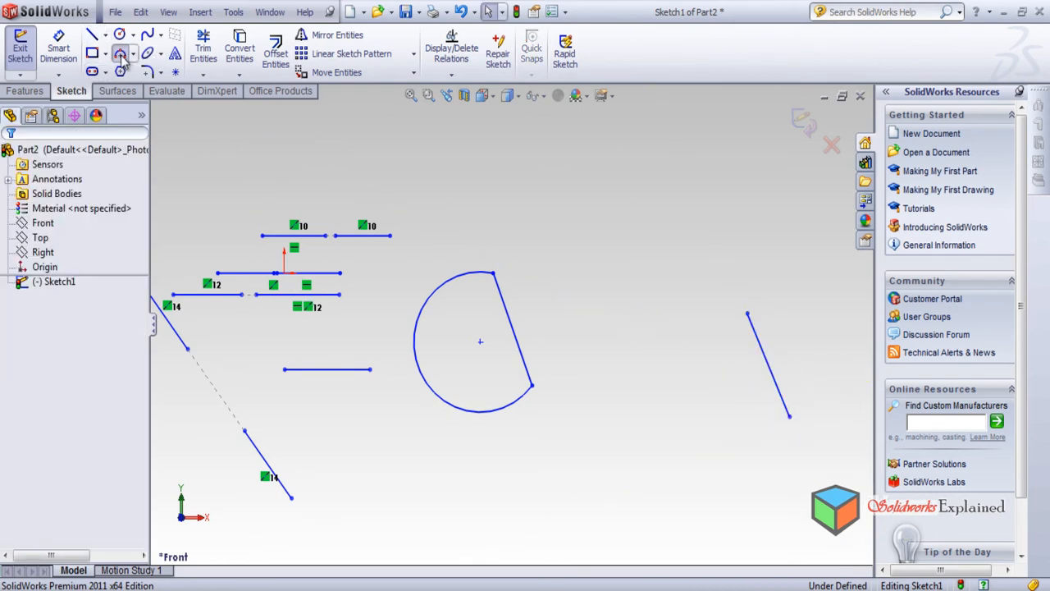
# Sketch a 90° 3-point arc of about 173 mm radius between the new line's endpoints, bulging to the right, and clear the selection.
pyautogui.click(120, 54)
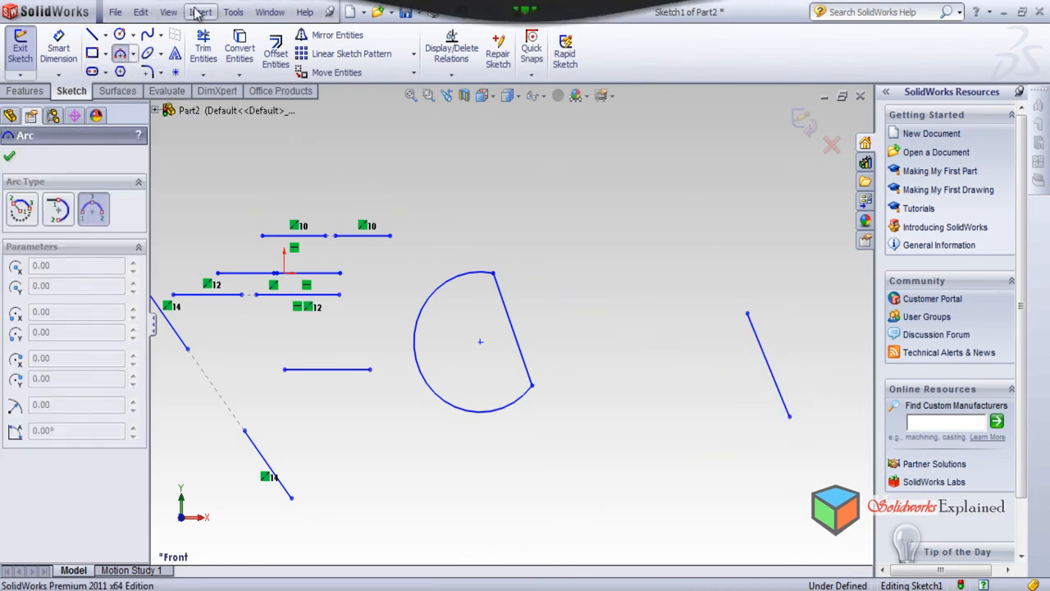
pyautogui.click(747, 314)
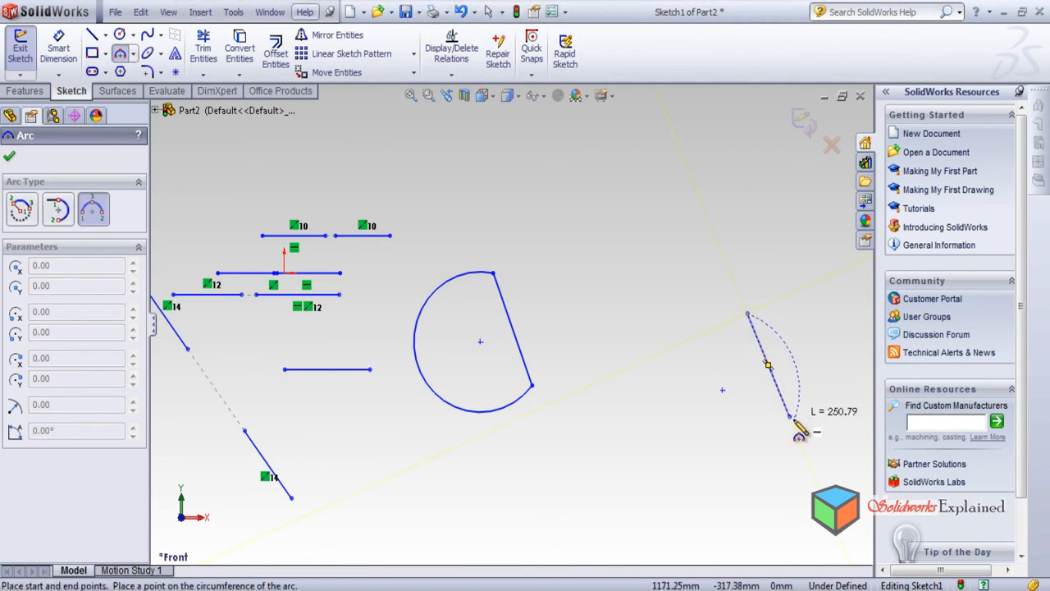
pyautogui.click(790, 416)
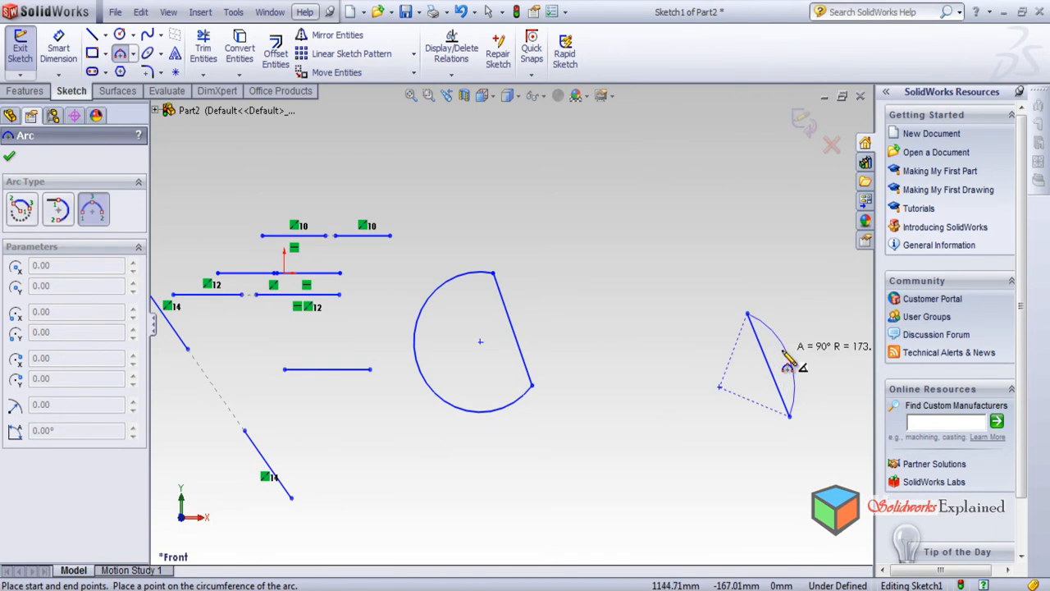
pyautogui.click(785, 352)
pyautogui.press('Escape')
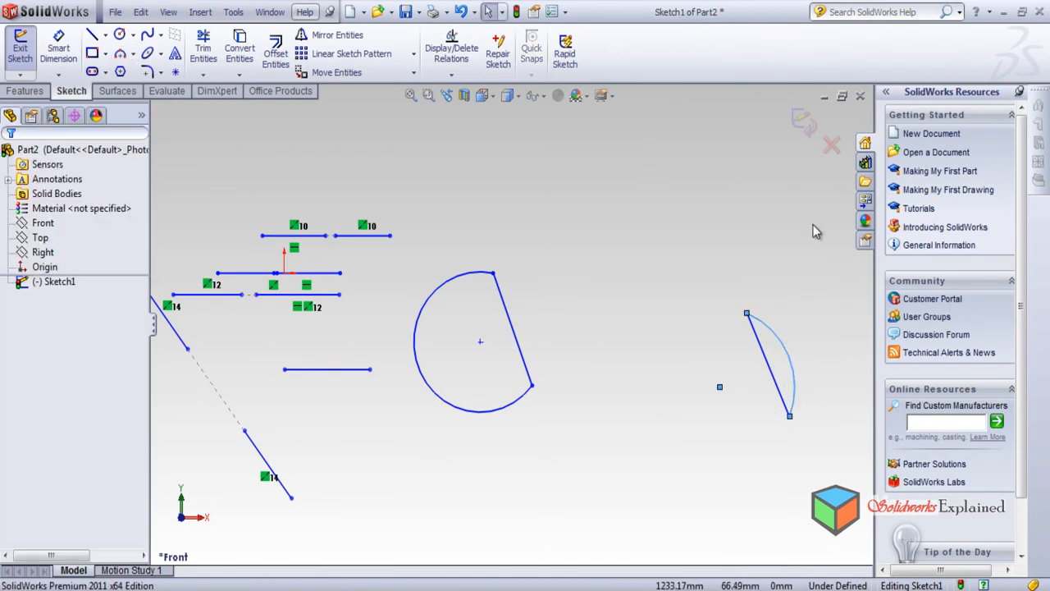
pyautogui.click(661, 156)
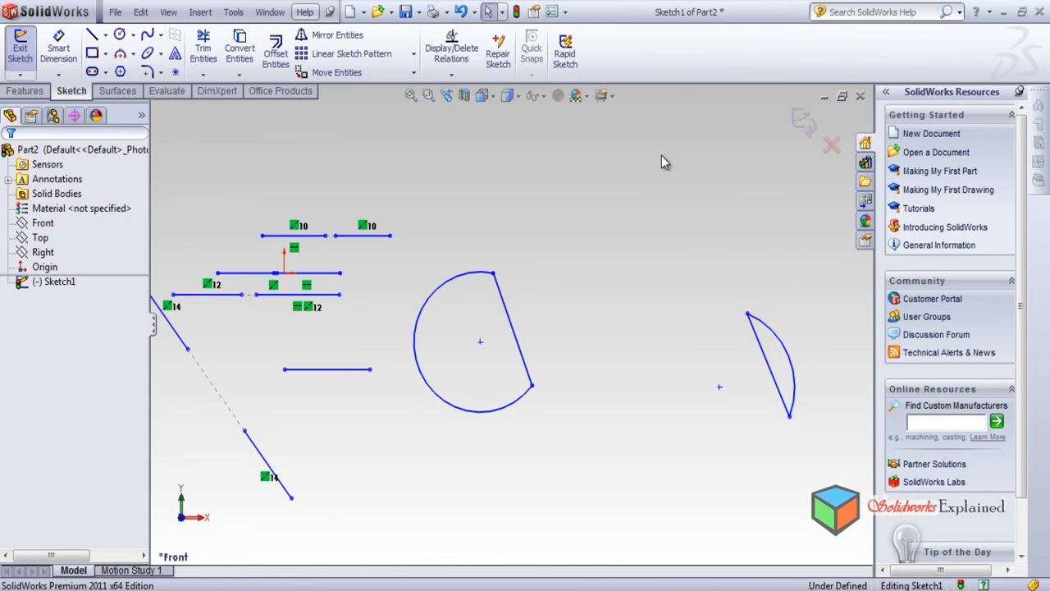
# Add a Collinear relation between the straight lines closing the two arcs and accept it.
pyautogui.click(452, 73)
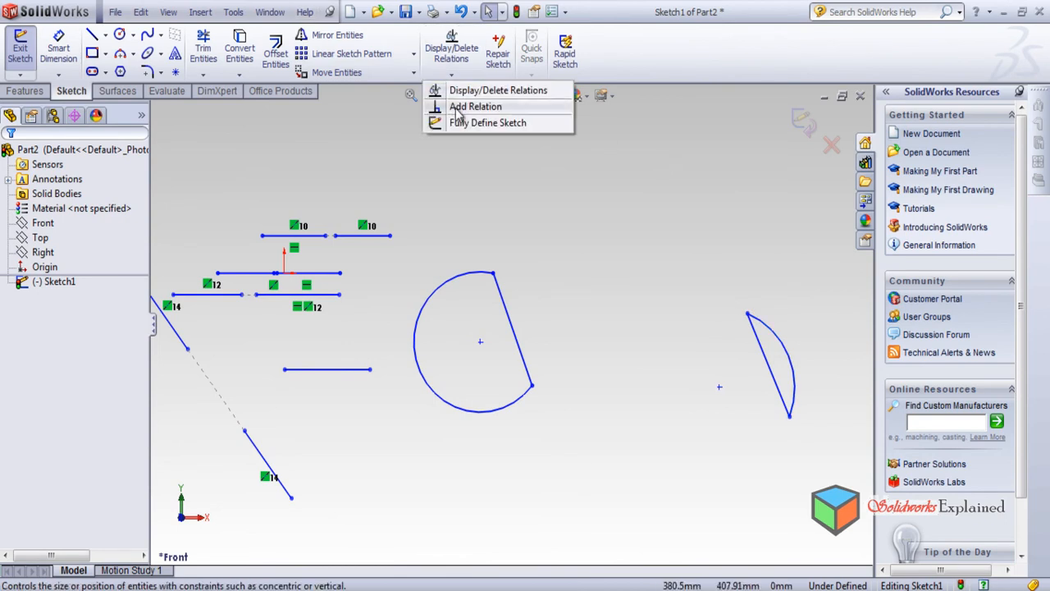
pyautogui.click(458, 107)
pyautogui.click(522, 353)
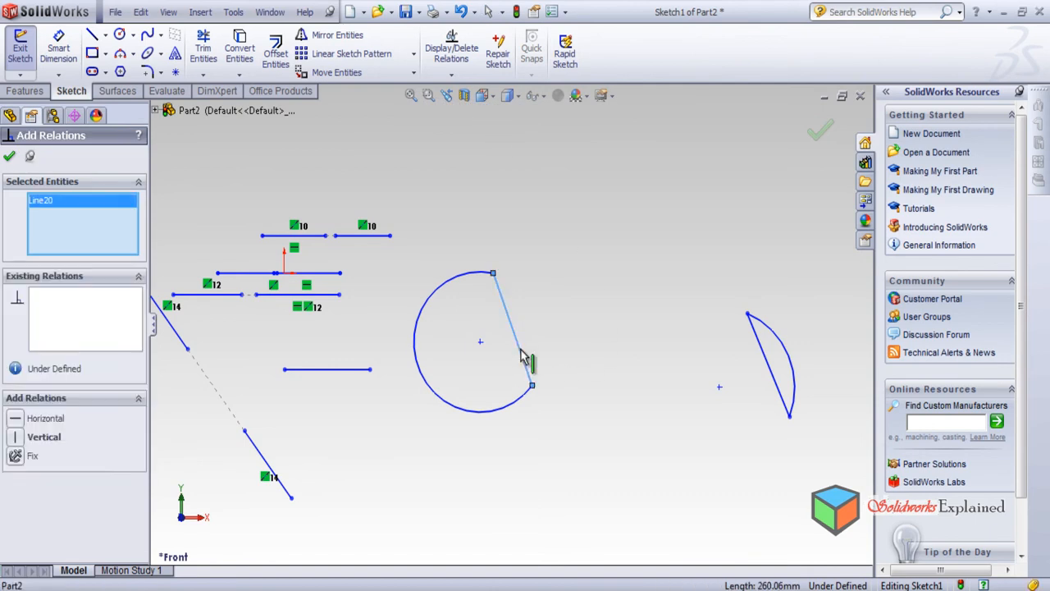
pyautogui.click(776, 383)
pyautogui.click(22, 457)
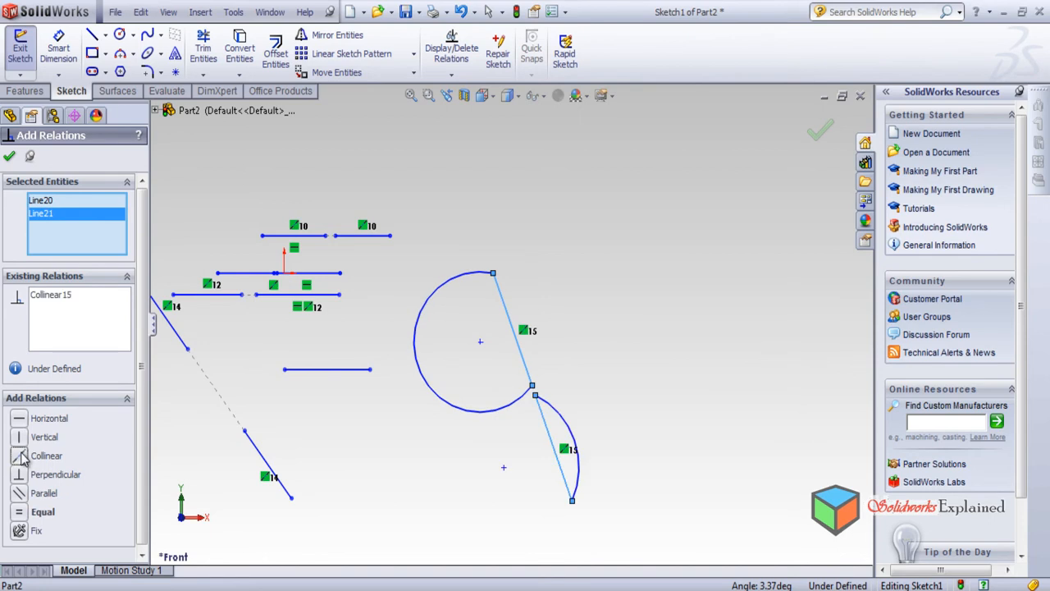
pyautogui.click(10, 156)
# Sketch a corner rectangle about 305 mm tall in the empty area above and to the right of the arc shapes.
pyautogui.scroll(-2, 565, 365)
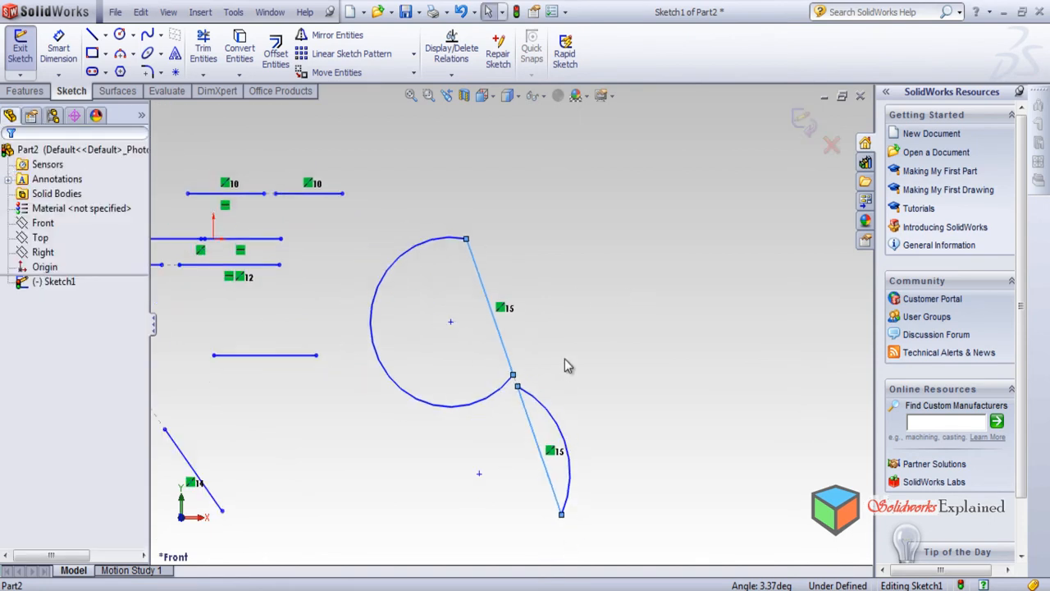
pyautogui.scroll(2, 565, 365)
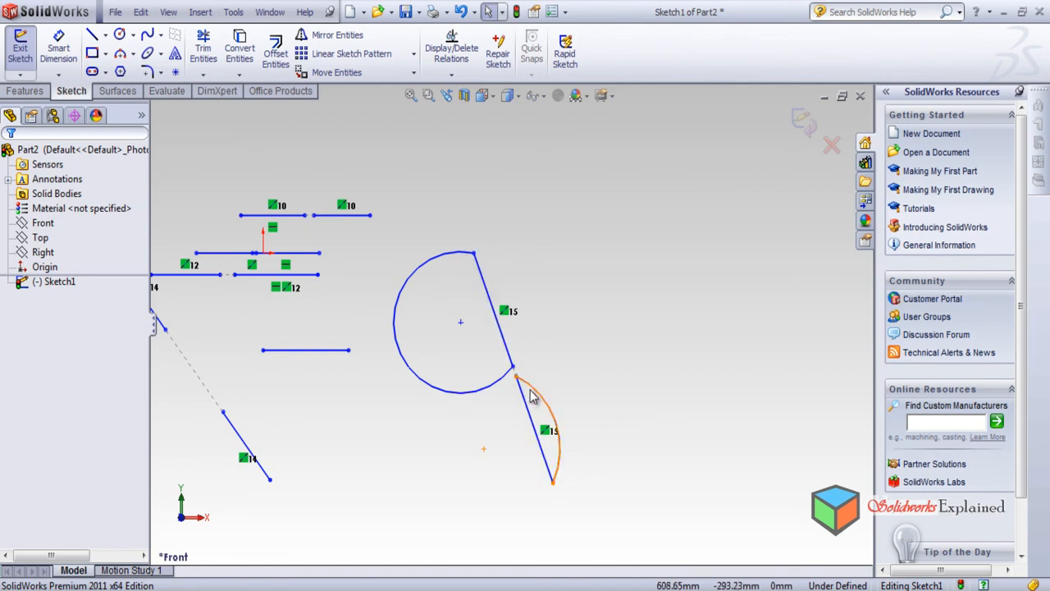
pyautogui.click(92, 53)
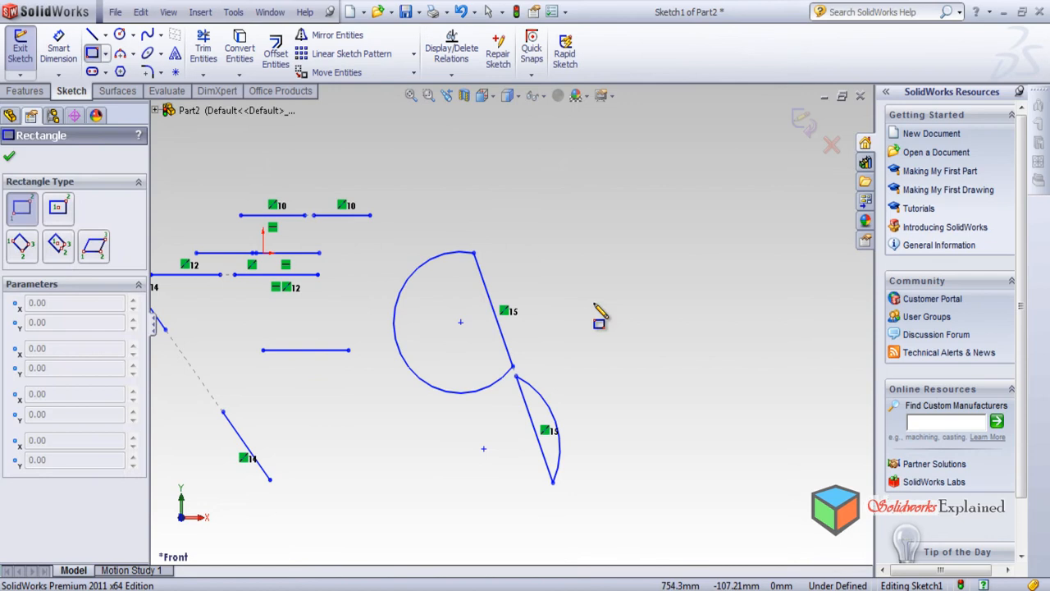
pyautogui.click(578, 198)
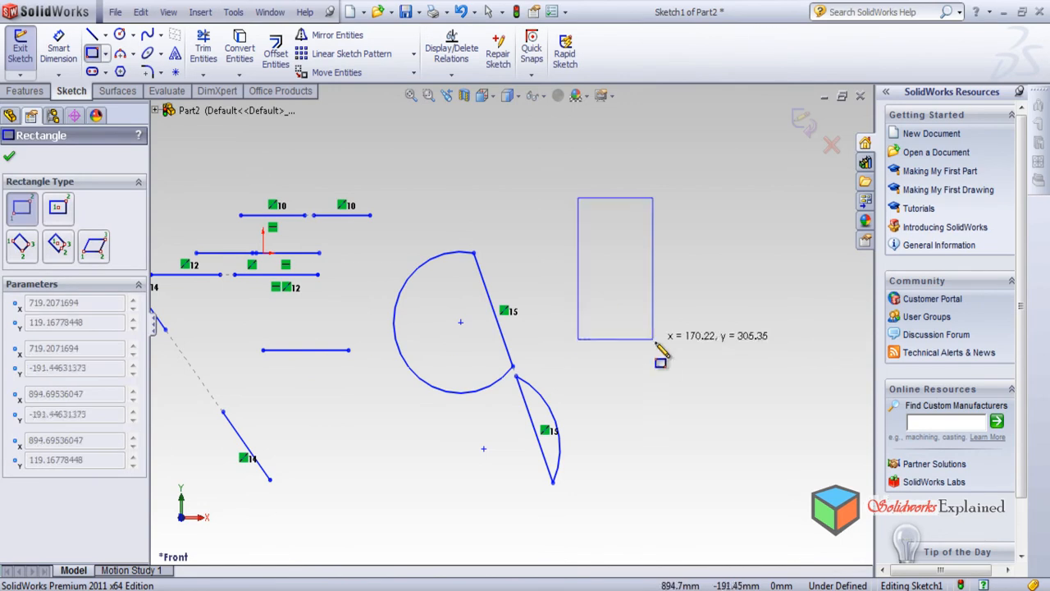
pyautogui.click(737, 339)
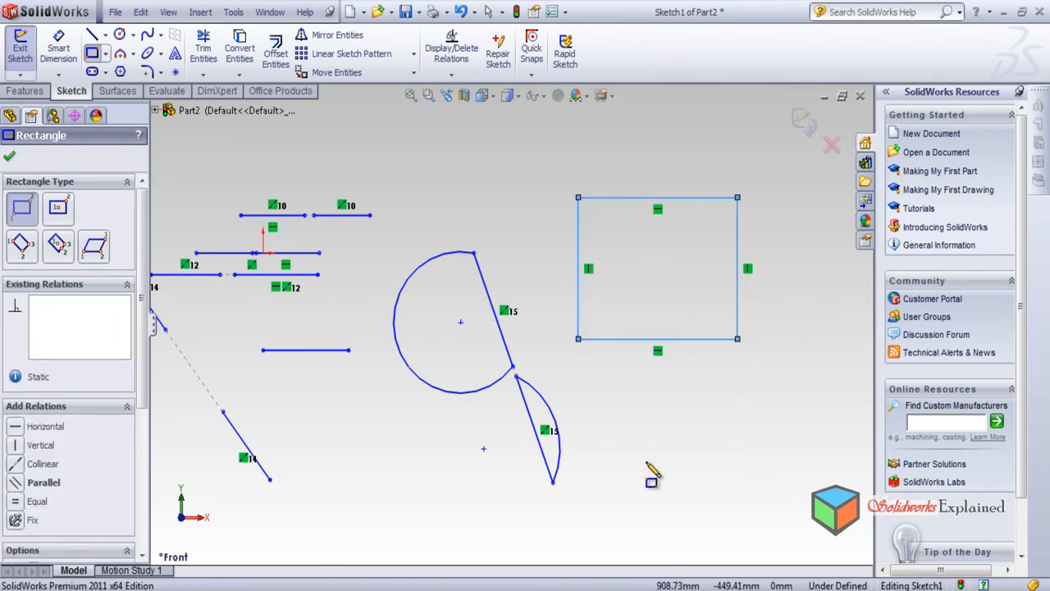
pyautogui.press('Escape')
# Sketch a separate line sloping down to the left, below and to the right of the rectangle.
pyautogui.click(93, 37)
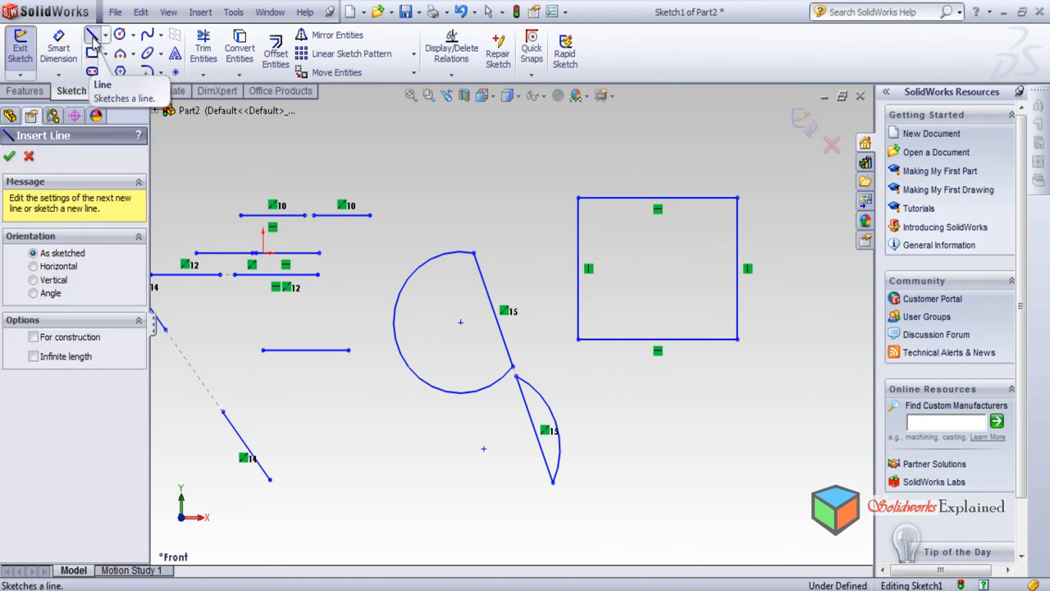
pyautogui.click(826, 435)
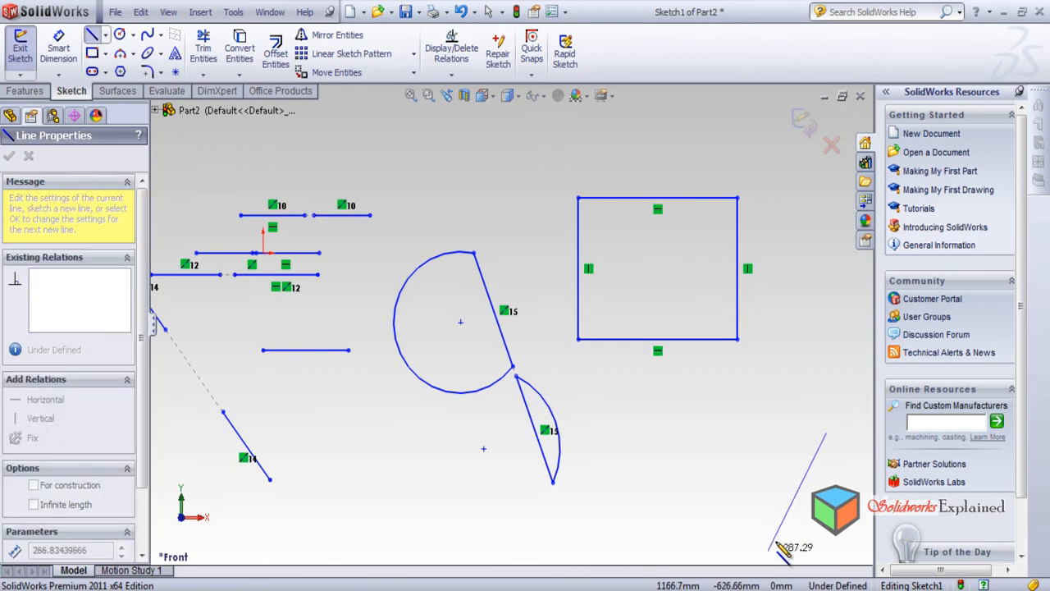
pyautogui.click(779, 531)
pyautogui.press('Escape')
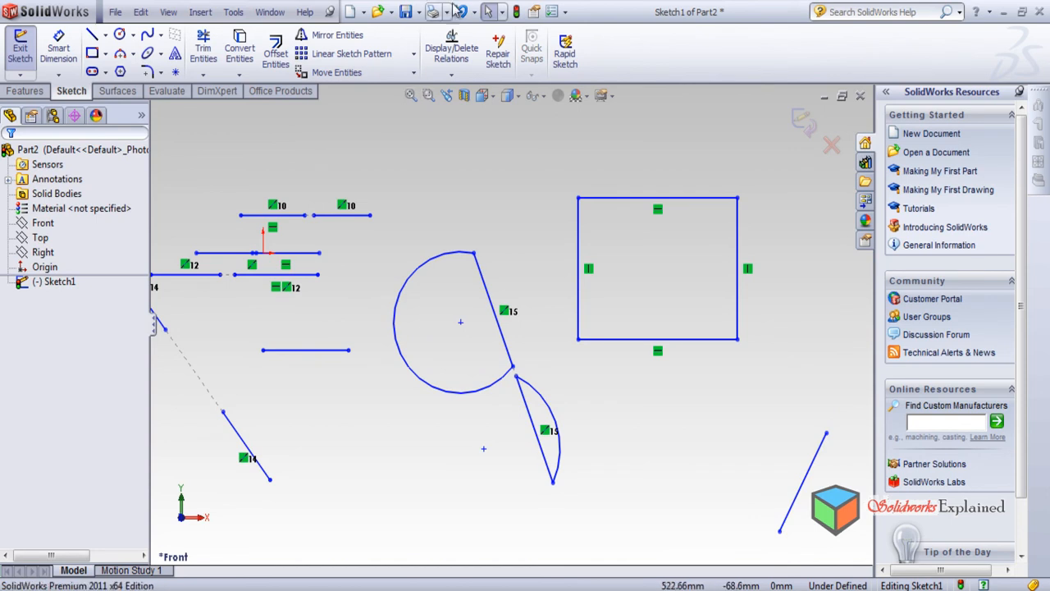
# Add a Collinear relation between the rectangle's right side and the separate sloping line, then accept it and clear the selection.
pyautogui.click(451, 76)
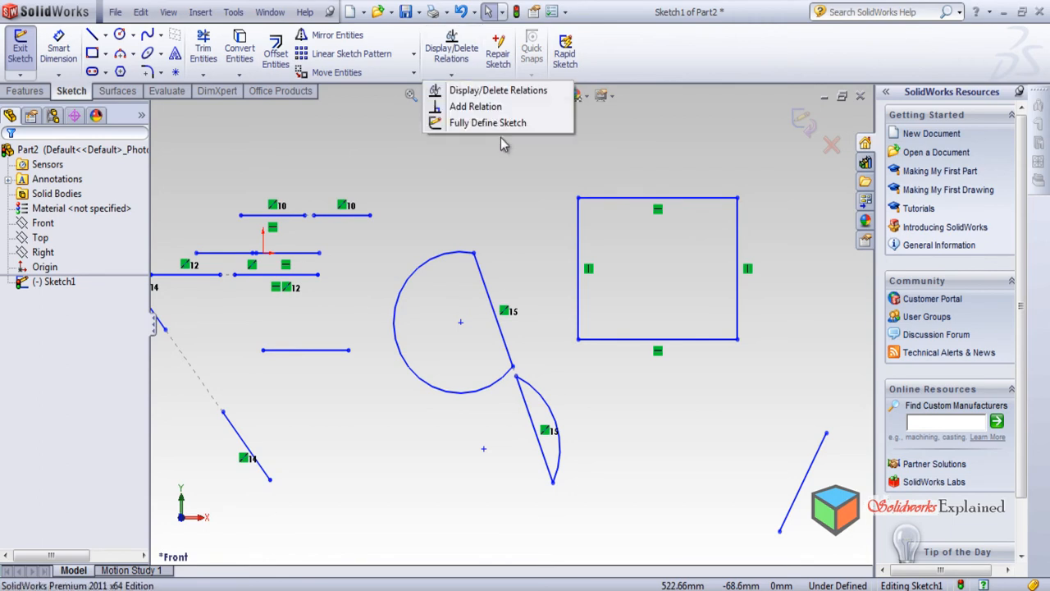
pyautogui.click(475, 107)
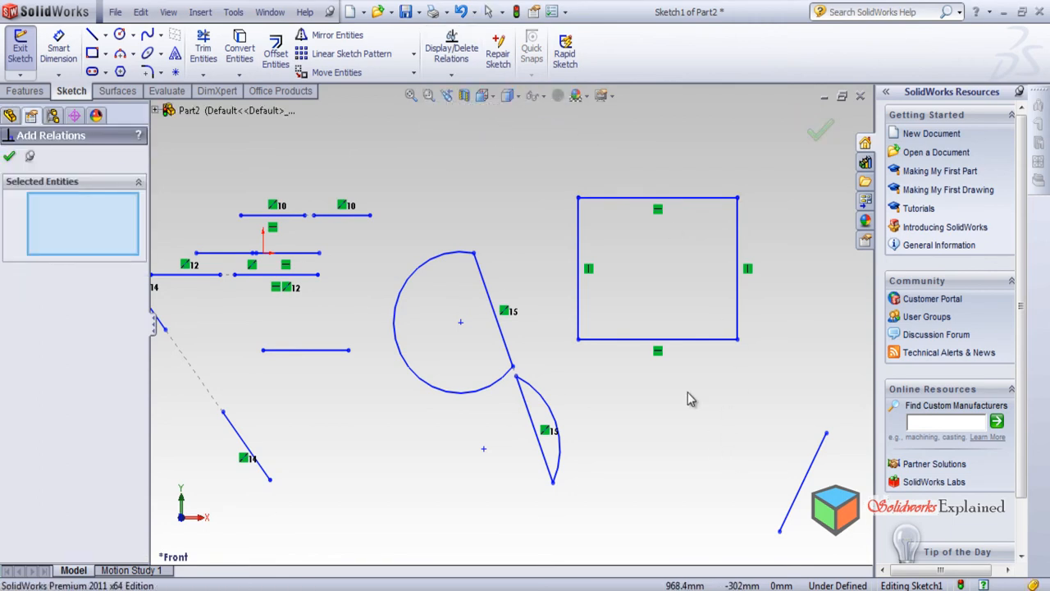
pyautogui.click(738, 305)
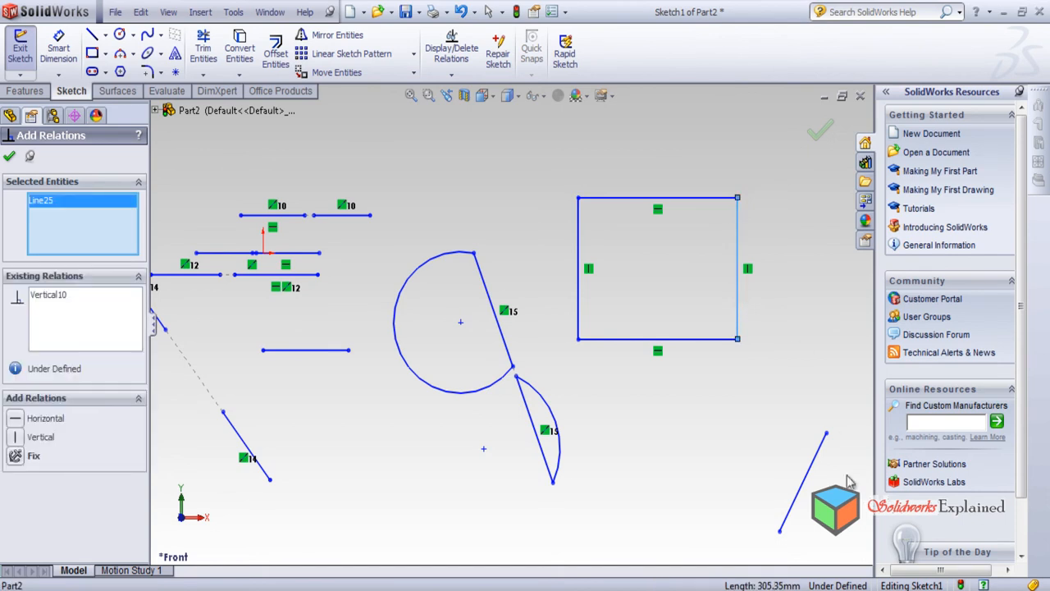
pyautogui.click(801, 497)
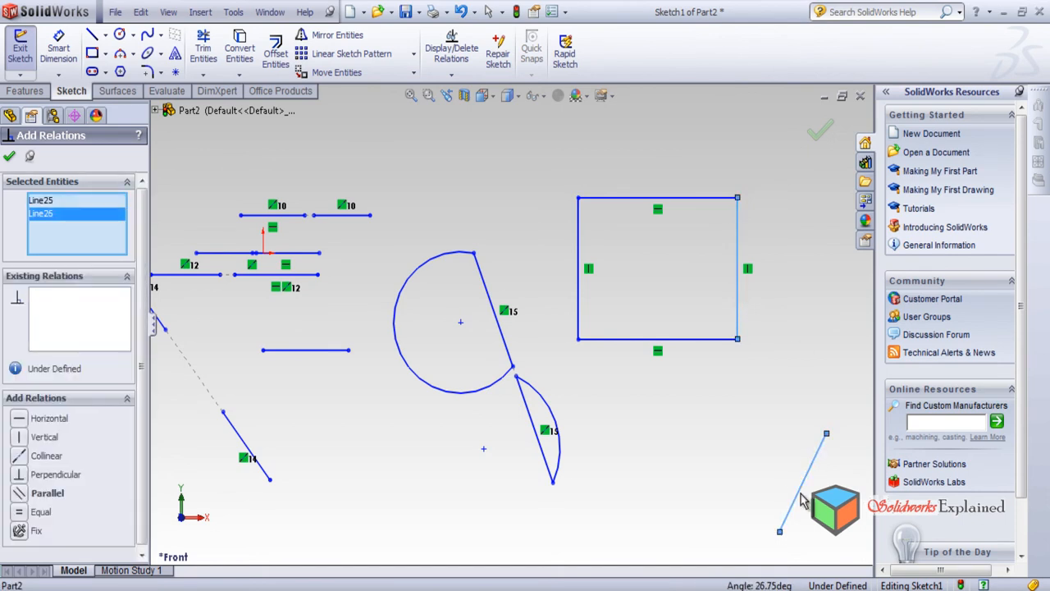
pyautogui.click(25, 457)
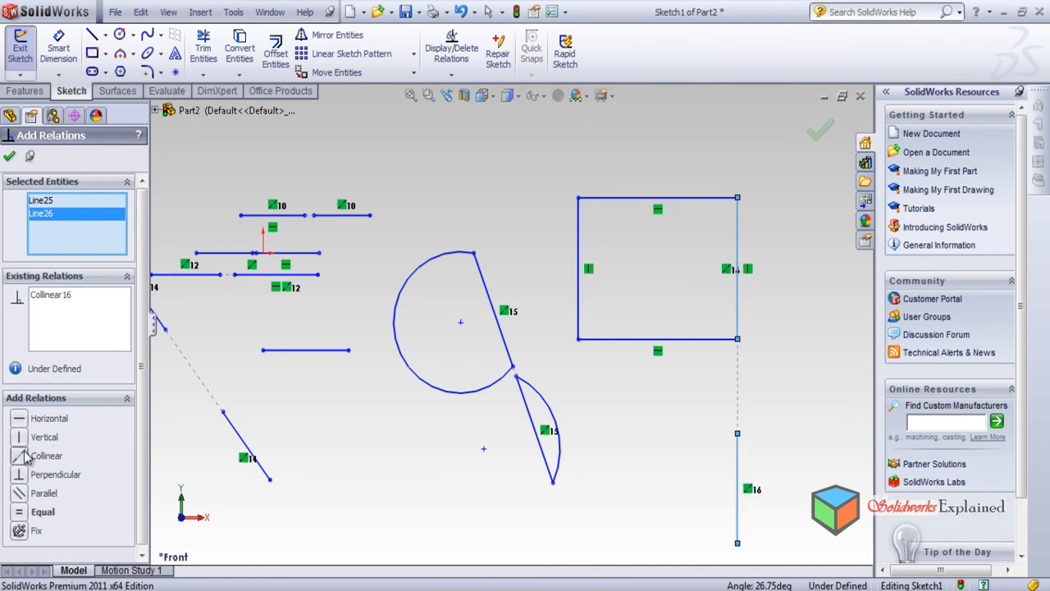
pyautogui.click(10, 156)
pyautogui.click(491, 190)
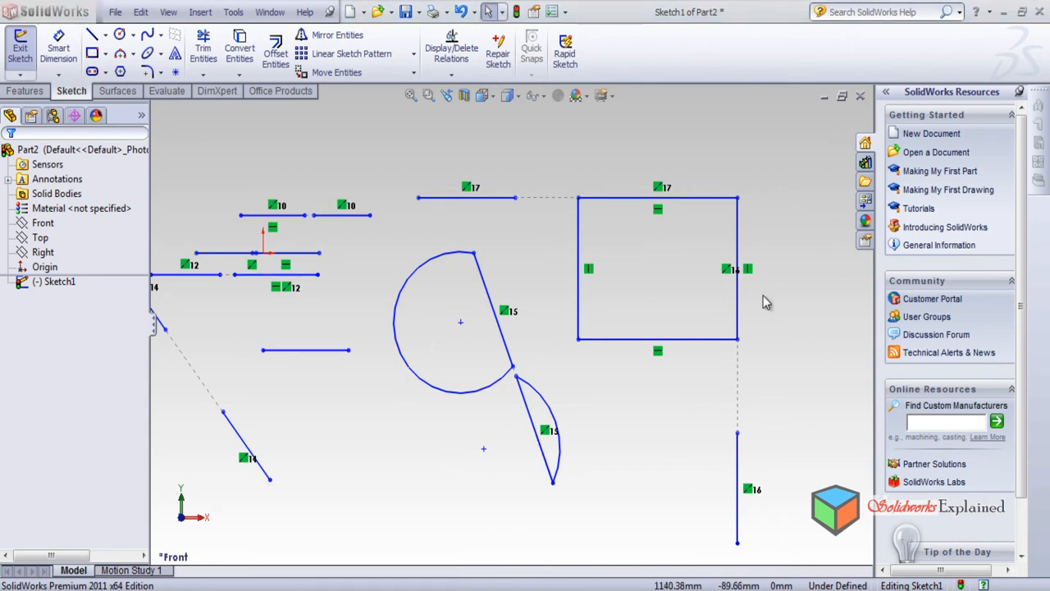
# Select all the sketch entities and delete them to empty the sketch.
pyautogui.moveTo(805, 165)
pyautogui.mouseDown()
pyautogui.moveTo(469, 365)
pyautogui.moveTo(78, 571)
pyautogui.mouseUp()
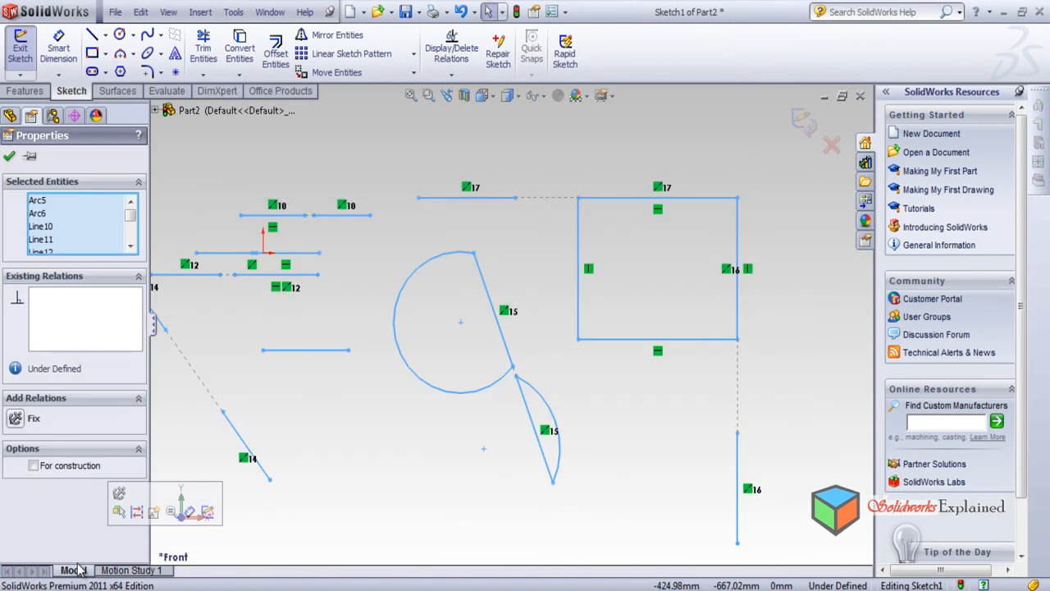
pyautogui.press('Delete')
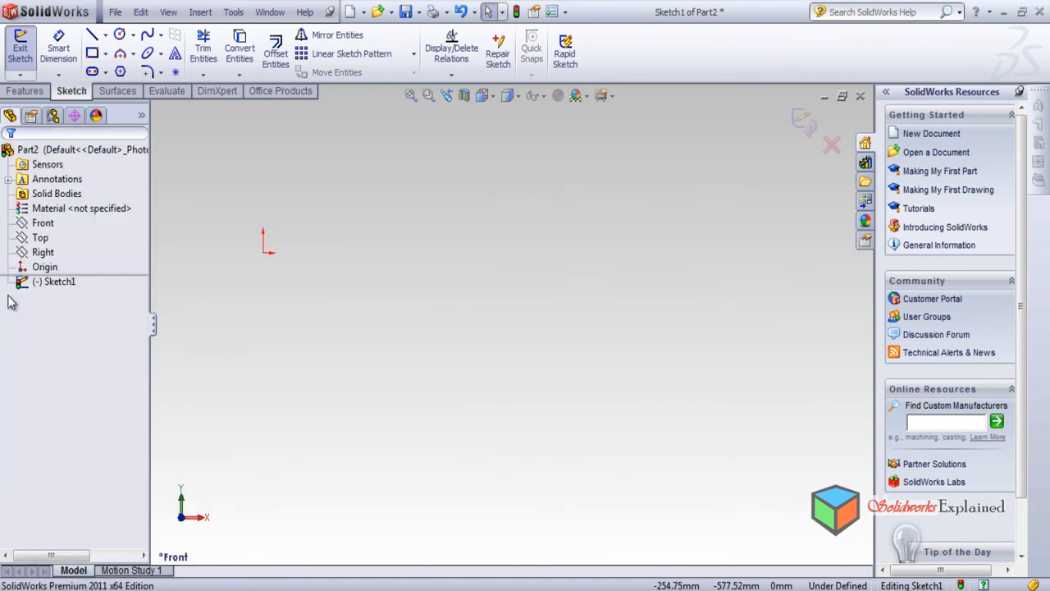
# Sketch a steep line sloping down to the right, starting just to the right of the origin.
pyautogui.click(92, 34)
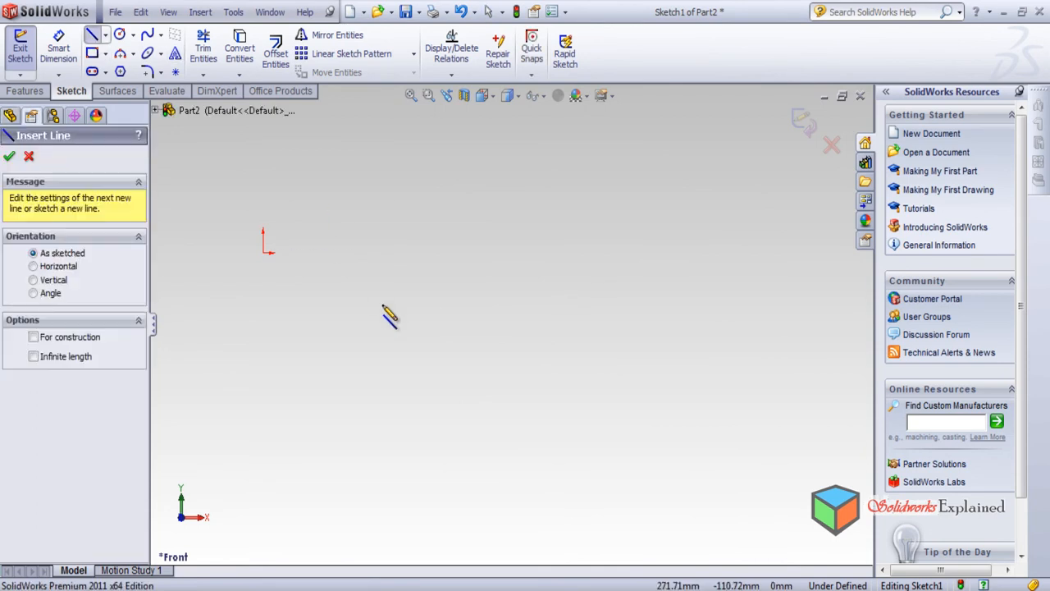
pyautogui.click(343, 258)
pyautogui.click(395, 382)
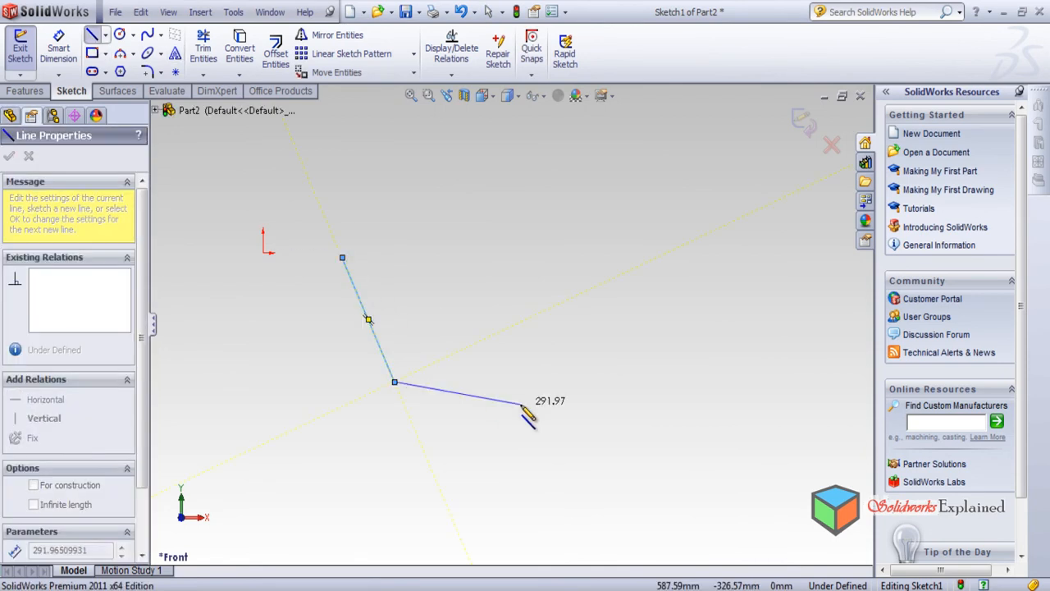
pyautogui.press('Escape')
pyautogui.press('Escape')
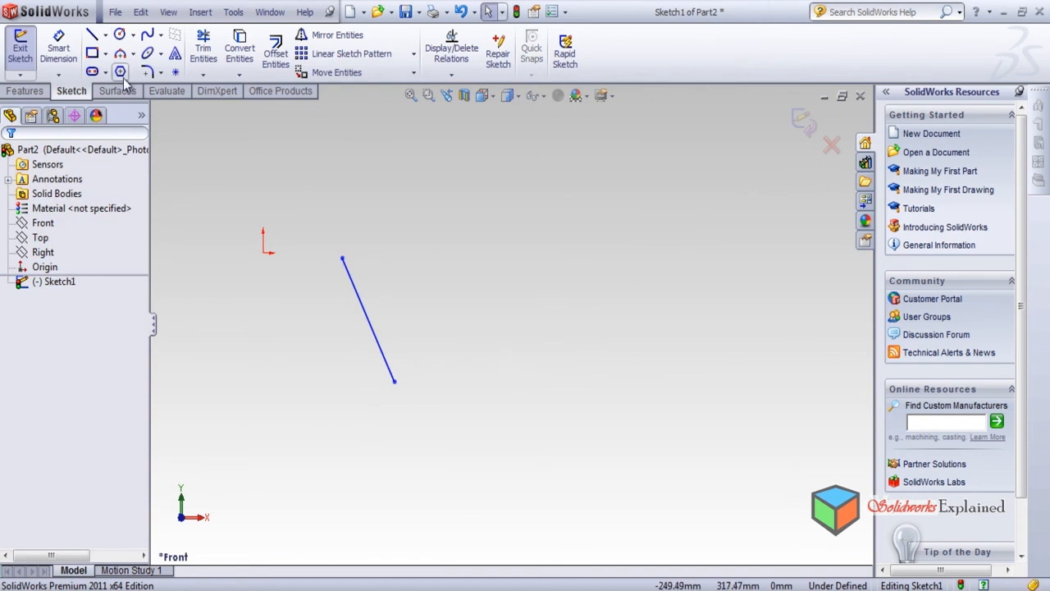
# Sketch a horizontal line about 23 mm long and, above it, a line about 371 mm long rising to the right, both right of the steep line.
pyautogui.moveTo(608, 340); pyautogui.dragTo(599, 341)
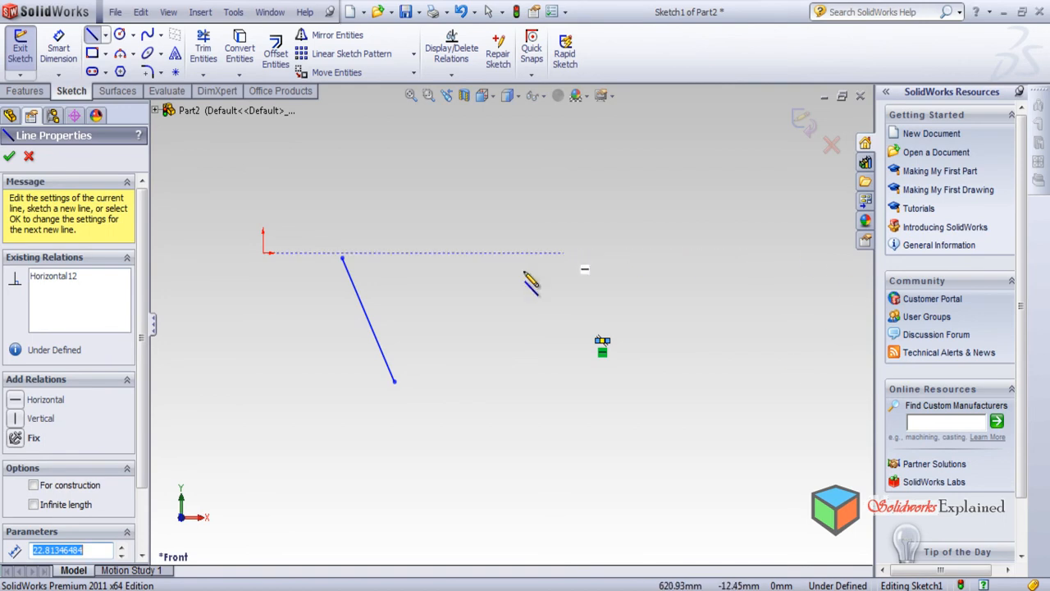
pyautogui.click(503, 256)
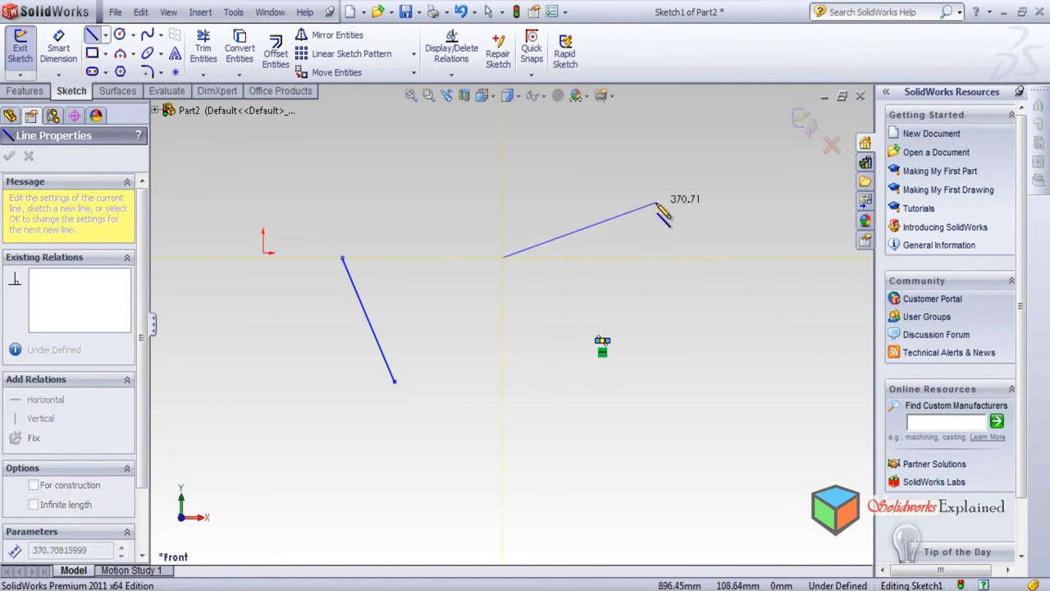
pyautogui.click(655, 203)
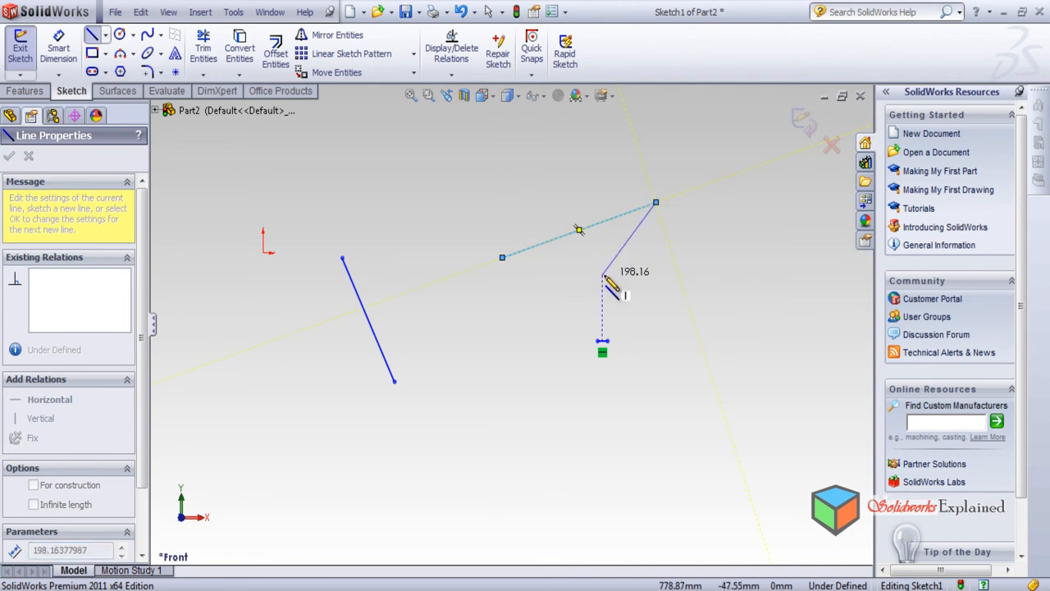
pyautogui.press('Escape')
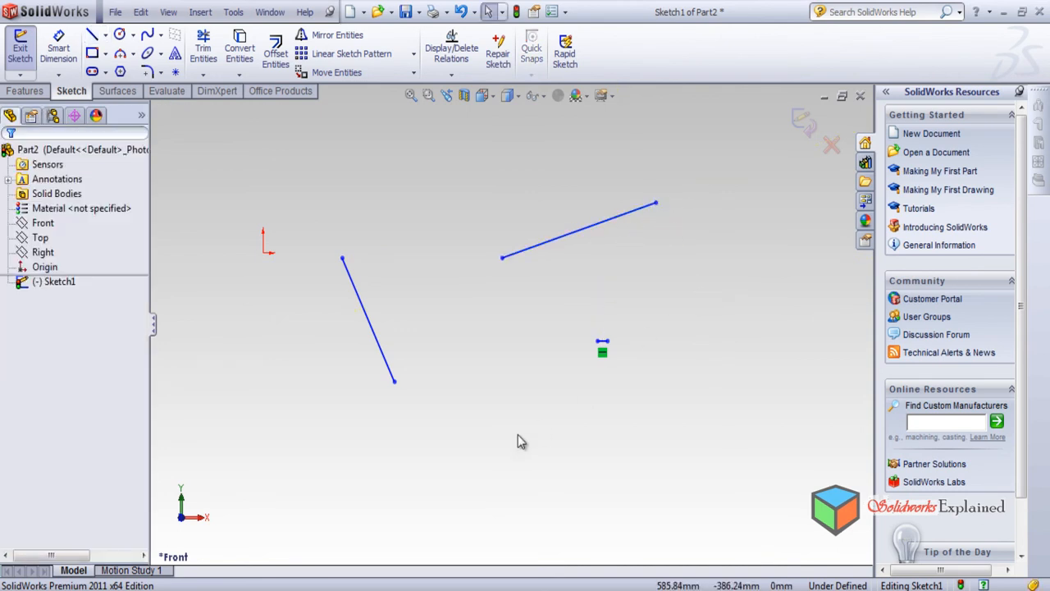
# Sketch a line sloping down to the right, below the short horizontal line.
pyautogui.click(91, 34)
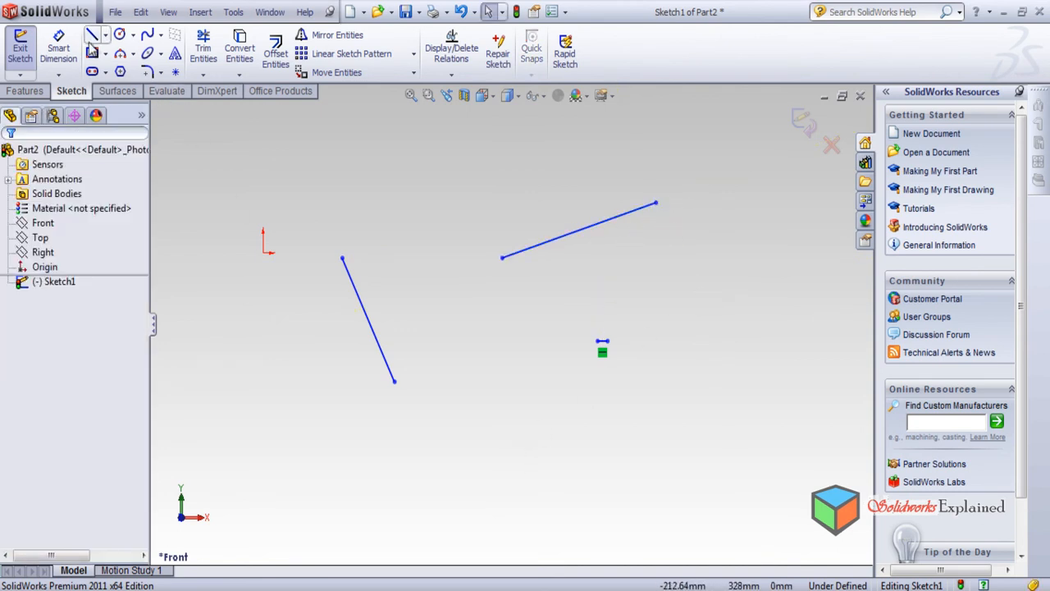
pyautogui.click(620, 517)
pyautogui.press('Escape')
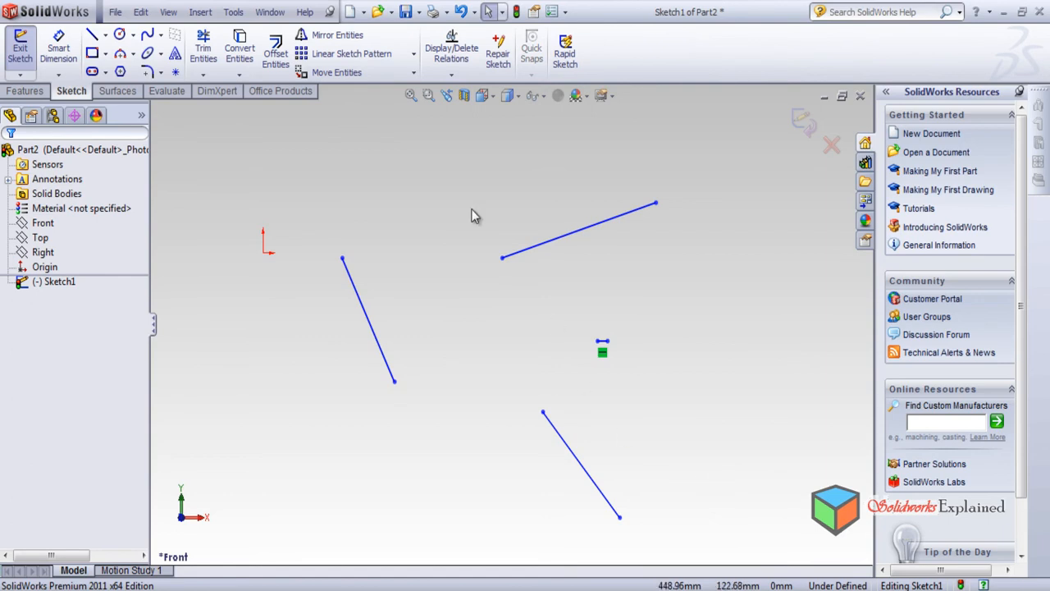
# Add a Perpendicular relation between the steep line beside the origin and the lowest sloping line, then accept it.
pyautogui.click(456, 75)
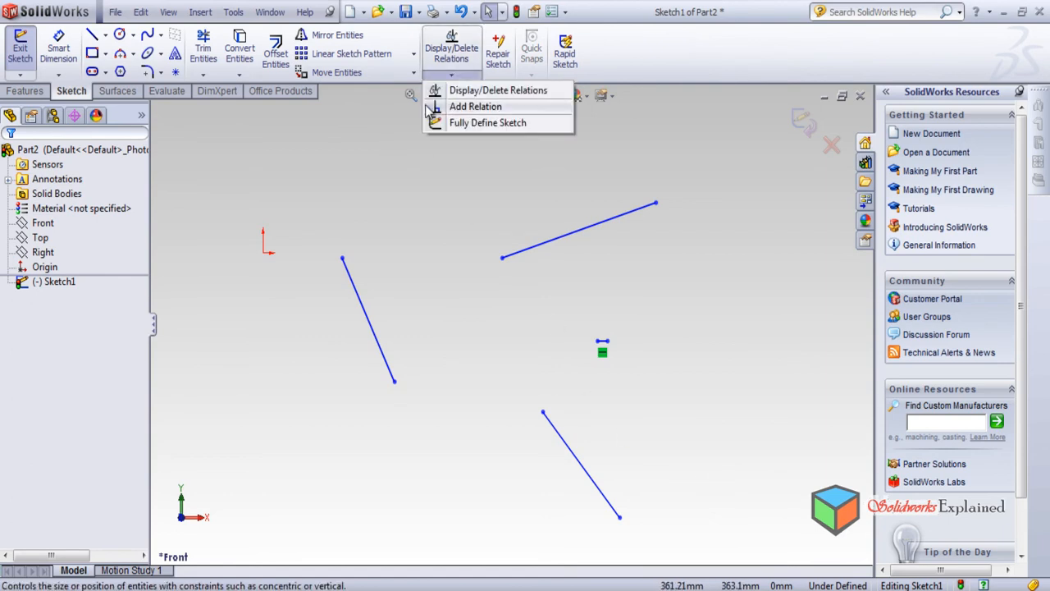
pyautogui.click(474, 107)
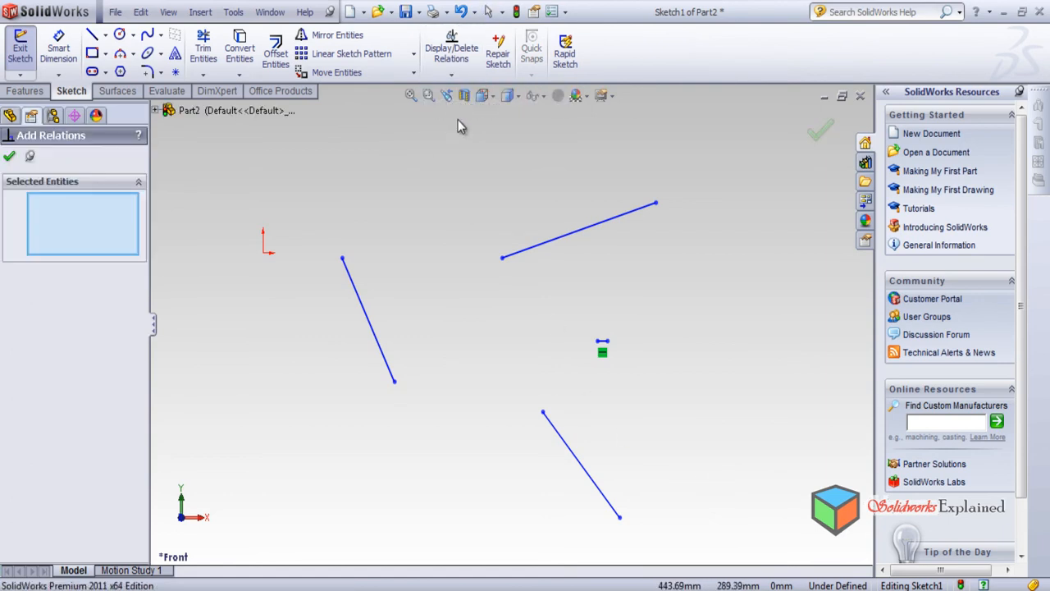
pyautogui.click(371, 340)
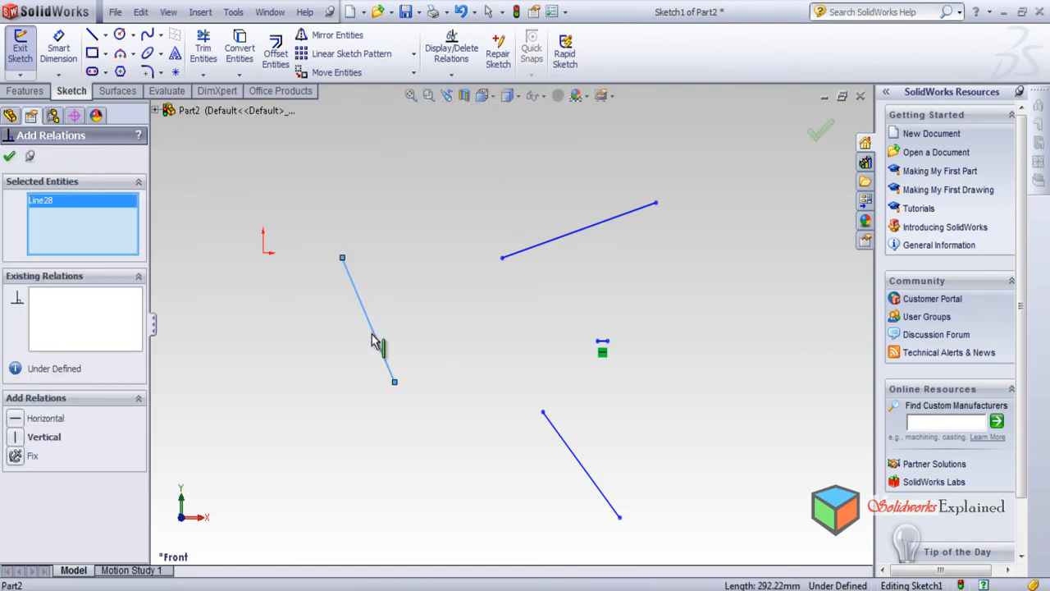
pyautogui.click(595, 485)
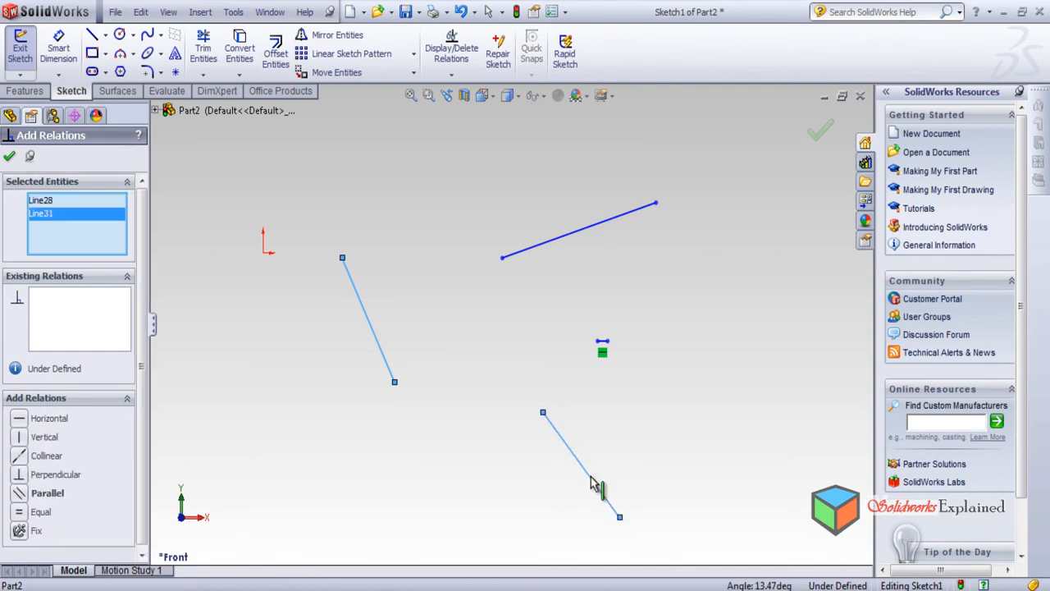
pyautogui.click(25, 480)
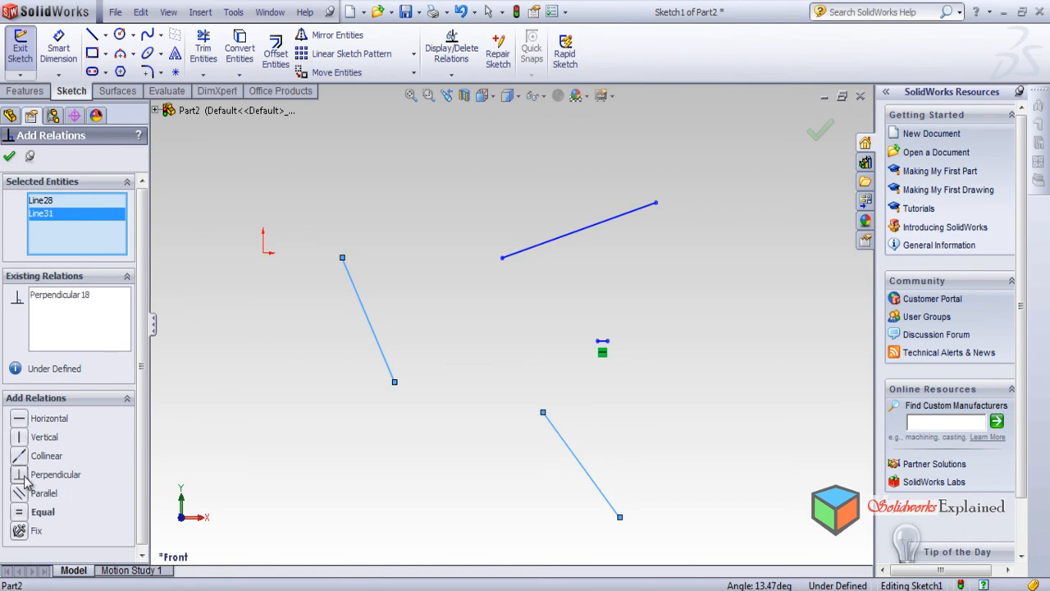
pyautogui.scroll(-2, 430, 414)
pyautogui.scroll(11, 429, 402)
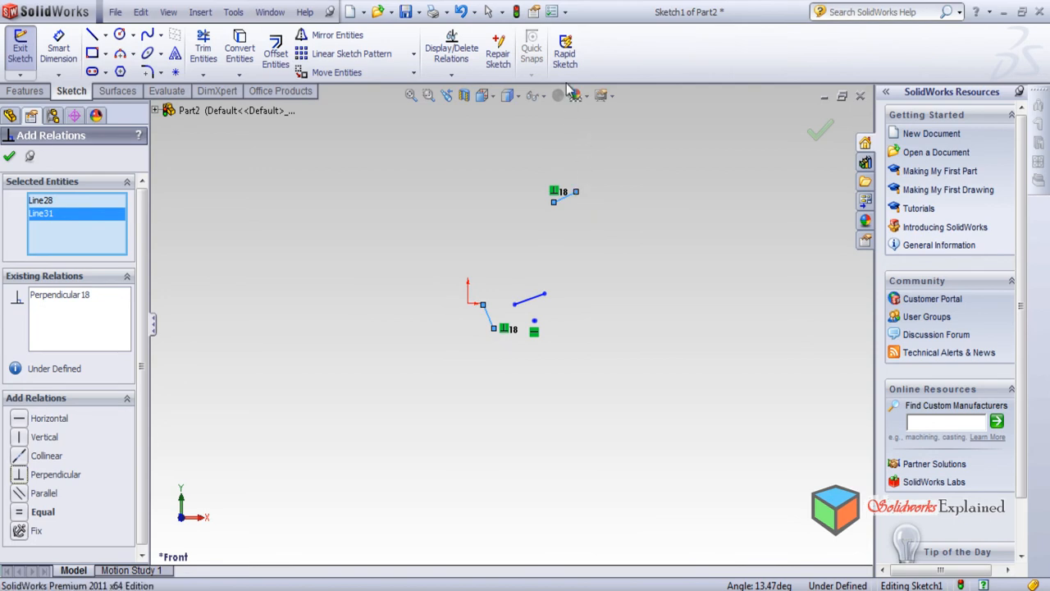
pyautogui.scroll(-2, 571, 335)
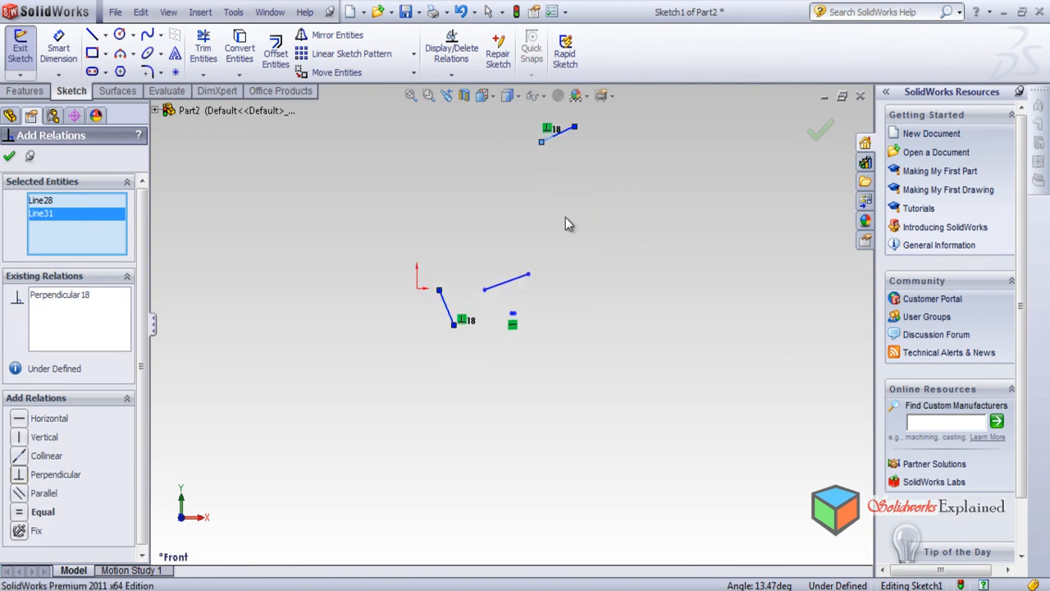
pyautogui.click(9, 156)
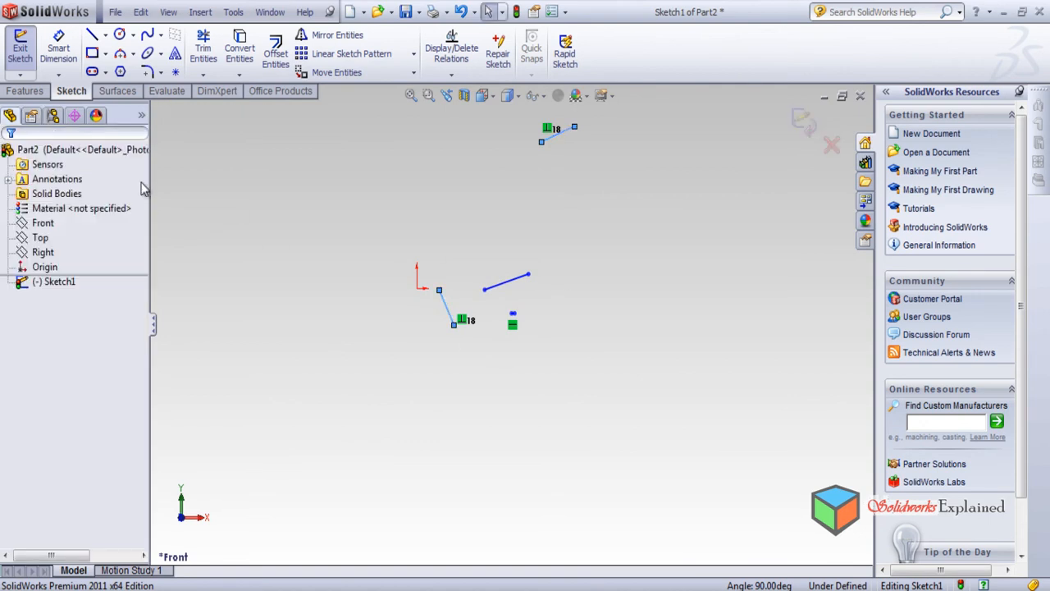
# Sketch a corner rectangle about 1015 mm wide and 897 mm high, below and to the left of the origin.
pyautogui.click(92, 56)
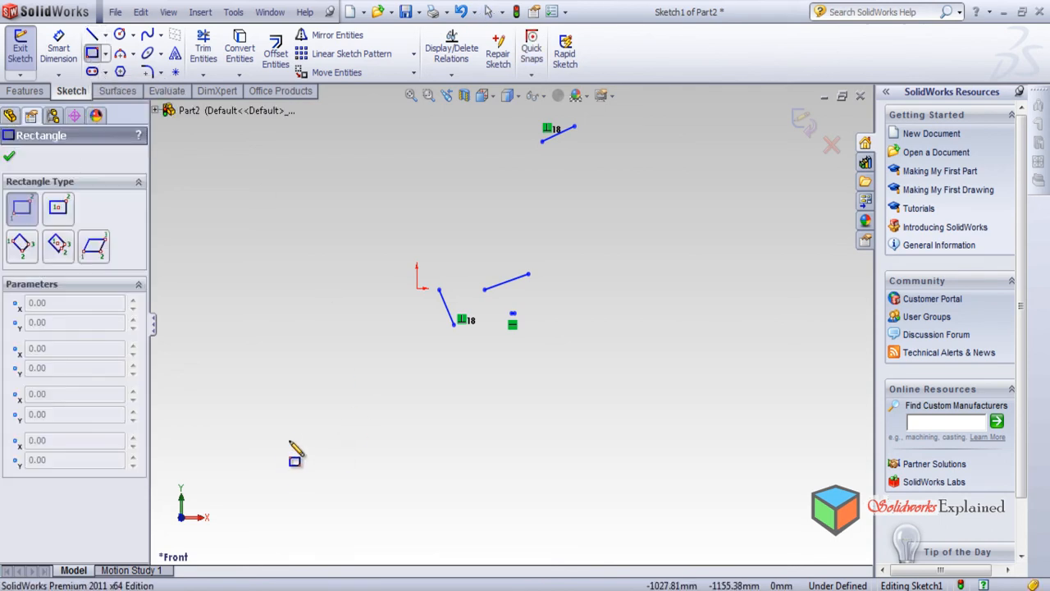
pyautogui.click(275, 425)
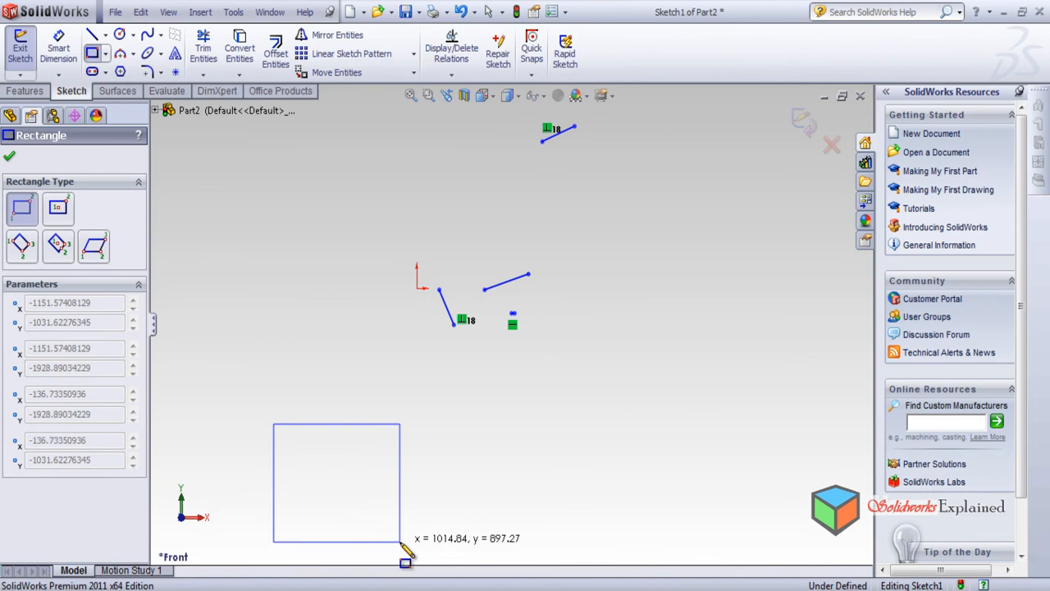
pyautogui.click(399, 541)
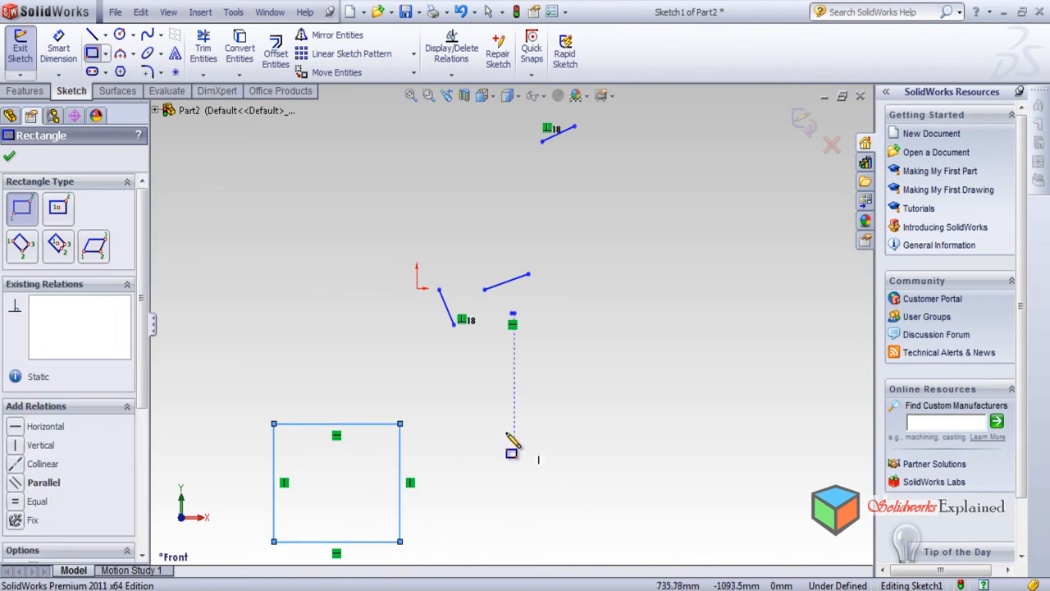
# Sketch a separate line sloping down to the right, on the right of the rectangle.
pyautogui.click(92, 35)
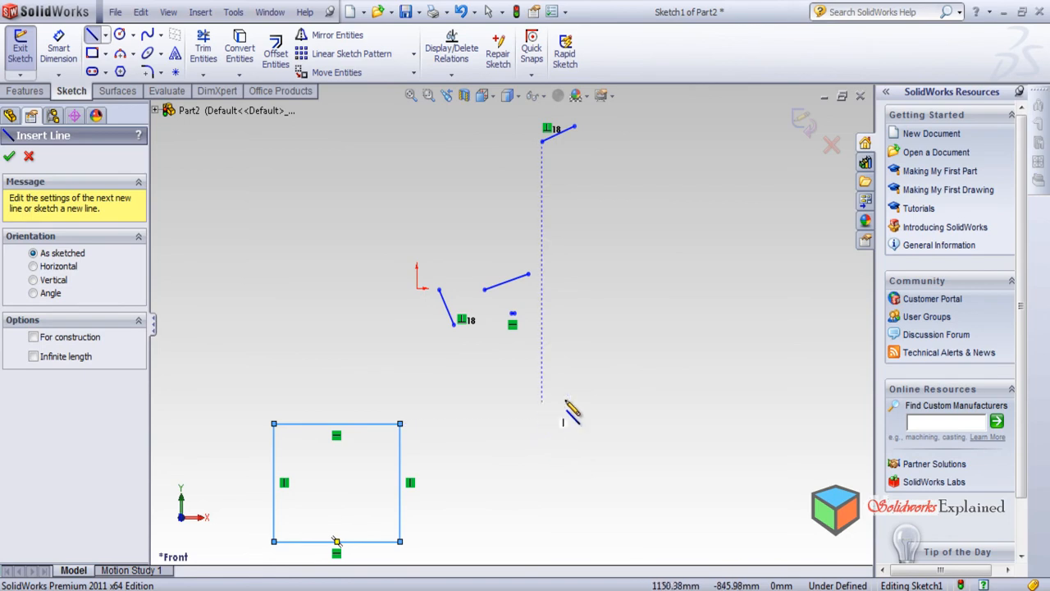
pyautogui.click(547, 404)
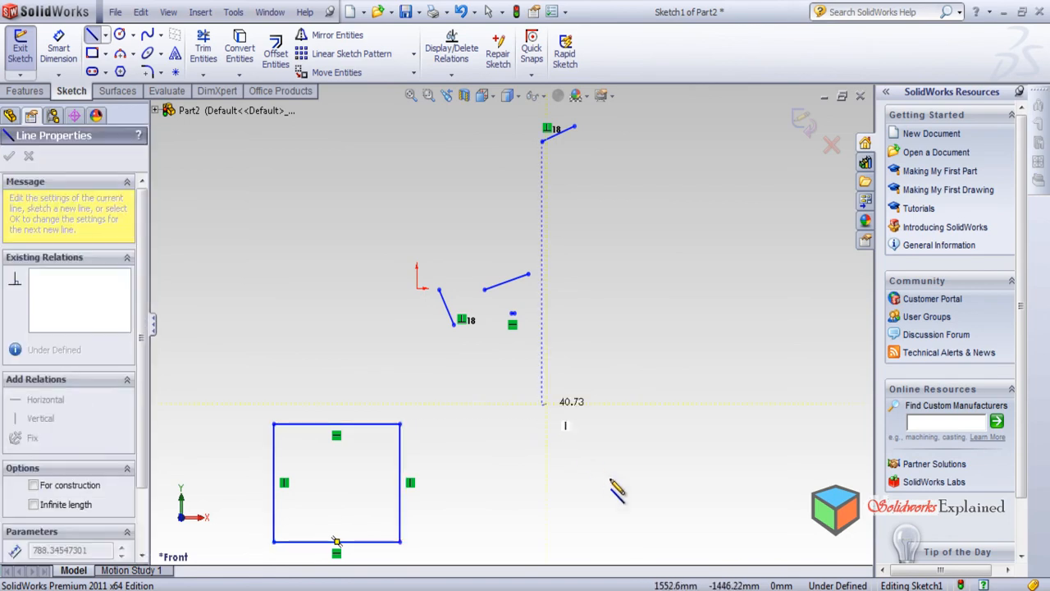
pyautogui.click(607, 534)
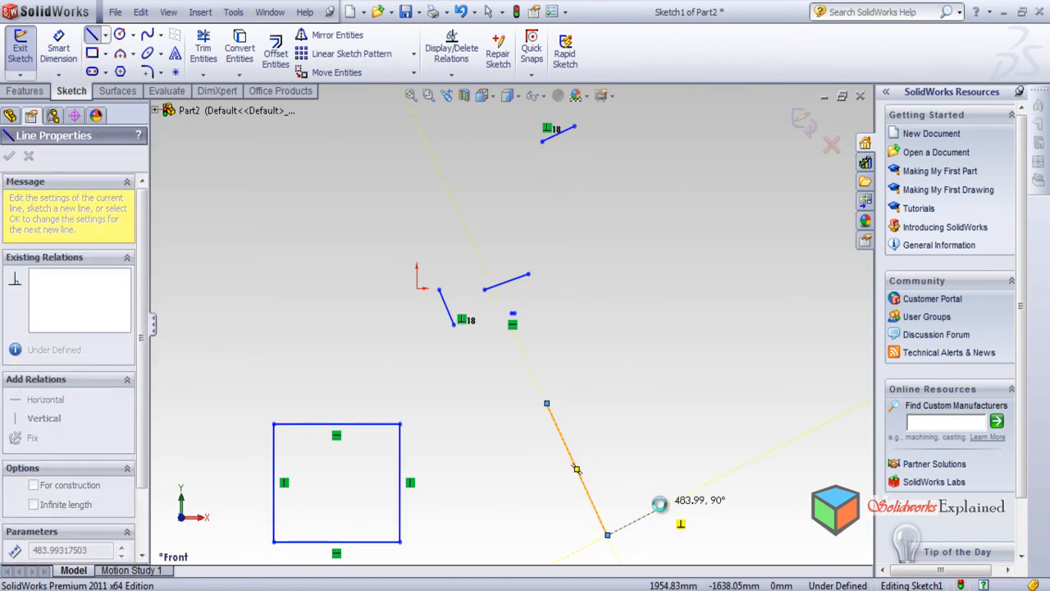
pyautogui.press('Escape')
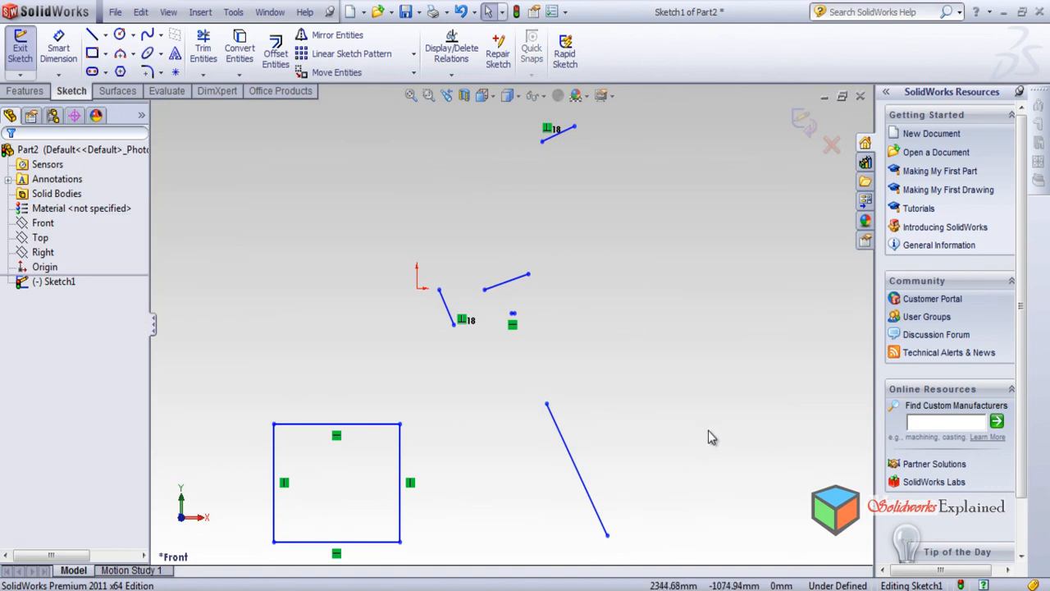
# Add a Perpendicular relation between the rectangle's right side and the separate sloping line, then accept it.
pyautogui.click(451, 78)
pyautogui.click(467, 107)
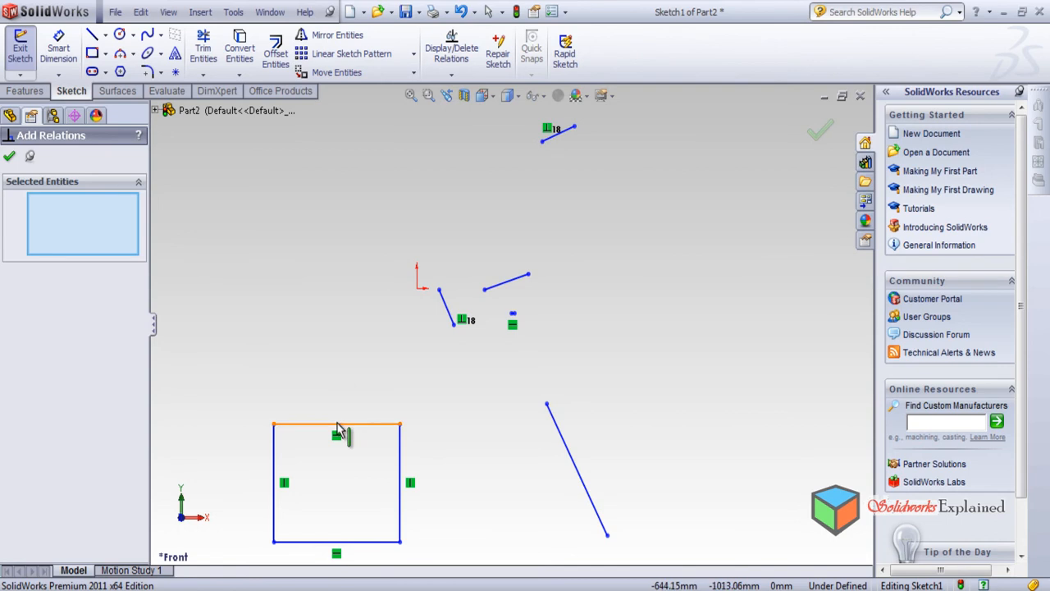
pyautogui.click(403, 466)
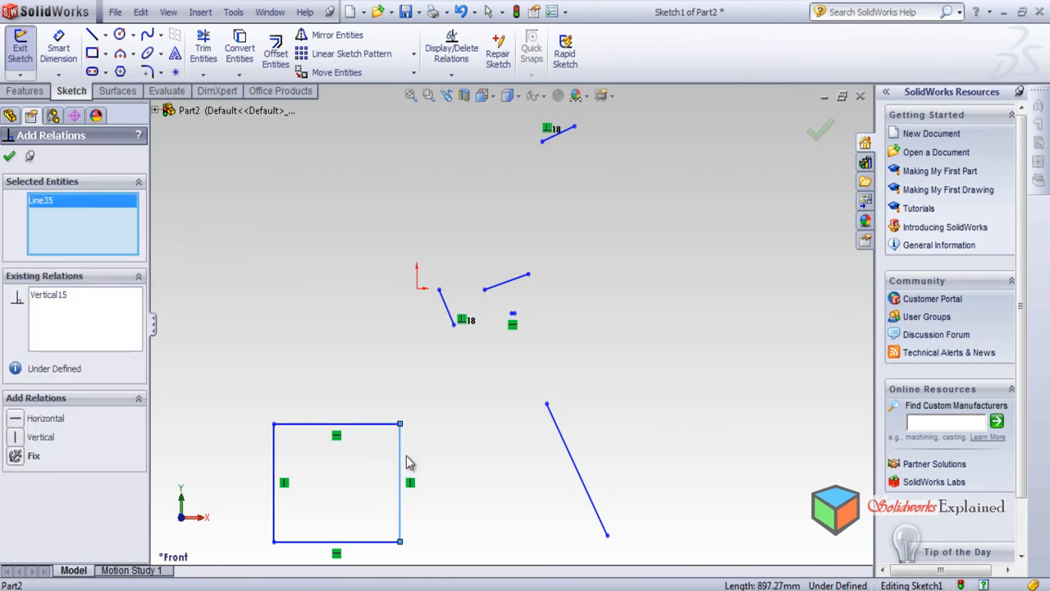
pyautogui.click(567, 457)
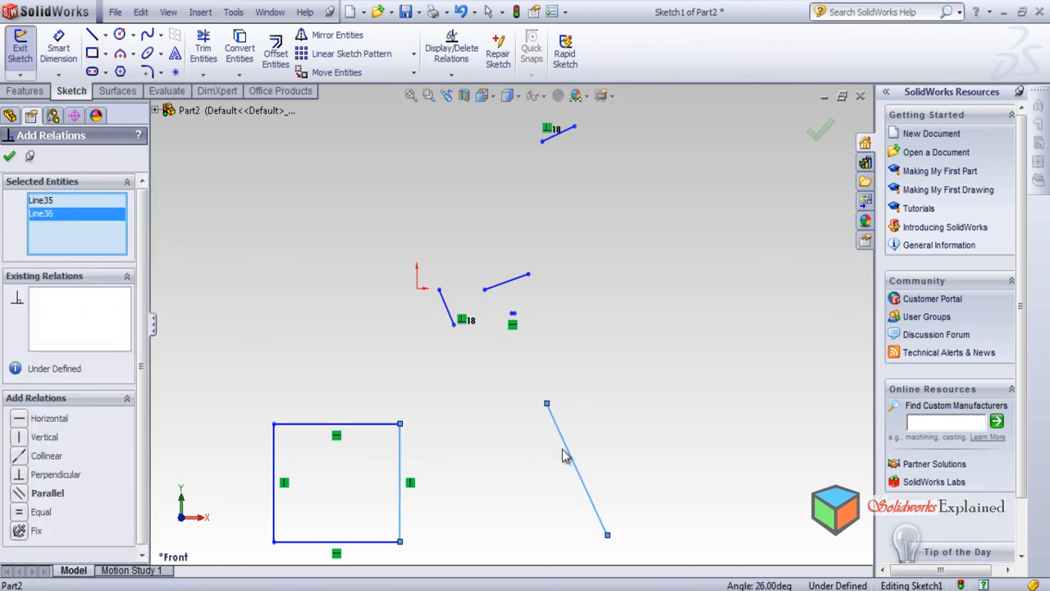
pyautogui.click(33, 475)
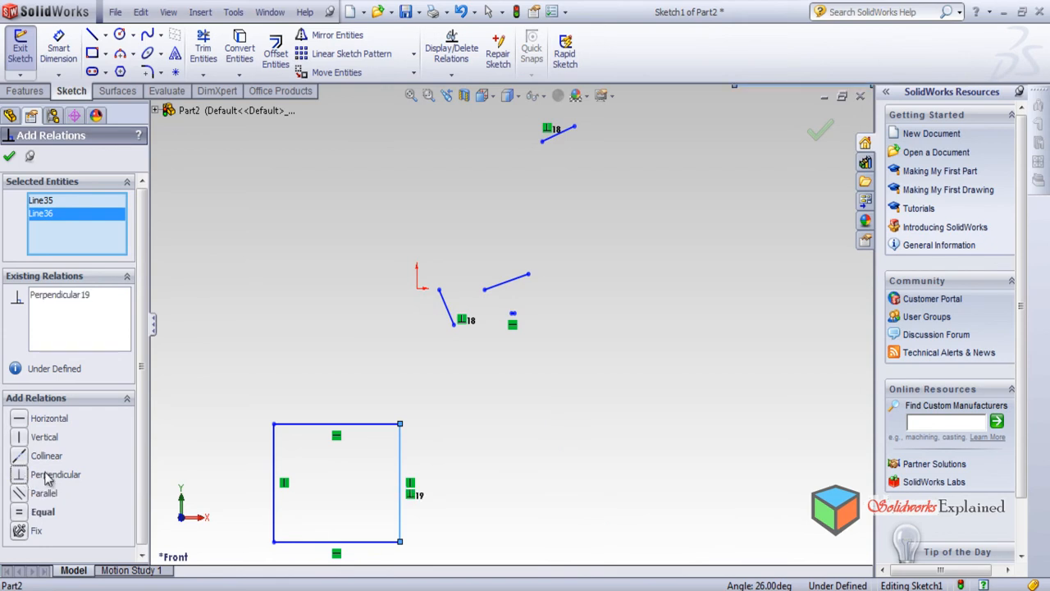
pyautogui.scroll(-5, 536, 394)
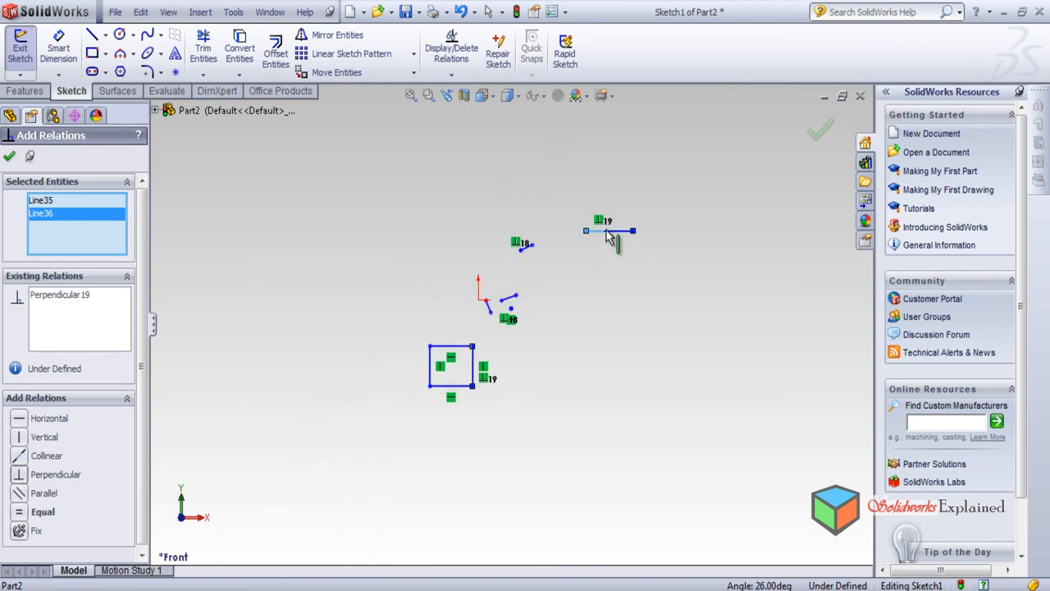
pyautogui.click(9, 157)
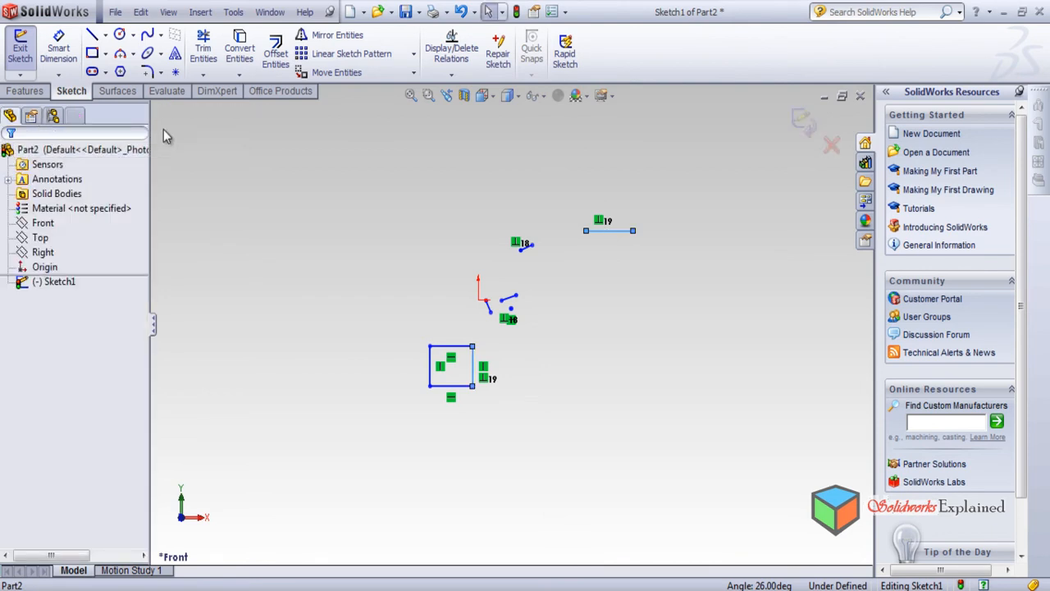
# Sketch a line about 2707 mm long sloping down to the right, well to the left of the origin.
pyautogui.scroll(2, 330, 208)
pyautogui.scroll(2, 728, 359)
pyautogui.scroll(-2, 591, 295)
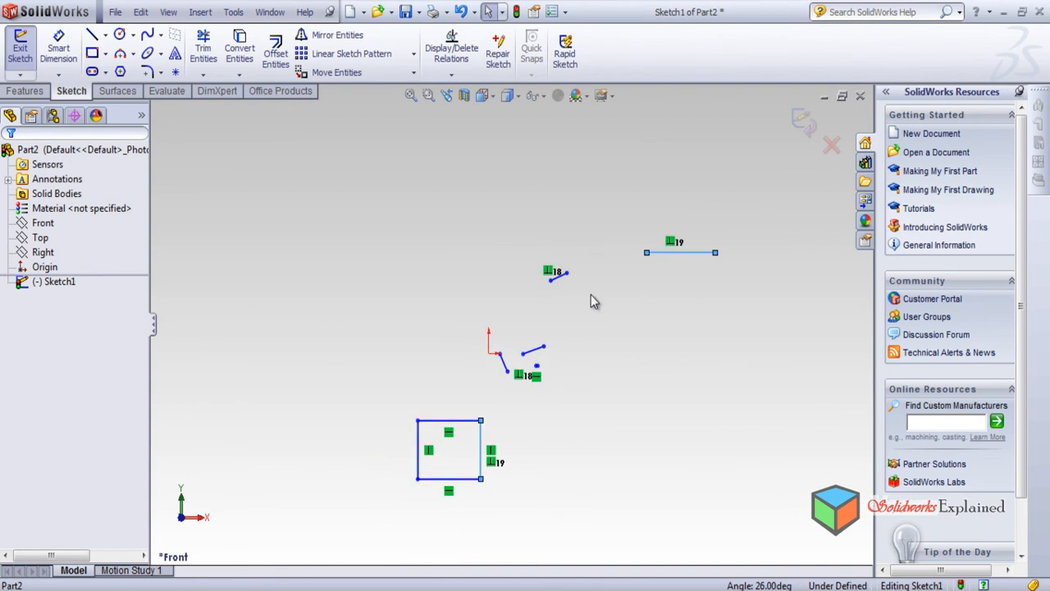
pyautogui.click(92, 35)
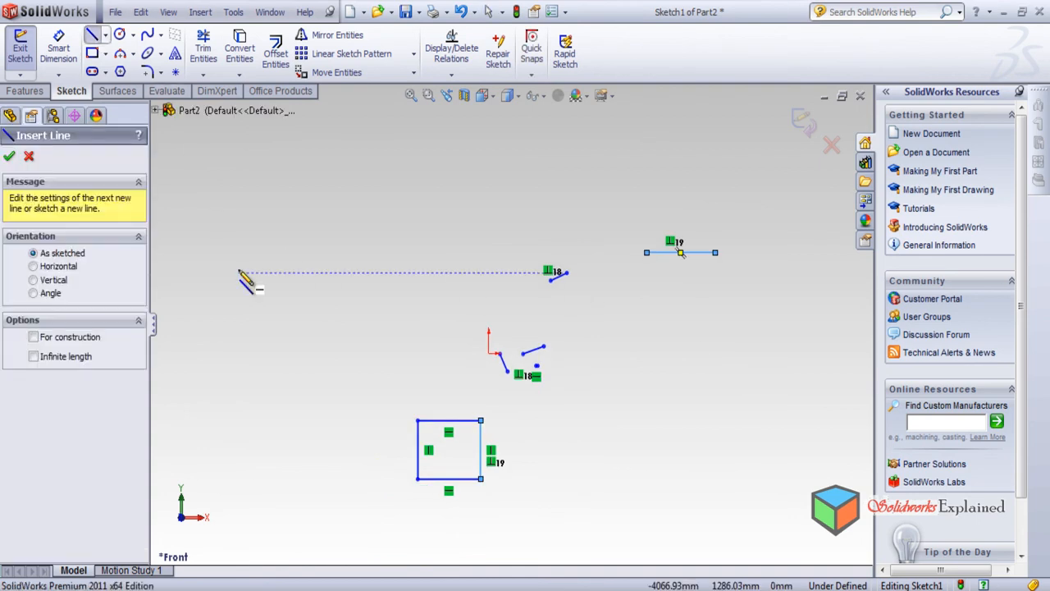
pyautogui.click(238, 273)
pyautogui.click(311, 432)
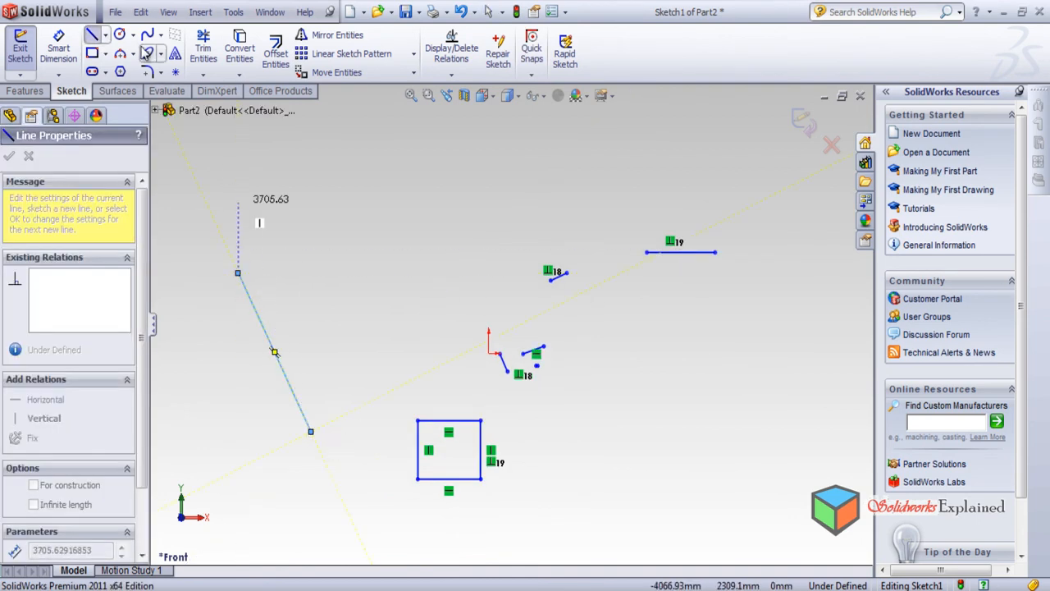
# Join the long line's two ends with a three-point arc bulging to the right, with a radius of about 1403 mm.
pyautogui.click(117, 54)
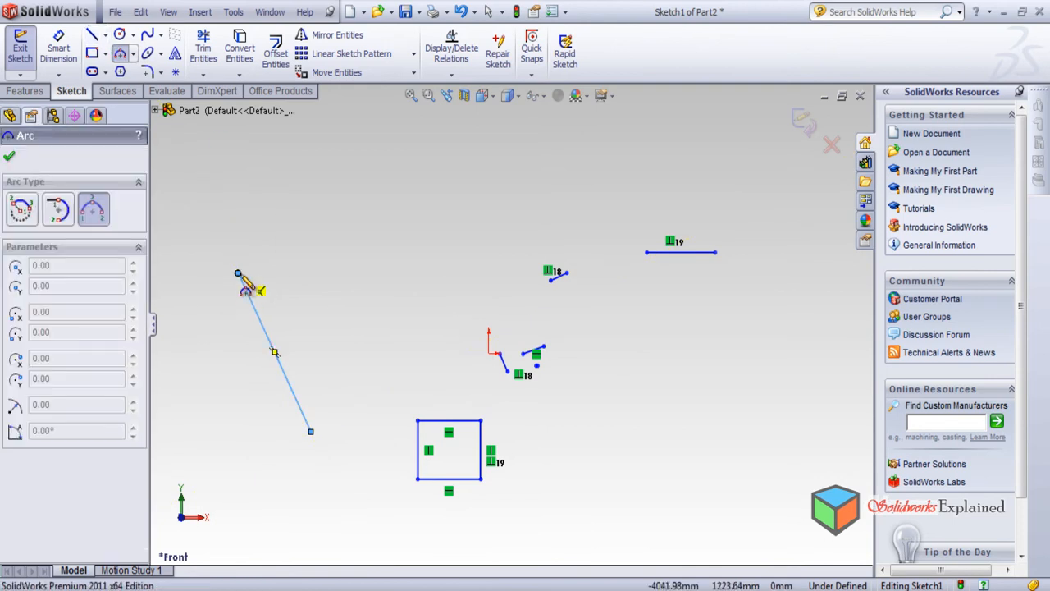
pyautogui.click(238, 273)
pyautogui.click(311, 432)
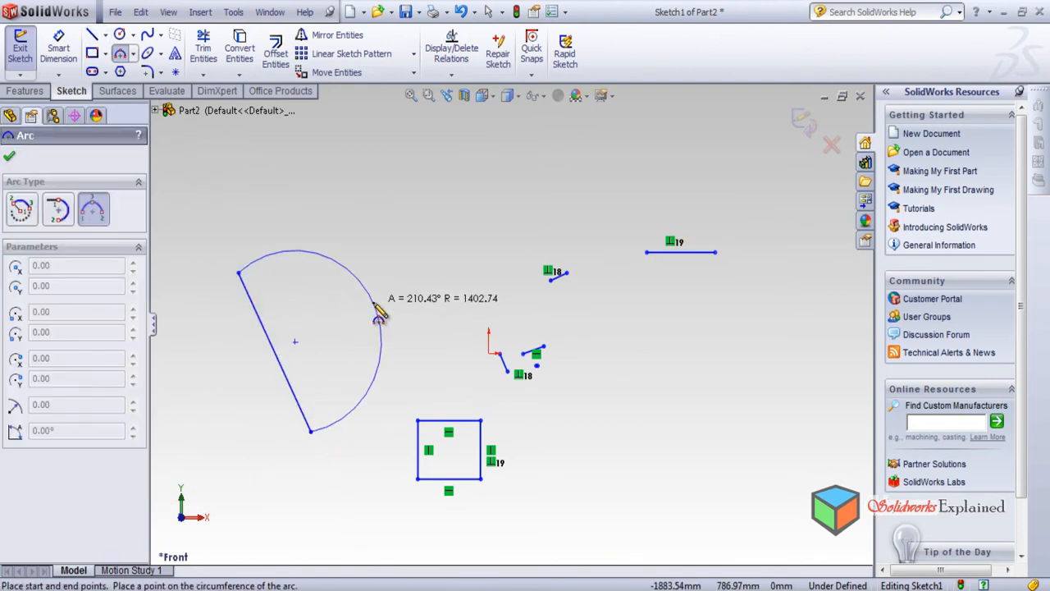
pyautogui.click(373, 302)
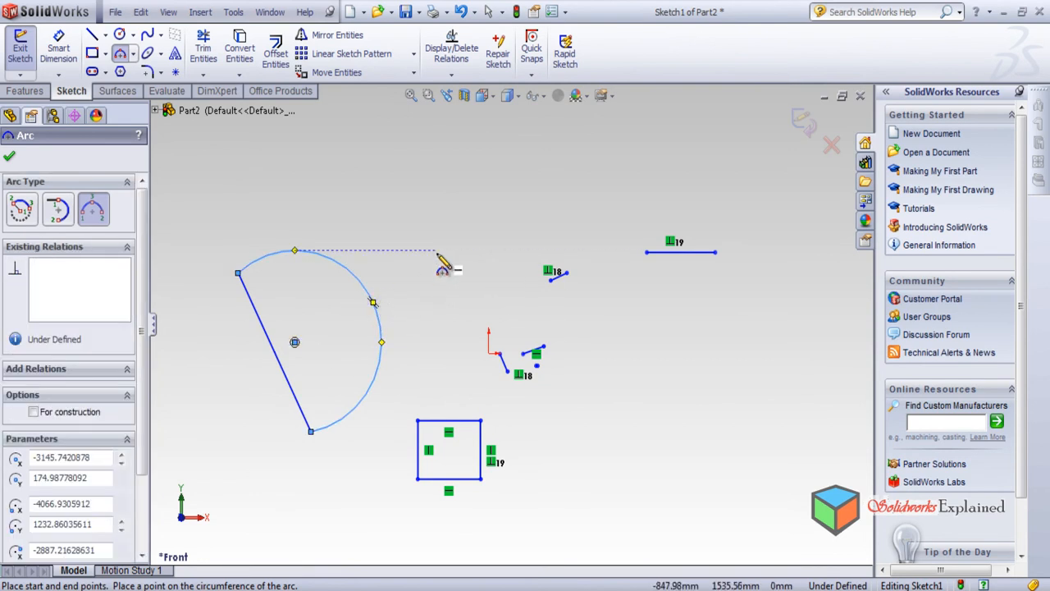
# Sketch a closed triangle with a horizontal base about 1560 mm long, to the right of the rectangle.
pyautogui.click(92, 38)
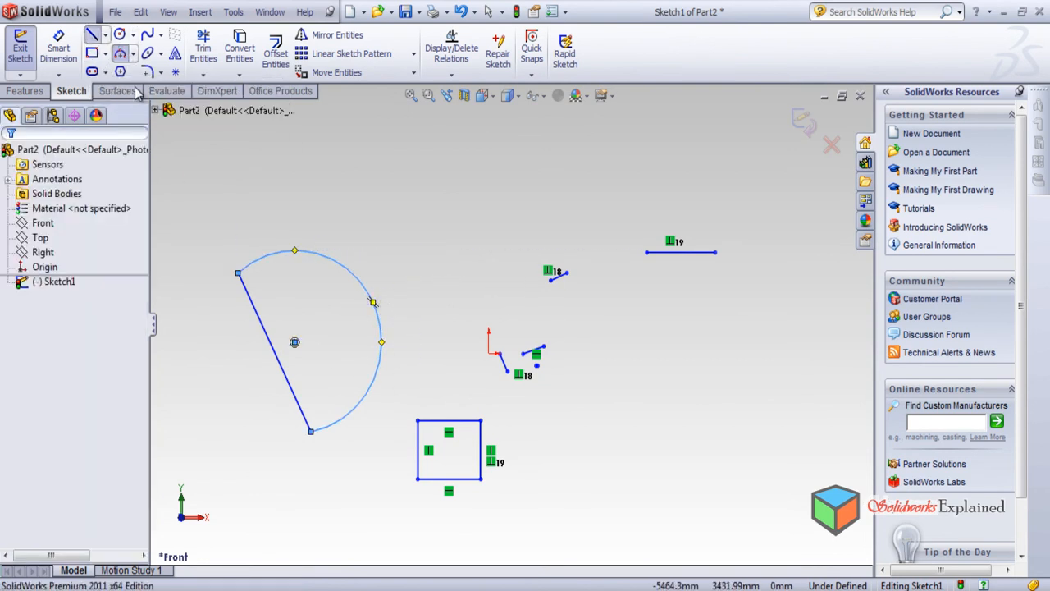
pyautogui.click(703, 478)
pyautogui.click(761, 336)
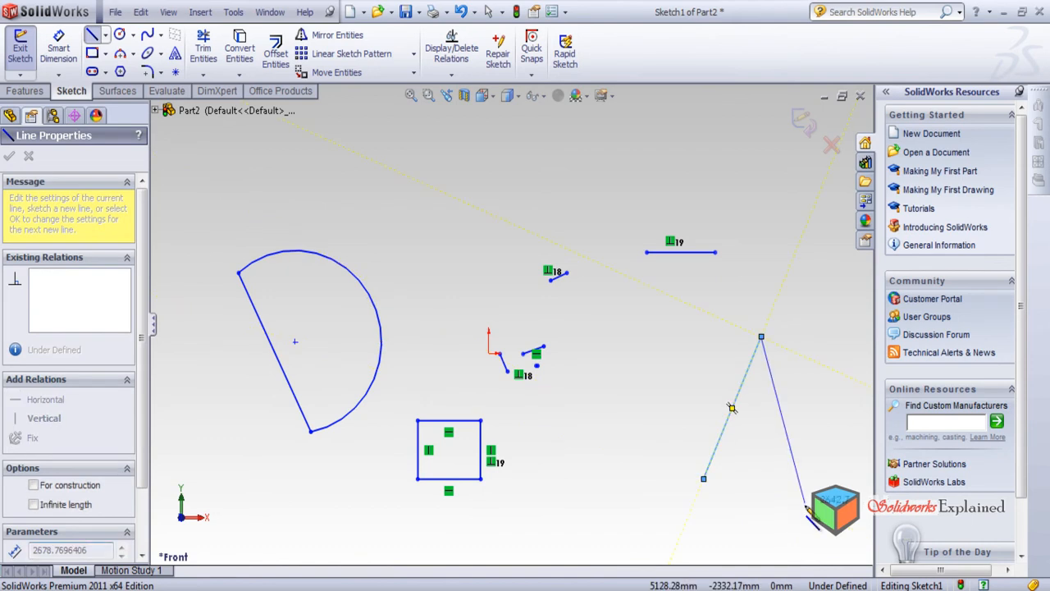
pyautogui.click(800, 478)
pyautogui.click(703, 479)
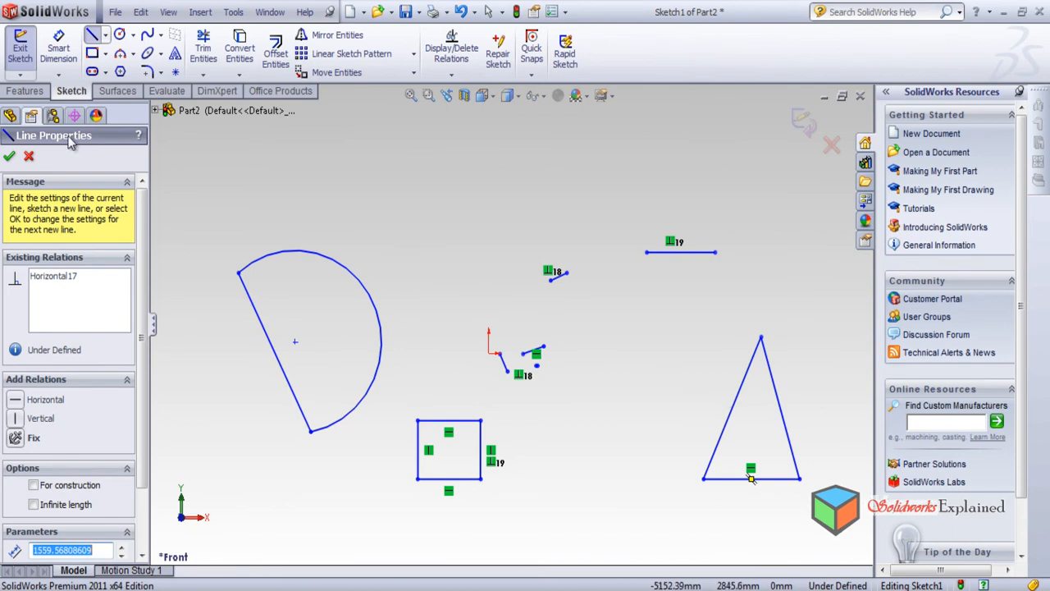
pyautogui.click(29, 156)
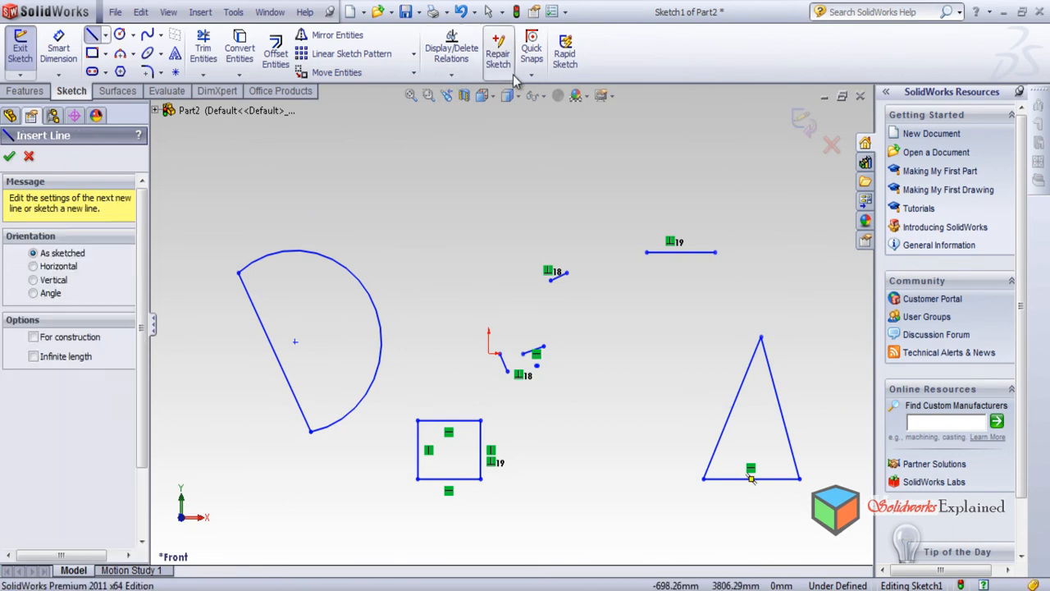
# Add a Perpendicular relation between the arc's straight chord and the triangle's right side.
pyautogui.click(450, 77)
pyautogui.click(472, 107)
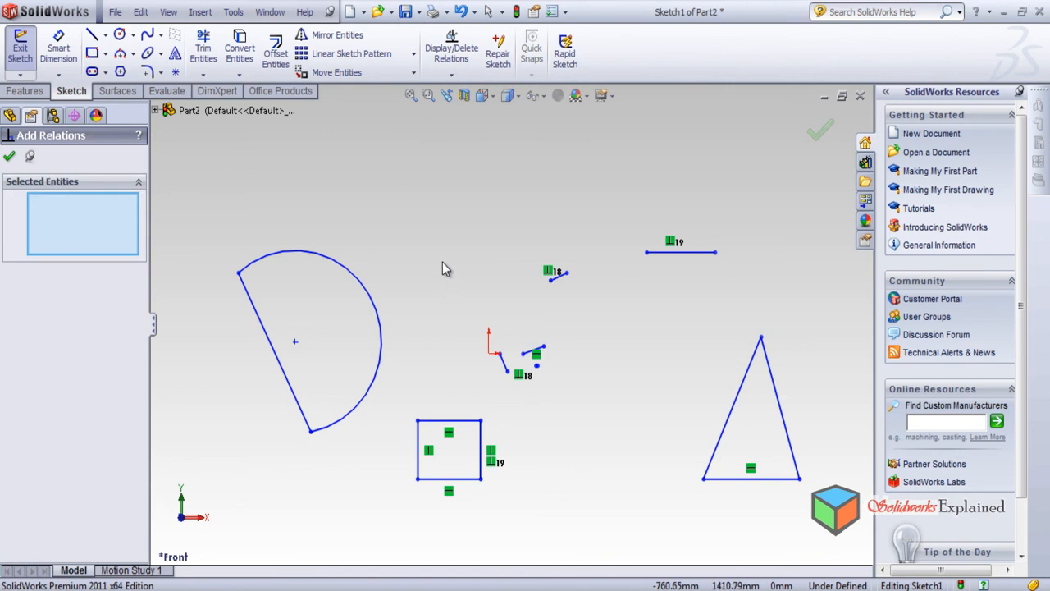
pyautogui.click(267, 333)
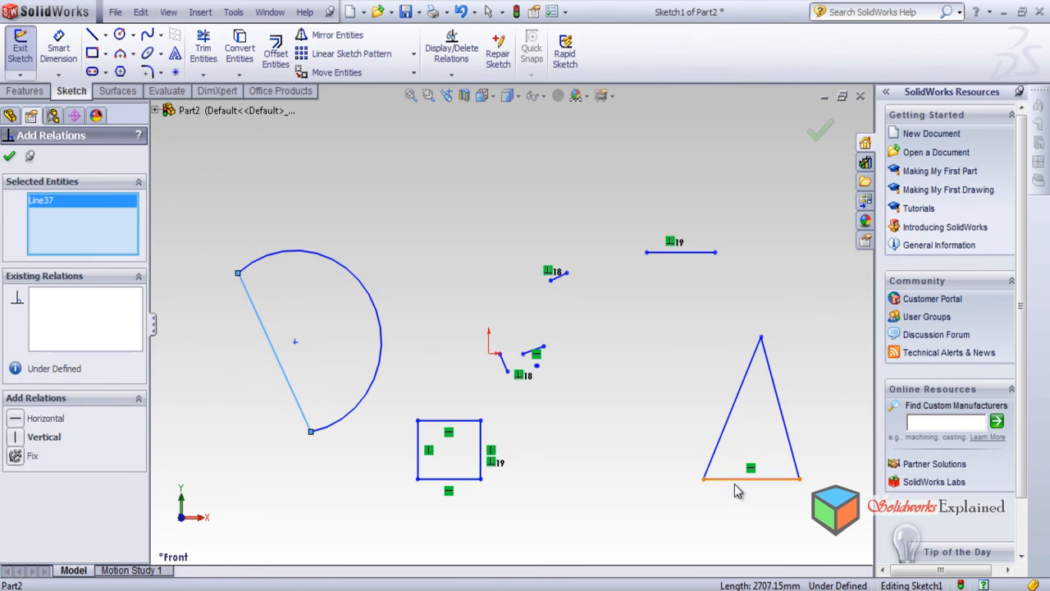
pyautogui.click(789, 420)
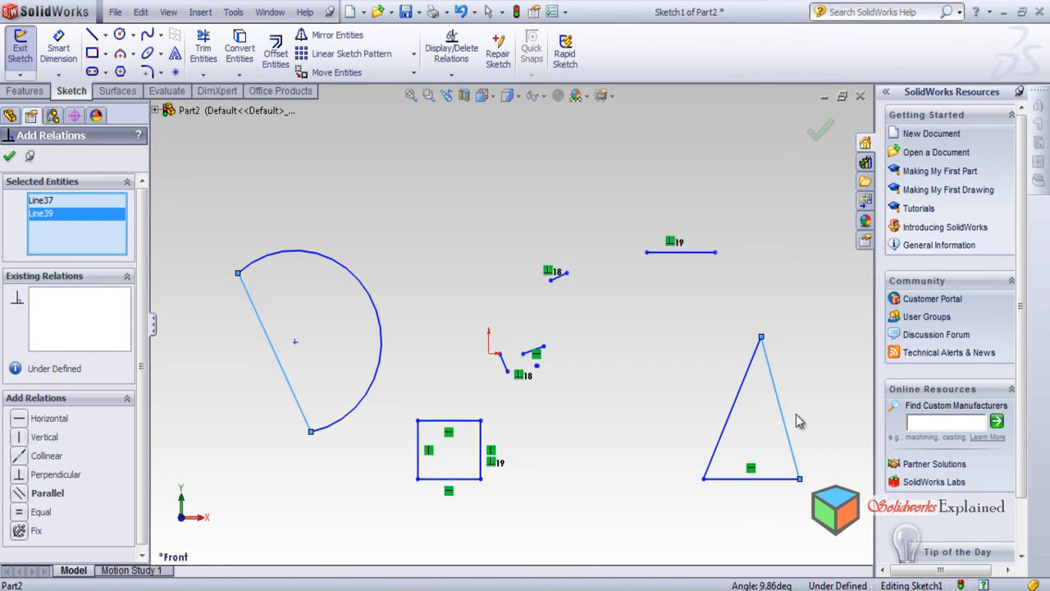
pyautogui.click(23, 475)
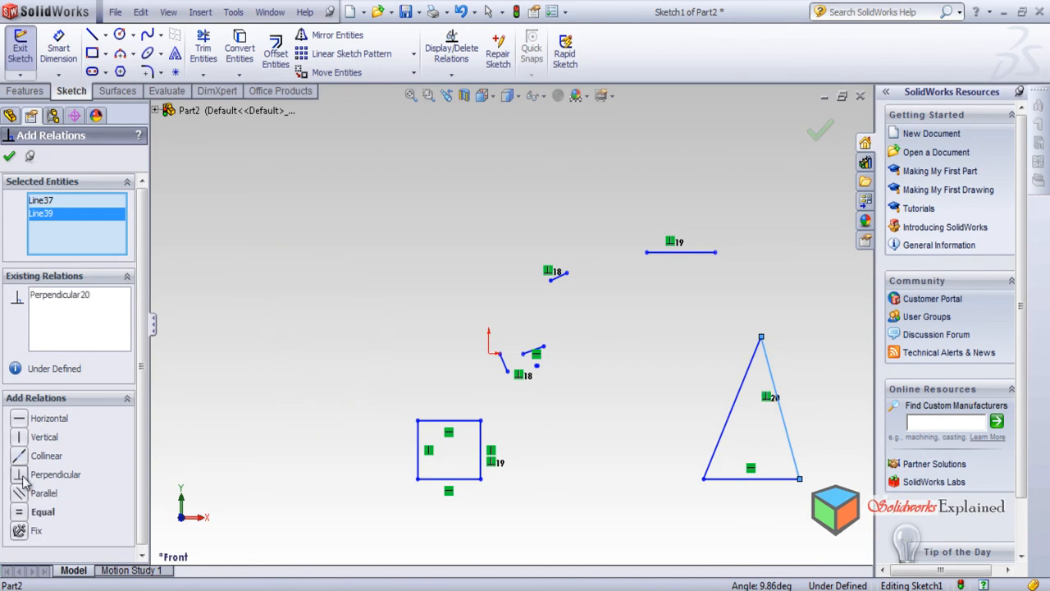
# Examine where the arc and its chord lie relative to the triangle and the other shapes.
pyautogui.scroll(10, 515, 337)
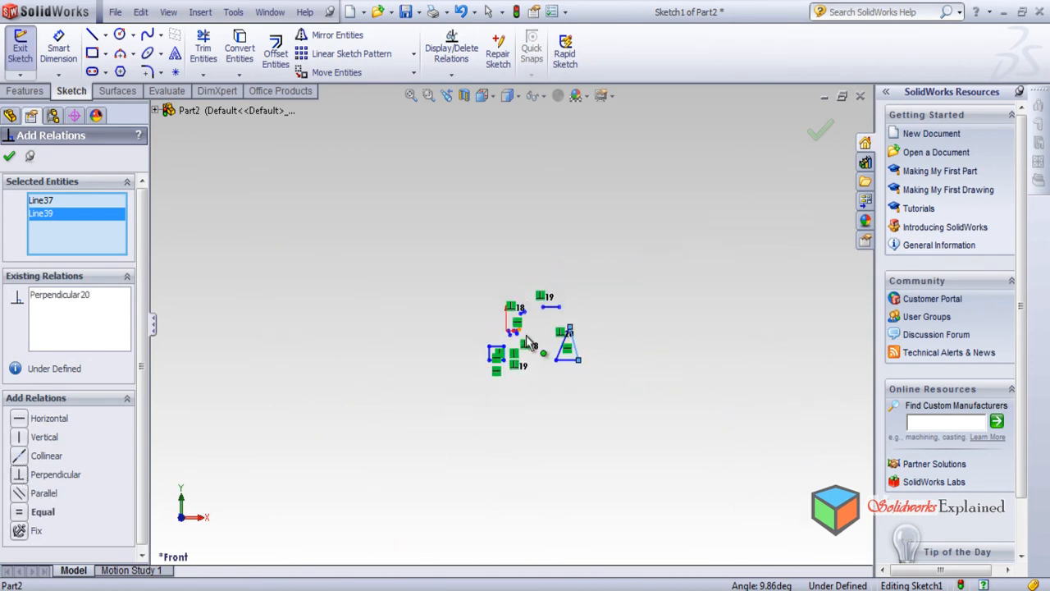
pyautogui.scroll(2, 540, 344)
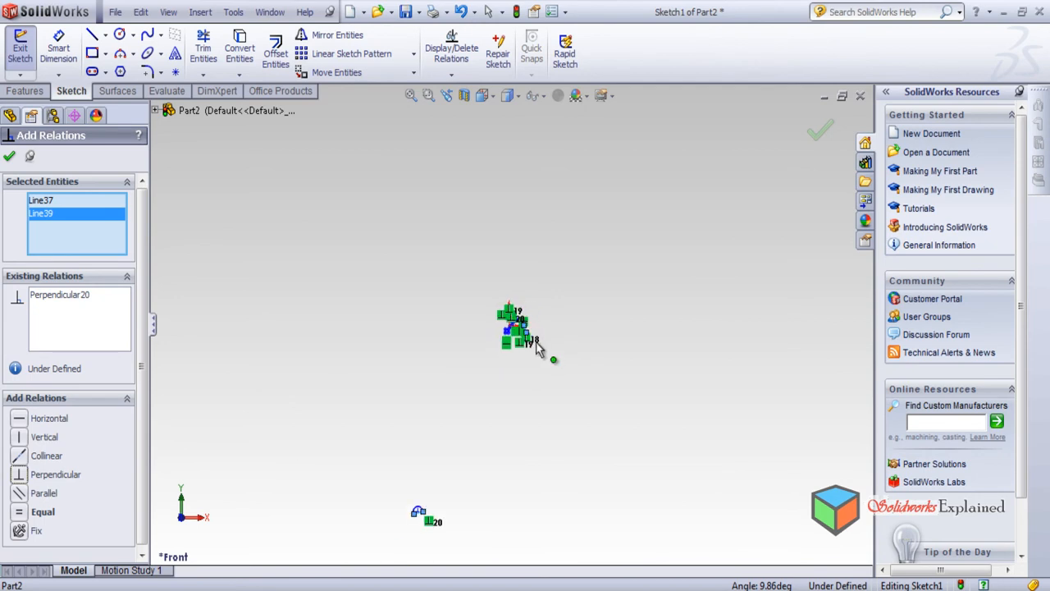
pyautogui.scroll(-2, 536, 361)
pyautogui.scroll(1, 512, 345)
pyautogui.scroll(-5, 525, 337)
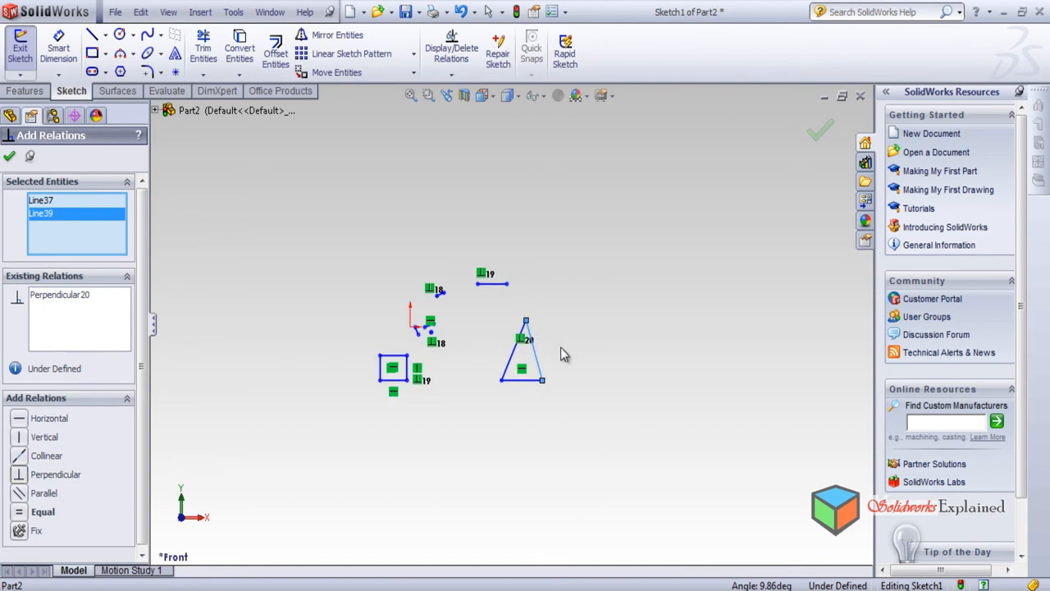
pyautogui.scroll(-3, 558, 347)
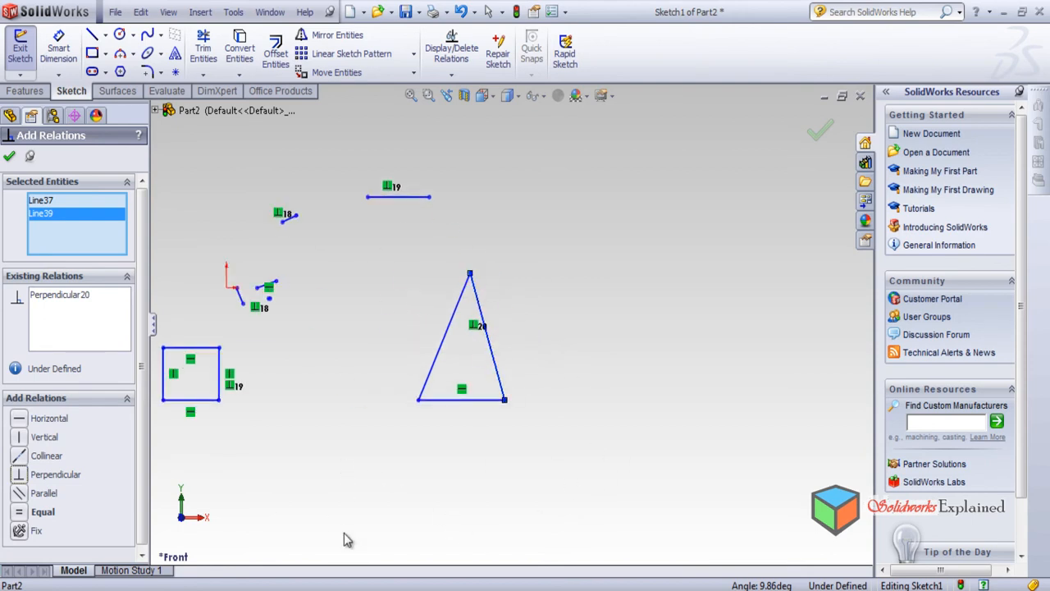
pyautogui.scroll(-3, 517, 431)
pyautogui.scroll(10, 525, 415)
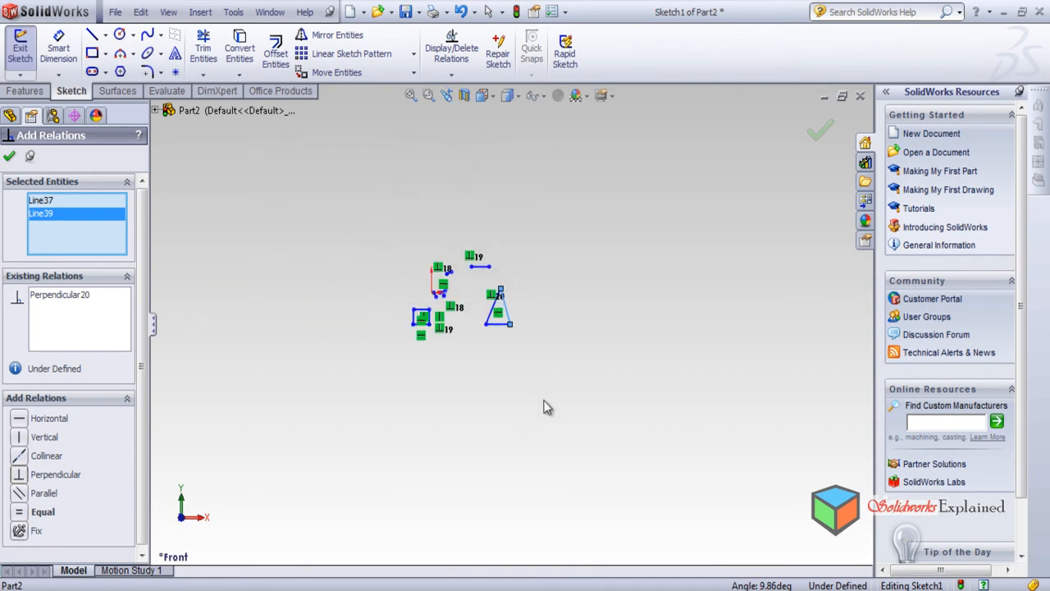
pyautogui.scroll(-1, 501, 439)
pyautogui.scroll(-4, 428, 485)
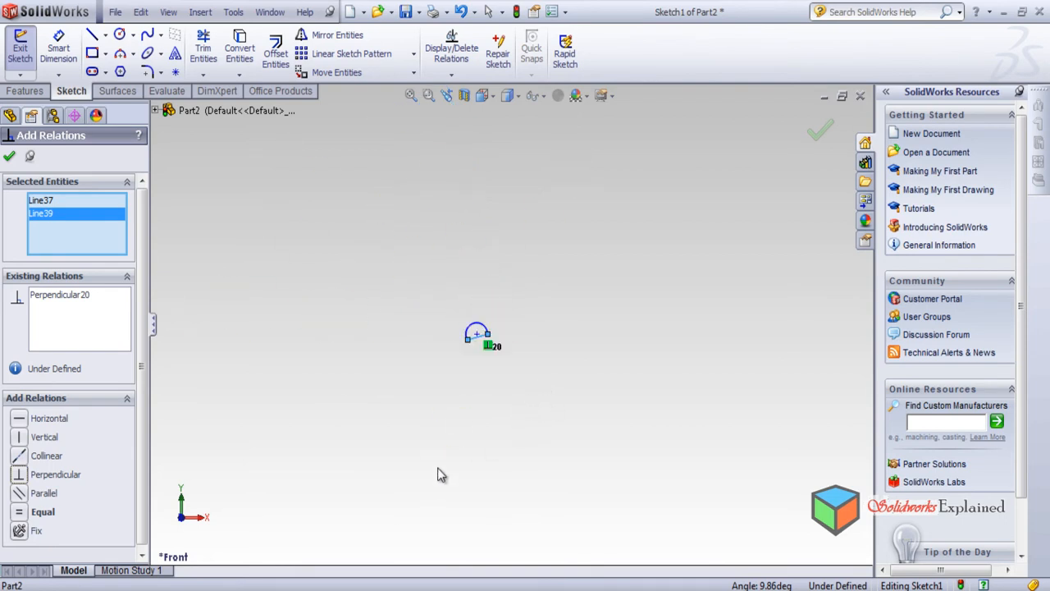
# Accept the relation and move the arc together with its chord closer to the other shapes, below and to the right of the triangle.
pyautogui.moveTo(415, 191); pyautogui.dragTo(623, 370)
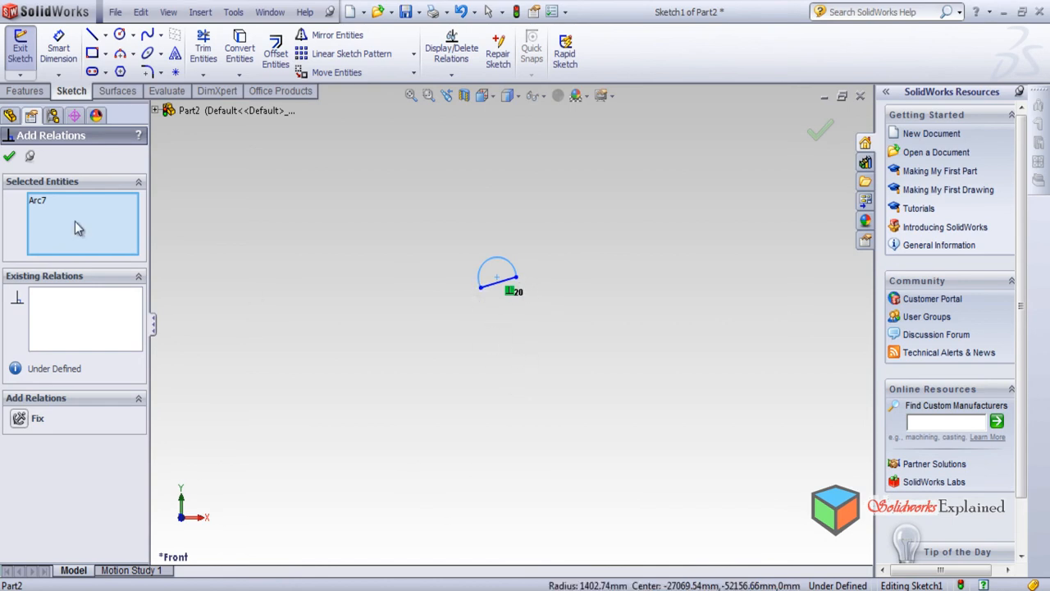
pyautogui.click(9, 156)
pyautogui.moveTo(457, 208); pyautogui.dragTo(621, 384)
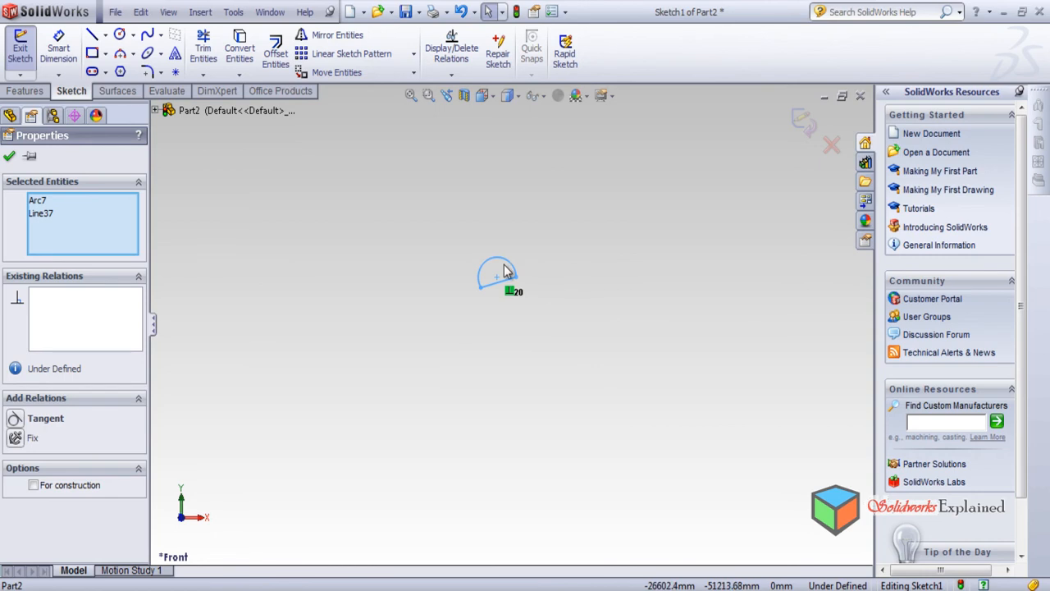
pyautogui.moveTo(505, 265); pyautogui.dragTo(553, 122)
pyautogui.scroll(1, 687, 288)
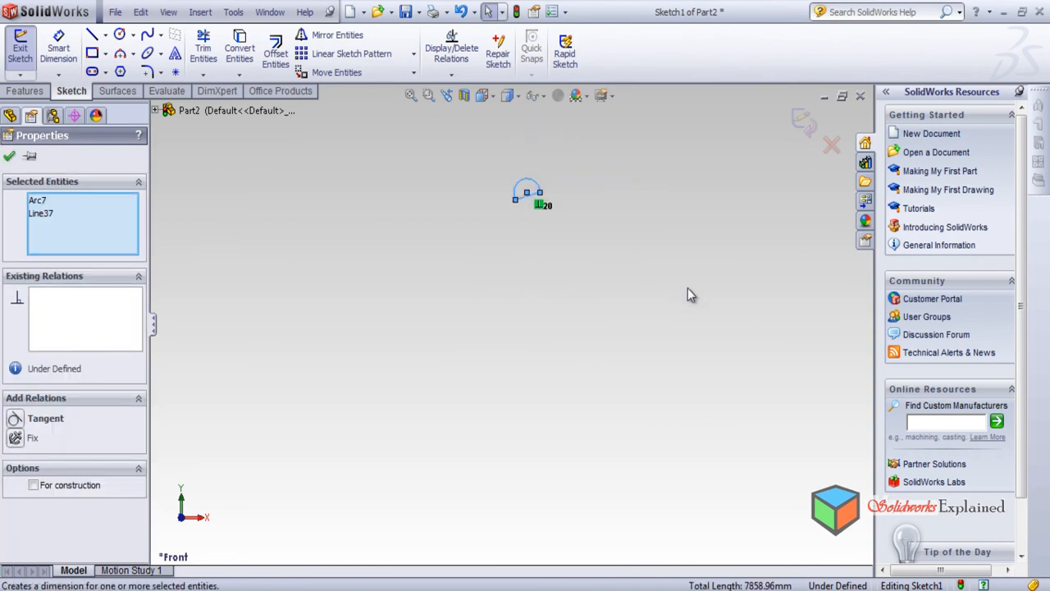
pyautogui.scroll(1, 572, 224)
pyautogui.scroll(2, 571, 224)
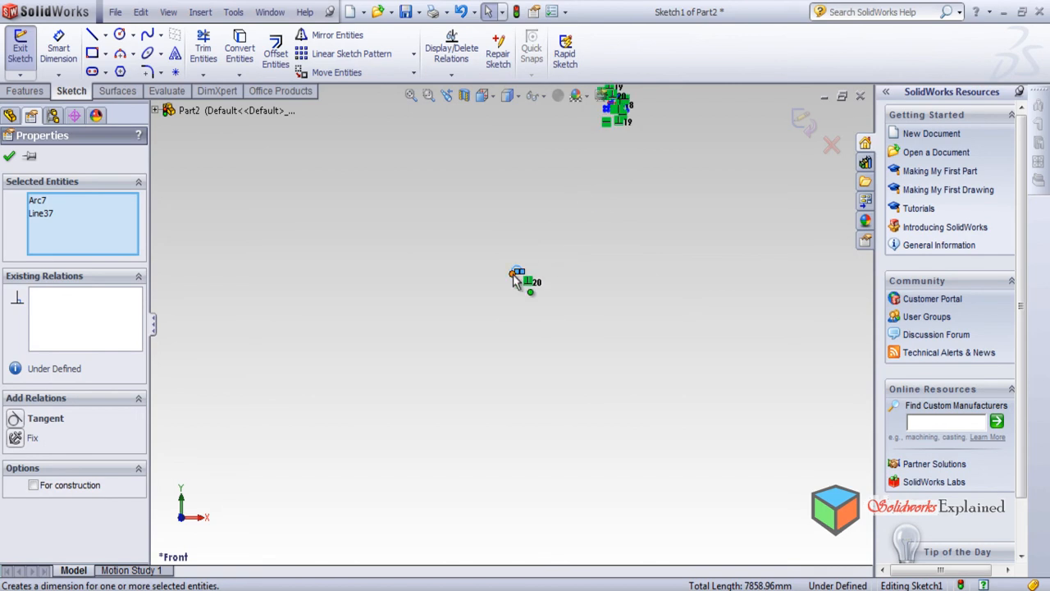
pyautogui.moveTo(603, 178); pyautogui.dragTo(644, 133)
pyautogui.scroll(-10, 702, 135)
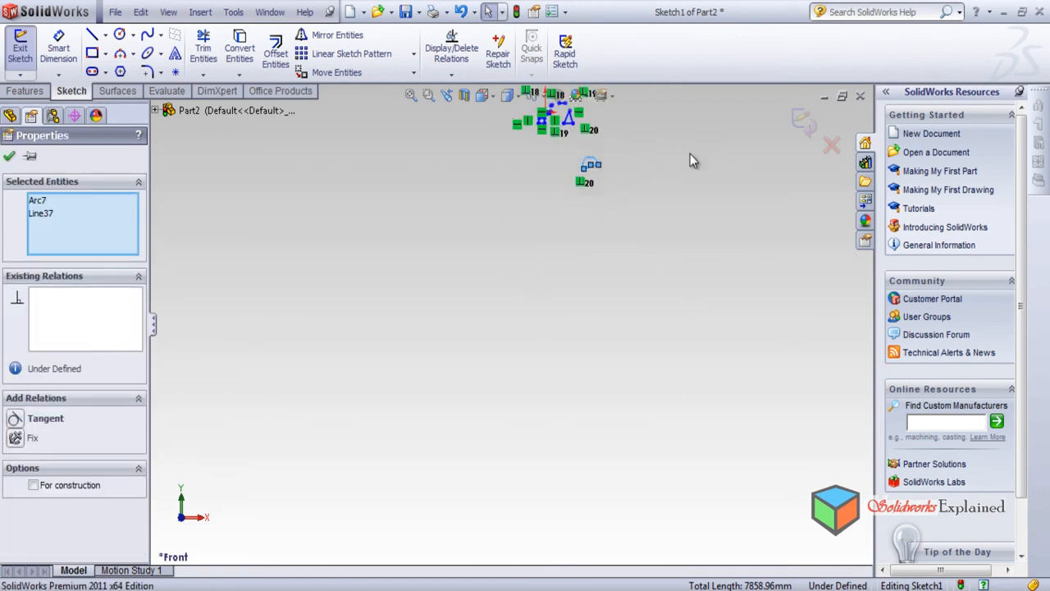
pyautogui.scroll(-2, 326, 201)
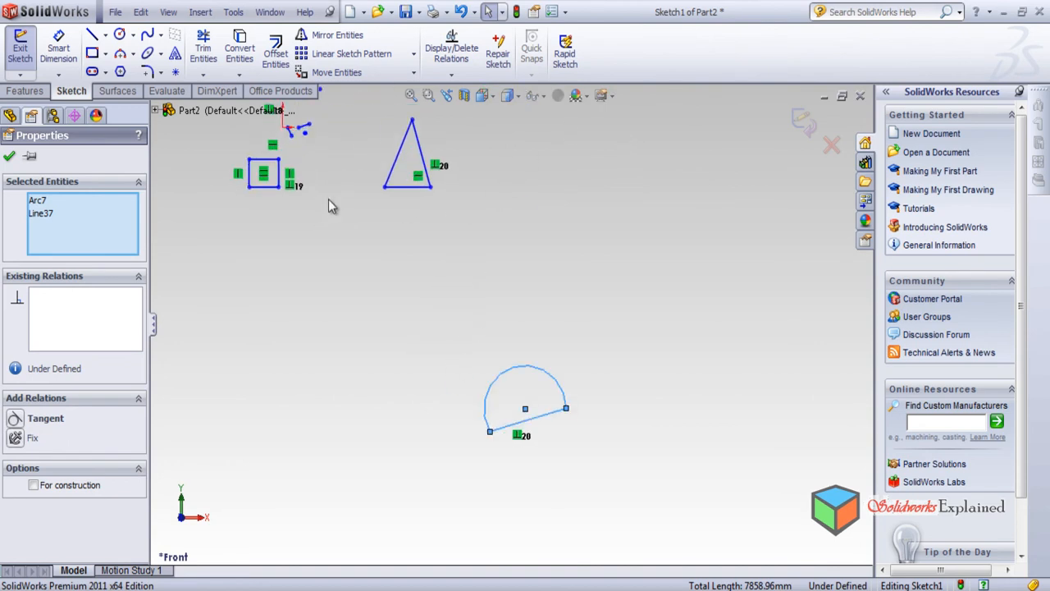
# Compare the orientation of the arc's chord with the triangle side that shares its Perpendicular relation.
pyautogui.click(390, 308)
pyautogui.scroll(-5, 417, 266)
pyautogui.scroll(4, 460, 284)
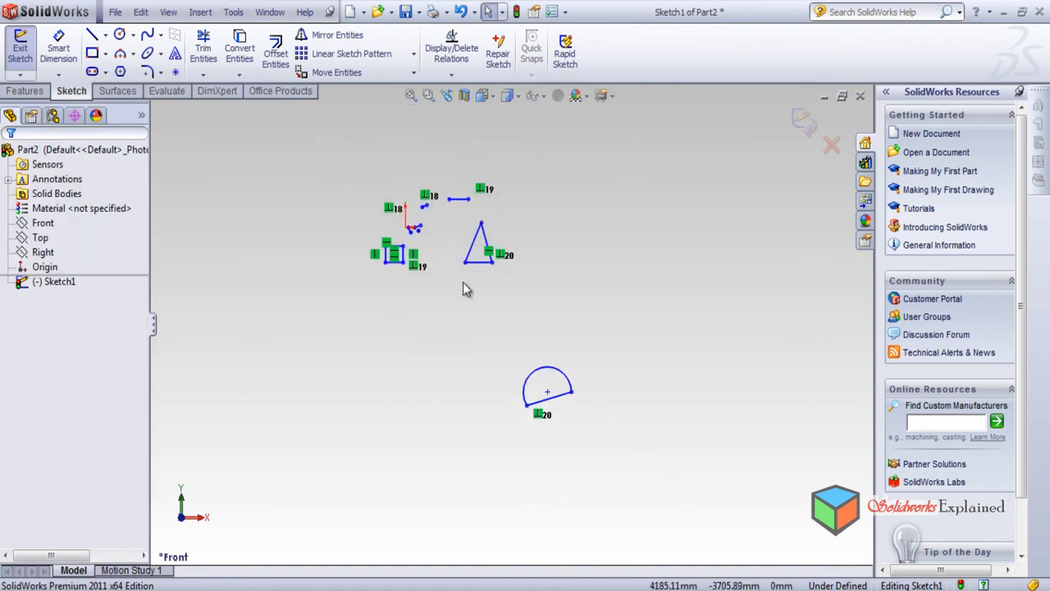
pyautogui.scroll(-3, 484, 344)
pyautogui.scroll(-1, 529, 402)
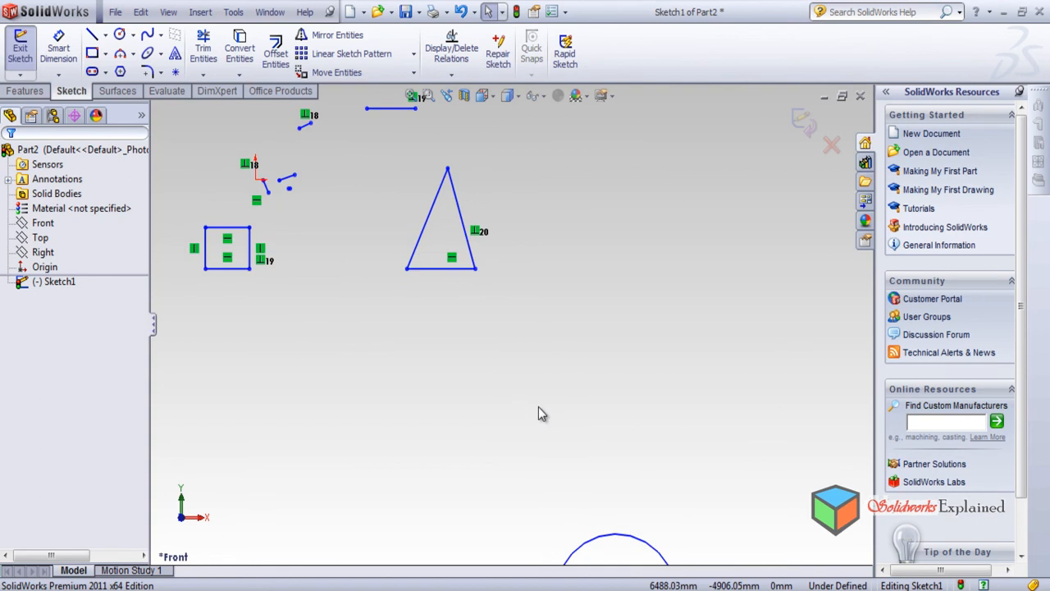
pyautogui.scroll(2, 538, 407)
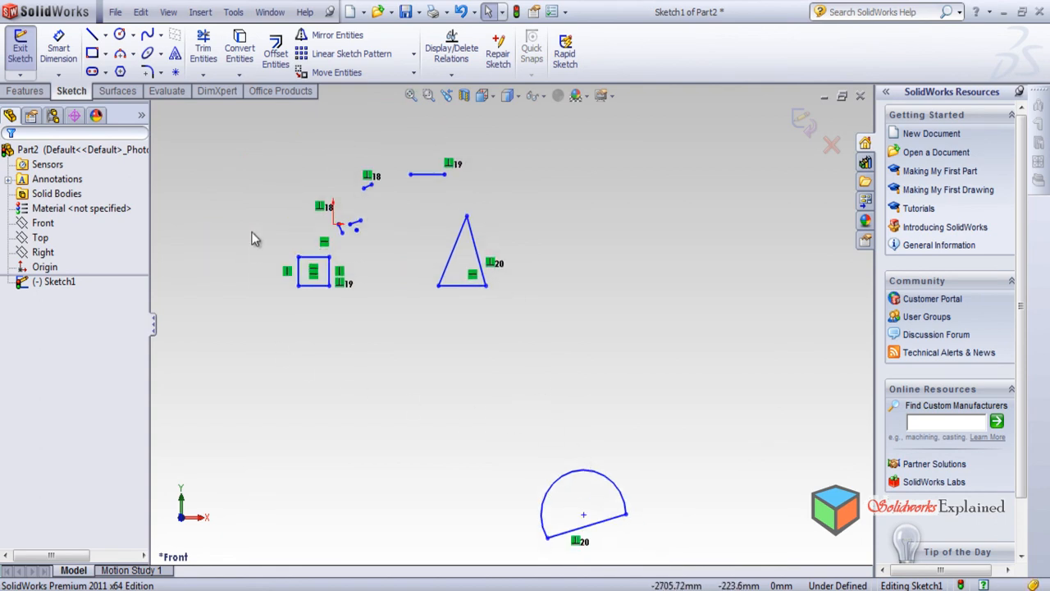
pyautogui.scroll(-5, 255, 234)
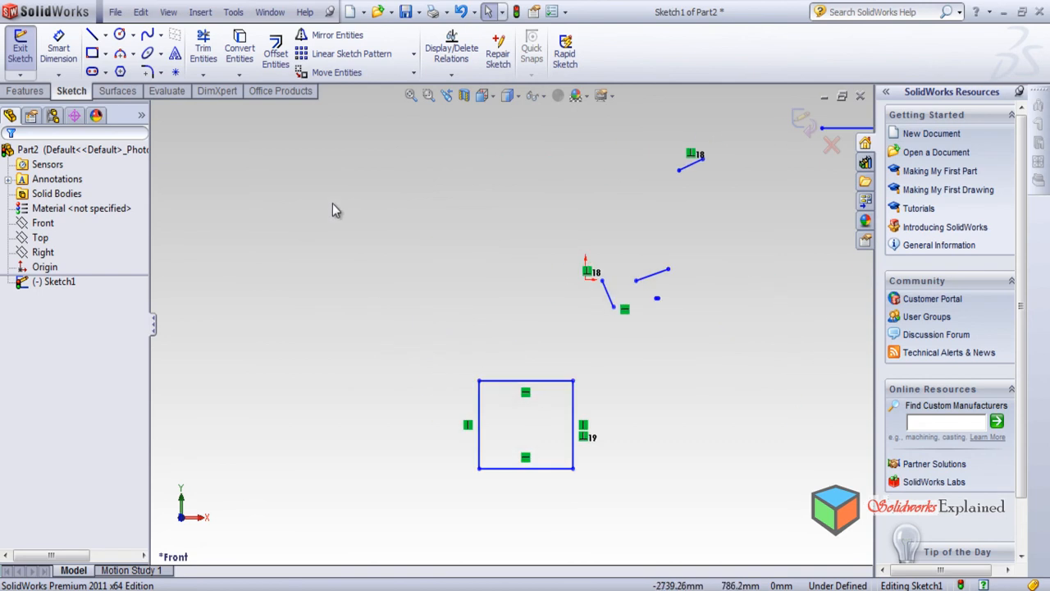
# Delete the rectangle, the triangle and the separate lines and points around the origin.
pyautogui.press('f')
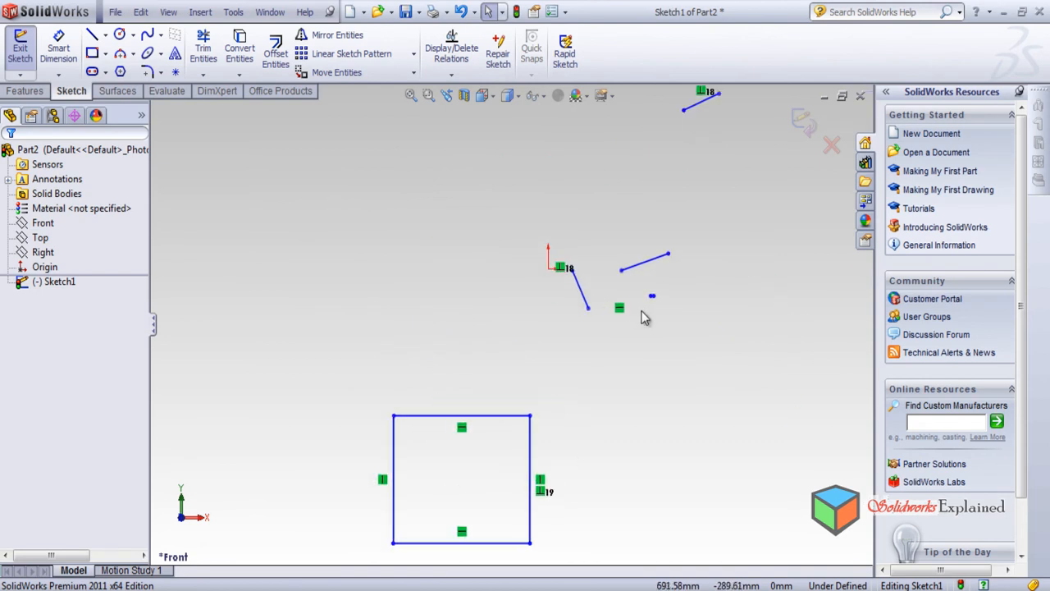
pyautogui.scroll(1, 639, 311)
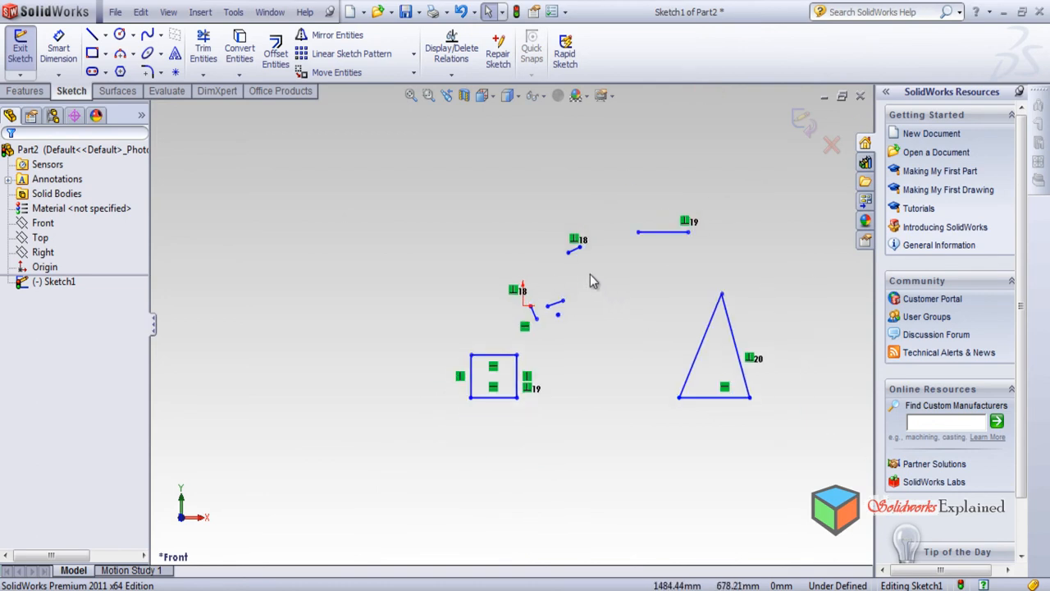
pyautogui.moveTo(402, 157)
pyautogui.mouseDown()
pyautogui.moveTo(809, 502)
pyautogui.moveTo(803, 494)
pyautogui.mouseUp()
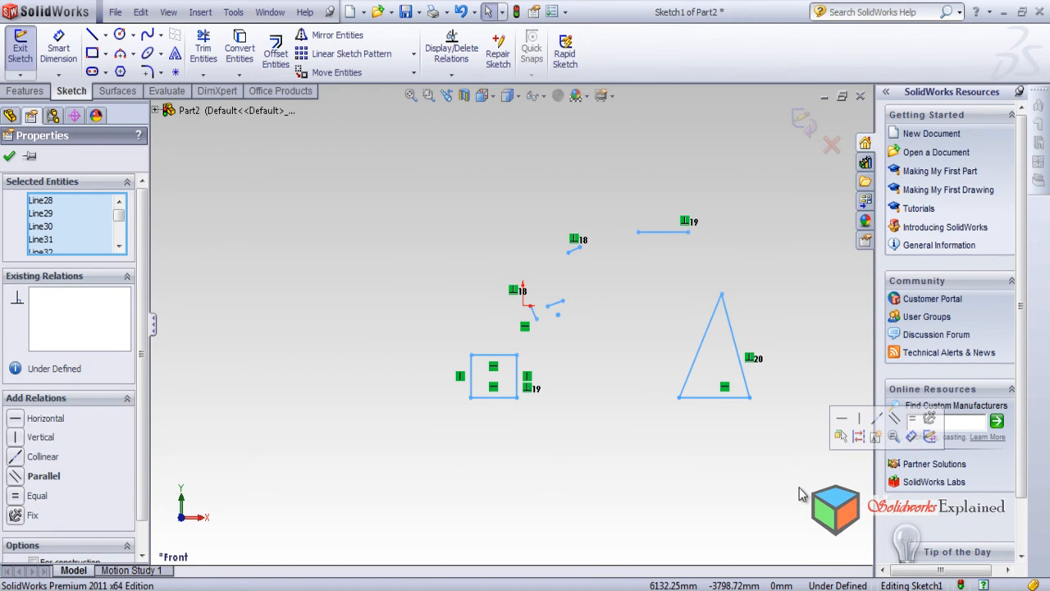
pyautogui.press('Delete')
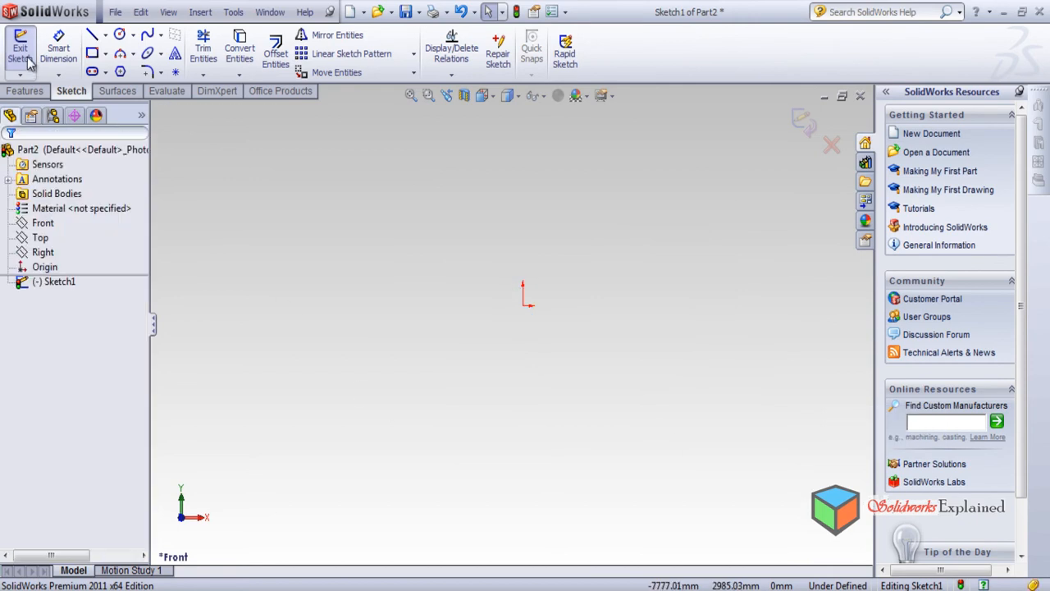
# Sketch a line about 4460 mm long sloping down to the right, to the left of the origin.
pyautogui.click(92, 35)
pyautogui.click(300, 231)
pyautogui.click(412, 413)
pyautogui.rightClick(263, 284)
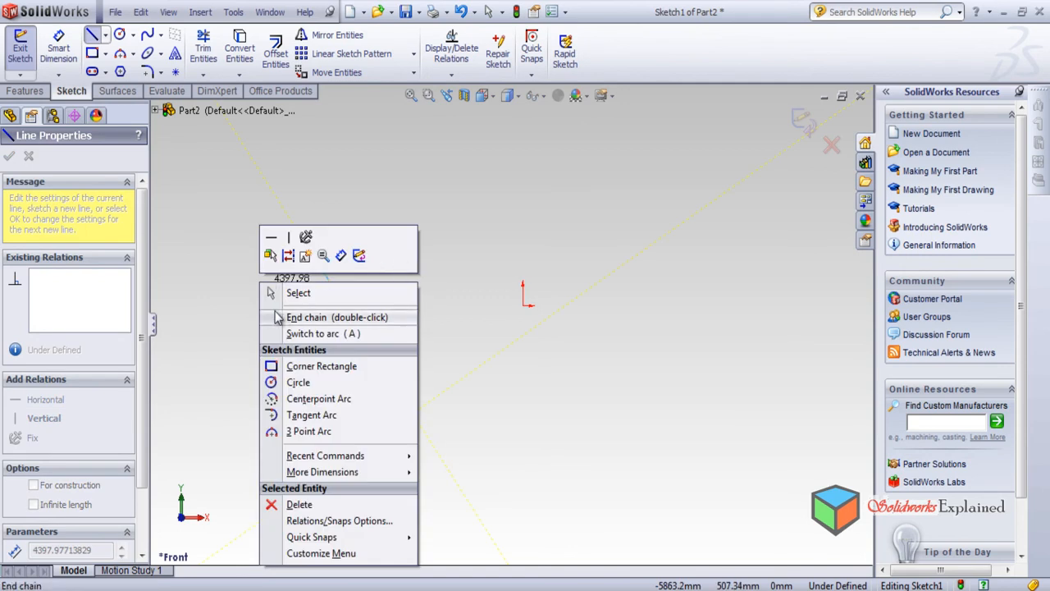
pyautogui.click(317, 316)
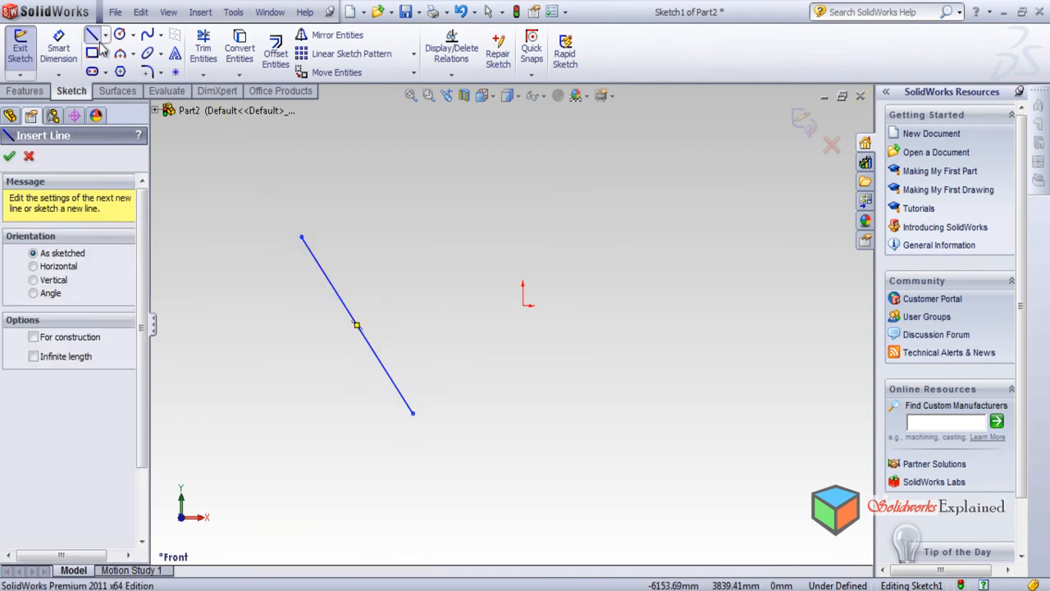
# Sketch a separate vertical line to the right of the origin and finish the Line tool.
pyautogui.click(688, 249)
pyautogui.click(687, 448)
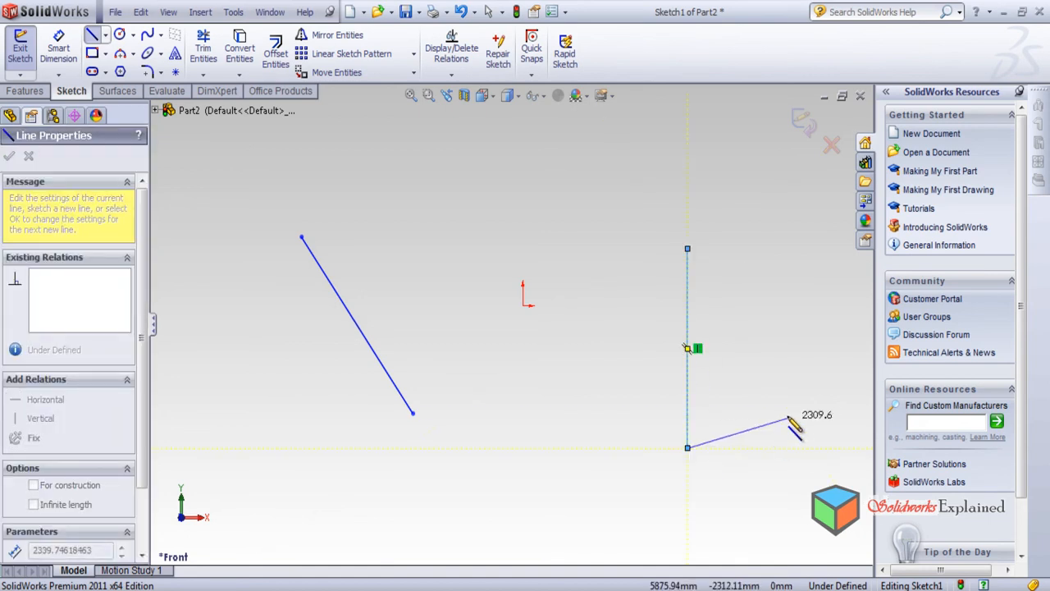
pyautogui.rightClick(786, 420)
pyautogui.click(828, 357)
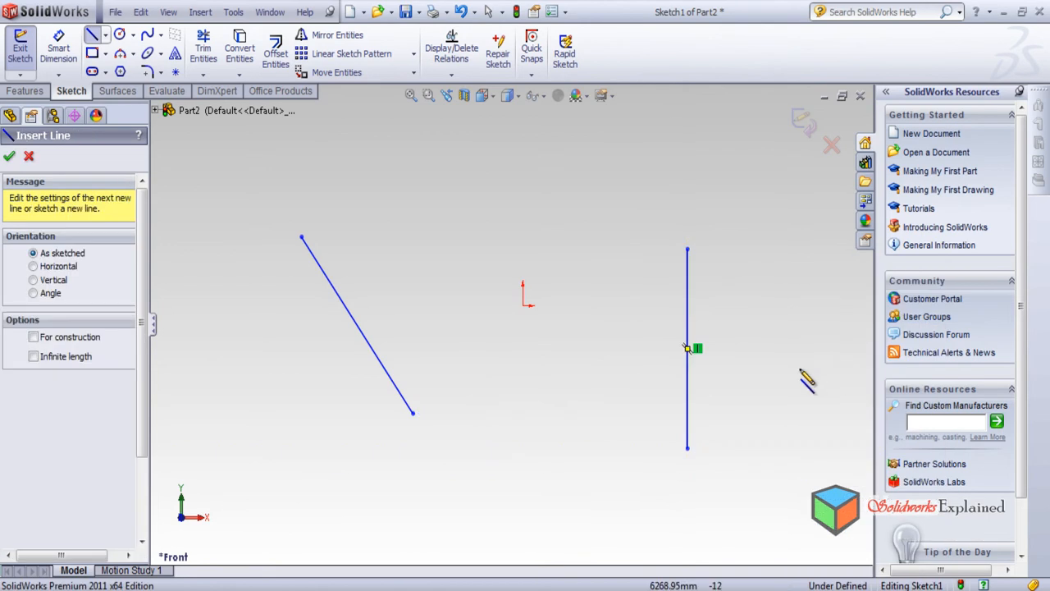
pyautogui.click(9, 156)
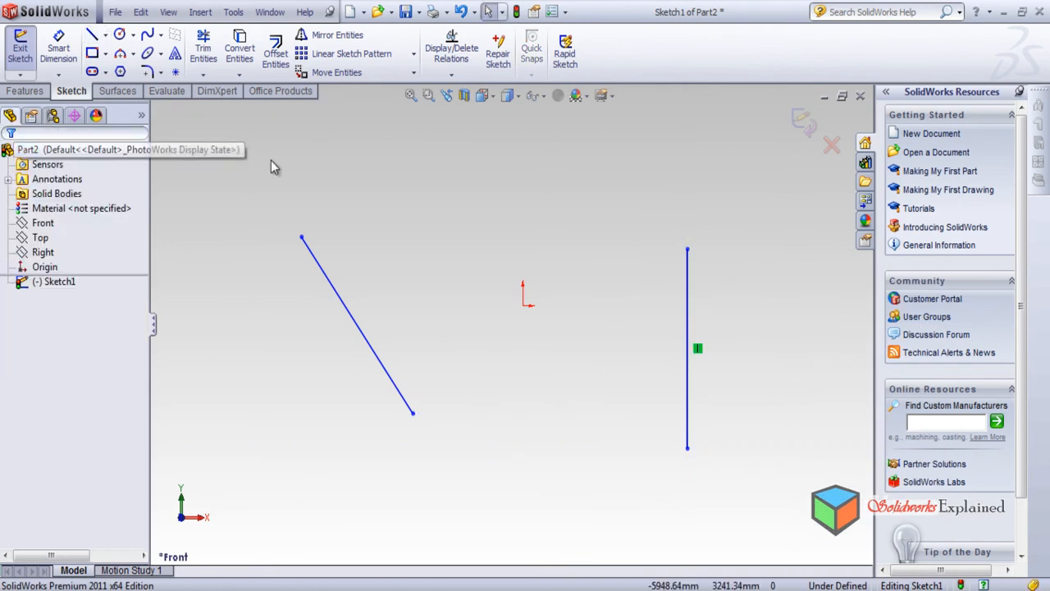
# Add a Parallel relation between the sloping line and the vertical line, then accept it.
pyautogui.click(456, 75)
pyautogui.click(462, 107)
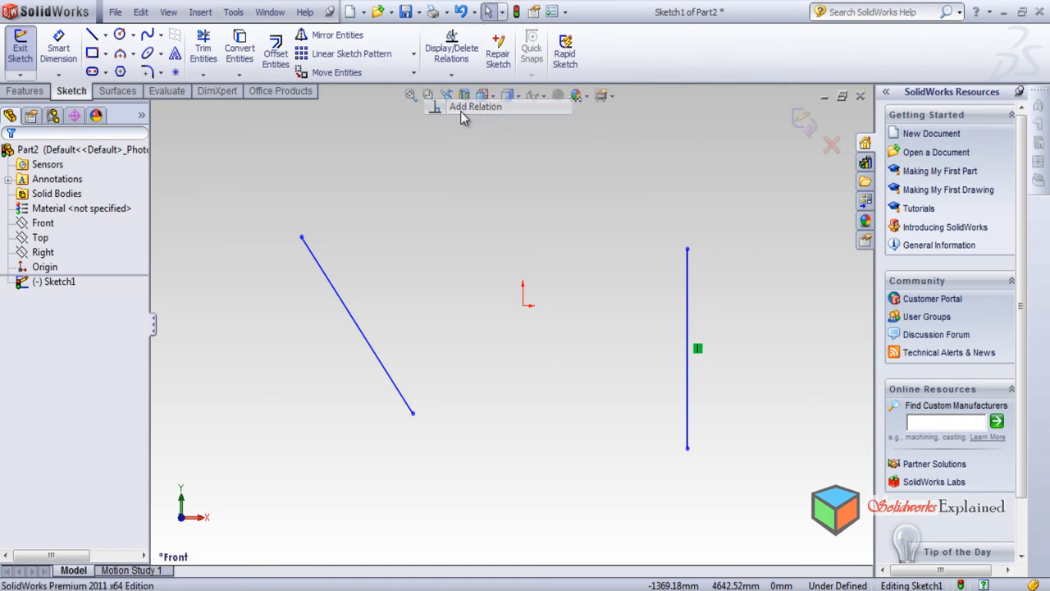
pyautogui.click(371, 352)
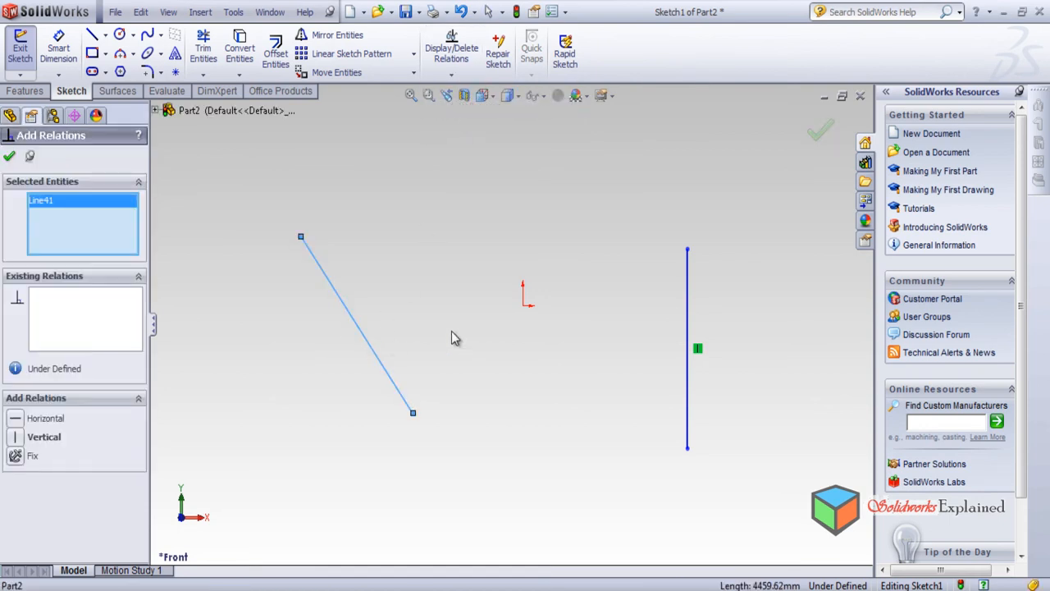
pyautogui.click(690, 400)
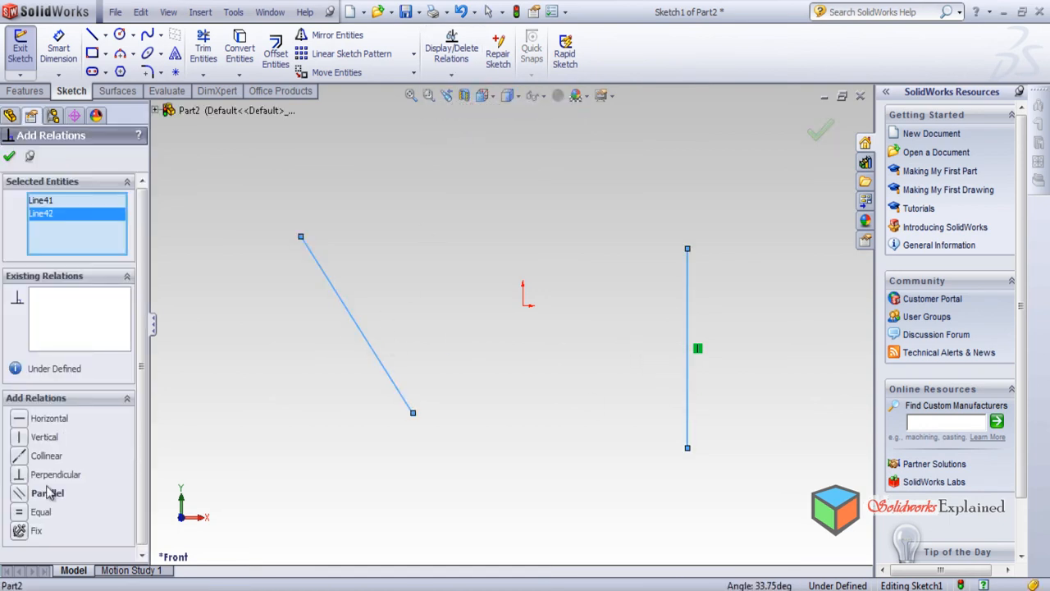
pyautogui.click(22, 496)
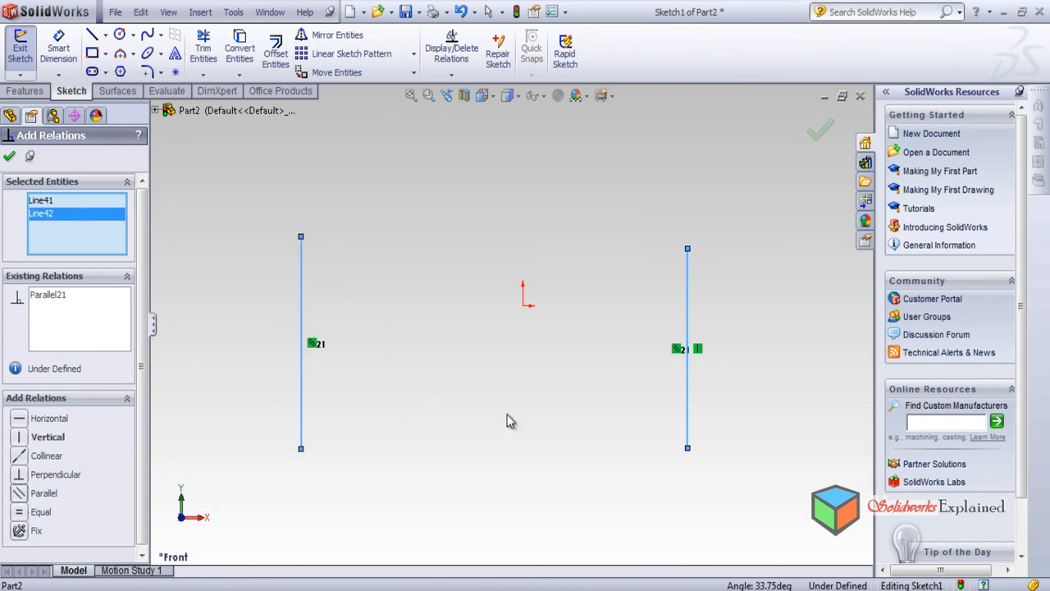
pyautogui.click(9, 155)
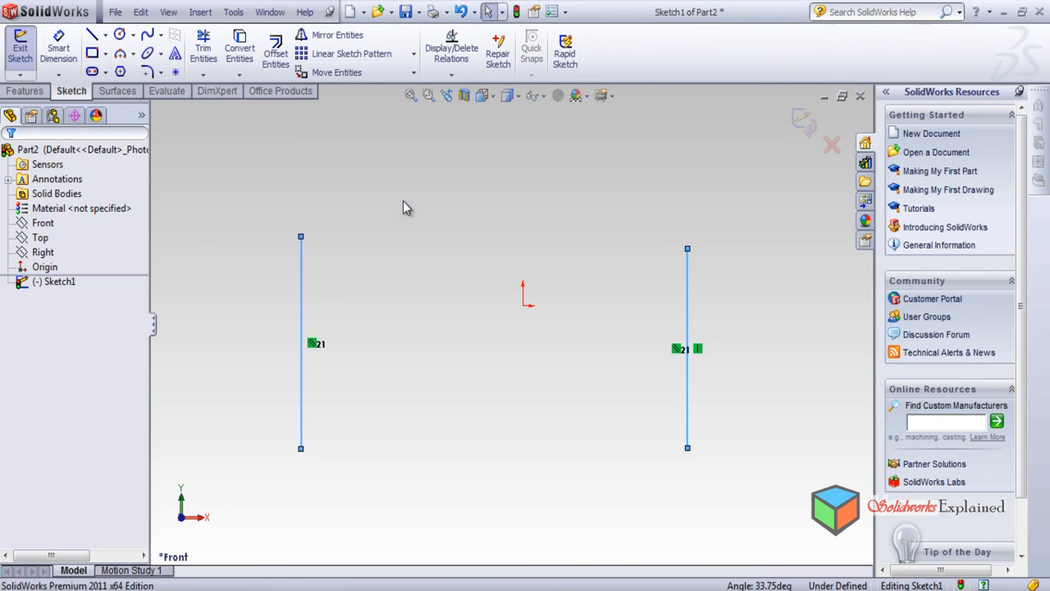
pyautogui.click(411, 223)
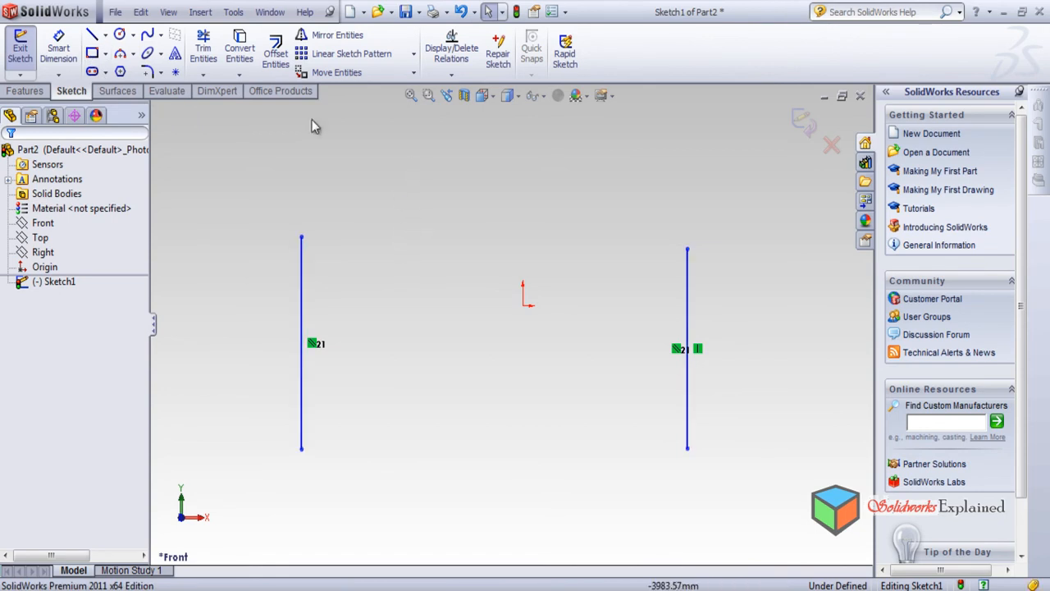
# Sketch a square about 2680 mm wide between the two vertical lines and a separate line sloping about 29° below it.
pyautogui.click(92, 53)
pyautogui.moveTo(382, 202)
pyautogui.mouseDown()
pyautogui.moveTo(457, 298)
pyautogui.moveTo(503, 321)
pyautogui.mouseUp()
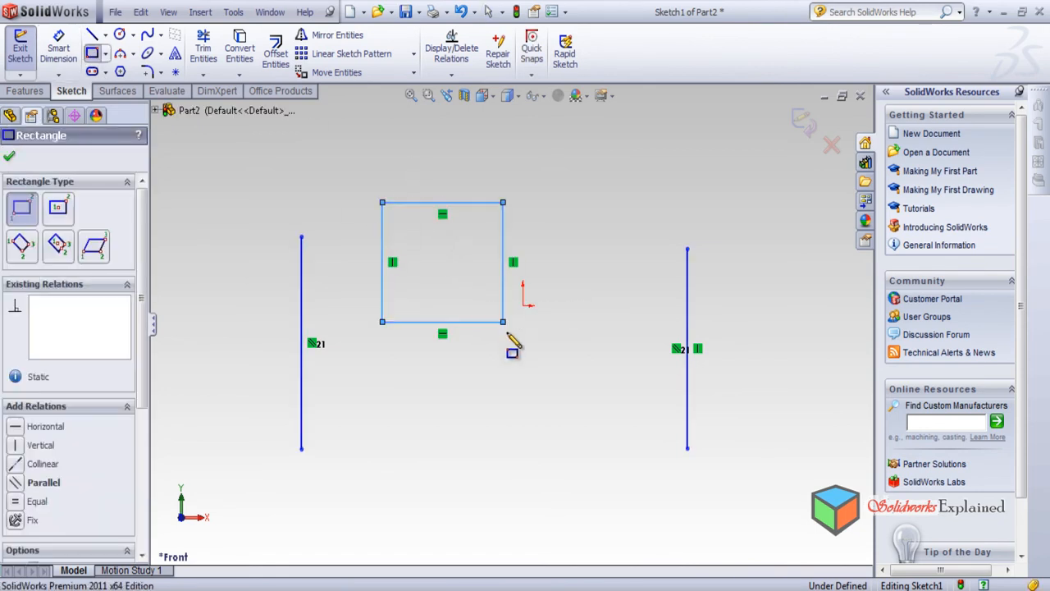
pyautogui.click(92, 34)
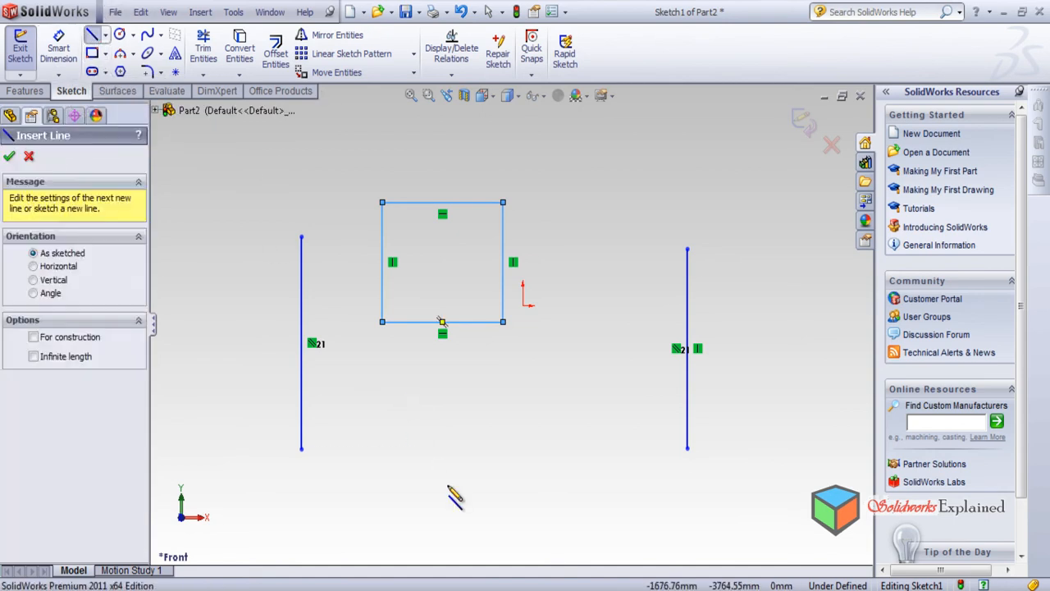
pyautogui.click(448, 485)
pyautogui.click(556, 417)
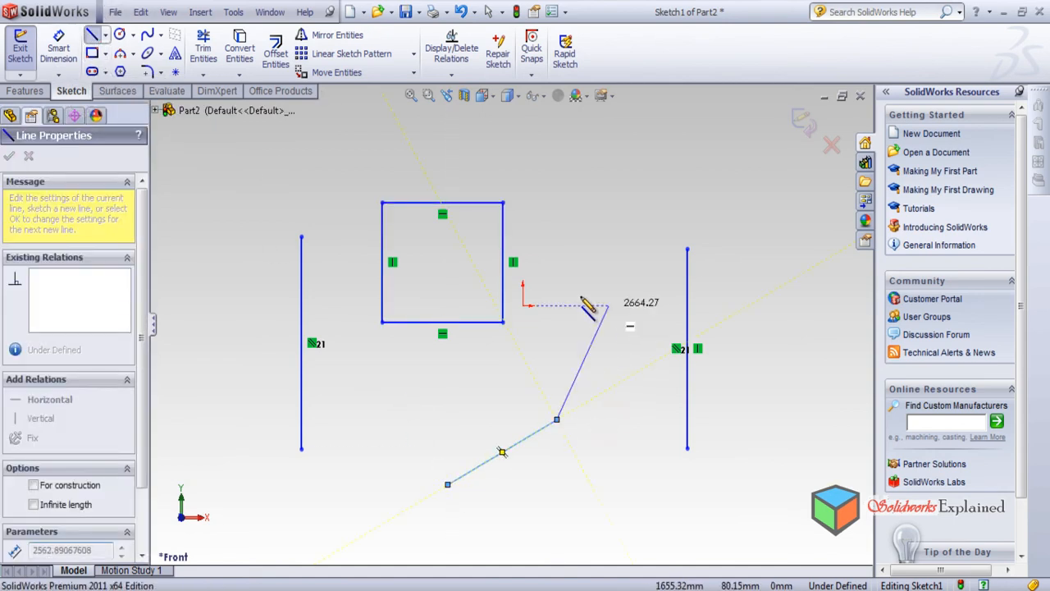
pyautogui.rightClick(492, 201)
pyautogui.click(558, 226)
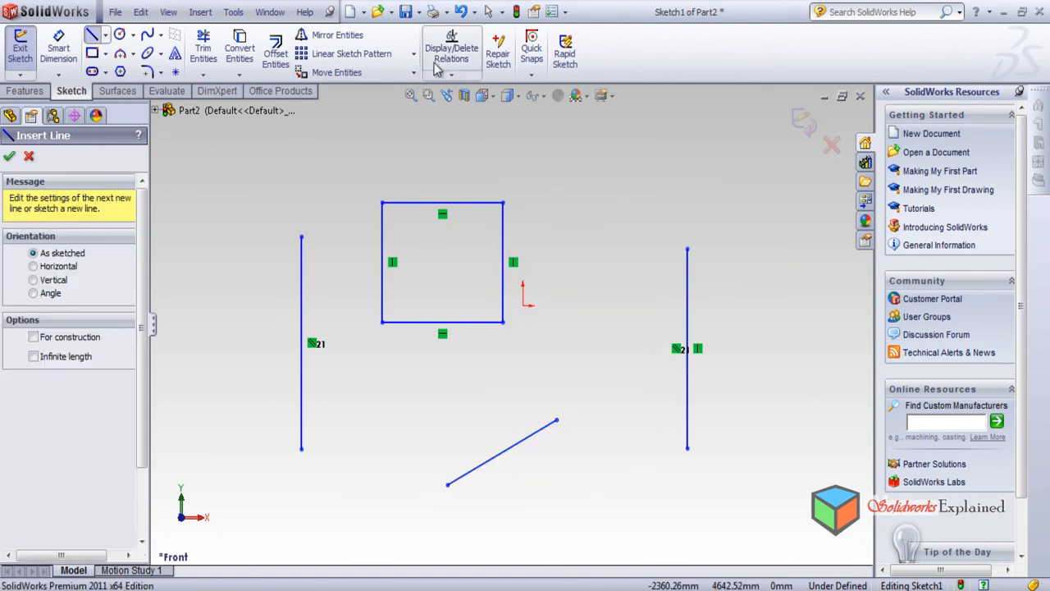
# Add a Parallel relation between the square's upper edge and the sloping line below it, then accept it.
pyautogui.click(451, 74)
pyautogui.click(471, 106)
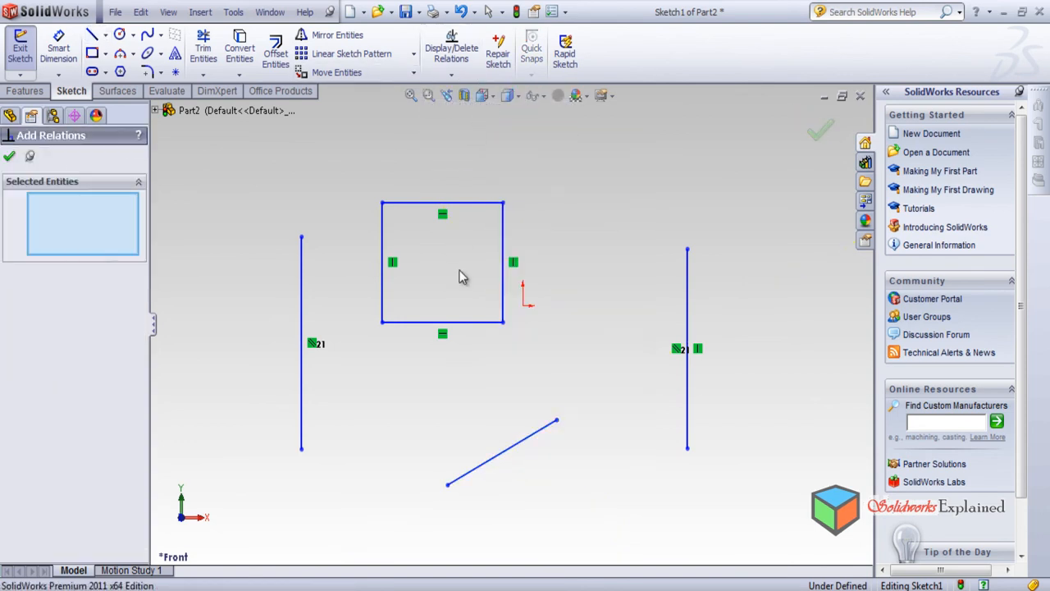
pyautogui.click(464, 202)
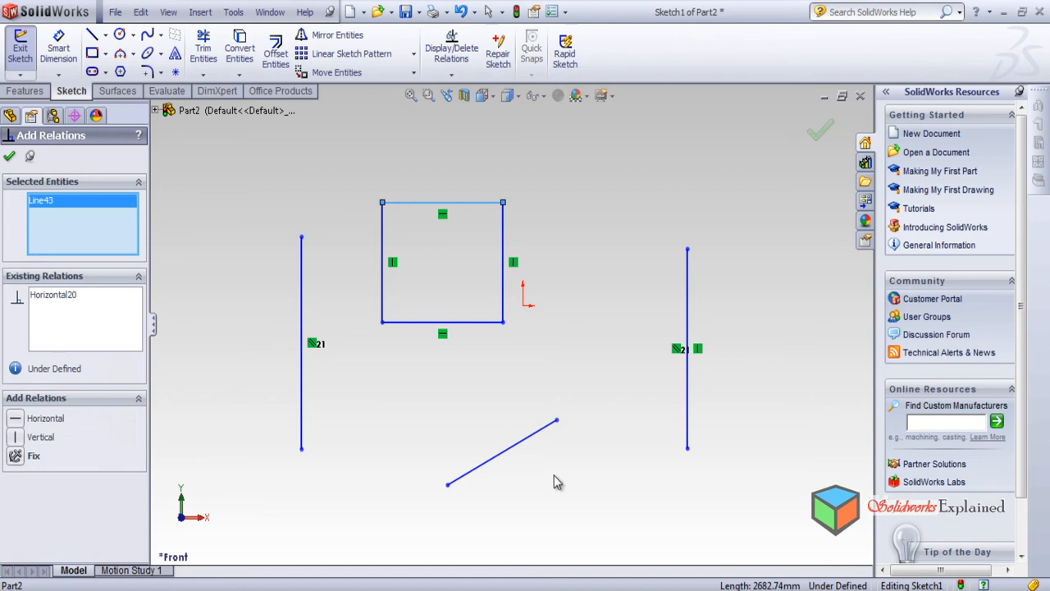
pyautogui.click(503, 461)
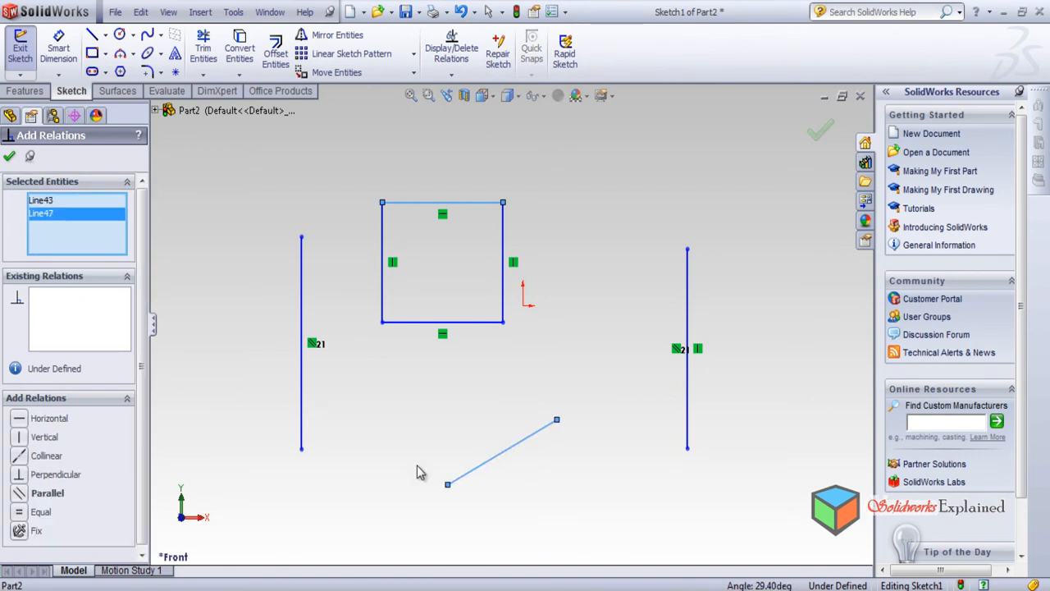
pyautogui.click(41, 493)
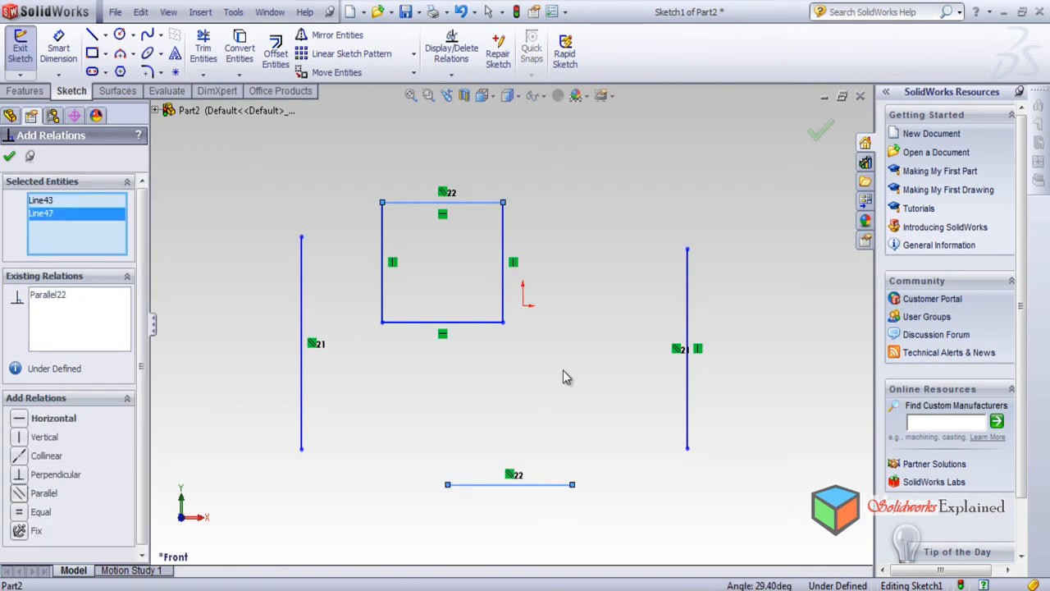
pyautogui.click(9, 155)
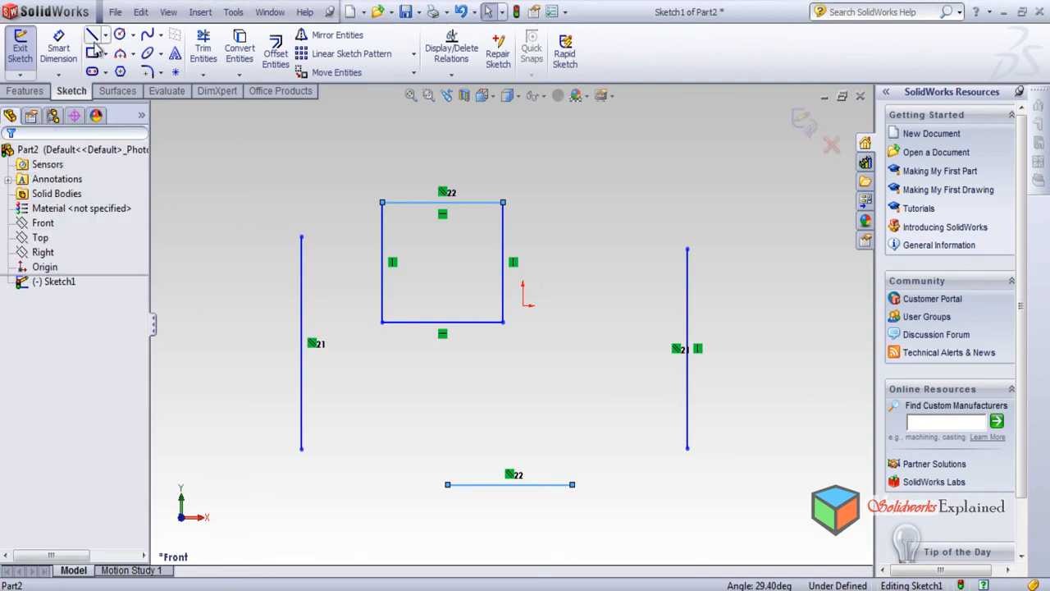
# Sketch a steep line about 4360 mm long below the square, to the left of the existing arc with chord.
pyautogui.scroll(-2, 430, 433)
pyautogui.scroll(7, 432, 430)
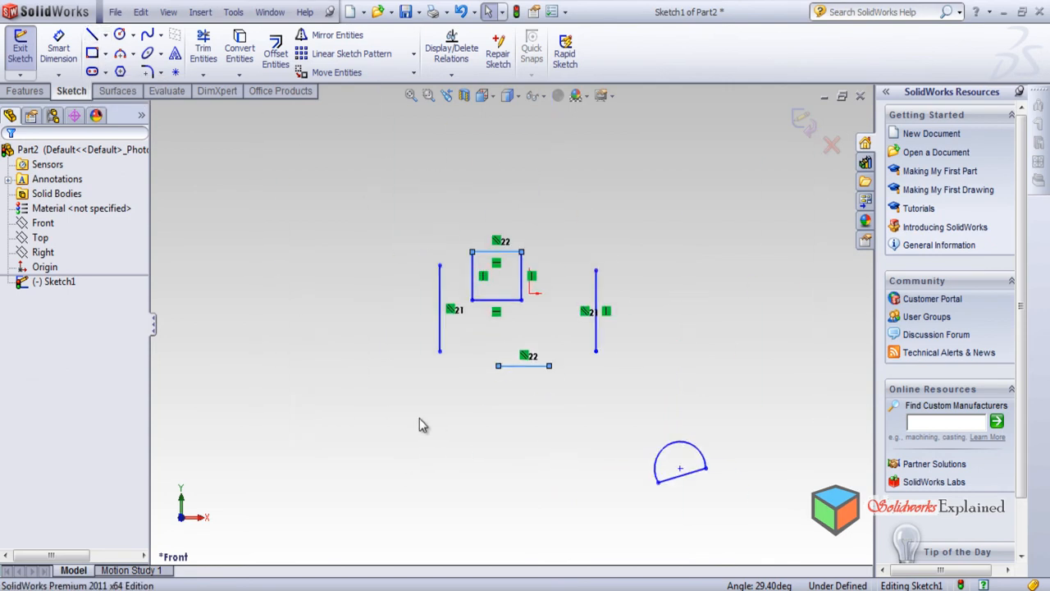
pyautogui.scroll(2, 332, 425)
pyautogui.scroll(-2, 233, 386)
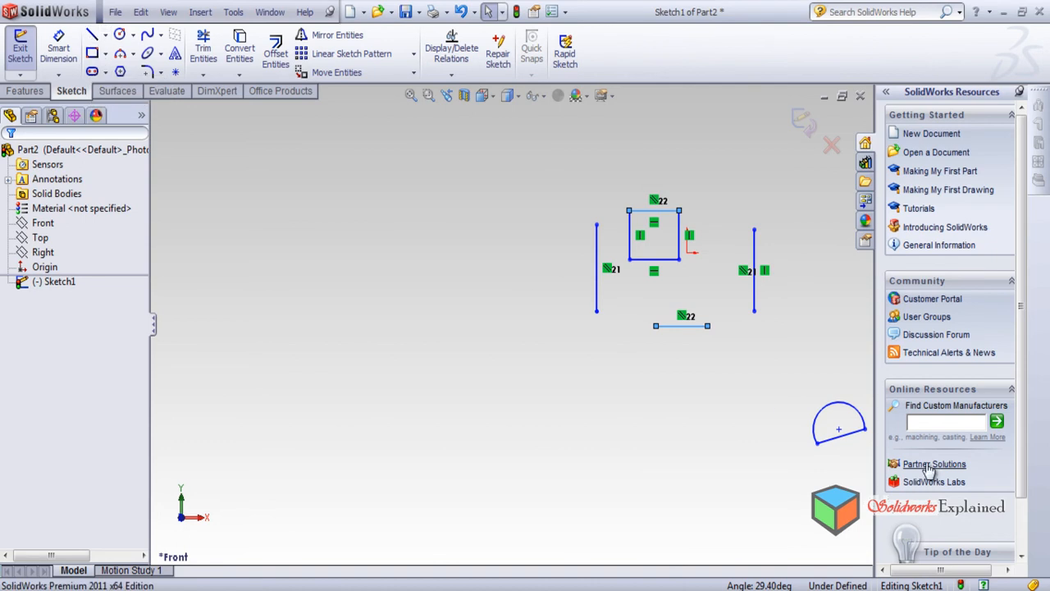
pyautogui.scroll(-1, 734, 419)
pyautogui.scroll(2, 796, 427)
pyautogui.scroll(-1, 671, 378)
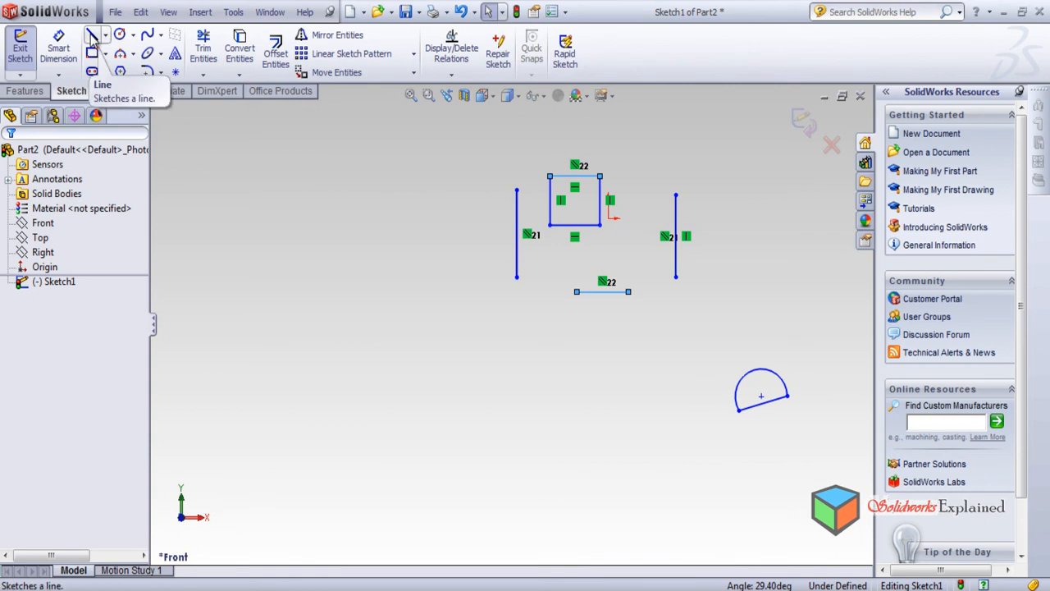
pyautogui.click(408, 391)
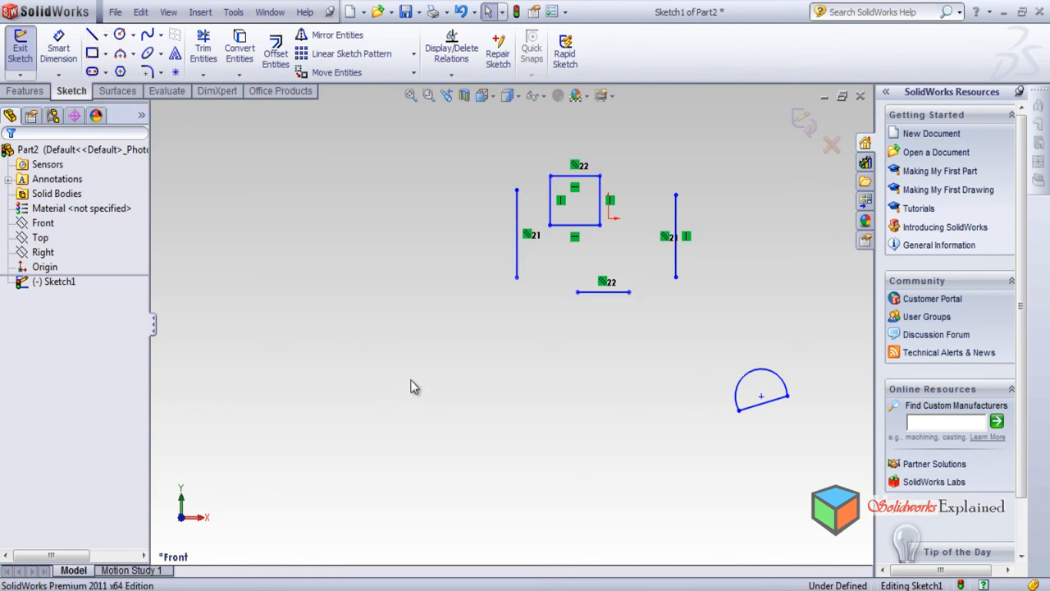
pyautogui.click(92, 34)
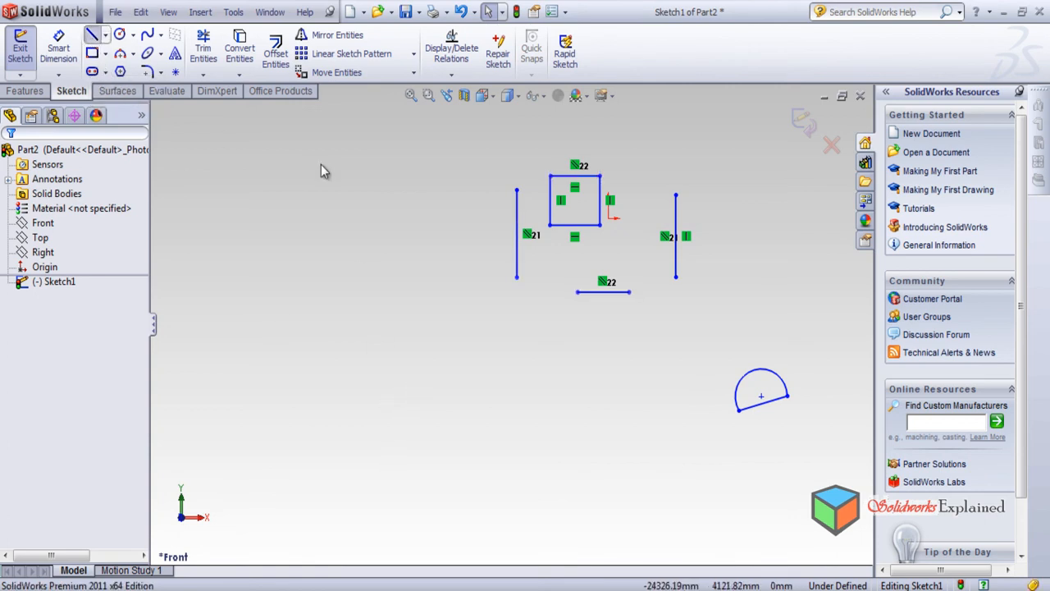
pyautogui.click(527, 379)
pyautogui.click(504, 460)
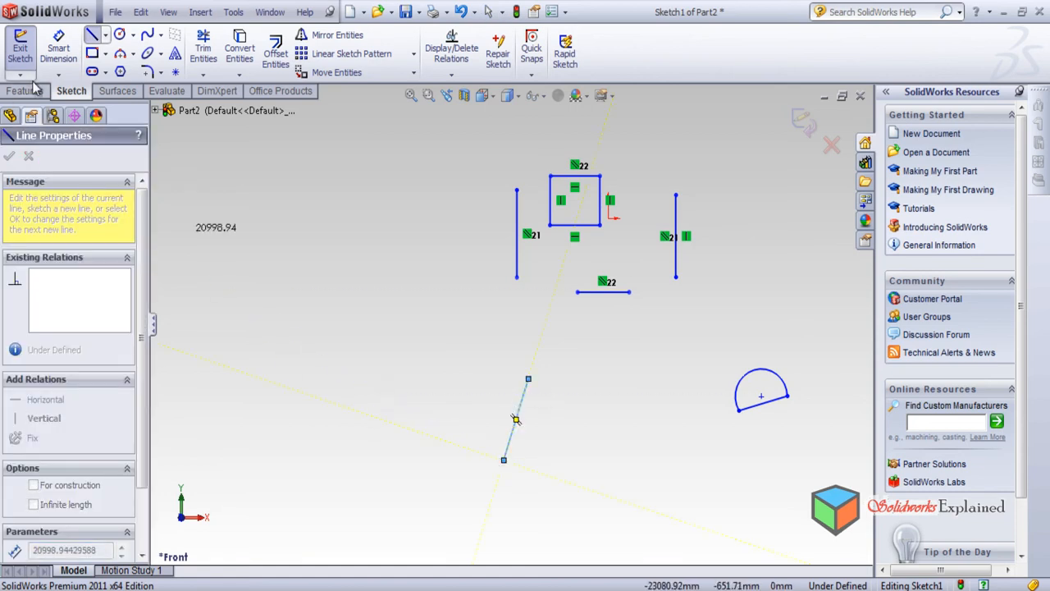
# Sketch a three-point arc joining the steep line's two endpoints and bulging to its right, then finish the arc command.
pyautogui.click(119, 53)
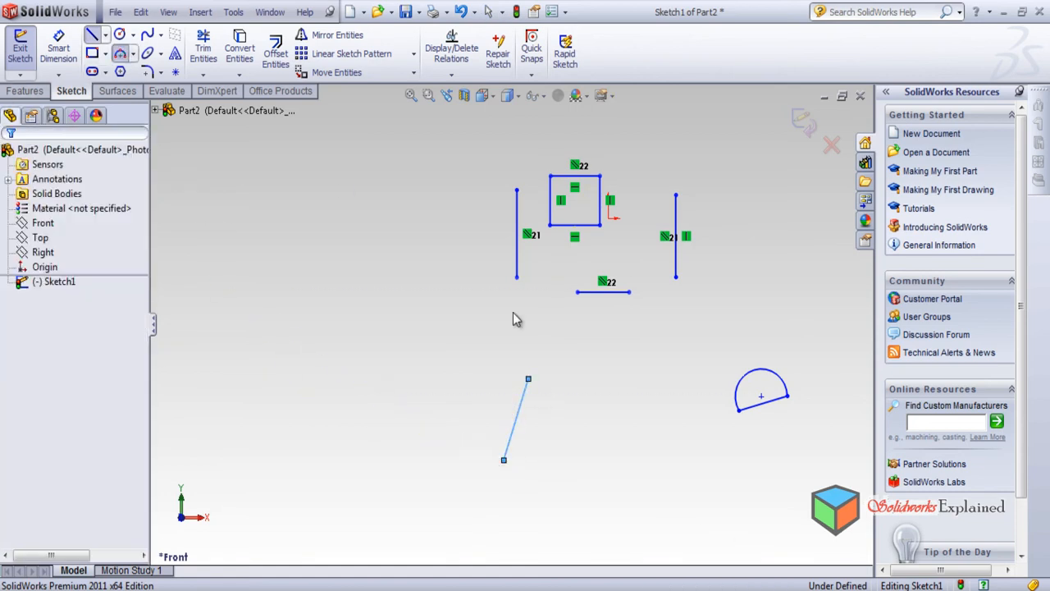
pyautogui.click(528, 380)
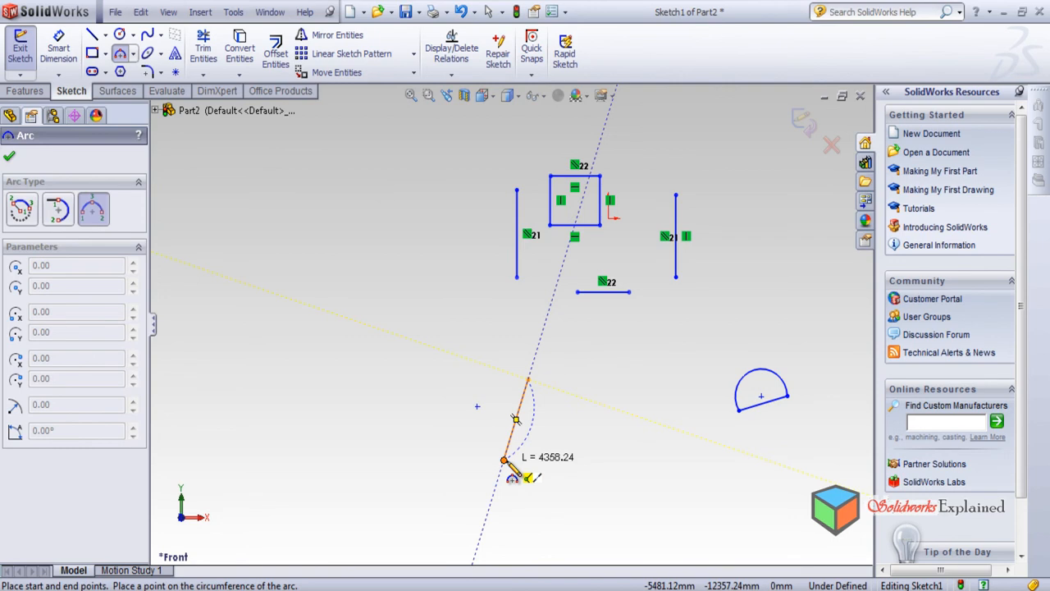
pyautogui.click(504, 460)
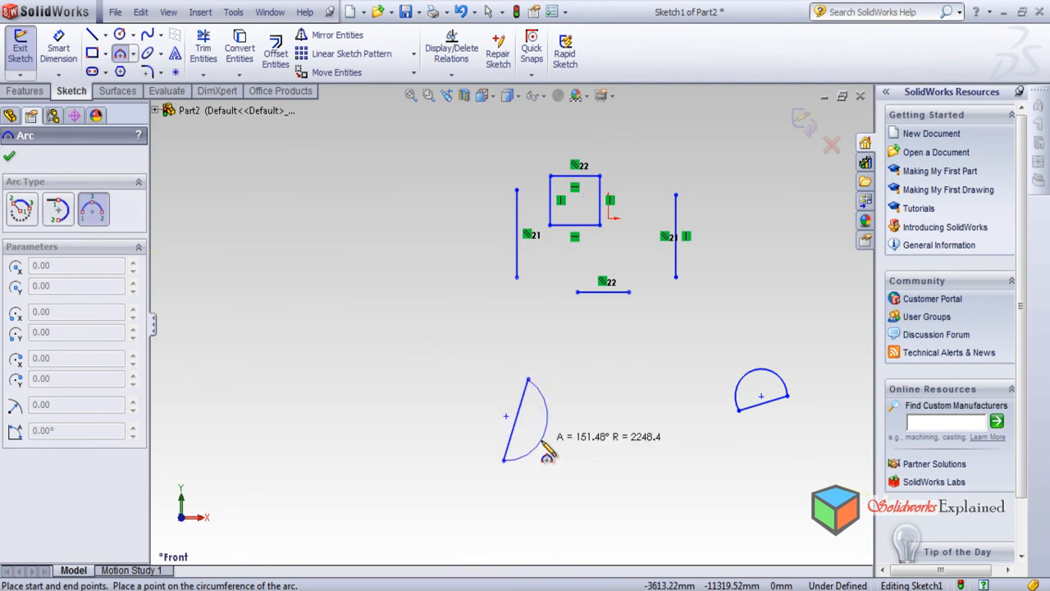
pyautogui.click(534, 417)
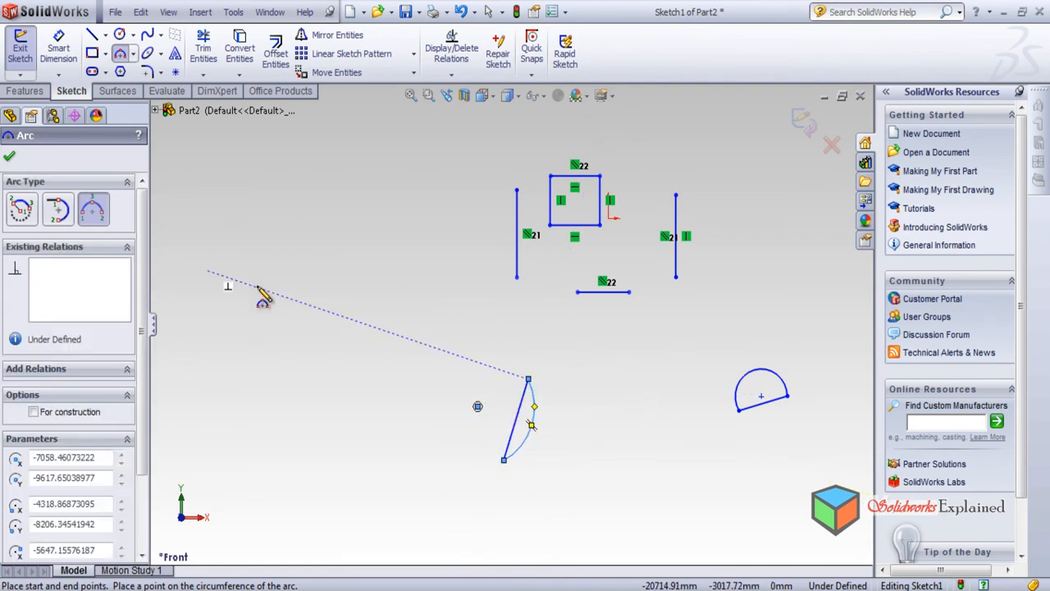
pyautogui.press('Escape')
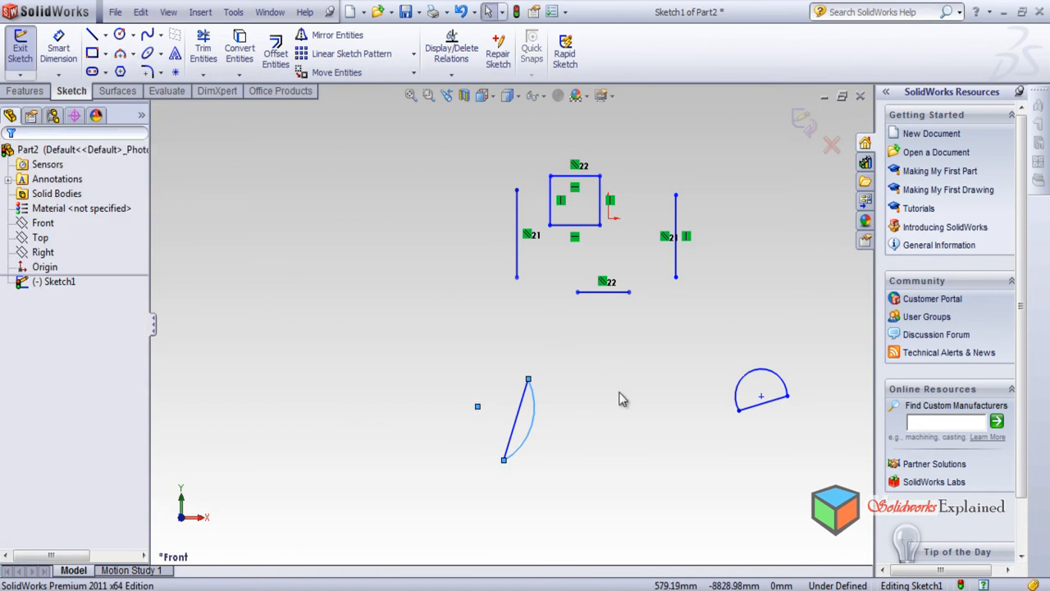
# Add a Parallel relation between the existing arc's chord and the new arc's chord, then accept it.
pyautogui.click(450, 75)
pyautogui.click(476, 105)
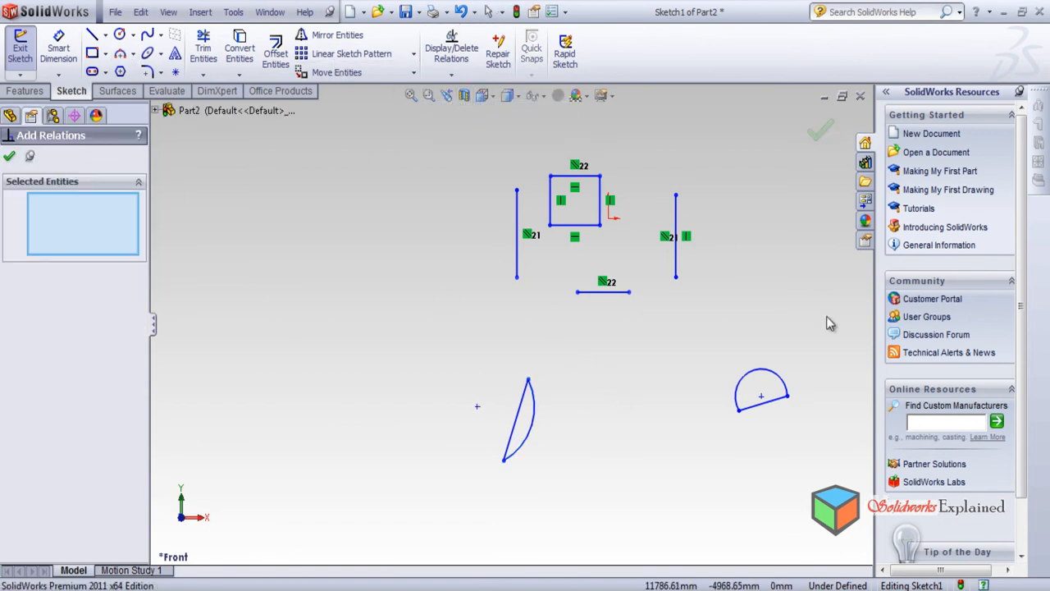
pyautogui.click(768, 411)
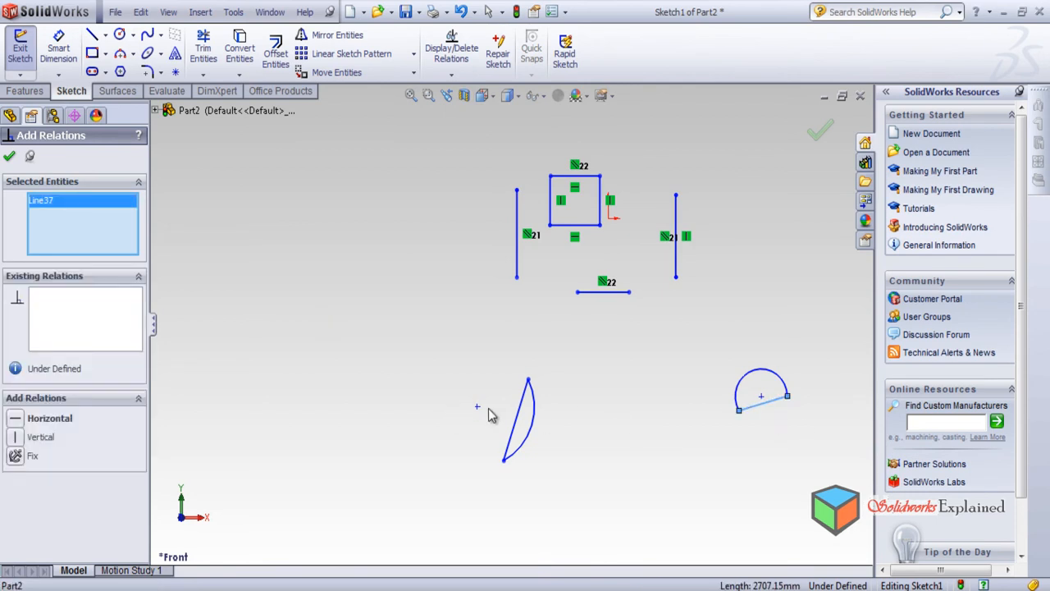
pyautogui.click(514, 433)
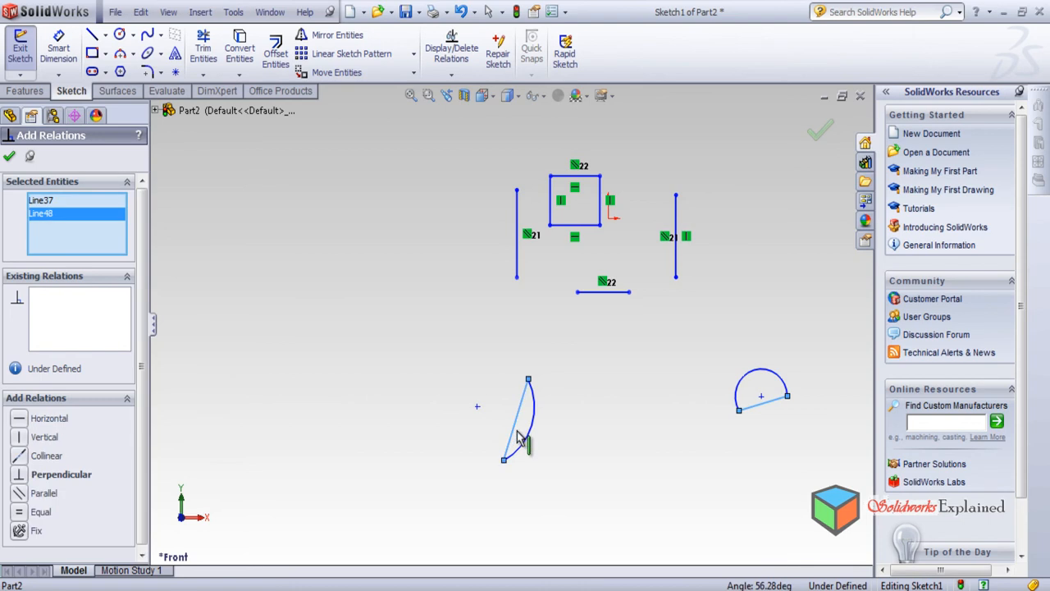
pyautogui.click(22, 495)
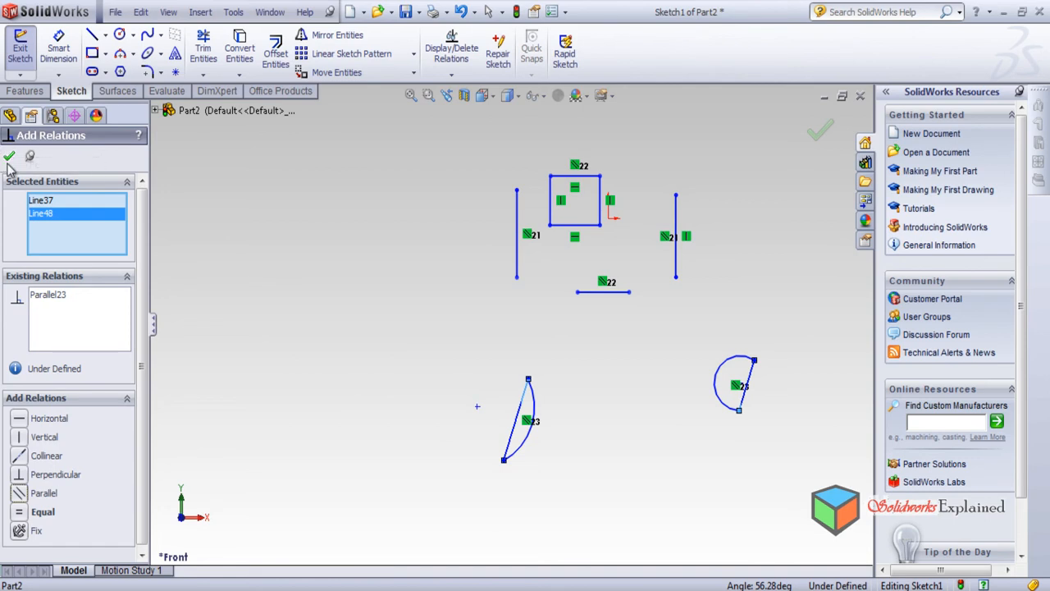
pyautogui.click(9, 156)
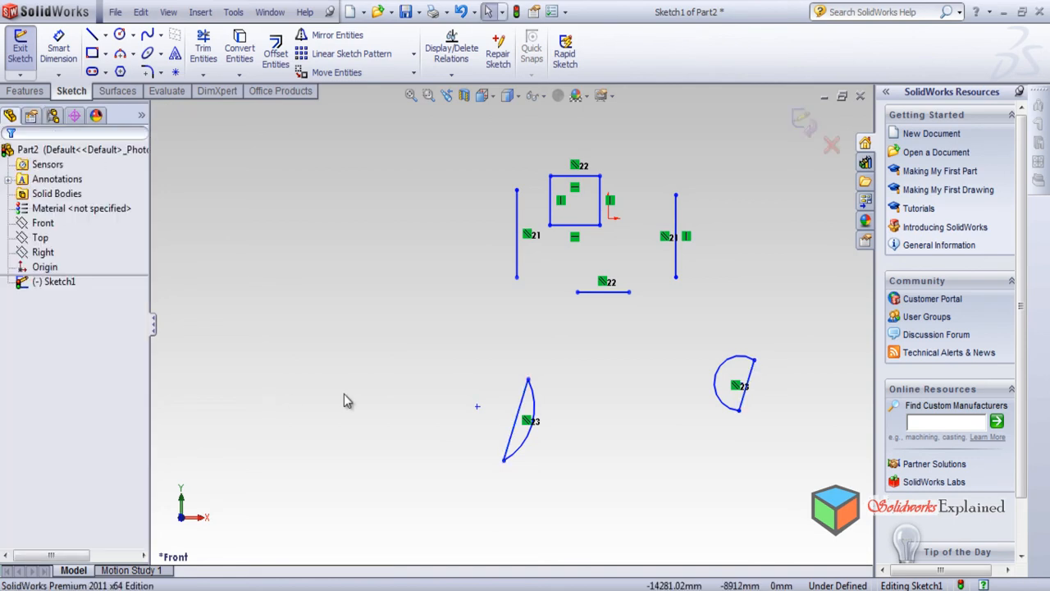
# Sketch a horizontal line to the left of the new arc and end the line chain.
pyautogui.click(92, 35)
pyautogui.moveTo(405, 411); pyautogui.dragTo(409, 392)
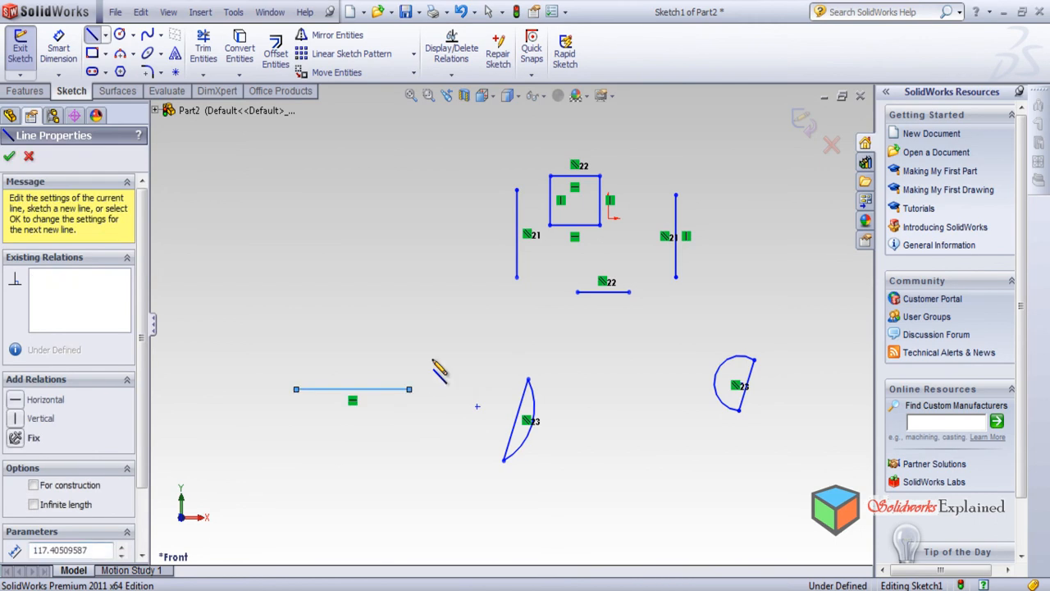
pyautogui.rightClick(403, 238)
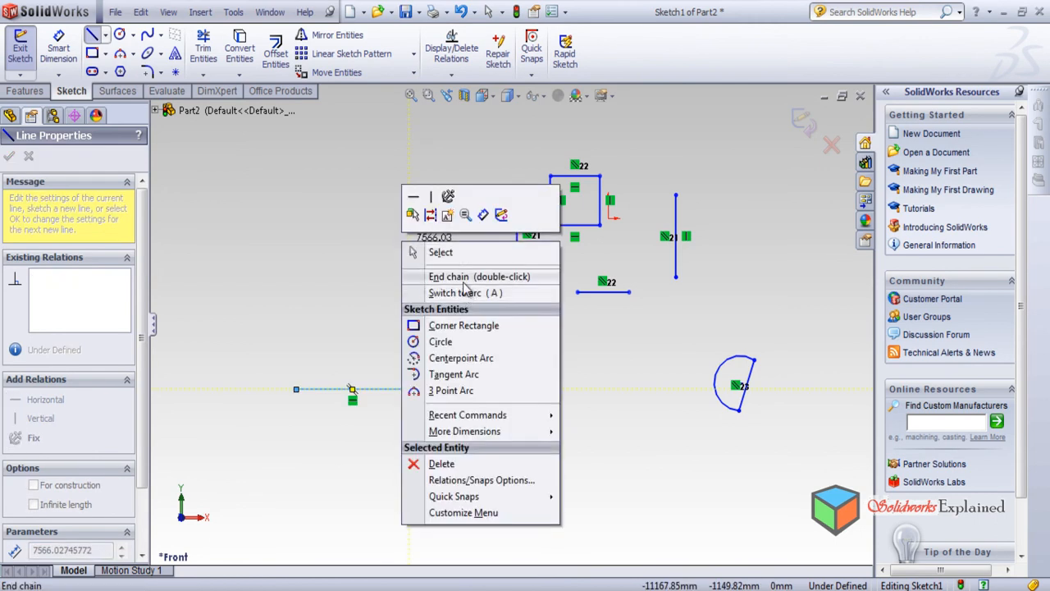
pyautogui.click(464, 280)
# Add a Parallel relation between the new arc's steep chord and the horizontal line beside it, then close the relations command.
pyautogui.click(452, 75)
pyautogui.click(458, 106)
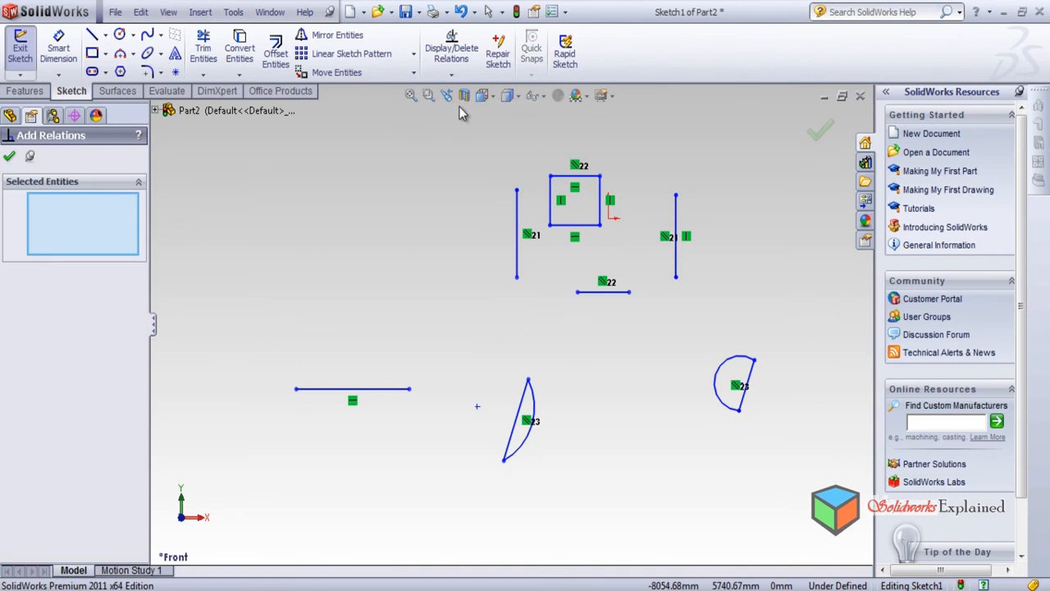
pyautogui.click(515, 430)
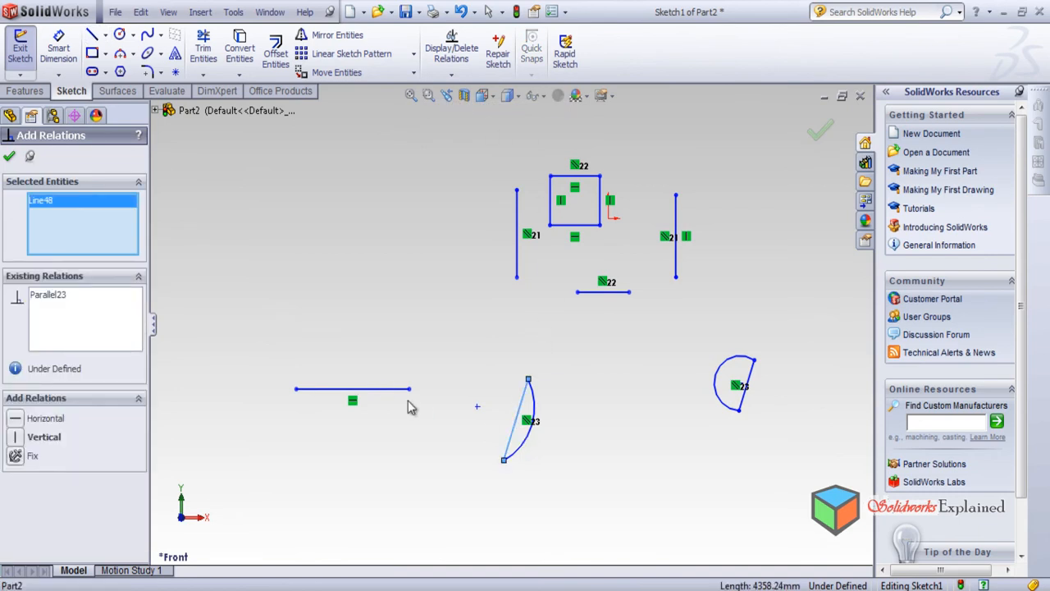
pyautogui.click(378, 390)
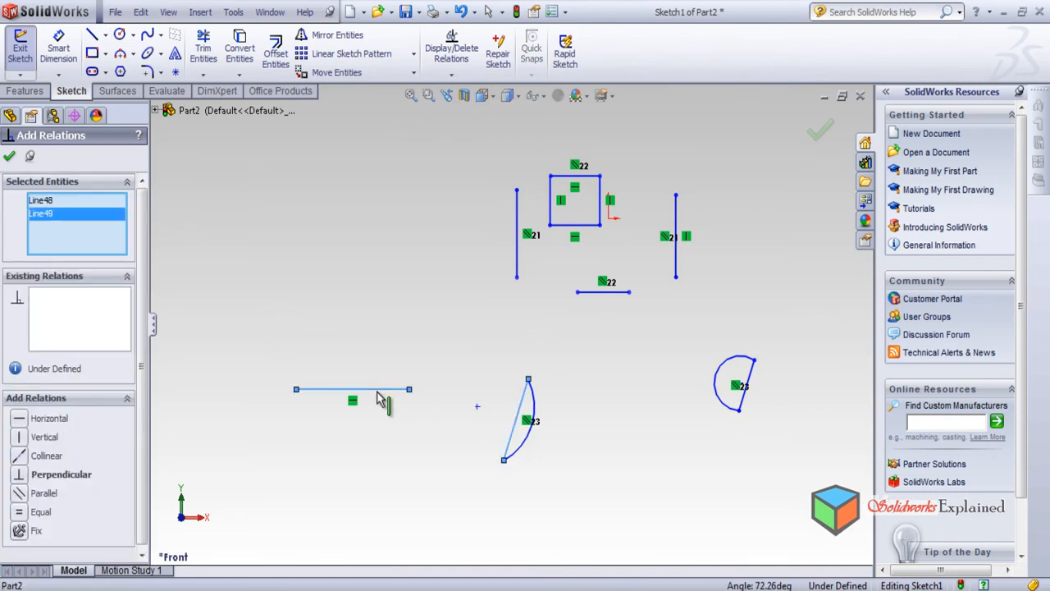
pyautogui.click(25, 493)
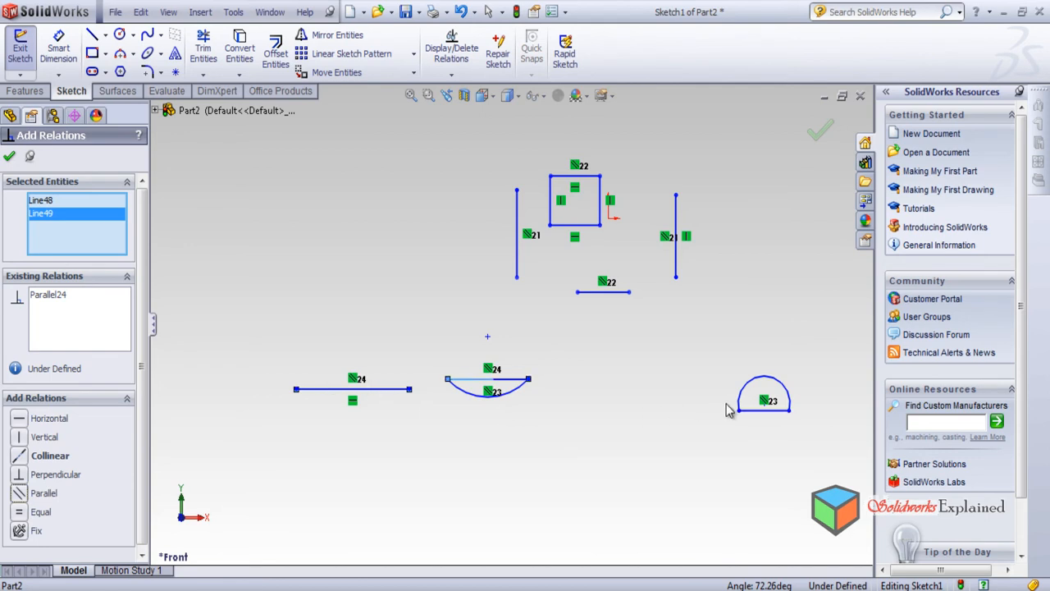
pyautogui.press('Escape')
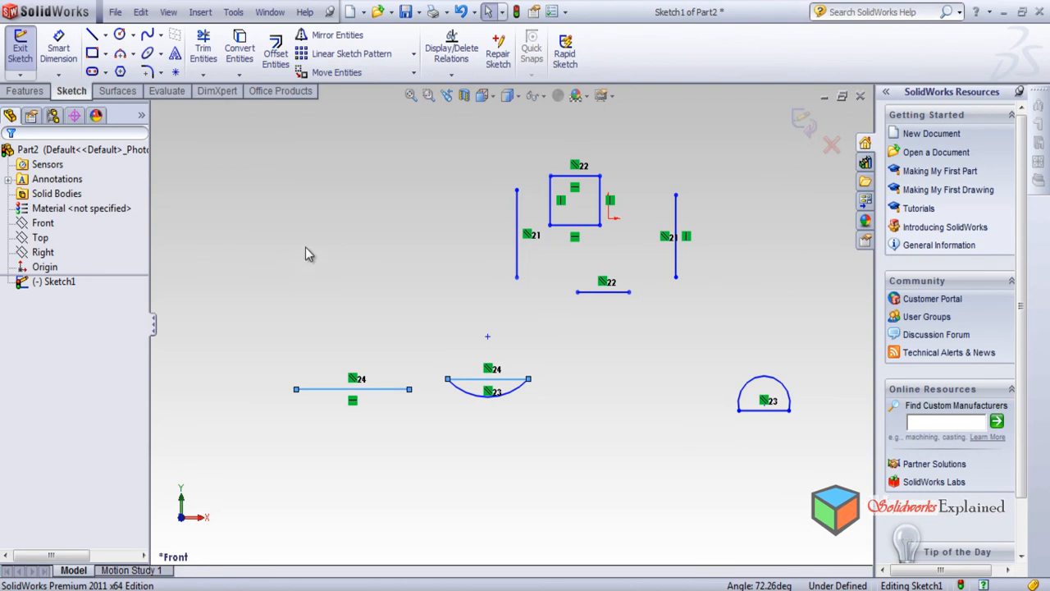
# Delete all lines, arcs and the square from the sketch.
pyautogui.moveTo(199, 117)
pyautogui.mouseDown()
pyautogui.moveTo(720, 451)
pyautogui.moveTo(872, 515)
pyautogui.mouseUp()
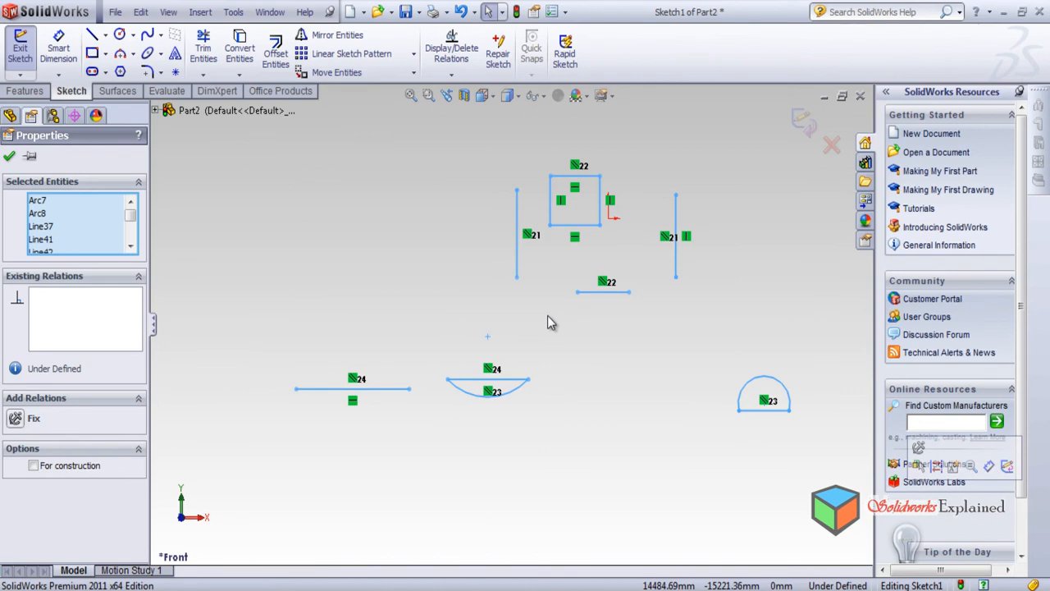
pyautogui.press('Delete')
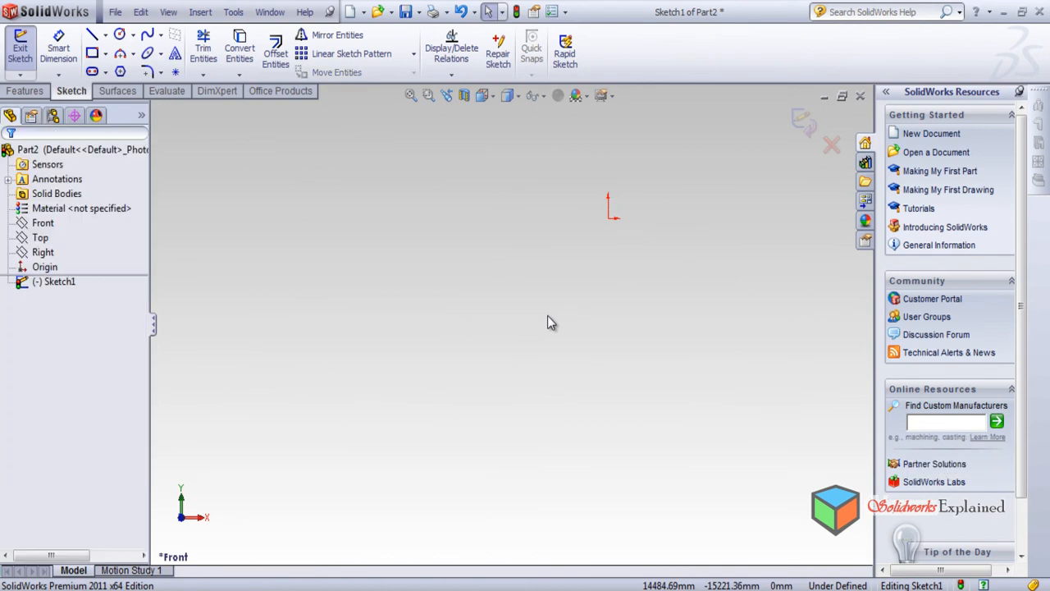
# Sketch a slanted line about 8443 mm long, below and left of the origin, and end the line chain.
pyautogui.click(95, 38)
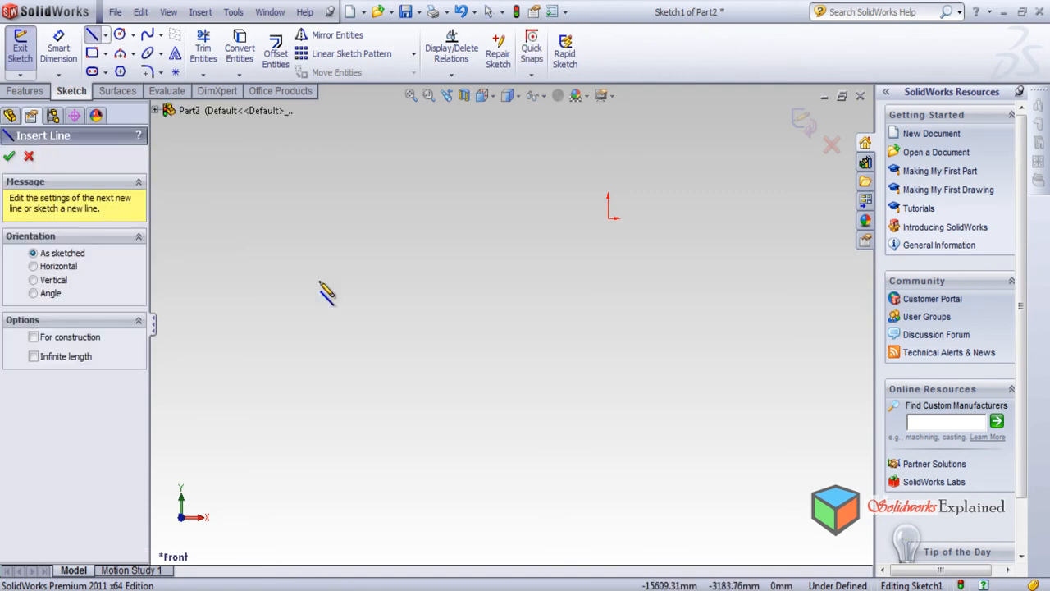
pyautogui.click(333, 269)
pyautogui.click(394, 420)
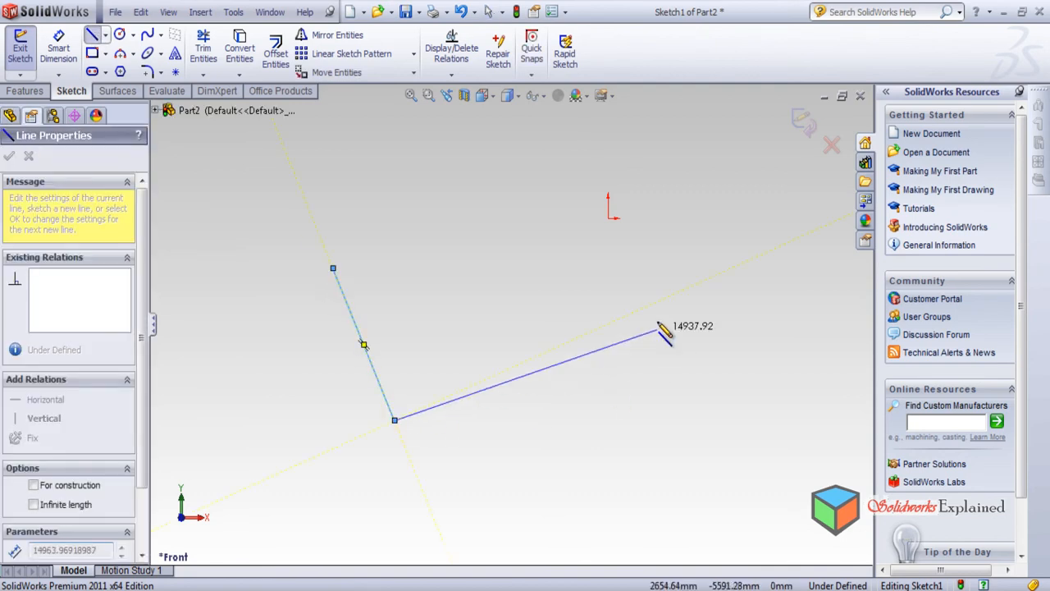
pyautogui.rightClick(672, 285)
pyautogui.click(731, 321)
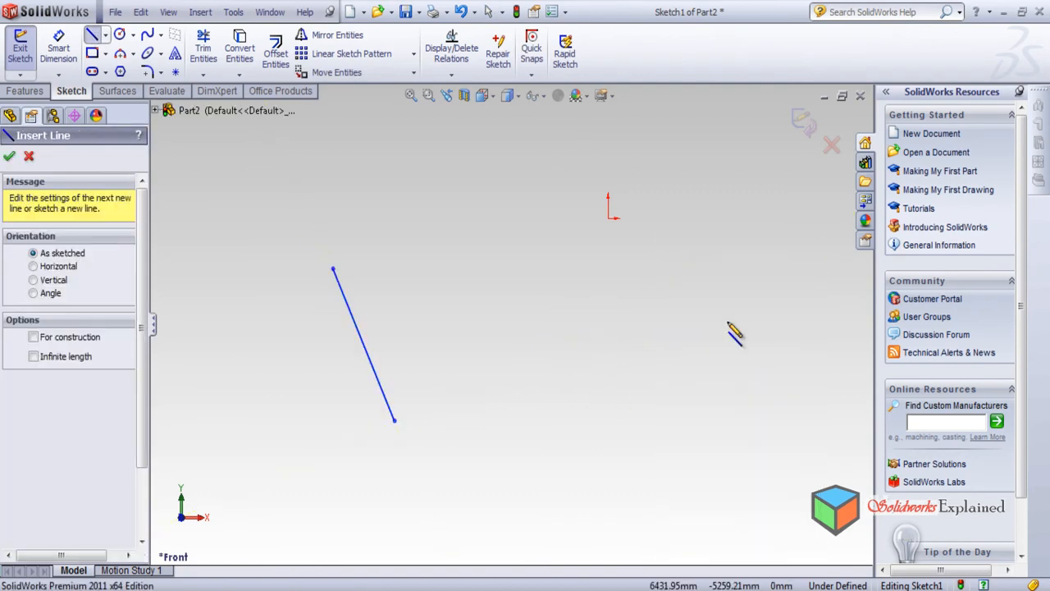
# Sketch a long vertical line to the right of the origin, crossing its level, and leave the Line tool.
pyautogui.click(363, 344)
pyautogui.click(699, 195)
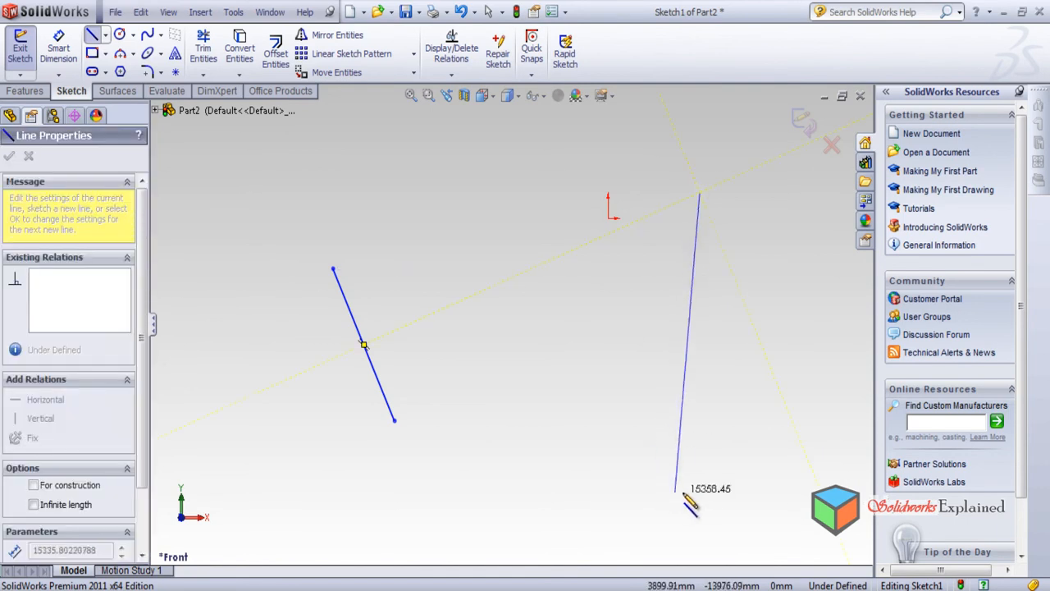
pyautogui.click(699, 490)
pyautogui.rightClick(764, 397)
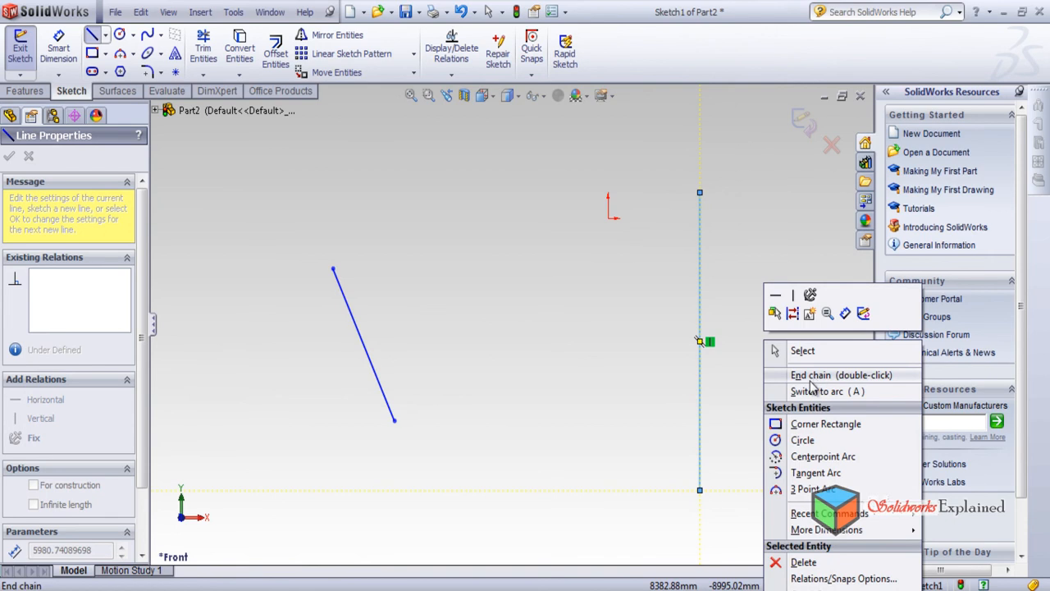
pyautogui.click(810, 376)
pyautogui.click(569, 319)
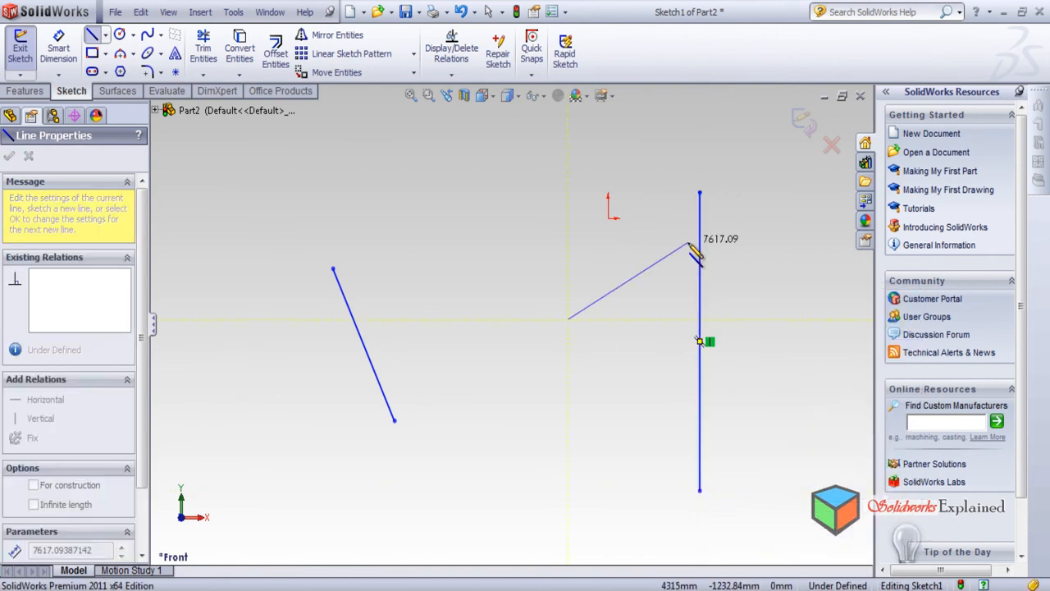
pyautogui.press('Escape')
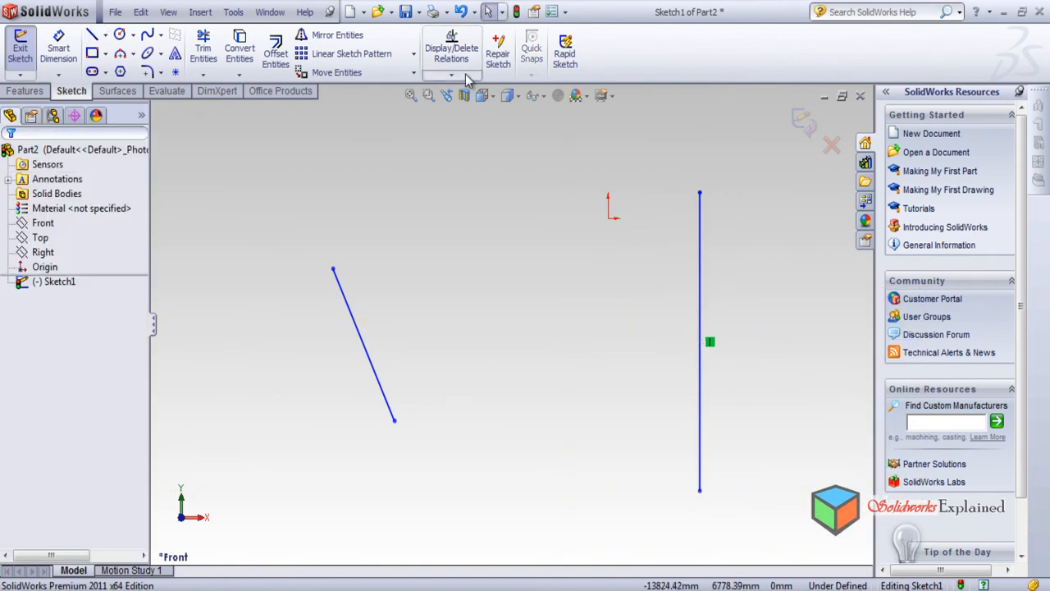
# Add an Equal relation between the slanted line and the vertical line, then accept it.
pyautogui.click(465, 76)
pyautogui.click(475, 107)
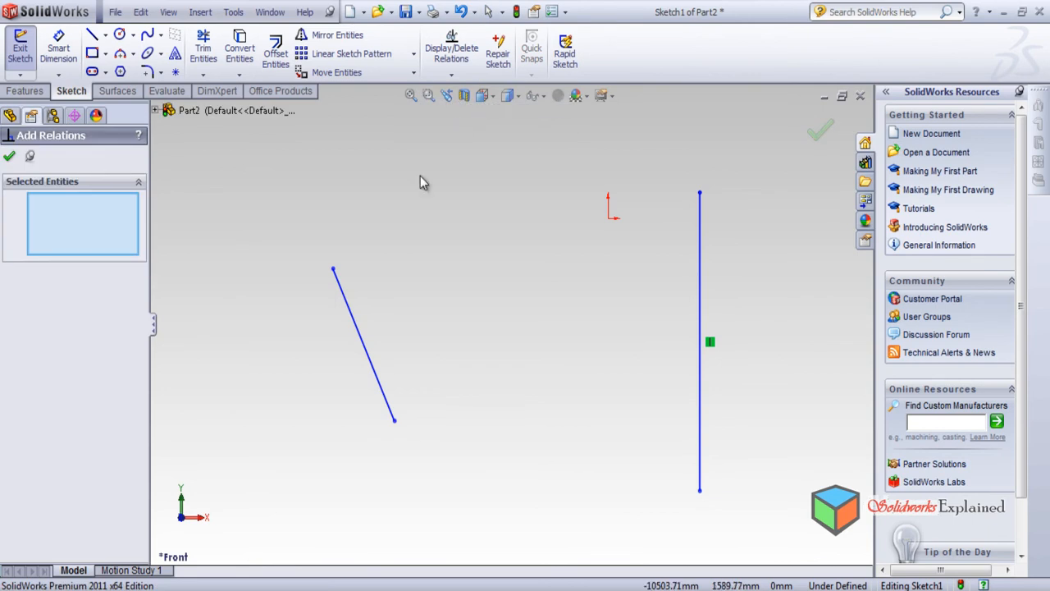
pyautogui.click(355, 327)
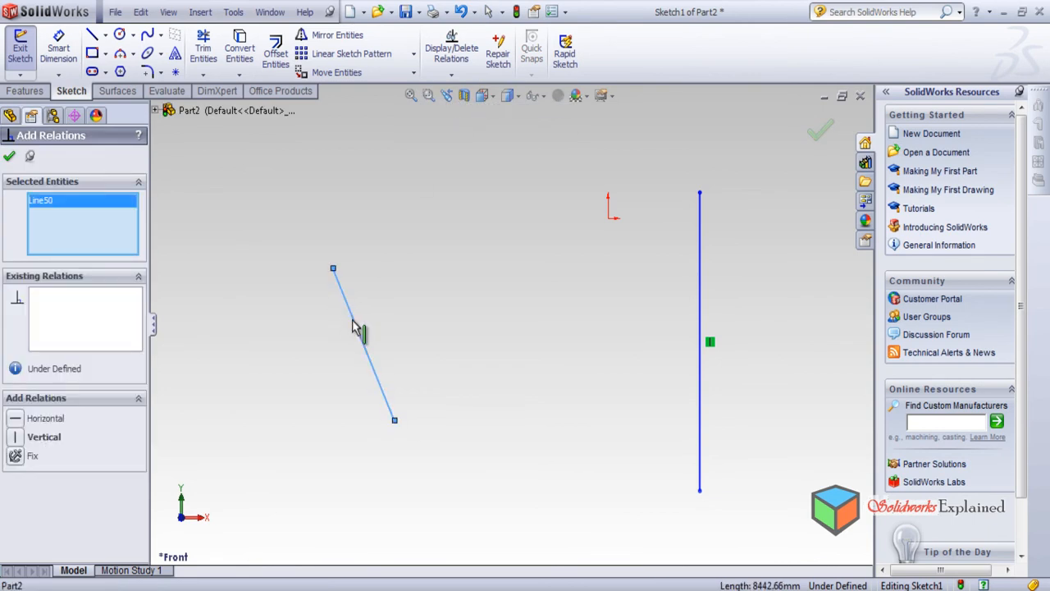
pyautogui.click(696, 359)
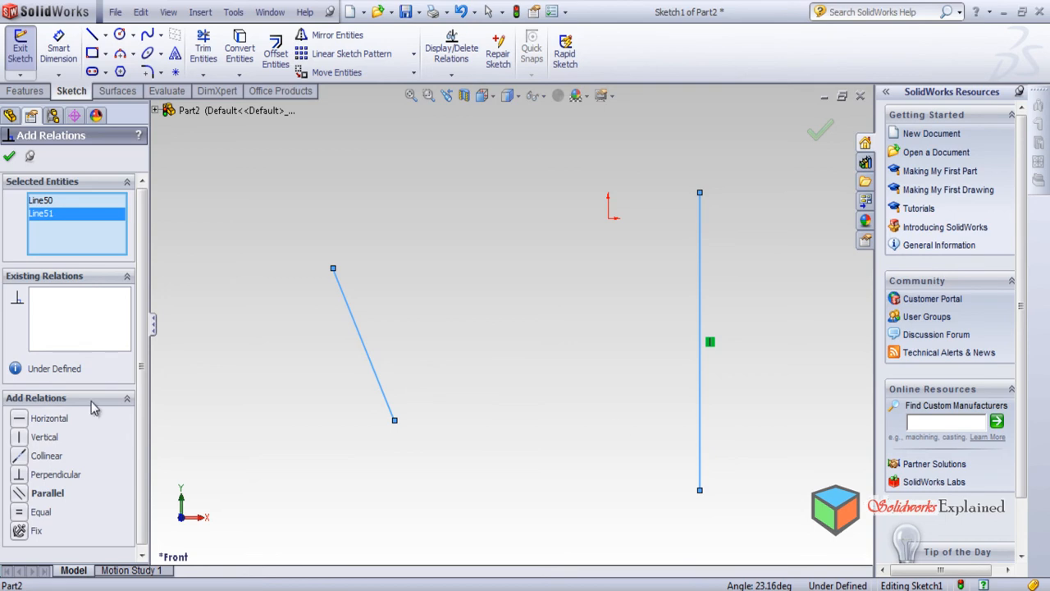
pyautogui.click(21, 512)
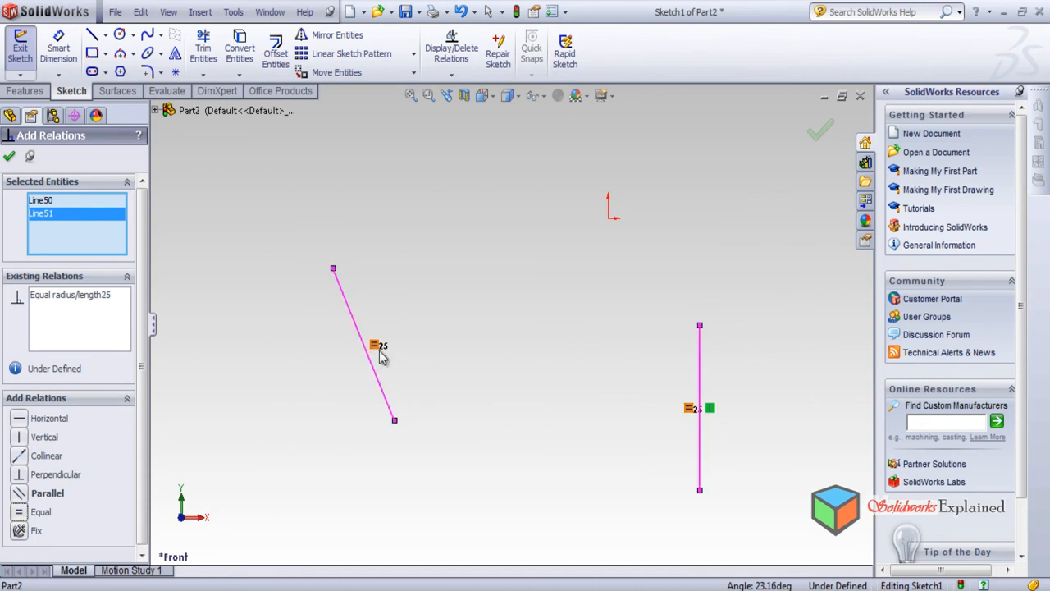
pyautogui.click(8, 158)
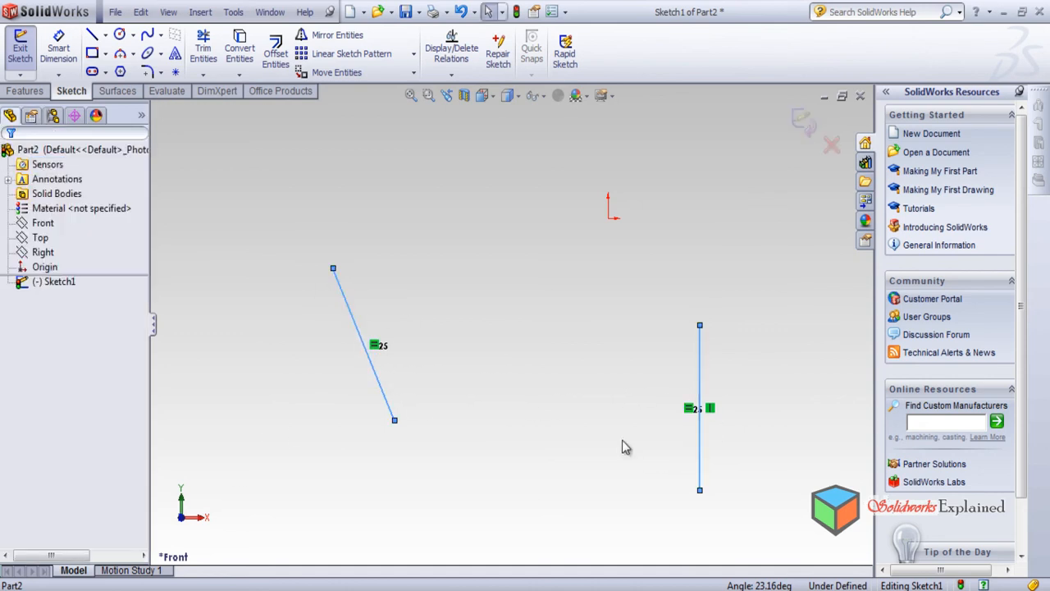
# Sketch a corner rectangle about 12453 mm tall between the slanted line and the vertical line.
pyautogui.click(91, 53)
pyautogui.click(448, 239)
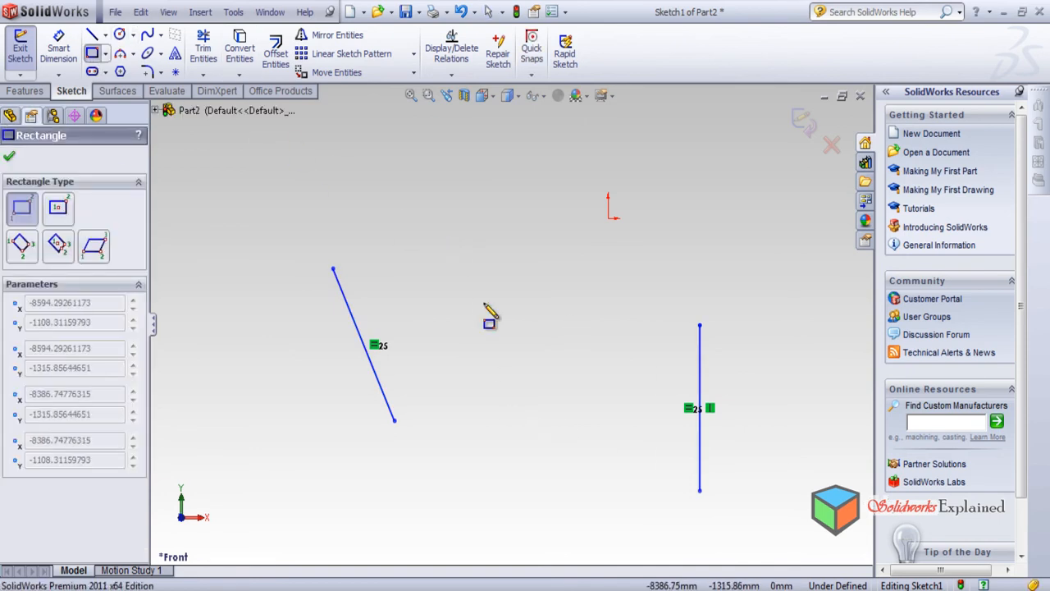
pyautogui.click(653, 484)
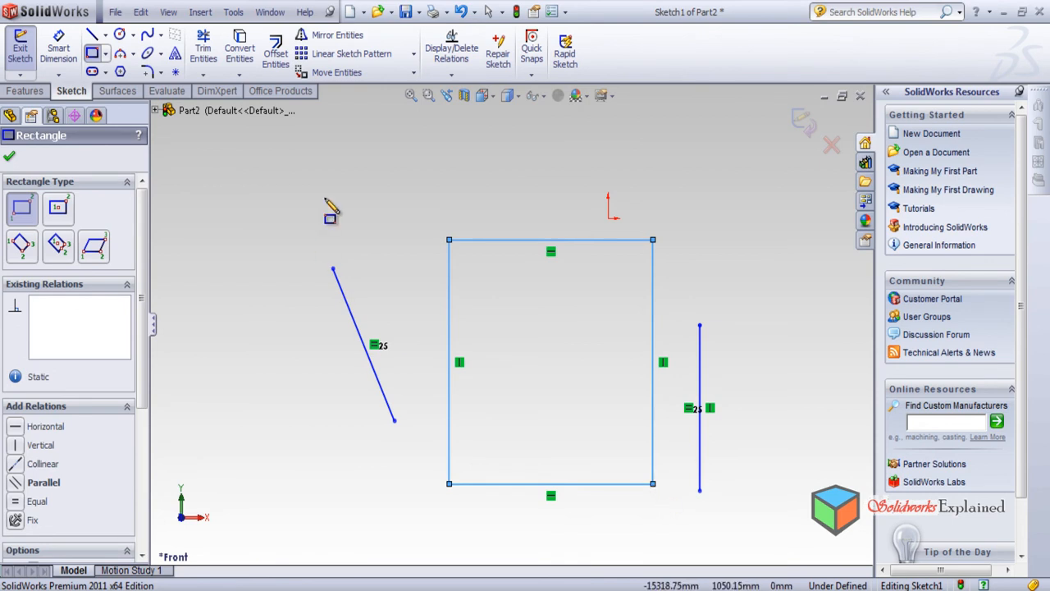
pyautogui.click(9, 156)
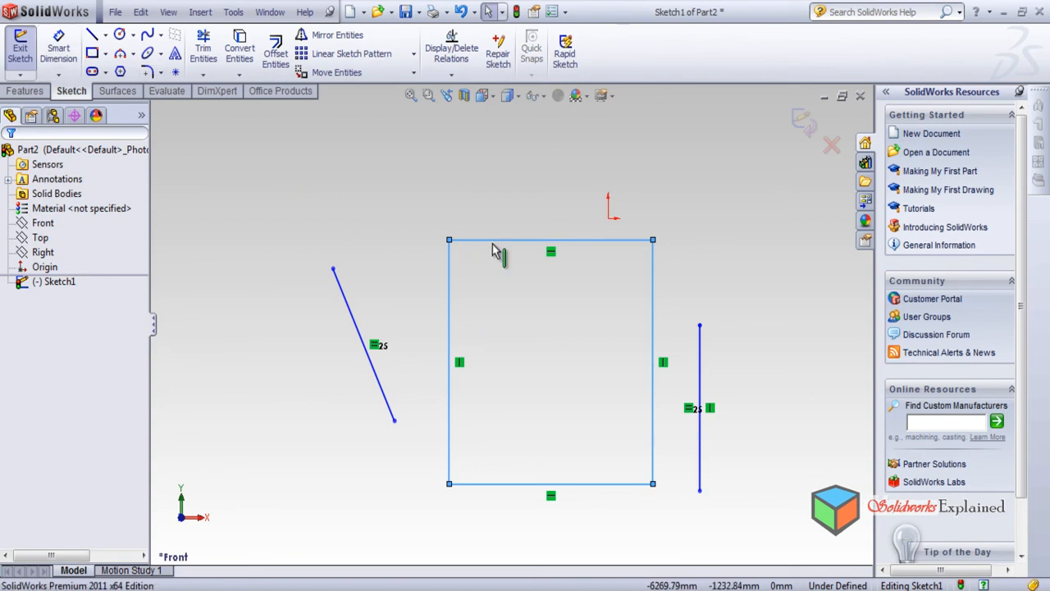
# Dimension the rectangle's left edge and set its length to 100 mm.
pyautogui.click(58, 47)
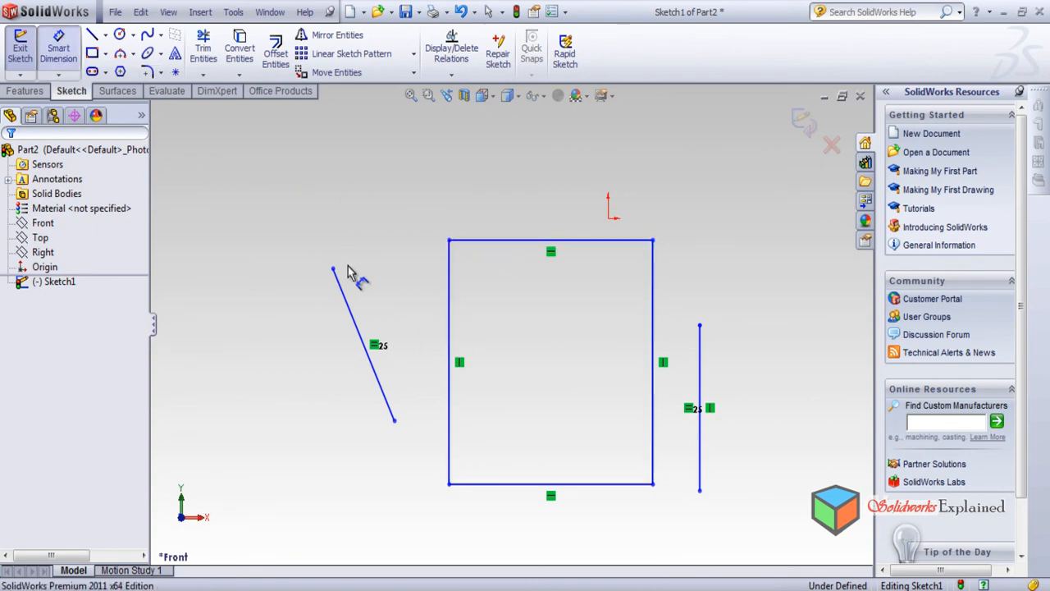
pyautogui.click(449, 320)
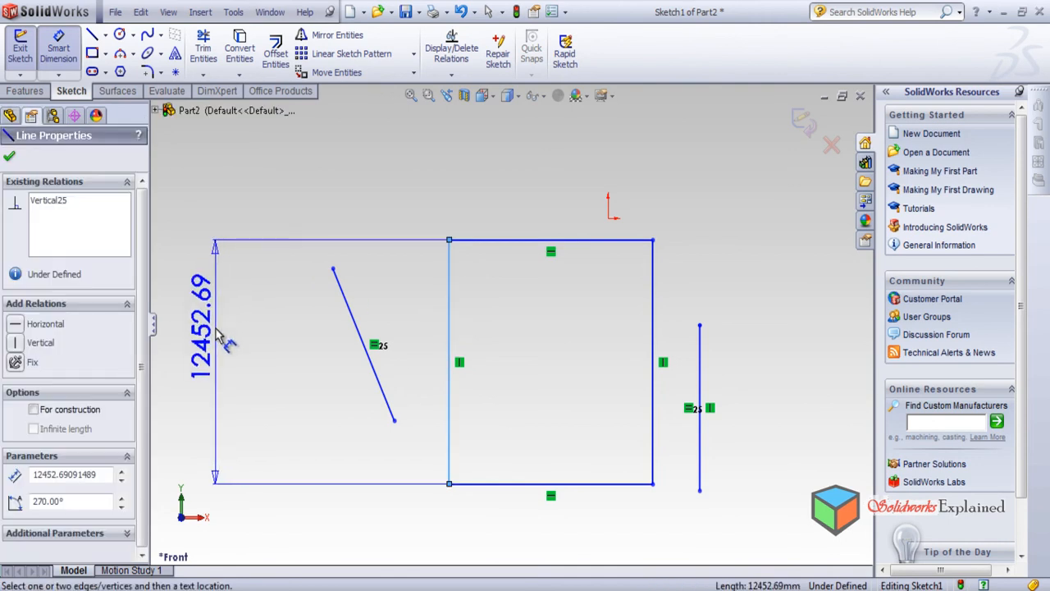
pyautogui.click(219, 328)
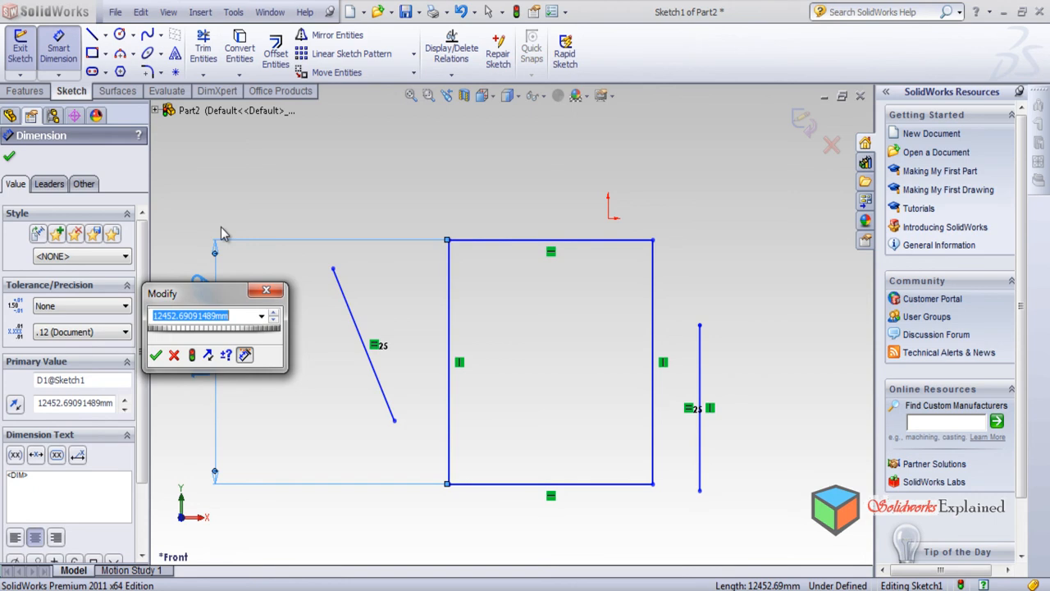
pyautogui.write('100')
pyautogui.press('Return')
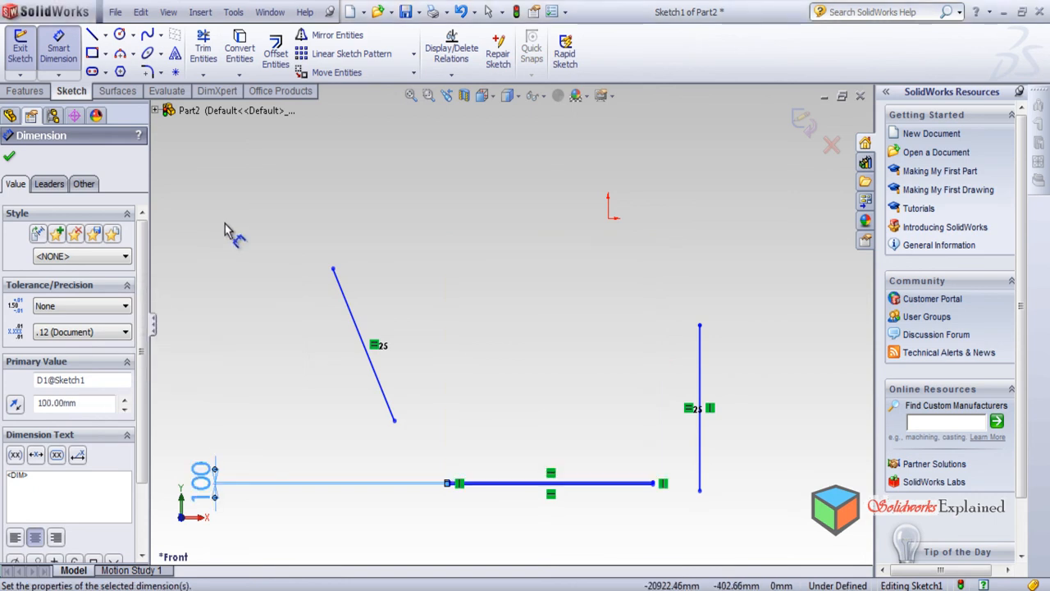
# Examine the thin rectangle and its short right edge beside the vertical line.
pyautogui.scroll(-4, 629, 499)
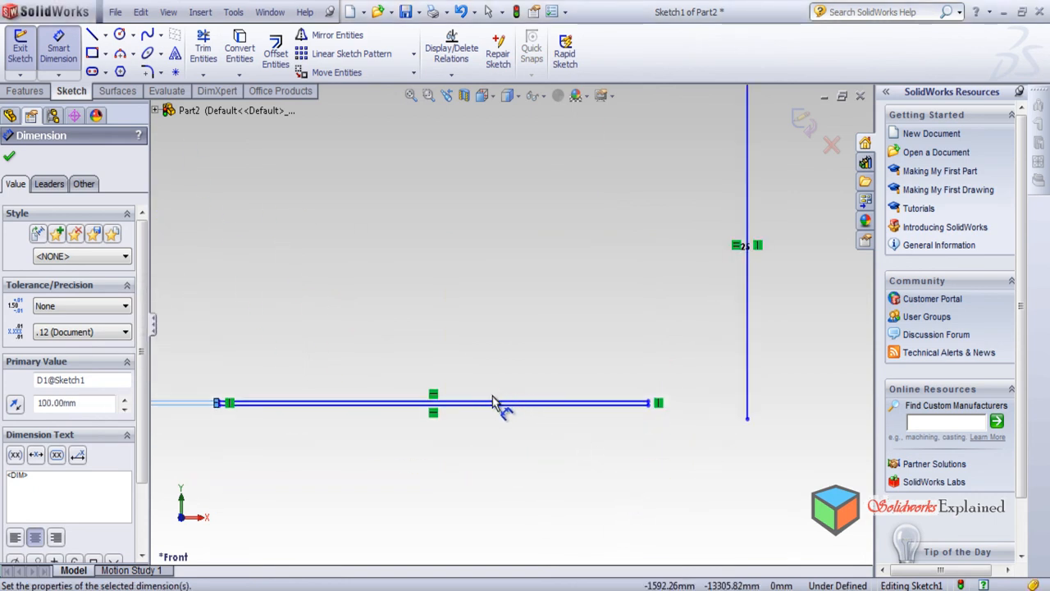
pyautogui.scroll(3, 558, 277)
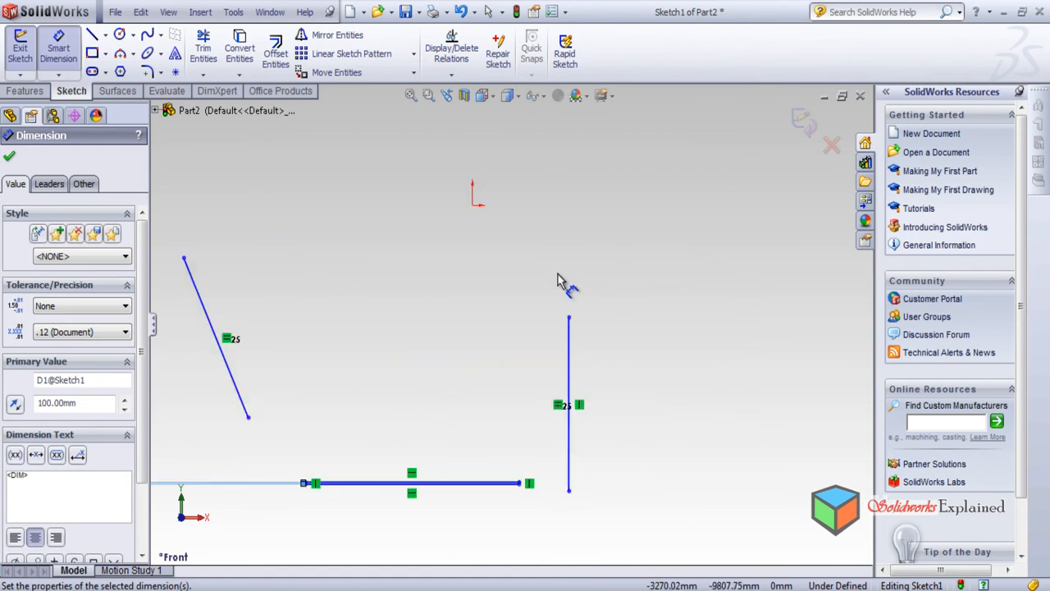
pyautogui.scroll(2, 402, 412)
pyautogui.scroll(-3, 463, 425)
pyautogui.scroll(-2, 484, 440)
pyautogui.scroll(-4, 522, 382)
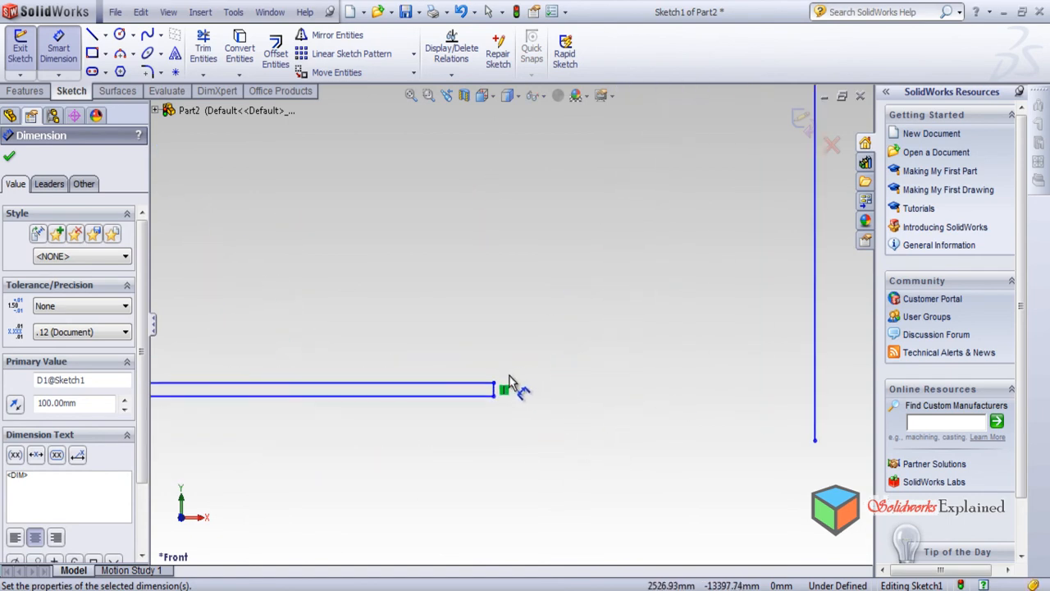
pyautogui.scroll(3, 497, 382)
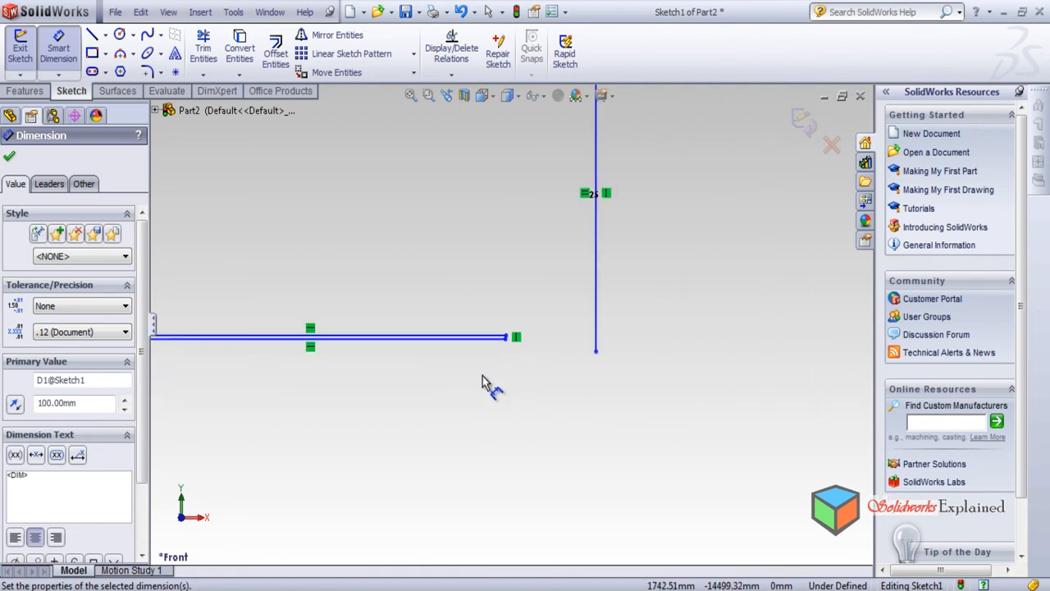
# Dimension the width of the long thin rectangle between its two vertical edges and set it to 50 mm.
pyautogui.scroll(-4, 484, 369)
pyautogui.scroll(-3, 517, 305)
pyautogui.scroll(3, 549, 328)
pyautogui.scroll(5, 550, 345)
pyautogui.scroll(-6, 559, 342)
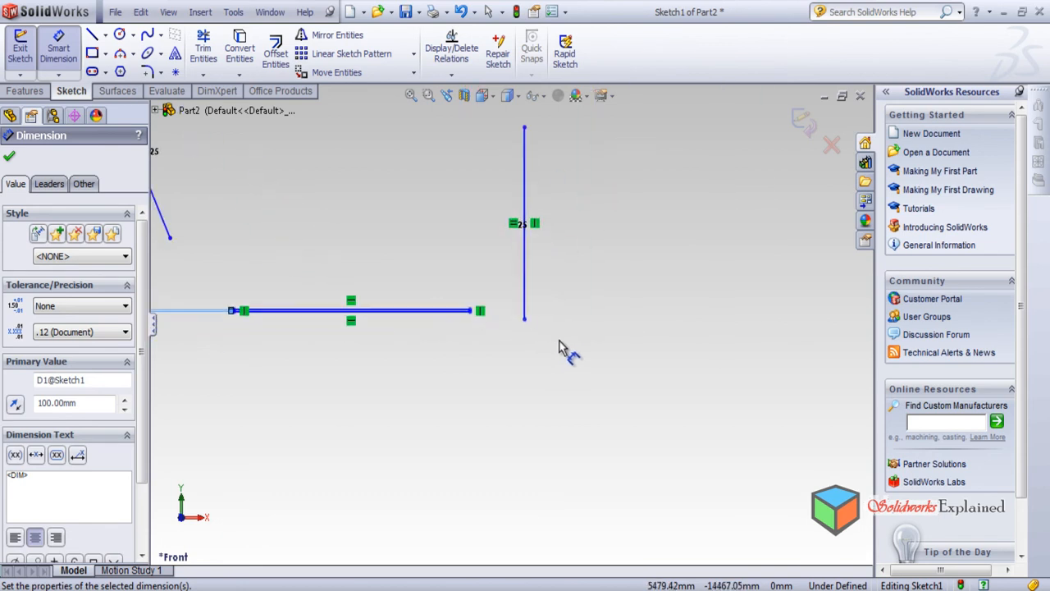
pyautogui.scroll(-2, 515, 408)
pyautogui.scroll(-2, 514, 408)
pyautogui.click(473, 387)
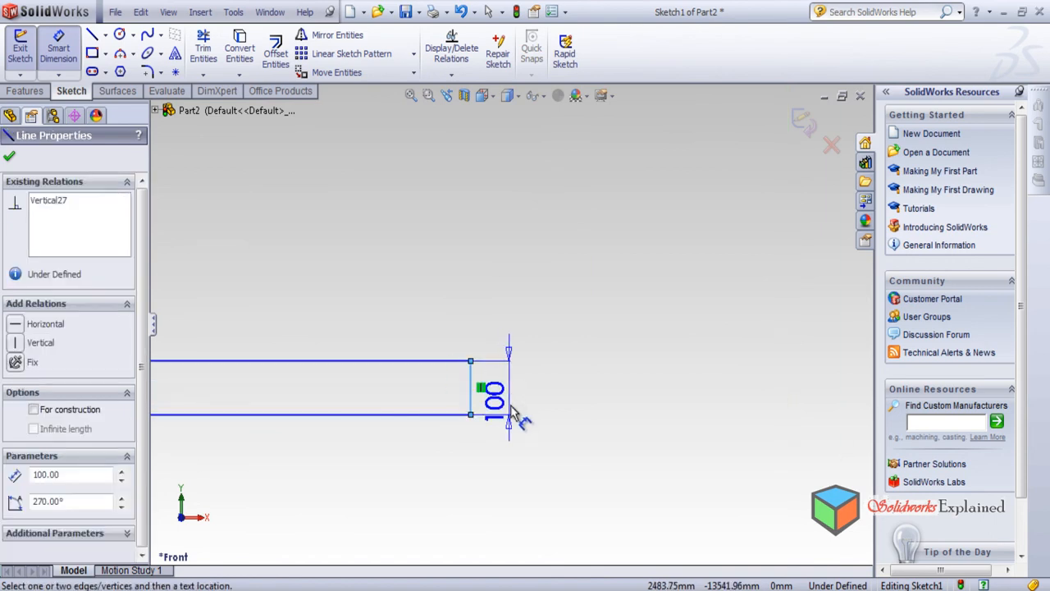
pyautogui.scroll(4, 446, 394)
pyautogui.scroll(6, 447, 332)
pyautogui.scroll(-8, 476, 310)
pyautogui.scroll(-5, 473, 399)
pyautogui.click(453, 286)
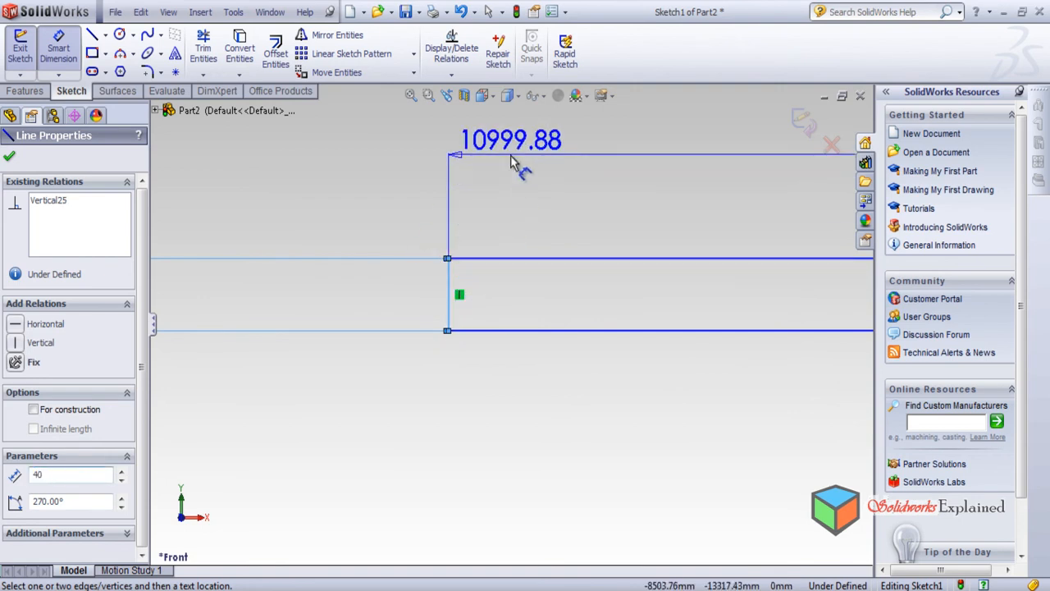
pyautogui.click(624, 189)
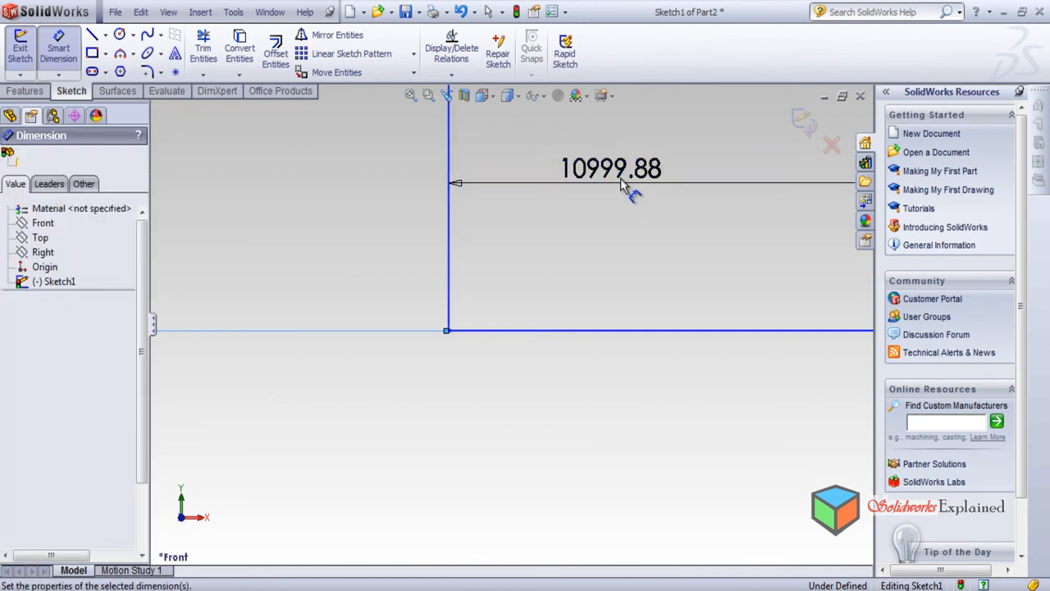
pyautogui.press('BackSpace')
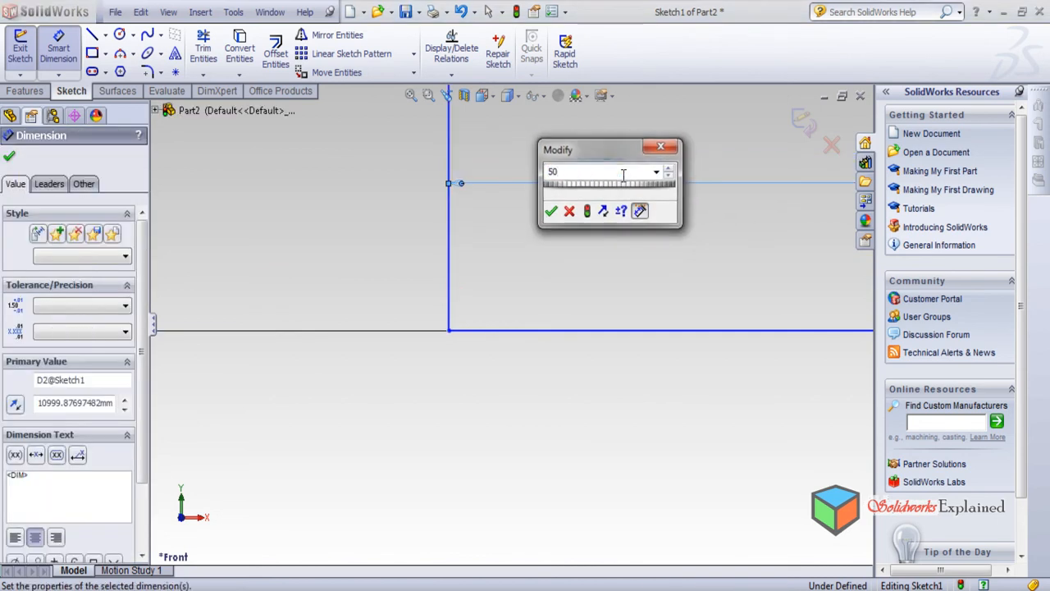
pyautogui.press('Return')
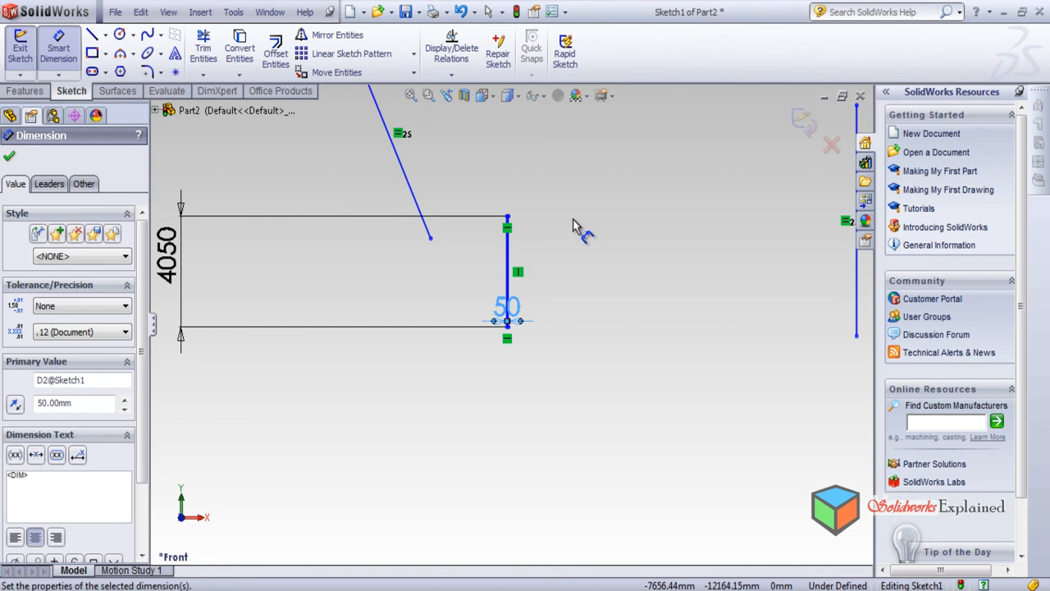
# Set the rectangle's height dimension to 100 mm.
pyautogui.doubleClick(164, 264)
pyautogui.write('1')
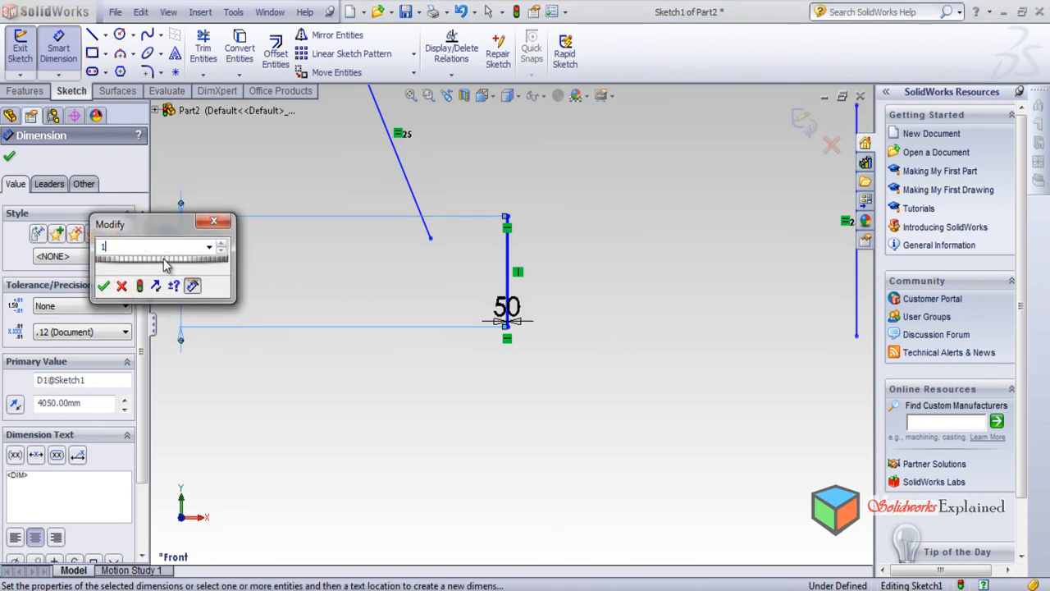
pyautogui.write('00')
pyautogui.press('Return')
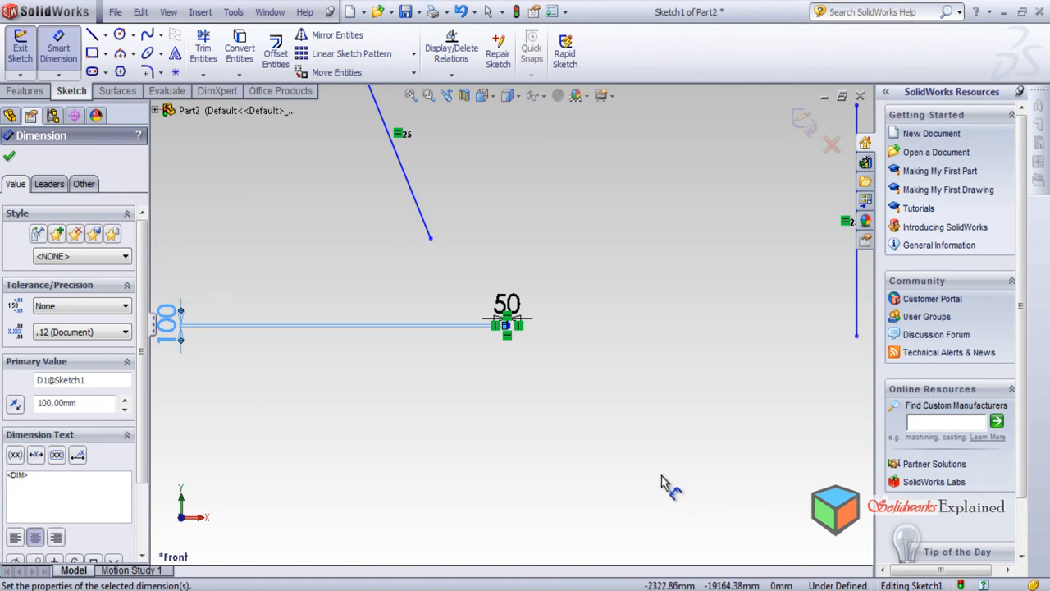
# Add an Equal relation between the rectangle's upper horizontal edge and its left vertical edge.
pyautogui.scroll(-3, 685, 490)
pyautogui.scroll(-7, 438, 197)
pyautogui.scroll(-5, 448, 271)
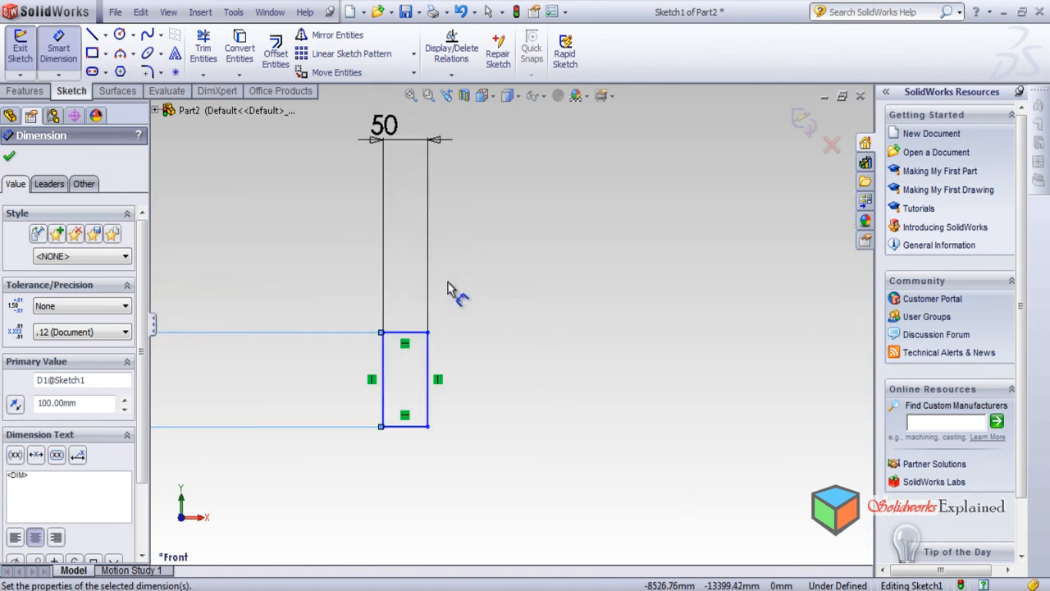
pyautogui.scroll(2, 493, 324)
pyautogui.click(611, 410)
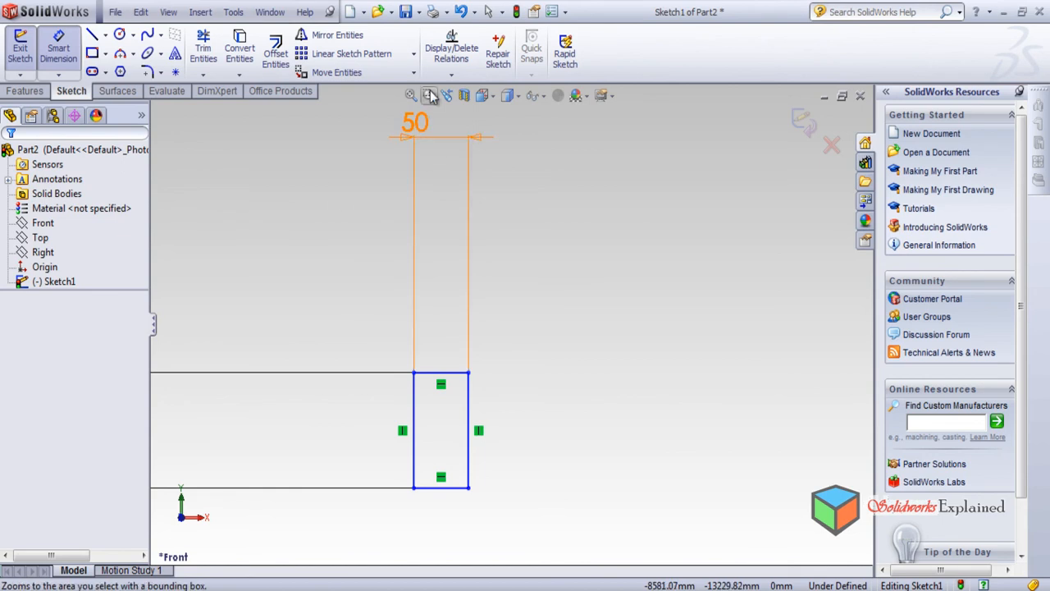
pyautogui.click(452, 75)
pyautogui.click(474, 106)
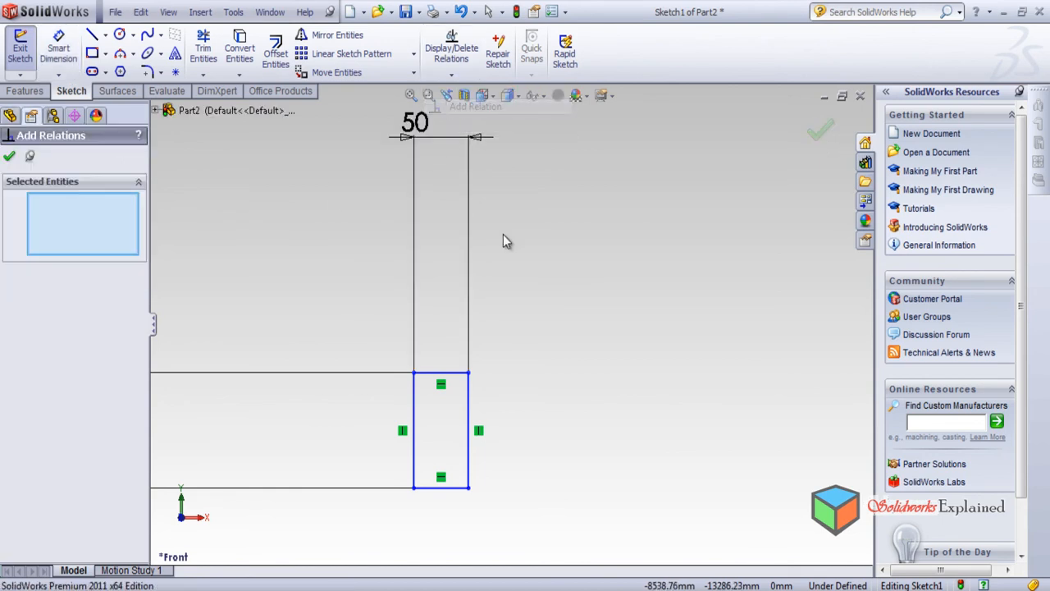
pyautogui.click(451, 373)
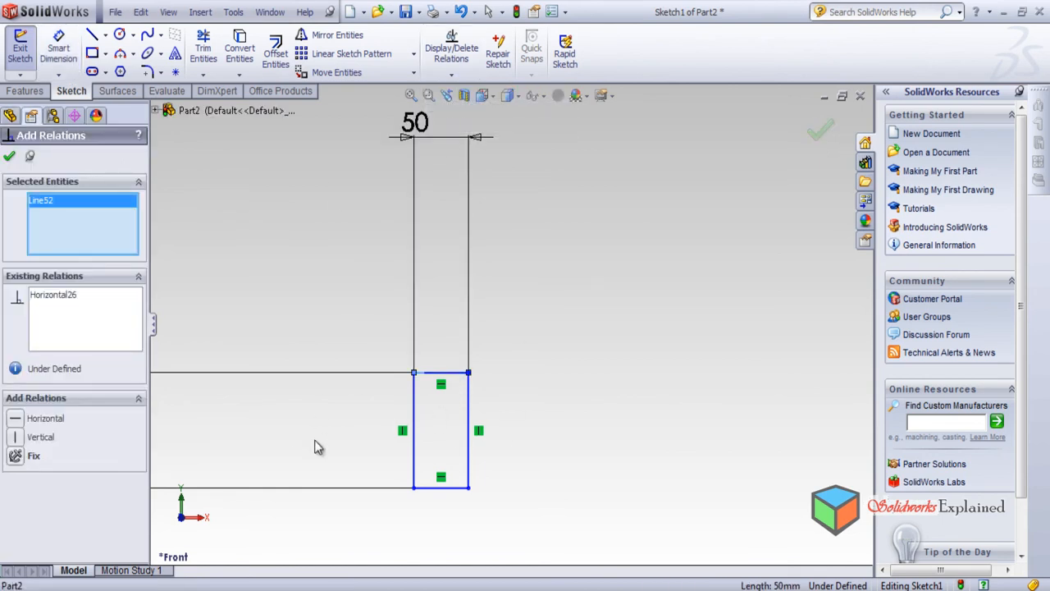
pyautogui.click(414, 409)
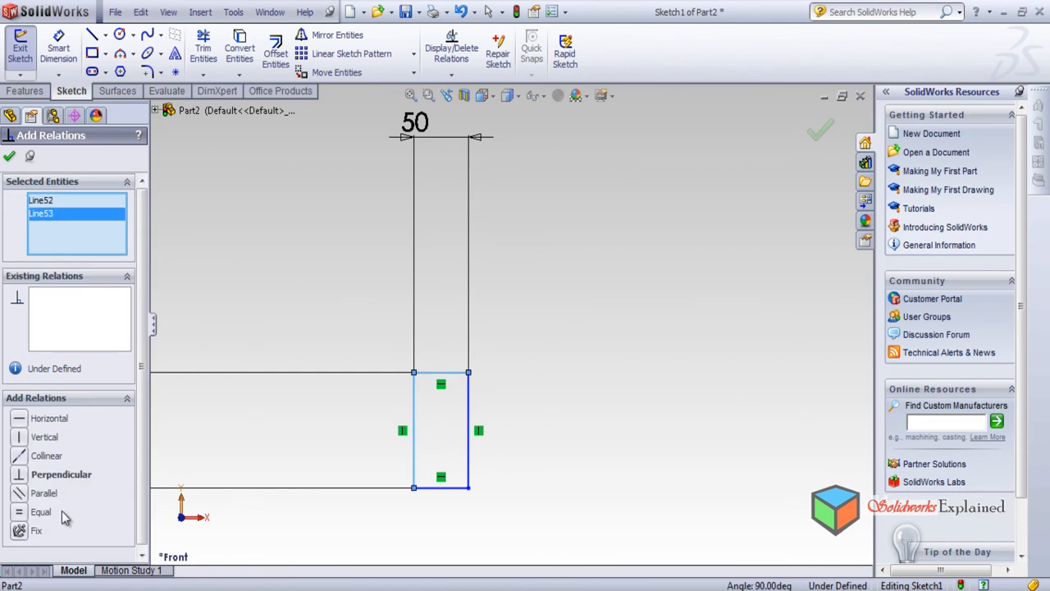
pyautogui.click(20, 514)
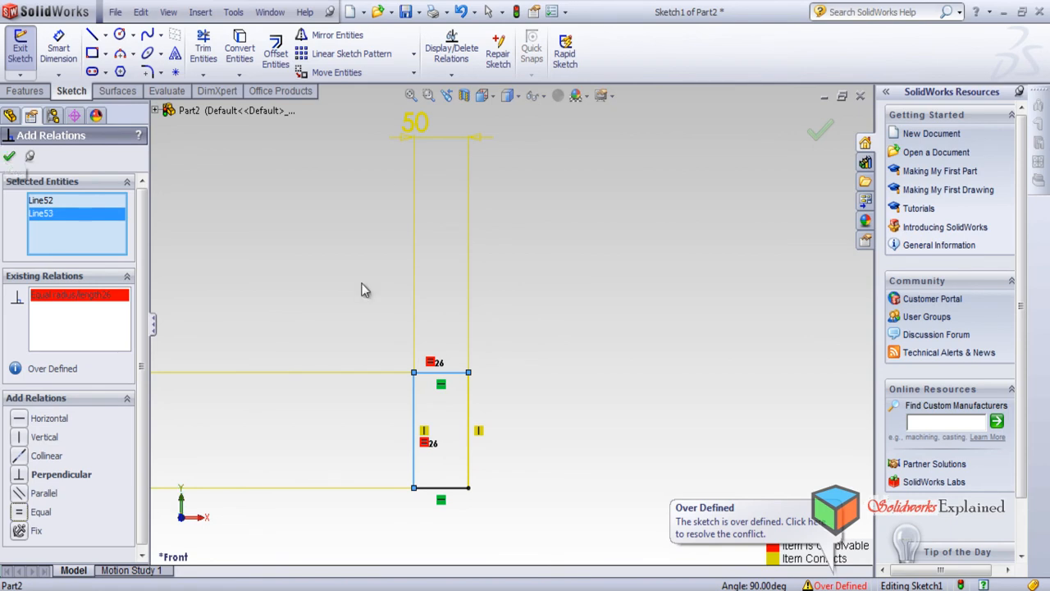
pyautogui.click(9, 156)
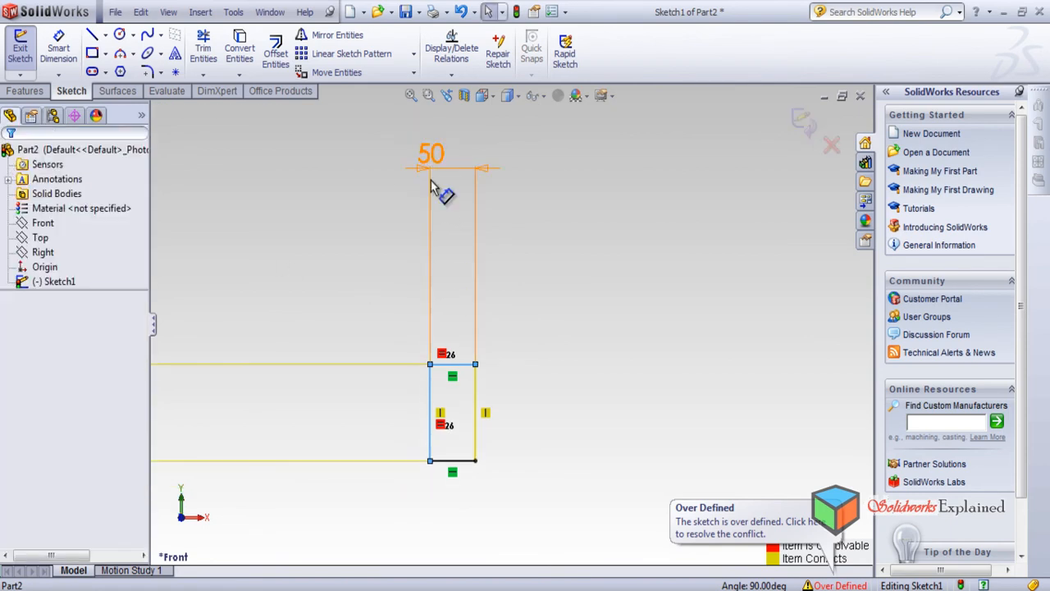
# Delete the 50 mm width dimension that conflicts with the Equal relation.
pyautogui.click(429, 170)
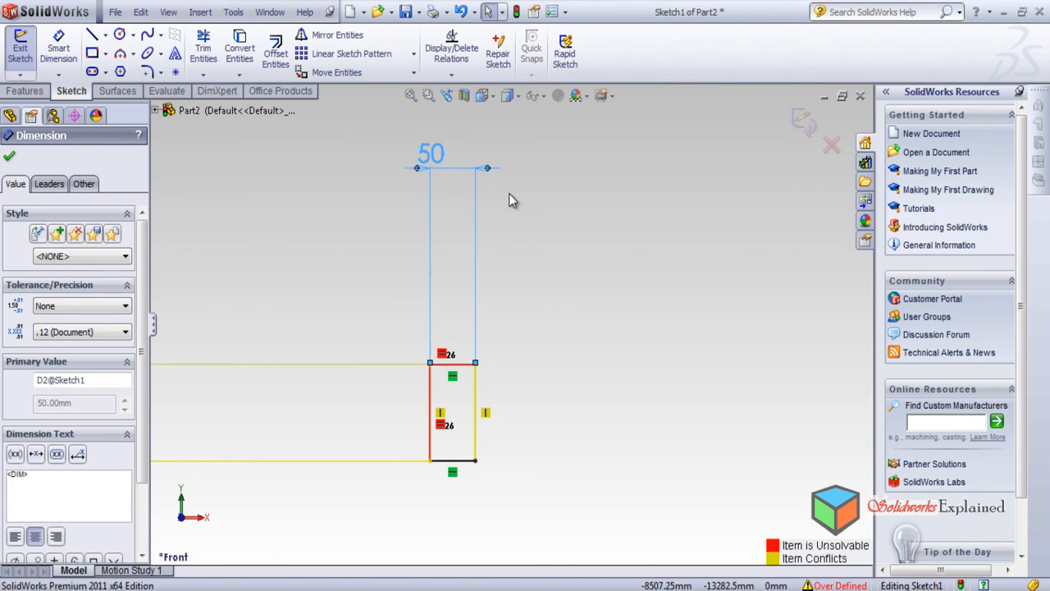
pyautogui.press('Delete')
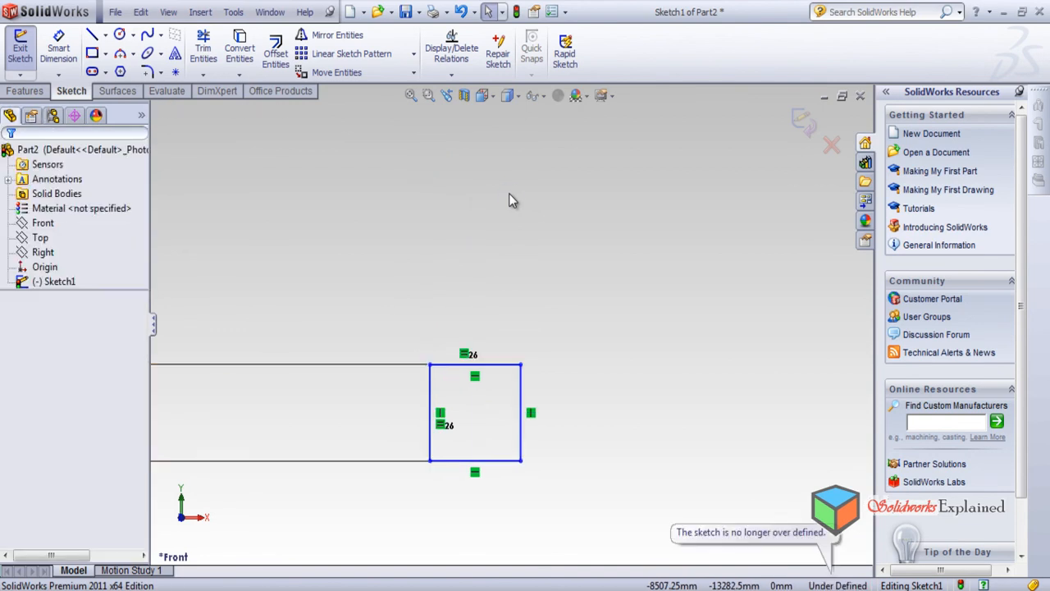
pyautogui.click(451, 75)
pyautogui.click(465, 108)
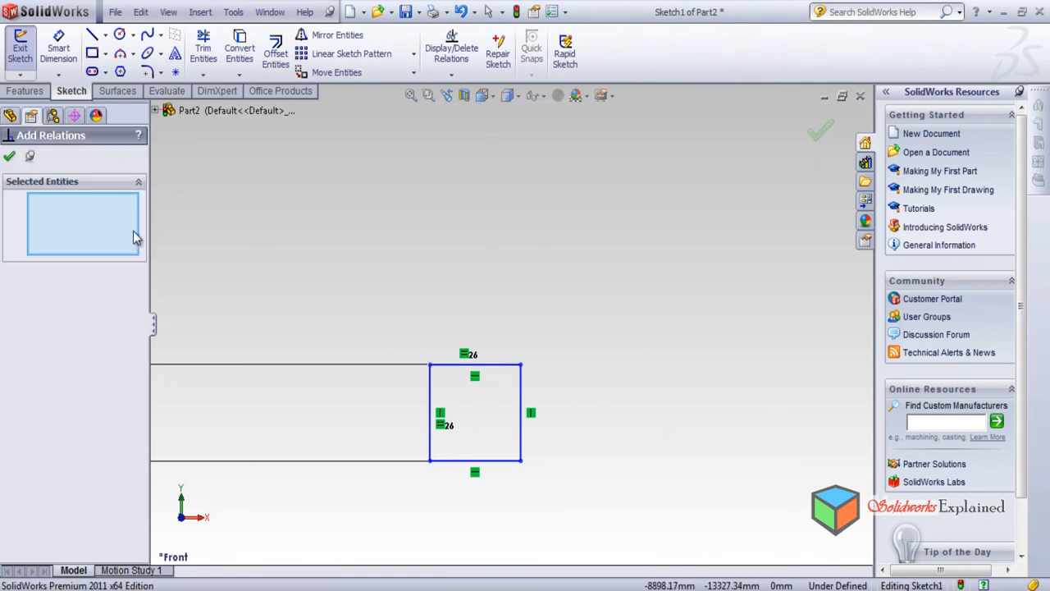
pyautogui.click(8, 158)
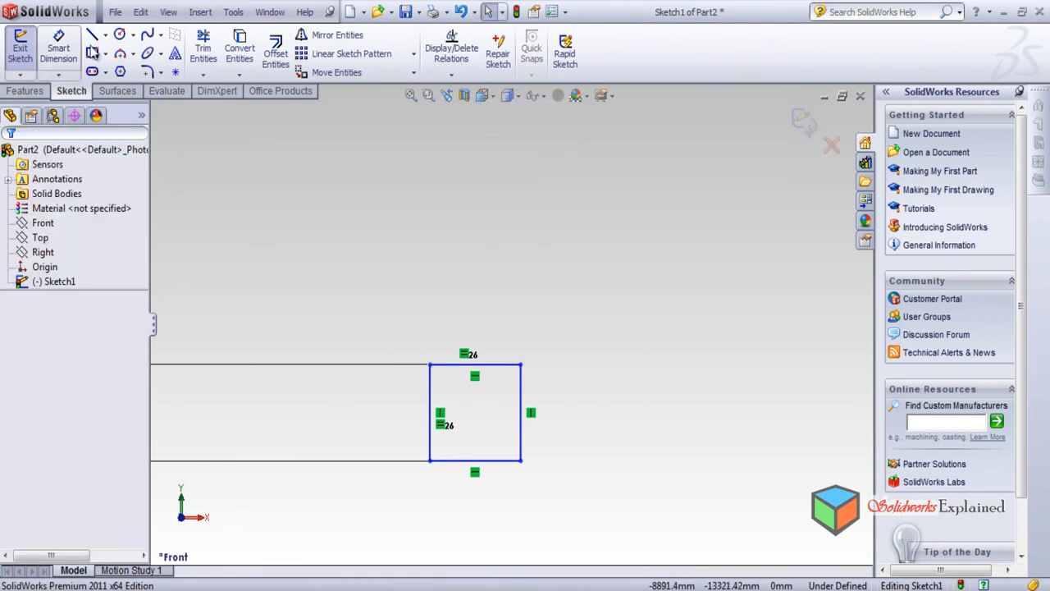
# Sketch a wide corner rectangle above and to the right of the existing square.
pyautogui.click(95, 53)
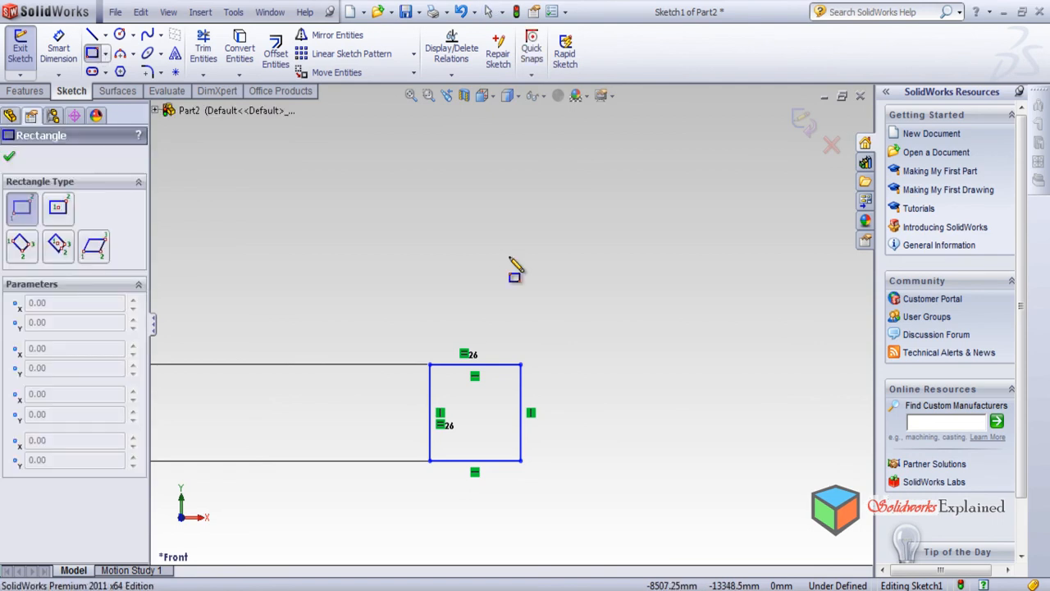
pyautogui.click(491, 190)
pyautogui.click(695, 283)
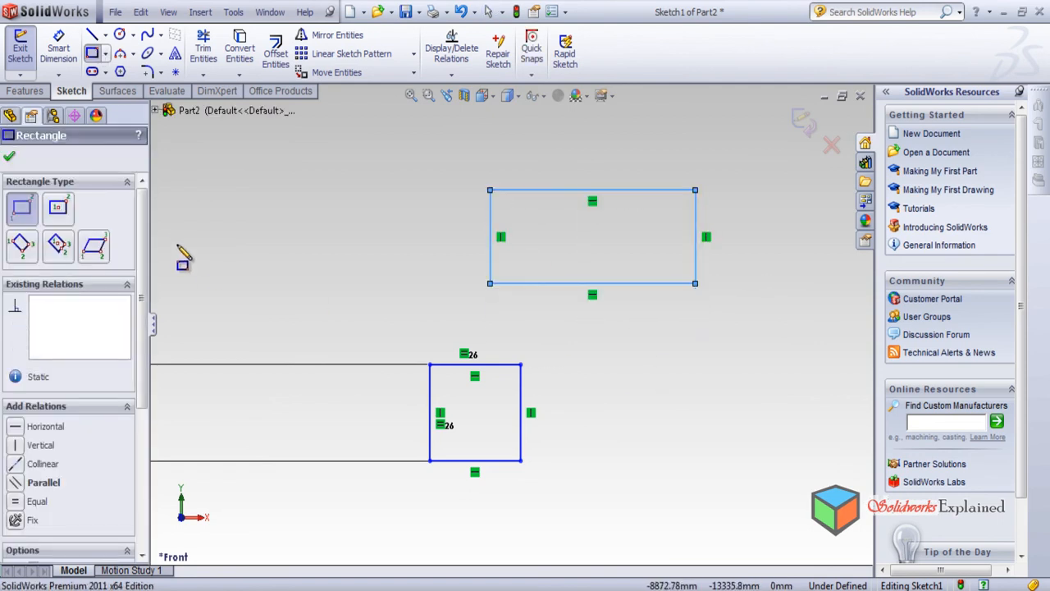
pyautogui.click(8, 158)
# Delete the Horizontal relations from the new rectangle's upper and lower edges.
pyautogui.click(453, 58)
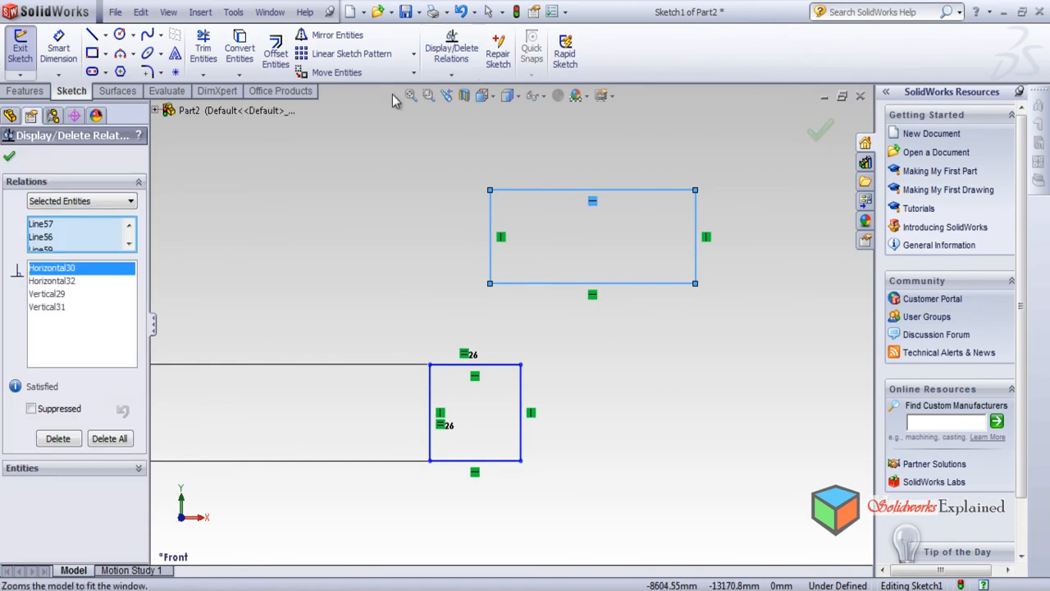
pyautogui.click(10, 157)
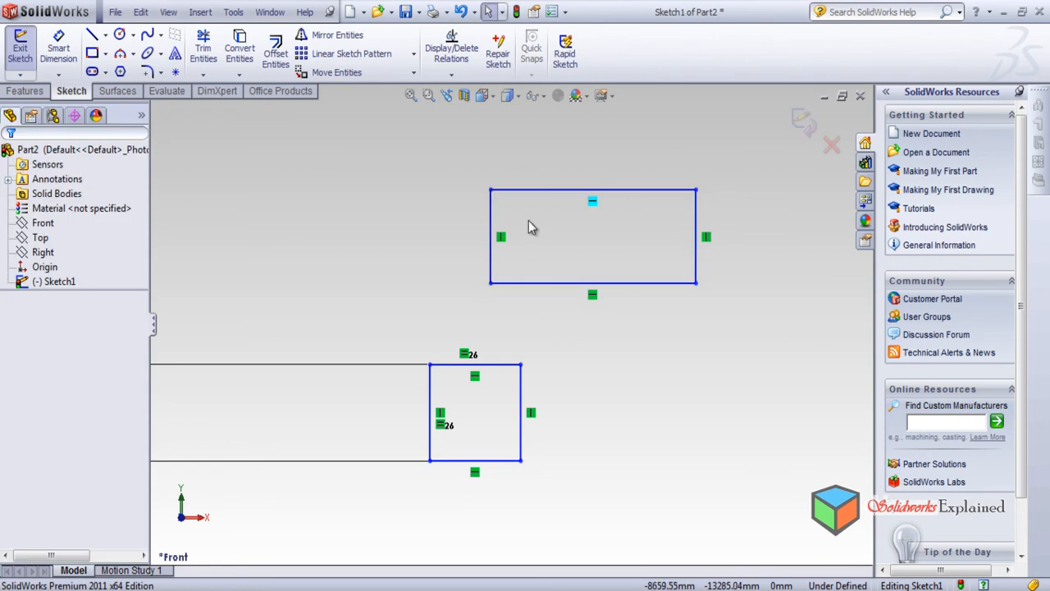
pyautogui.click(593, 202)
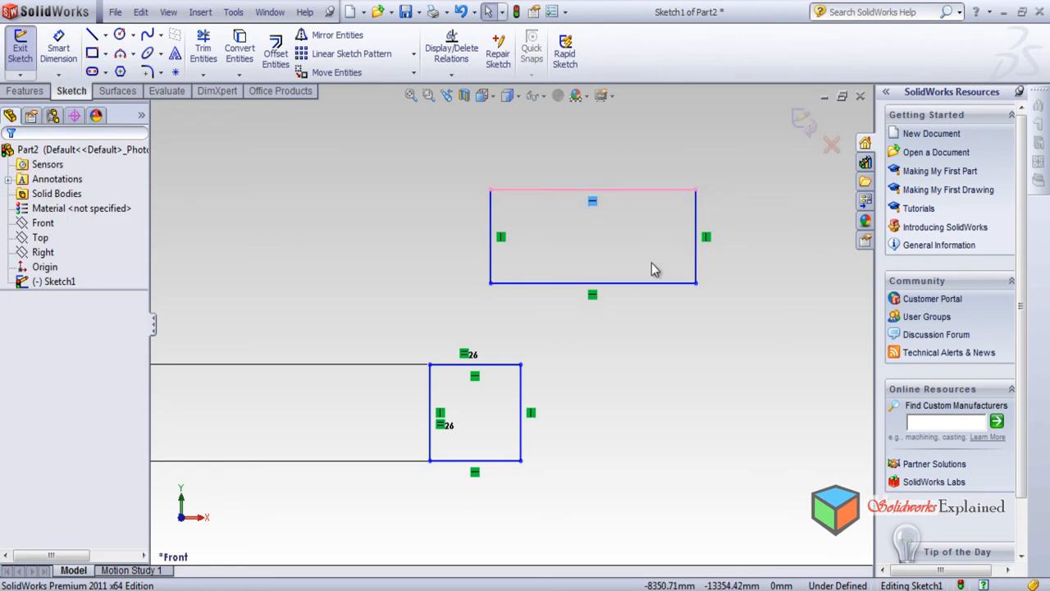
pyautogui.press('Delete')
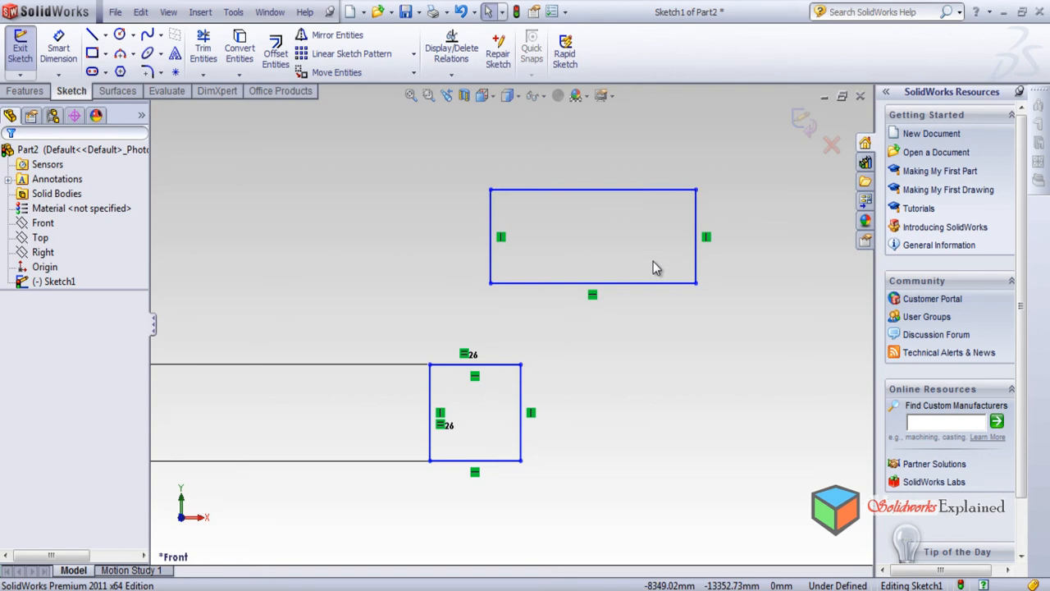
pyautogui.click(593, 295)
pyautogui.press('Delete')
# Delete all entities in the sketch.
pyautogui.click(710, 241)
pyautogui.hotkey('ctrl', 'a')
pyautogui.press('Delete')
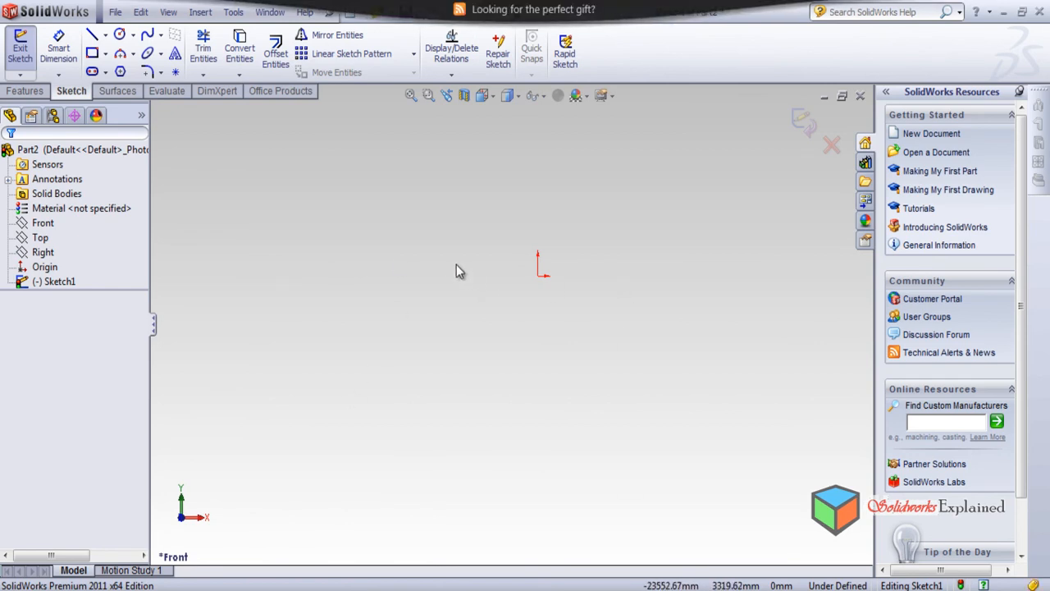
# Sketch two separate circles, one on each side of the origin, the left one with a radius of about 20811 mm.
pyautogui.click(119, 34)
pyautogui.click(261, 224)
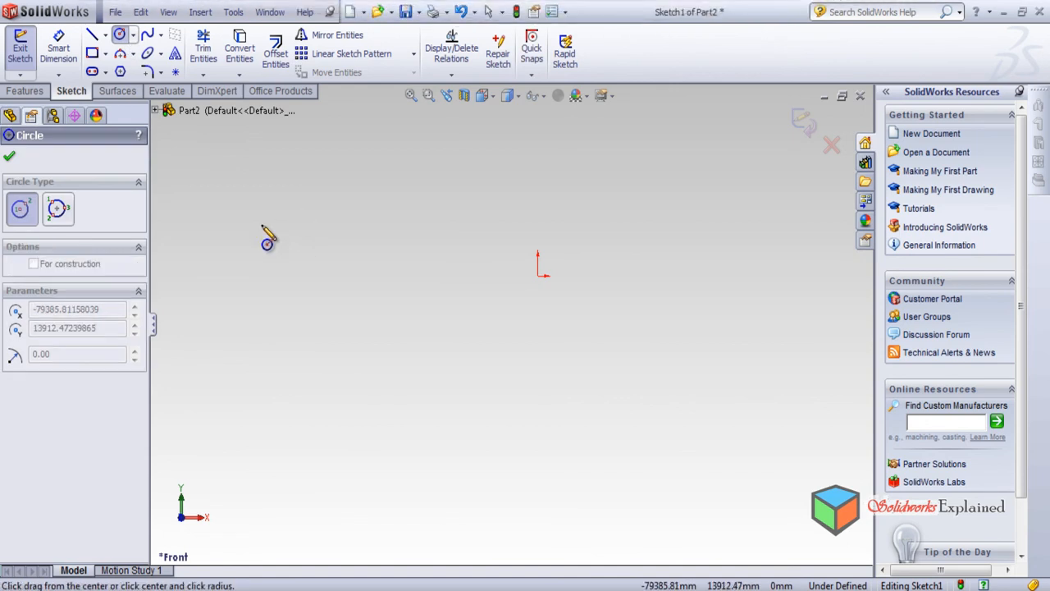
pyautogui.click(327, 285)
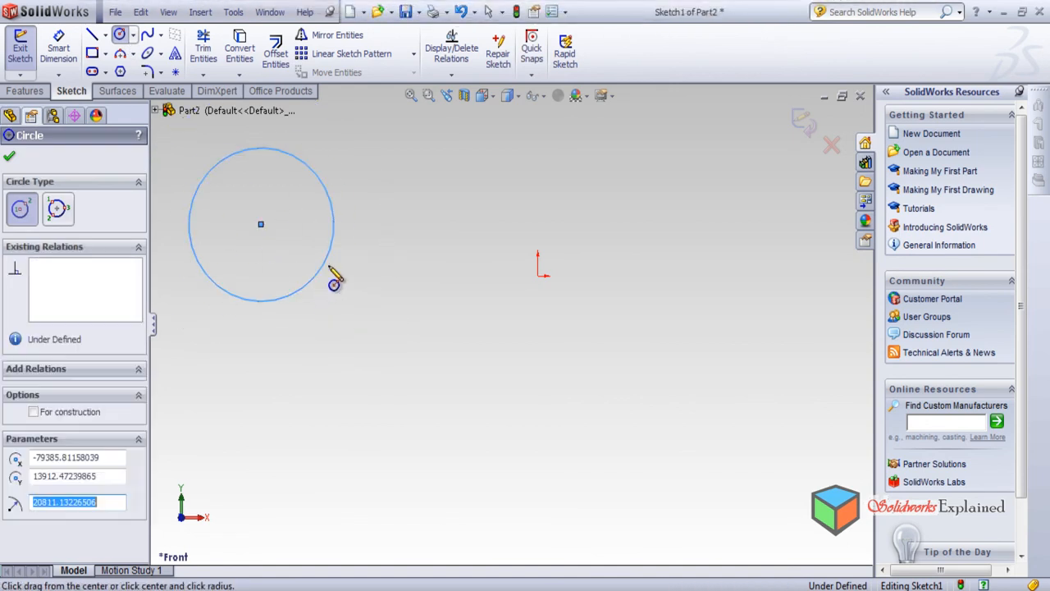
pyautogui.click(688, 230)
pyautogui.click(730, 298)
pyautogui.click(11, 157)
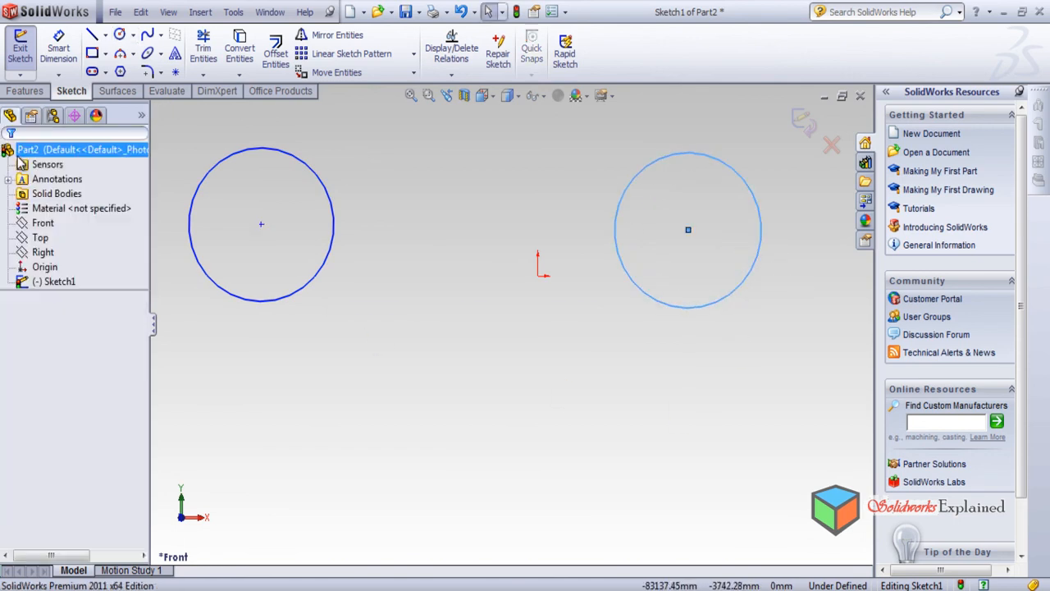
# Dimension the horizontal distance between the centres of the two large circles and set it to 200 mm.
pyautogui.click(42, 63)
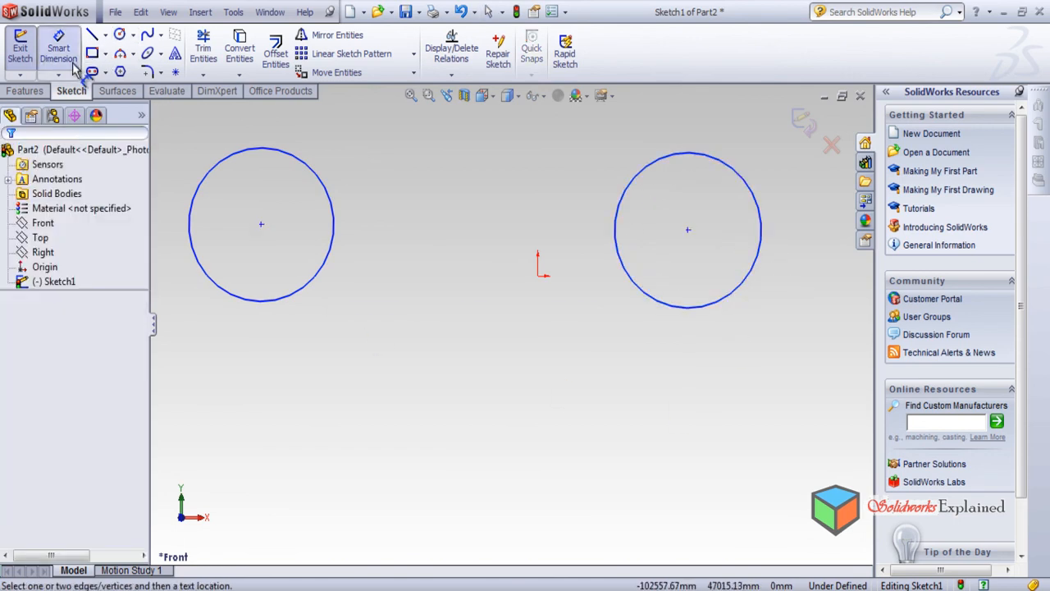
pyautogui.click(261, 224)
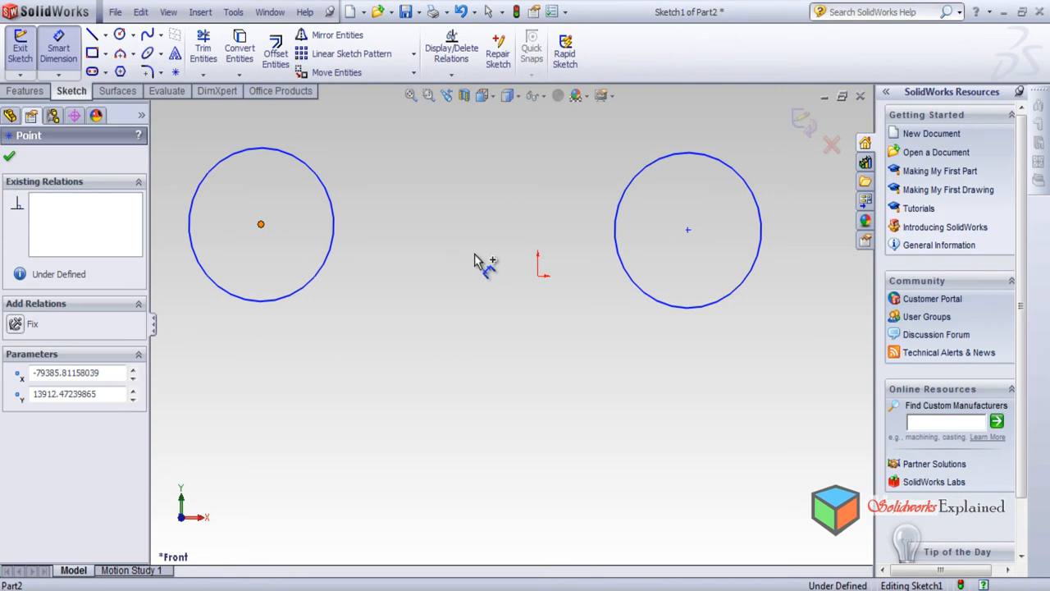
pyautogui.click(688, 229)
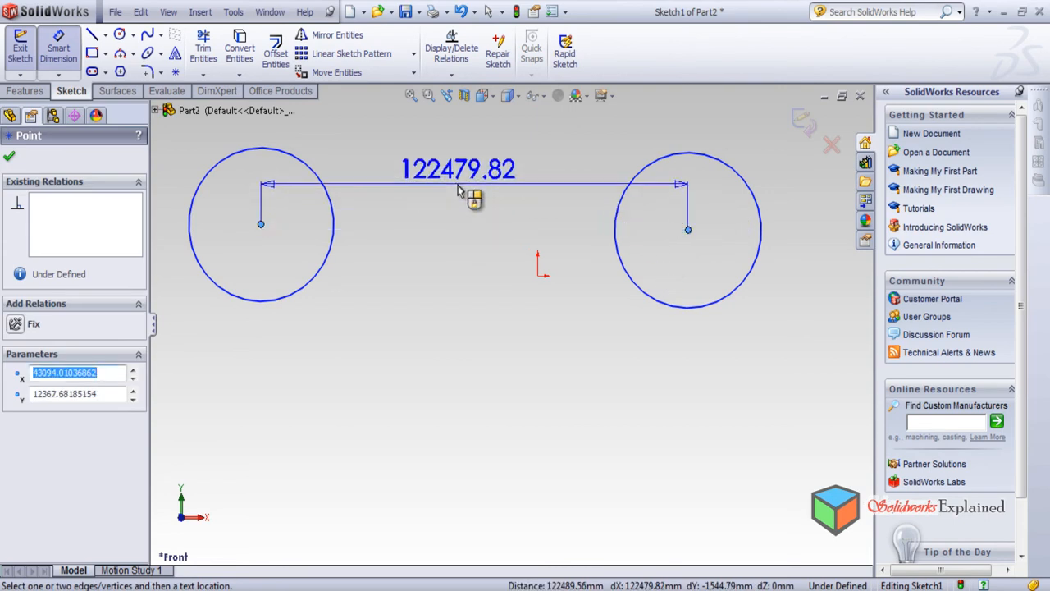
pyautogui.click(458, 189)
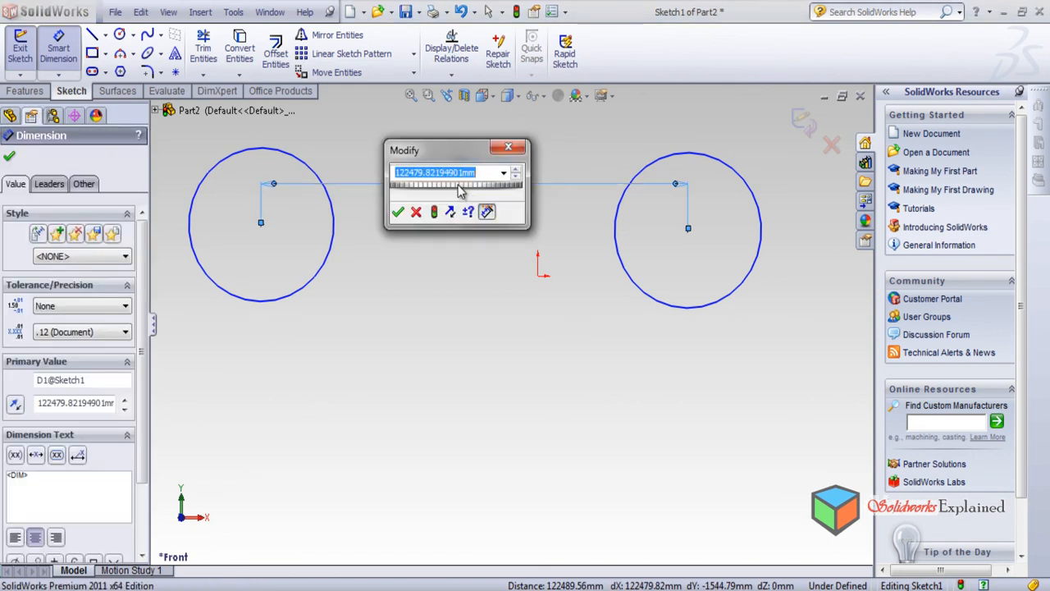
pyautogui.write('20')
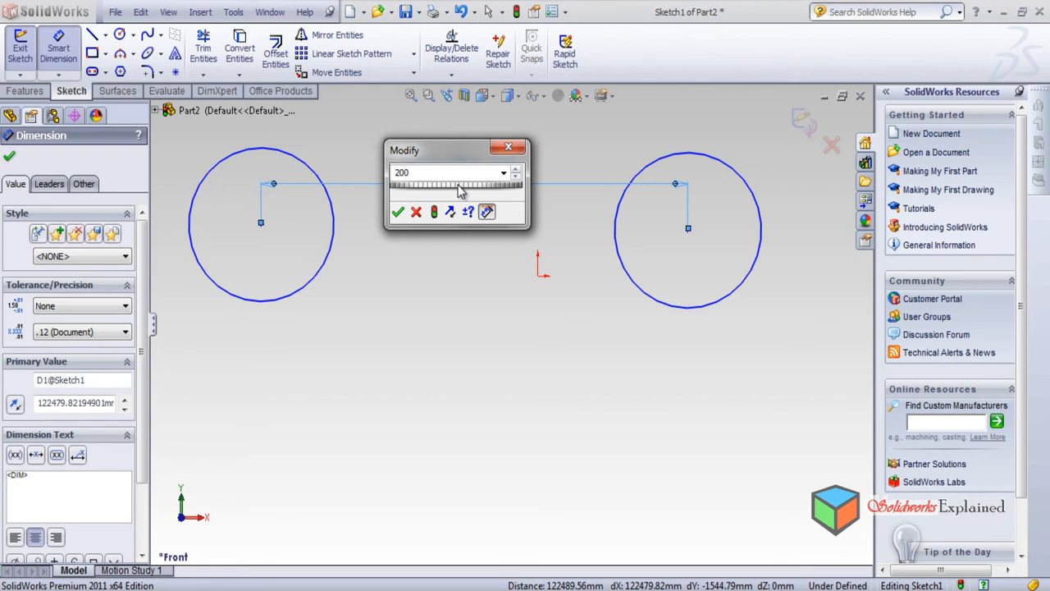
pyautogui.write('0')
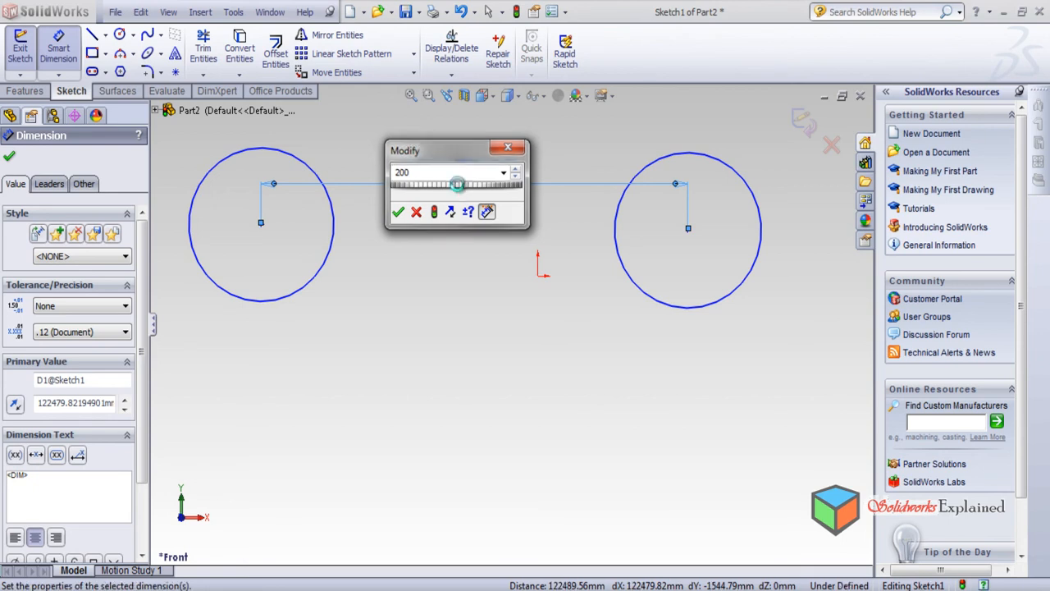
pyautogui.press('Return')
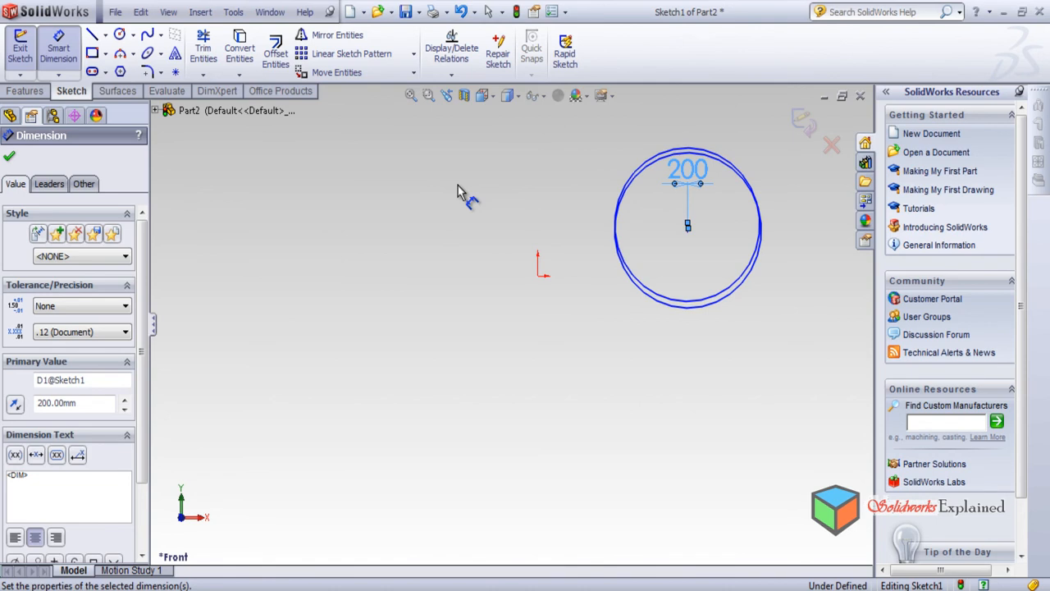
# Sketch a new circle below and to the left of the origin with a radius of 50 mm.
pyautogui.scroll(-5, 722, 201)
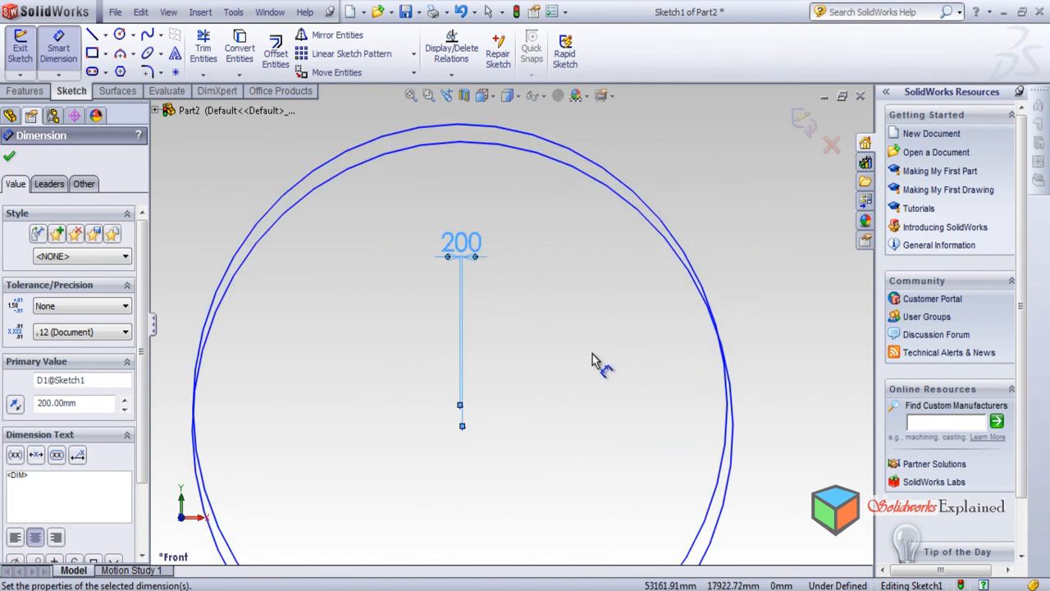
pyautogui.scroll(-5, 525, 410)
pyautogui.scroll(8, 521, 366)
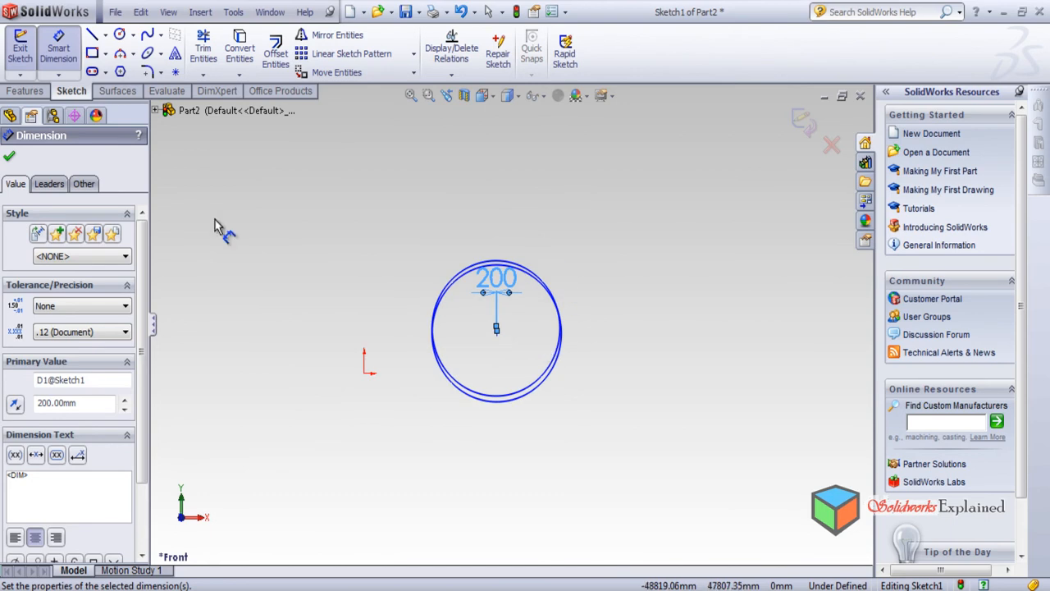
pyautogui.click(119, 35)
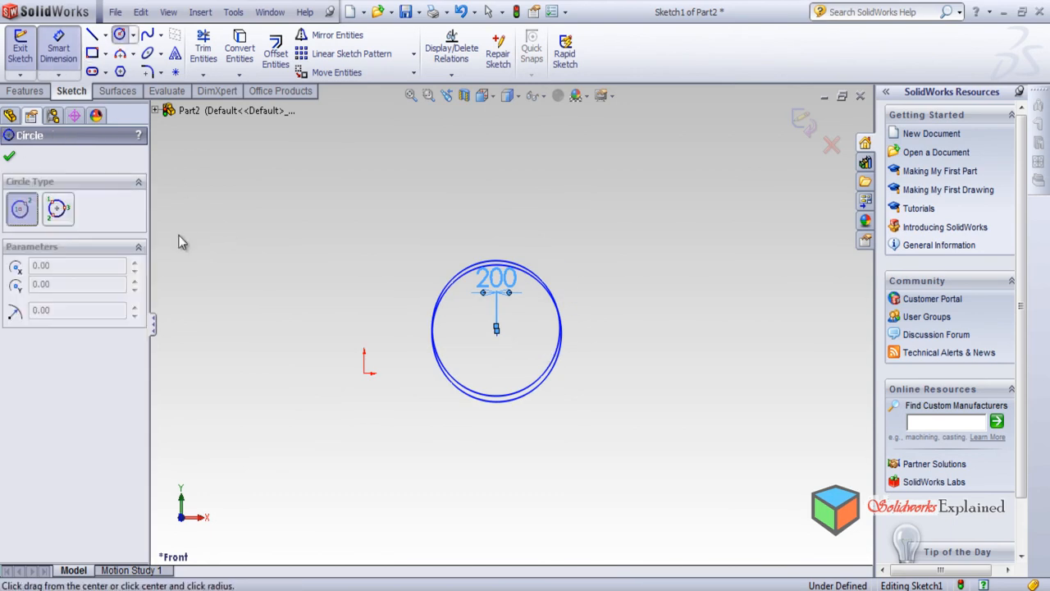
pyautogui.click(240, 443)
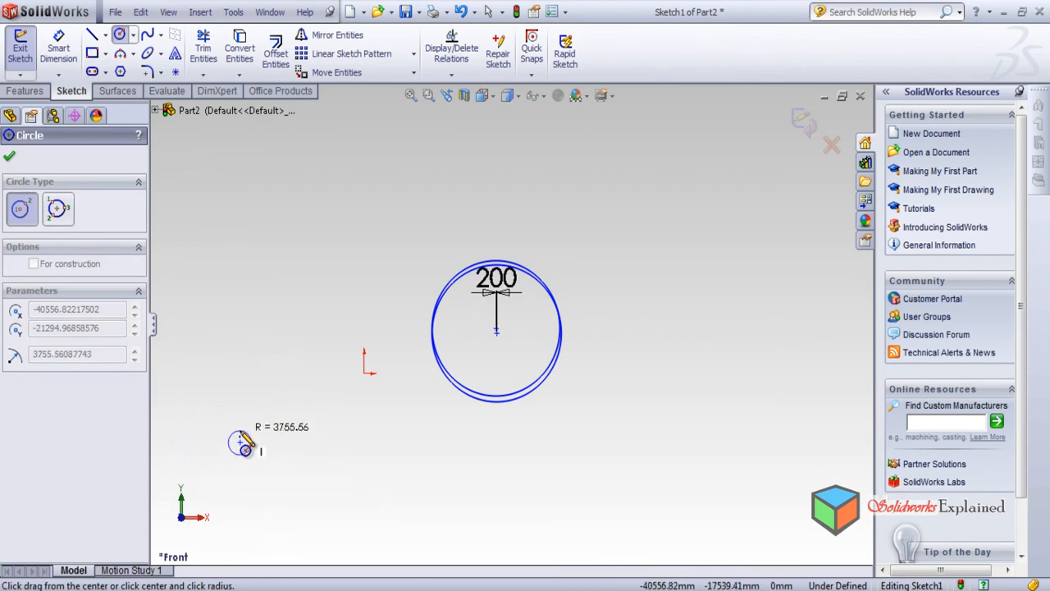
pyautogui.click(296, 500)
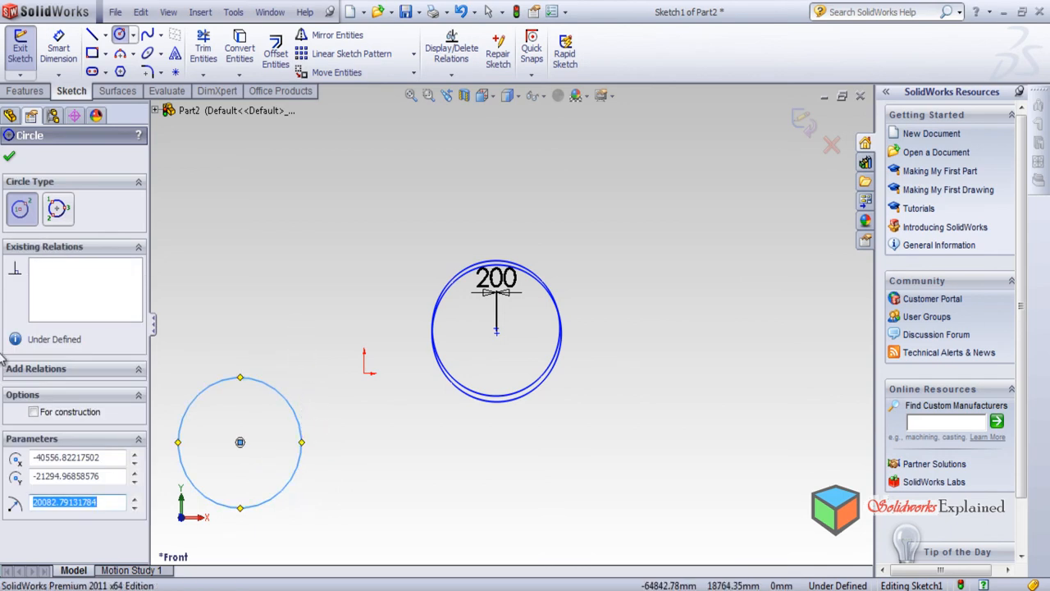
pyautogui.write('50.00')
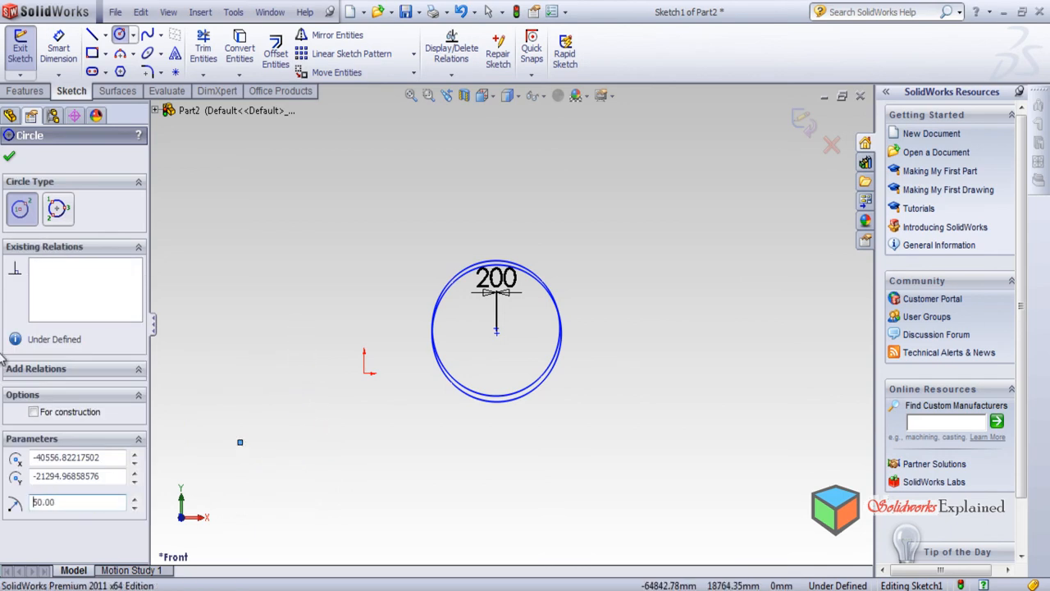
# Sketch a second small circle with a radius of about 61.34 mm to the right of the 50 mm radius circle.
pyautogui.scroll(-10, 270, 382)
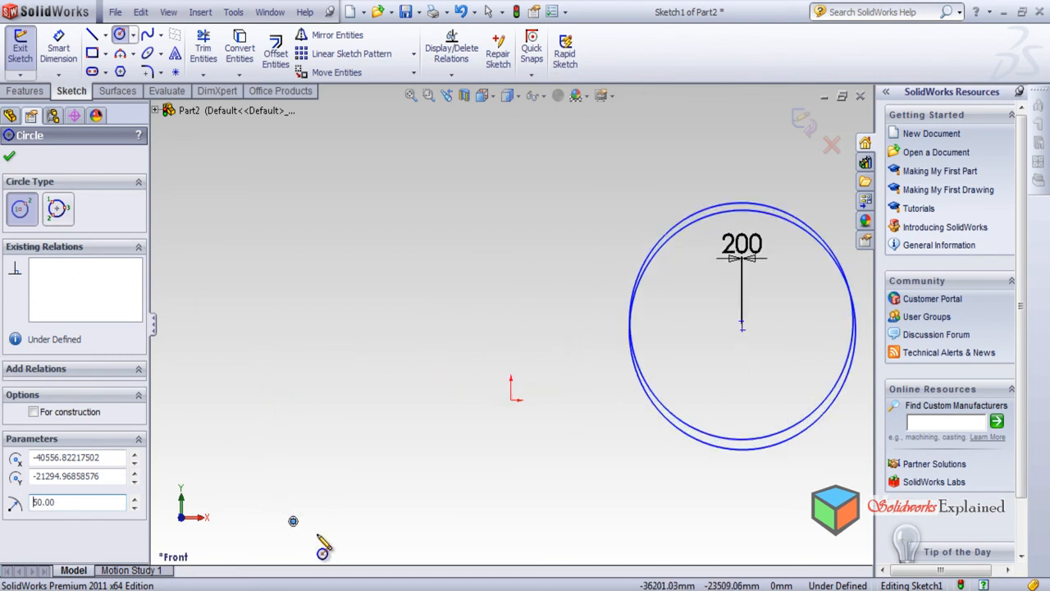
pyautogui.scroll(-10, 374, 484)
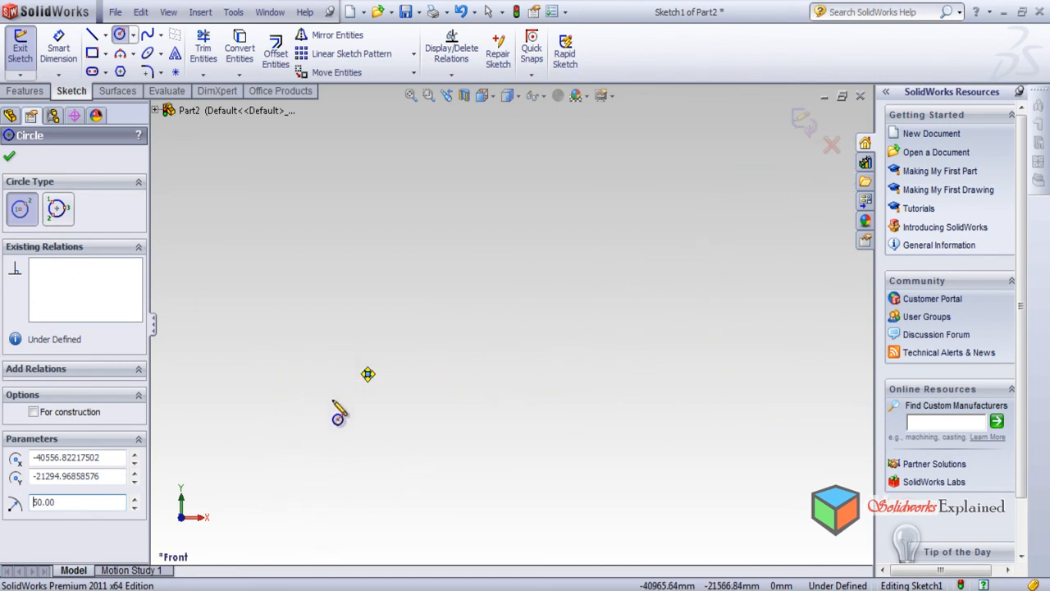
pyautogui.scroll(-8, 482, 341)
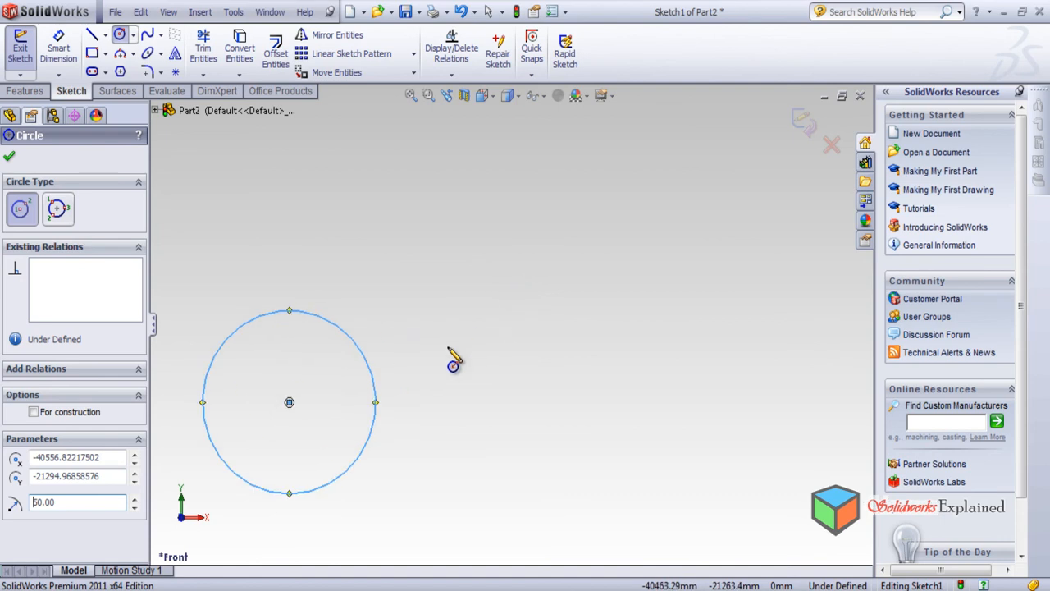
pyautogui.scroll(3, 398, 396)
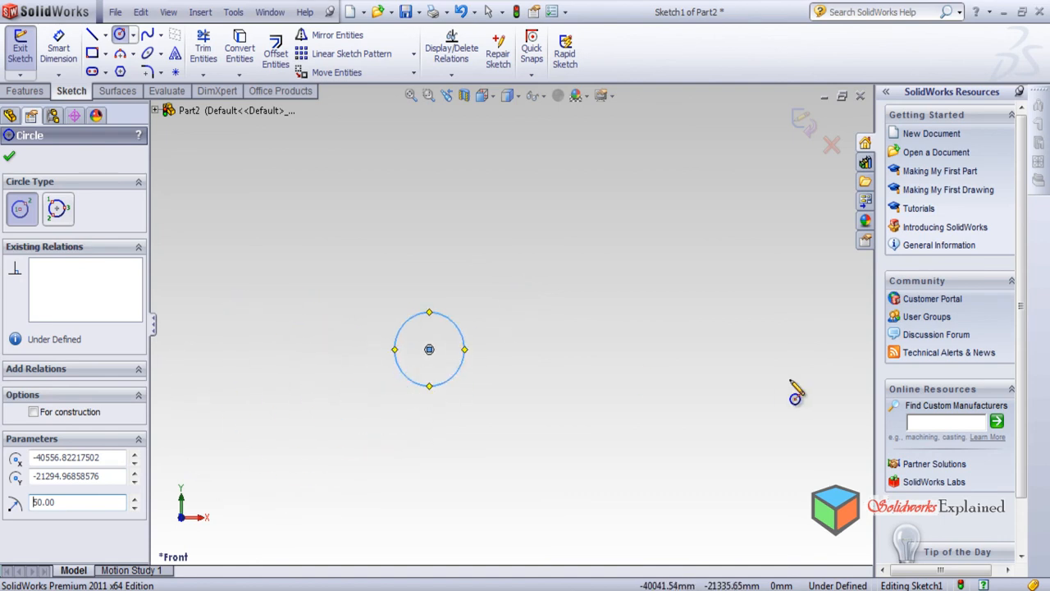
pyautogui.click(794, 362)
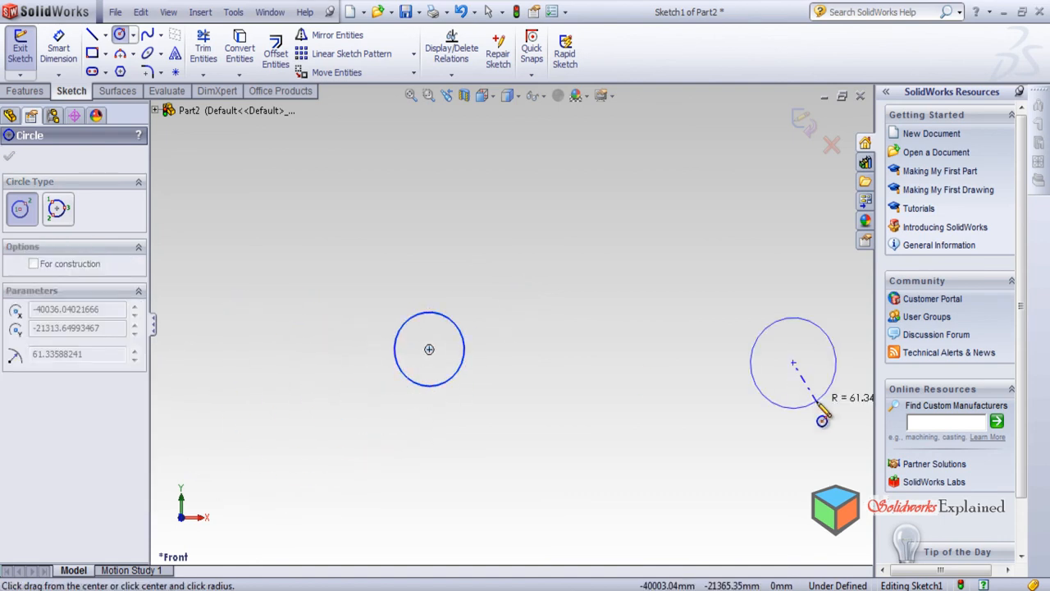
pyautogui.click(814, 402)
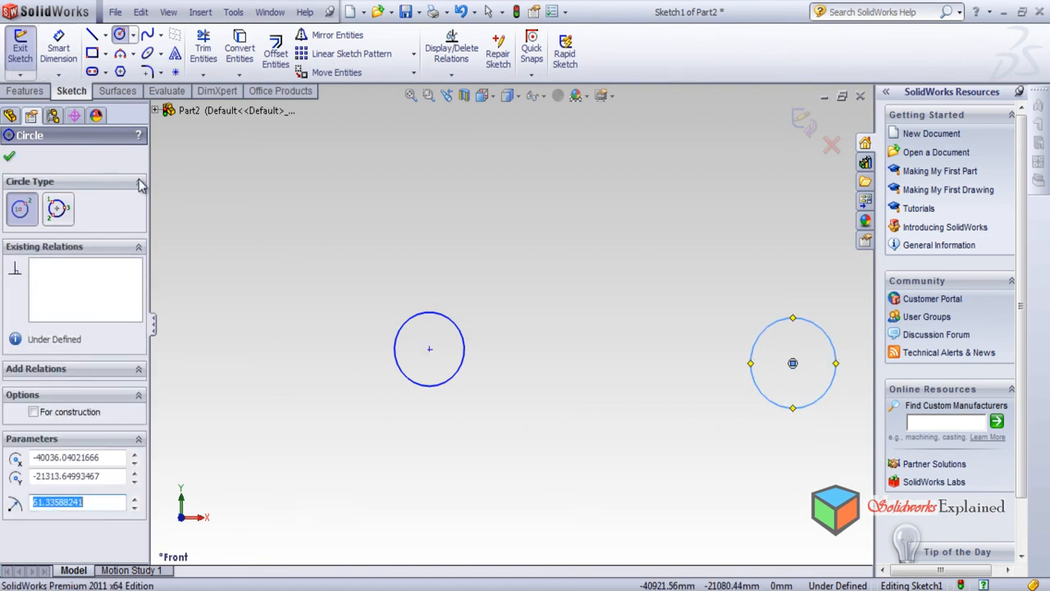
pyautogui.click(10, 157)
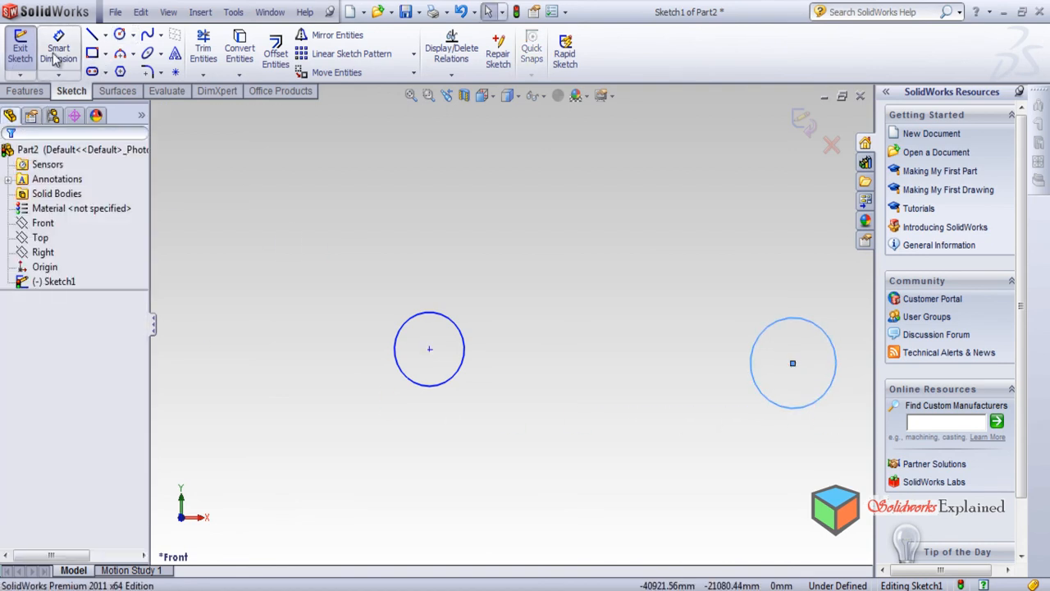
# Dimension the distance between the centres of the two small circles.
pyautogui.click(58, 46)
pyautogui.click(429, 349)
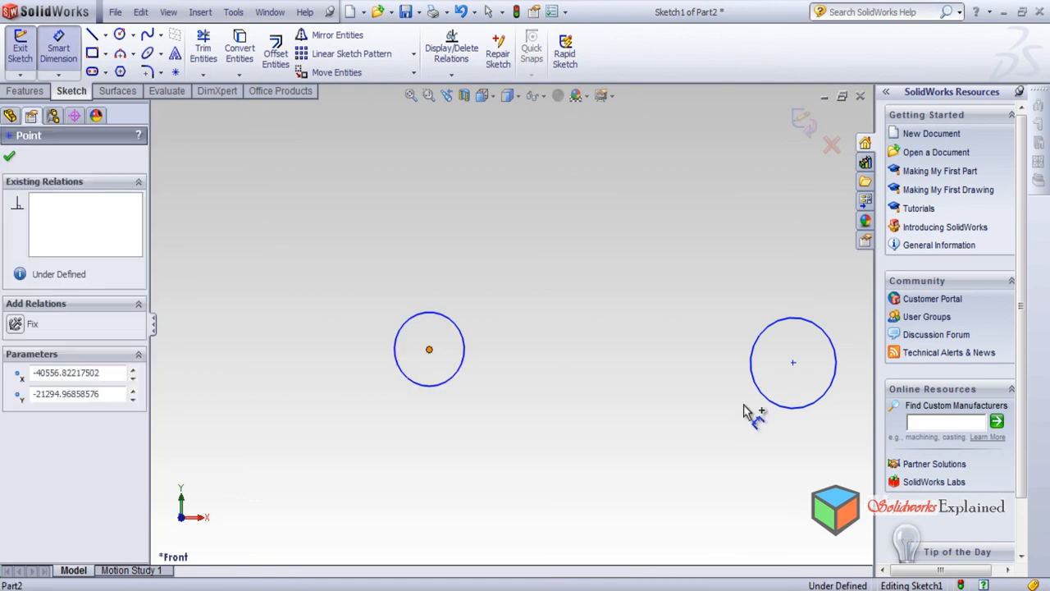
pyautogui.click(792, 362)
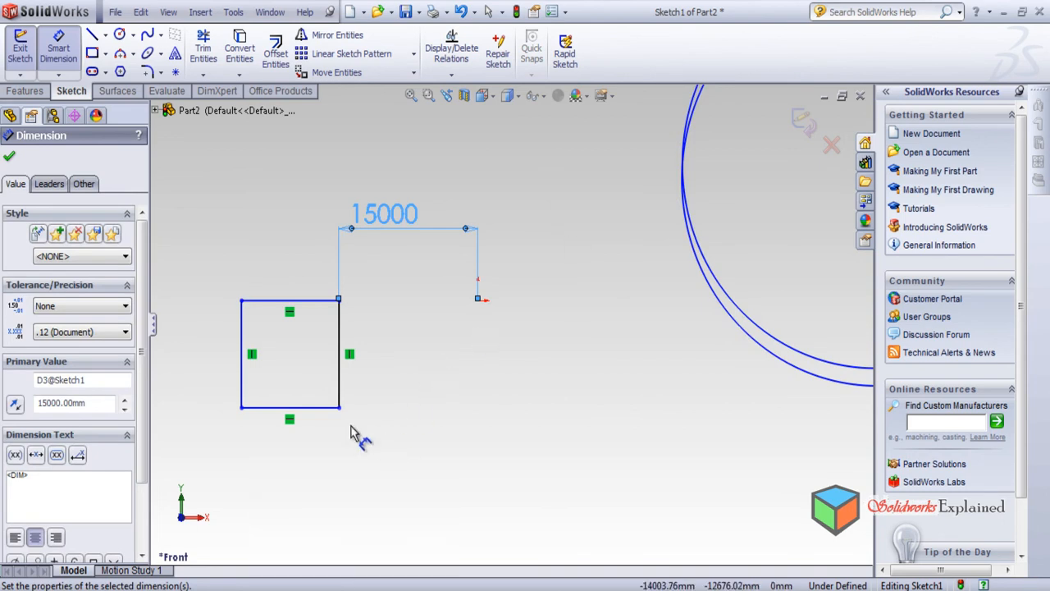
# Set the horizontal distance between the square's upper-right corner and the origin to 1000 mm and examine the gap.
pyautogui.doubleClick(402, 213)
pyautogui.write('1000')
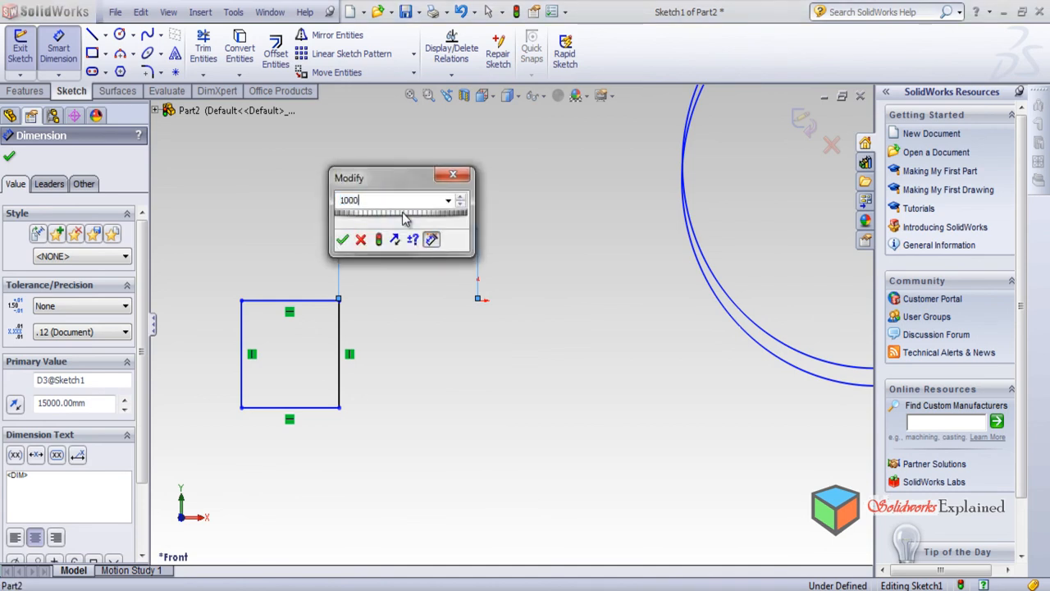
pyautogui.press('Return')
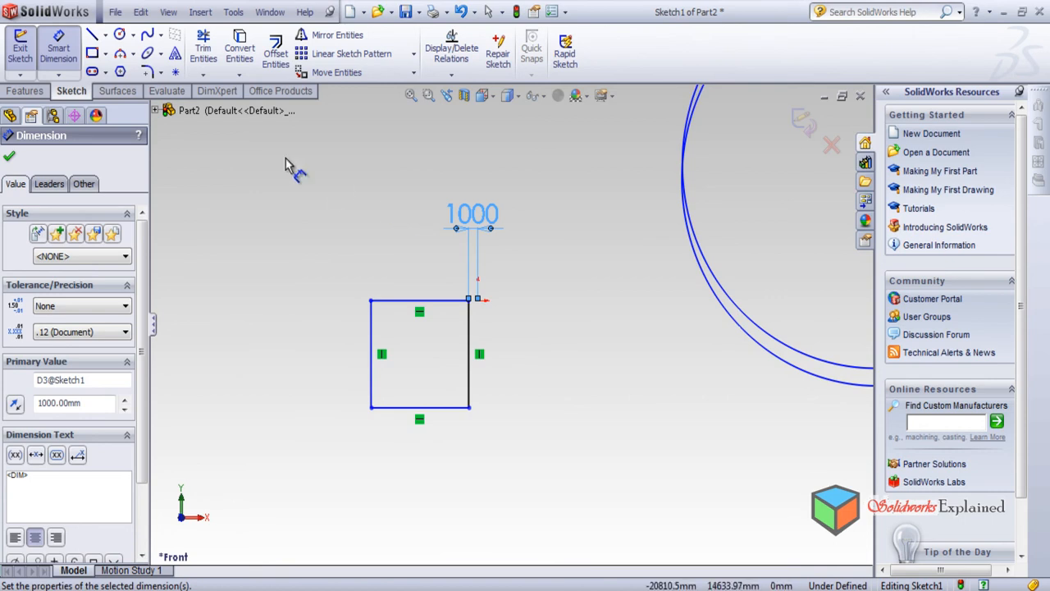
pyautogui.scroll(-3, 489, 295)
pyautogui.scroll(-3, 482, 289)
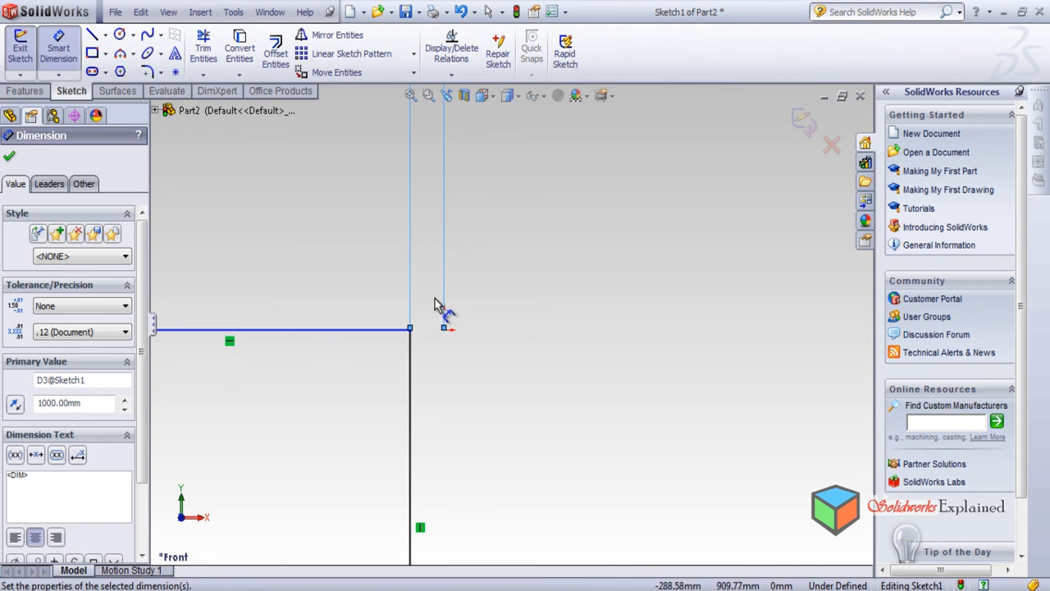
pyautogui.scroll(-3, 459, 337)
pyautogui.scroll(-2, 492, 322)
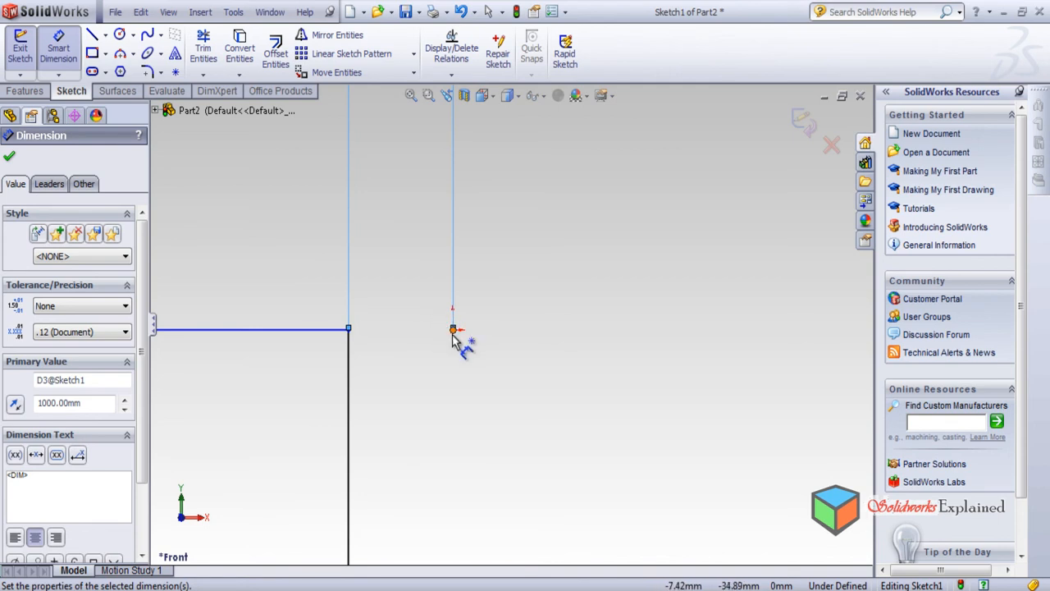
# Delete all circles, the square and the dimensions from the sketch.
pyautogui.scroll(6, 456, 336)
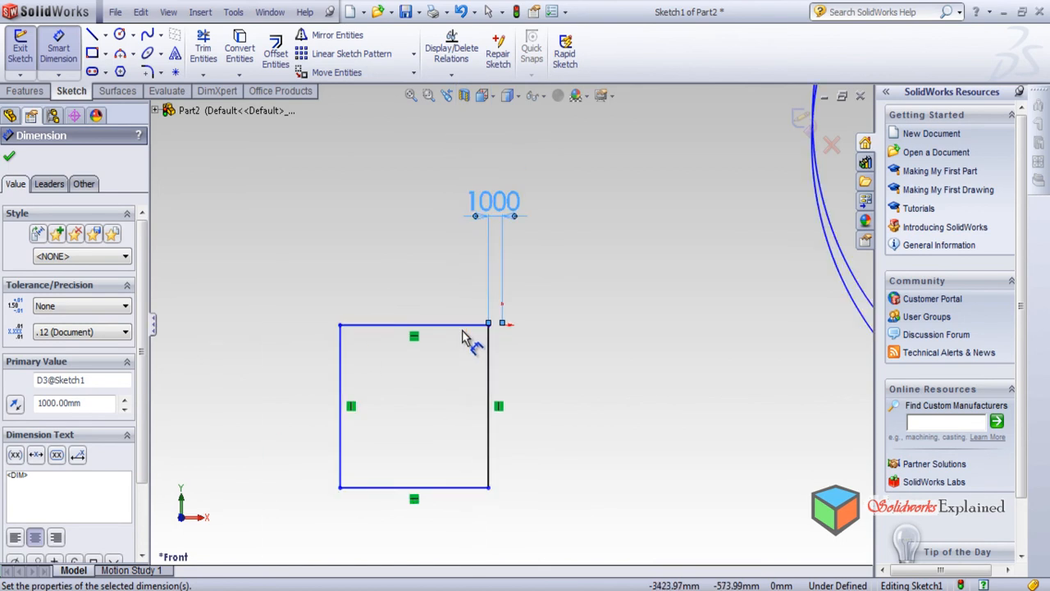
pyautogui.scroll(5, 417, 317)
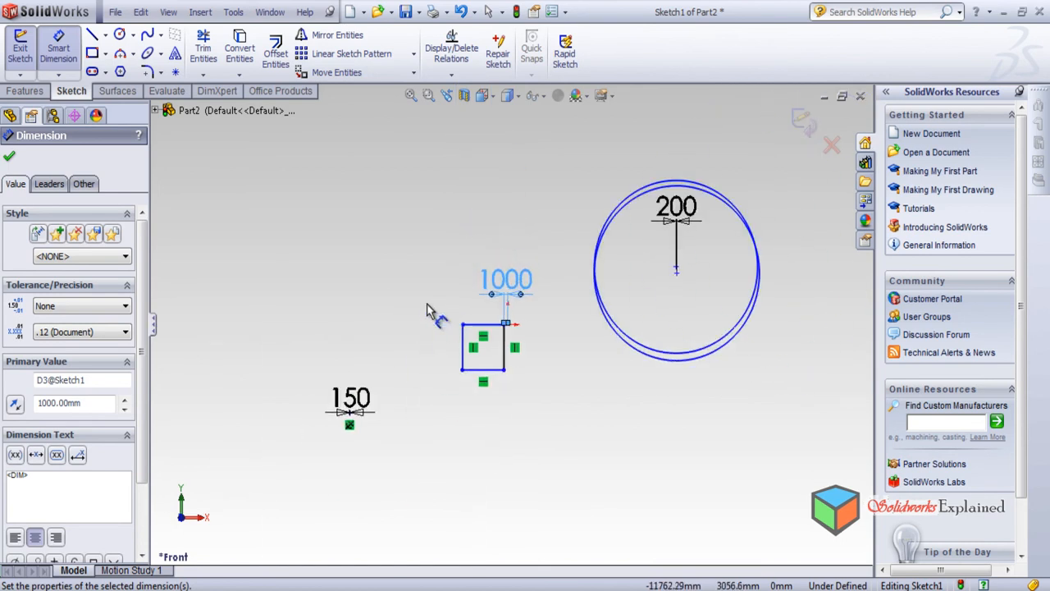
pyautogui.click(9, 156)
pyautogui.moveTo(205, 152)
pyautogui.mouseDown()
pyautogui.moveTo(647, 450)
pyautogui.moveTo(809, 535)
pyautogui.mouseUp()
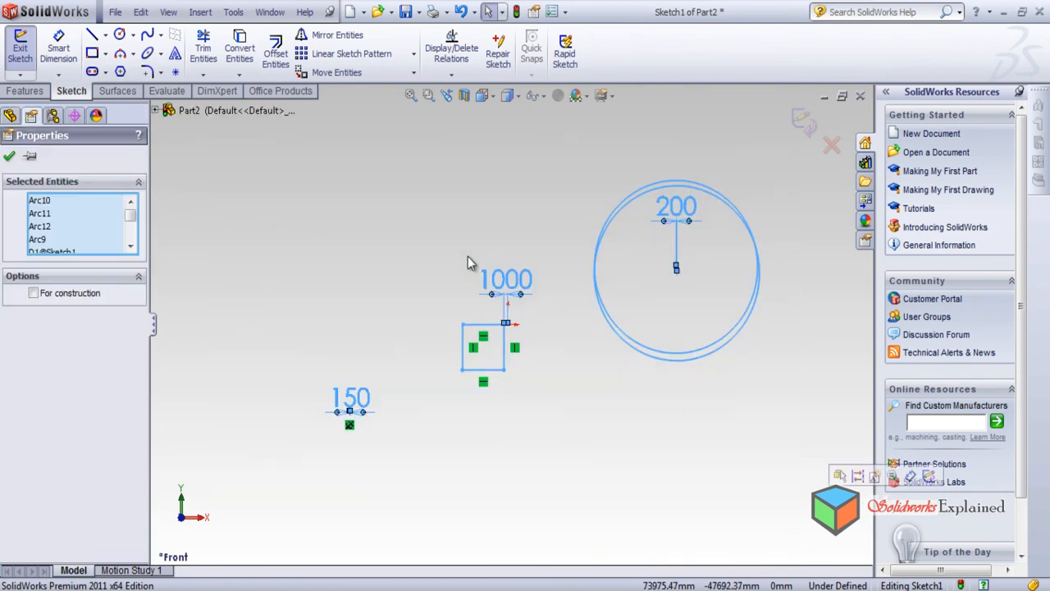
pyautogui.press('Delete')
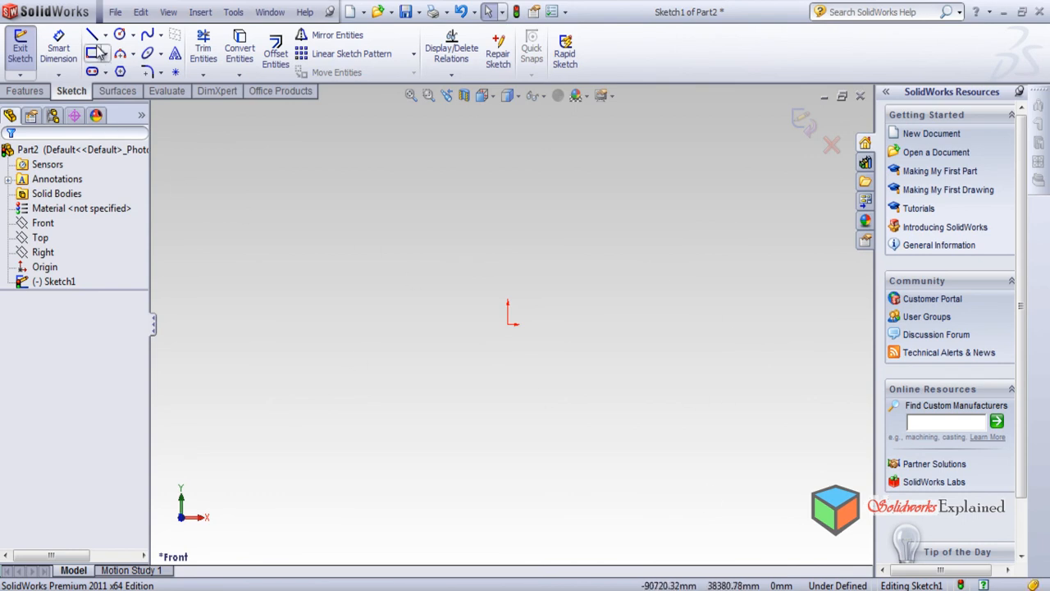
# Sketch one steep slanted line to the left of the origin, running down and slightly to the right, and end the line chain.
pyautogui.click(133, 34)
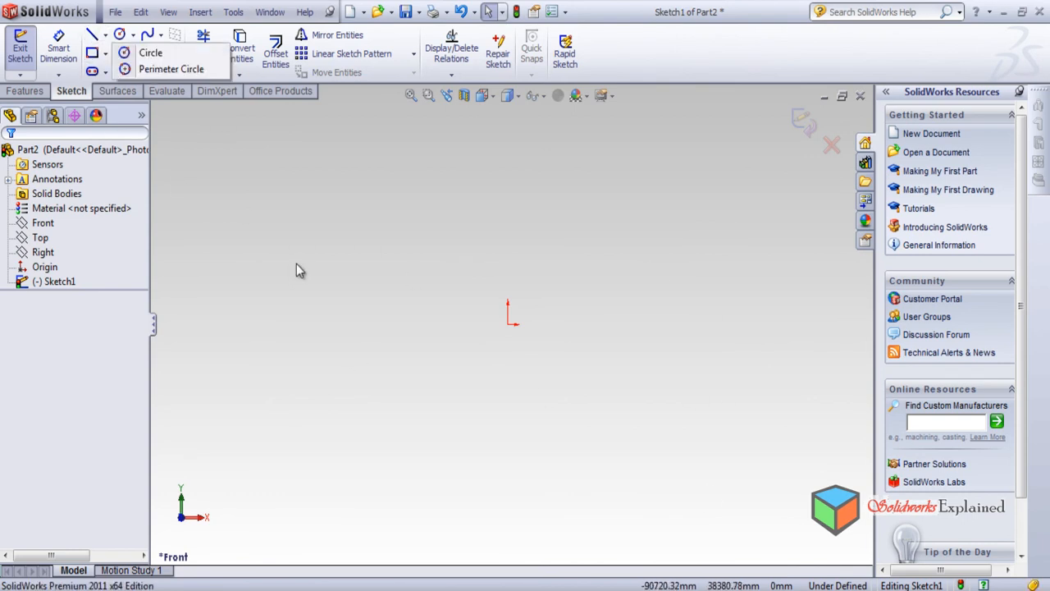
pyautogui.click(99, 38)
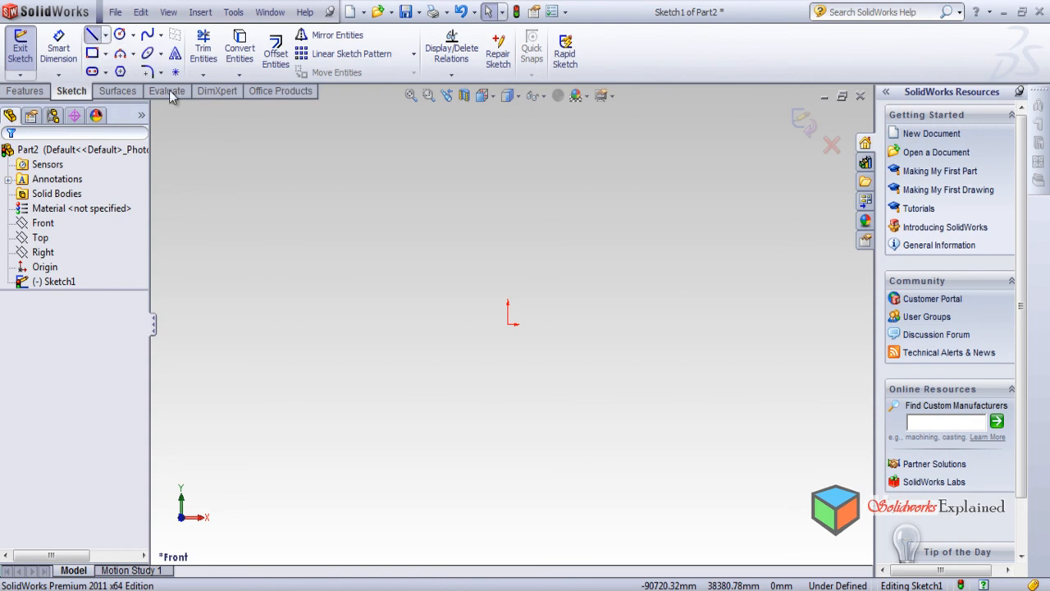
pyautogui.click(93, 36)
pyautogui.moveTo(309, 248)
pyautogui.mouseDown()
pyautogui.moveTo(370, 511)
pyautogui.moveTo(364, 485)
pyautogui.moveTo(343, 482)
pyautogui.mouseUp()
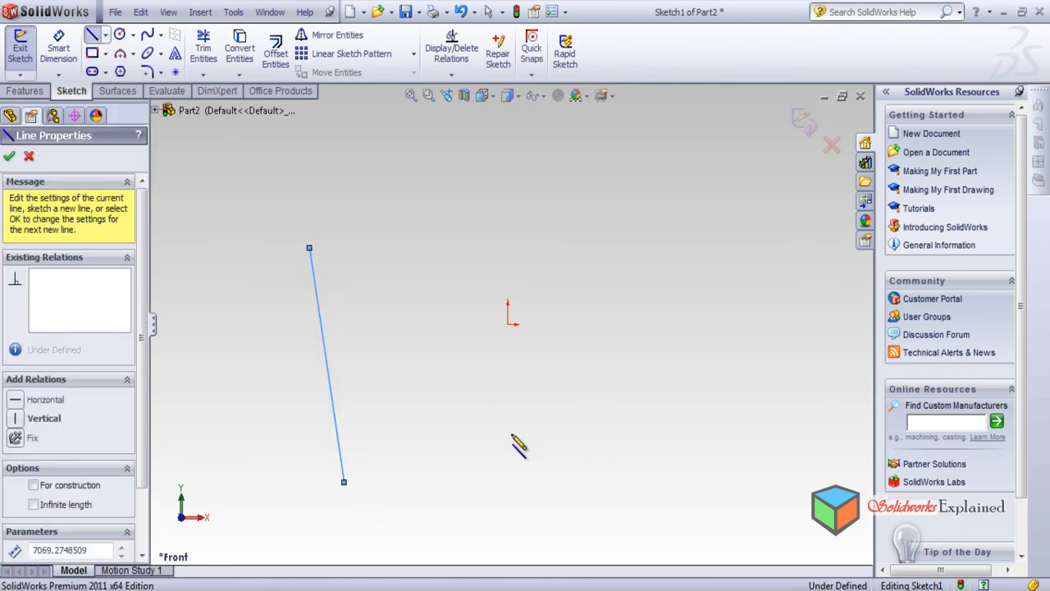
pyautogui.rightClick(565, 408)
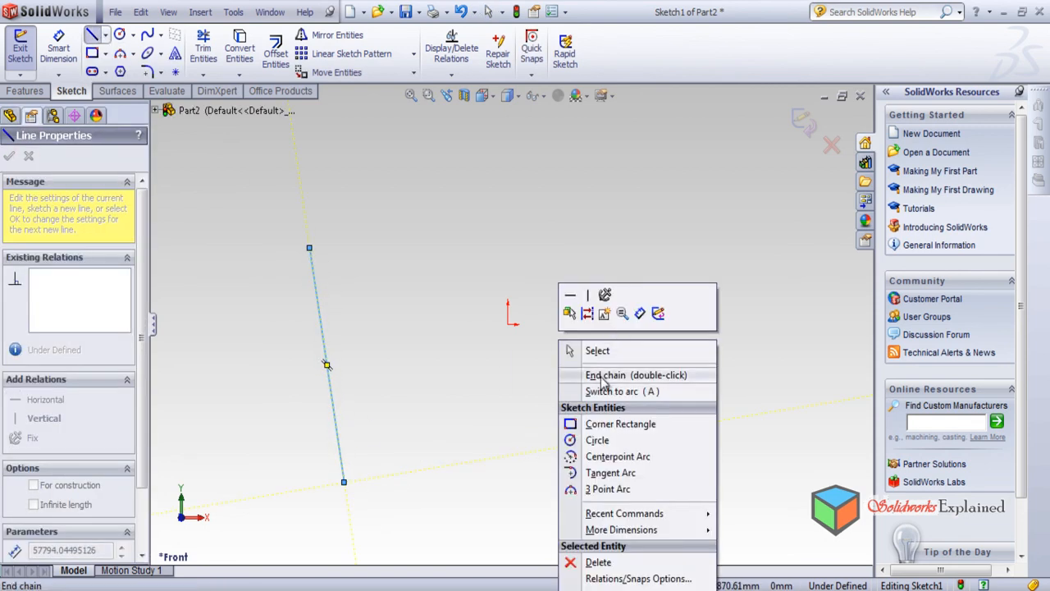
pyautogui.click(603, 376)
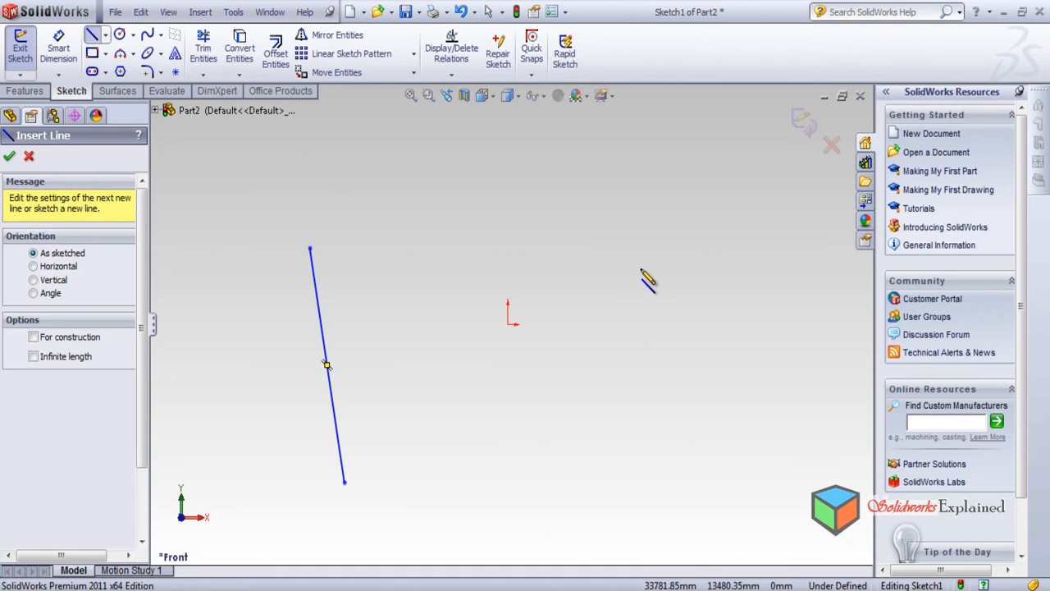
# Sketch a second line about 32,026 mm long to the right of the origin, rising to the right at 45°, and end the chain.
pyautogui.moveTo(617, 404); pyautogui.dragTo(706, 310)
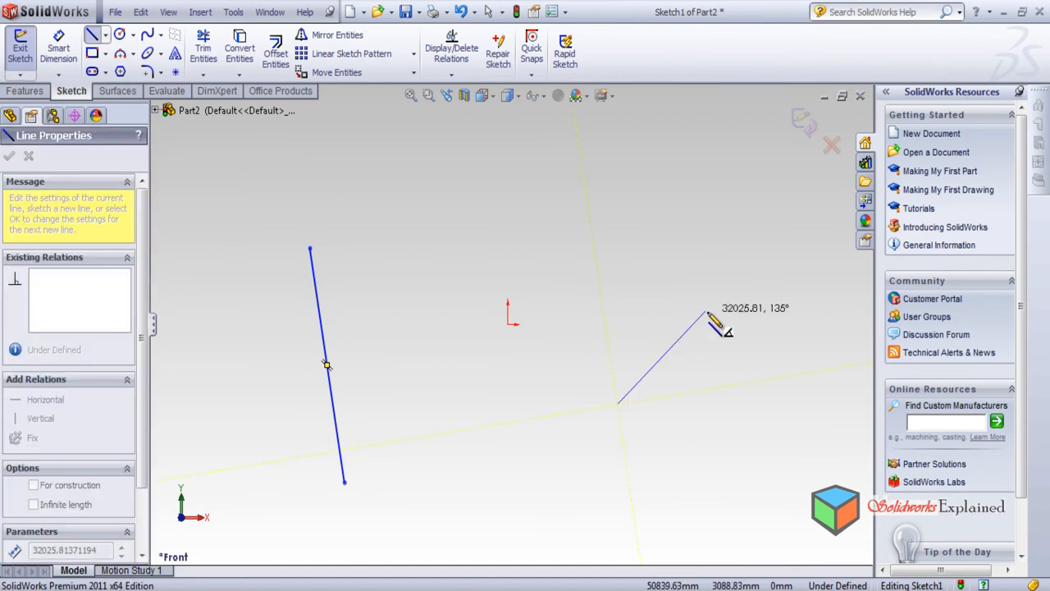
pyautogui.rightClick(722, 273)
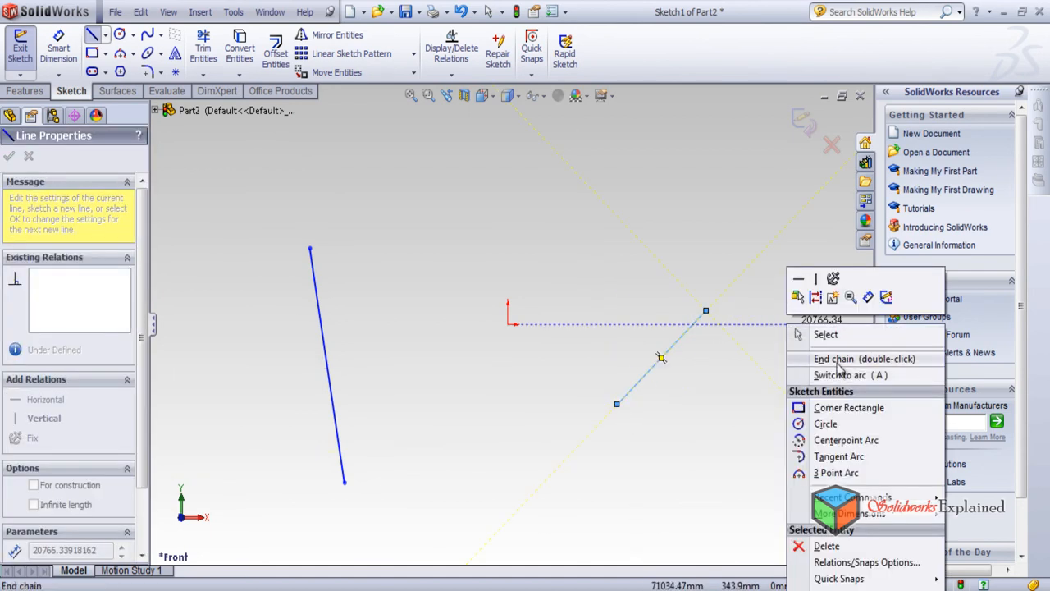
pyautogui.click(800, 355)
# Add a Midpoint relation between the steep line and the lower endpoint of the shorter 45° line.
pyautogui.click(451, 75)
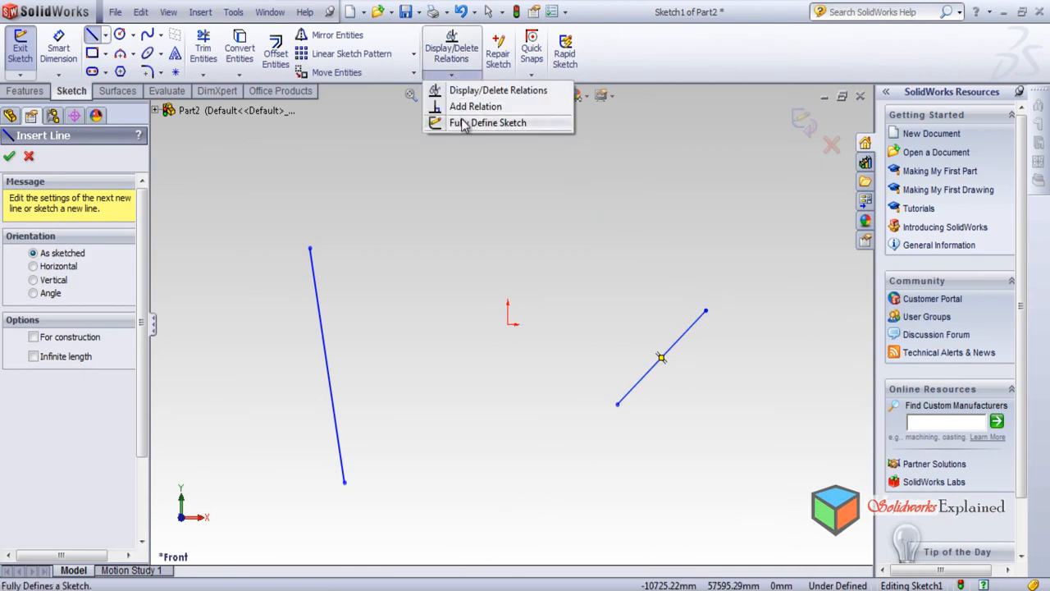
pyautogui.click(464, 111)
pyautogui.click(325, 336)
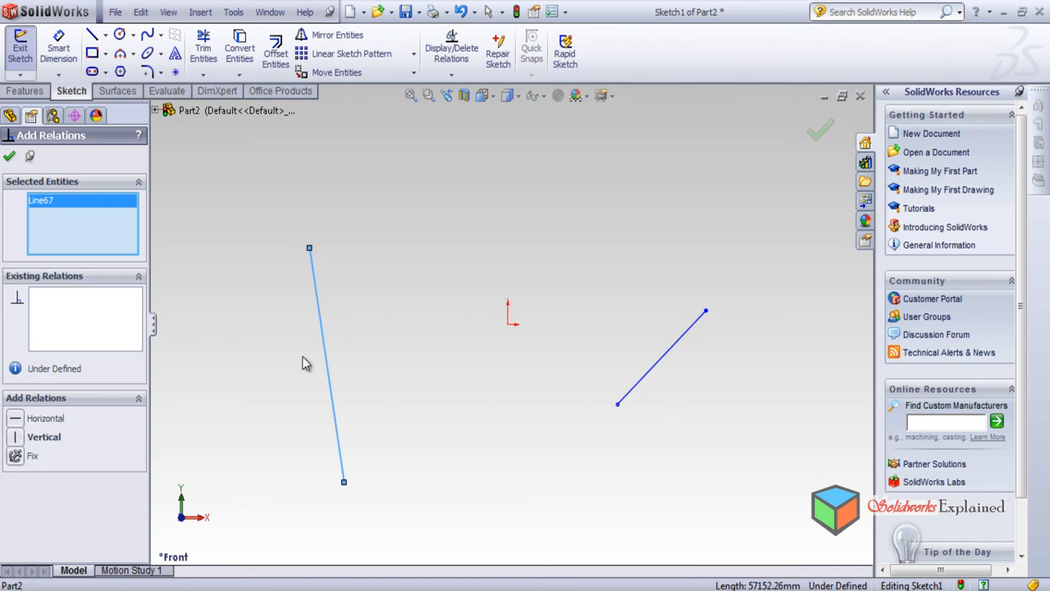
pyautogui.click(617, 404)
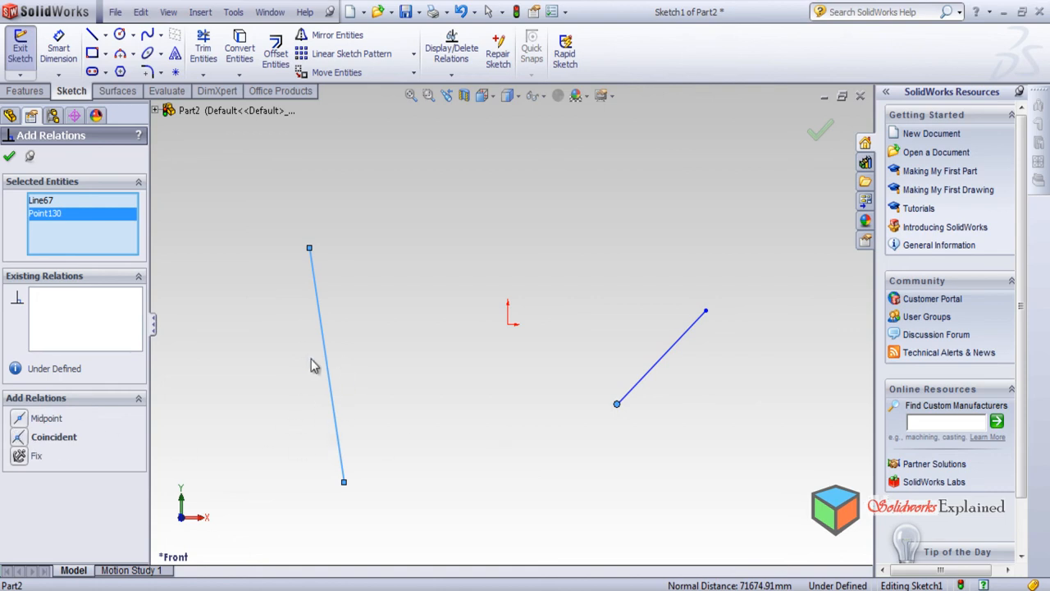
pyautogui.click(17, 420)
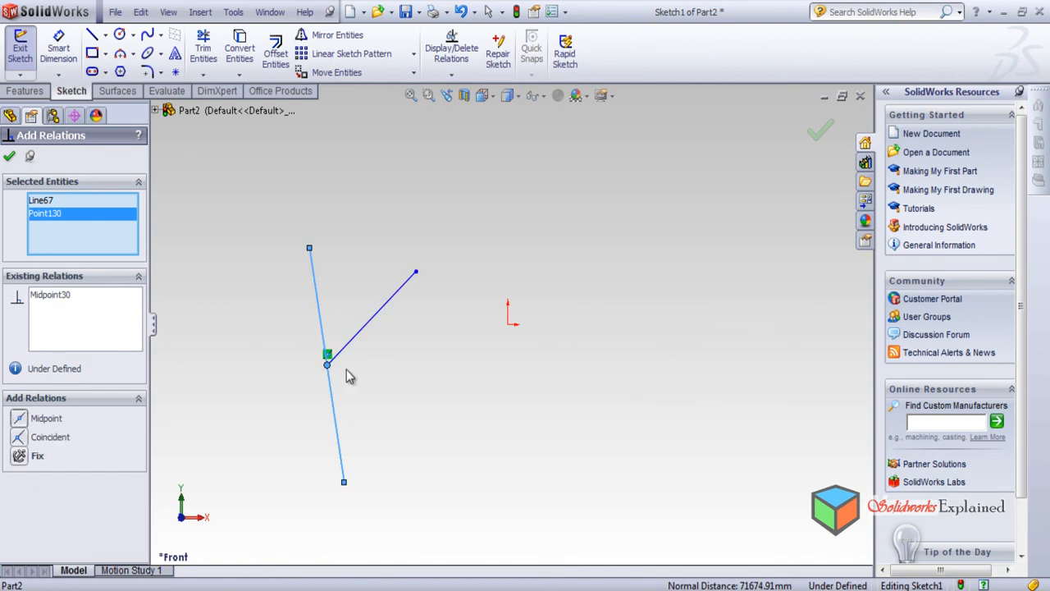
pyautogui.click(9, 156)
pyautogui.click(59, 153)
pyautogui.click(296, 189)
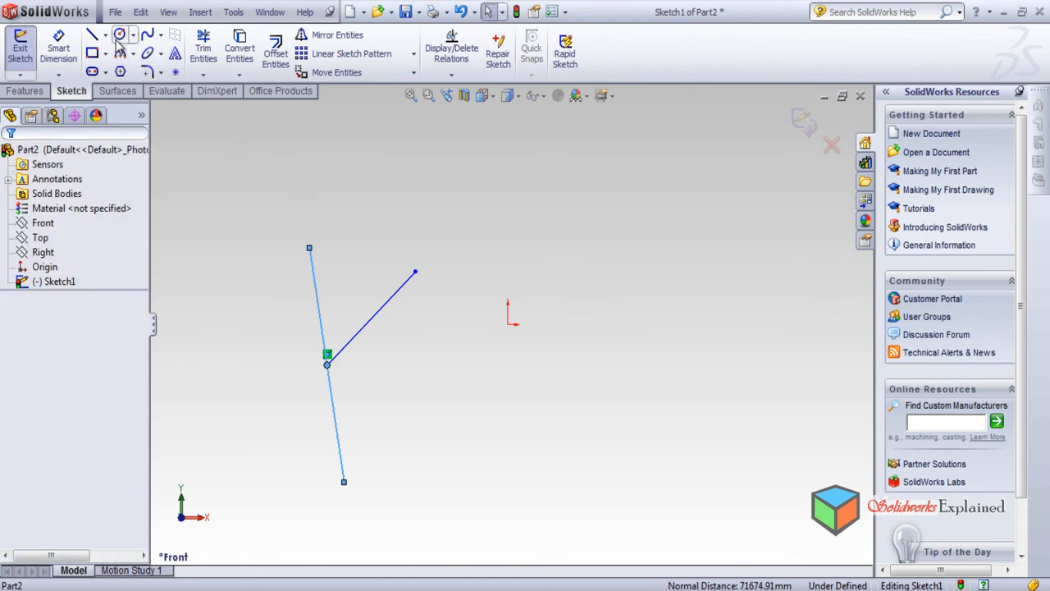
# Sketch a large 3 point arc to the right of the origin, starting above its level, ending well below it and bulging right.
pyautogui.click(120, 66)
pyautogui.click(605, 247)
pyautogui.click(728, 502)
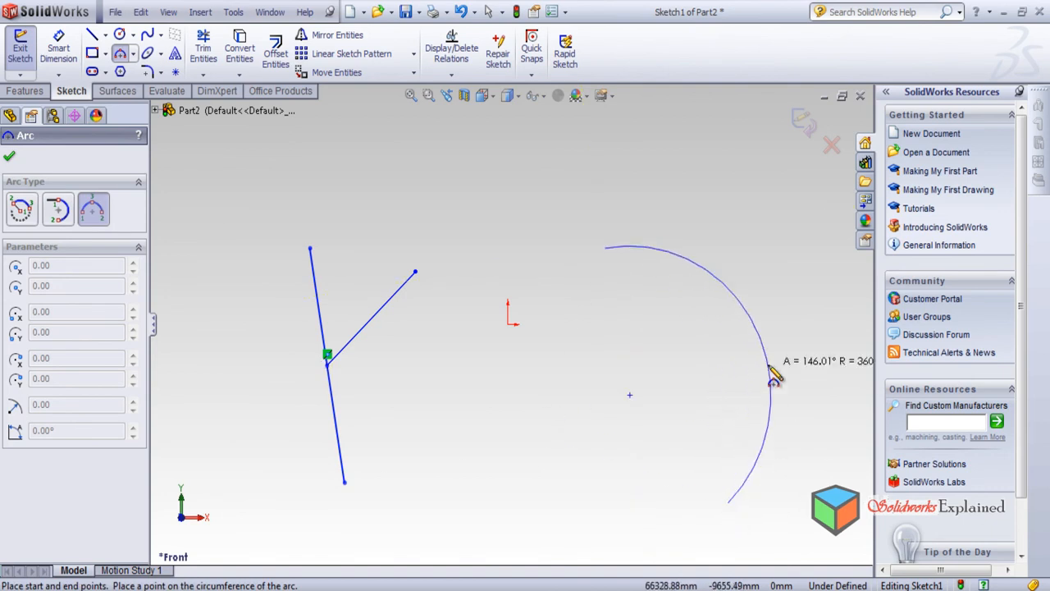
pyautogui.click(776, 368)
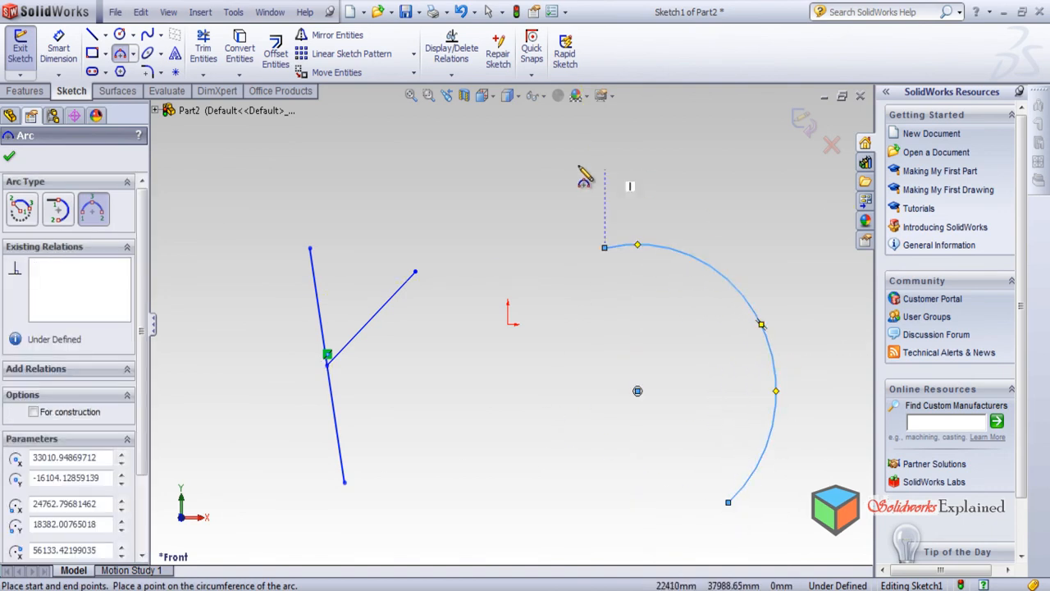
pyautogui.click(9, 156)
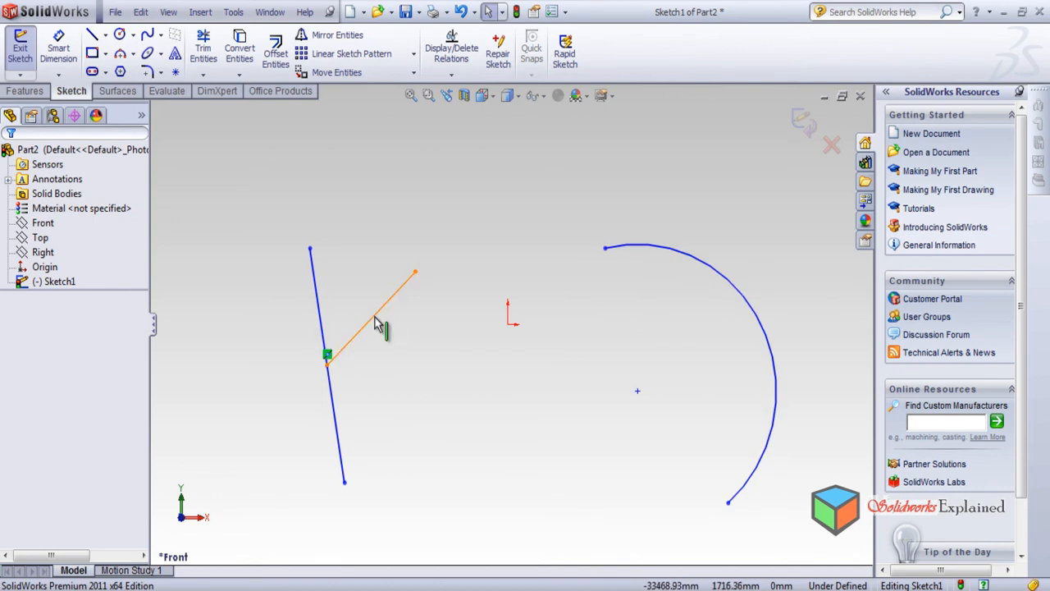
# Add a Midpoint relation between the 45° line and the arc's upper endpoint, and clear the selection.
pyautogui.click(452, 74)
pyautogui.click(475, 106)
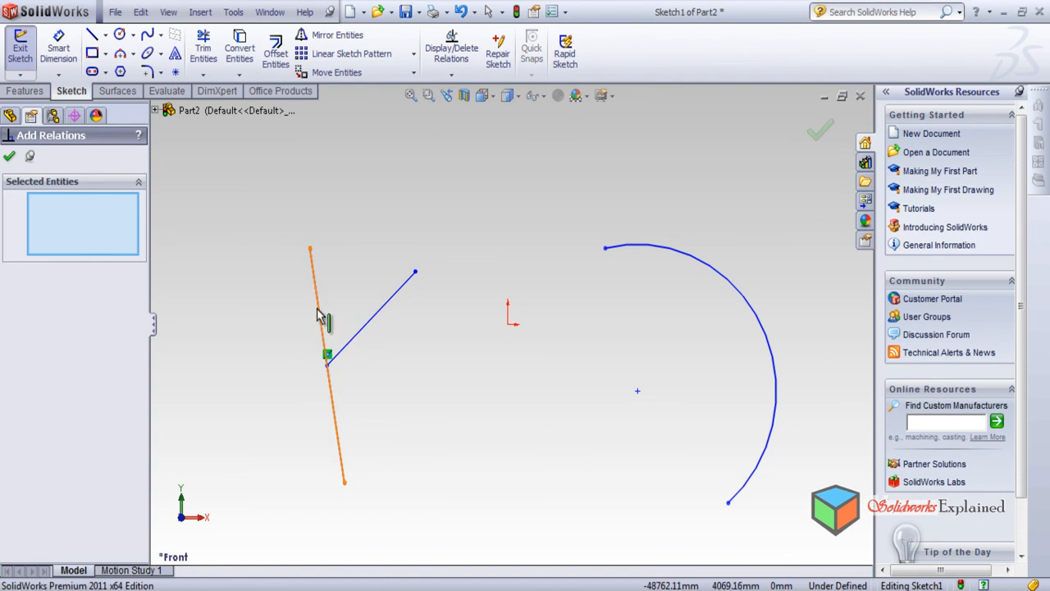
pyautogui.click(373, 322)
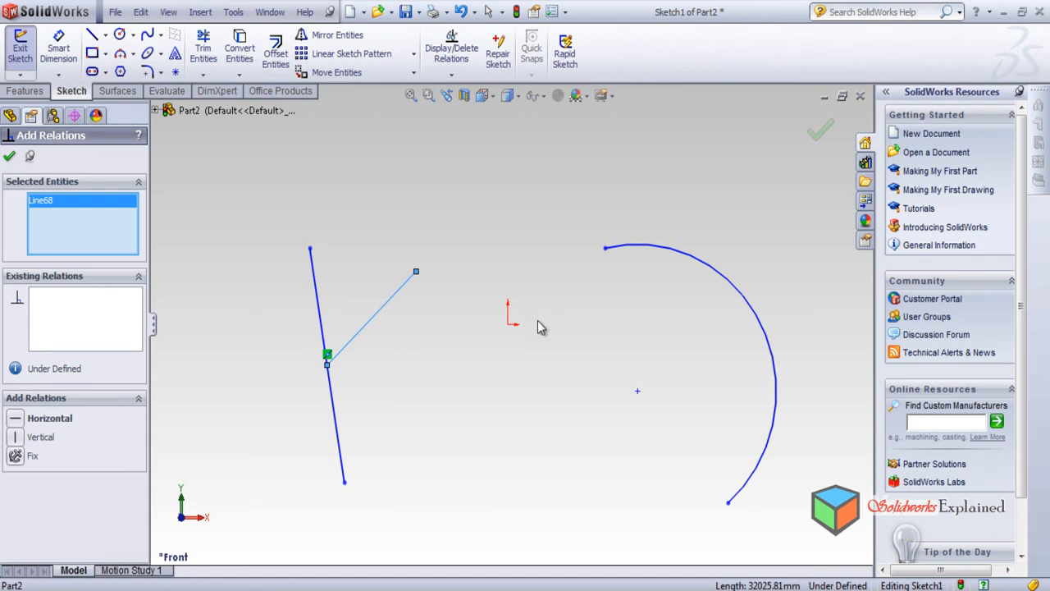
pyautogui.click(604, 248)
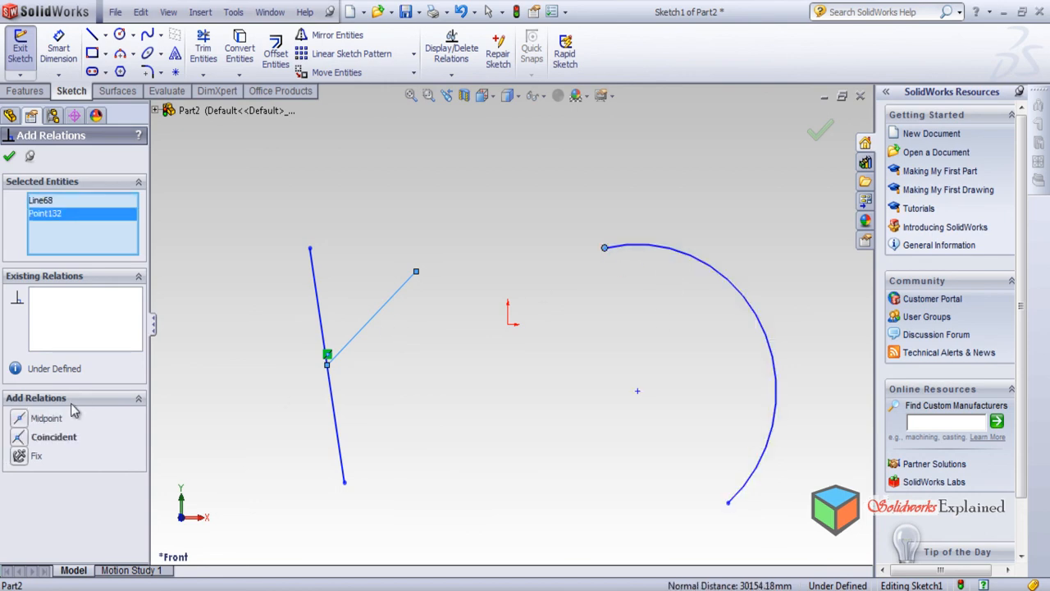
pyautogui.click(20, 419)
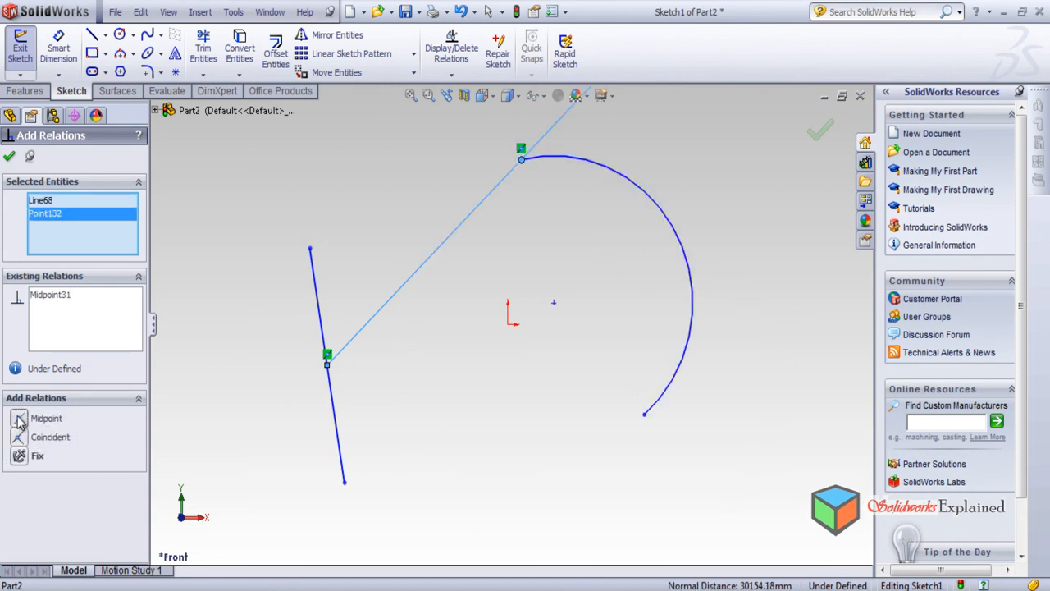
pyautogui.scroll(4, 510, 280)
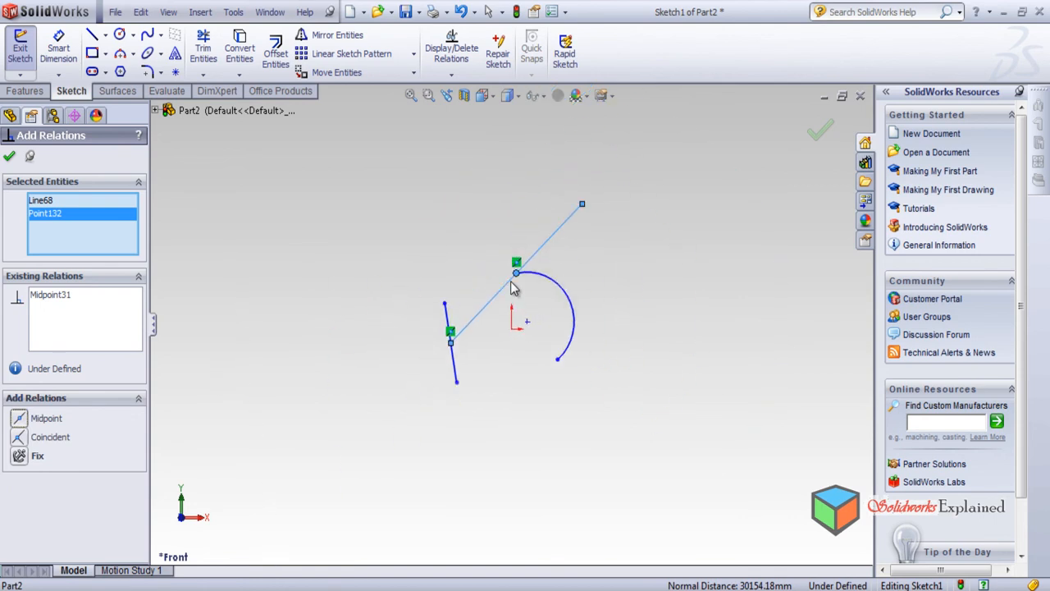
pyautogui.click(9, 158)
pyautogui.scroll(-3, 611, 233)
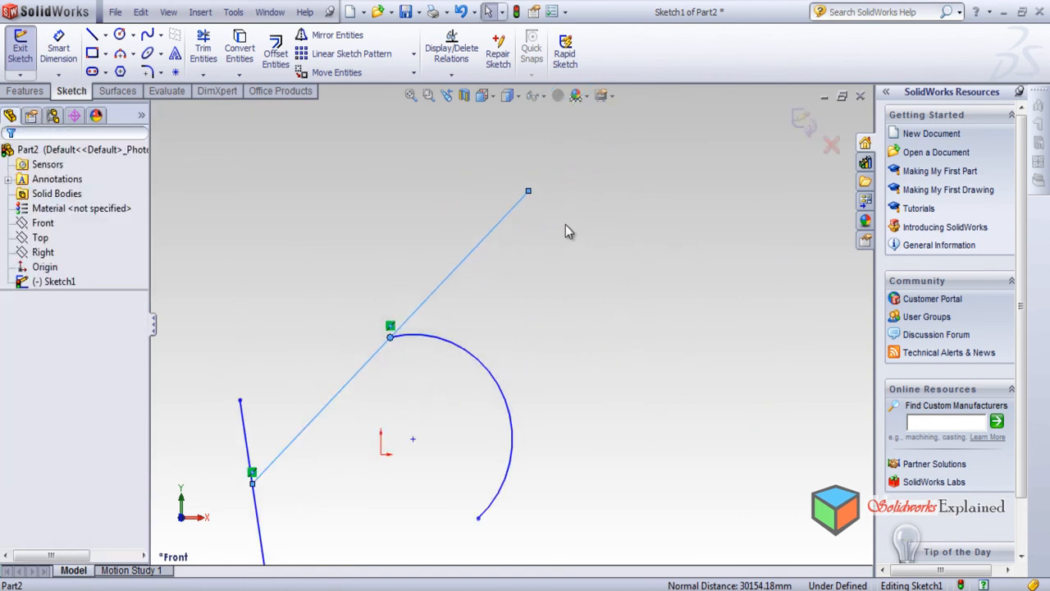
pyautogui.click(387, 306)
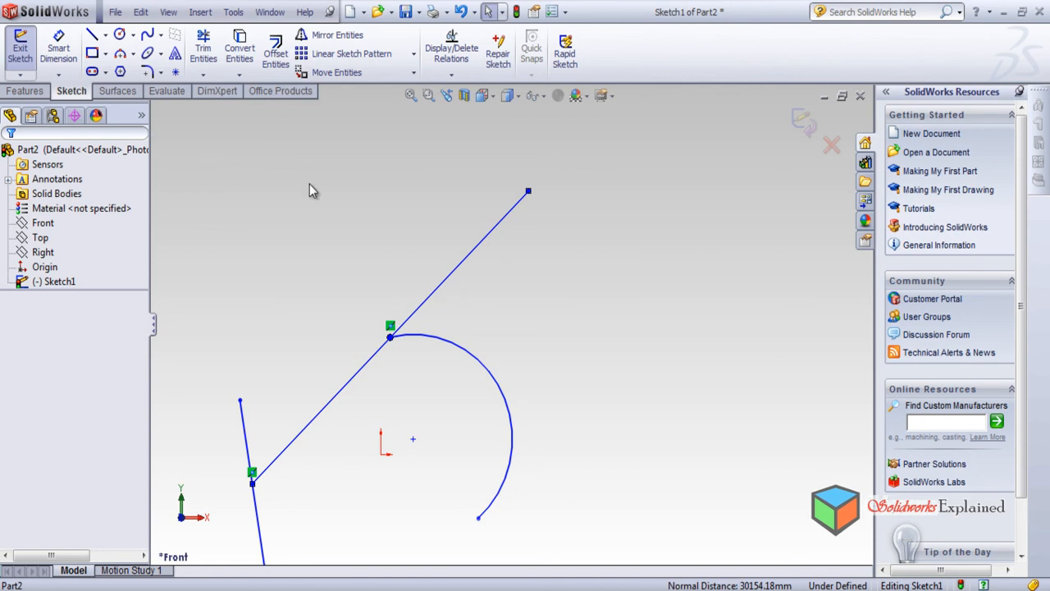
# Dimension the 45° line's length as 5000 mm and examine how the attached arc moves with it.
pyautogui.click(58, 49)
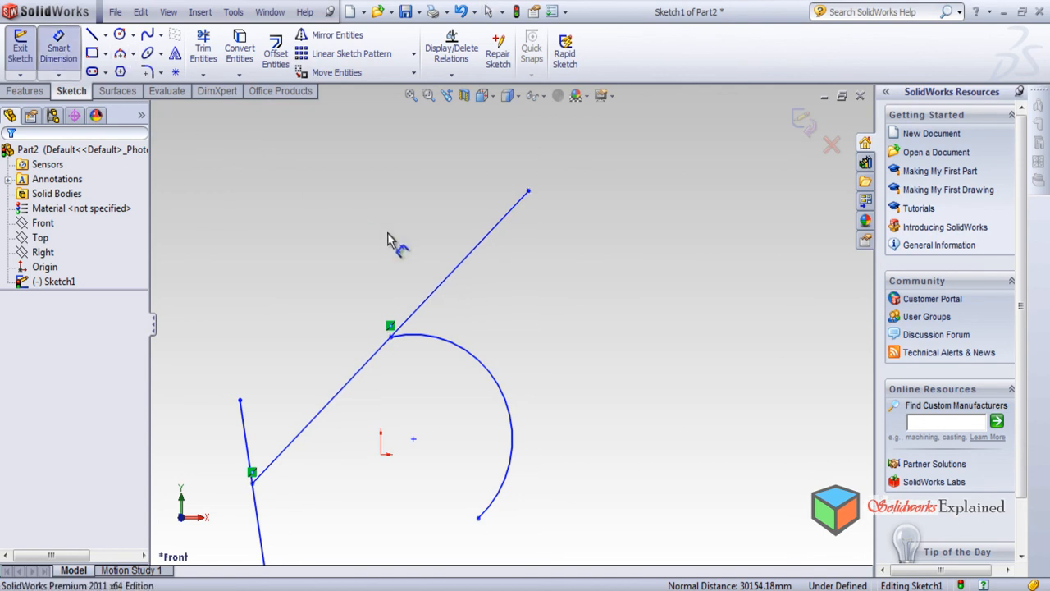
pyautogui.click(419, 310)
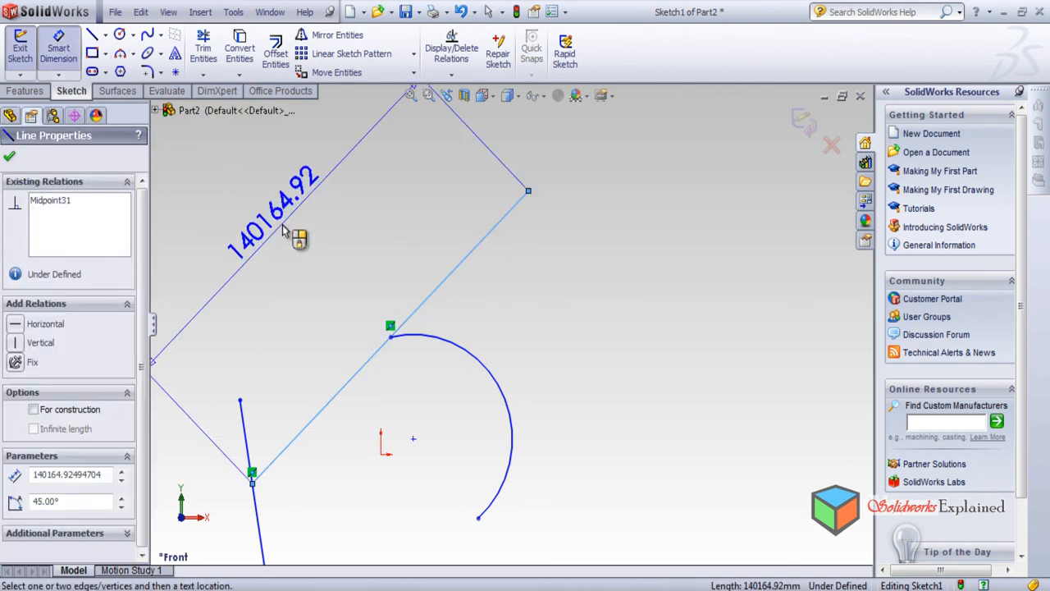
pyautogui.click(283, 230)
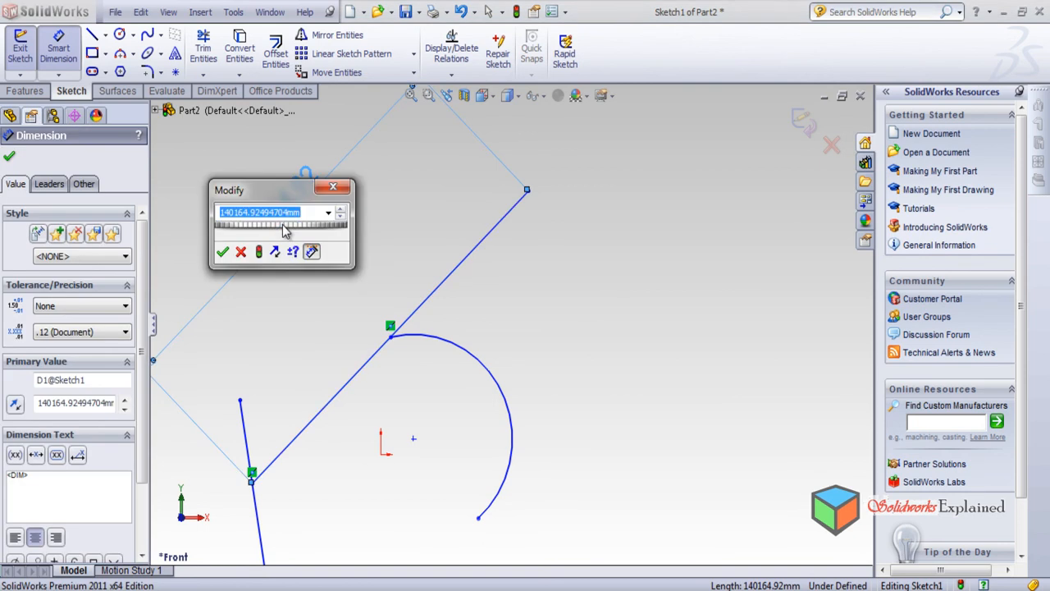
pyautogui.write('5000')
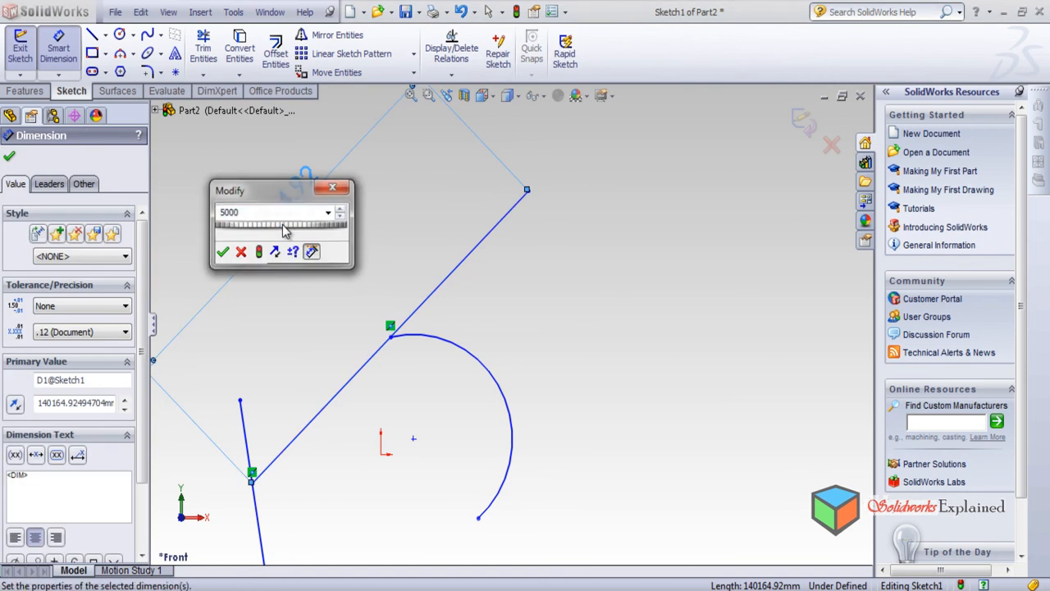
pyautogui.press('Return')
pyautogui.scroll(-5, 271, 566)
pyautogui.scroll(-2, 345, 379)
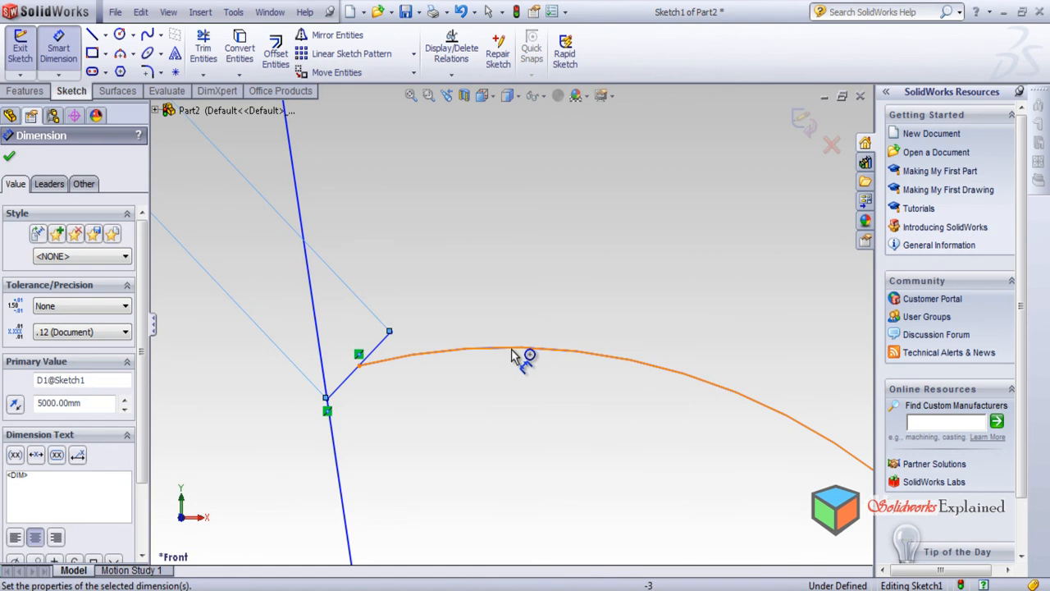
pyautogui.scroll(3, 359, 361)
pyautogui.scroll(3, 360, 358)
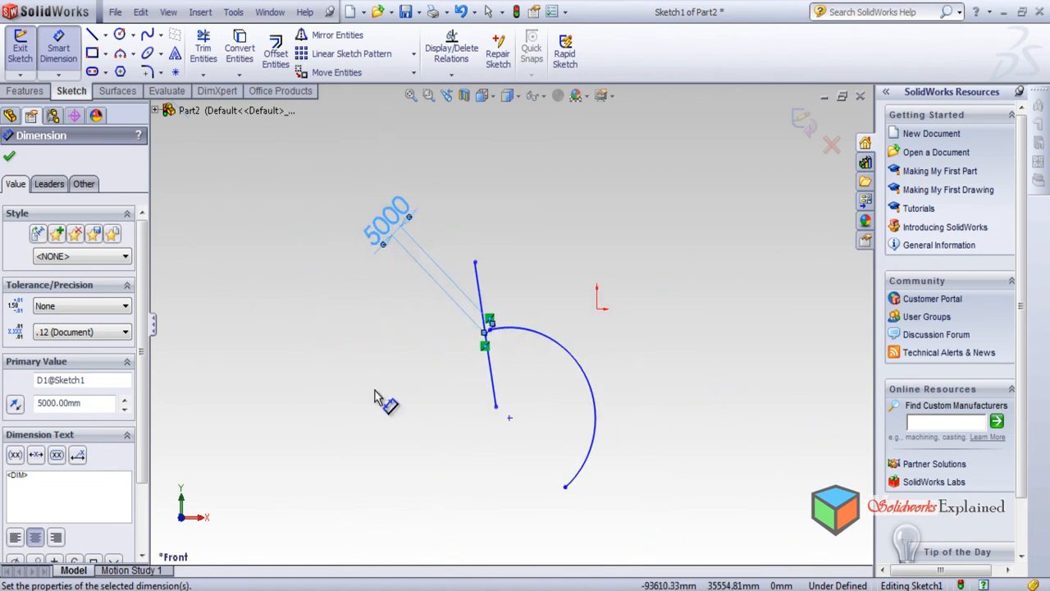
pyautogui.click(8, 156)
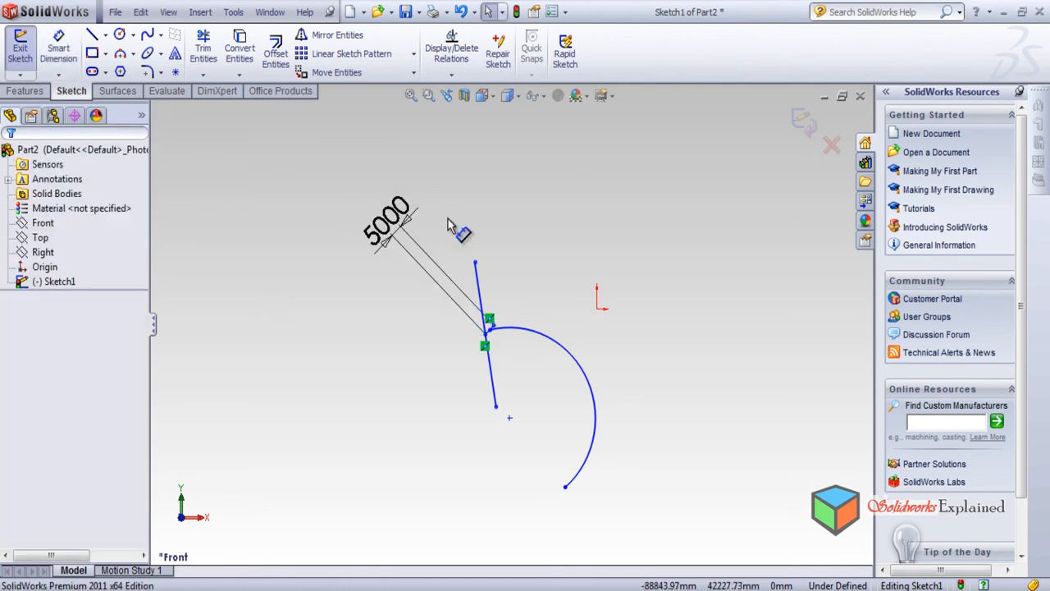
# Dimension the steep line's vertical height as 10000 mm and inspect the midpoint connections.
pyautogui.click(59, 49)
pyautogui.click(482, 304)
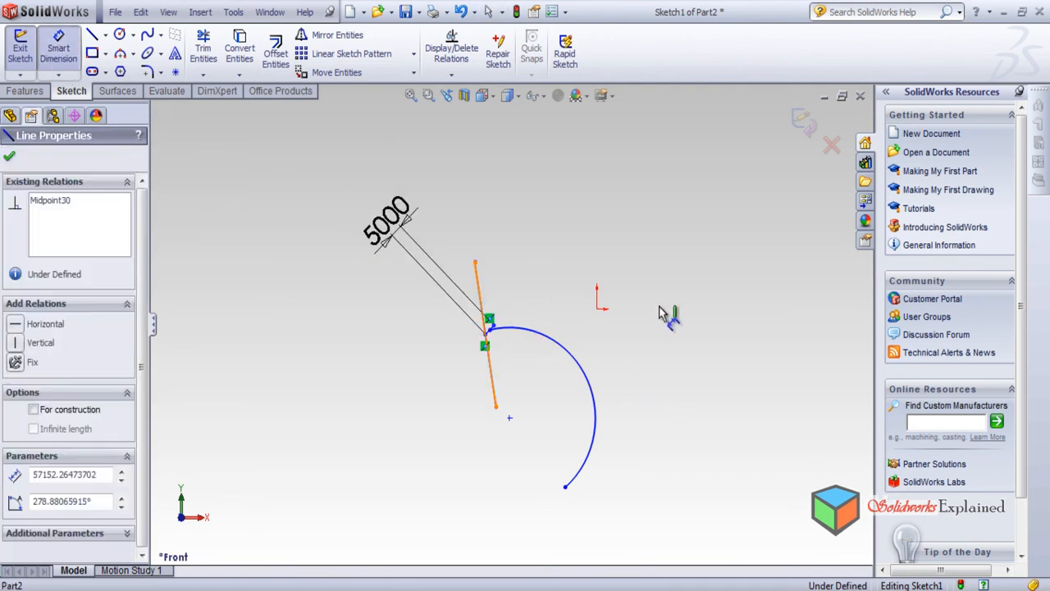
pyautogui.click(670, 314)
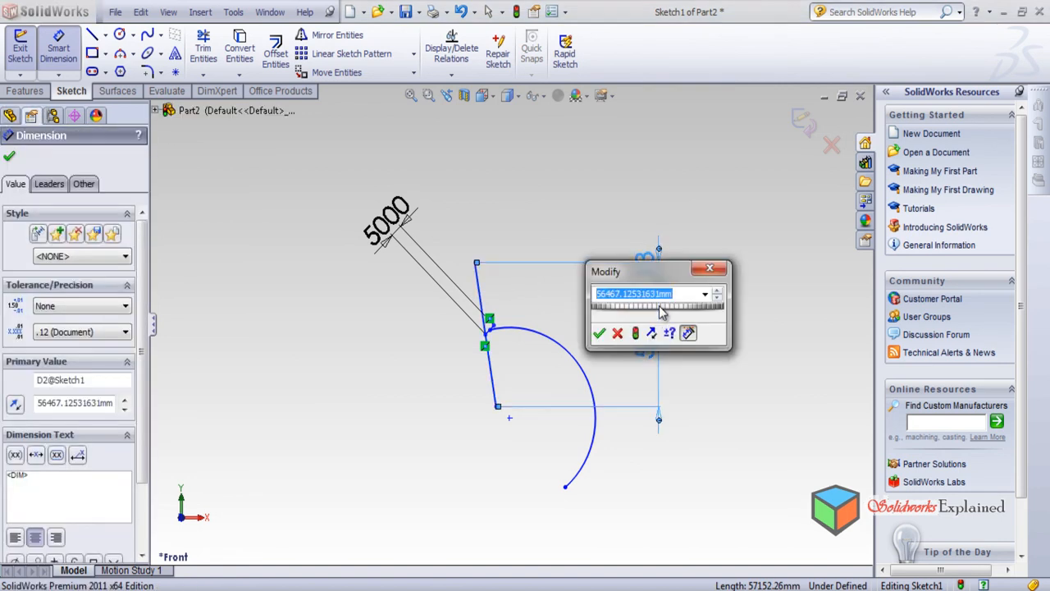
pyautogui.write('1')
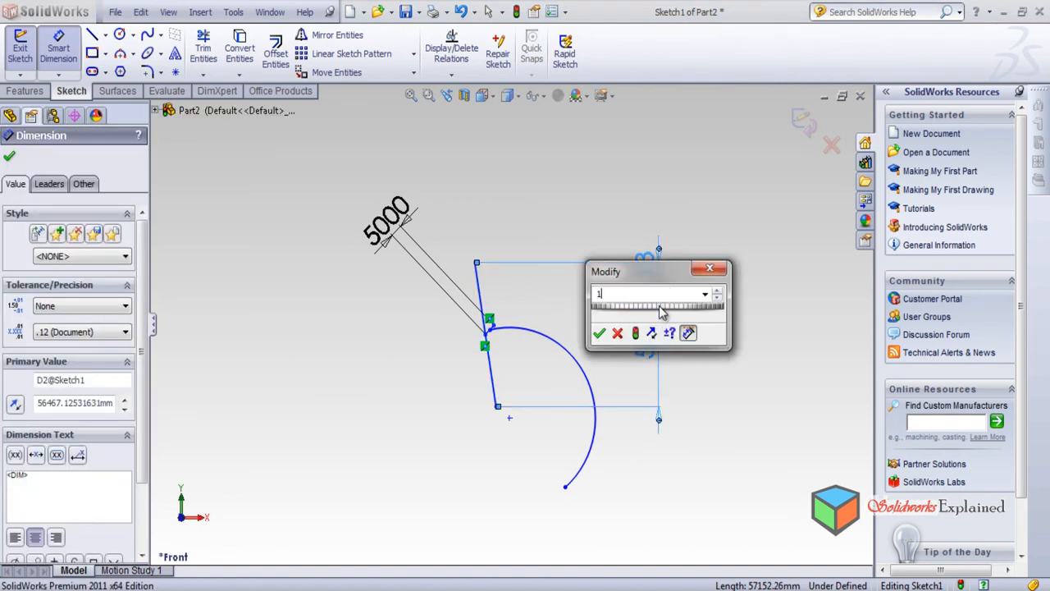
pyautogui.write('0000')
pyautogui.press('Return')
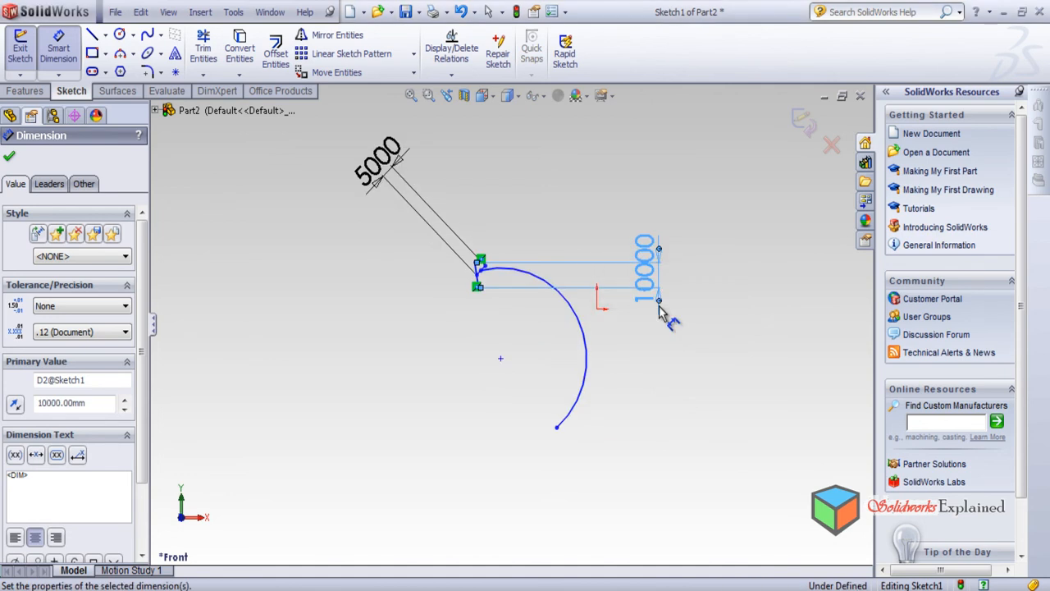
pyautogui.scroll(-5, 492, 261)
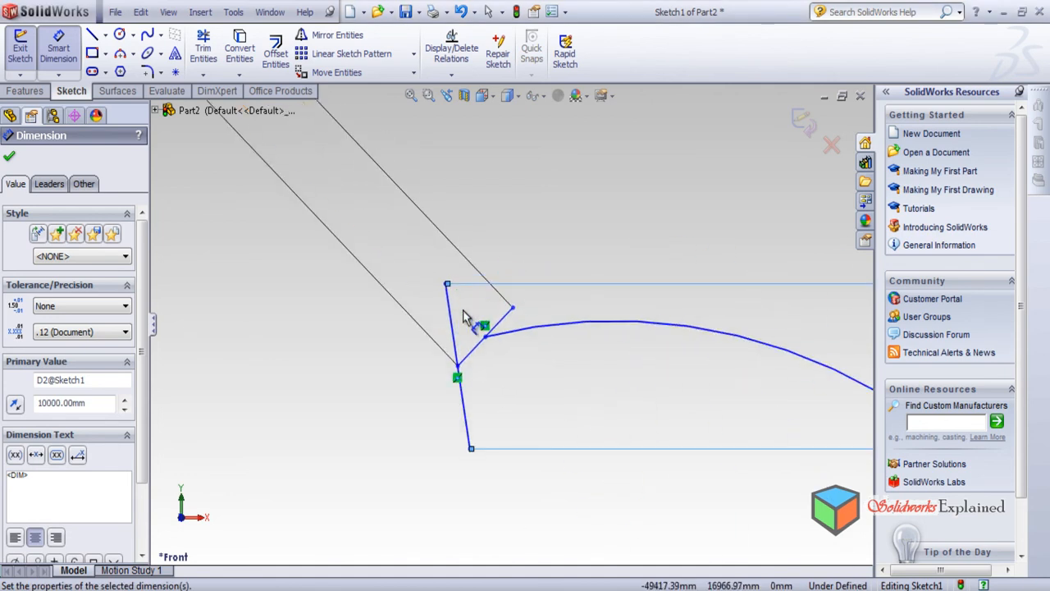
pyautogui.scroll(7, 541, 349)
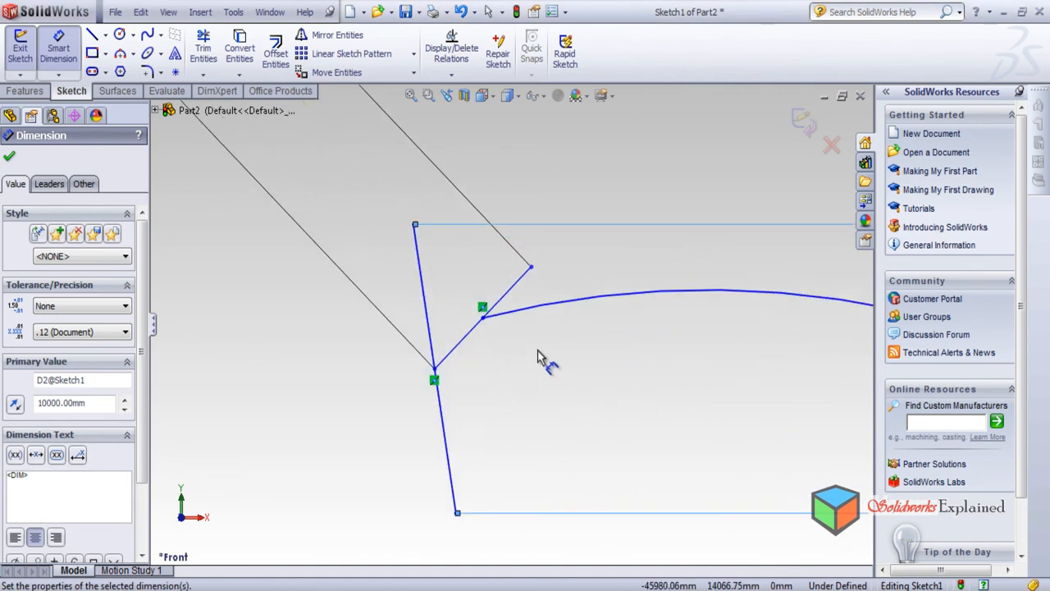
pyautogui.scroll(-6, 553, 348)
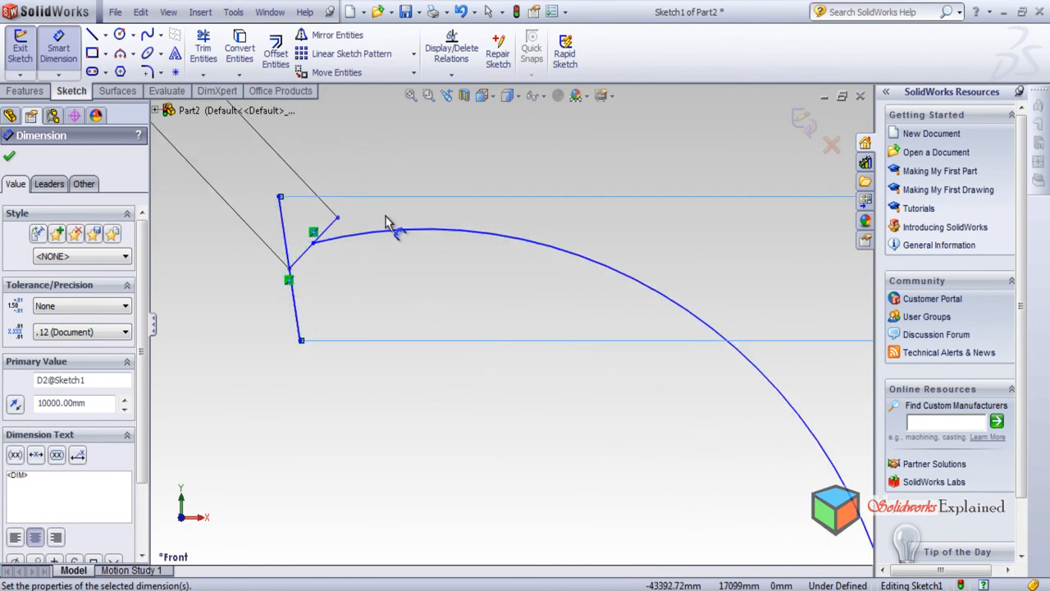
pyautogui.click(10, 159)
# Delete both lines, the arc and their dimensions from the sketch.
pyautogui.scroll(-2, 412, 302)
pyautogui.scroll(4, 411, 299)
pyautogui.scroll(2, 517, 297)
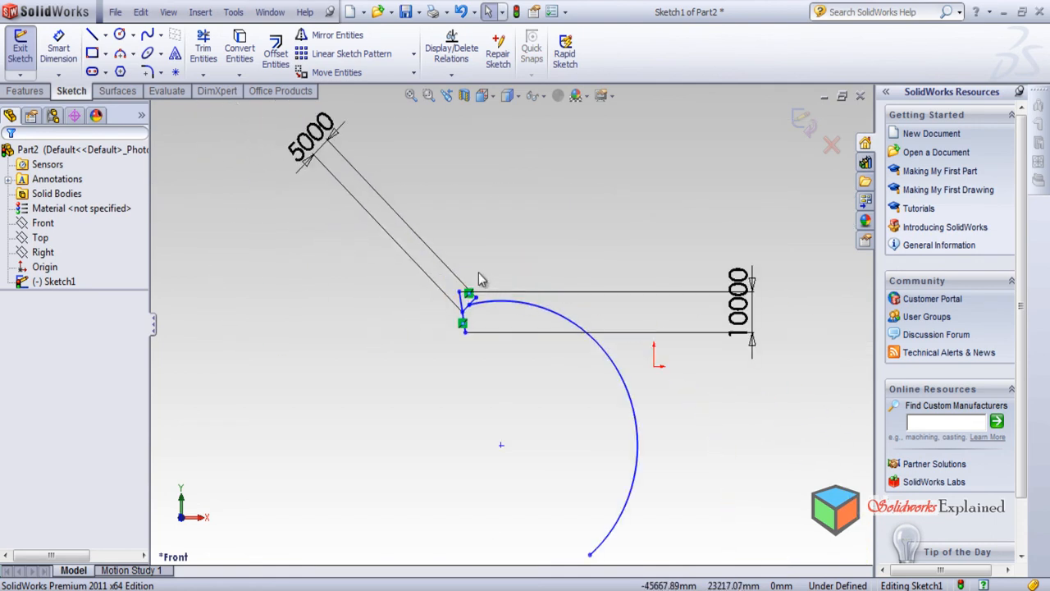
pyautogui.scroll(2, 280, 212)
pyautogui.moveTo(279, 176)
pyautogui.mouseDown()
pyautogui.moveTo(680, 358)
pyautogui.moveTo(789, 543)
pyautogui.mouseUp()
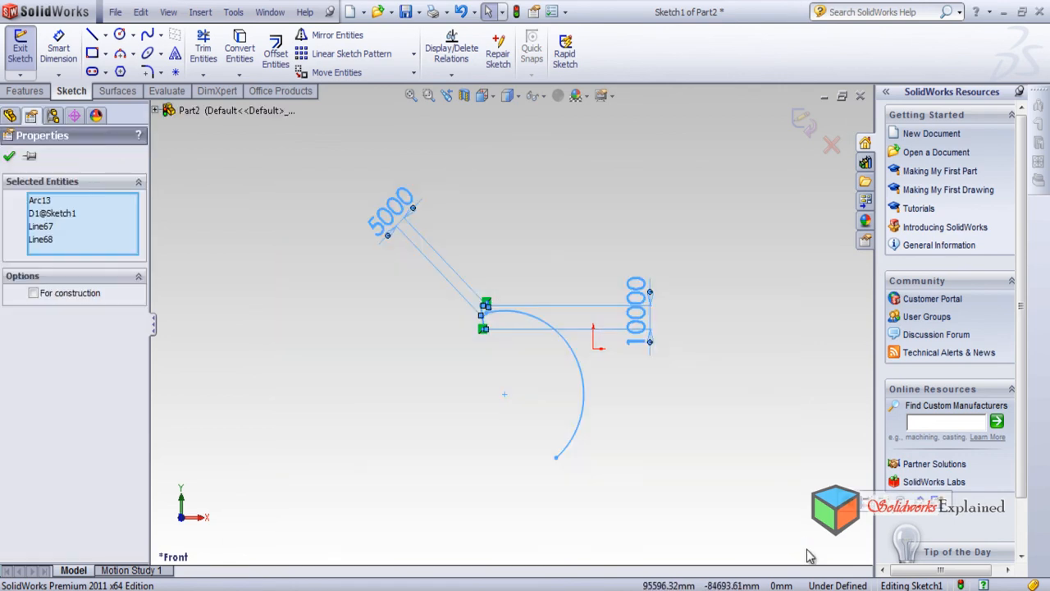
pyautogui.press('Delete')
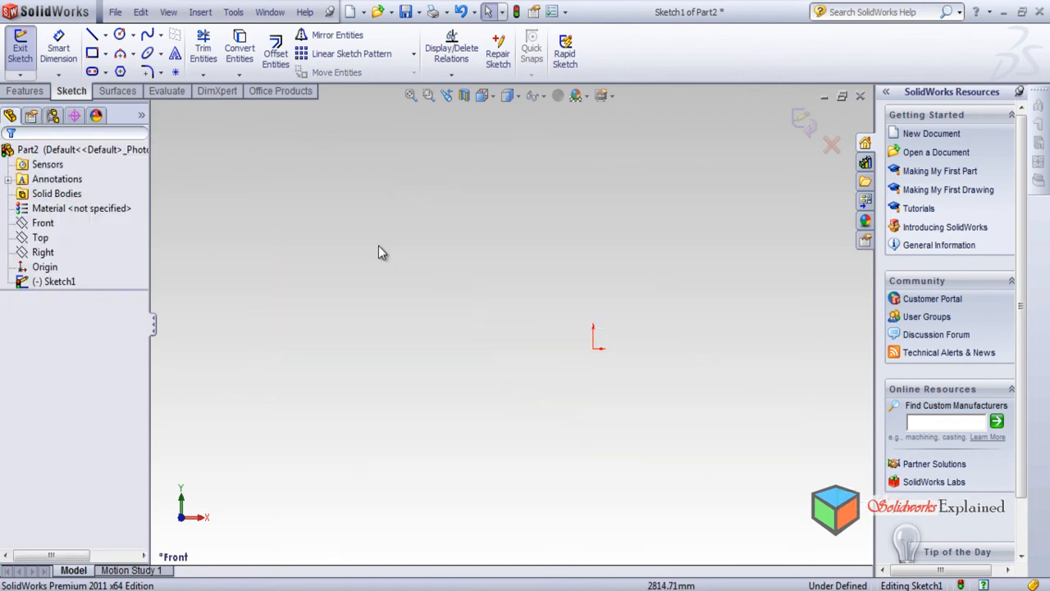
# Sketch a slanted line about 93750 mm long left of the origin and a separate near-vertical line right of the origin.
pyautogui.click(93, 37)
pyautogui.moveTo(363, 250)
pyautogui.mouseDown()
pyautogui.moveTo(435, 406)
pyautogui.moveTo(435, 456)
pyautogui.mouseUp()
pyautogui.rightClick(666, 415)
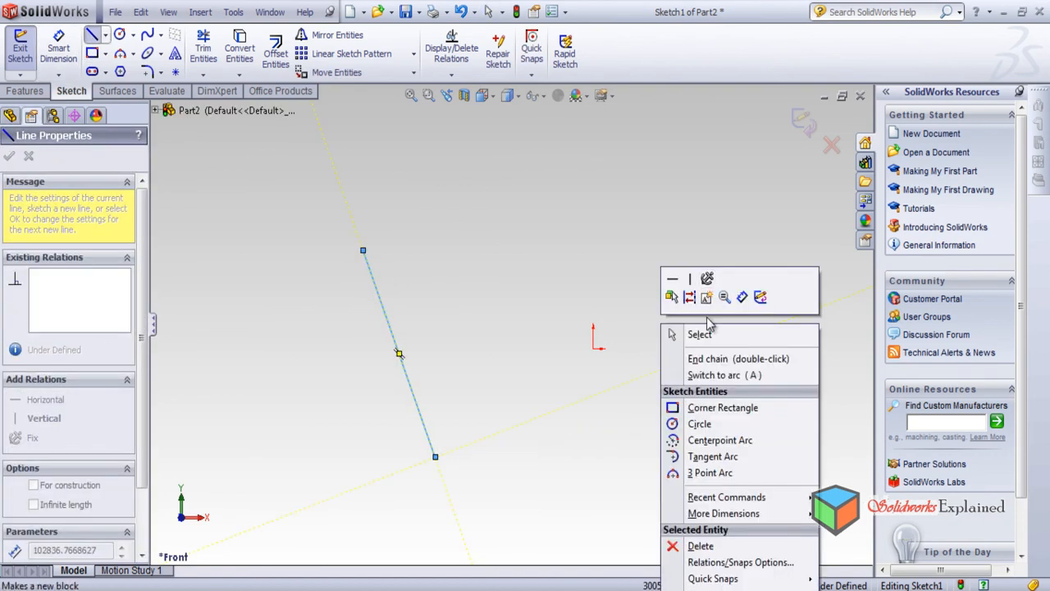
pyautogui.click(720, 362)
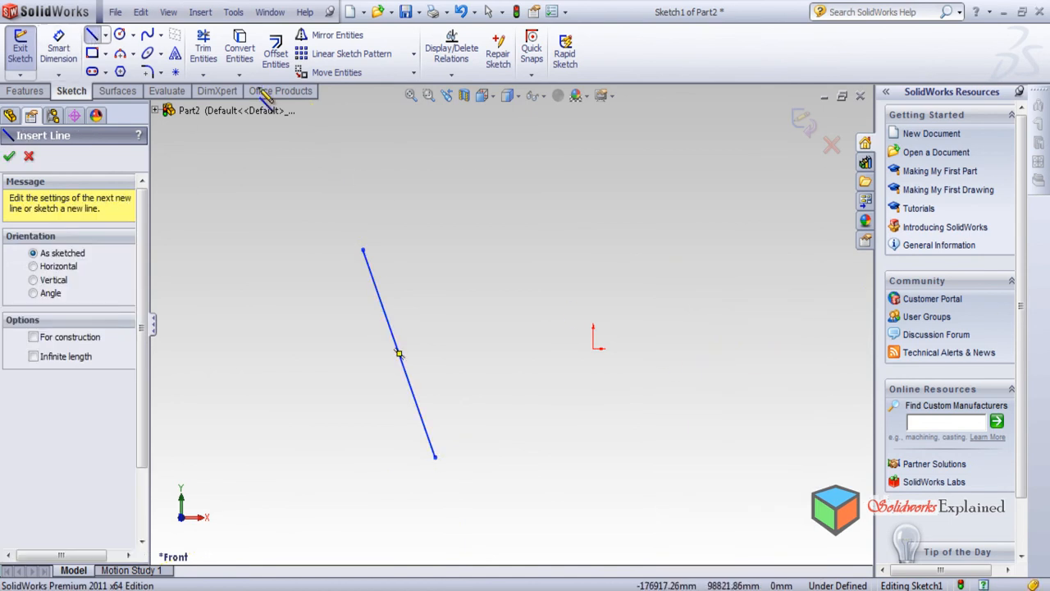
pyautogui.click(697, 218)
pyautogui.click(702, 422)
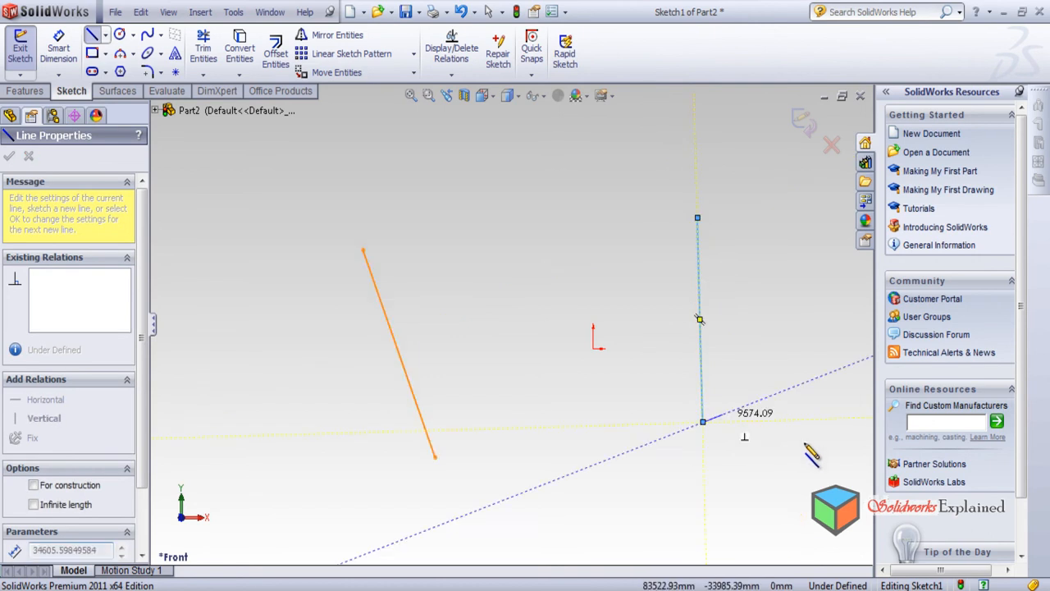
pyautogui.rightClick(245, 175)
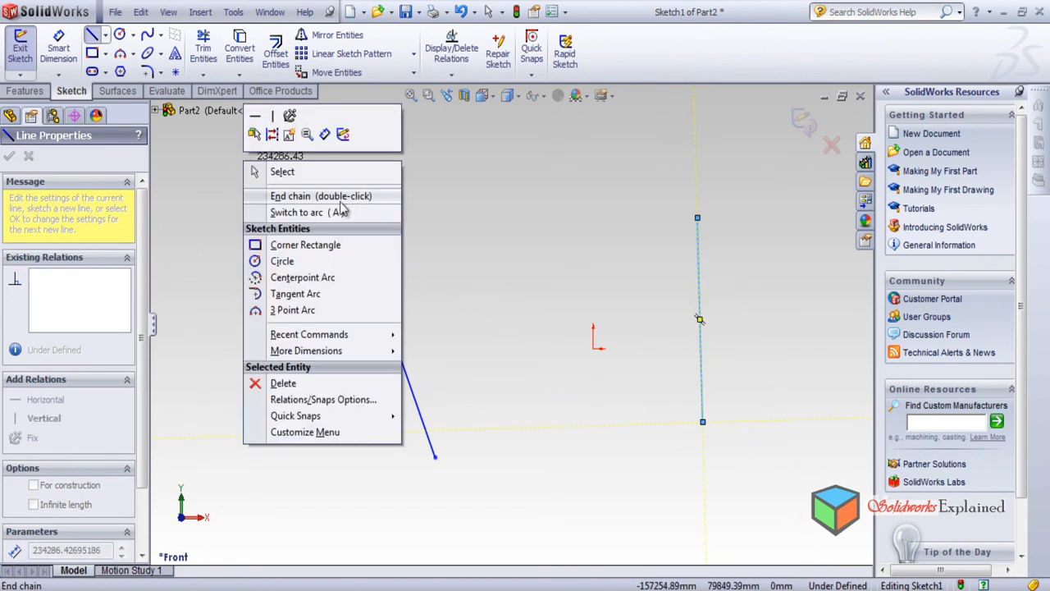
pyautogui.click(297, 200)
# Add a Coincident relation between the slanted line and the near-vertical line's upper endpoint.
pyautogui.click(451, 74)
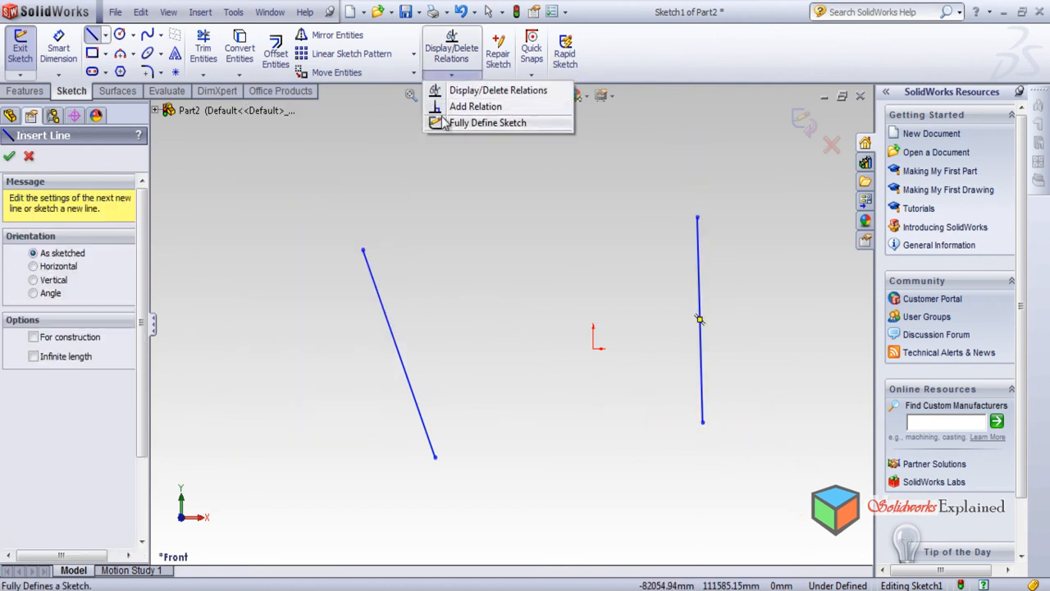
pyautogui.click(472, 105)
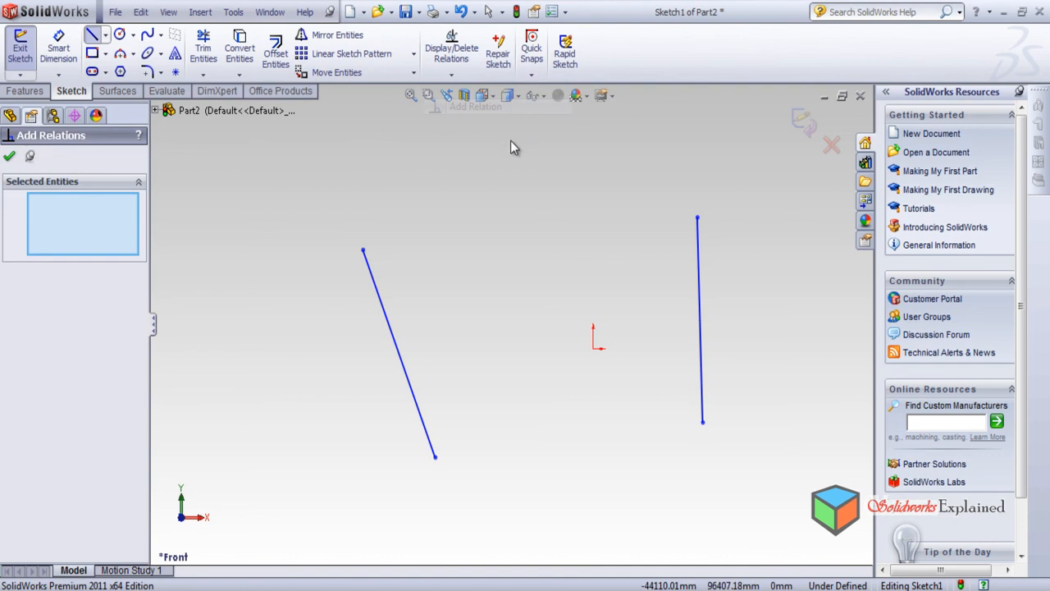
pyautogui.click(405, 380)
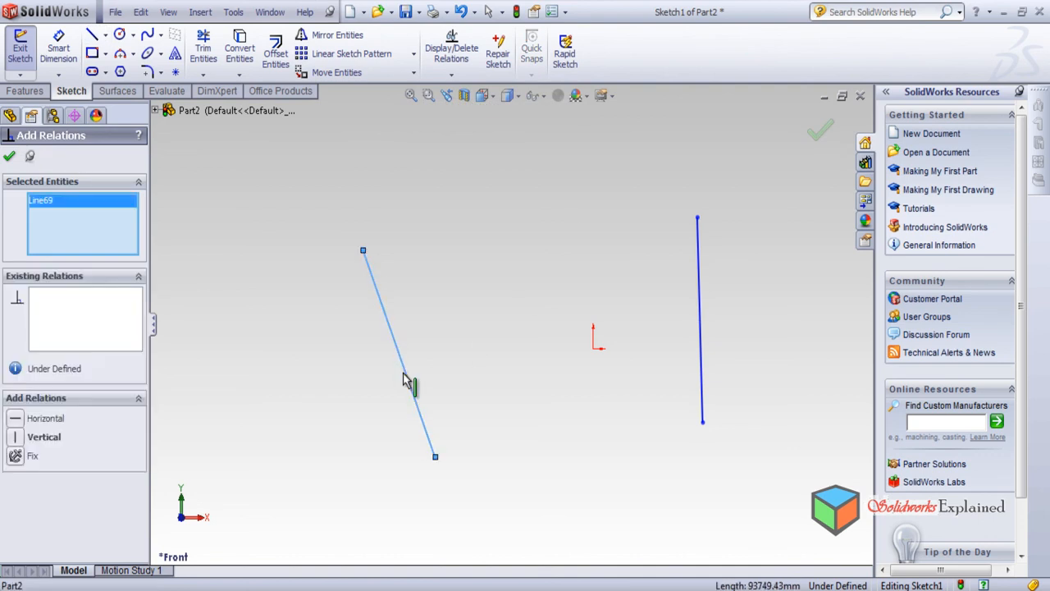
pyautogui.click(697, 219)
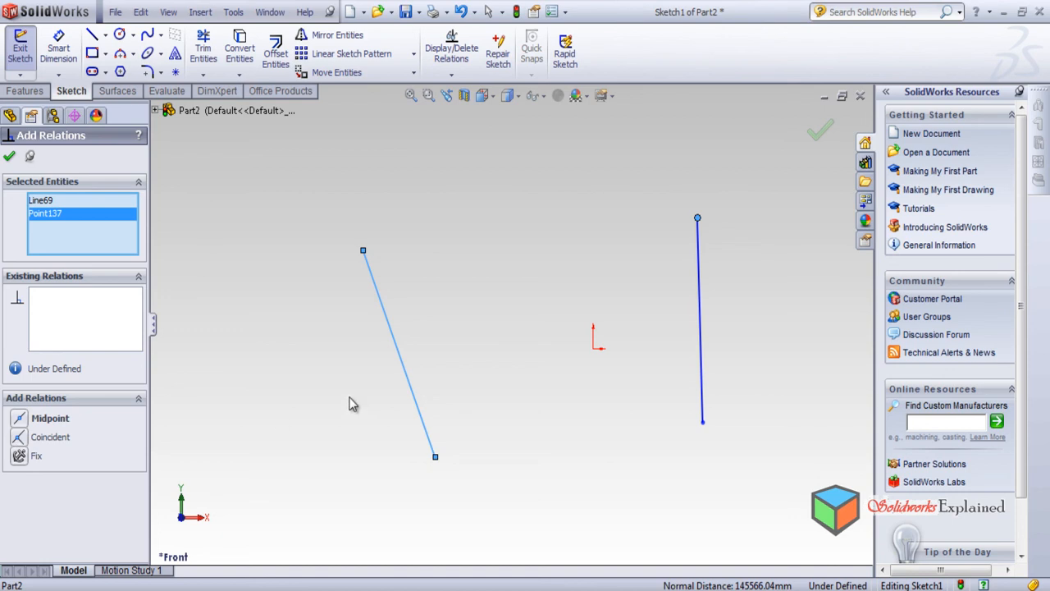
pyautogui.scroll(-1, 330, 408)
pyautogui.scroll(2, 330, 405)
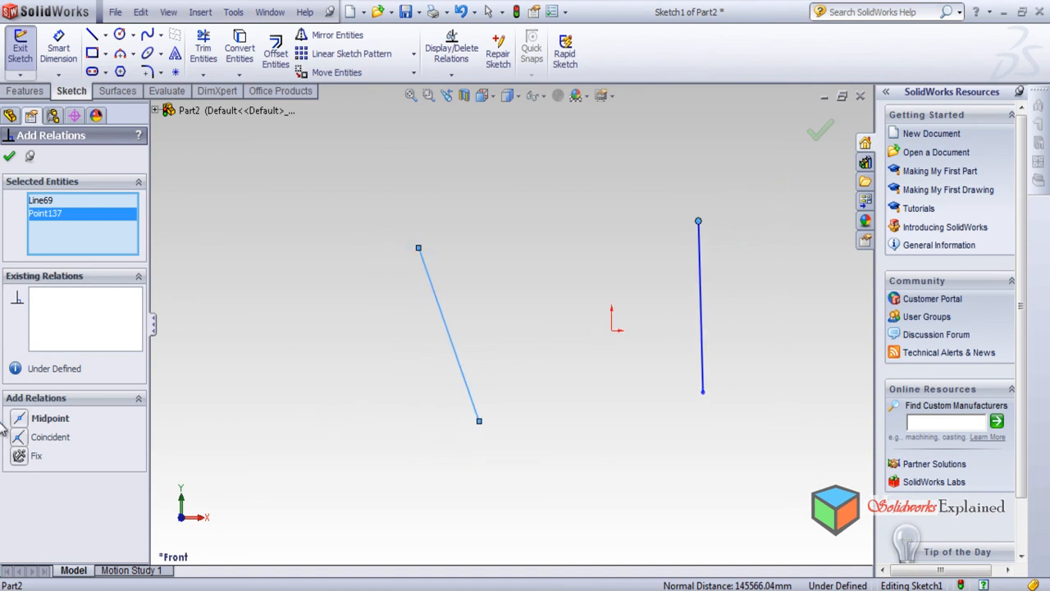
pyautogui.click(23, 439)
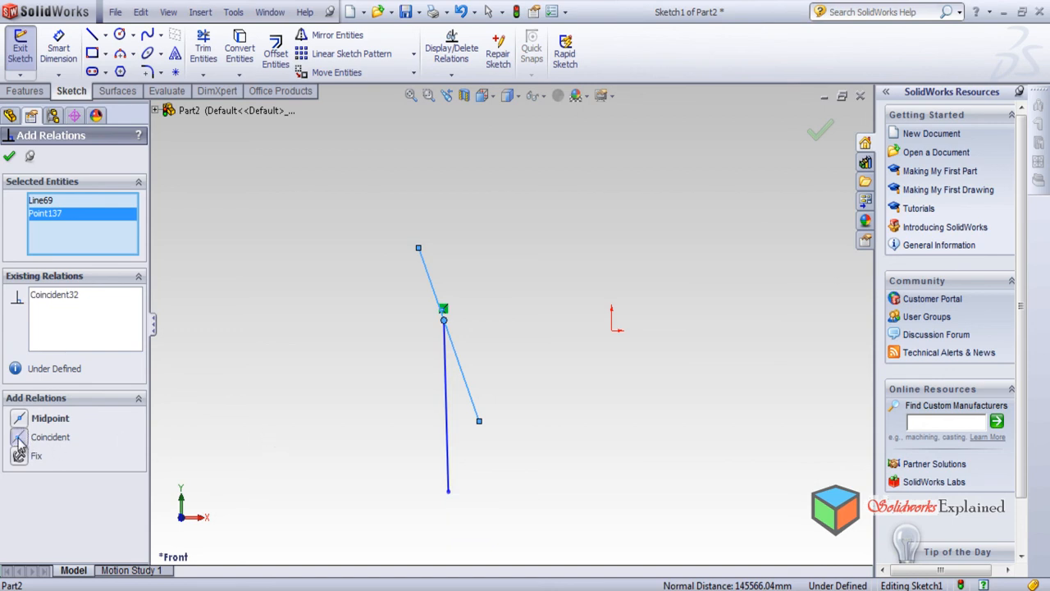
pyautogui.click(9, 156)
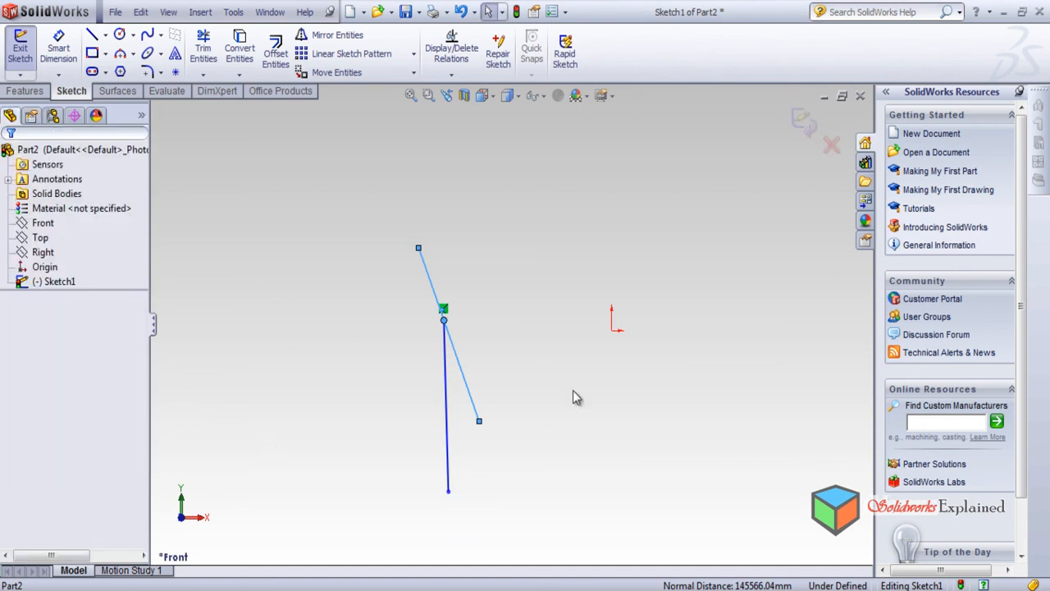
# Move the near-vertical line up beyond the slanted line's upper end to test the Coincident relation, and clear the selection.
pyautogui.click(450, 411)
pyautogui.moveTo(453, 394)
pyautogui.mouseDown()
pyautogui.moveTo(410, 238)
pyautogui.moveTo(417, 290)
pyautogui.moveTo(369, 167)
pyautogui.moveTo(533, 565)
pyautogui.moveTo(392, 285)
pyautogui.moveTo(452, 192)
pyautogui.moveTo(423, 287)
pyautogui.moveTo(433, 262)
pyautogui.moveTo(455, 281)
pyautogui.moveTo(551, 249)
pyautogui.moveTo(495, 265)
pyautogui.moveTo(399, 319)
pyautogui.moveTo(325, 424)
pyautogui.moveTo(502, 375)
pyautogui.moveTo(452, 379)
pyautogui.mouseUp()
pyautogui.click(571, 435)
pyautogui.scroll(-1, 569, 440)
pyautogui.scroll(3, 569, 440)
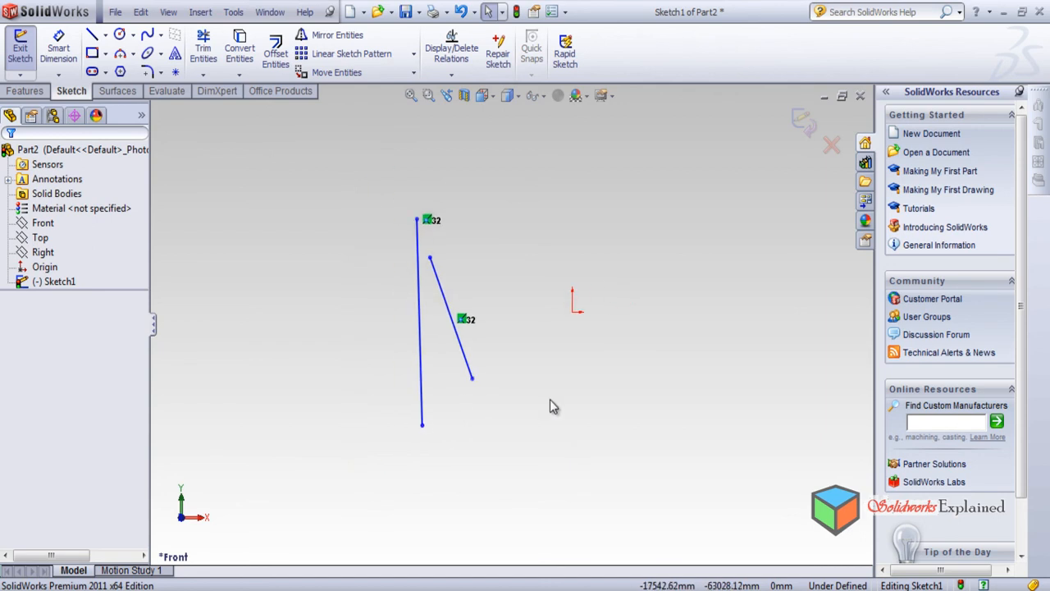
# Sketch a new steep slanted line about 158300 mm long below and left of the existing pair of lines.
pyautogui.scroll(2, 485, 335)
pyautogui.scroll(1, 484, 334)
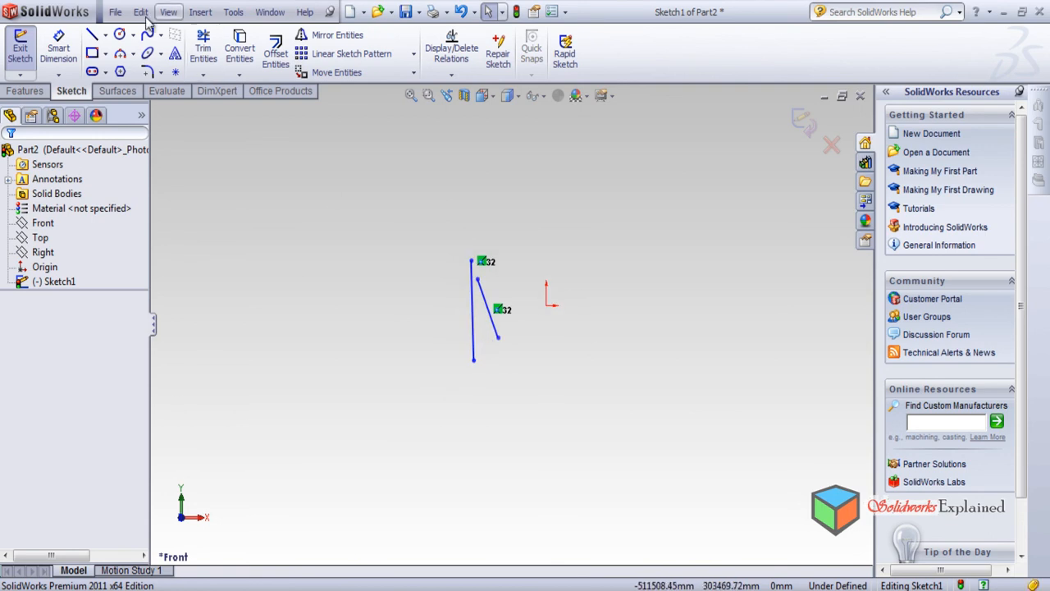
pyautogui.click(92, 34)
pyautogui.click(345, 413)
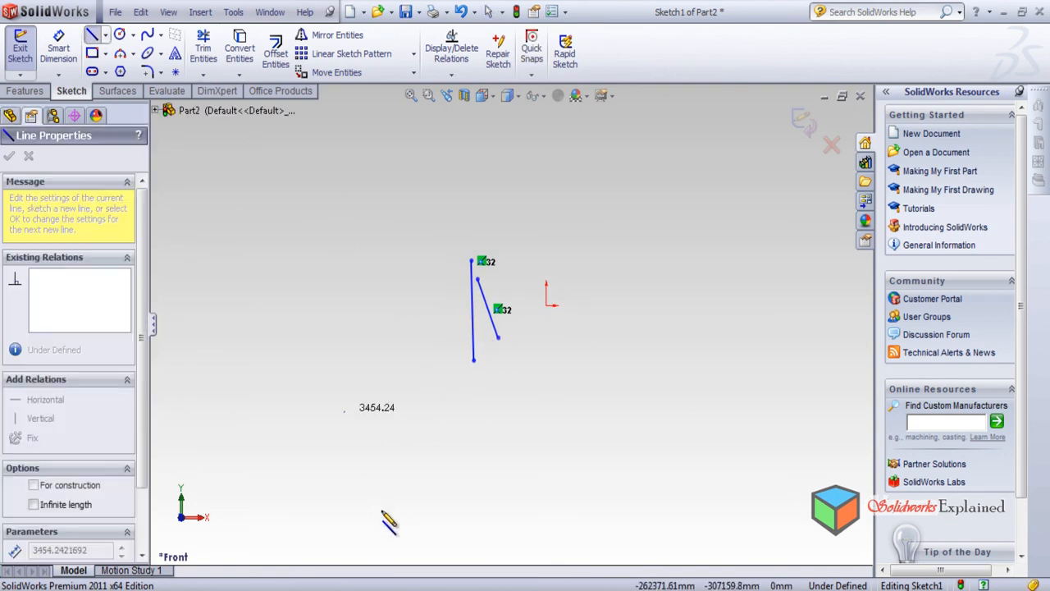
pyautogui.click(380, 510)
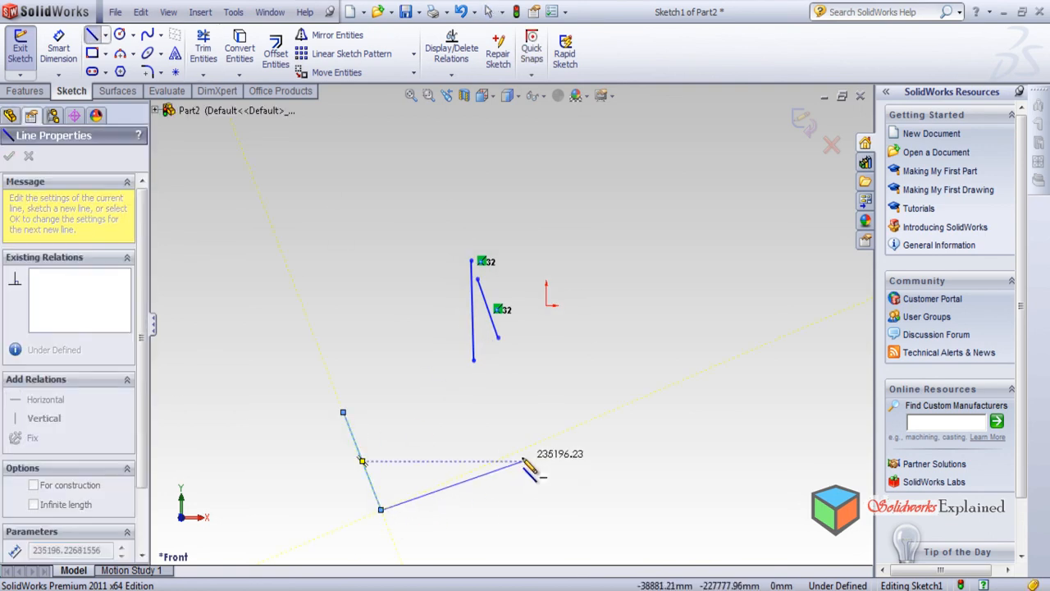
pyautogui.rightClick(383, 339)
pyautogui.click(450, 375)
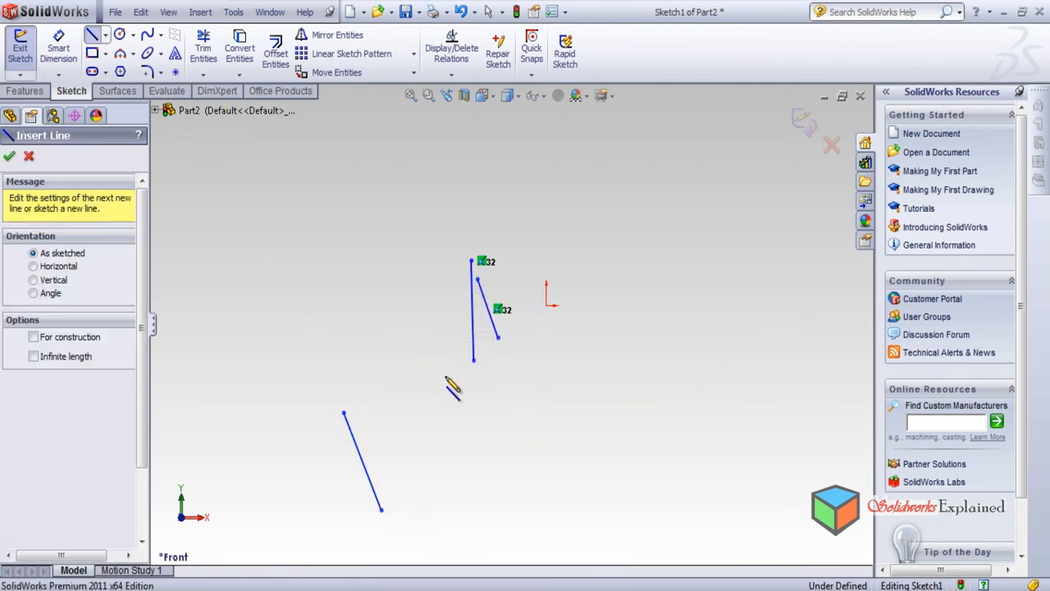
pyautogui.click(9, 156)
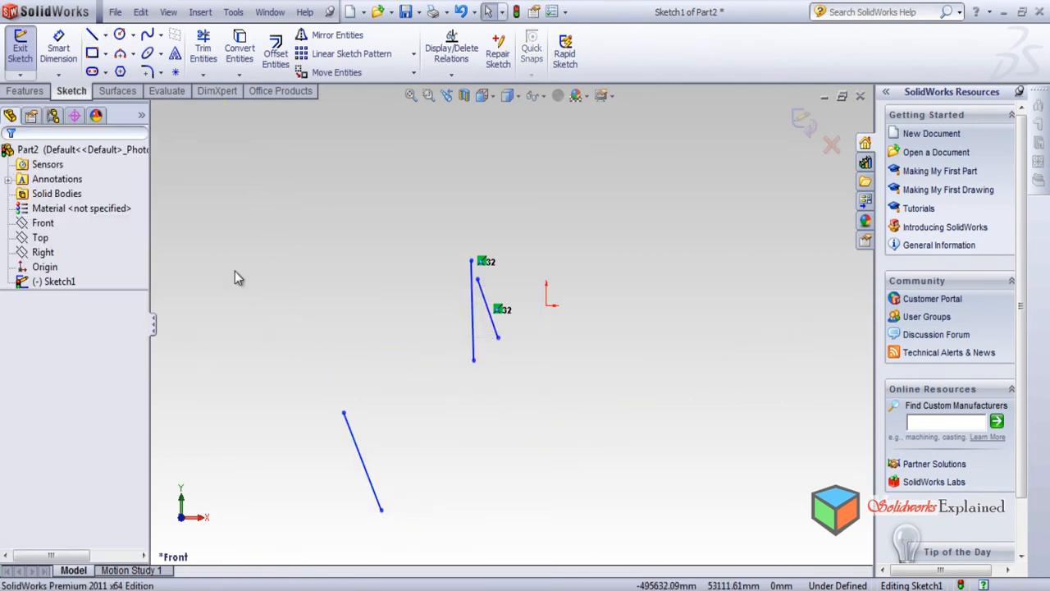
# Sketch a separate line rising to the right, below and right of the origin, starting level with the new slanted line's lower endpoint.
pyautogui.click(92, 36)
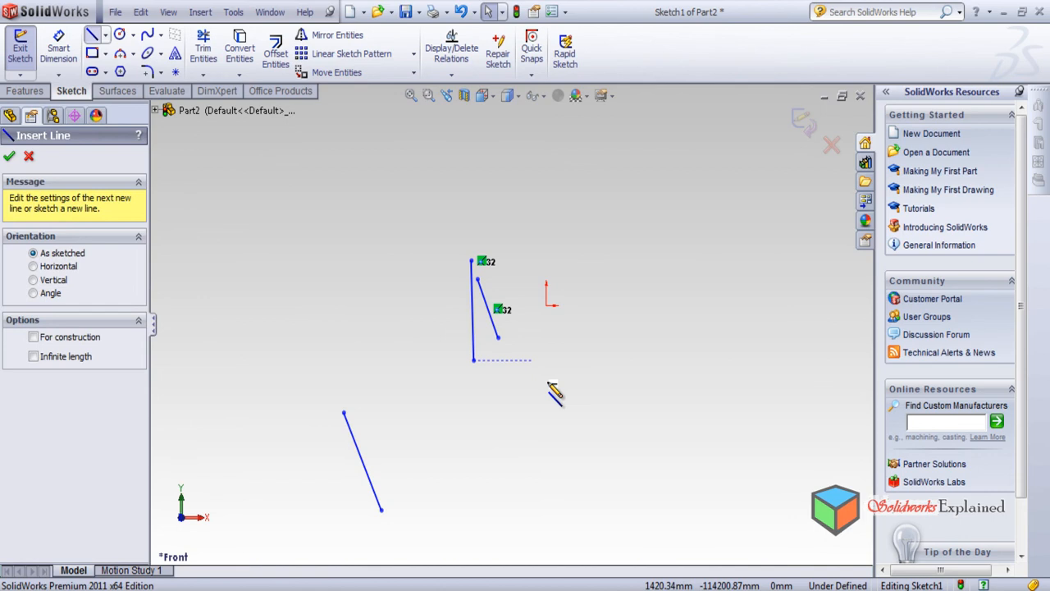
pyautogui.click(572, 509)
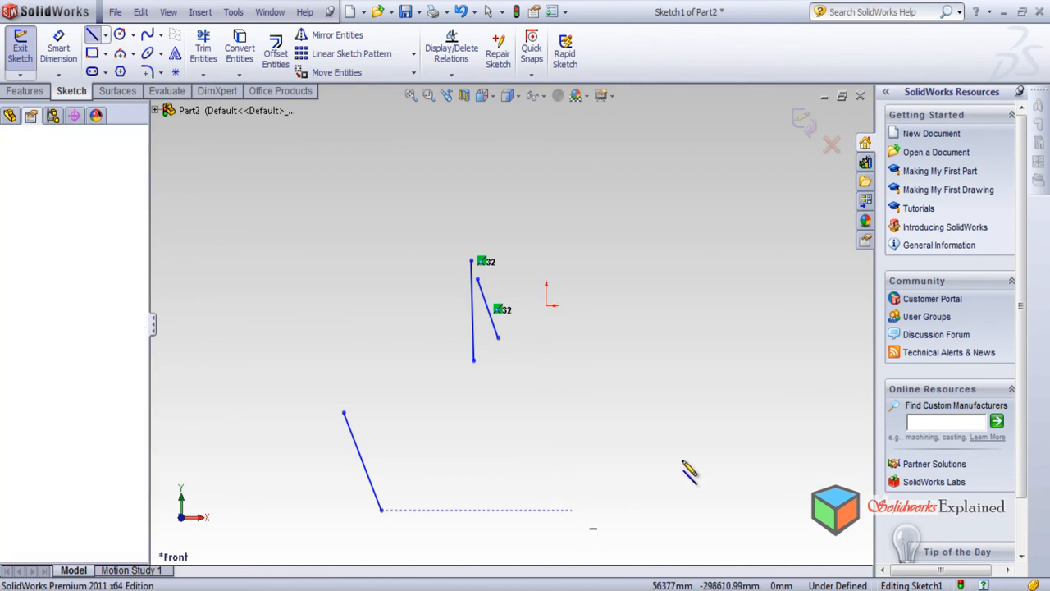
pyautogui.click(683, 443)
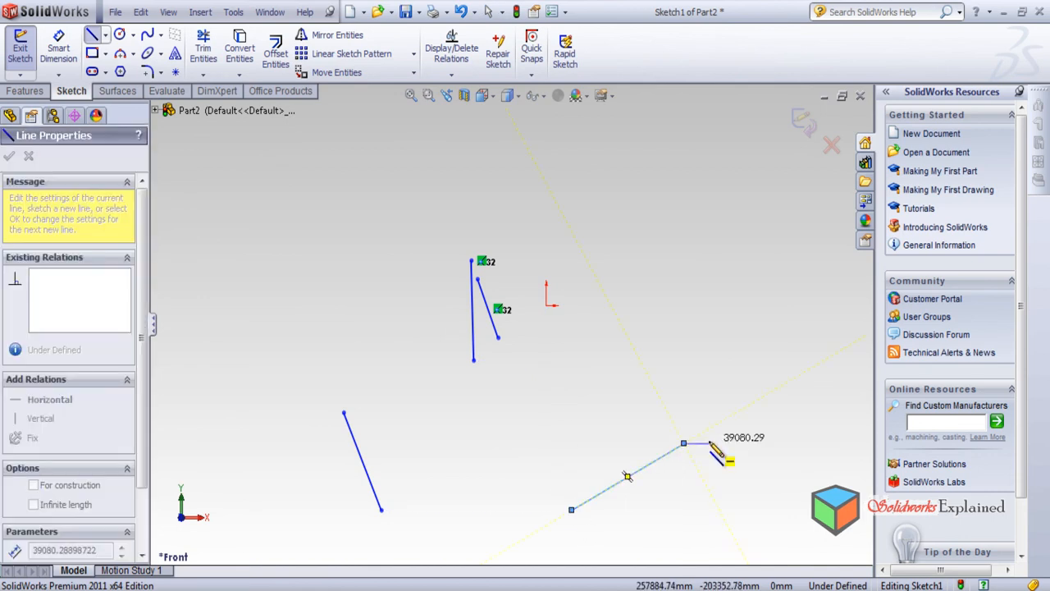
pyautogui.rightClick(710, 326)
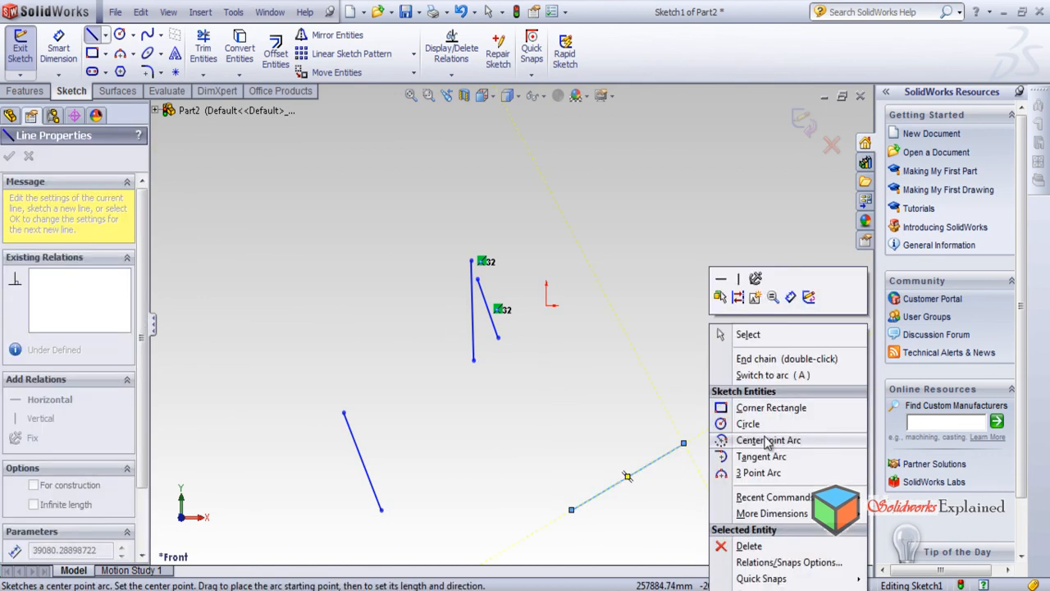
pyautogui.click(763, 362)
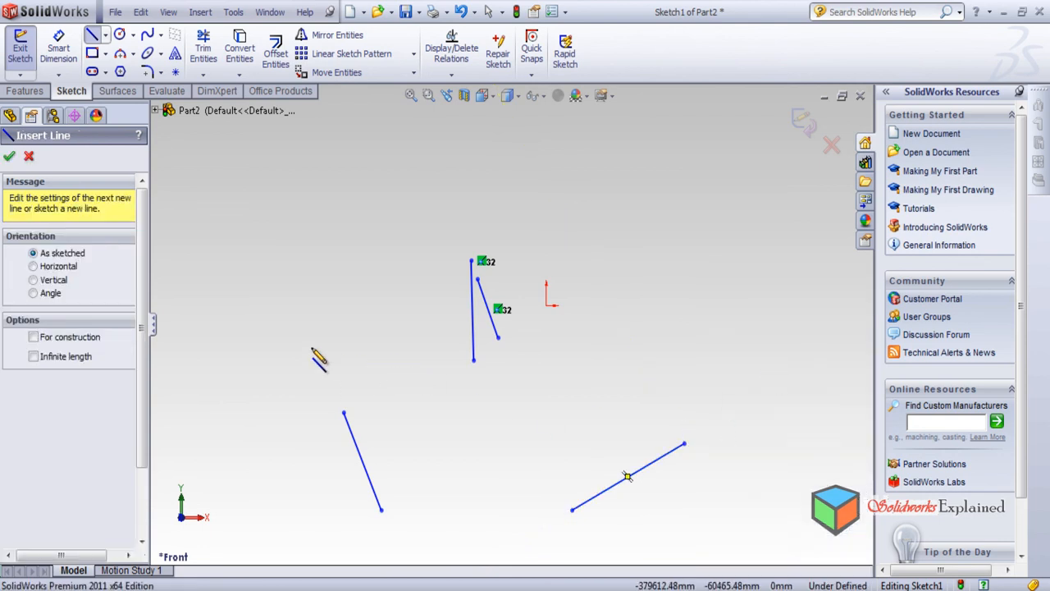
pyautogui.click(7, 157)
# Add a Coincident relation between the lower steep line and the rising line's lower endpoint.
pyautogui.scroll(-3, 492, 441)
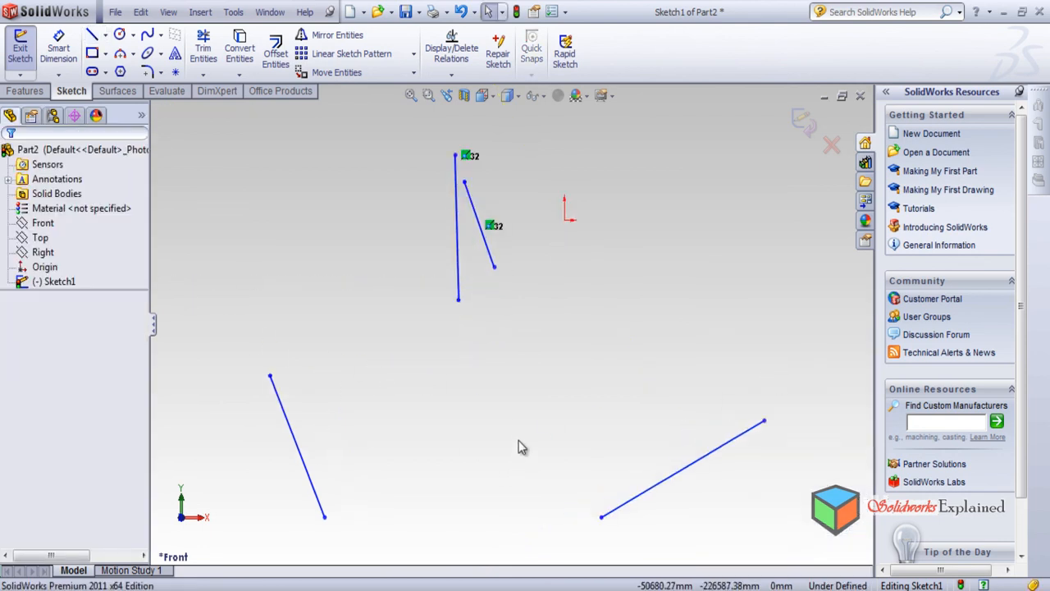
pyautogui.scroll(4, 506, 429)
pyautogui.click(451, 74)
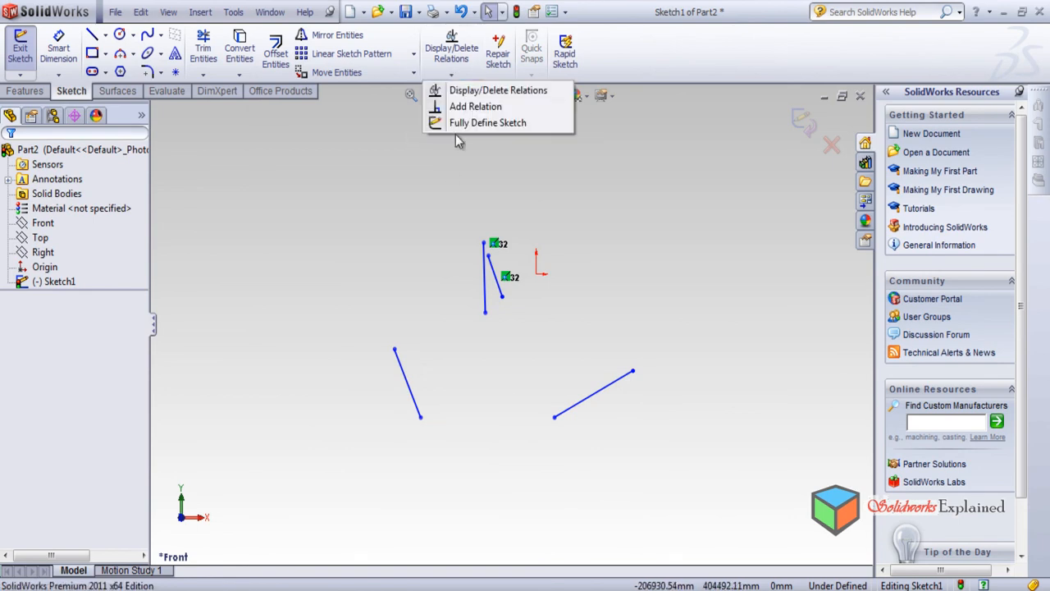
pyautogui.click(465, 106)
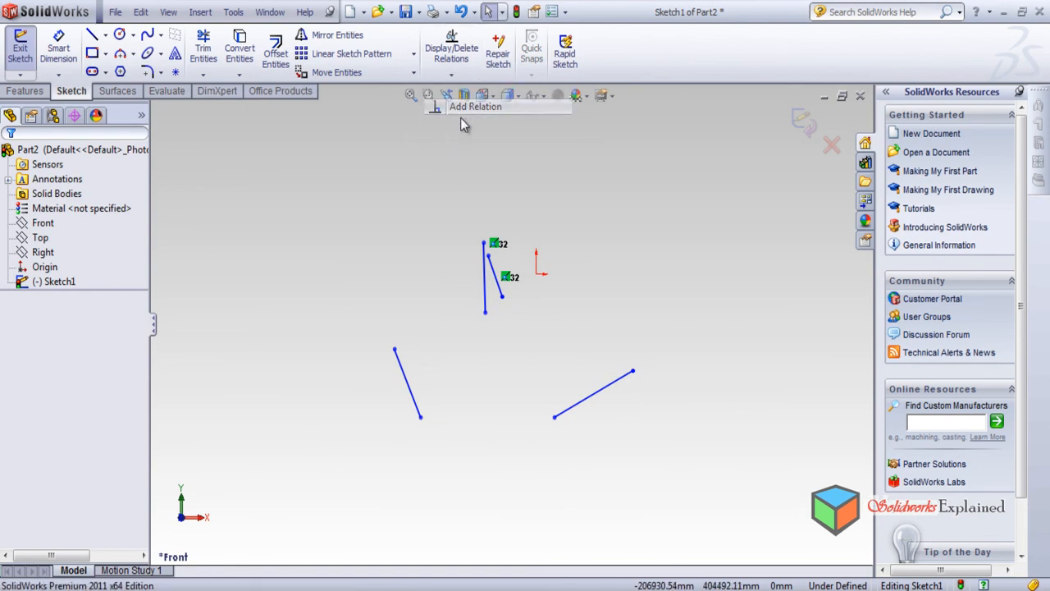
pyautogui.click(405, 384)
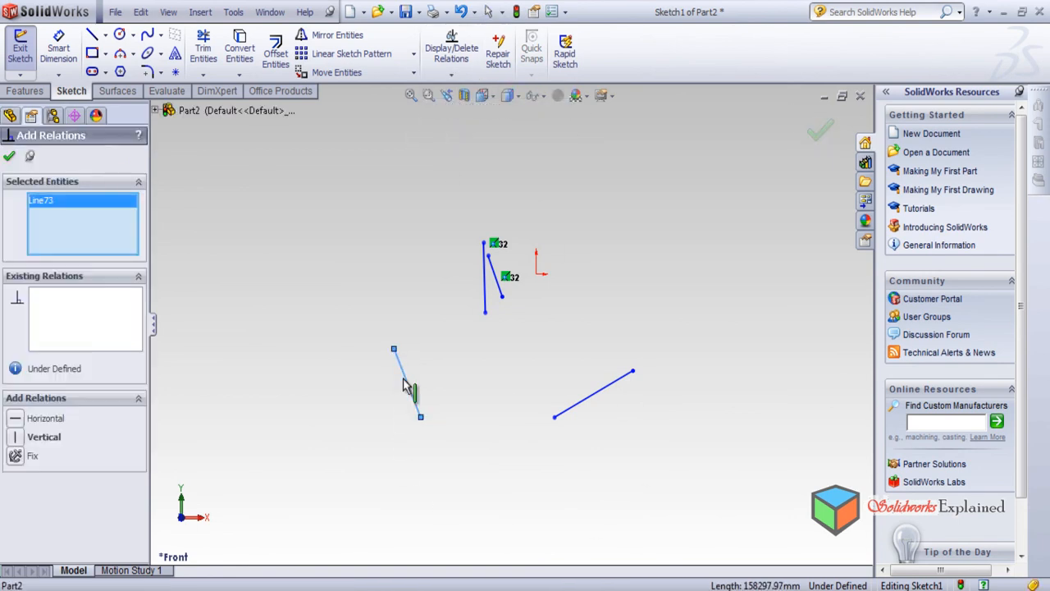
pyautogui.click(554, 418)
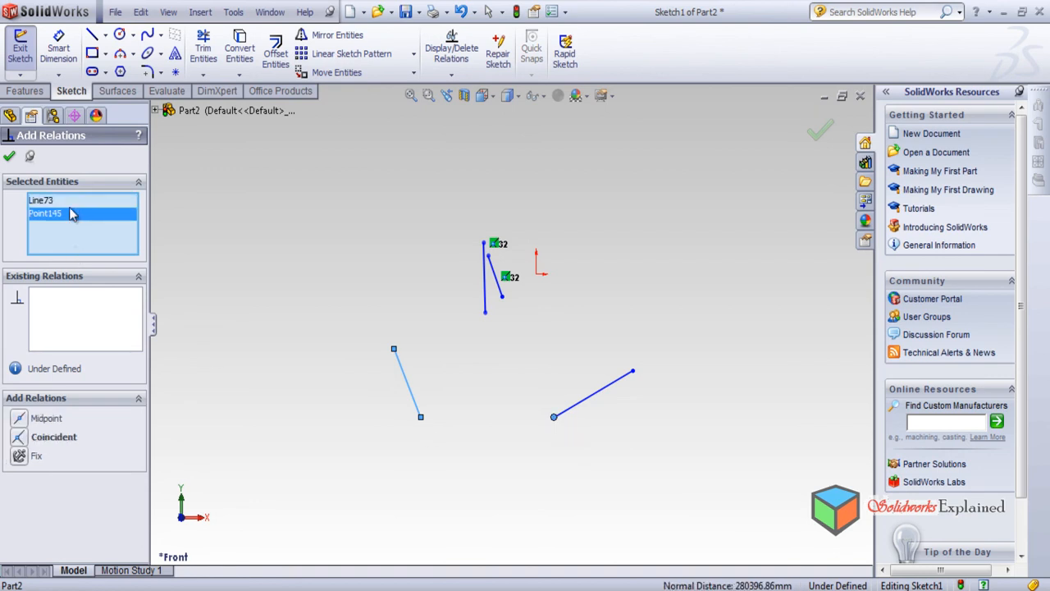
pyautogui.click(49, 437)
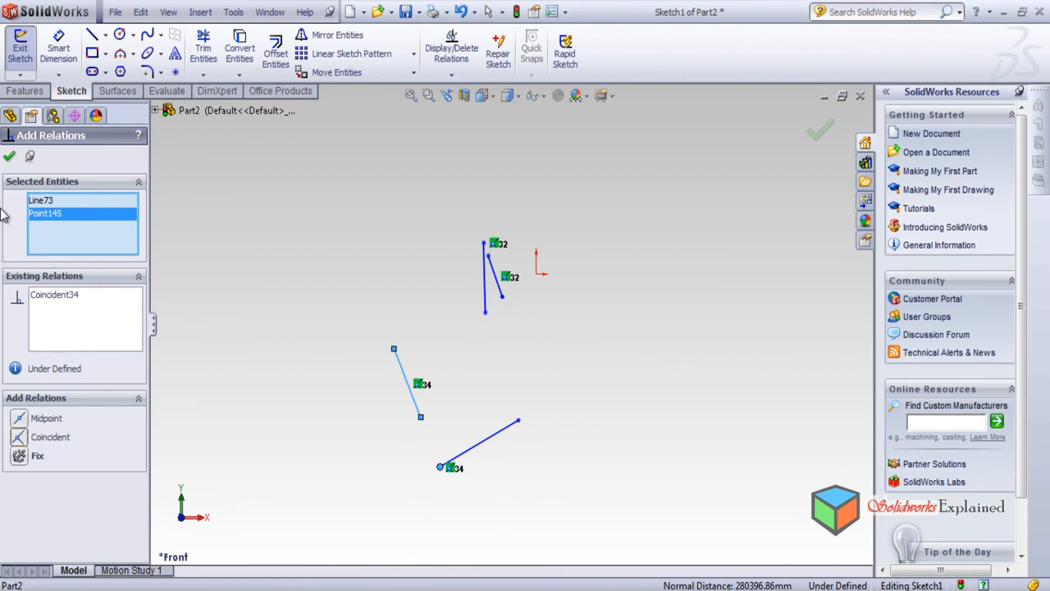
pyautogui.click(12, 157)
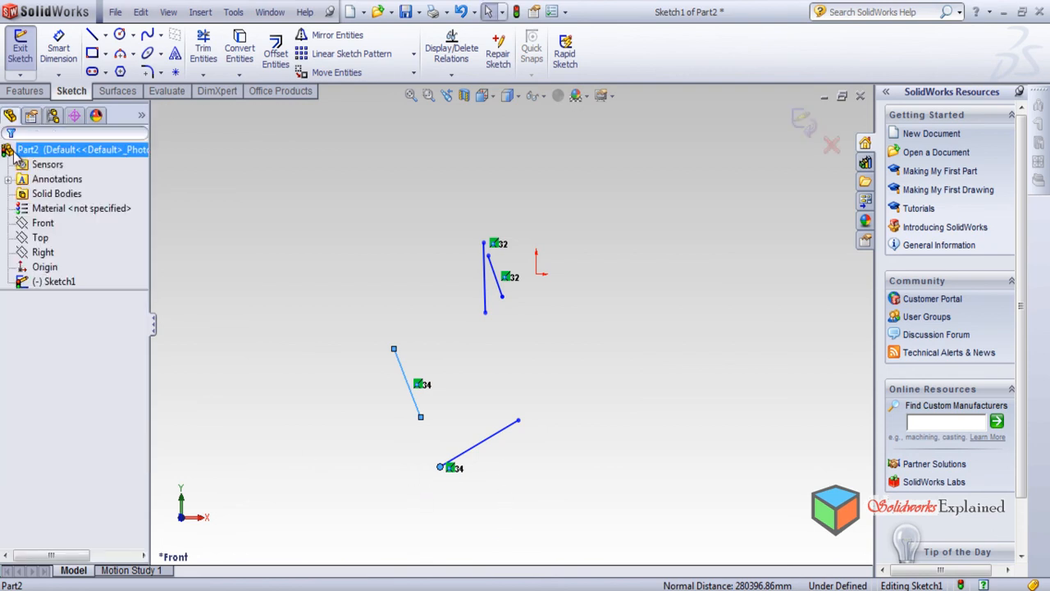
# Dimension the distance between the lower endpoints of the steep and rising lines as 10000 mm and inspect the gap.
pyautogui.scroll(-1, 449, 514)
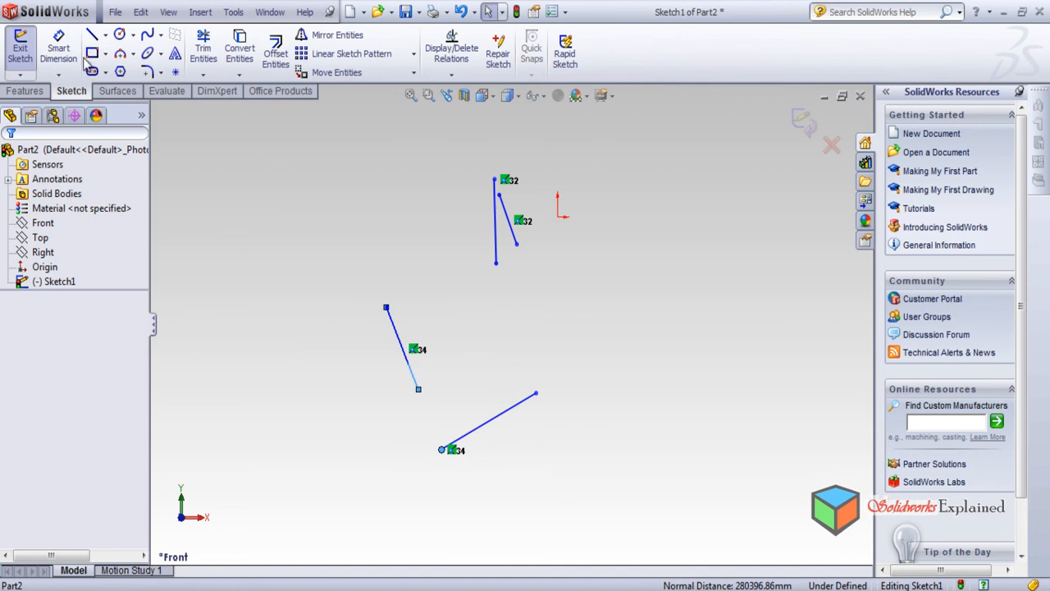
pyautogui.click(58, 48)
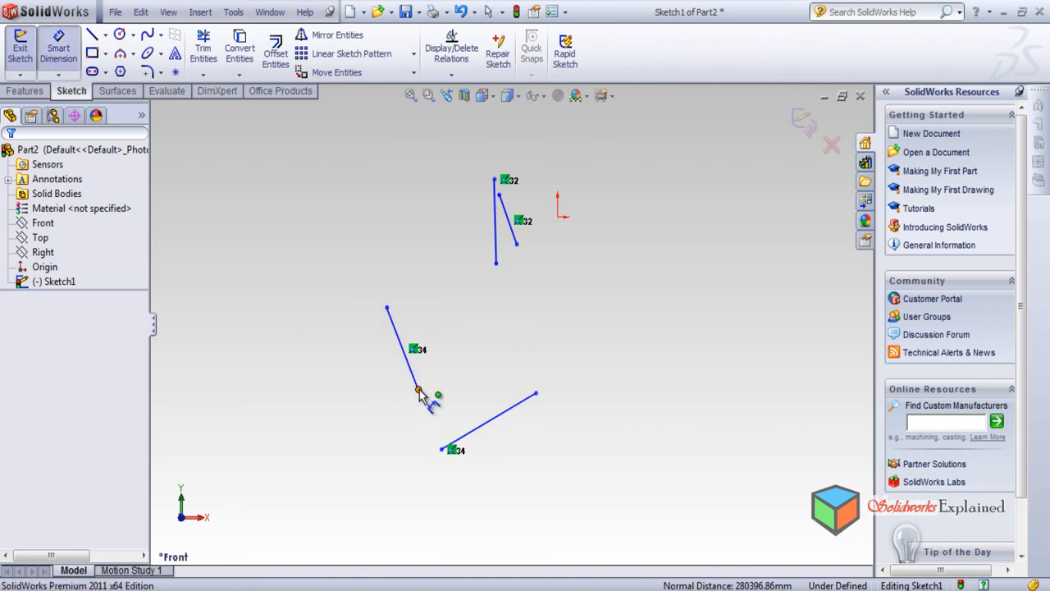
pyautogui.click(418, 389)
pyautogui.click(442, 451)
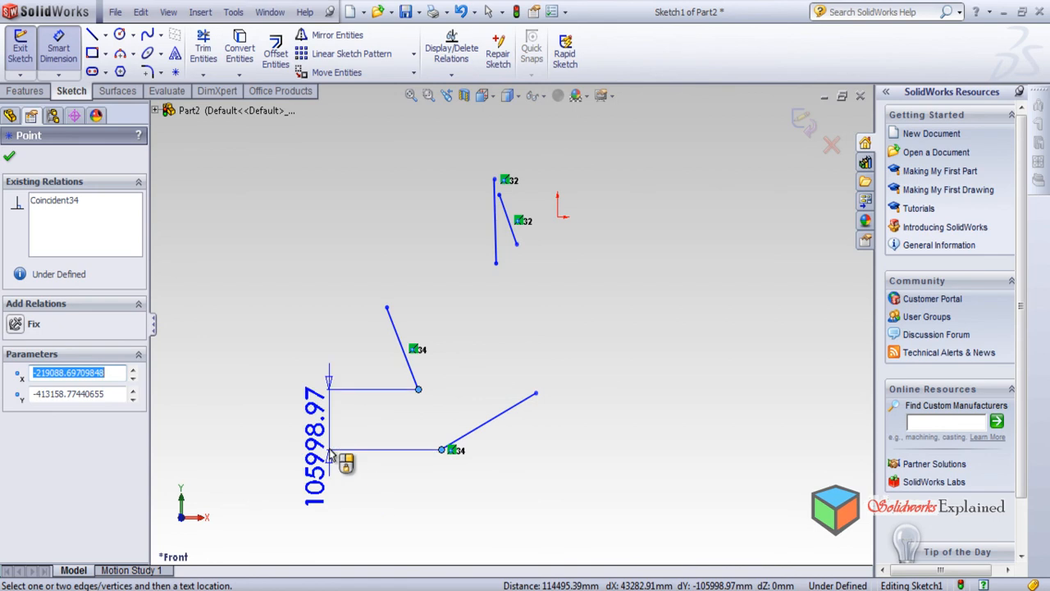
pyautogui.click(339, 467)
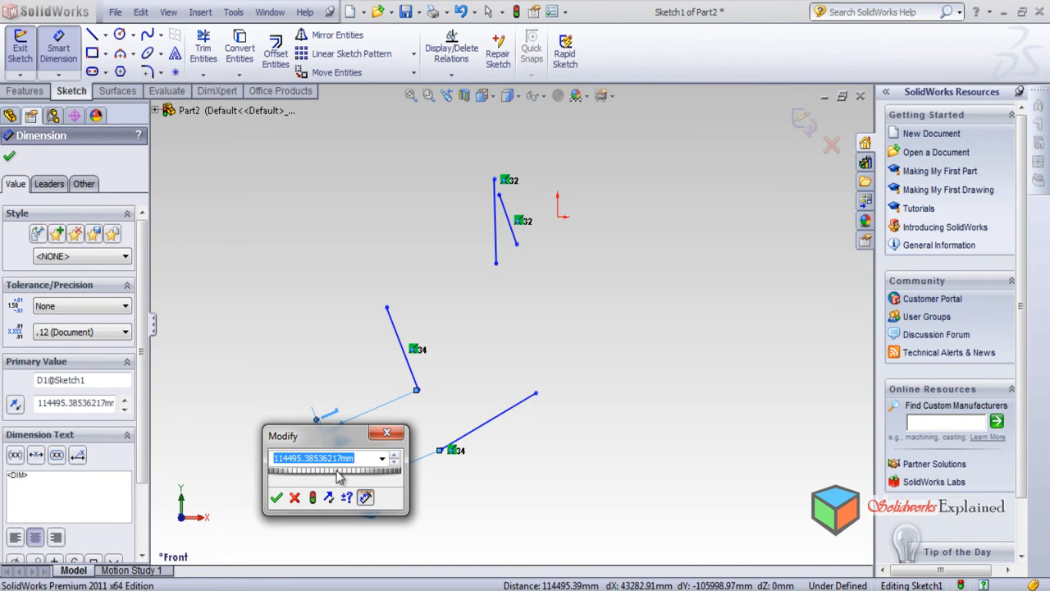
pyautogui.write('10000')
pyautogui.press('Return')
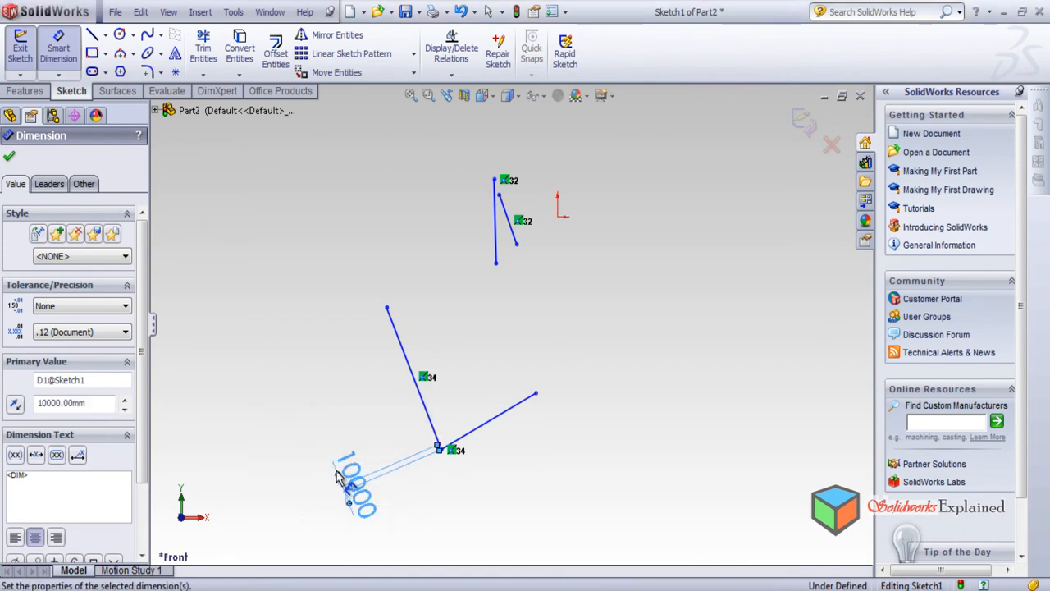
pyautogui.scroll(-5, 481, 481)
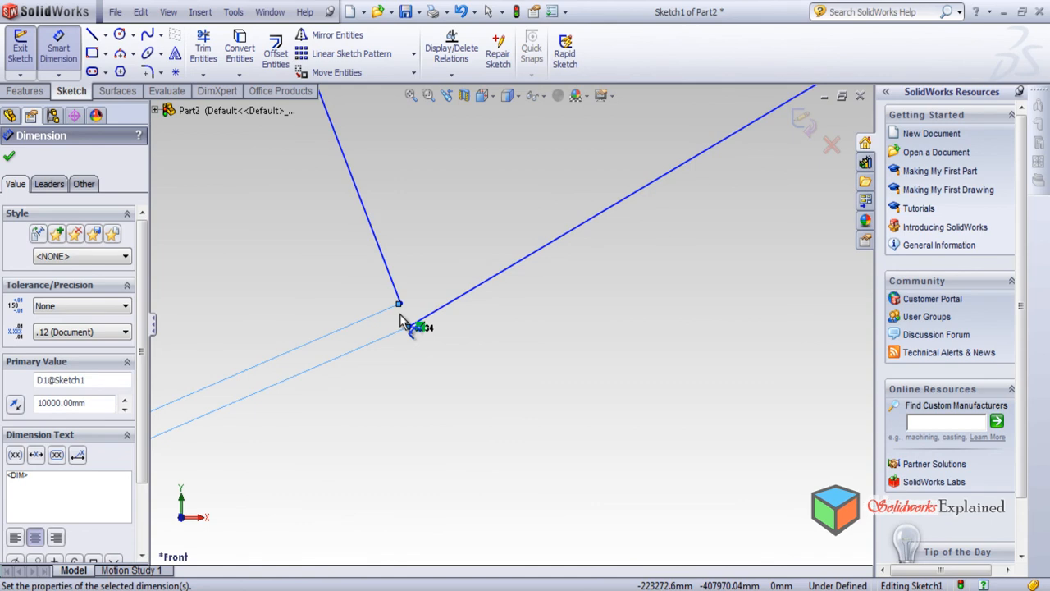
# Check the dimensioned gap between the lower endpoints of the steep and rising lines, and finish dimensioning.
pyautogui.scroll(4, 400, 315)
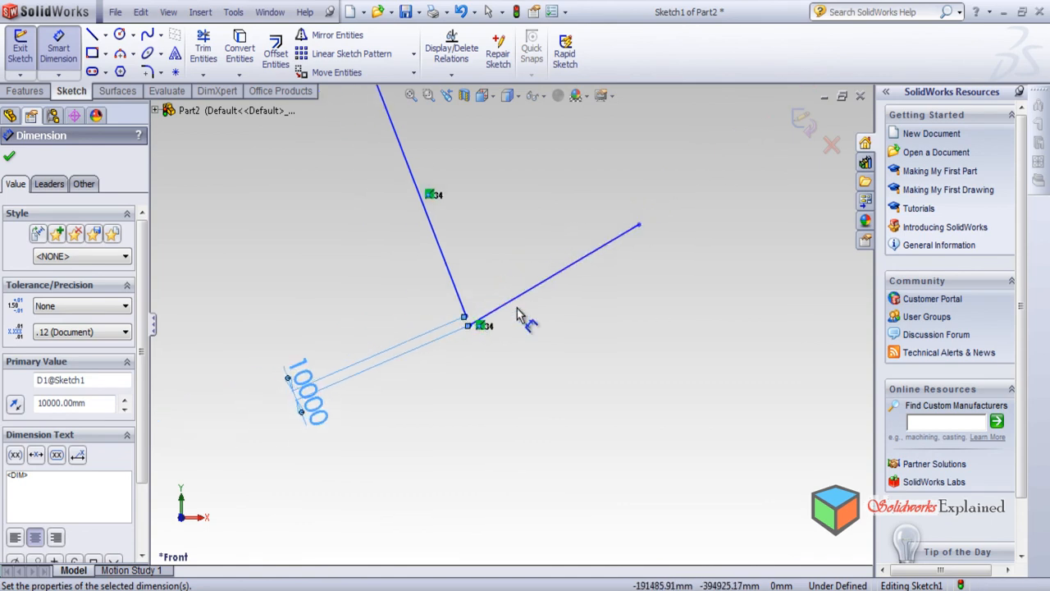
pyautogui.scroll(1, 557, 310)
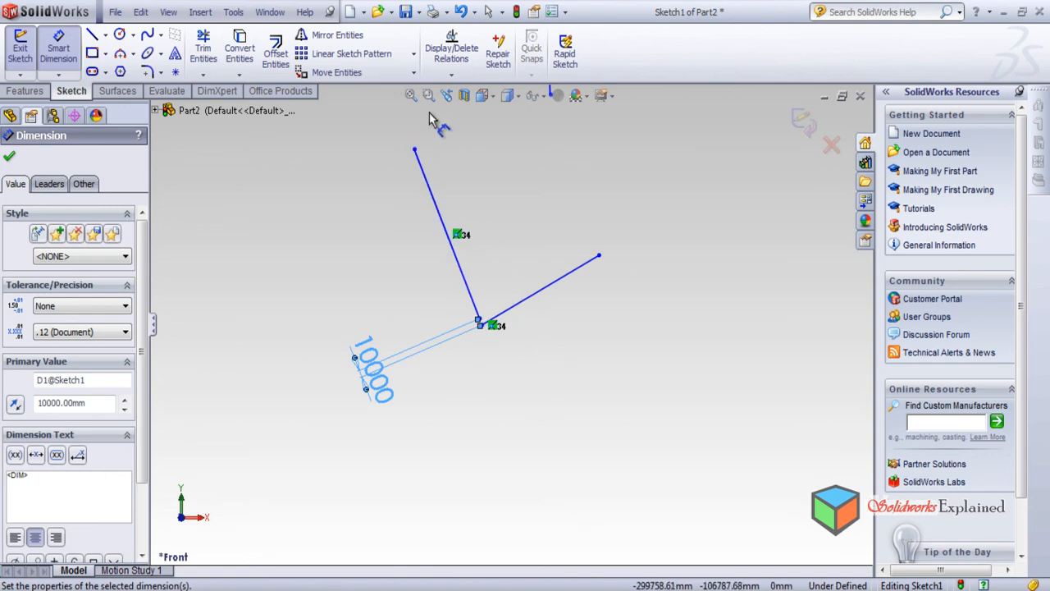
pyautogui.scroll(-2, 505, 336)
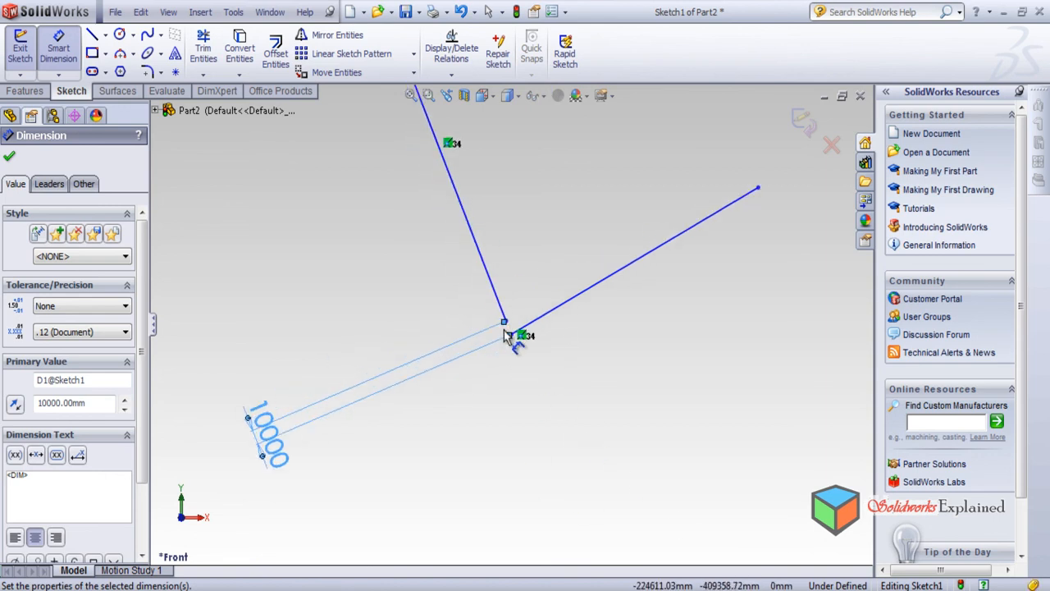
pyautogui.click(9, 156)
# Sketch a 3 Point Arc bulging to the upper right, in the empty area left of the lower steep line.
pyautogui.scroll(-2, 367, 291)
pyautogui.scroll(3, 366, 283)
pyautogui.scroll(-4, 365, 282)
pyautogui.scroll(-3, 622, 303)
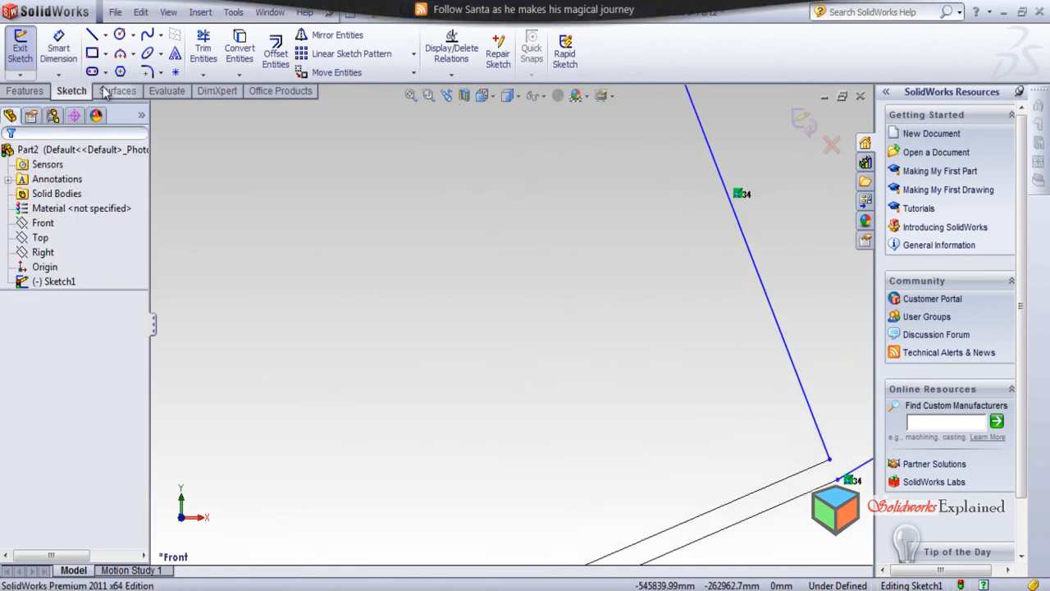
pyautogui.click(132, 53)
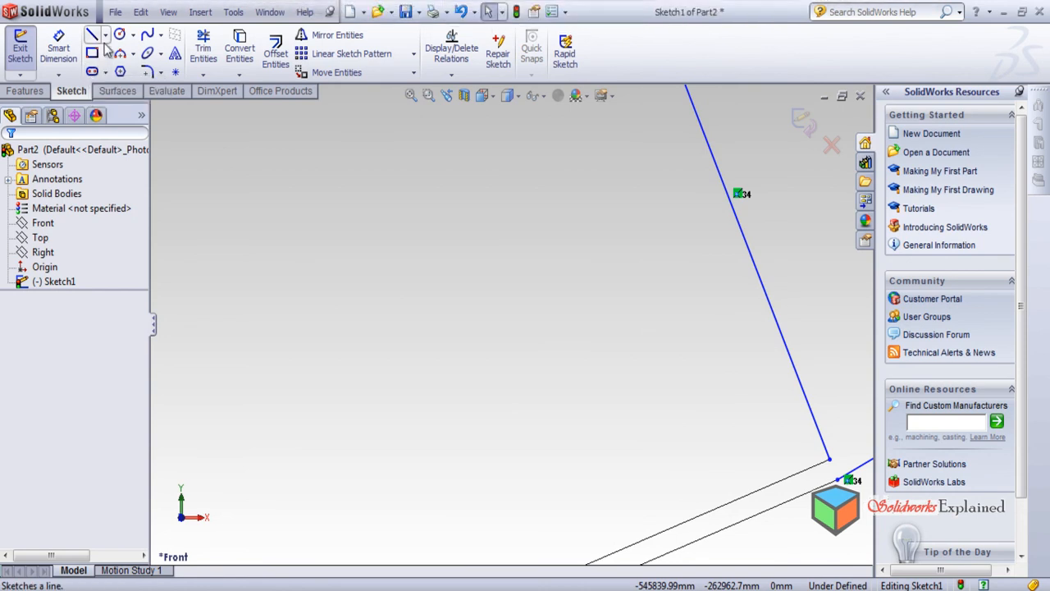
pyautogui.click(164, 107)
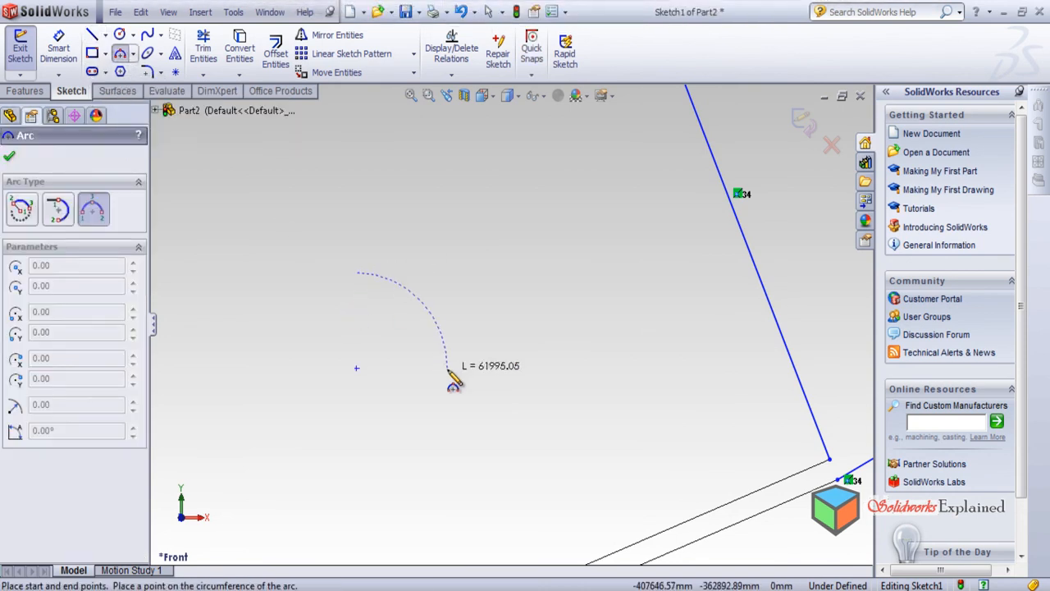
pyautogui.click(429, 420)
pyautogui.click(480, 359)
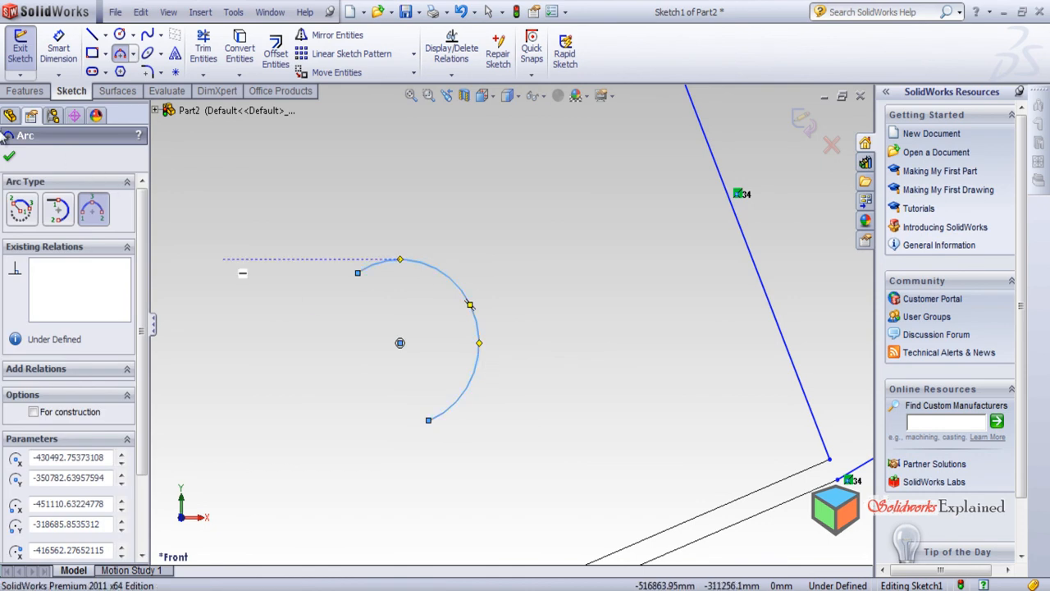
pyautogui.click(9, 156)
# Try sketching a vertical line about 63150 mm long to the left of the arc, and delete it.
pyautogui.click(92, 35)
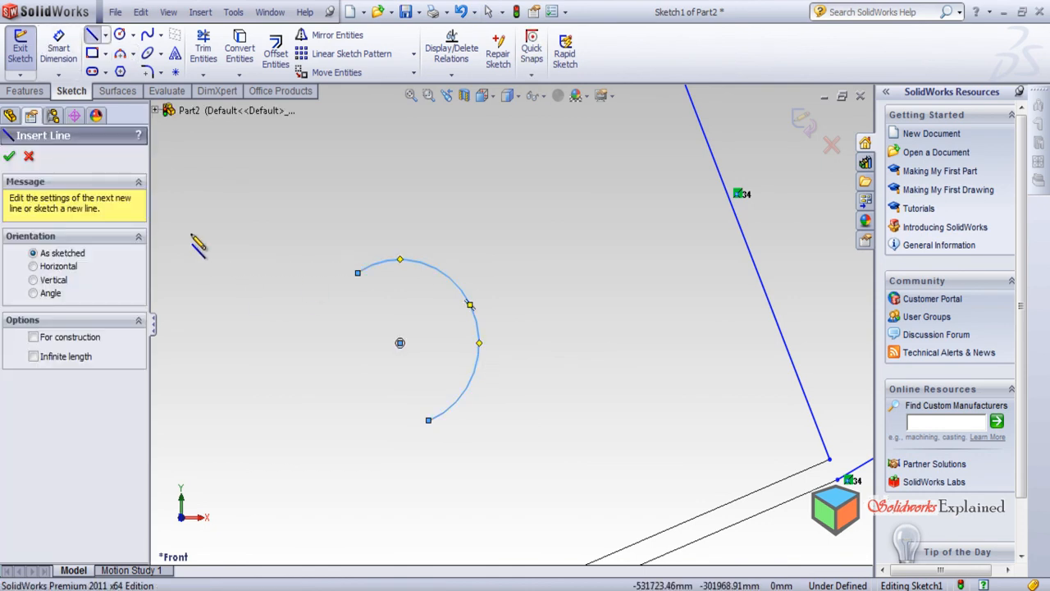
pyautogui.click(225, 182)
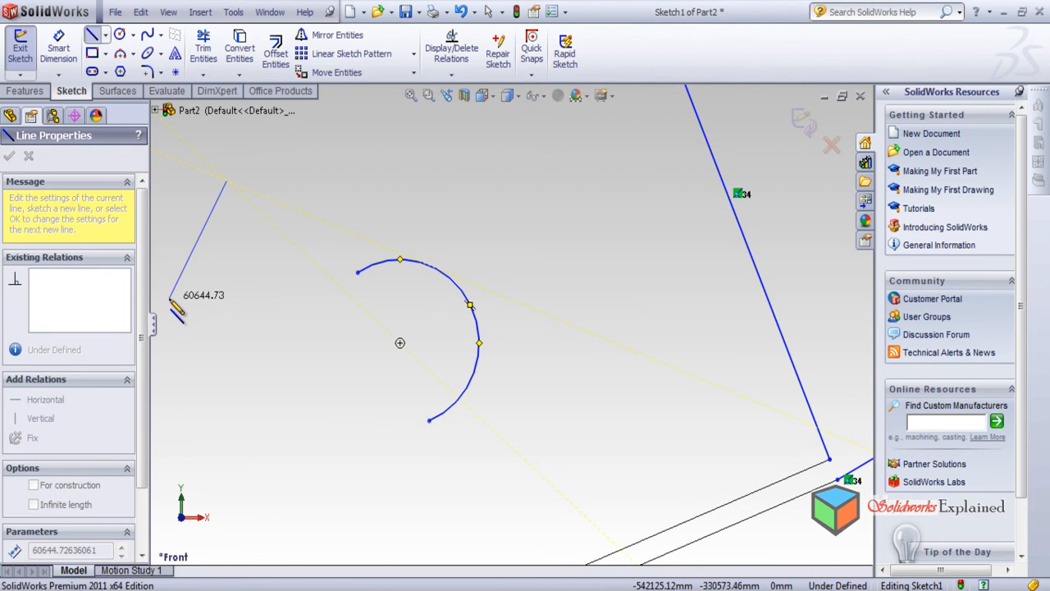
pyautogui.click(235, 305)
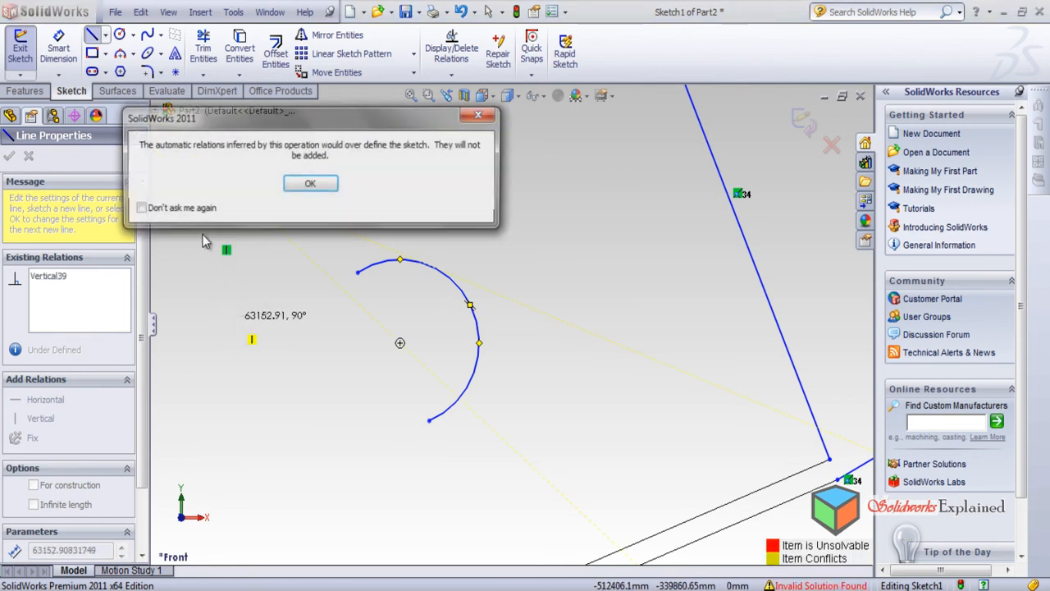
pyautogui.click(309, 184)
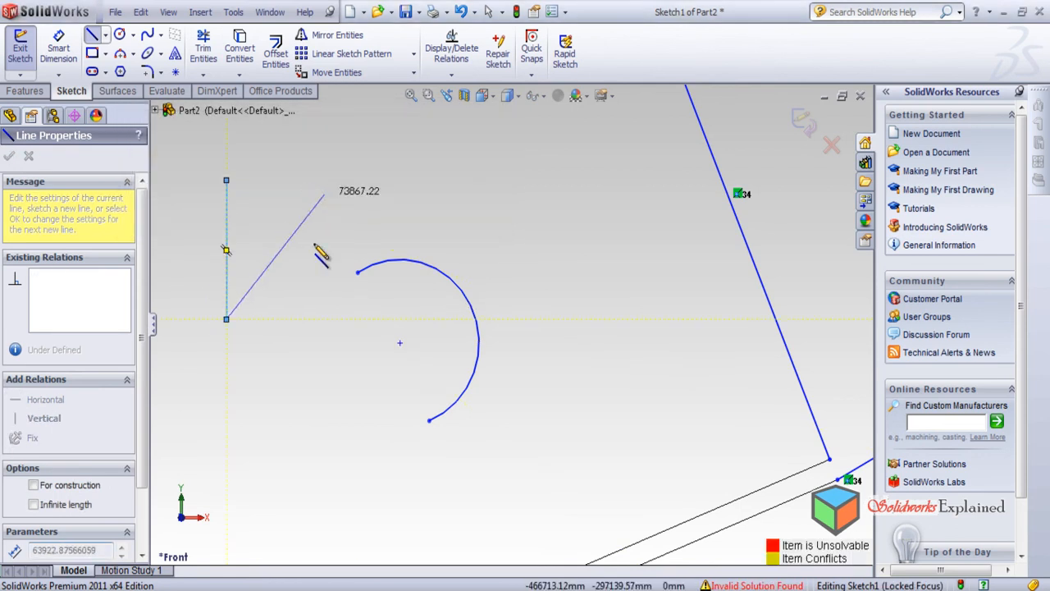
pyautogui.rightClick(248, 223)
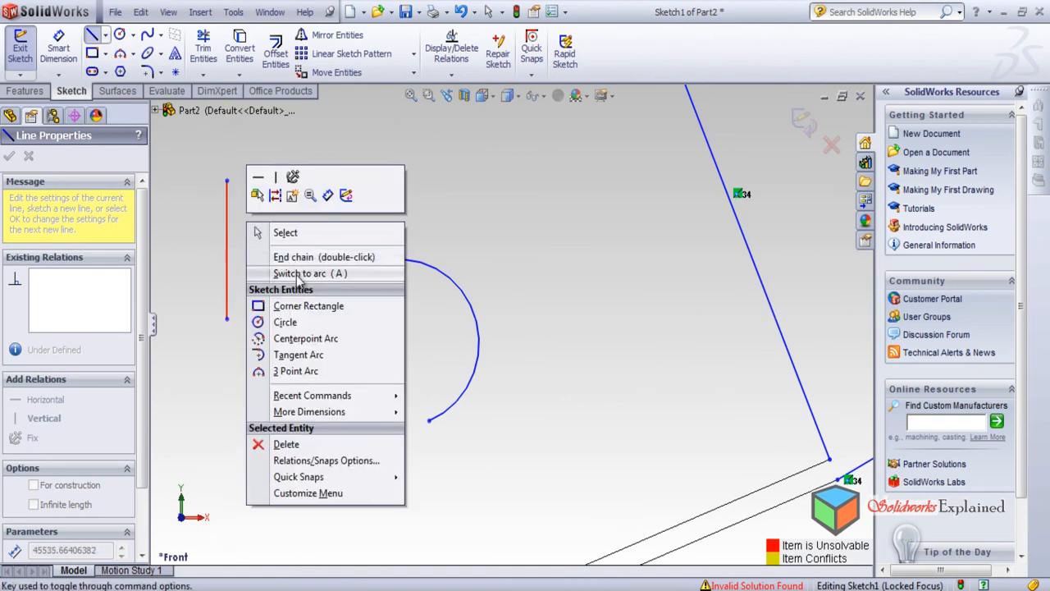
pyautogui.click(306, 259)
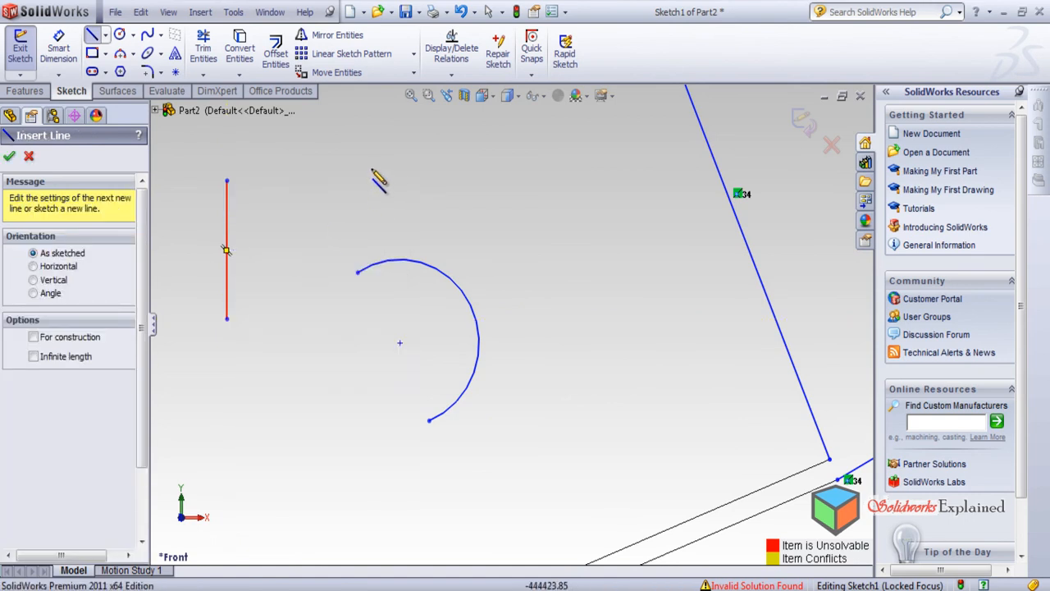
pyautogui.click(27, 158)
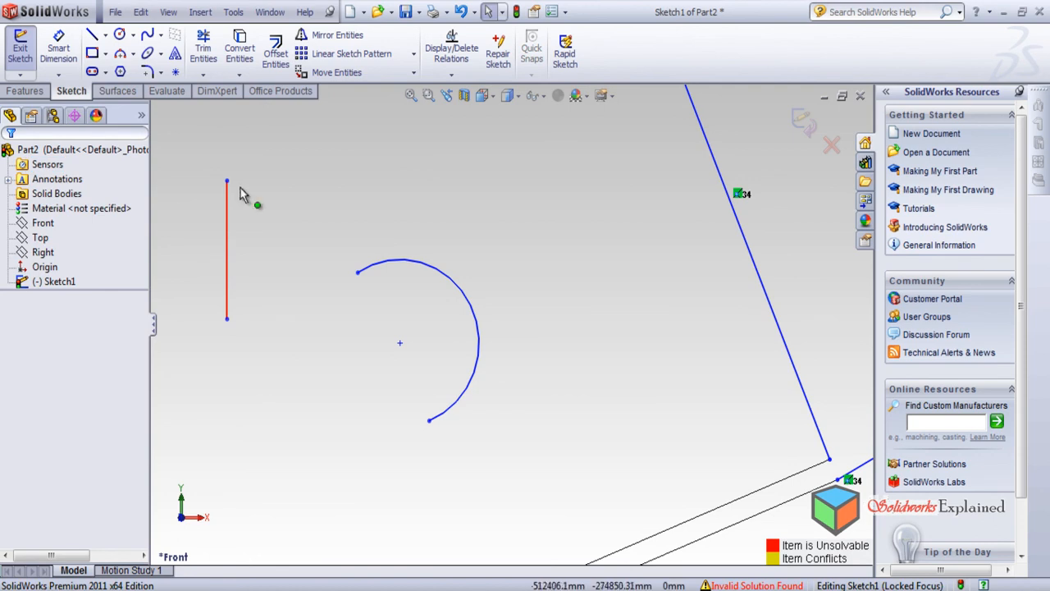
pyautogui.click(229, 215)
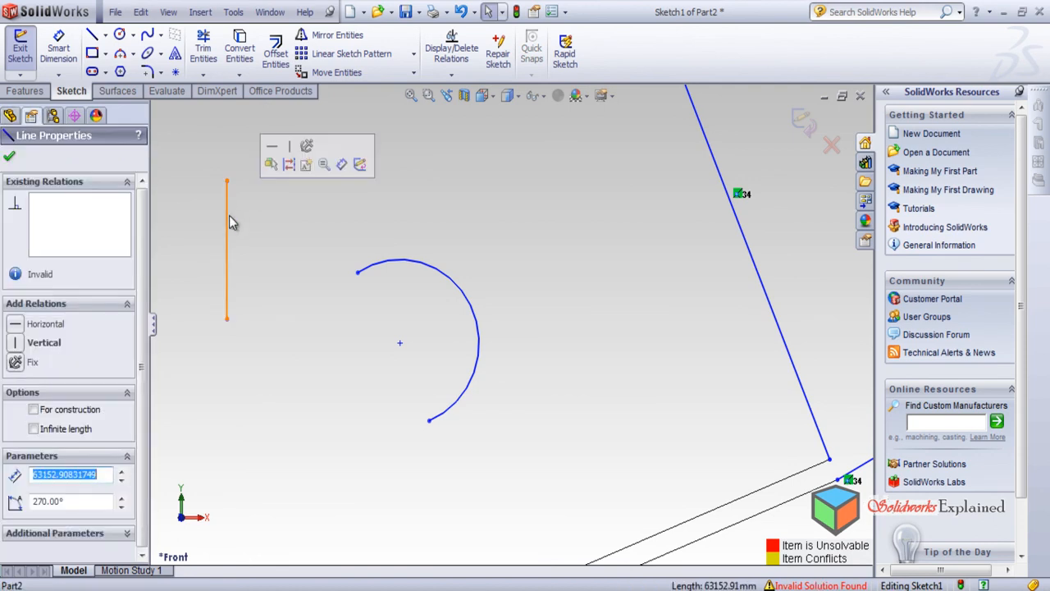
pyautogui.press('Delete')
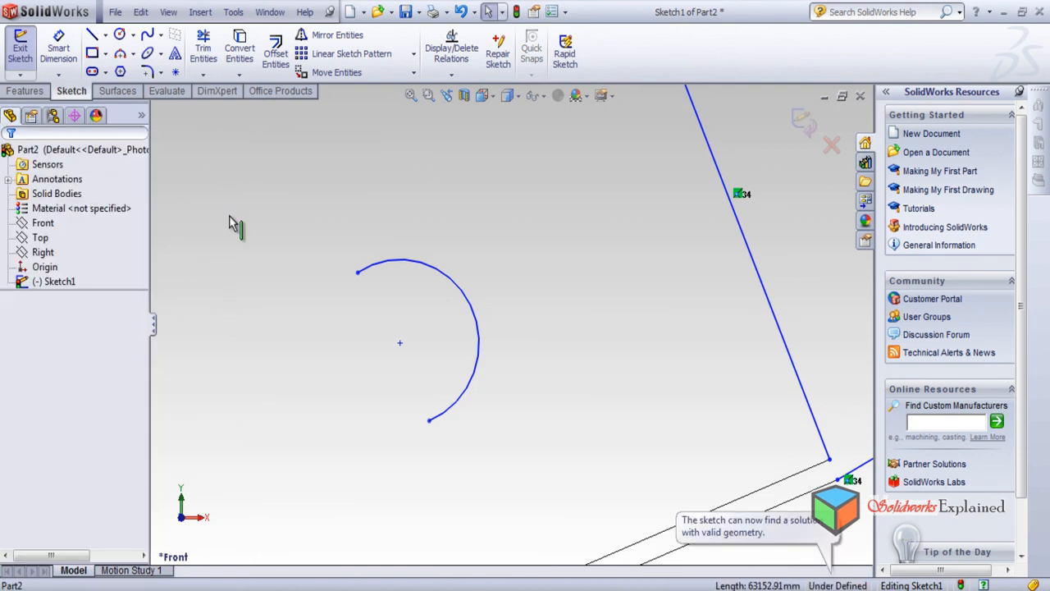
# Try sketching a steep slanted line about 61100 mm long to the left of the arc, and delete it.
pyautogui.click(92, 35)
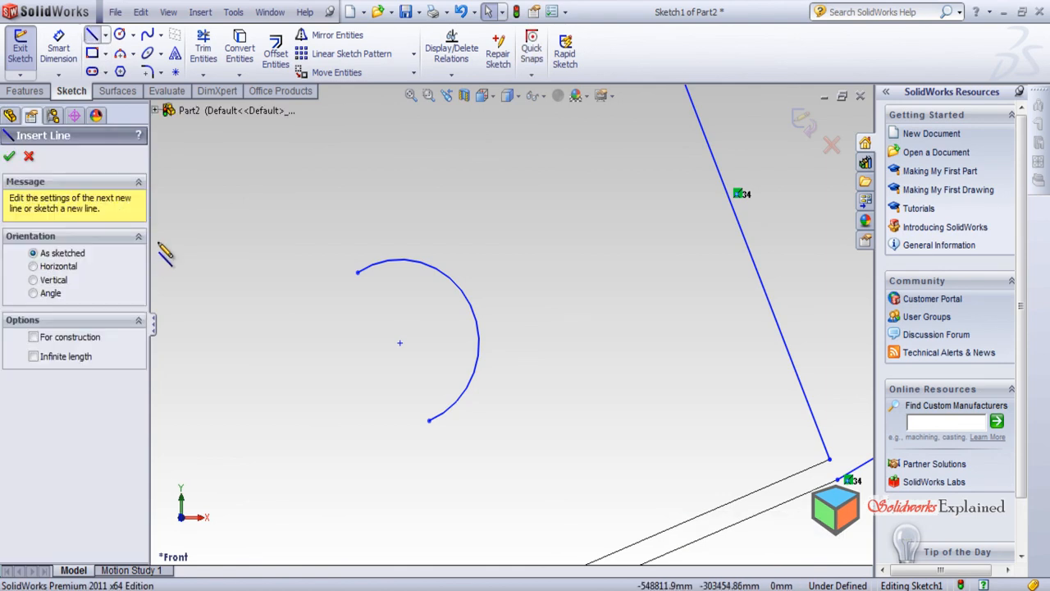
pyautogui.click(205, 300)
pyautogui.click(248, 426)
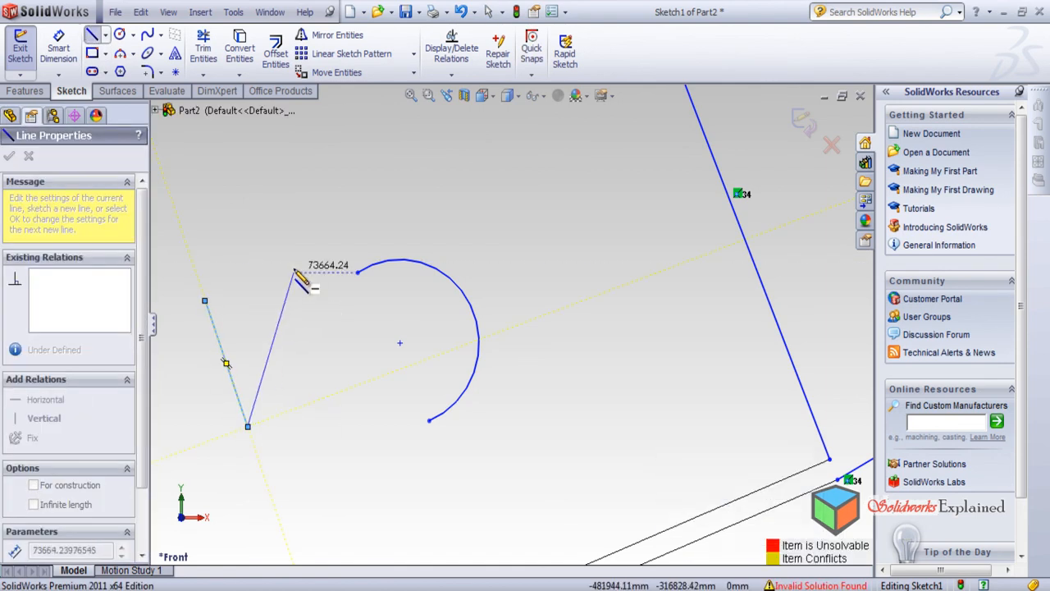
pyautogui.press('Escape')
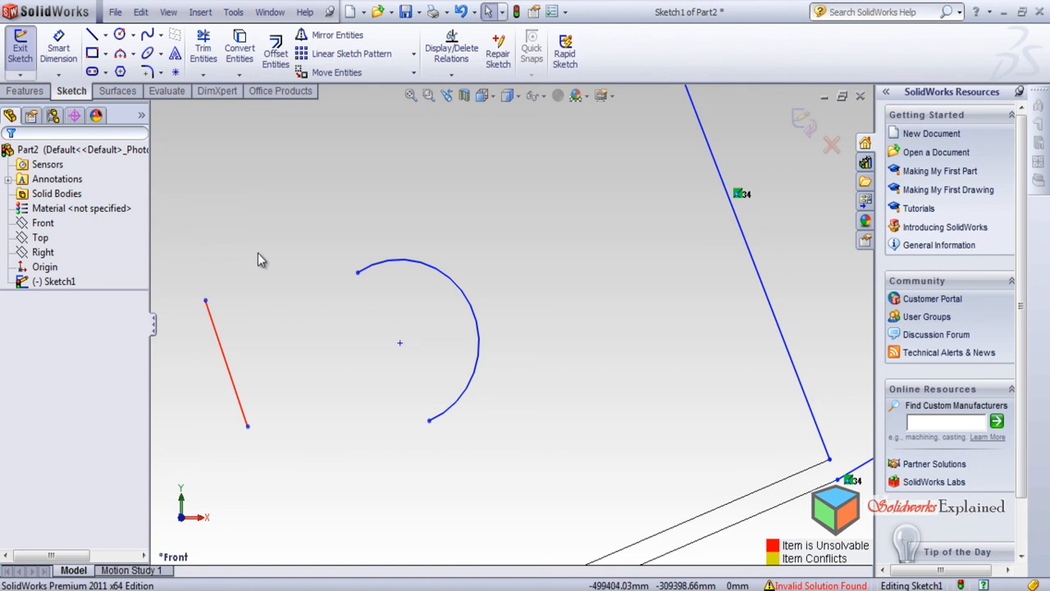
pyautogui.click(223, 355)
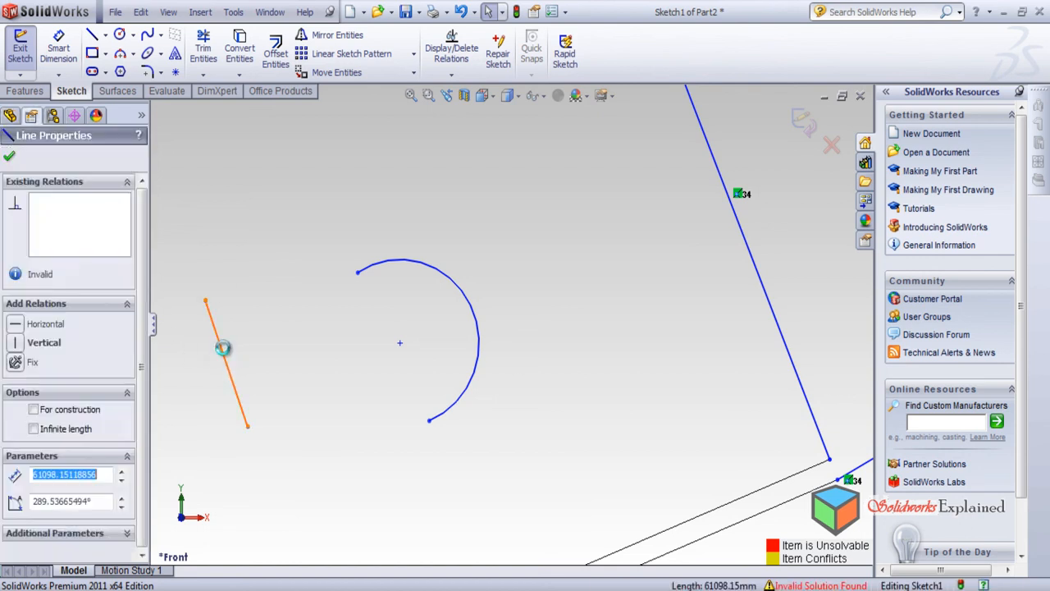
pyautogui.press('Delete')
# Sketch a slightly downward-sloping line about 42600 mm long to the right of the arc.
pyautogui.scroll(-2, 506, 344)
pyautogui.scroll(5, 503, 335)
pyautogui.scroll(-6, 509, 304)
pyautogui.click(92, 35)
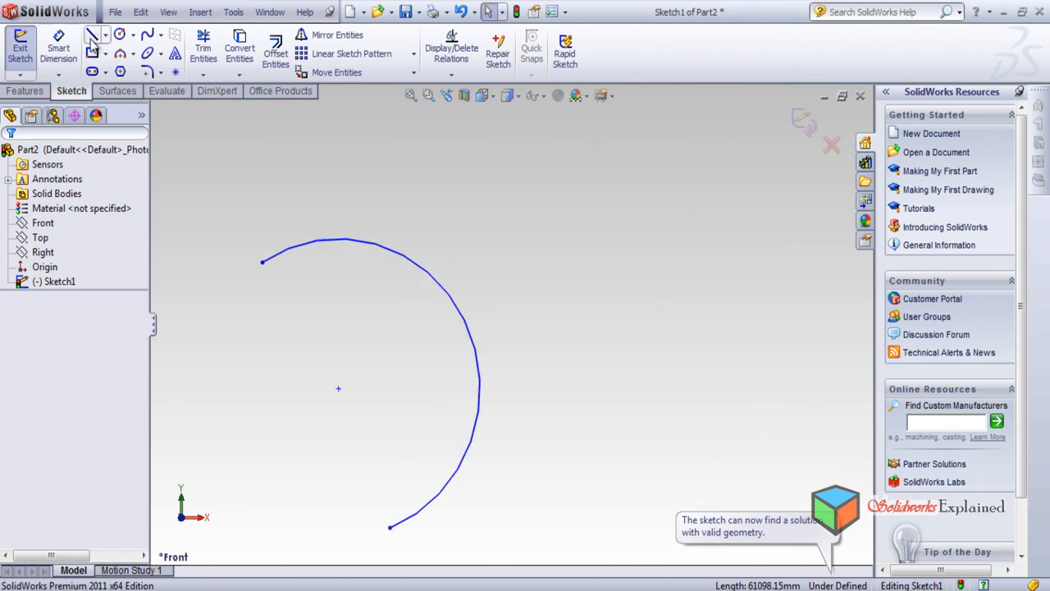
pyautogui.click(634, 269)
pyautogui.click(791, 278)
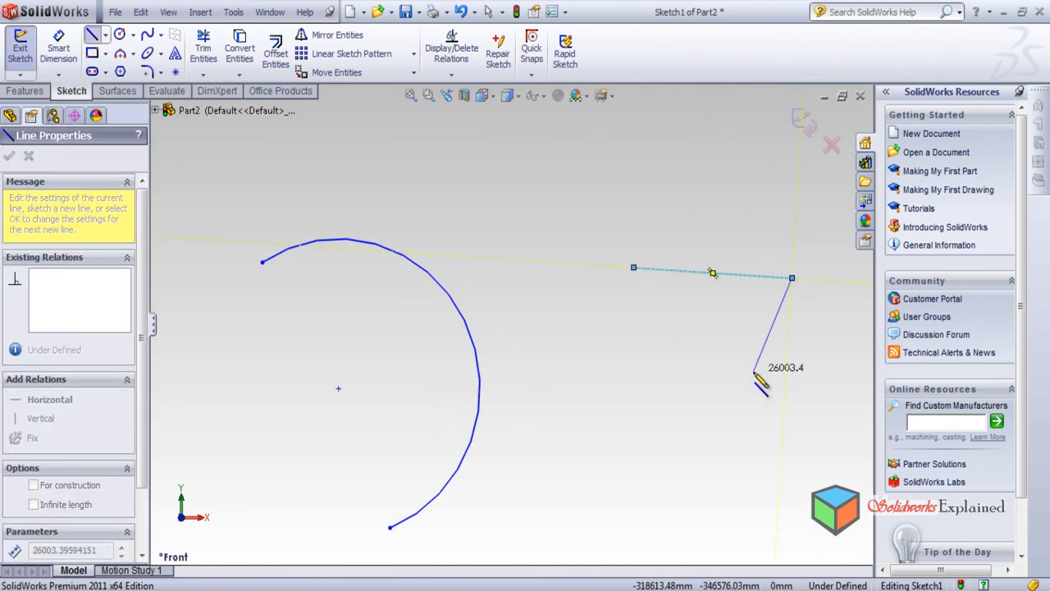
pyautogui.press('Escape')
pyautogui.press('Escape')
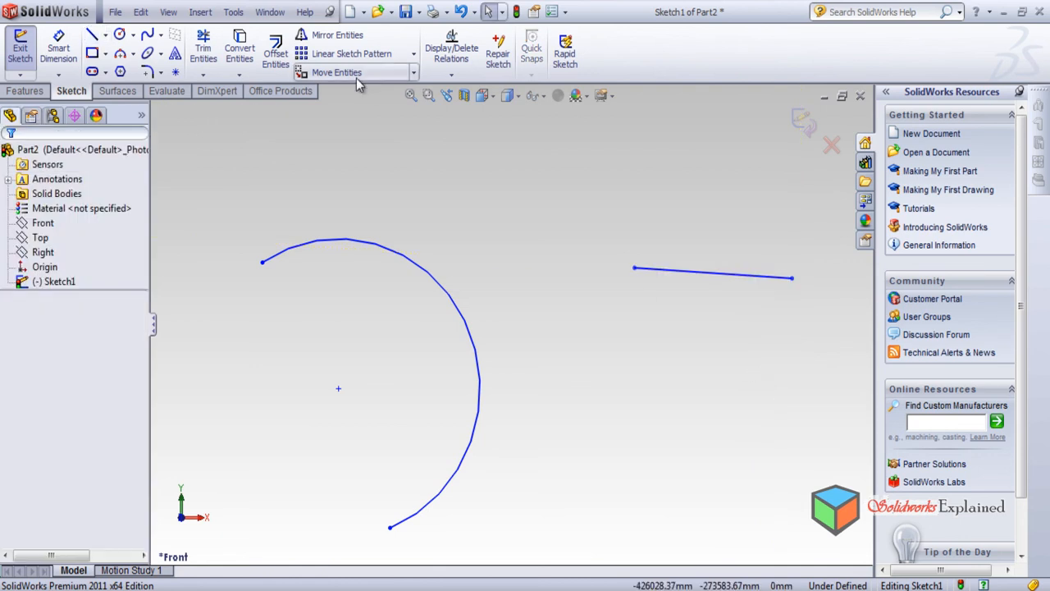
# Add a Coincident relation between the short sloping line and the arc's lower endpoint.
pyautogui.click(452, 75)
pyautogui.click(479, 110)
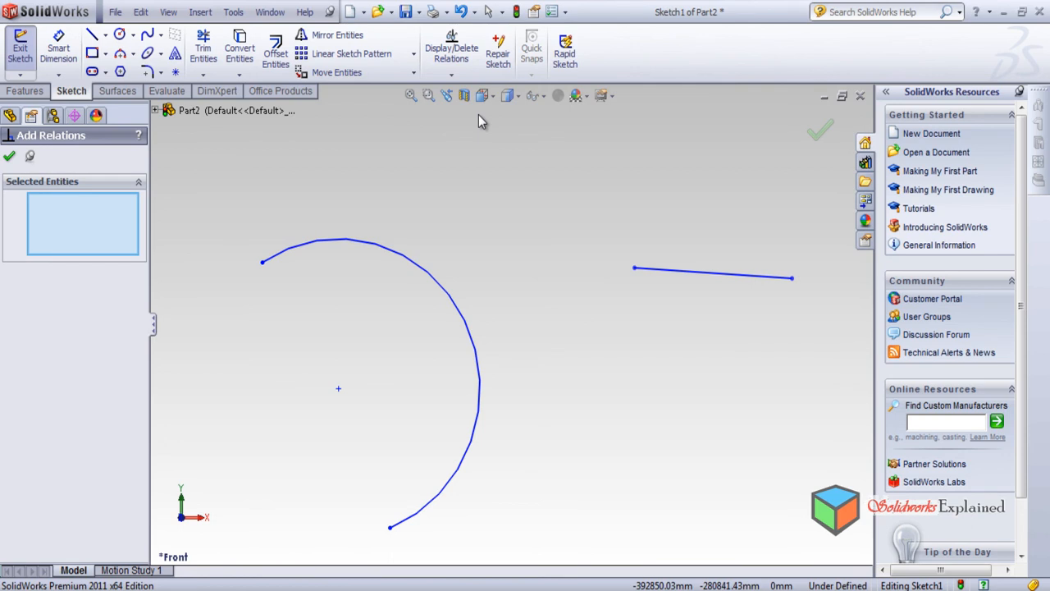
pyautogui.click(696, 273)
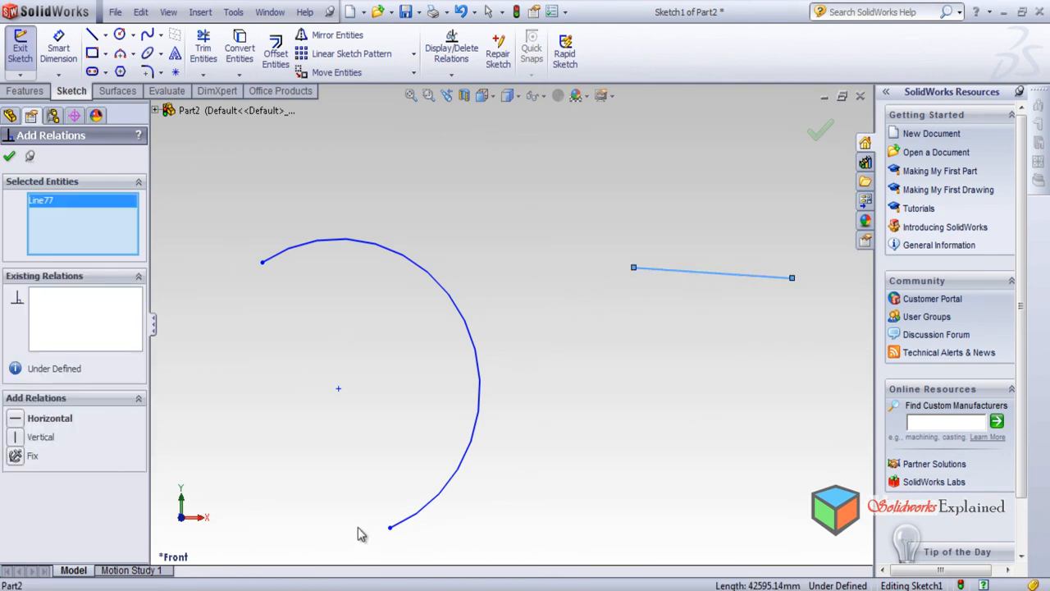
pyautogui.click(391, 530)
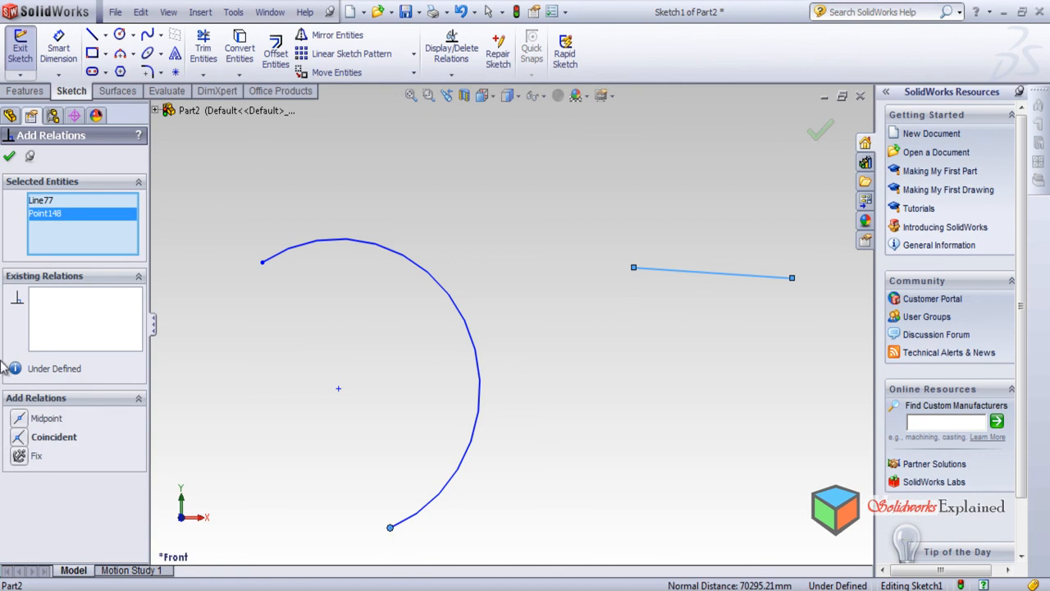
pyautogui.click(23, 442)
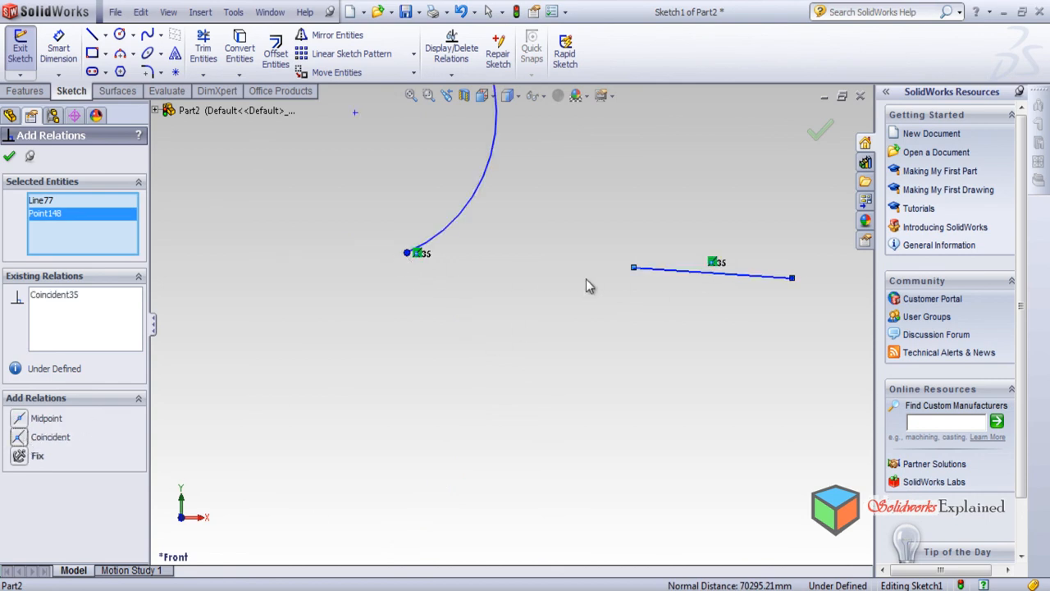
pyautogui.scroll(-2, 492, 193)
pyautogui.scroll(2, 460, 203)
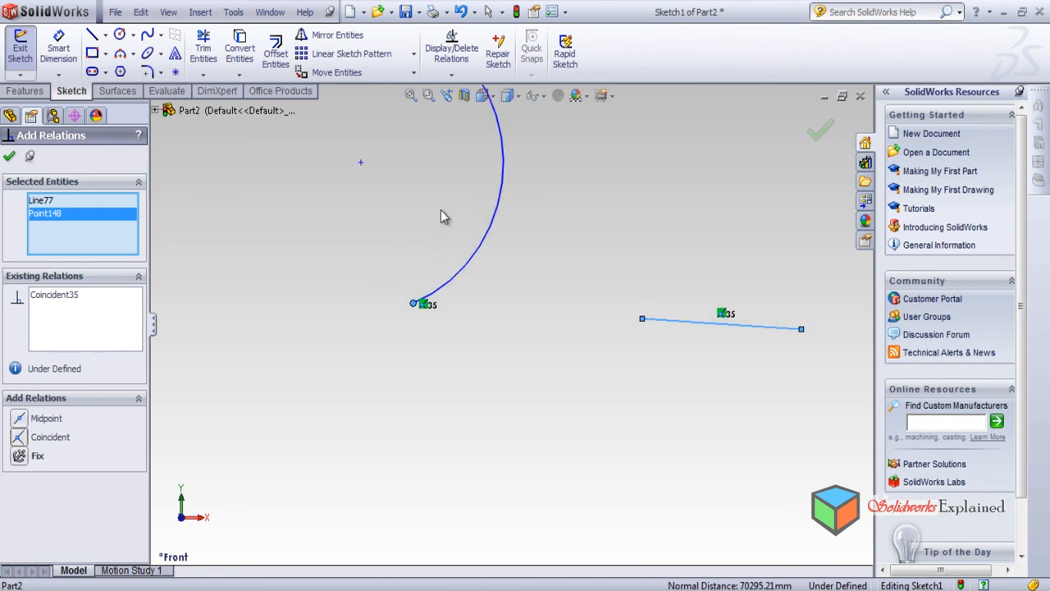
pyautogui.click(9, 157)
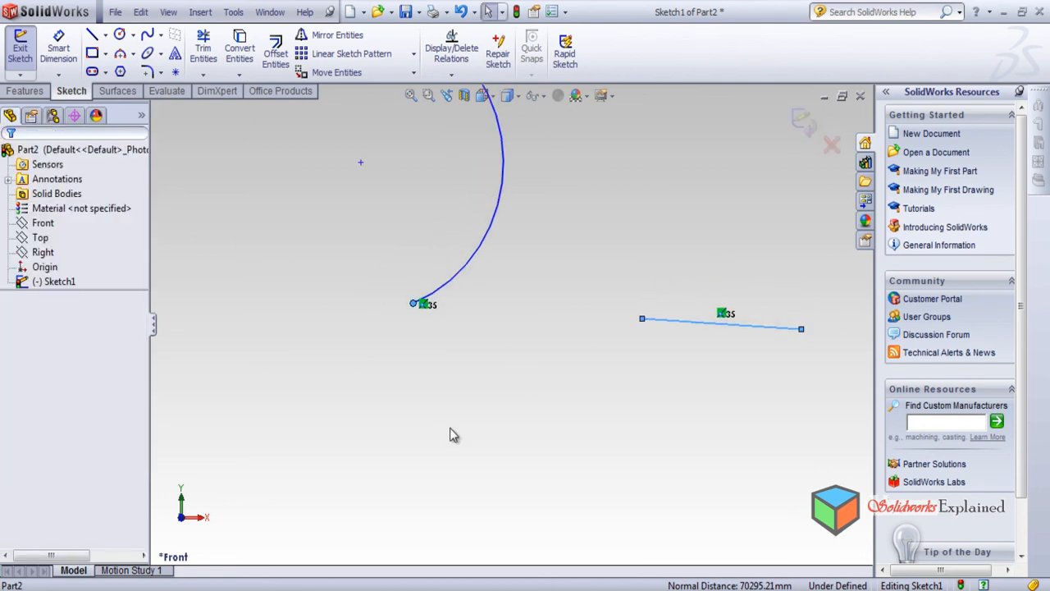
# Sketch a single horizontal line below the arc and the short sloping line, ending the chain after one segment.
pyautogui.scroll(2, 450, 428)
pyautogui.click(368, 449)
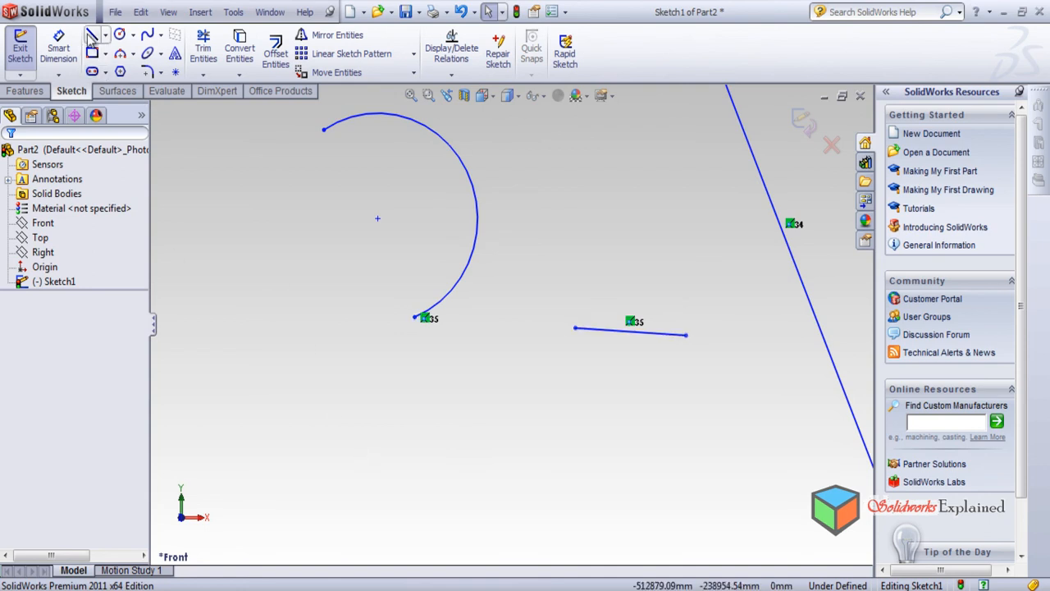
pyautogui.click(92, 37)
pyautogui.click(394, 473)
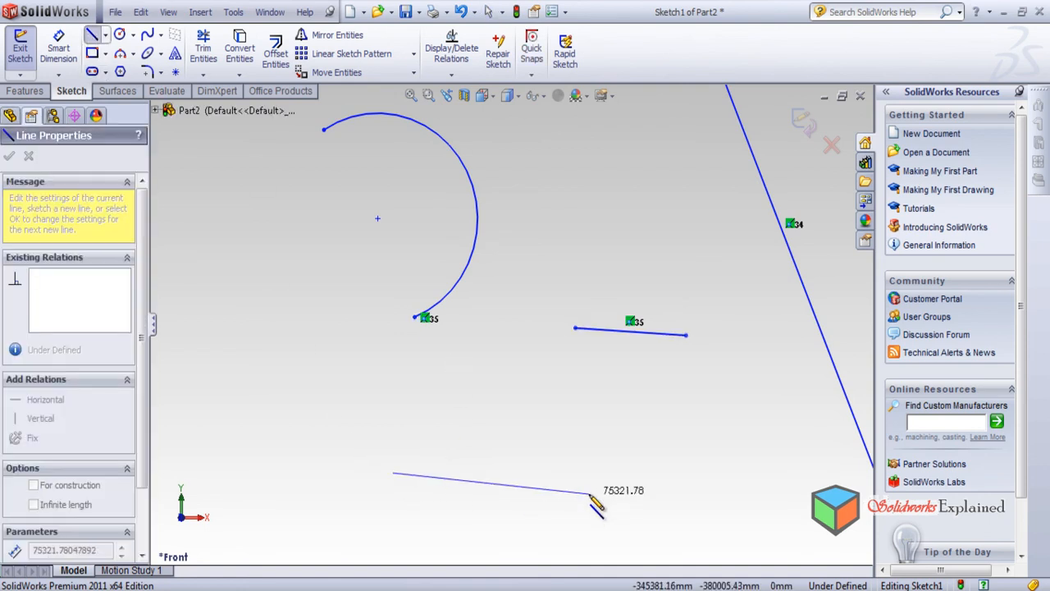
pyautogui.click(595, 472)
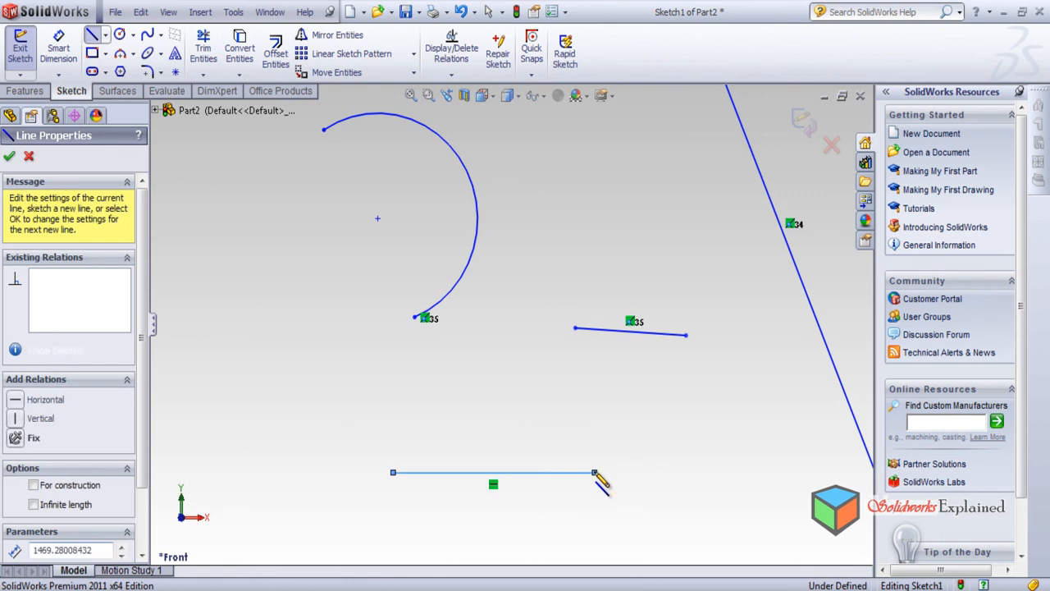
pyautogui.rightClick(702, 434)
pyautogui.click(753, 359)
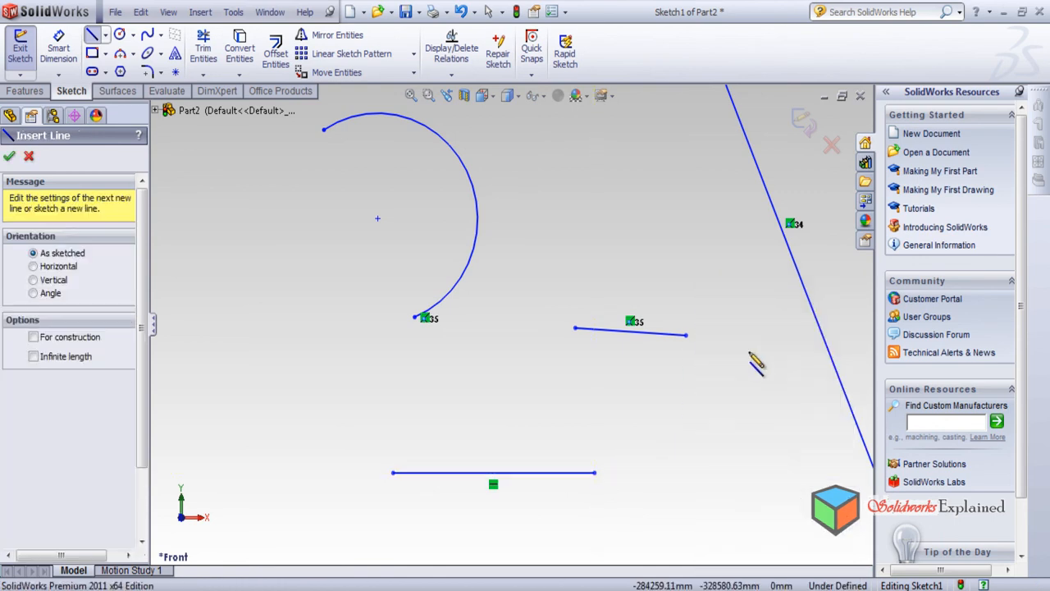
# Try to add a Perpendicular relation between the lower horizontal line and the short sloping line.
pyautogui.click(451, 74)
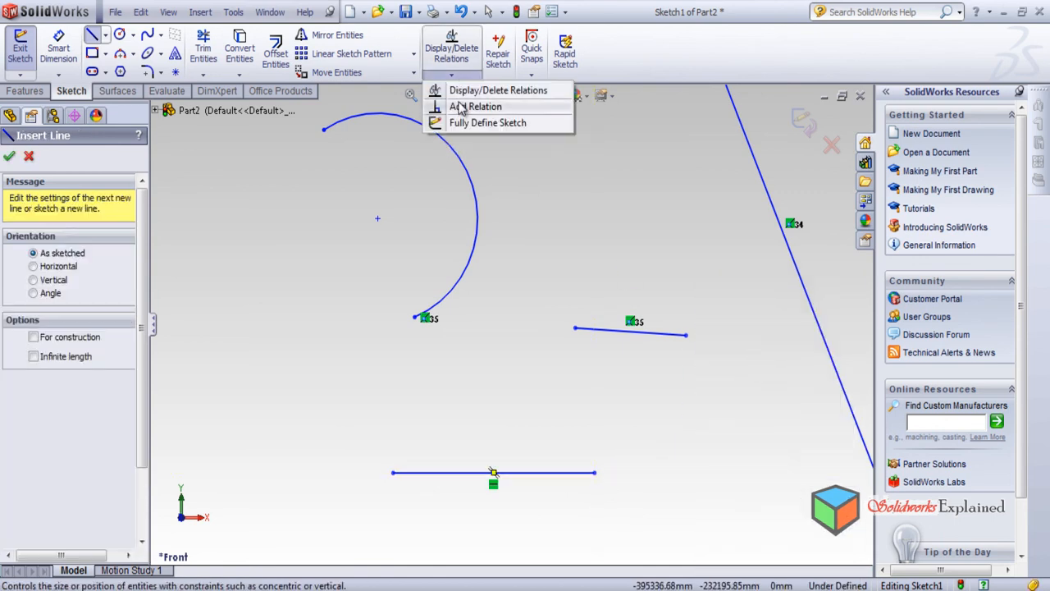
pyautogui.click(476, 106)
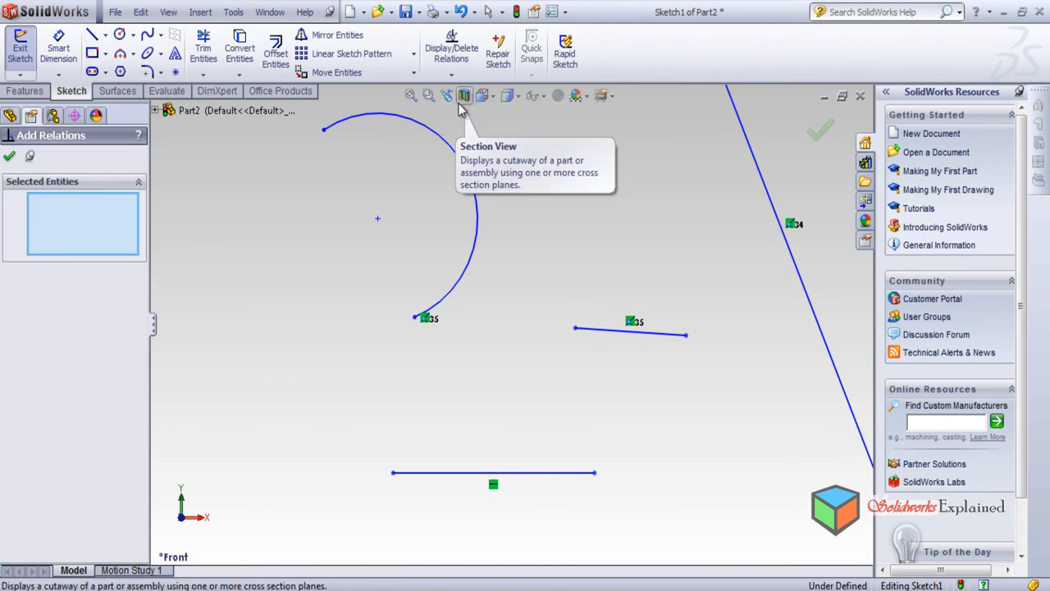
pyautogui.click(528, 473)
pyautogui.click(662, 335)
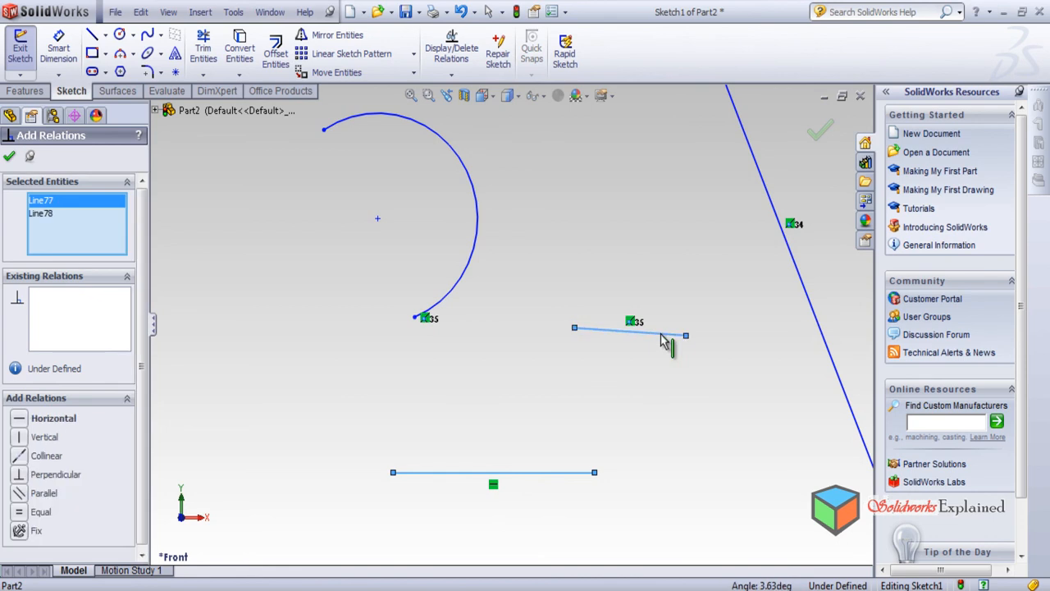
pyautogui.click(22, 476)
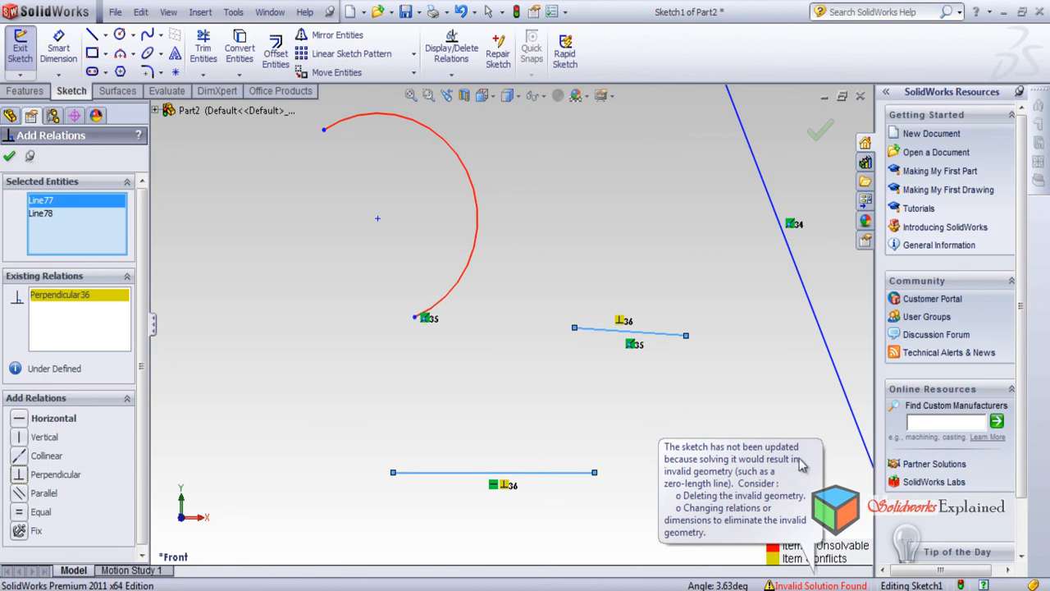
pyautogui.click(10, 157)
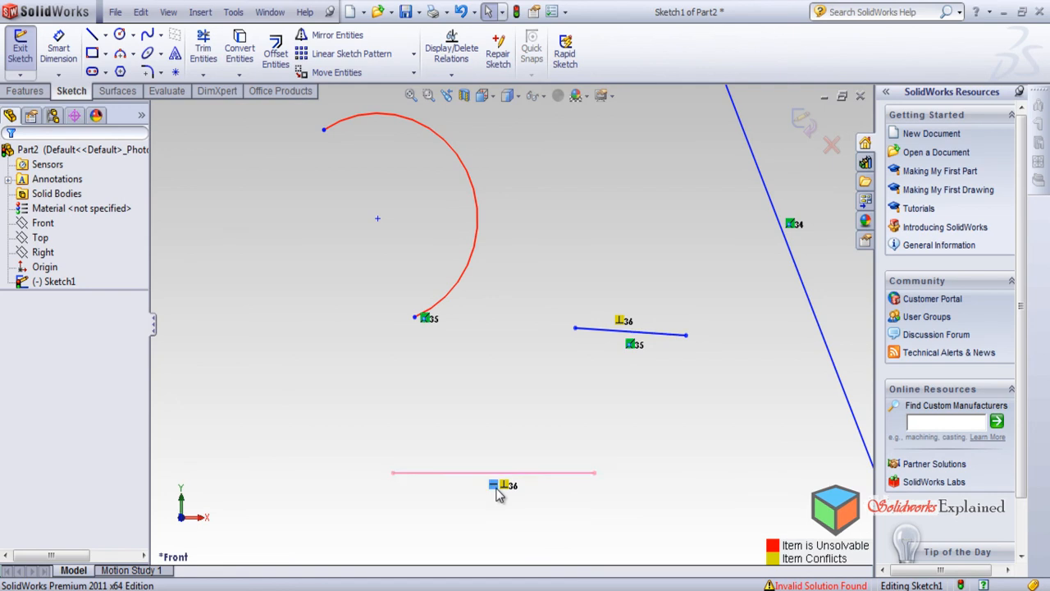
# Delete the lower line's Horizontal relation and its Perpendicular relation with the short sloping line.
pyautogui.press('Delete')
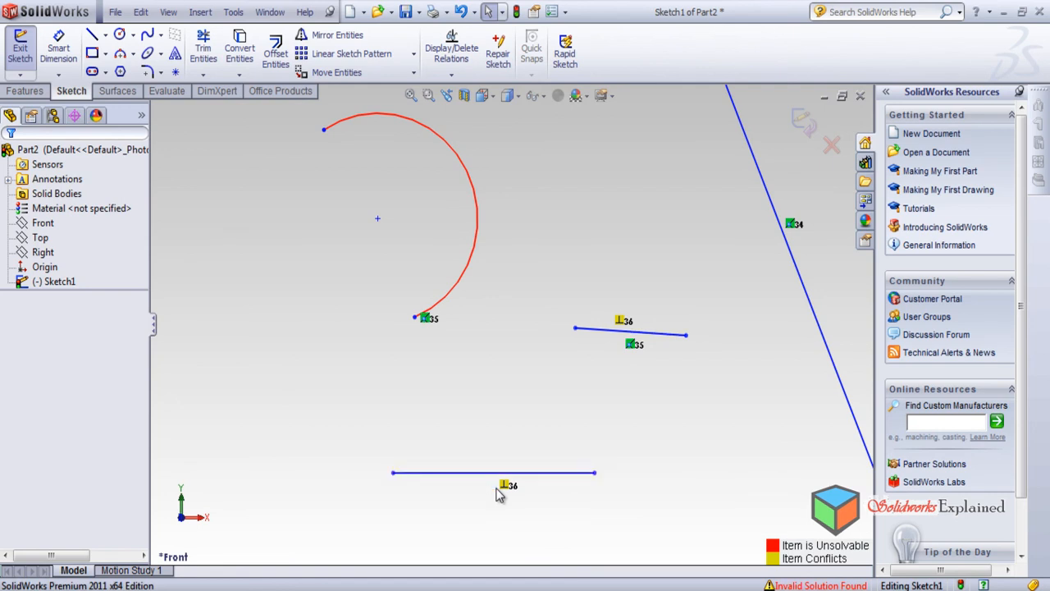
pyautogui.click(572, 474)
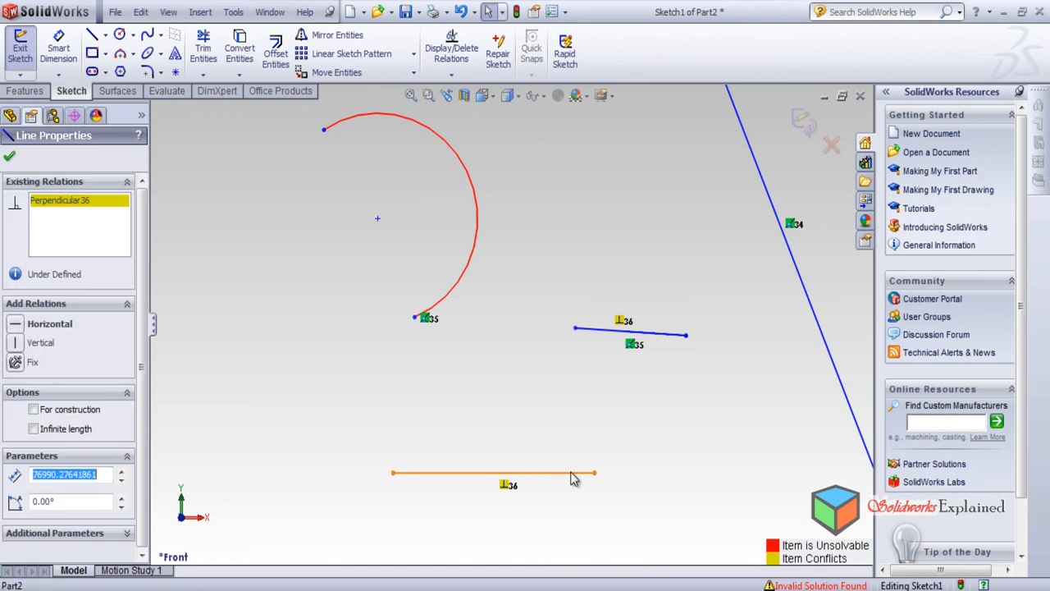
pyautogui.click(506, 485)
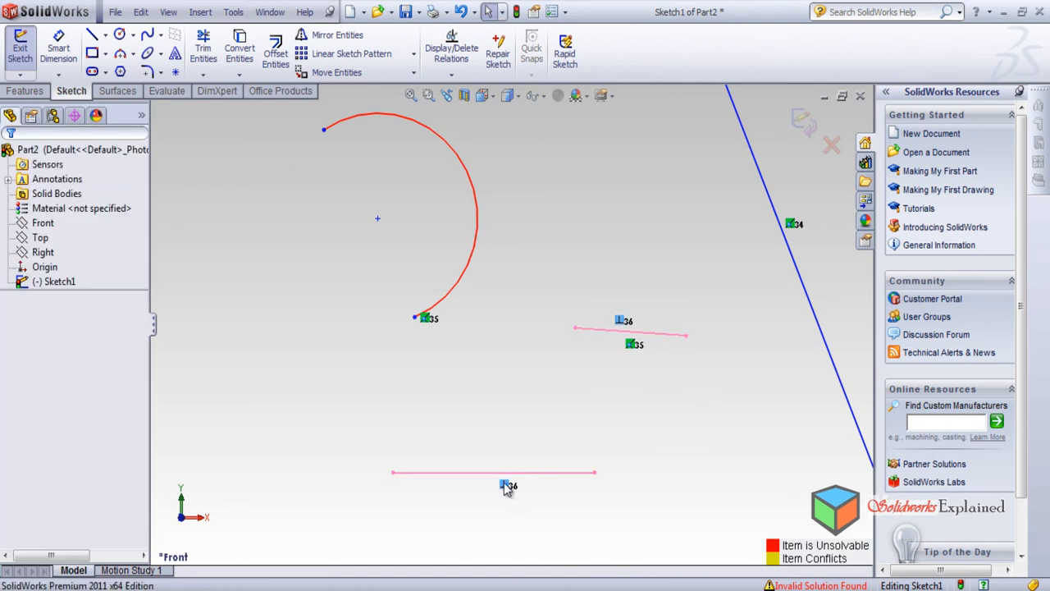
pyautogui.press('Delete')
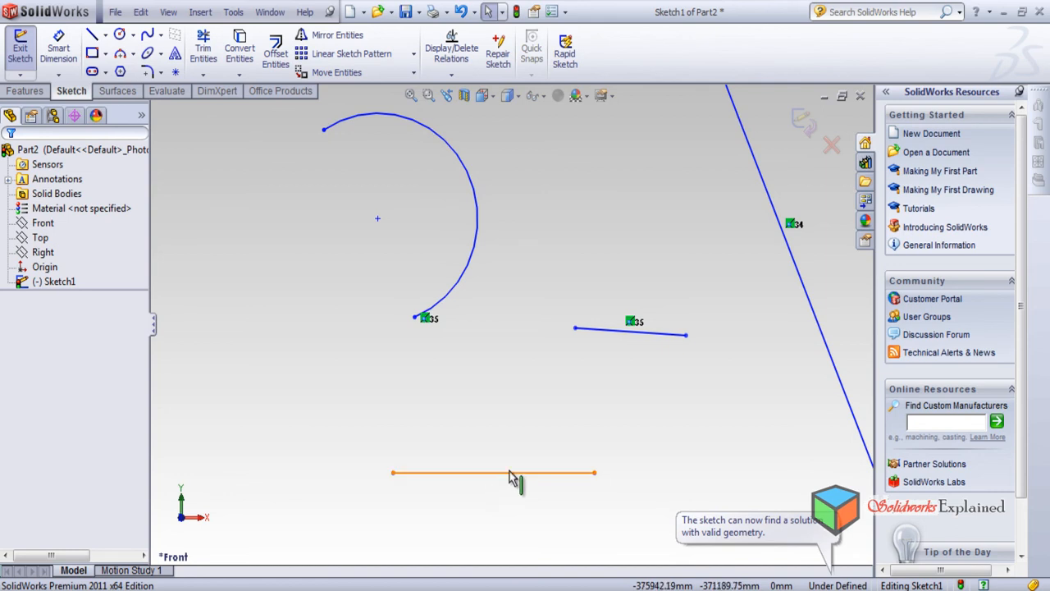
# Try again to make the lower line perpendicular to the short sloping line, with its Horizontal relation removed.
pyautogui.click(452, 76)
pyautogui.click(457, 103)
pyautogui.click(502, 473)
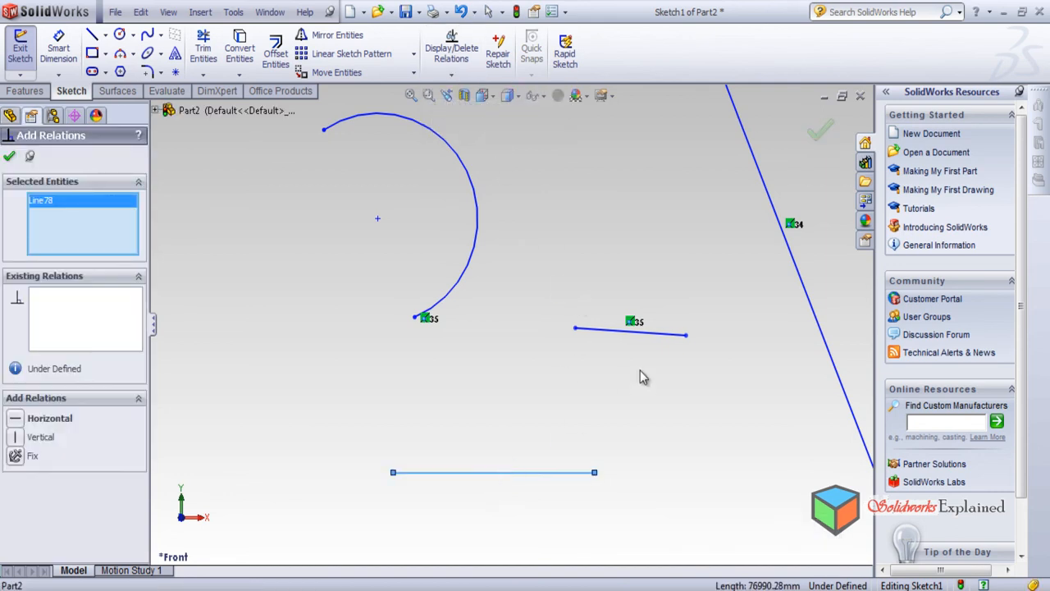
pyautogui.click(659, 333)
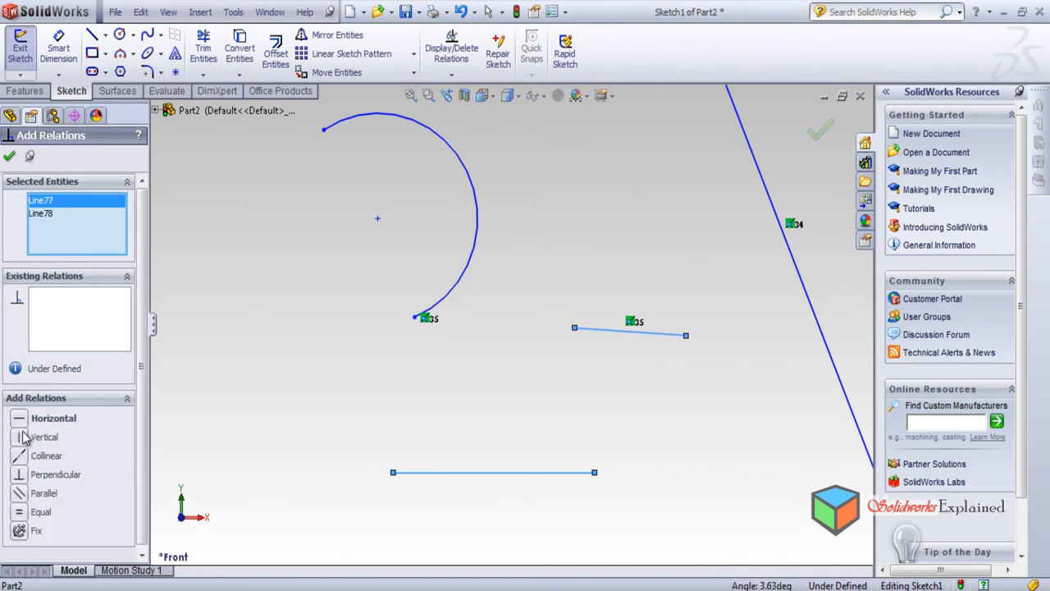
pyautogui.click(20, 475)
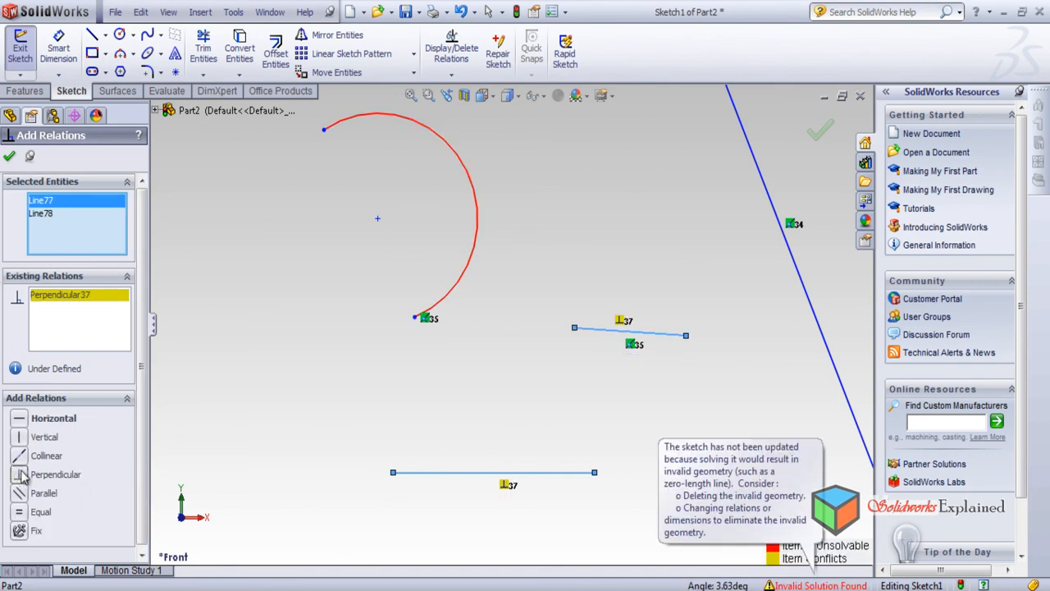
pyautogui.click(9, 156)
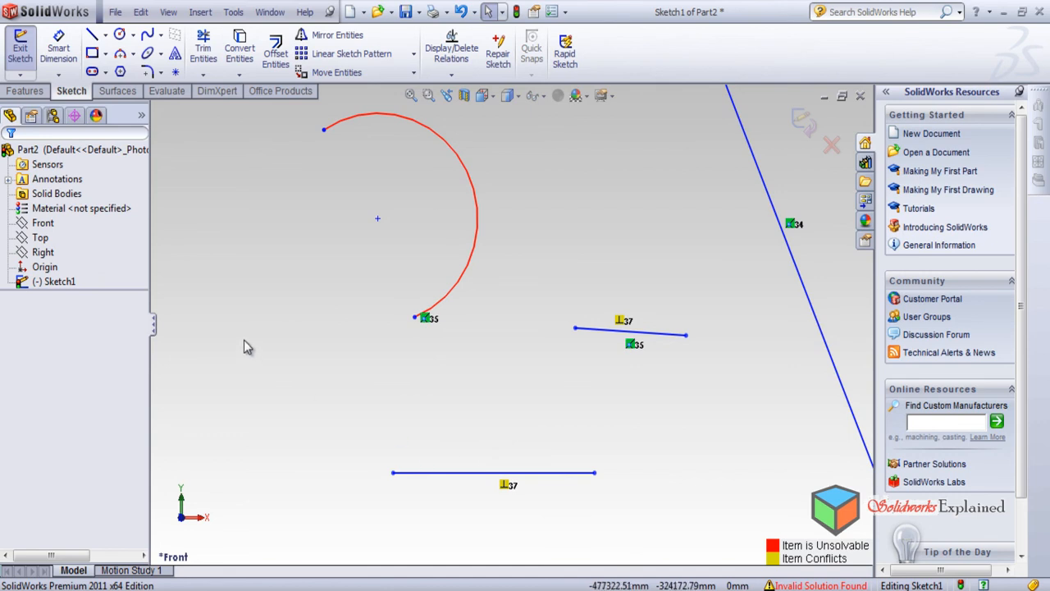
# Delete all the sketch geometry, including the arc, the lines and the 10000 mm dimension.
pyautogui.scroll(-1, 460, 269)
pyautogui.scroll(1, 459, 268)
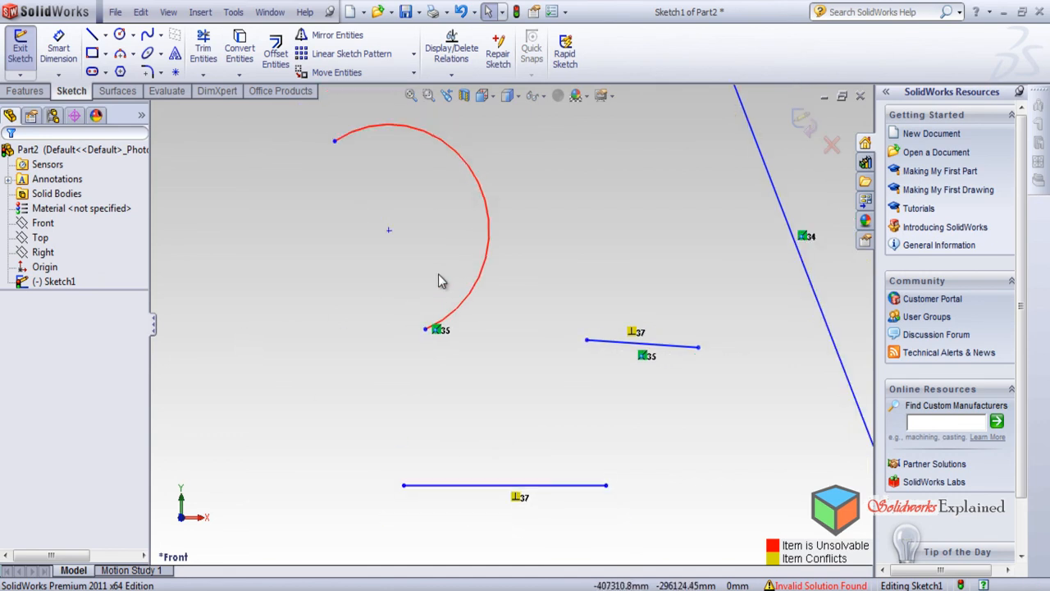
pyautogui.scroll(5, 487, 269)
pyautogui.scroll(2, 590, 232)
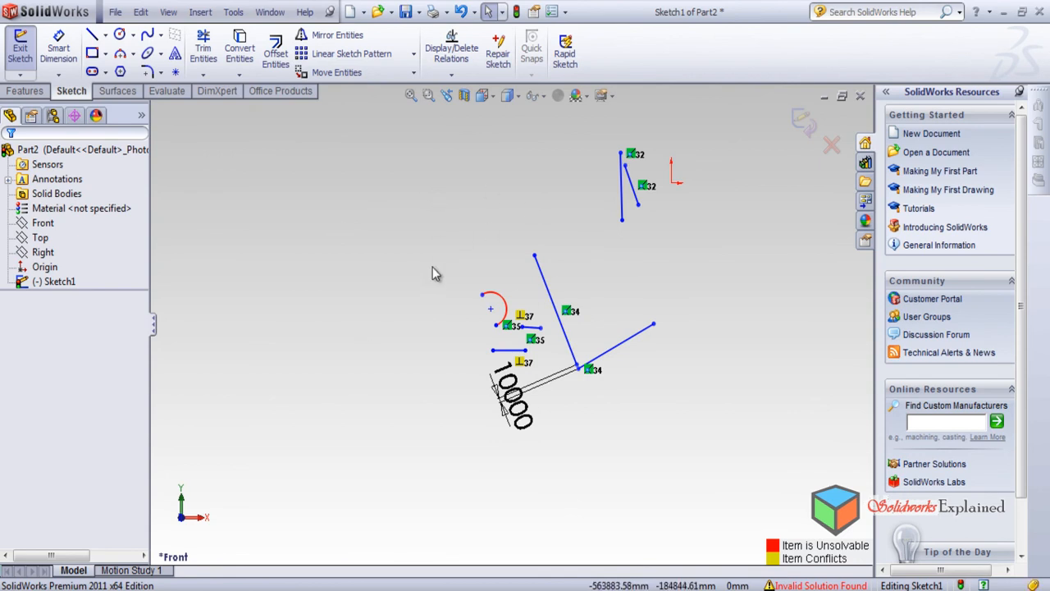
pyautogui.moveTo(381, 108)
pyautogui.mouseDown()
pyautogui.moveTo(680, 436)
pyautogui.moveTo(724, 450)
pyautogui.mouseUp()
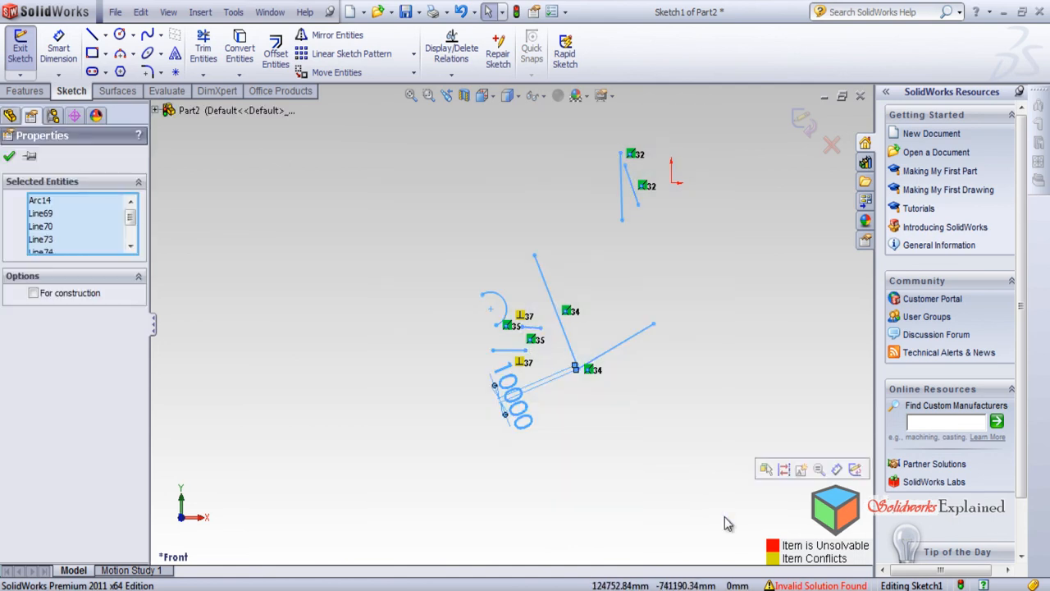
pyautogui.press('Delete')
# Sketch a circle with a radius of about 131500 mm to the left of the origin.
pyautogui.scroll(2, 290, 494)
pyautogui.click(120, 35)
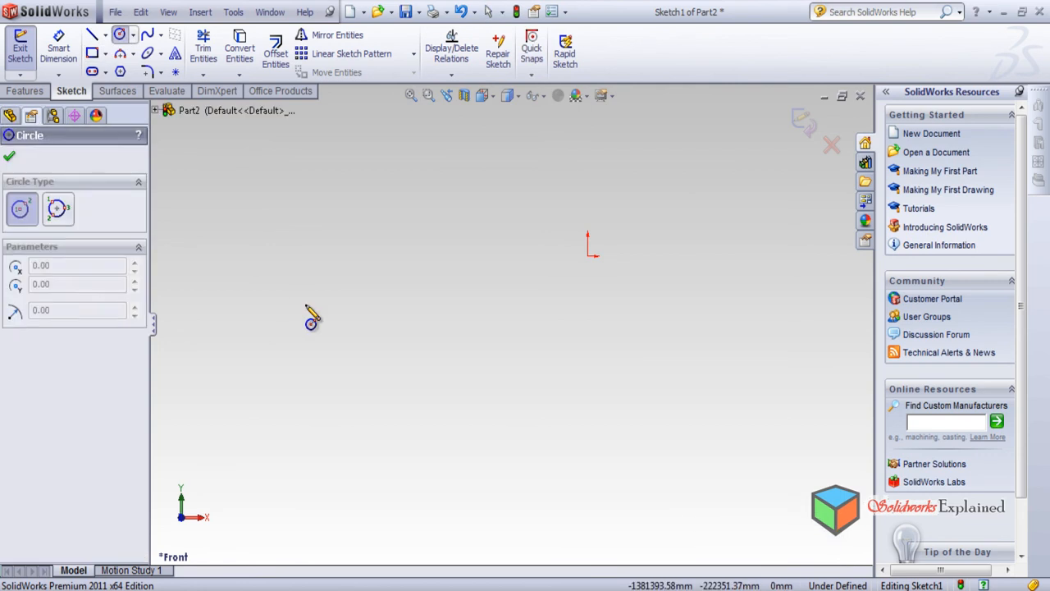
pyautogui.click(305, 304)
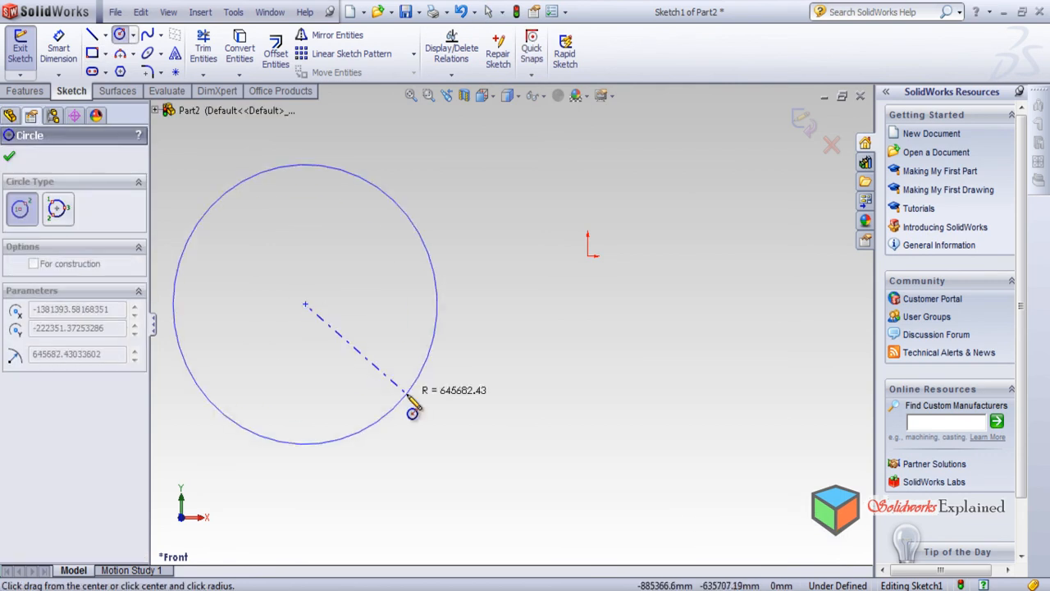
pyautogui.click(338, 326)
pyautogui.scroll(-3, 339, 325)
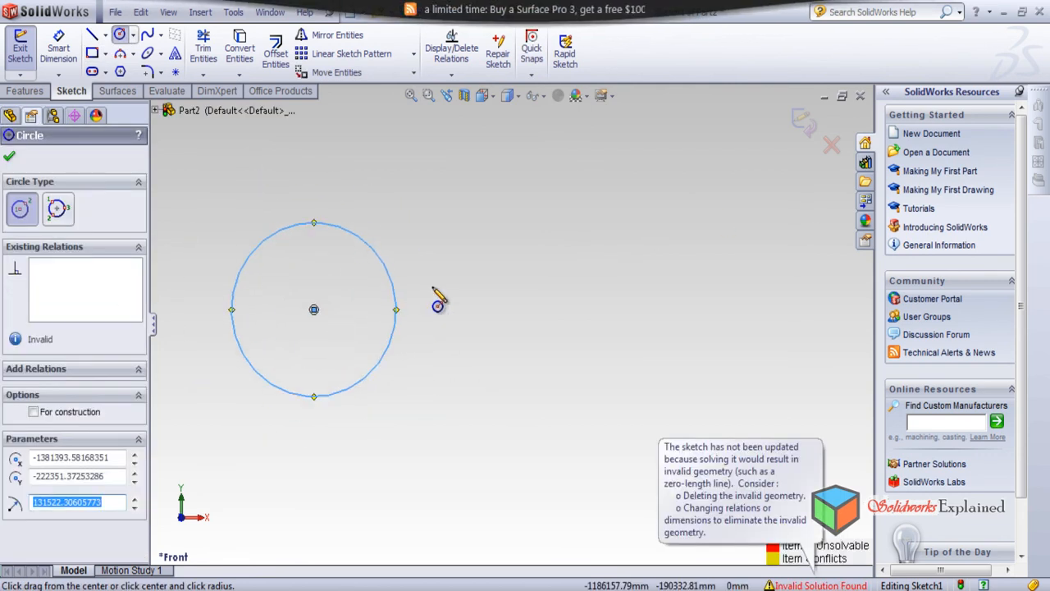
# Sketch a single nearly vertical line about 236500 mm long to the right of the circle.
pyautogui.press('l')
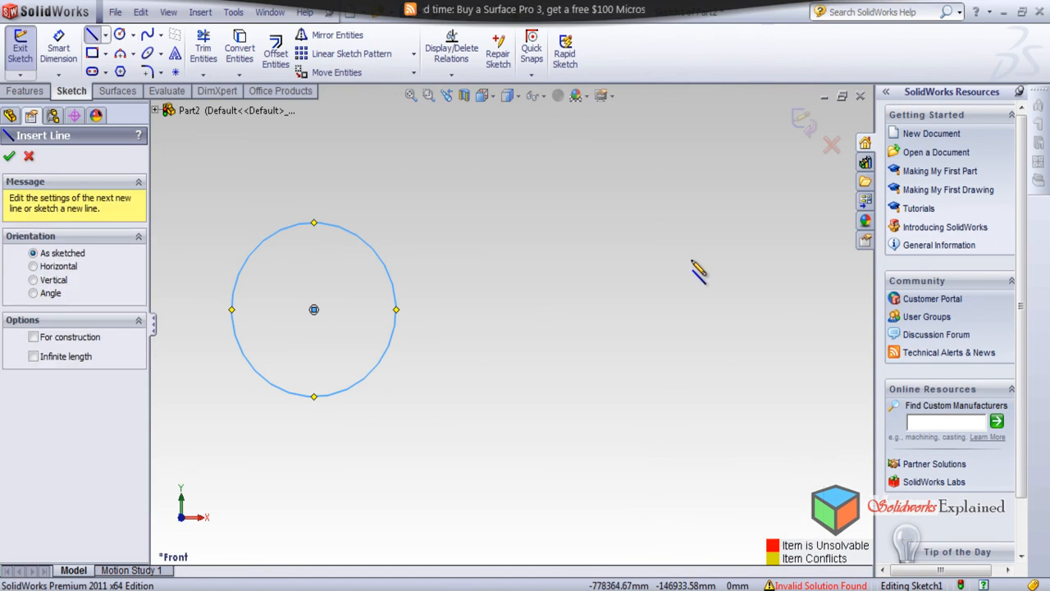
pyautogui.click(691, 260)
pyautogui.click(681, 415)
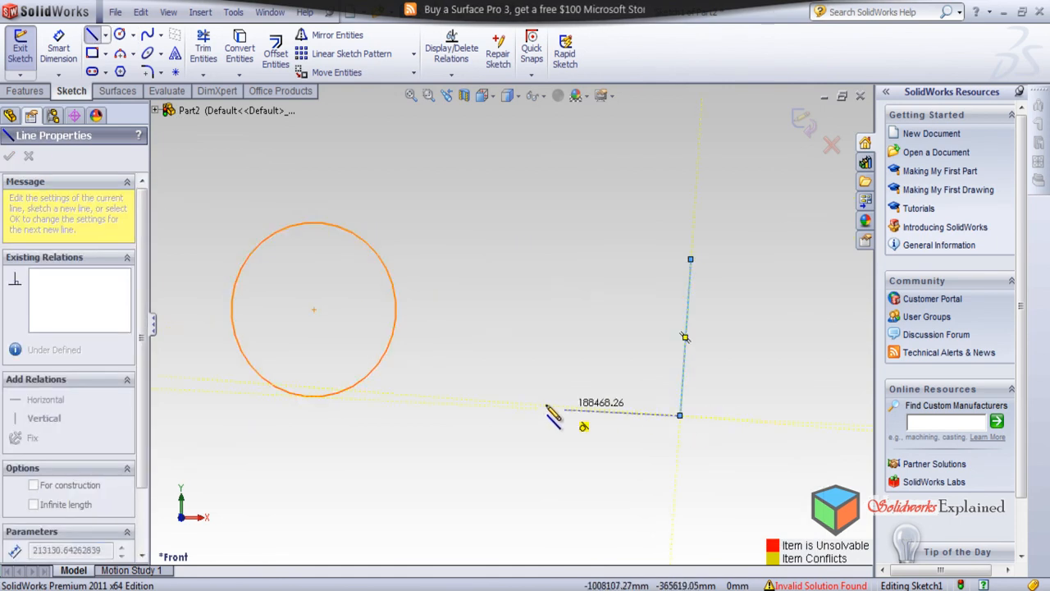
pyautogui.press('Escape')
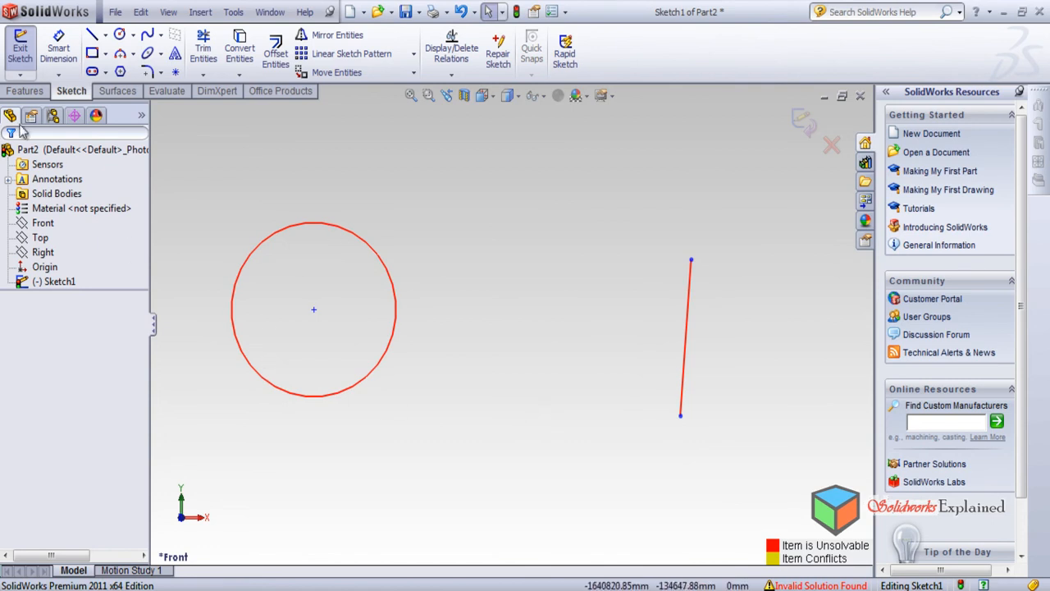
# Delete the circle and the nearly vertical line from the sketch.
pyautogui.click(270, 250)
pyautogui.press('Delete')
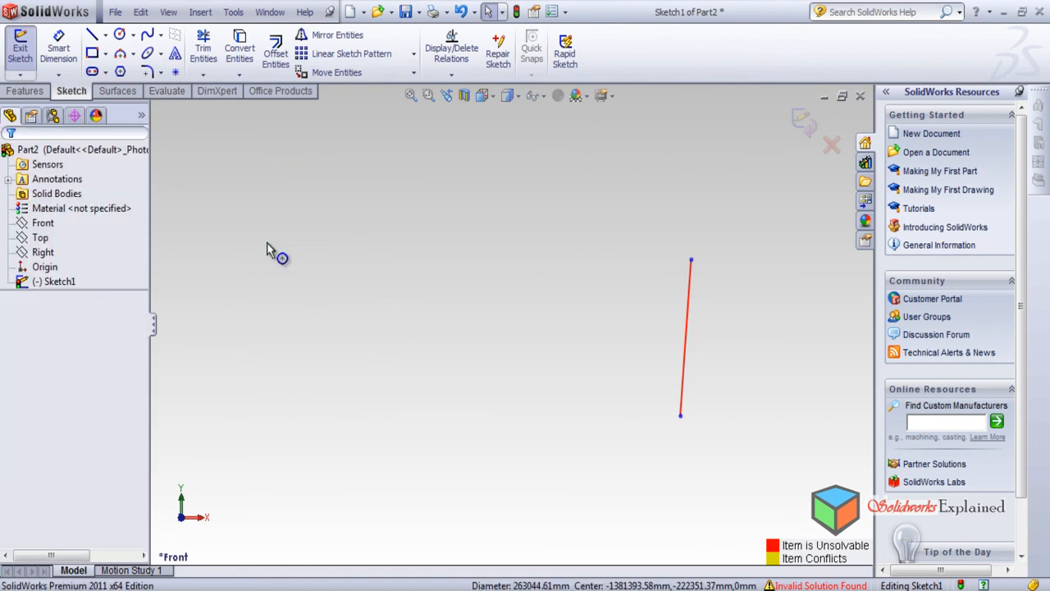
pyautogui.moveTo(638, 239); pyautogui.dragTo(757, 471)
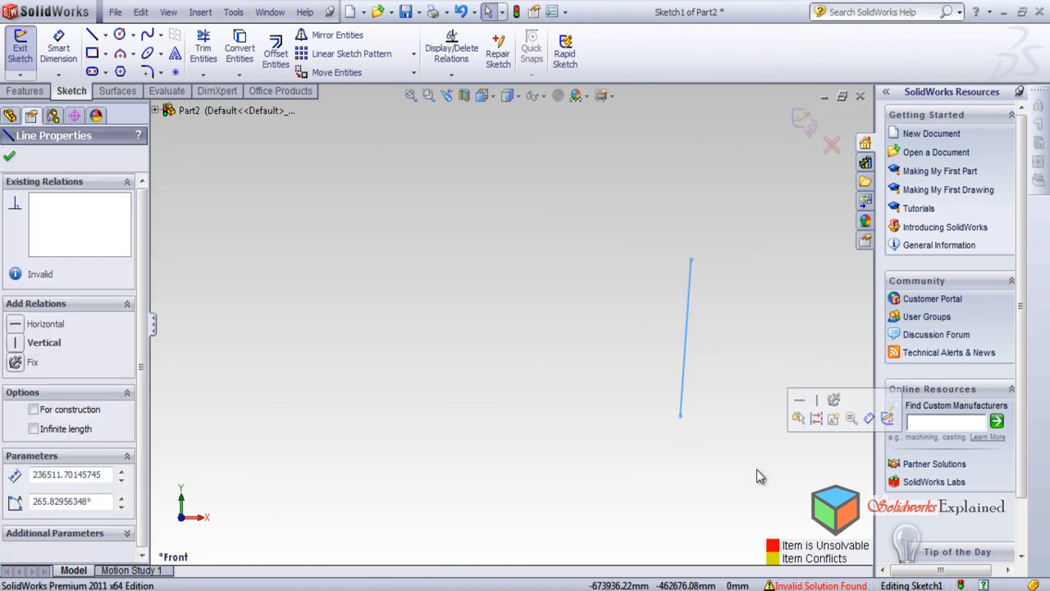
pyautogui.press('Delete')
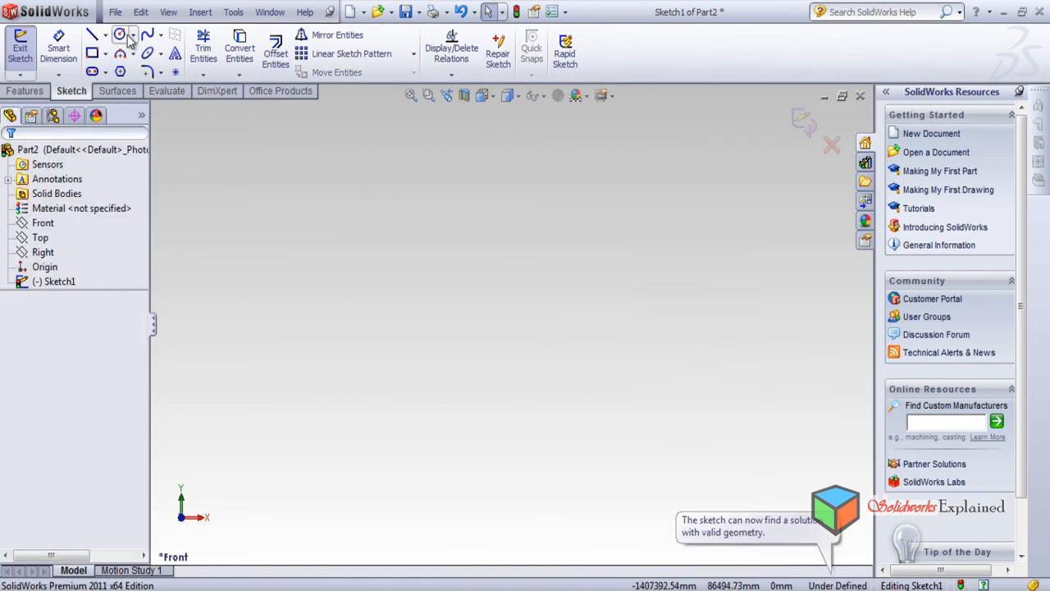
# Sketch a smaller circle with a radius of about 85300 mm in the empty sketch.
pyautogui.click(120, 35)
pyautogui.click(299, 261)
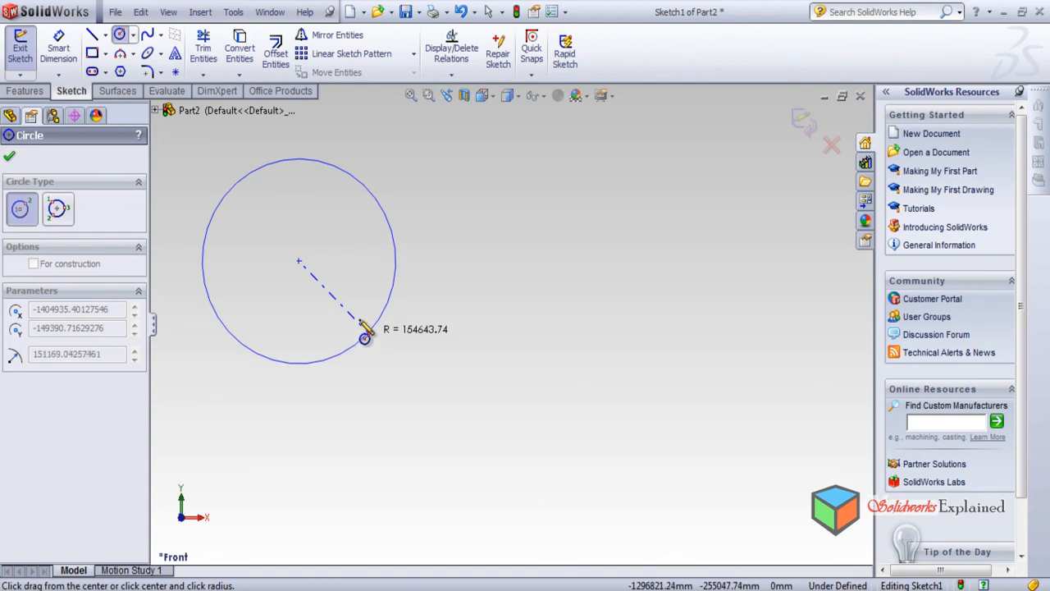
pyautogui.click(344, 307)
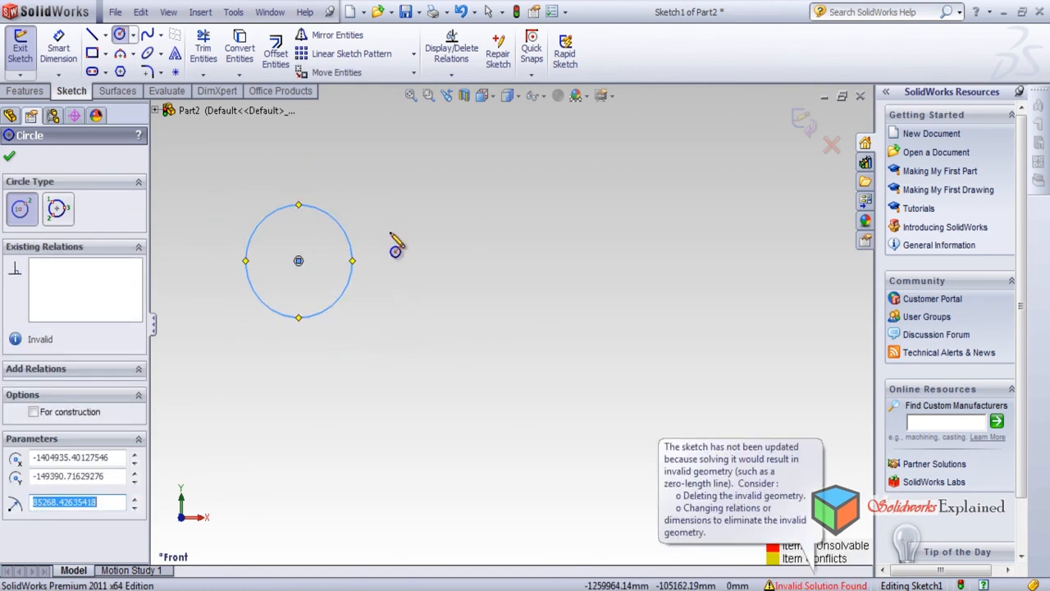
pyautogui.click(9, 155)
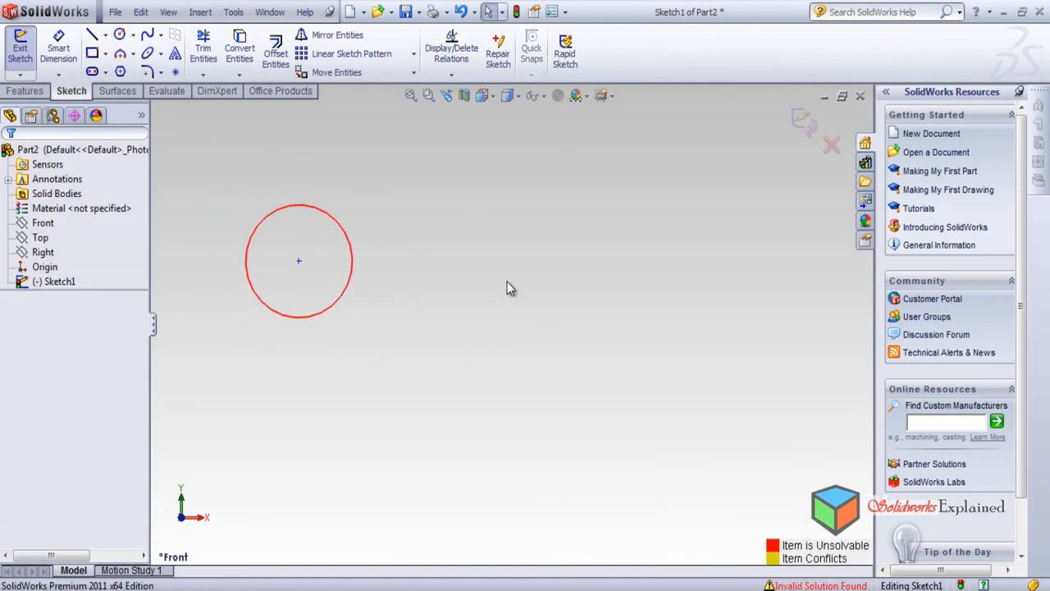
# Exit the sketch and discard its changes.
pyautogui.scroll(-3, 464, 389)
pyautogui.scroll(5, 478, 364)
pyautogui.scroll(5, 489, 345)
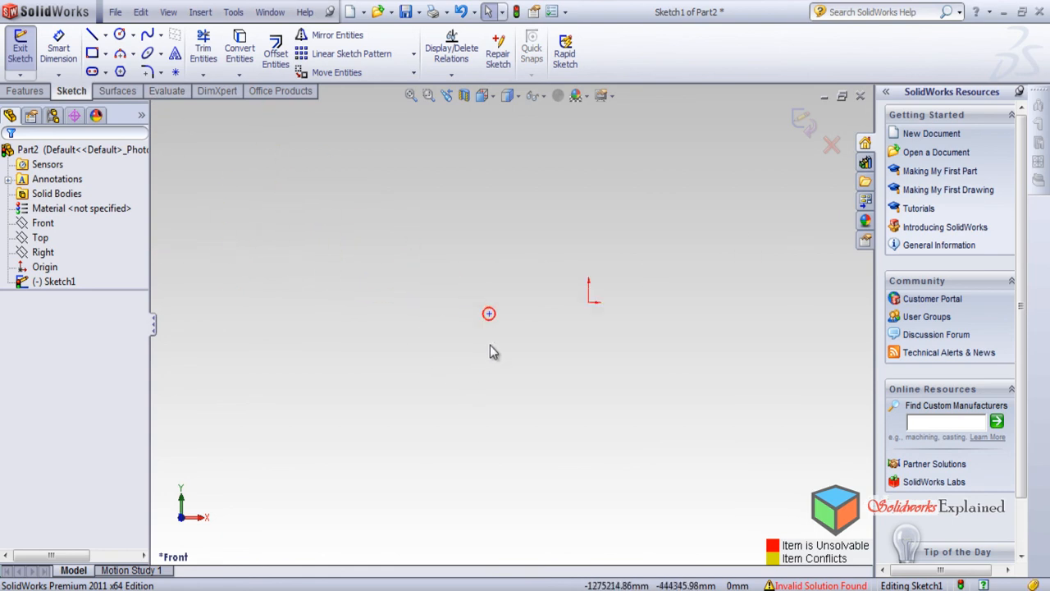
pyautogui.click(831, 144)
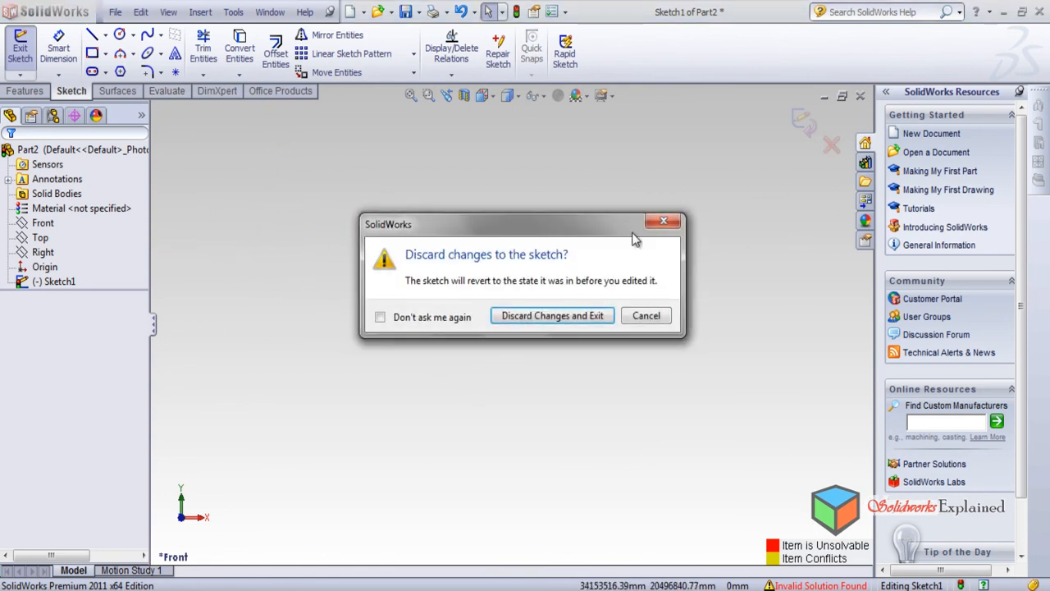
pyautogui.click(561, 316)
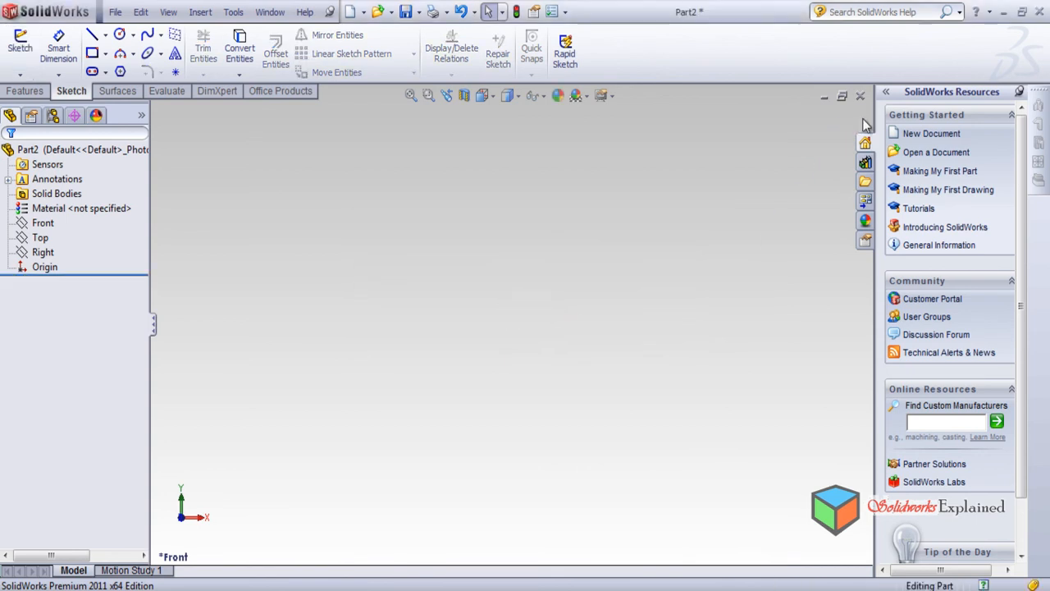
# Close the current part and create a new document from the Tutorial part template.
pyautogui.click(860, 96)
pyautogui.click(569, 326)
pyautogui.click(248, 13)
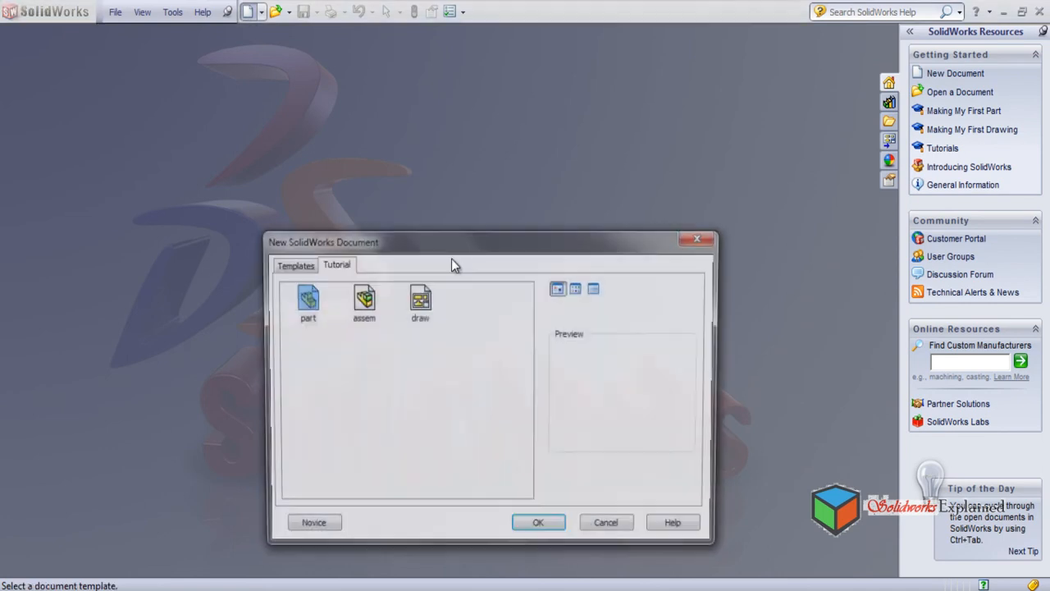
pyautogui.click(540, 532)
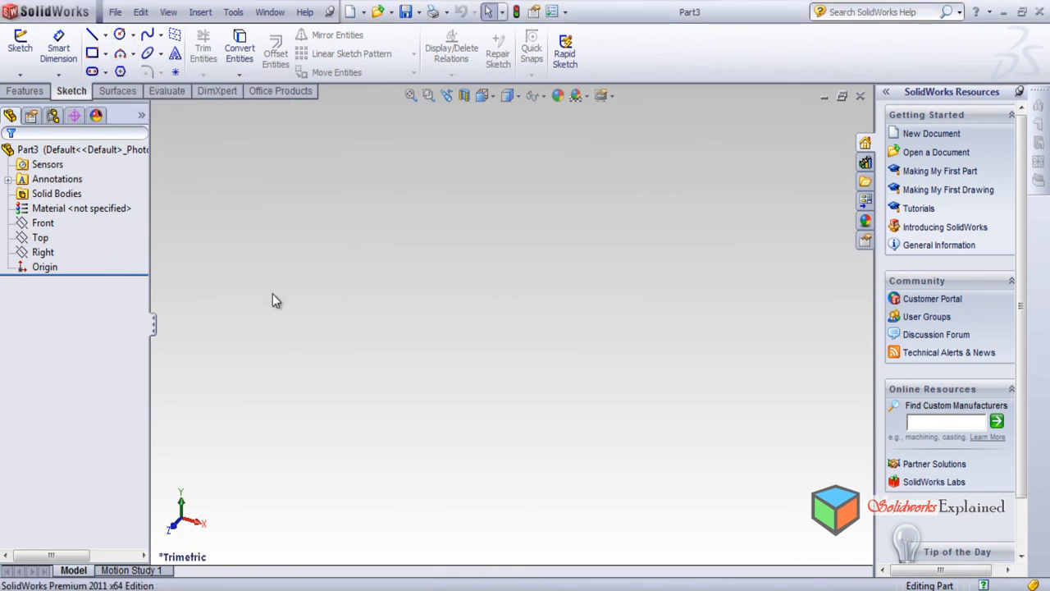
# Sketch a circle about 42 mm in diameter on the Front plane beside the origin, and view that plane head-on.
pyautogui.click(120, 34)
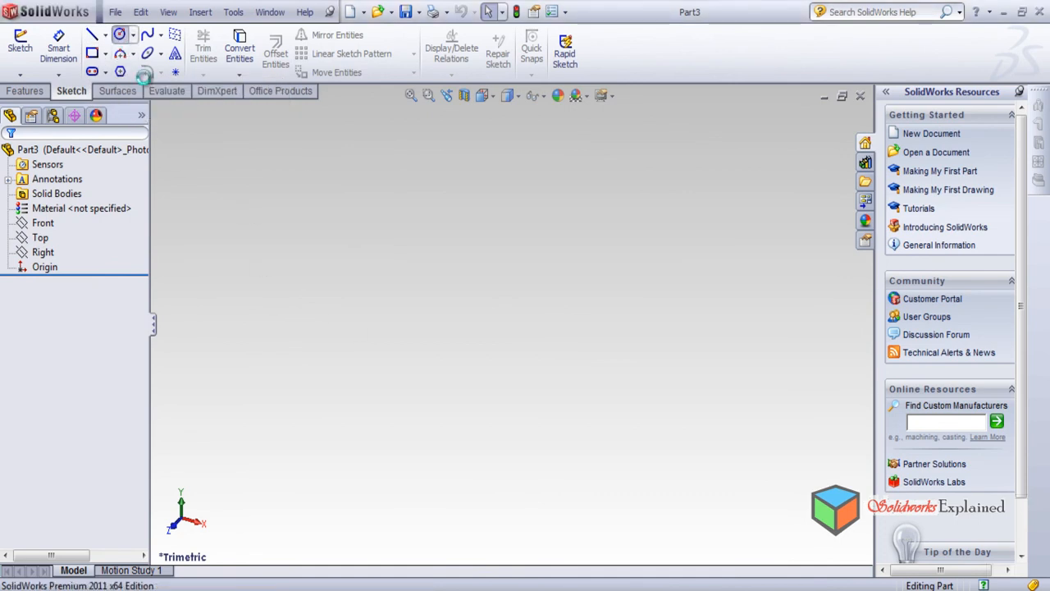
pyautogui.click(529, 275)
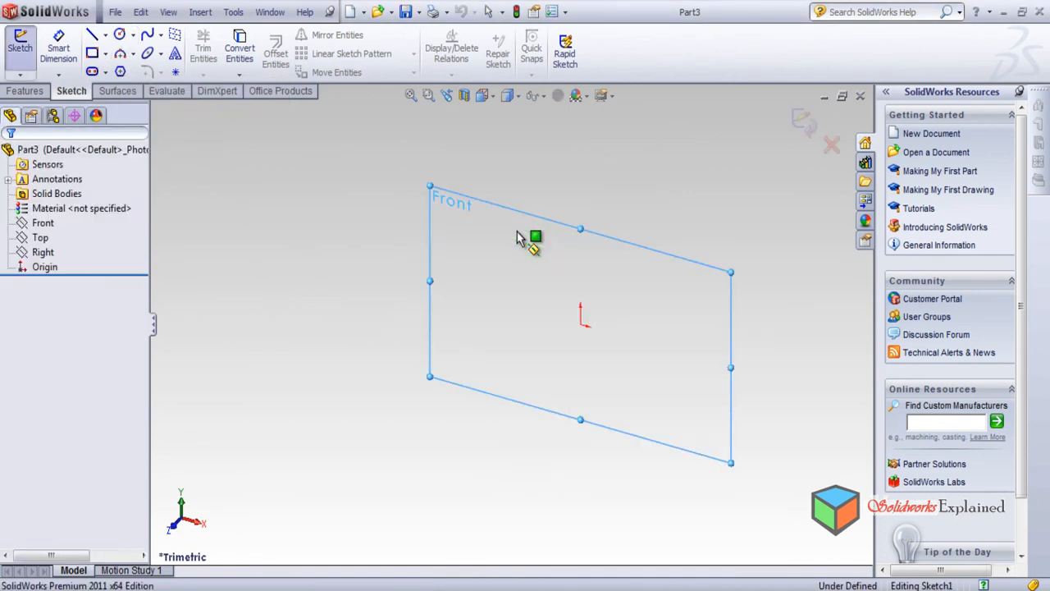
pyautogui.click(492, 290)
pyautogui.click(516, 332)
pyautogui.click(9, 156)
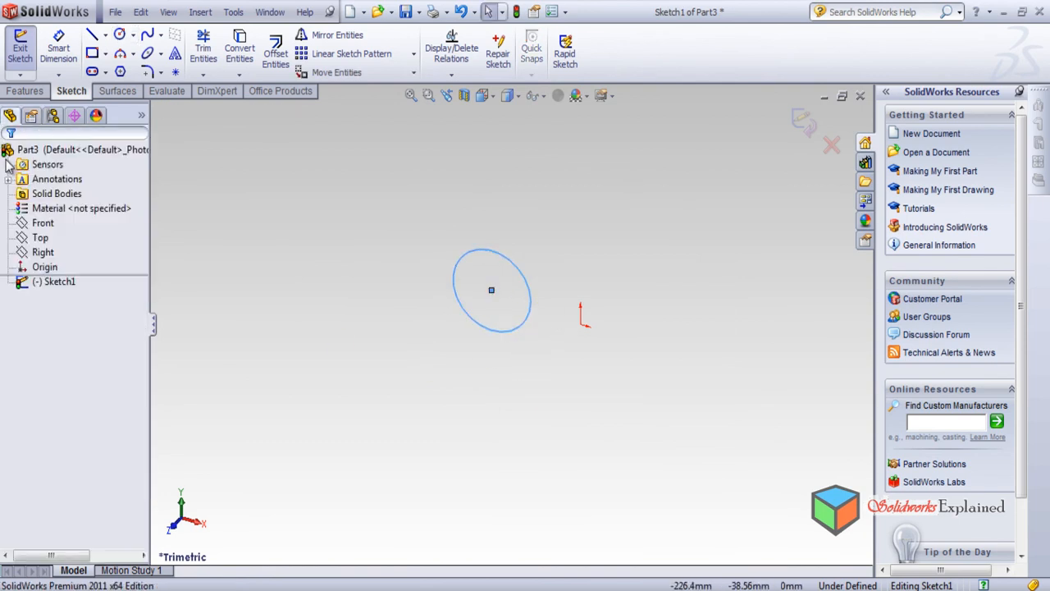
pyautogui.click(43, 224)
pyautogui.click(42, 224)
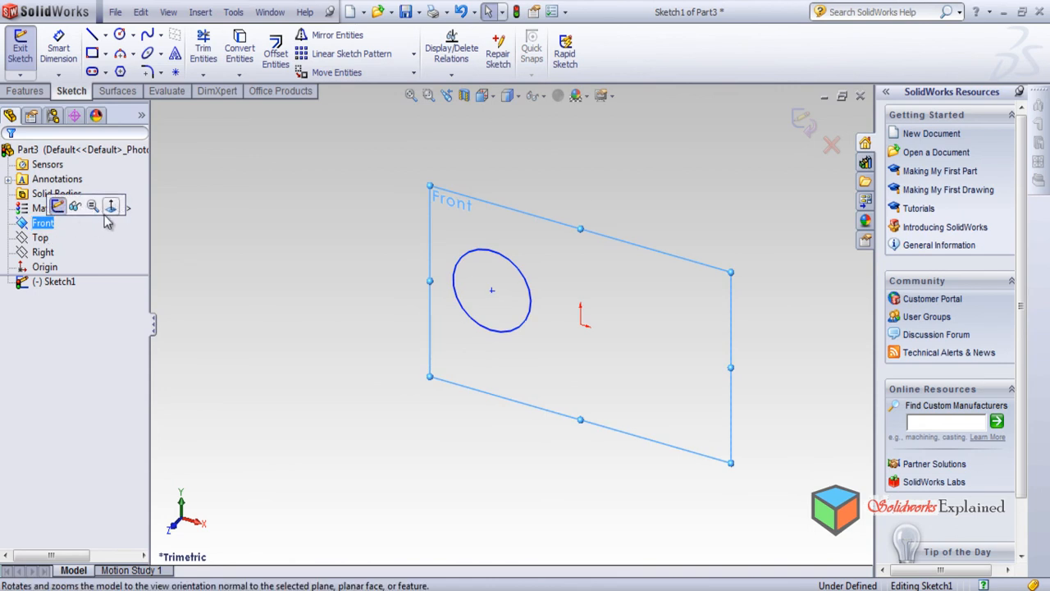
pyautogui.click(88, 204)
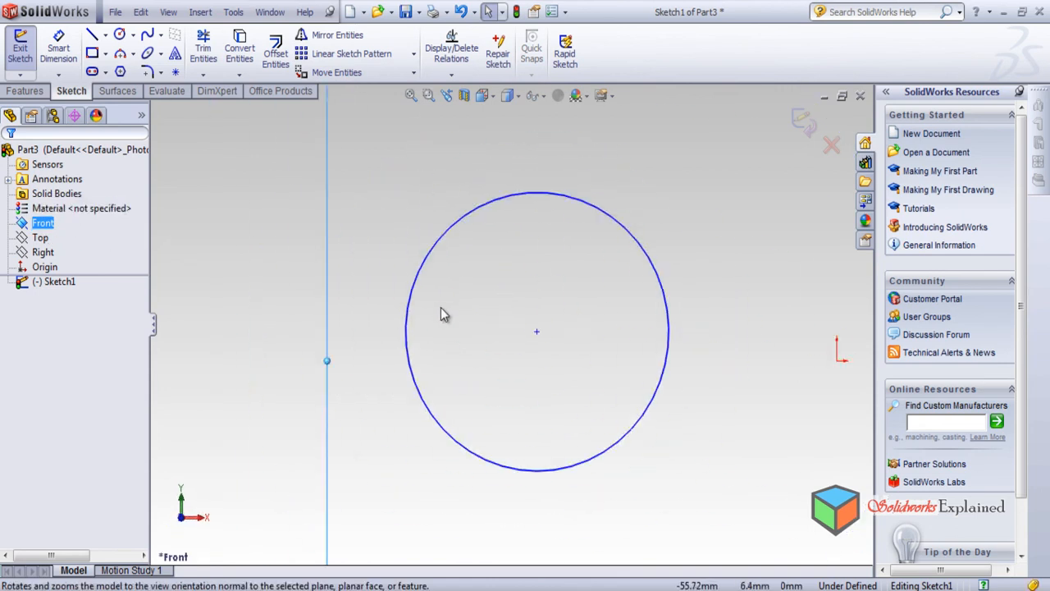
# Sketch a steep slanted line about 44 mm long on the other side of the origin from the circle.
pyautogui.click(92, 35)
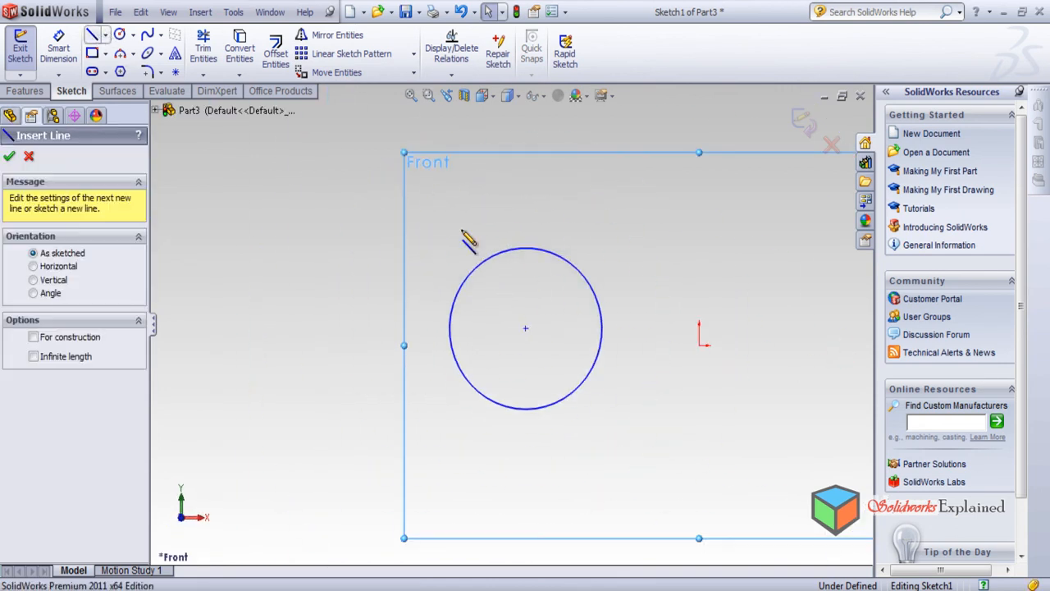
pyautogui.click(788, 236)
pyautogui.click(744, 396)
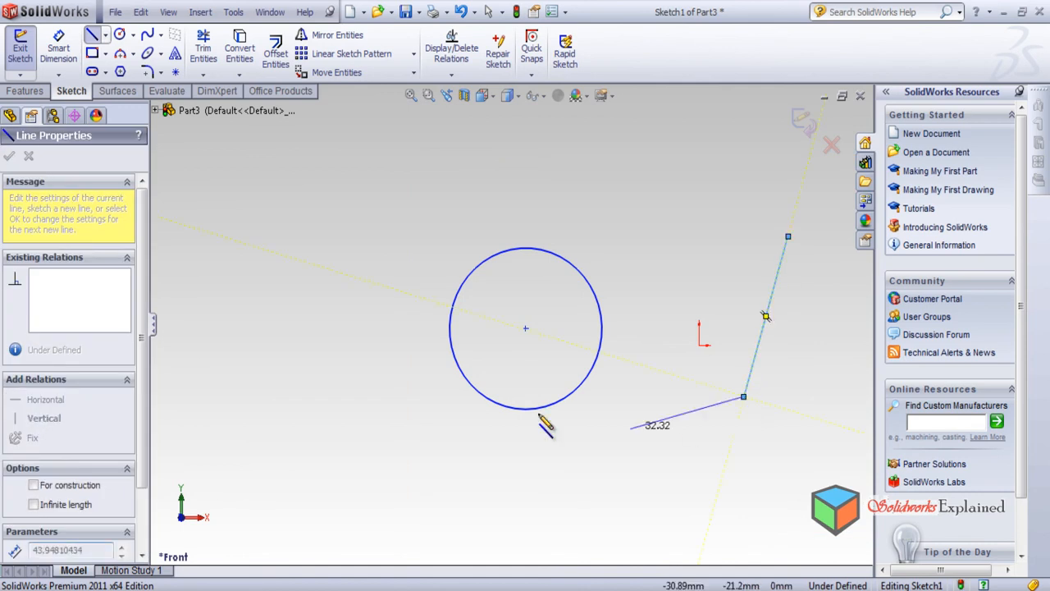
pyautogui.rightClick(265, 179)
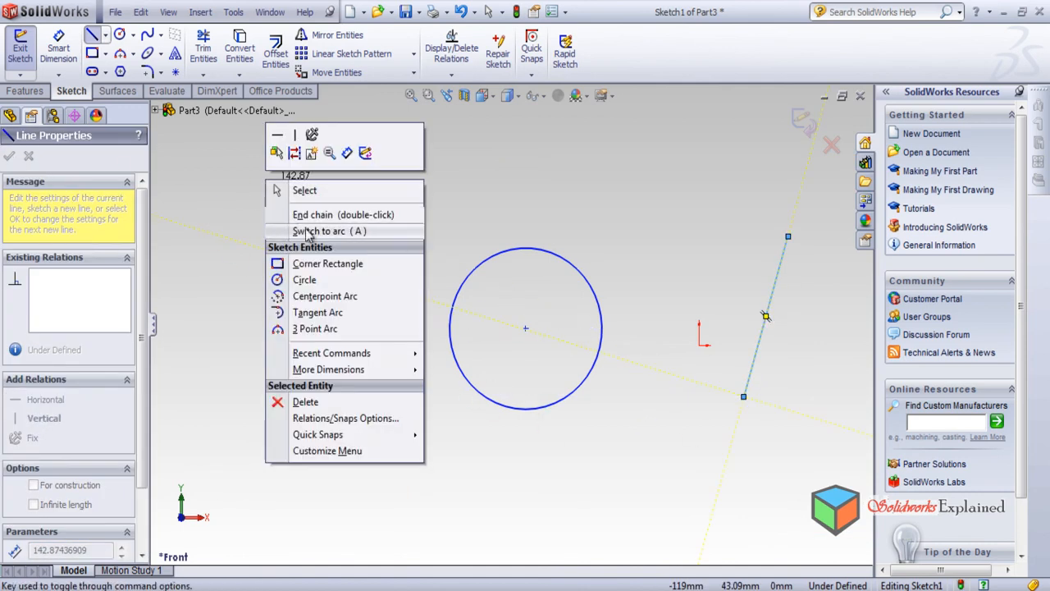
pyautogui.click(312, 214)
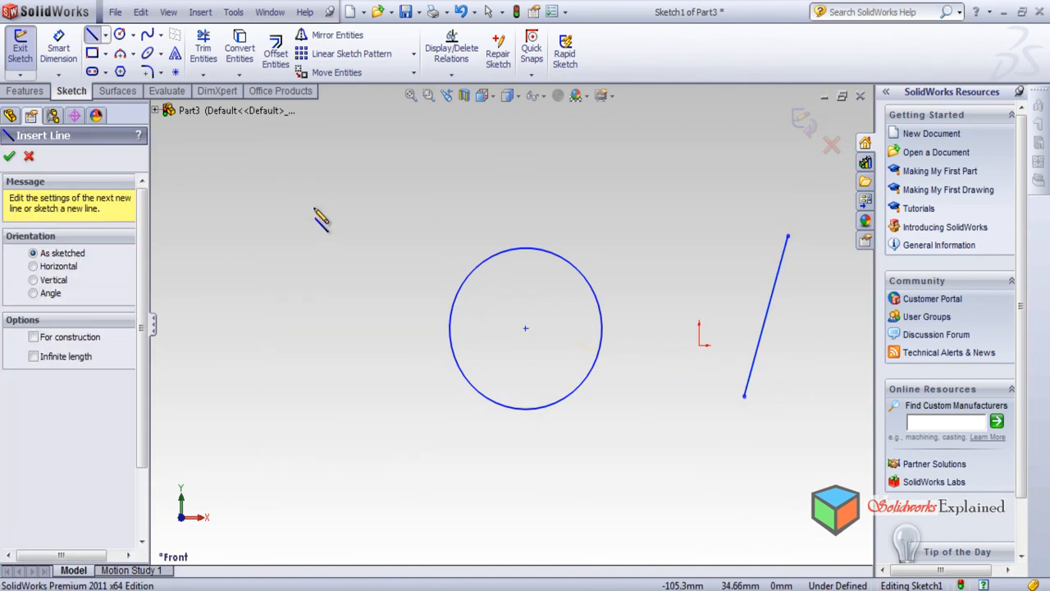
pyautogui.click(9, 156)
# Add a Tangent relation between the circle and the slanted line.
pyautogui.click(452, 76)
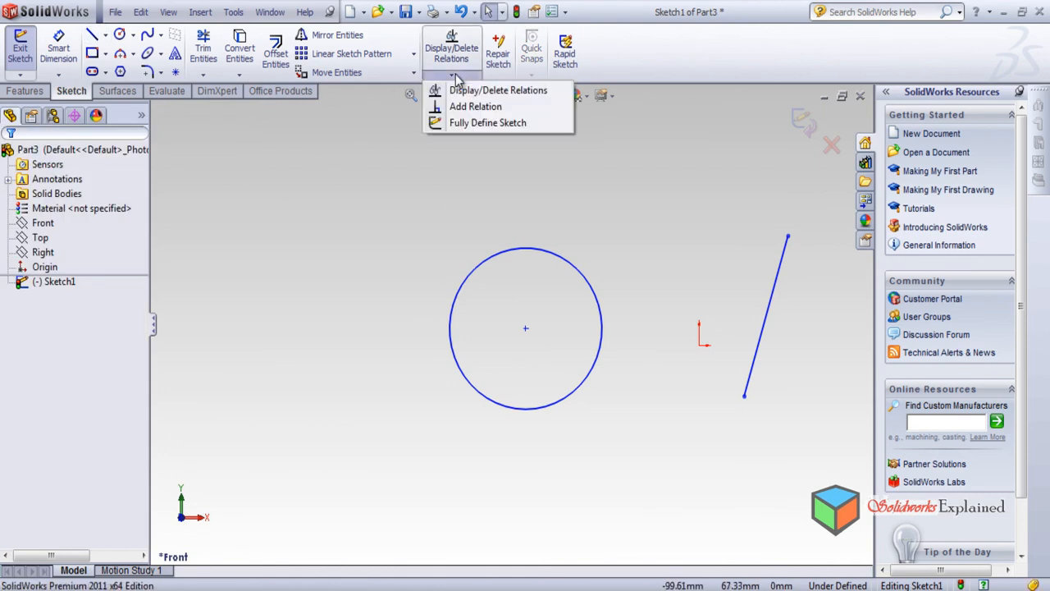
pyautogui.click(459, 106)
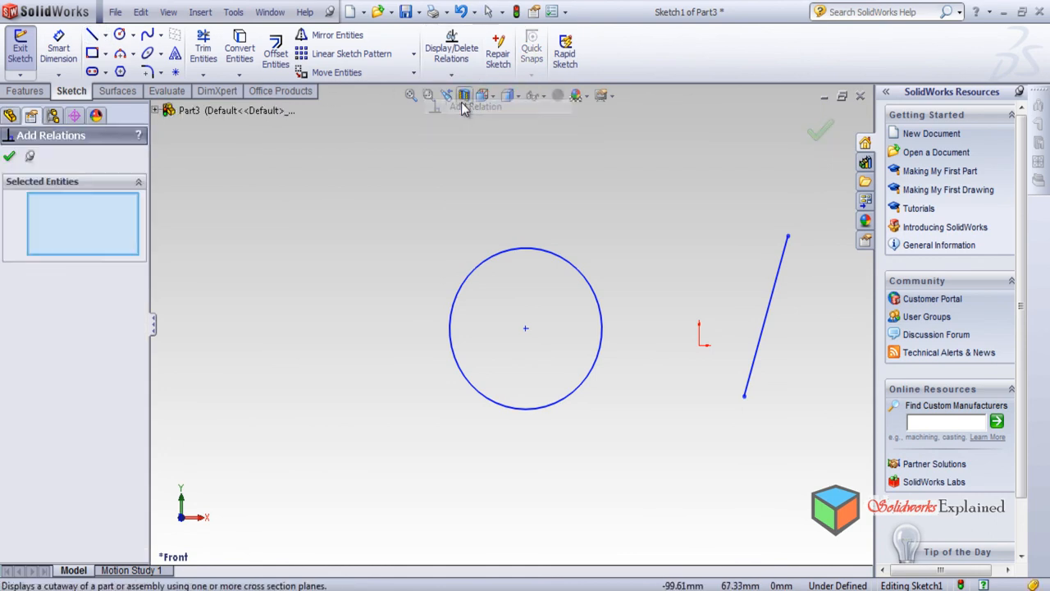
pyautogui.click(544, 256)
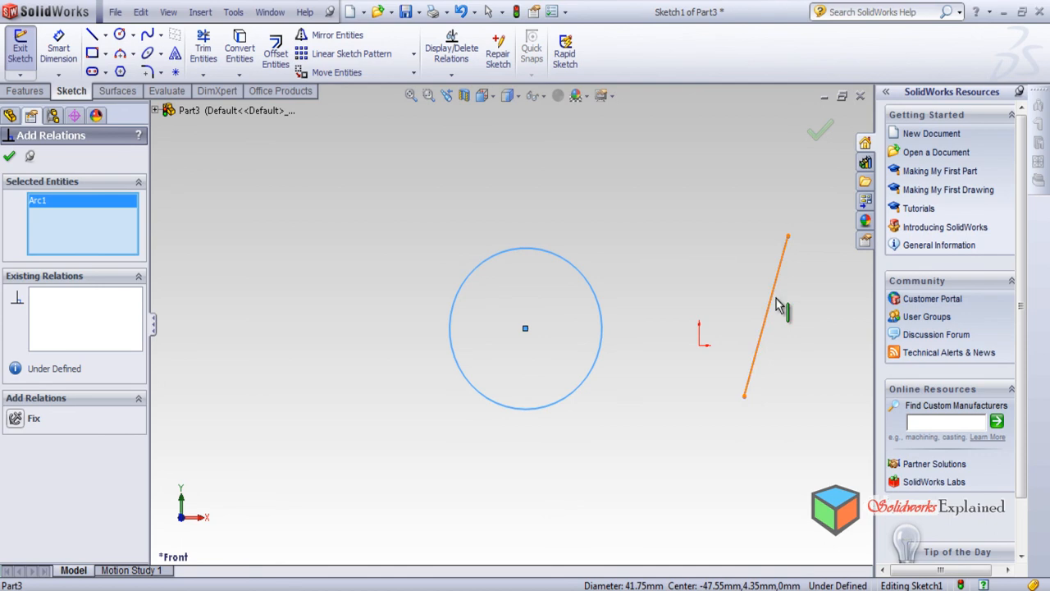
pyautogui.click(781, 307)
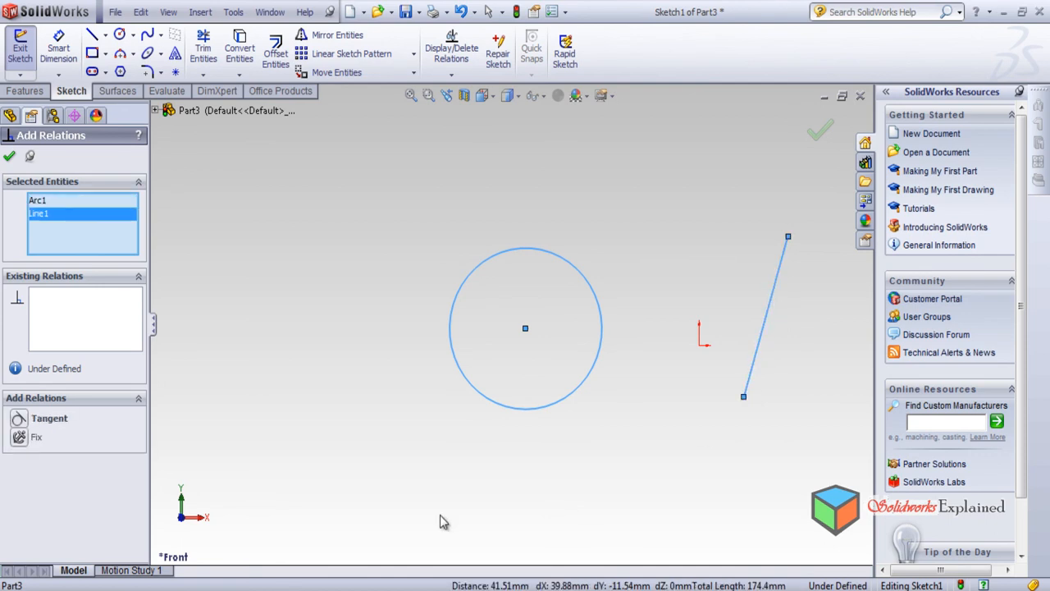
pyautogui.click(18, 420)
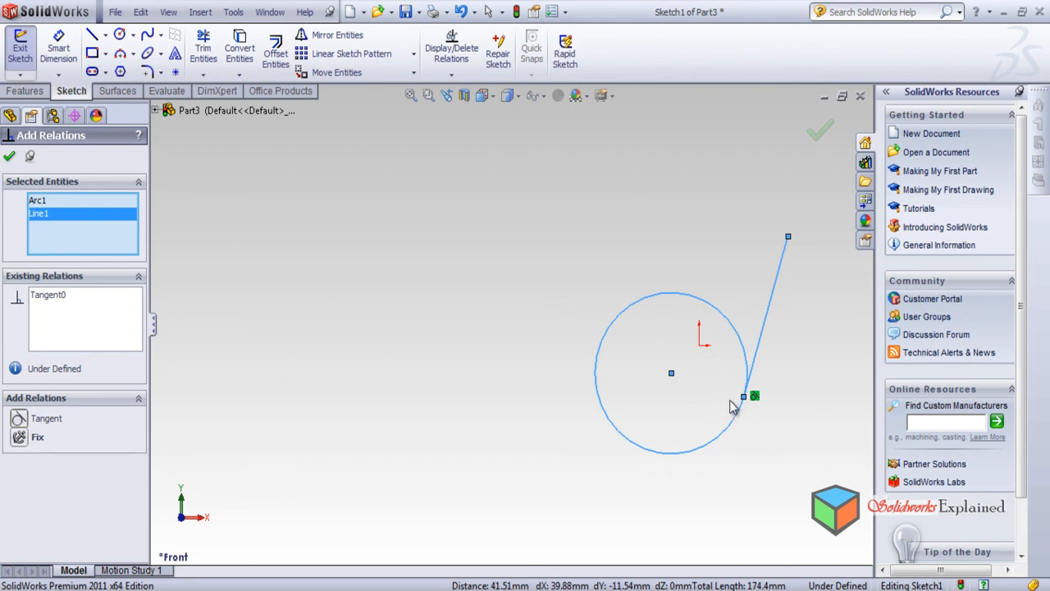
pyautogui.click(9, 156)
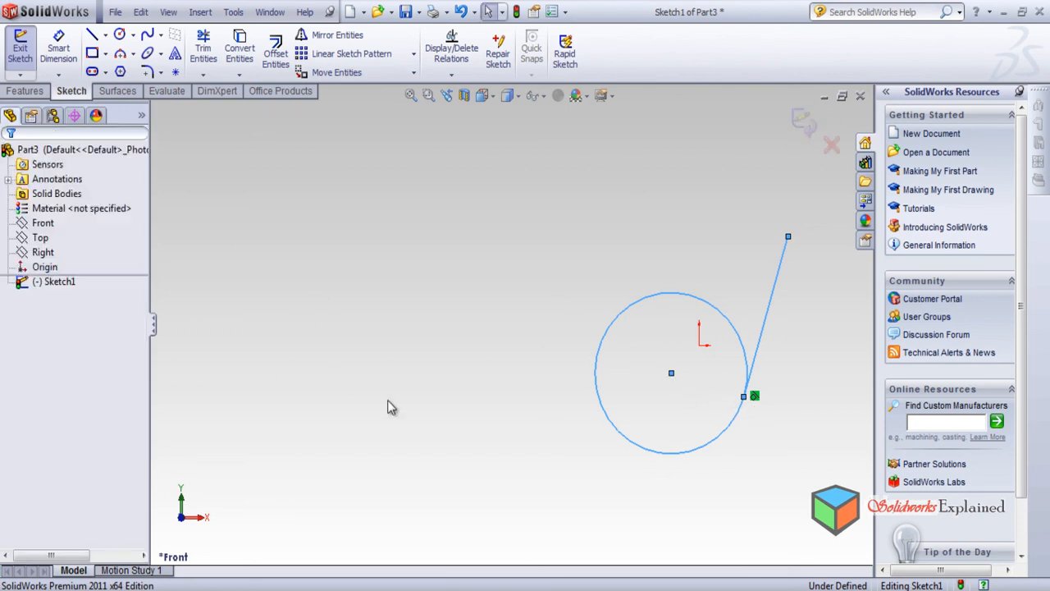
# Dimension the distance from the circle's centre to the line's lower endpoint and set it to 50 mm.
pyautogui.click(62, 51)
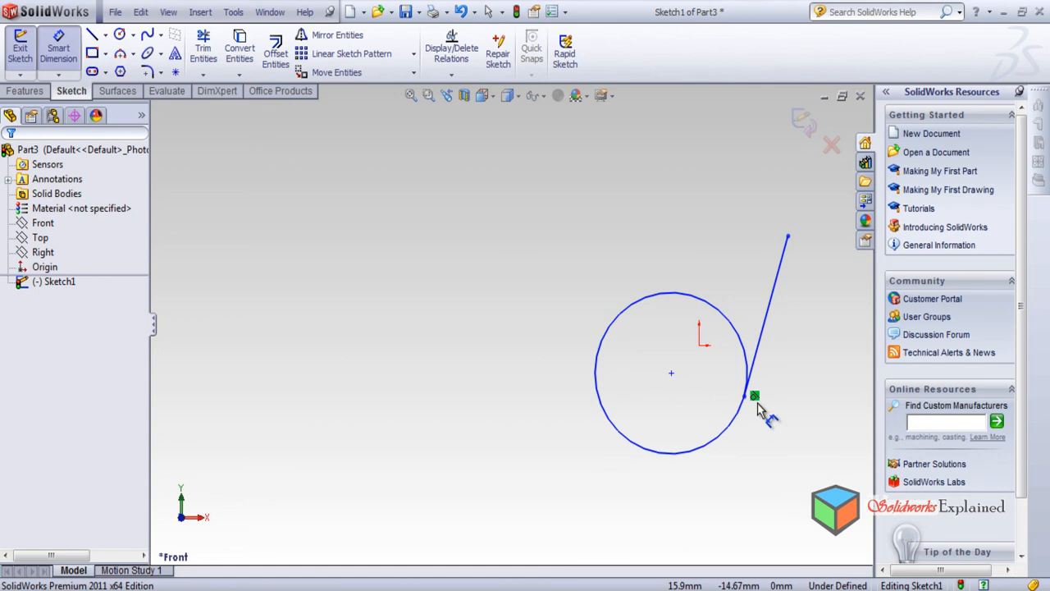
pyautogui.click(672, 373)
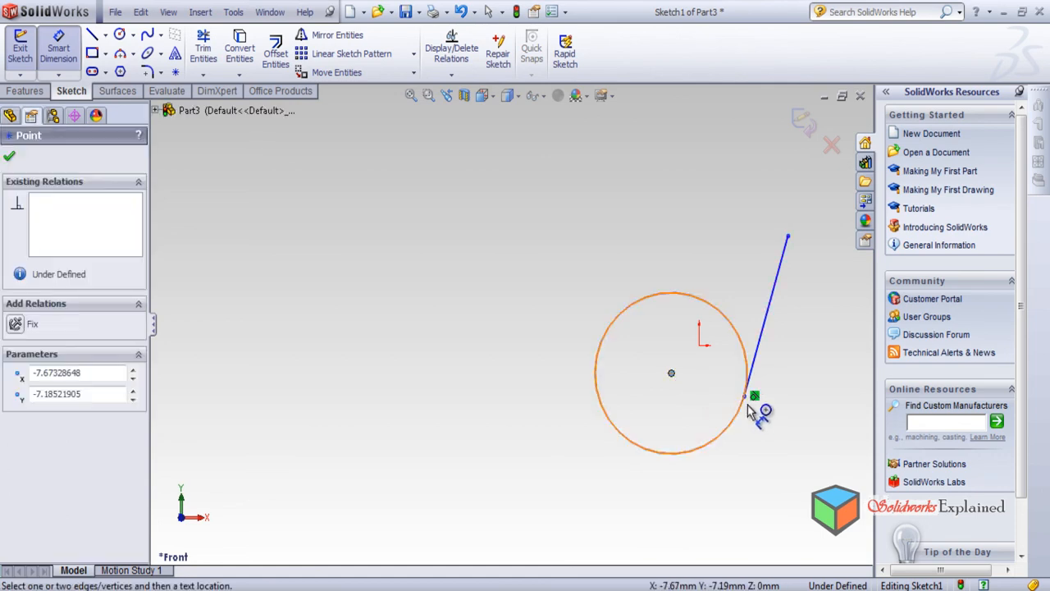
pyautogui.click(744, 398)
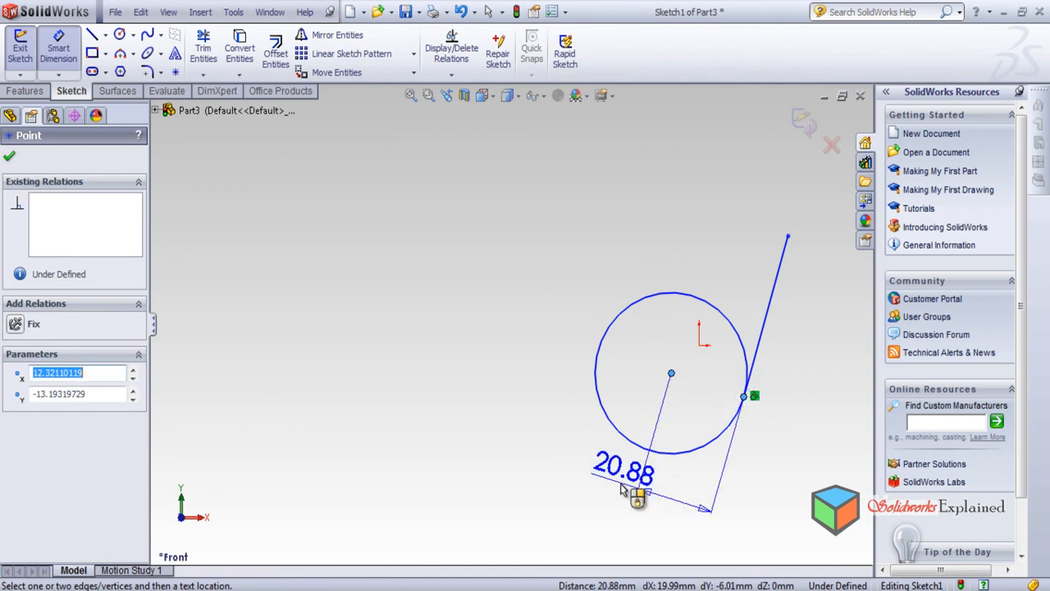
pyautogui.click(624, 491)
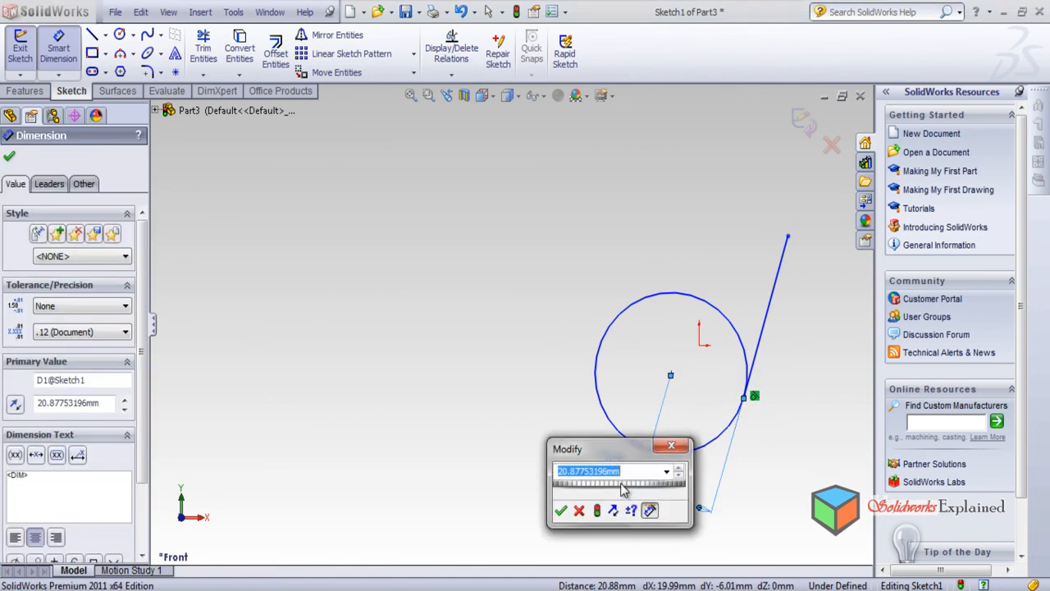
pyautogui.write('50')
pyautogui.press('Return')
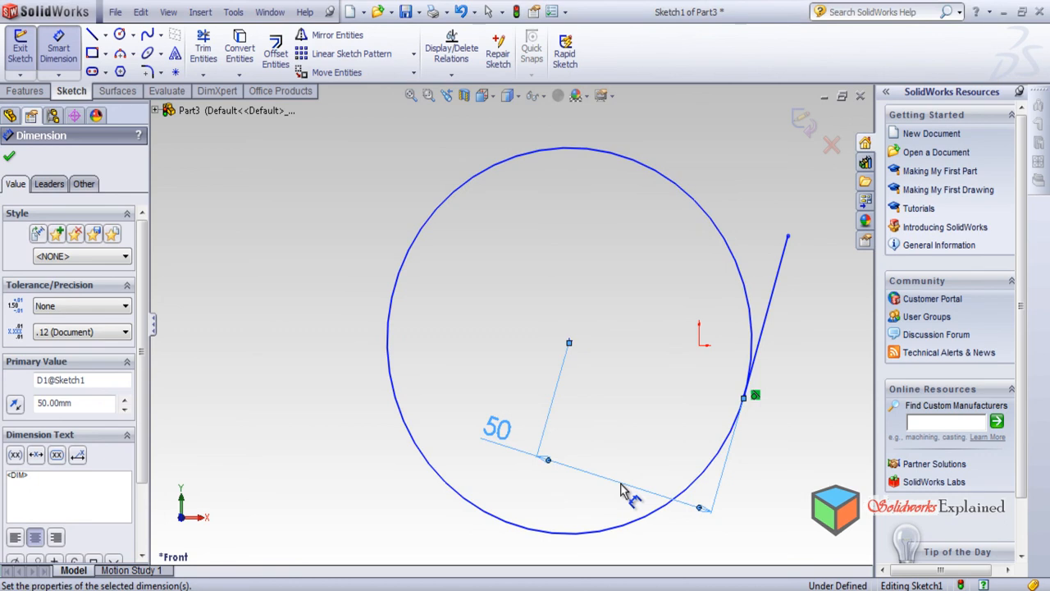
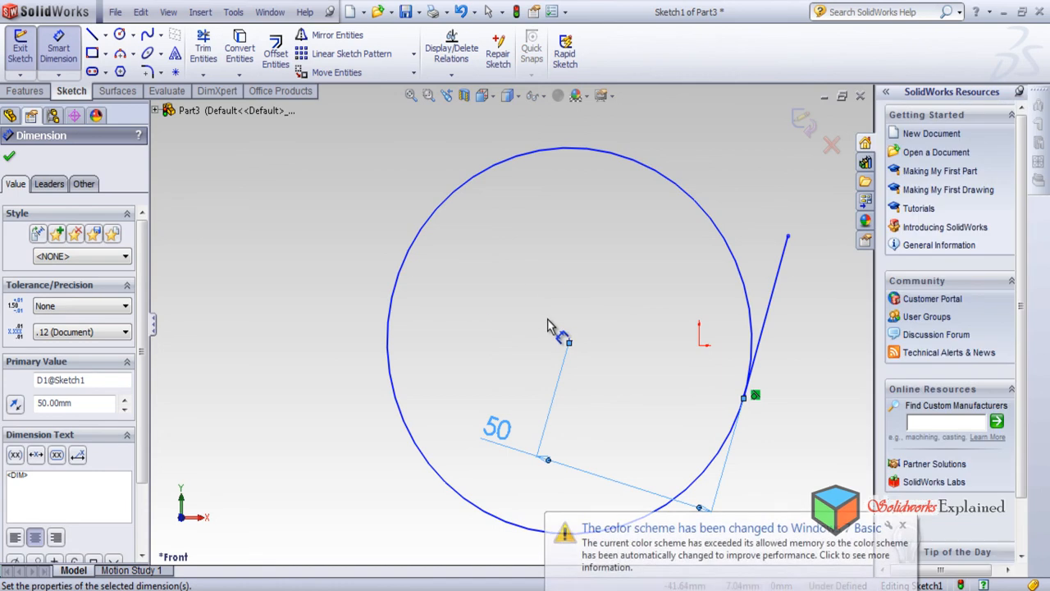
# Dismiss the color scheme notification and set the dimension between the circle's centre and the line's lower endpoint to 10 mm.
pyautogui.click(902, 526)
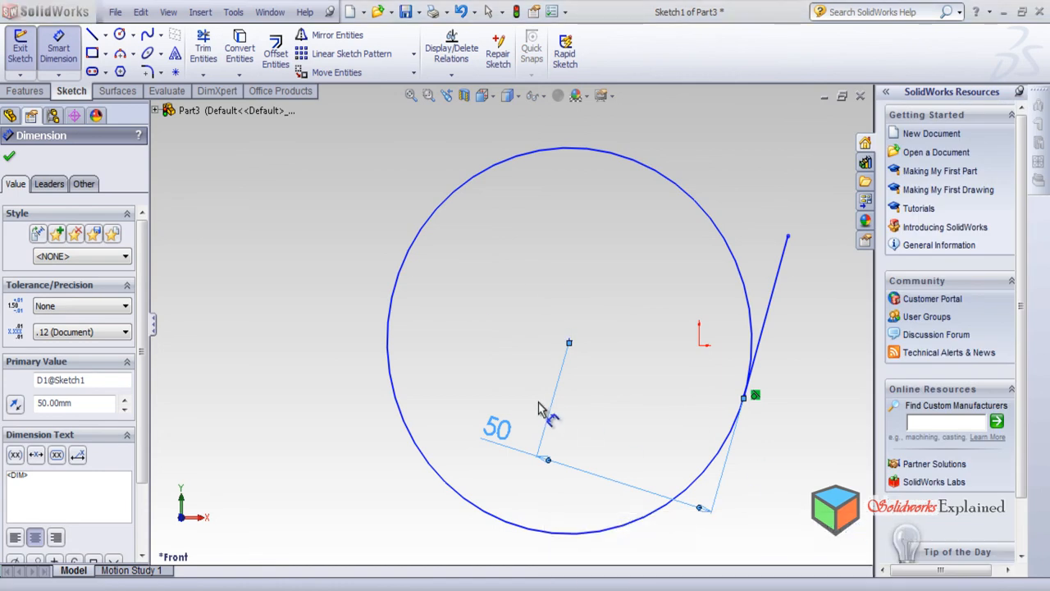
pyautogui.doubleClick(501, 442)
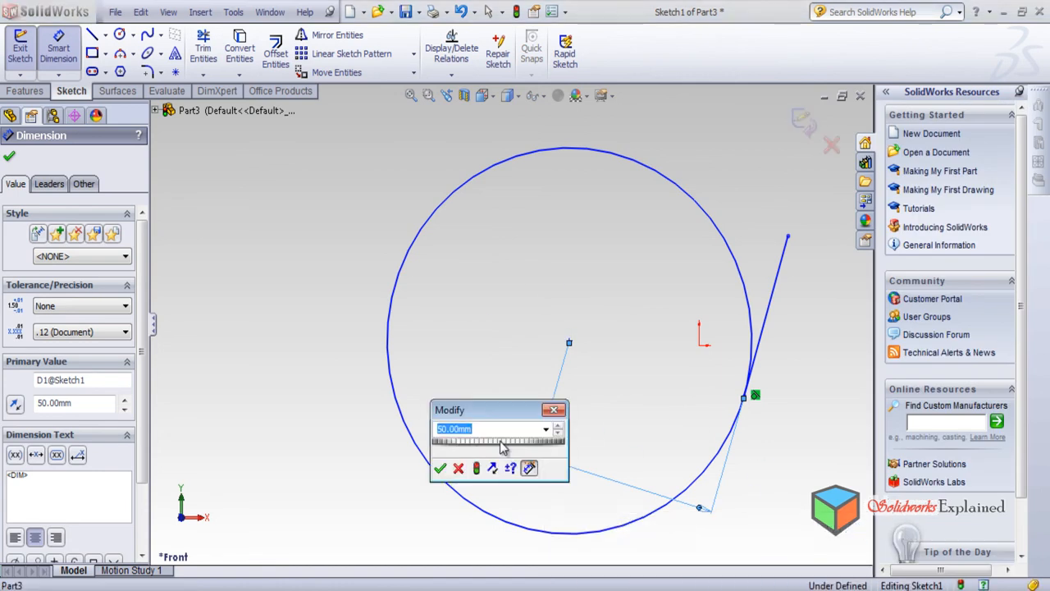
pyautogui.write('10')
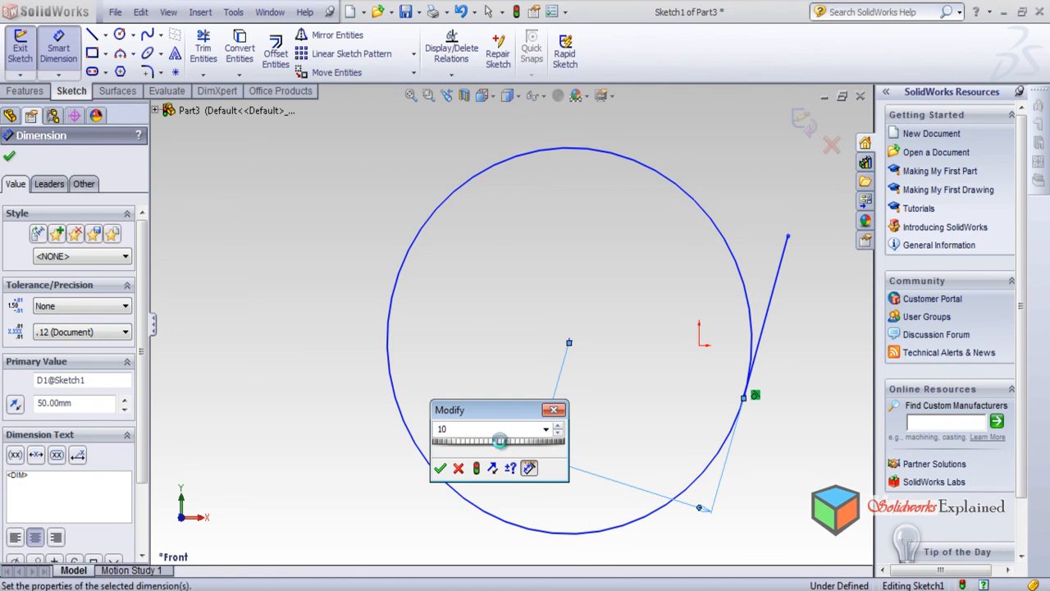
pyautogui.press('Return')
pyautogui.scroll(-1, 773, 396)
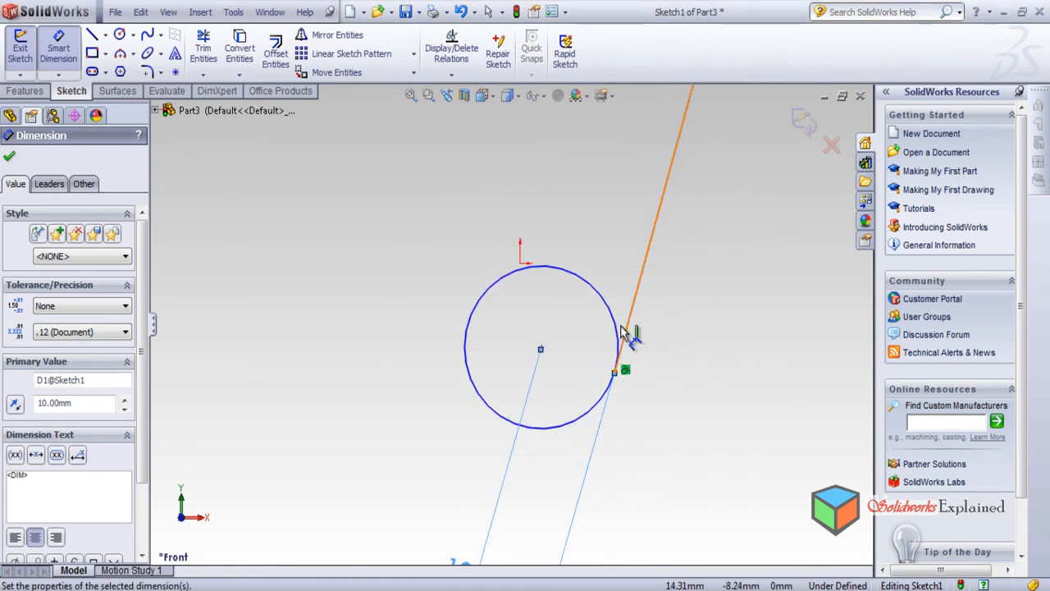
pyautogui.scroll(3, 586, 363)
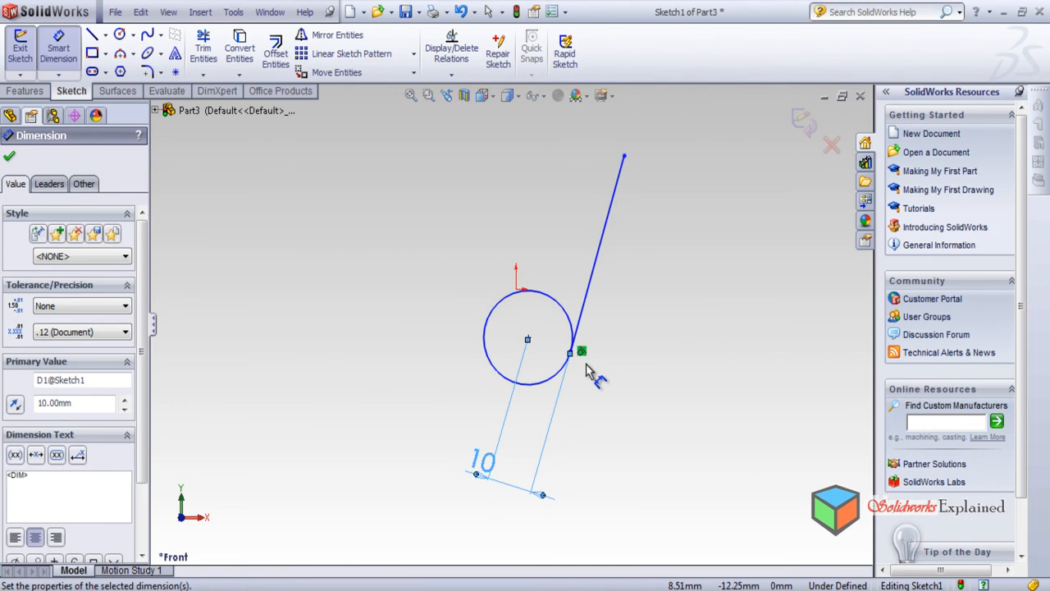
pyautogui.press('Escape')
pyautogui.click(528, 340)
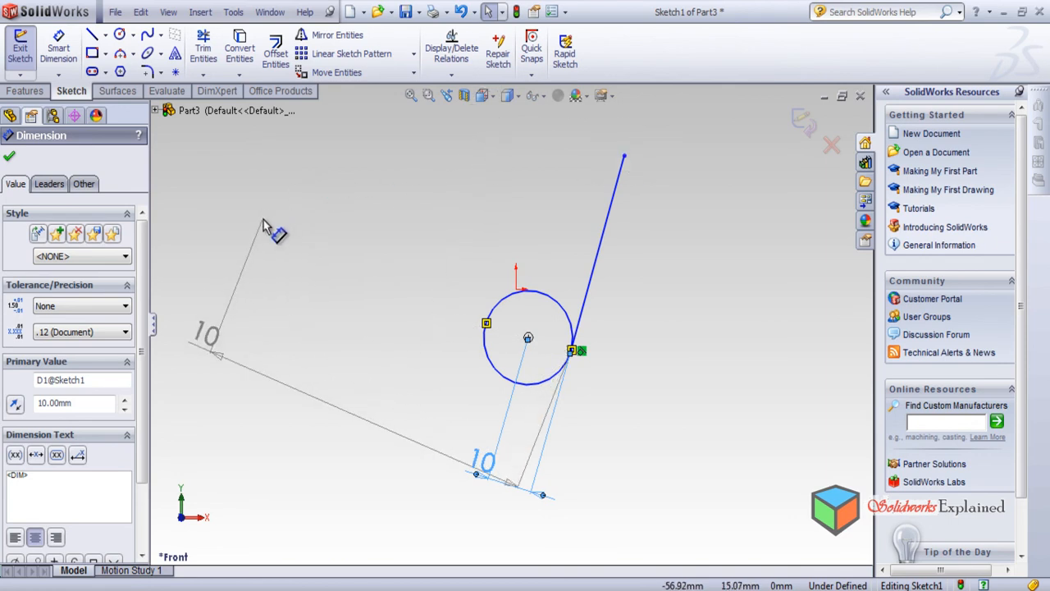
pyautogui.press('Escape')
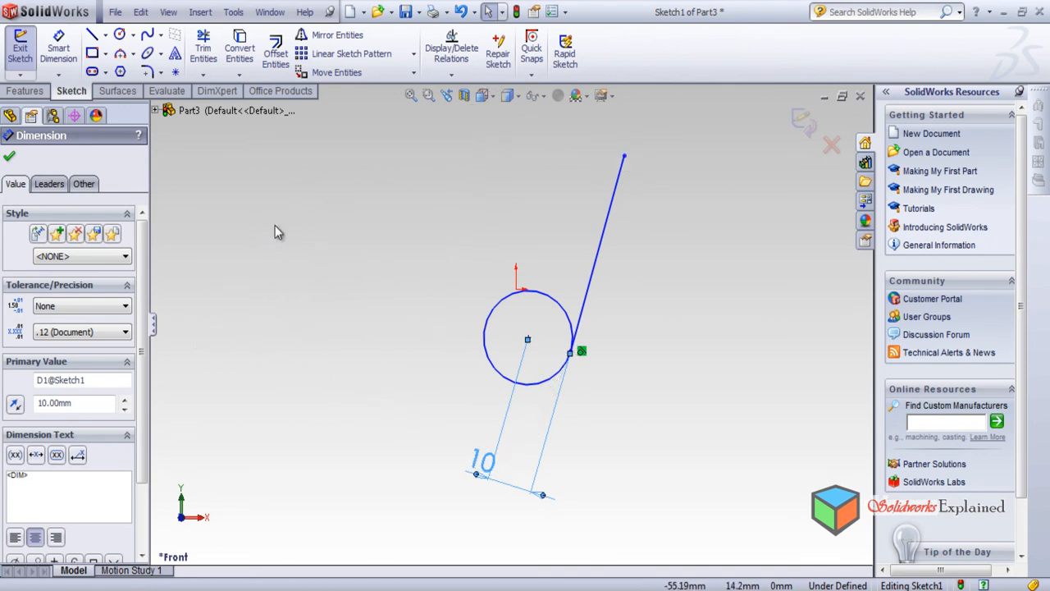
pyautogui.click(9, 156)
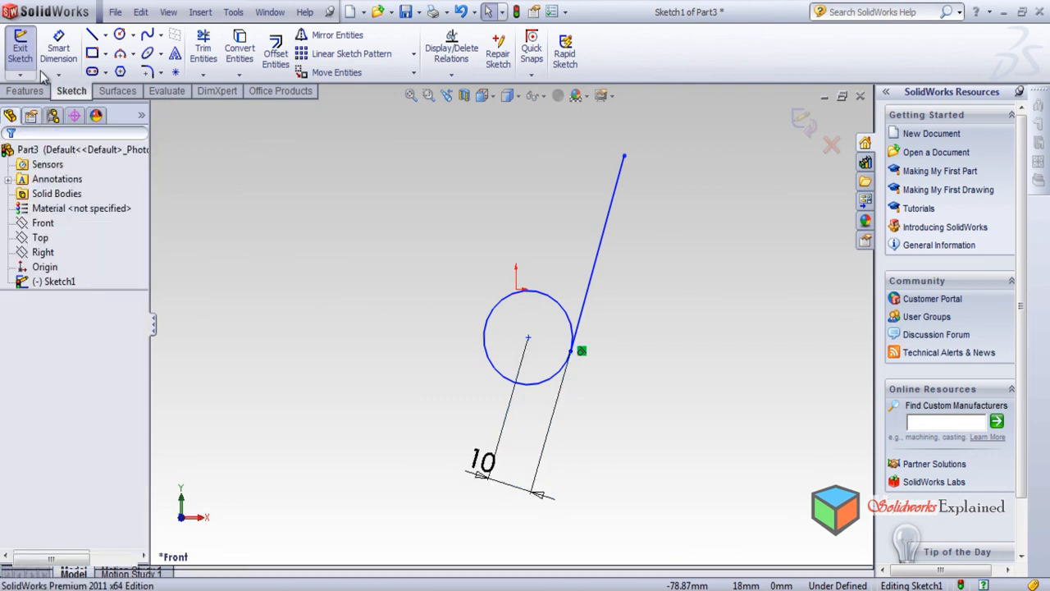
# Dimension the vertical distance from the circle's centre to the line's upper endpoint and set it to 100 mm.
pyautogui.click(538, 338)
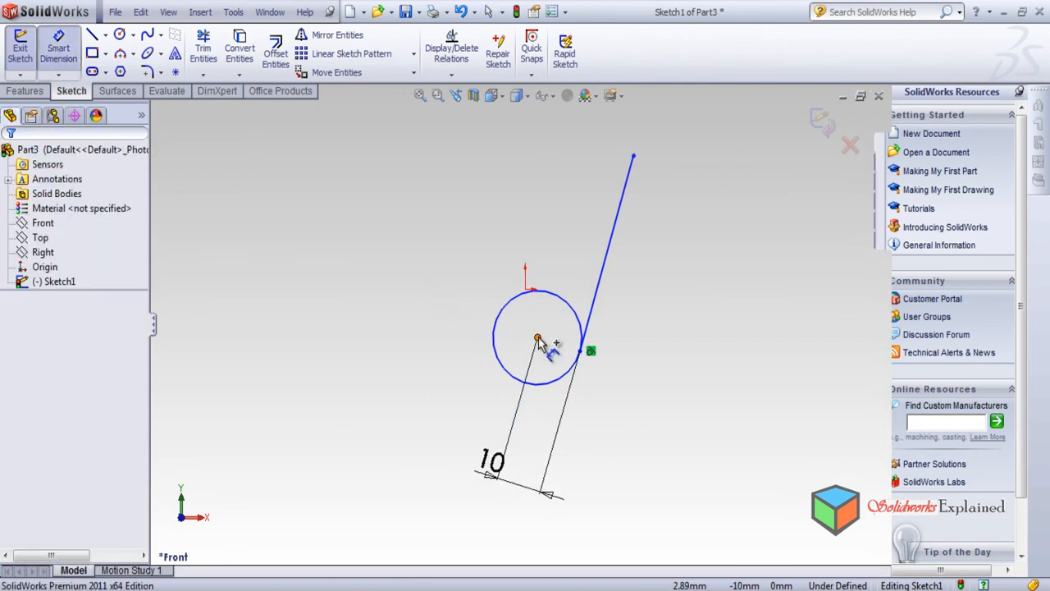
pyautogui.click(634, 156)
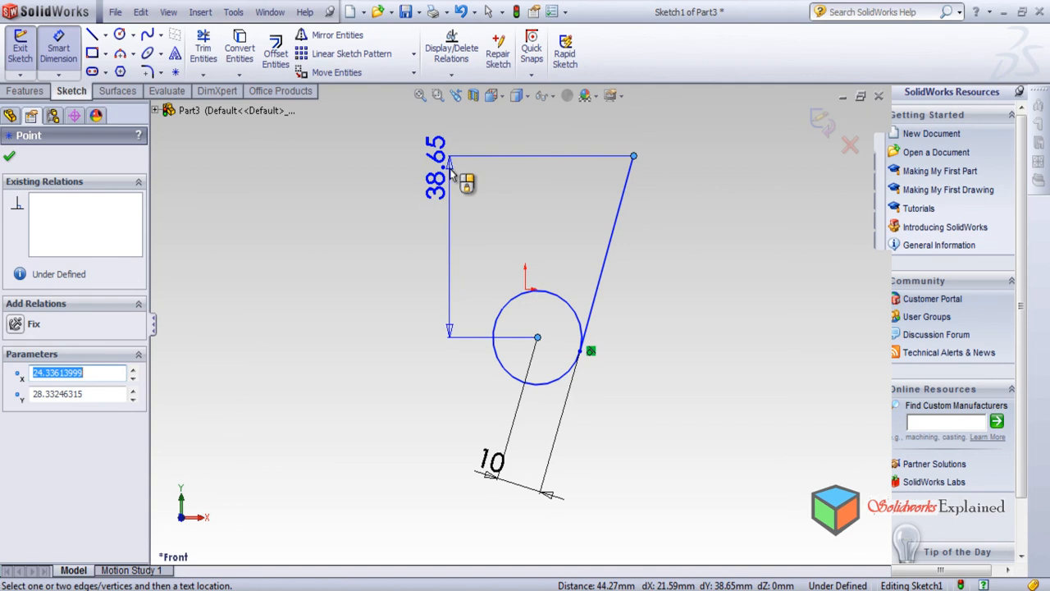
pyautogui.click(450, 170)
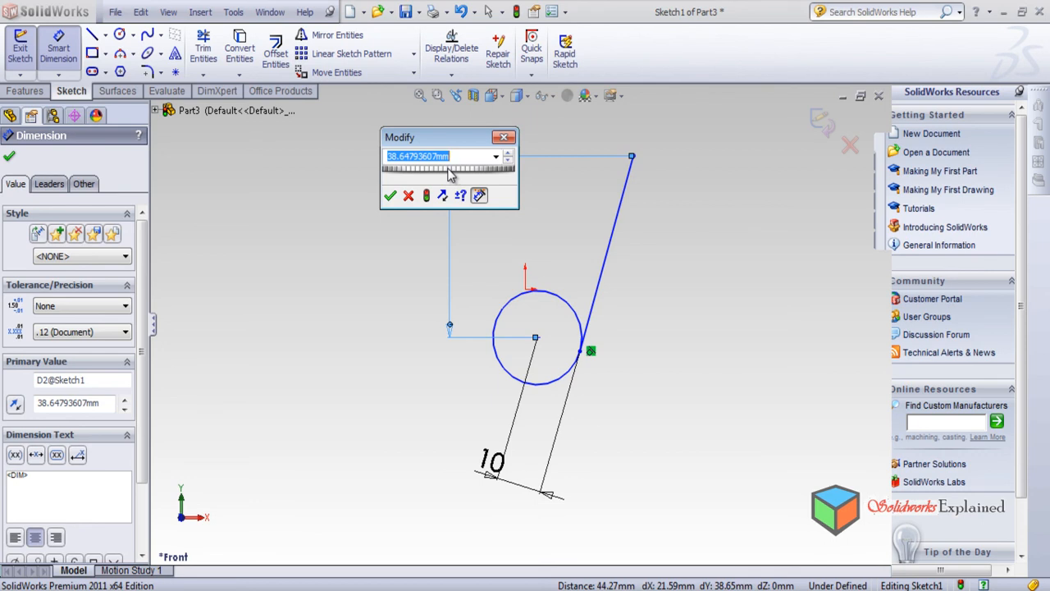
pyautogui.write('100')
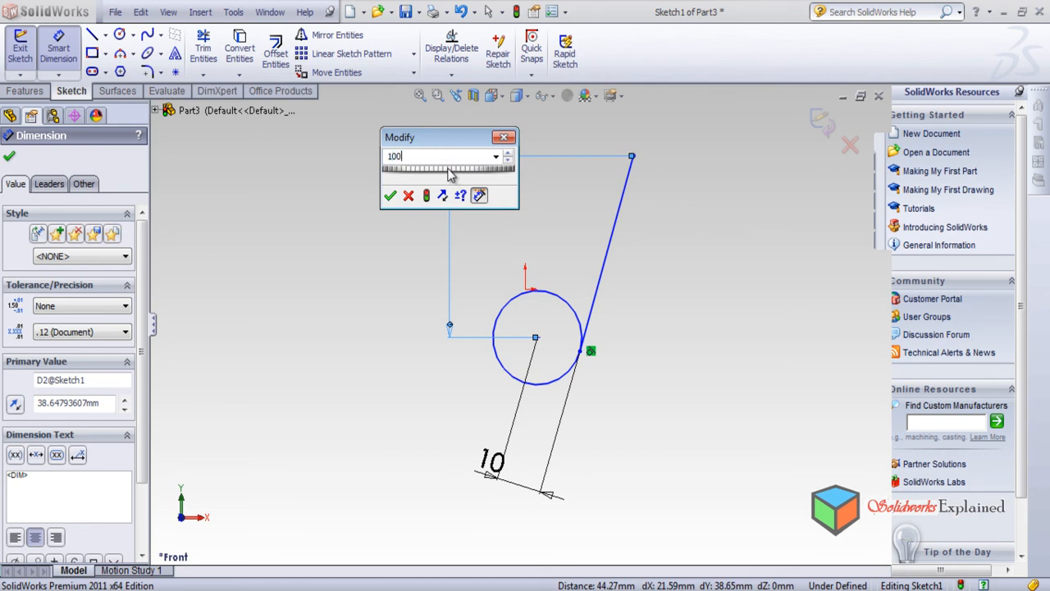
pyautogui.press('Return')
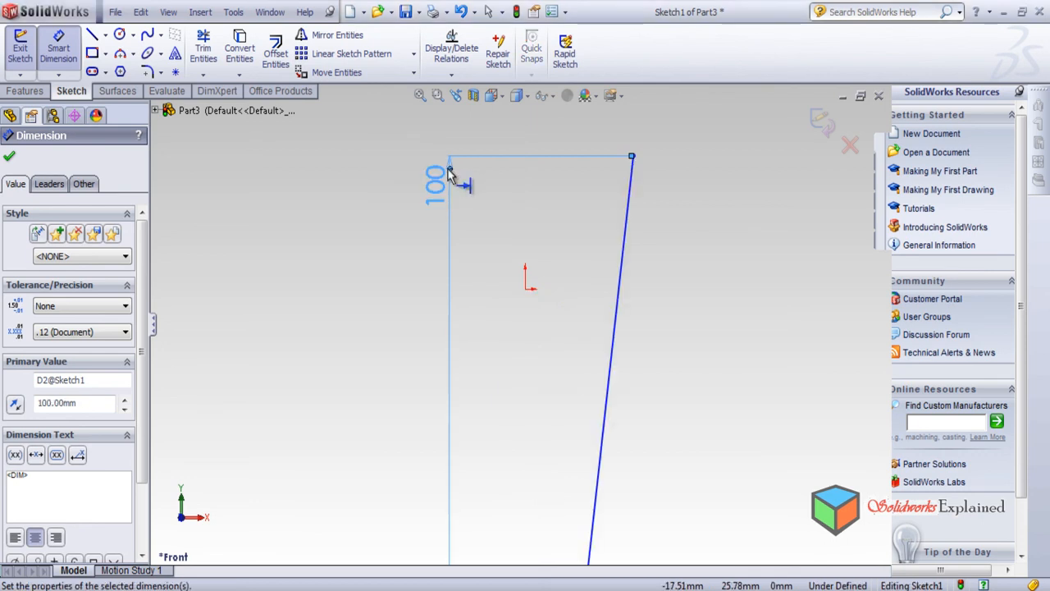
pyautogui.press('f')
pyautogui.scroll(4, 575, 382)
pyautogui.scroll(-5, 545, 420)
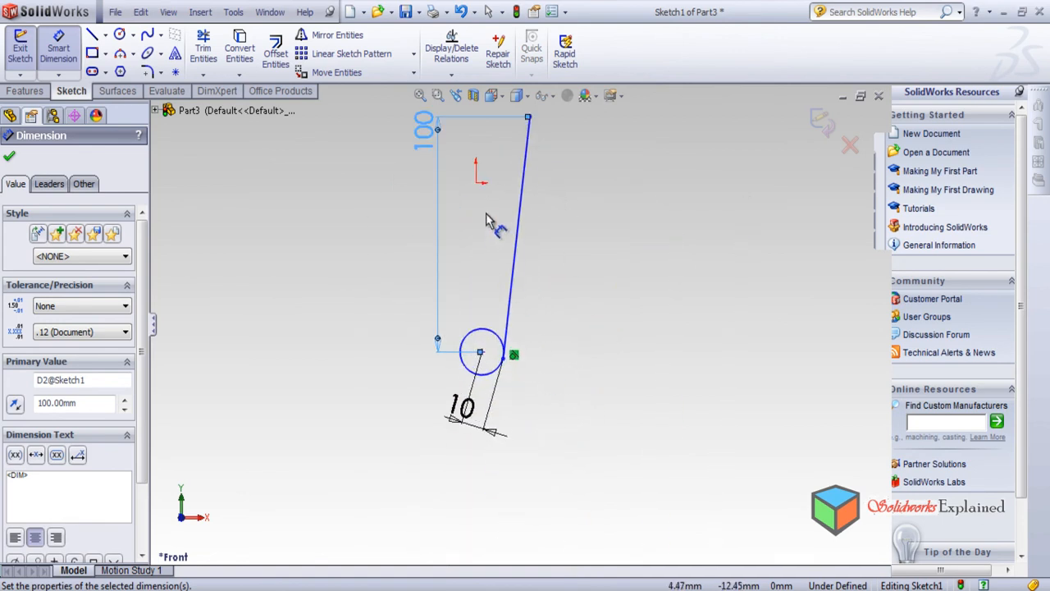
# Sketch a six-sided polygon just beside the slanted line, with an inscribed circle about 52 mm in diameter.
pyautogui.click(10, 158)
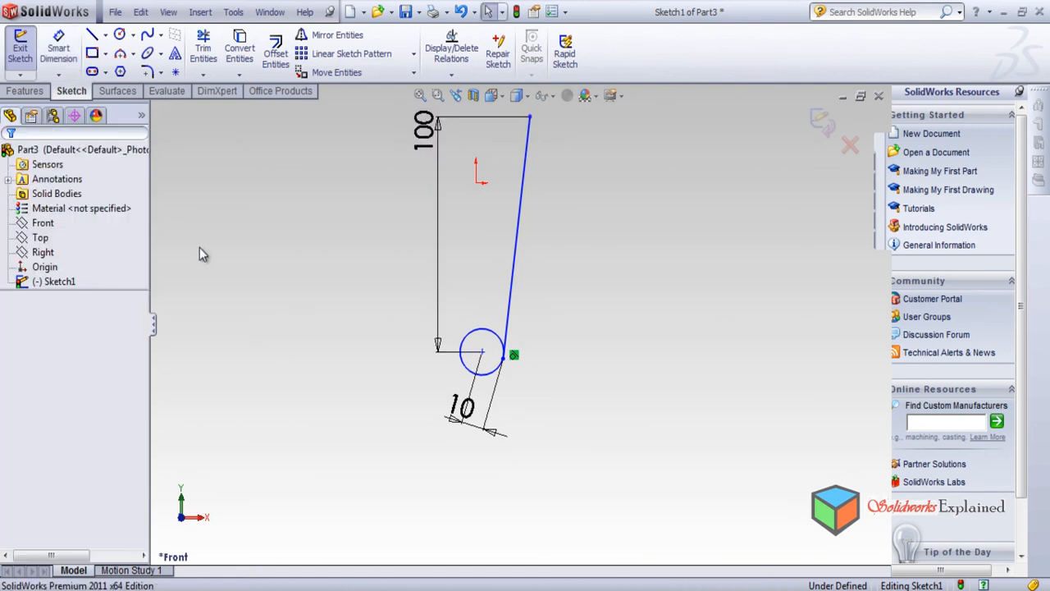
pyautogui.click(120, 72)
pyautogui.click(585, 250)
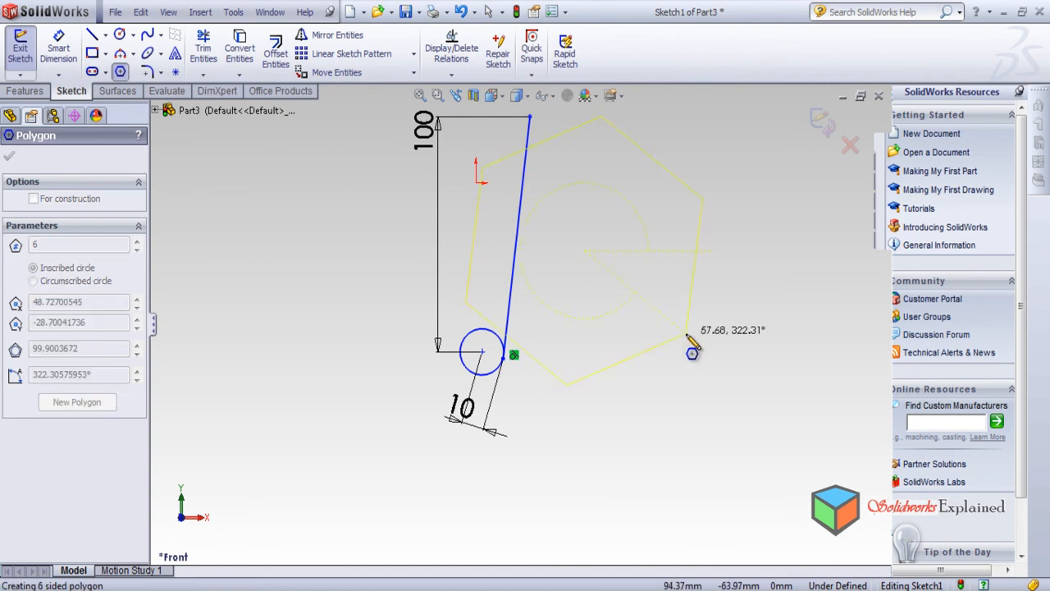
pyautogui.click(648, 229)
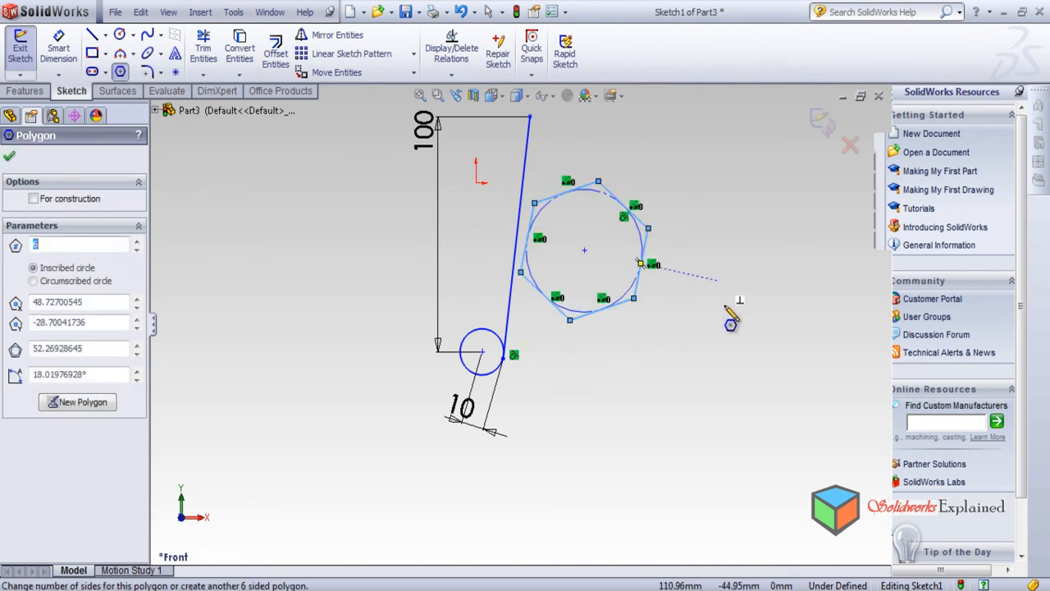
pyautogui.click(9, 156)
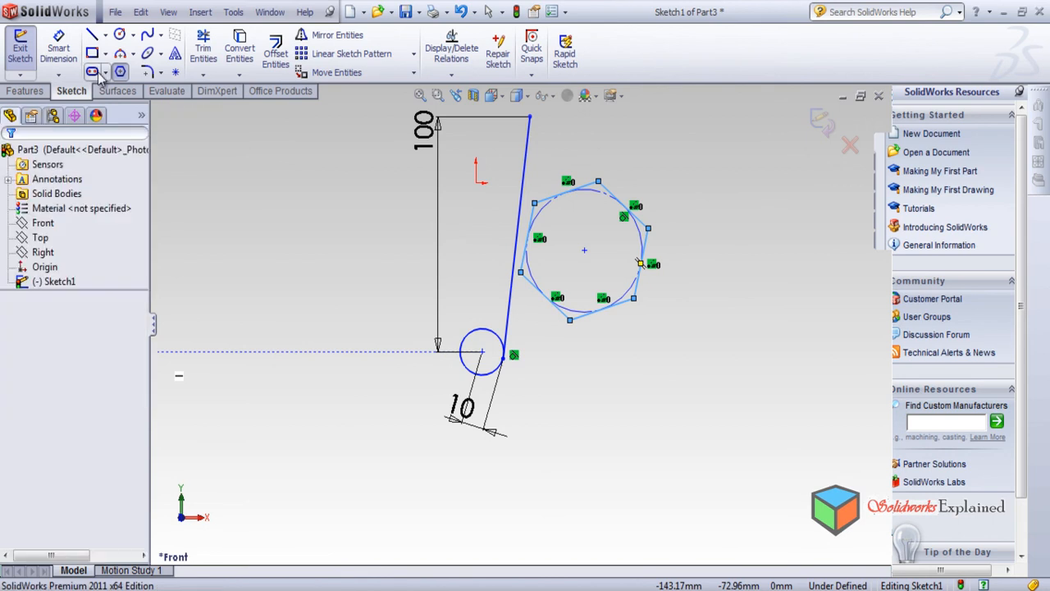
# Sketch a separate circle with a radius of about 22.3 mm below and beyond the hexagon.
pyautogui.click(120, 35)
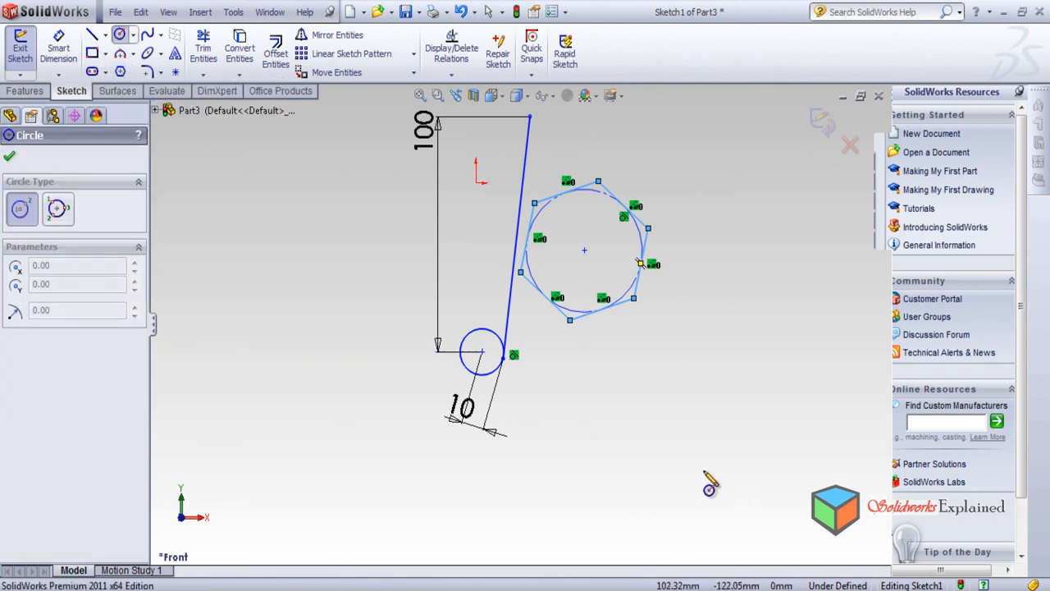
pyautogui.press('Escape')
pyautogui.press('Escape')
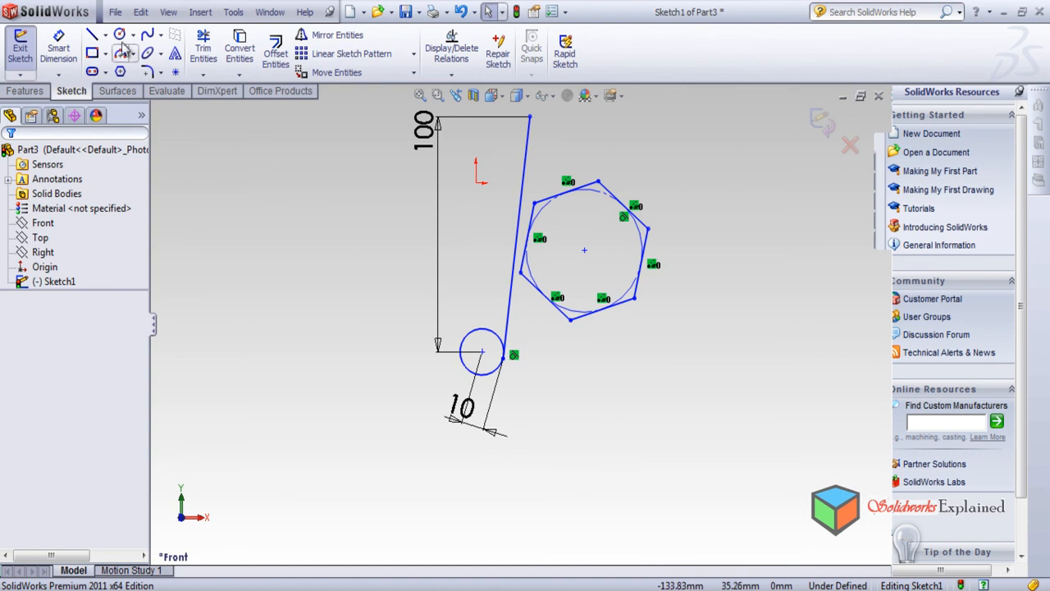
pyautogui.click(121, 36)
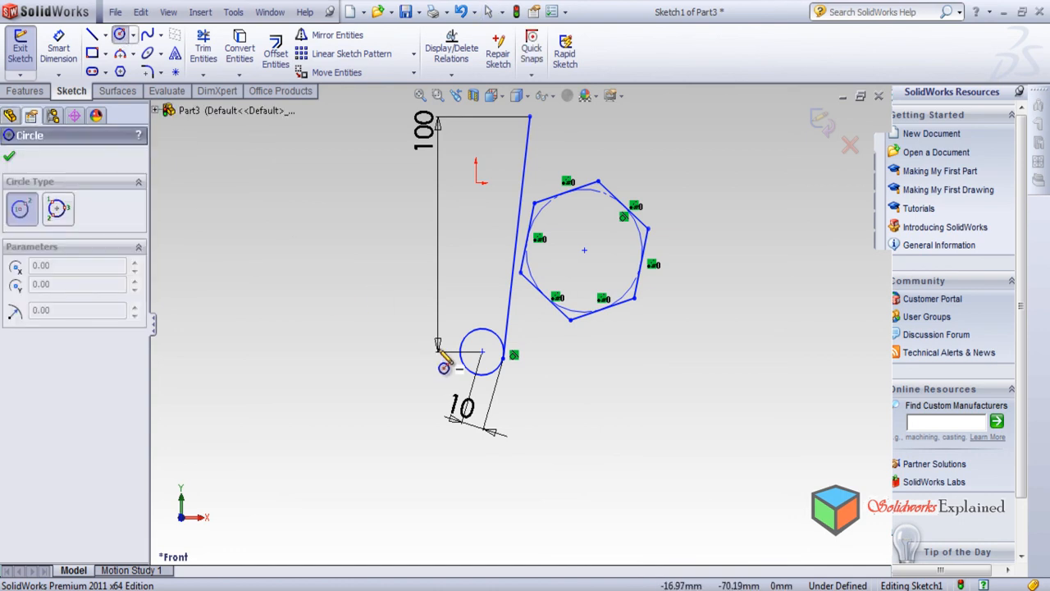
pyautogui.click(744, 465)
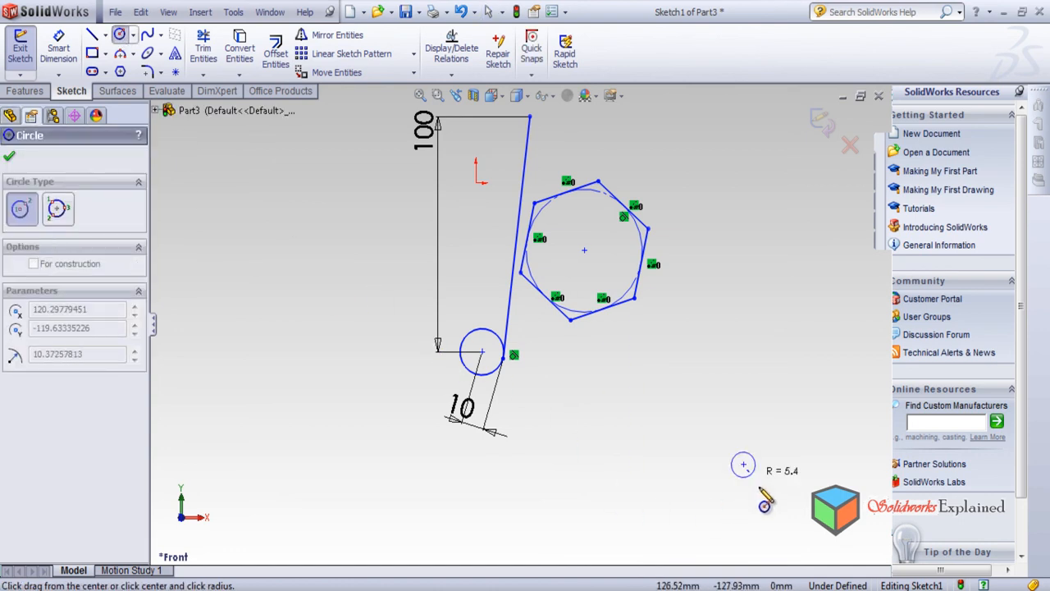
pyautogui.click(762, 510)
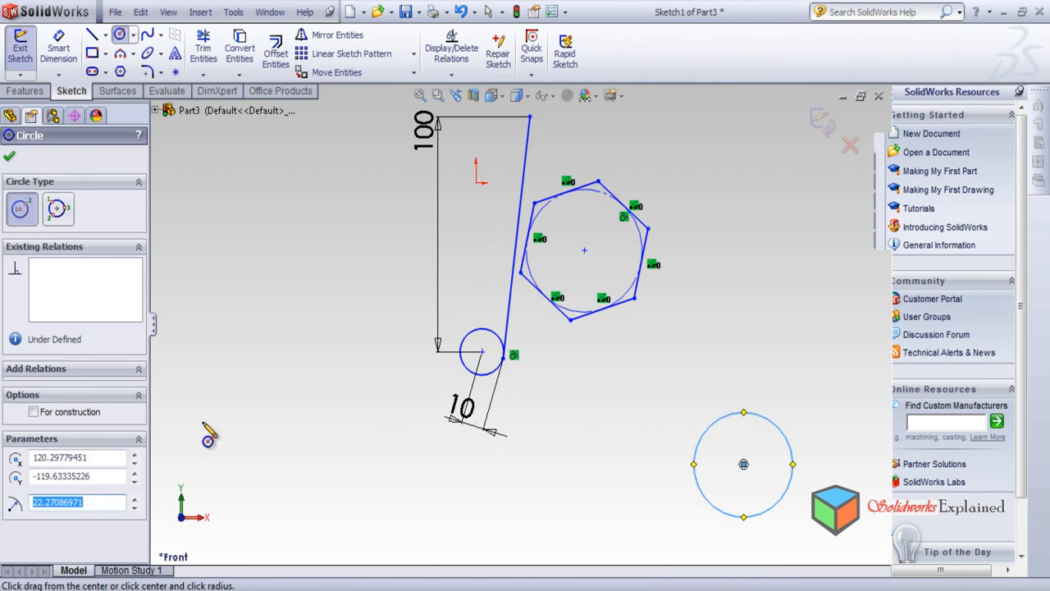
pyautogui.click(10, 160)
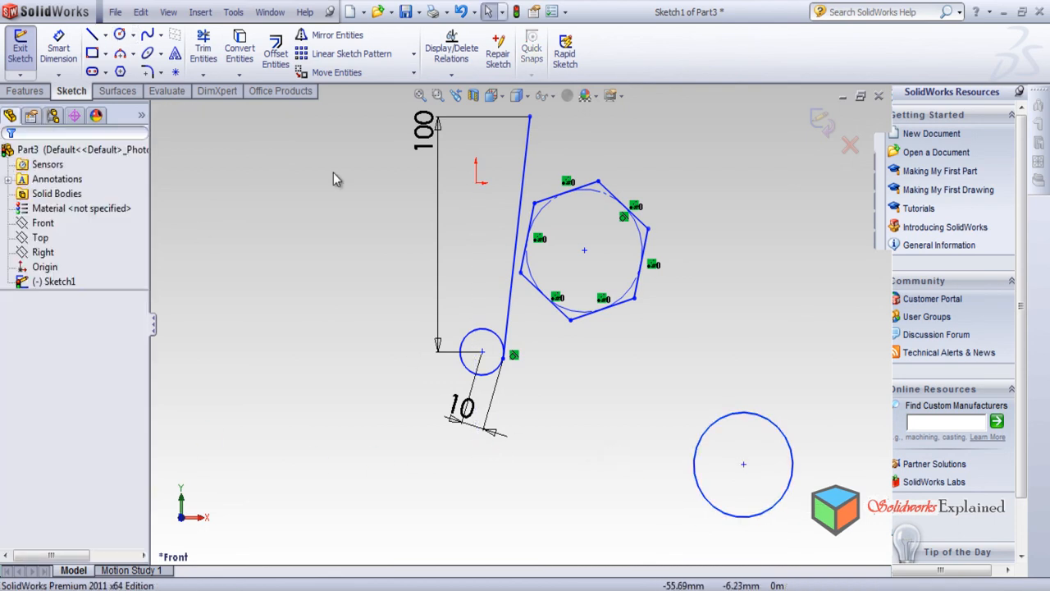
# Add a Tangent relation between the large circle and the hexagon's lower edge.
pyautogui.click(449, 77)
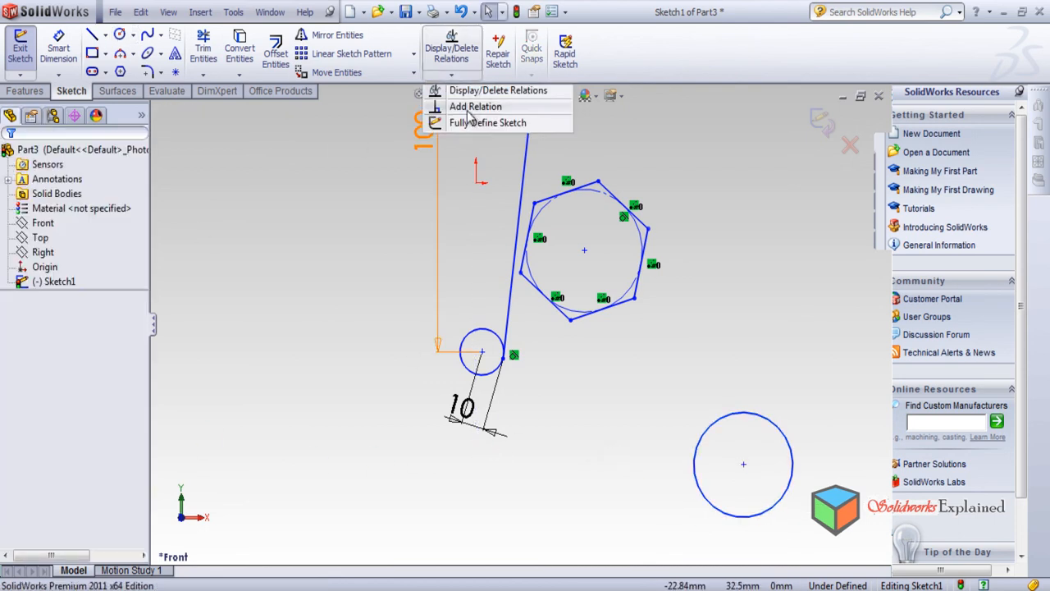
pyautogui.click(475, 106)
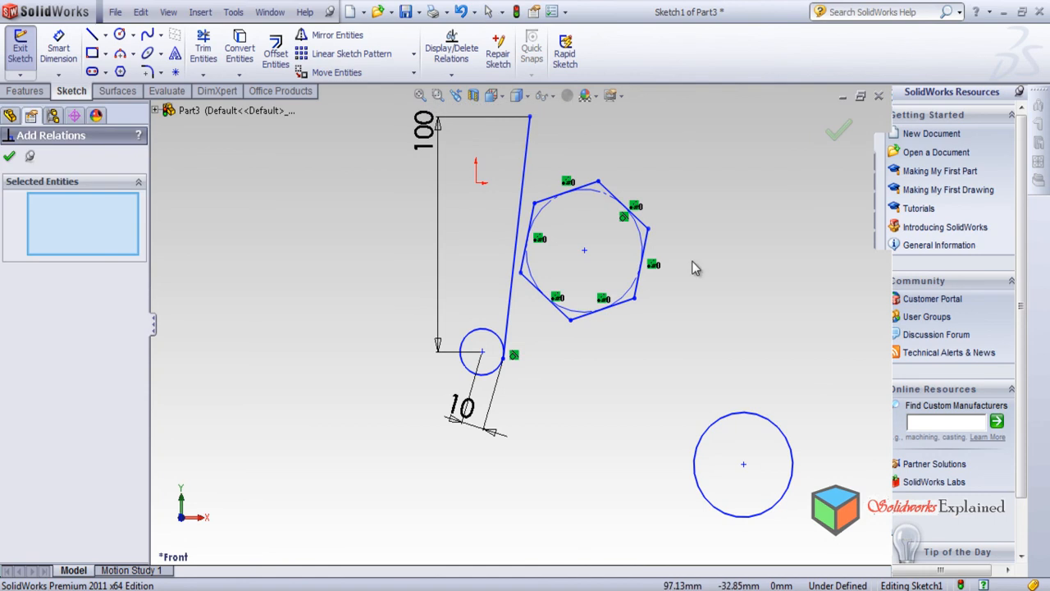
pyautogui.click(729, 427)
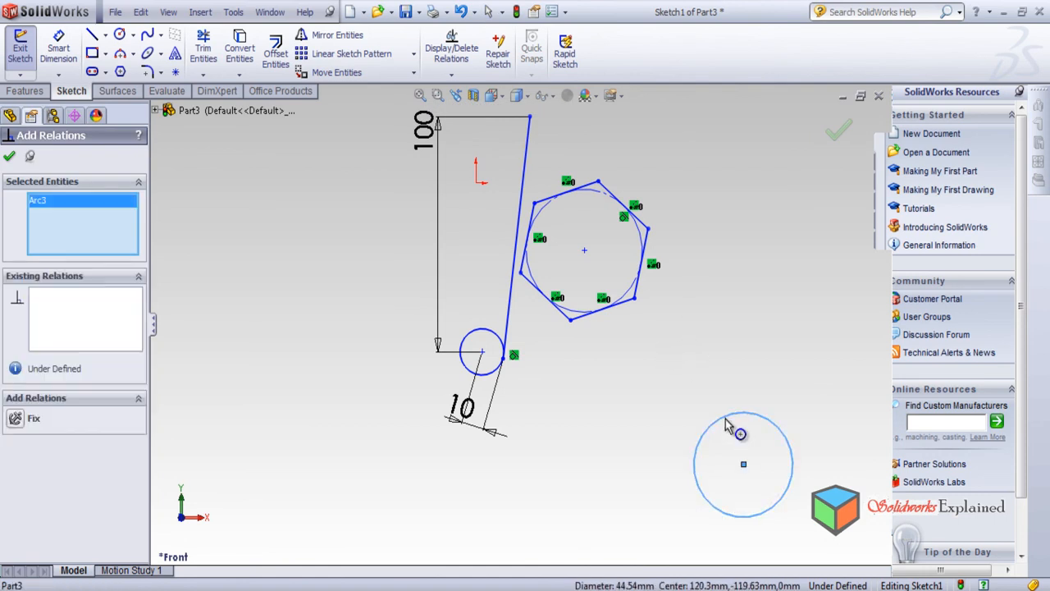
pyautogui.click(614, 312)
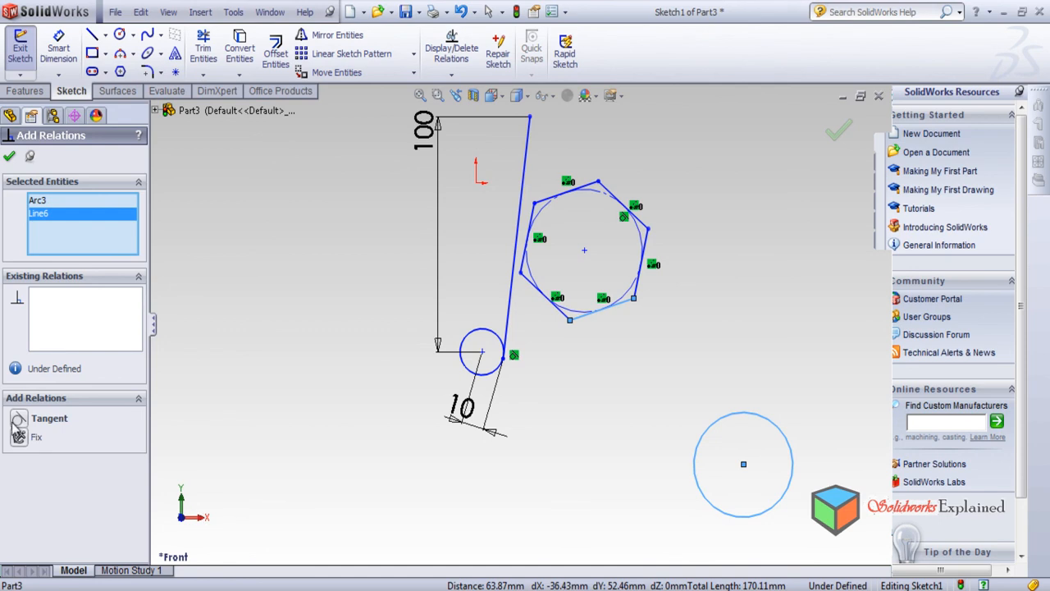
pyautogui.click(16, 419)
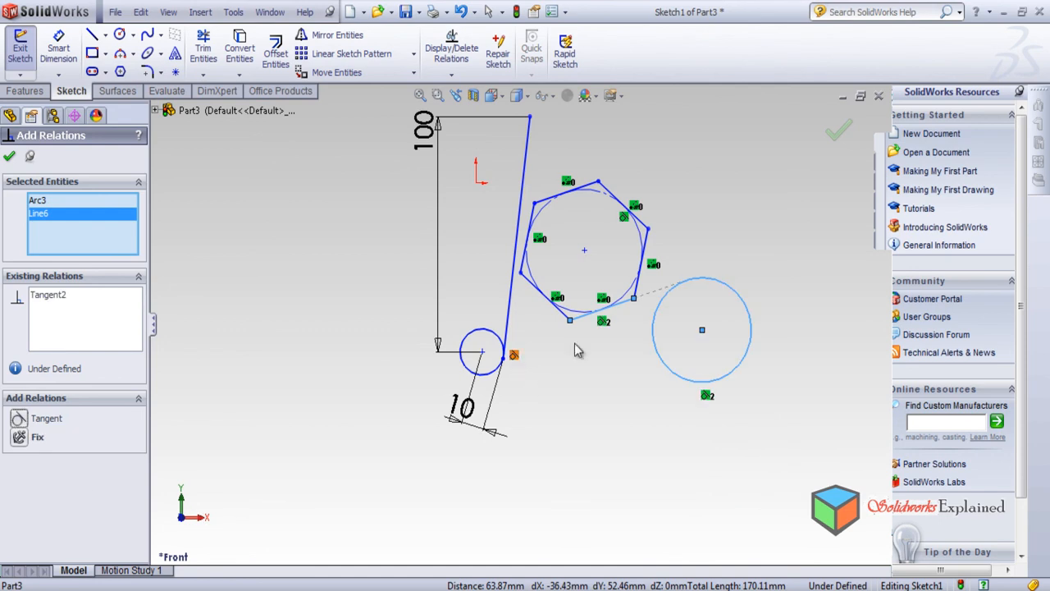
pyautogui.click(9, 153)
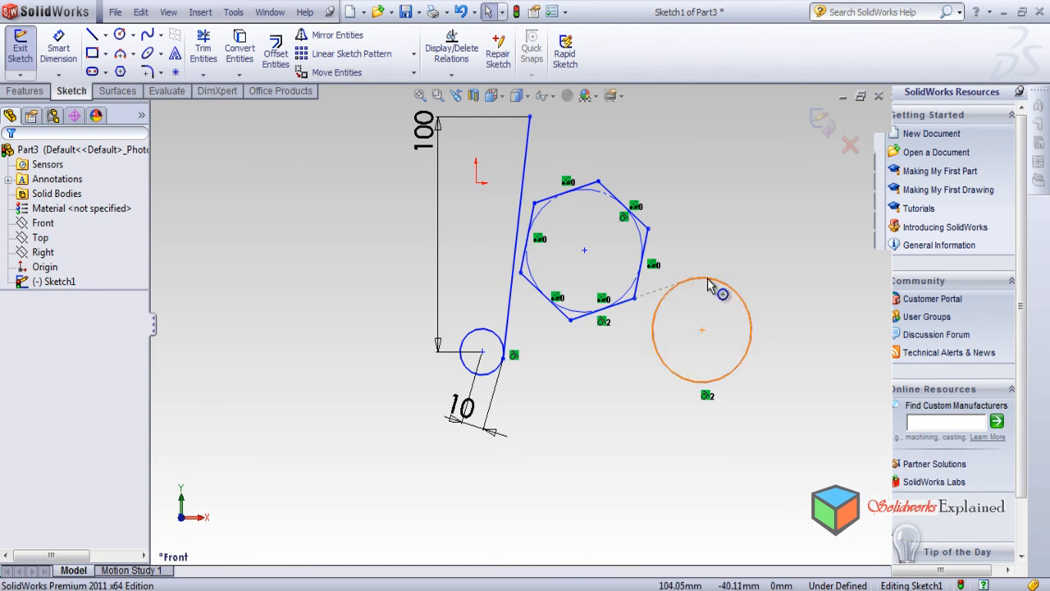
# Test the Tangent relation by resizing the large circle to a radius of about 22.5 mm and shrinking the hexagon.
pyautogui.moveTo(704, 282); pyautogui.dragTo(724, 296)
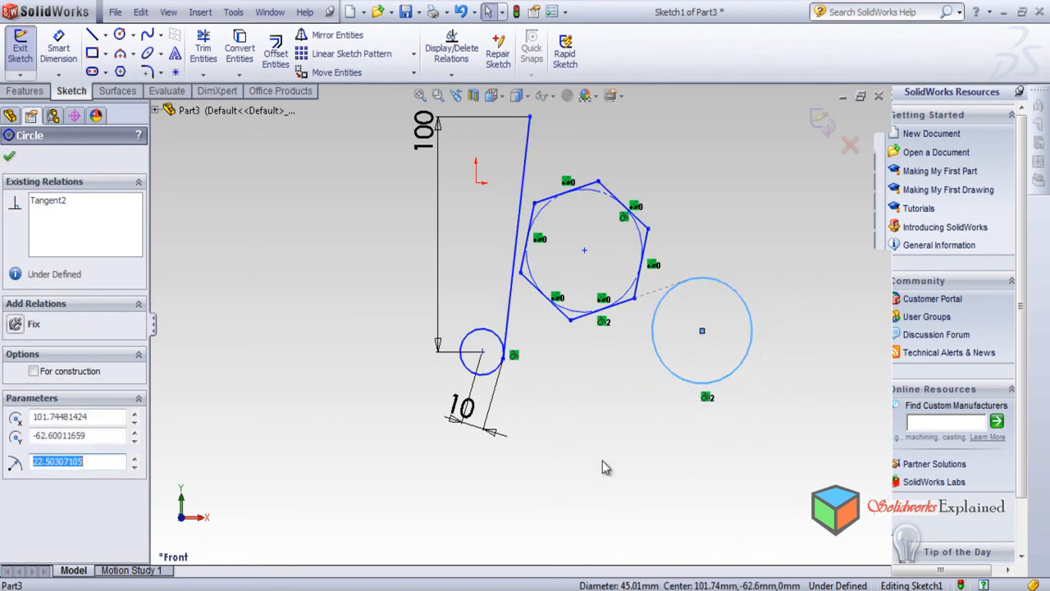
pyautogui.click(610, 458)
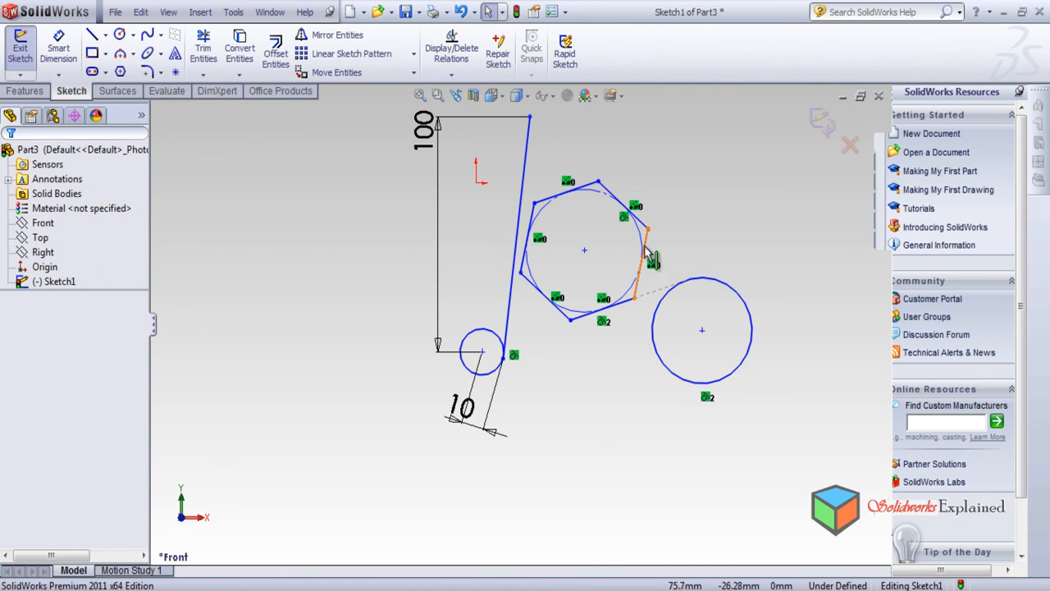
pyautogui.moveTo(651, 257); pyautogui.dragTo(615, 234)
pyautogui.click(555, 439)
# Move the slanted line's upper endpoint to about X 112.7, Y 23.9 mm and resize the small circle to a radius of about 8.75 mm.
pyautogui.click(507, 328)
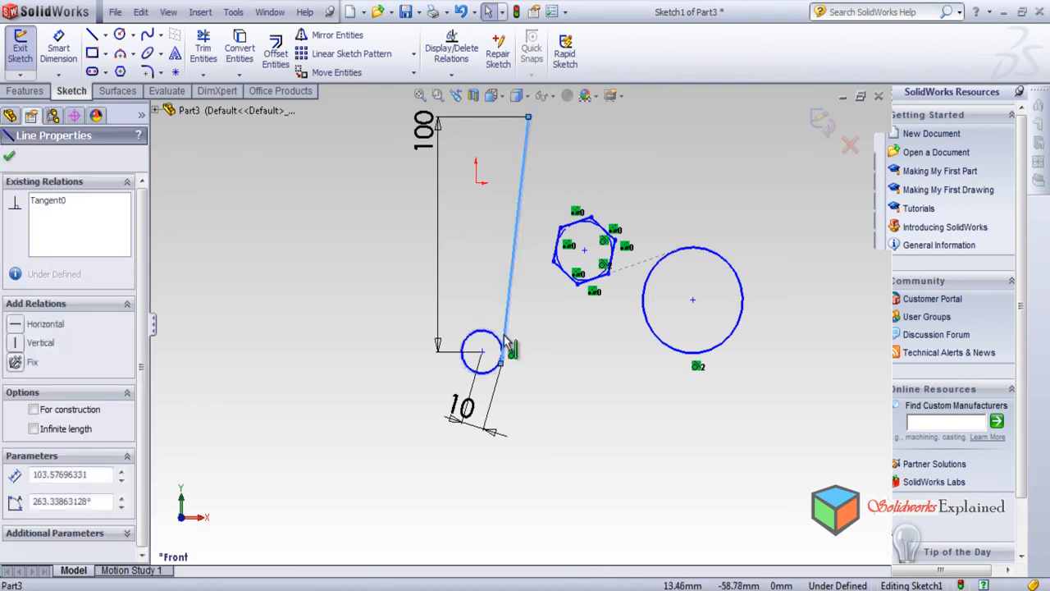
pyautogui.moveTo(497, 412)
pyautogui.mouseDown()
pyautogui.moveTo(491, 480)
pyautogui.moveTo(565, 134)
pyautogui.moveTo(543, 253)
pyautogui.moveTo(519, 297)
pyautogui.moveTo(370, 121)
pyautogui.moveTo(279, 276)
pyautogui.moveTo(232, 302)
pyautogui.moveTo(485, 276)
pyautogui.moveTo(563, 558)
pyautogui.moveTo(293, 352)
pyautogui.moveTo(445, 106)
pyautogui.moveTo(730, 215)
pyautogui.moveTo(919, 314)
pyautogui.moveTo(771, 218)
pyautogui.moveTo(730, 162)
pyautogui.moveTo(726, 127)
pyautogui.mouseUp()
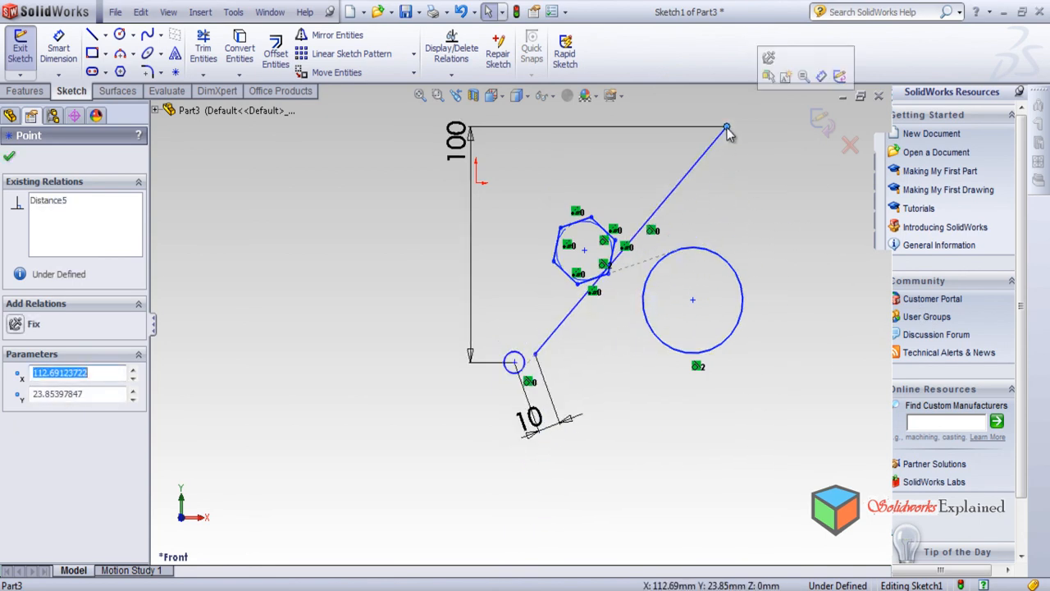
pyautogui.scroll(-3, 576, 367)
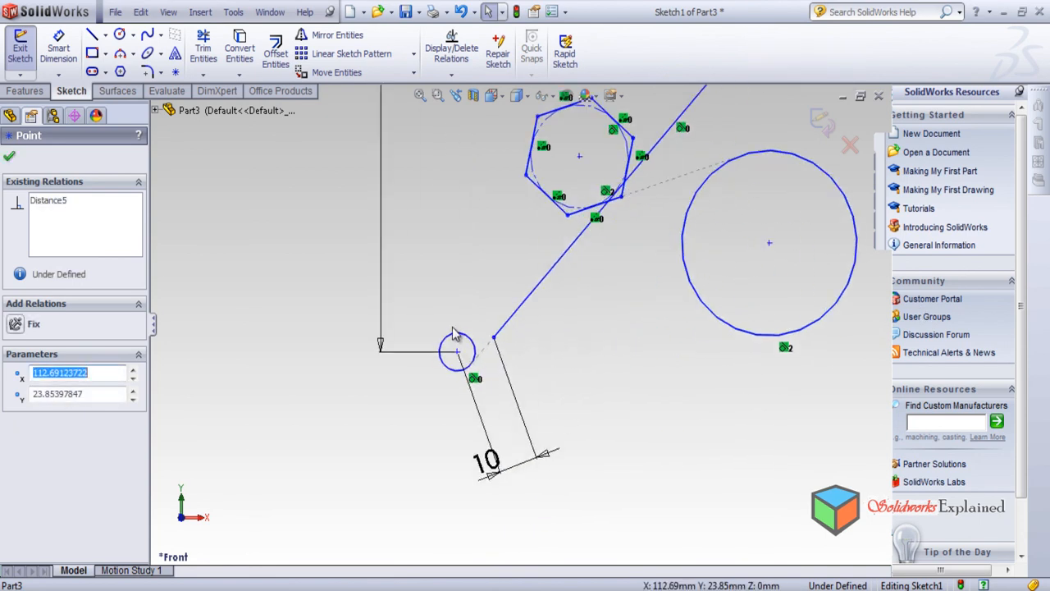
pyautogui.moveTo(445, 340); pyautogui.dragTo(494, 281)
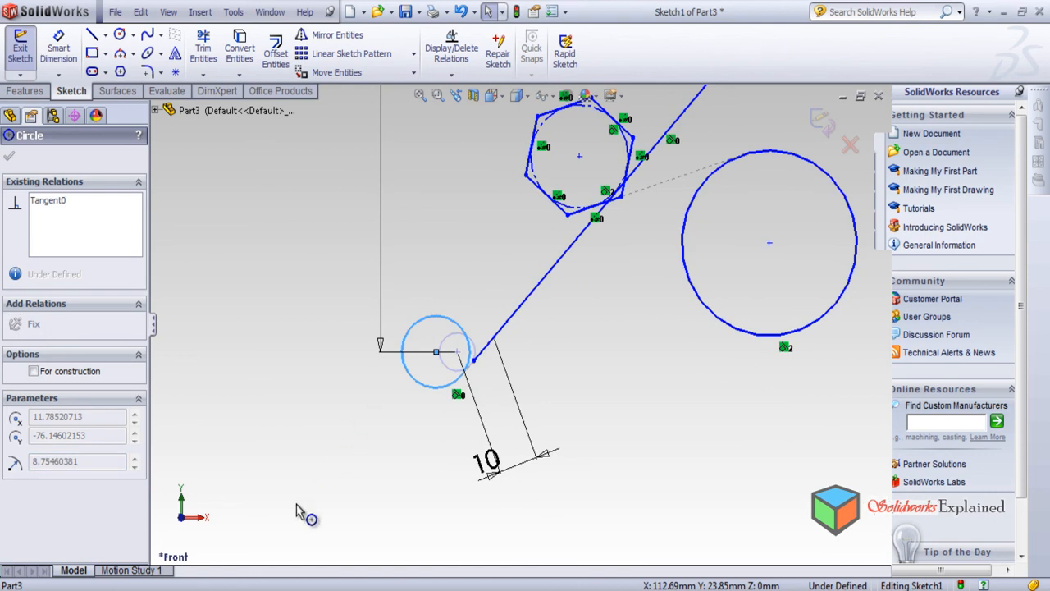
pyautogui.moveTo(427, 237); pyautogui.dragTo(418, 300)
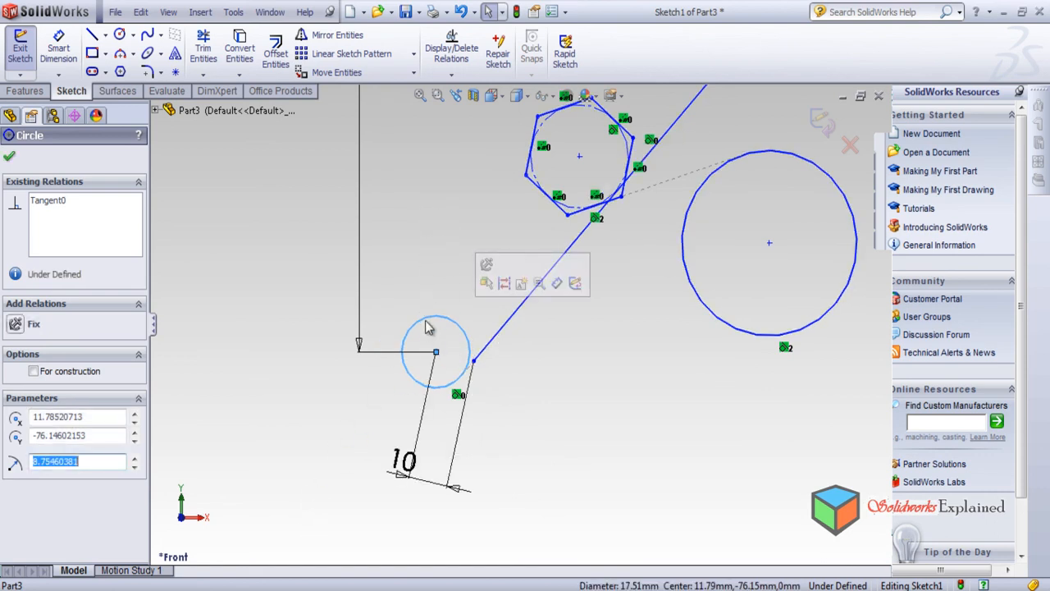
pyautogui.click(621, 372)
pyautogui.press('f')
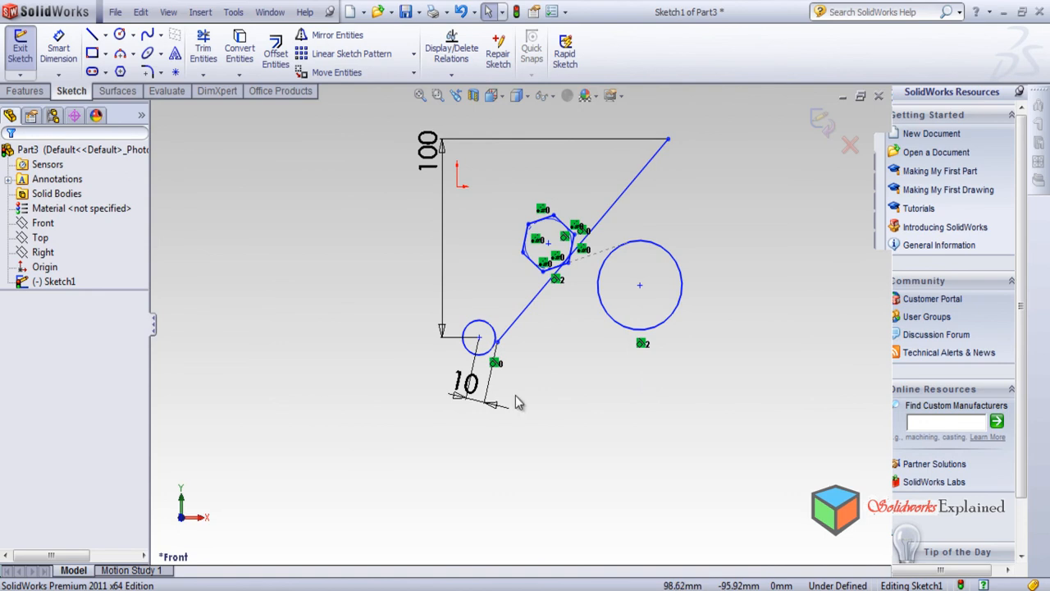
# Delete the Tangent relation between the large circle and the hexagon's lower edge, and the hexagon's Patterned relation.
pyautogui.scroll(-3, 517, 402)
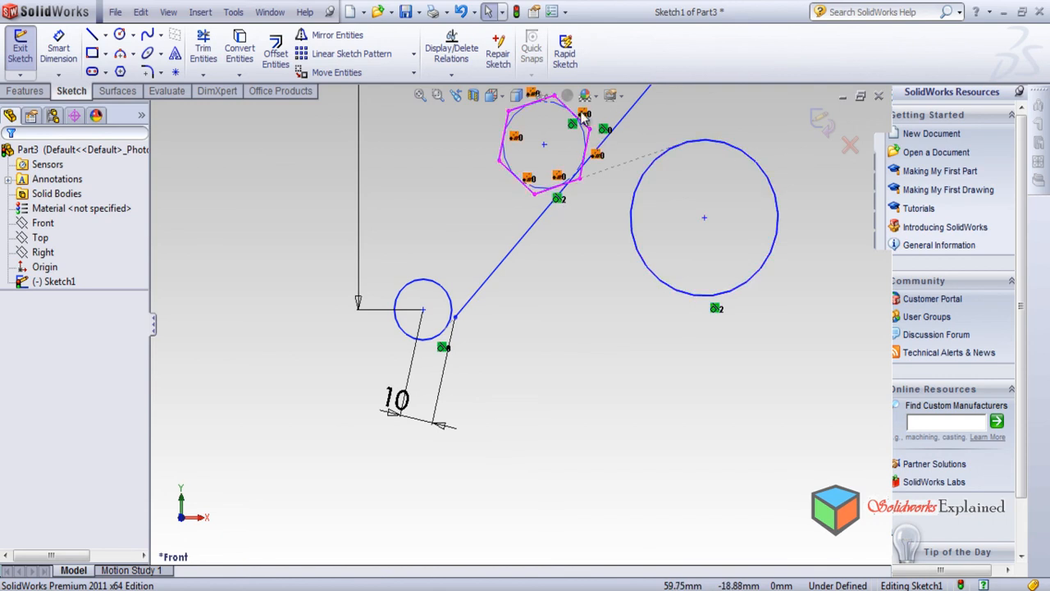
pyautogui.scroll(-1, 581, 133)
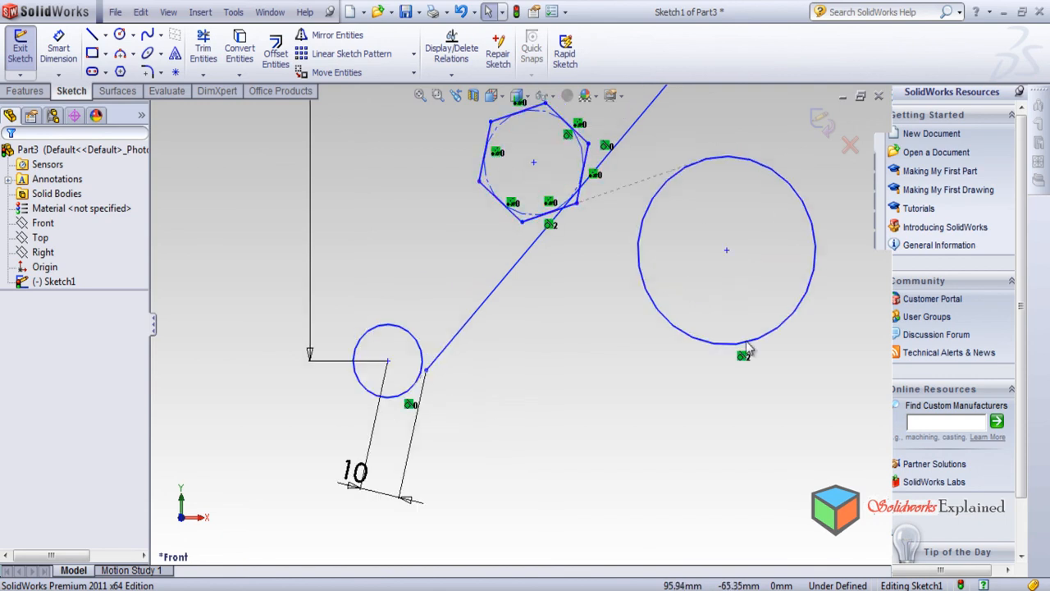
pyautogui.click(743, 356)
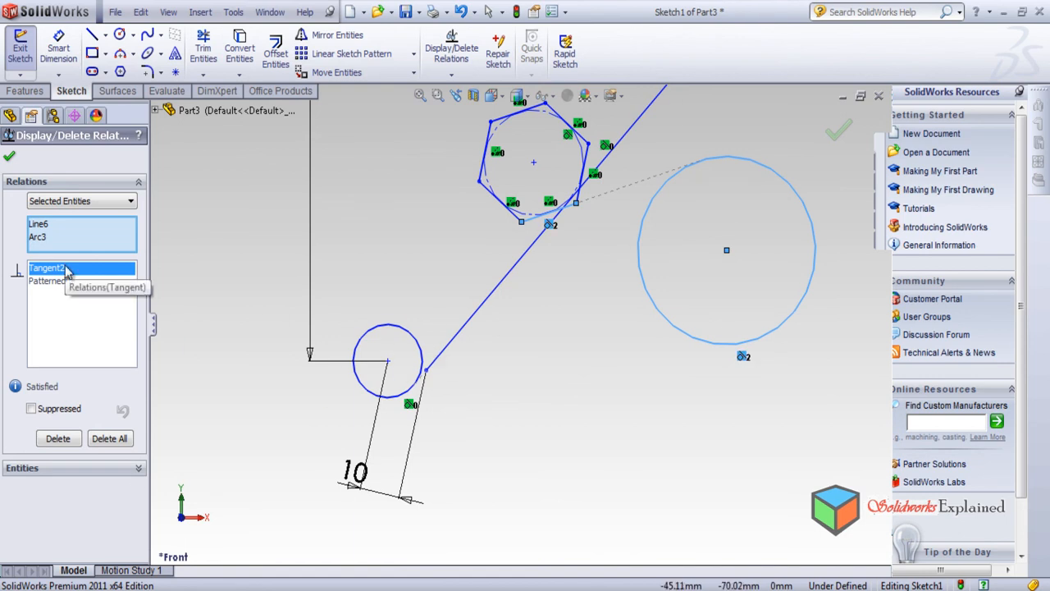
pyautogui.click(58, 438)
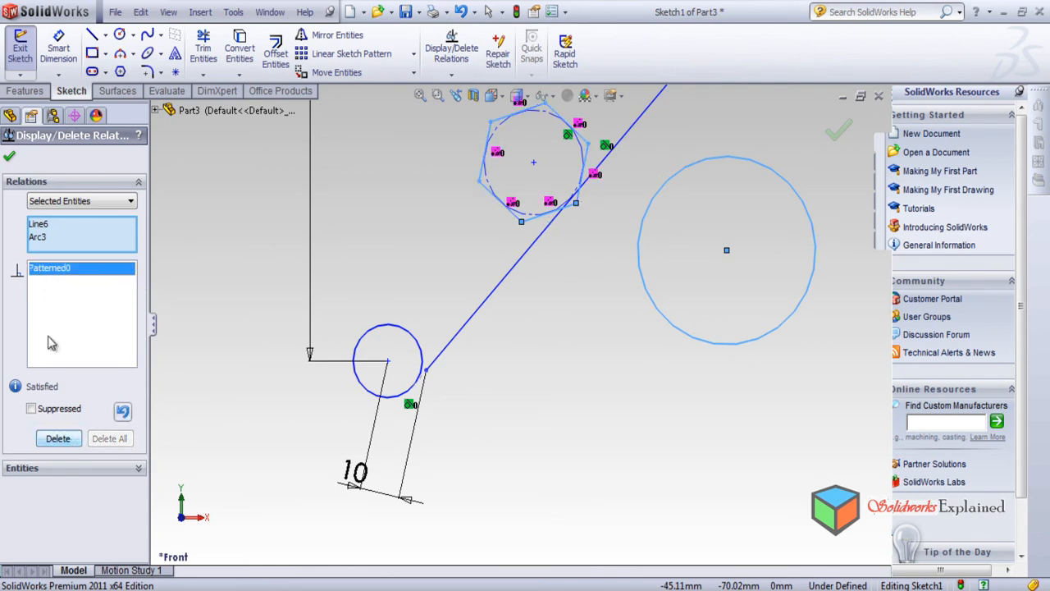
pyautogui.click(52, 443)
pyautogui.click(10, 159)
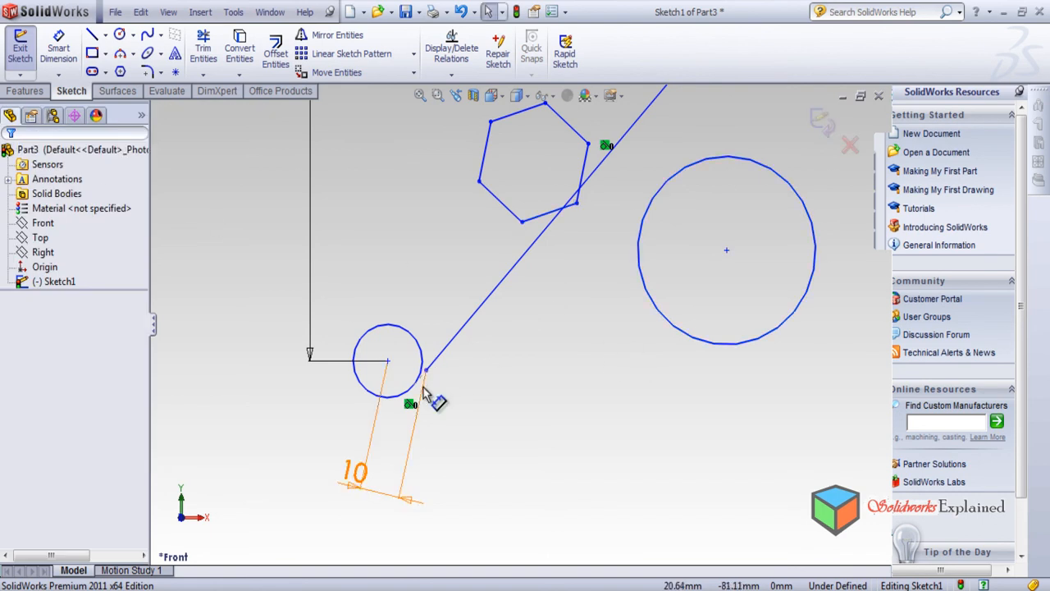
# Delete the Tangent relation between the small circle and the slanted line.
pyautogui.click(411, 406)
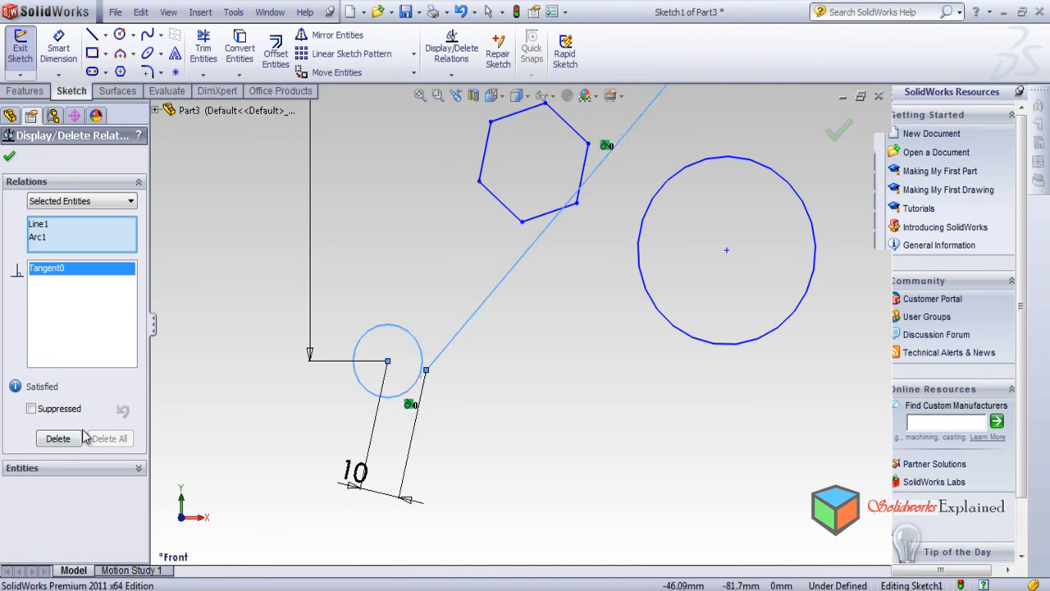
pyautogui.click(58, 439)
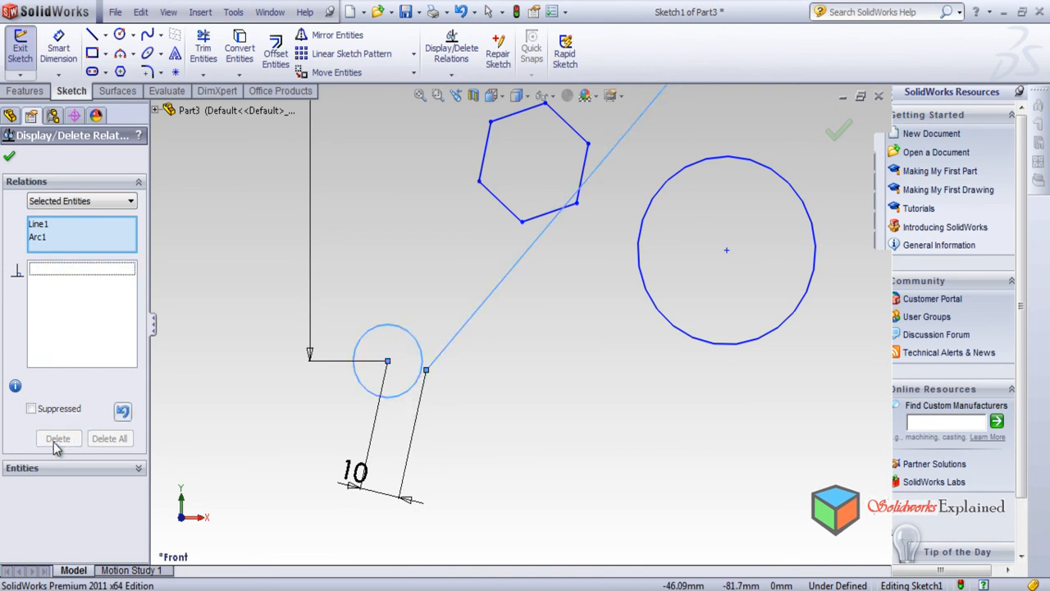
pyautogui.click(10, 157)
# Select all the sketch entities and dimensions and delete them to empty the sketch.
pyautogui.scroll(-3, 619, 363)
pyautogui.scroll(5, 618, 364)
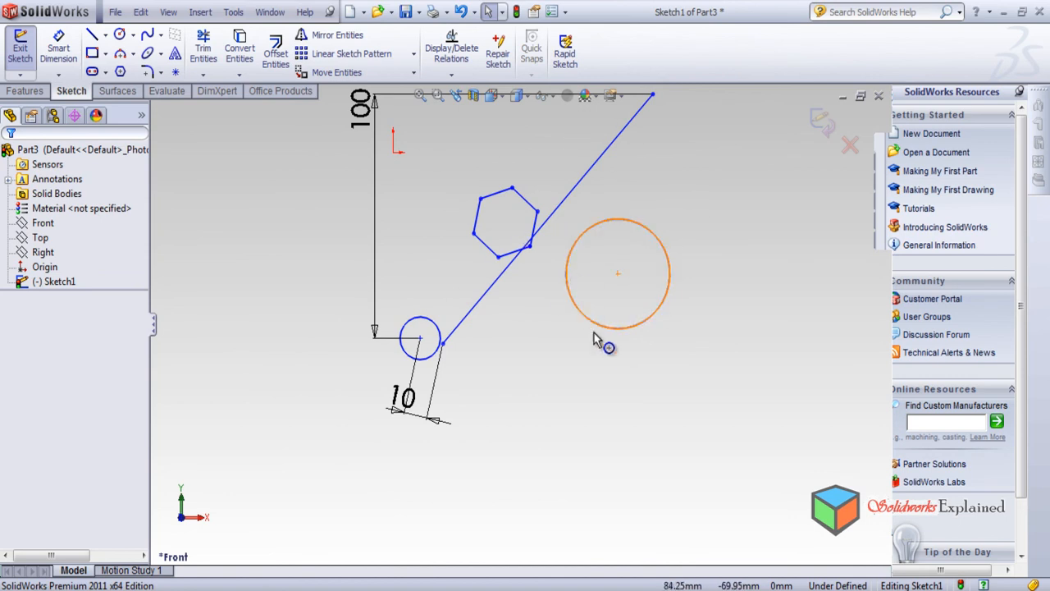
pyautogui.scroll(4, 578, 349)
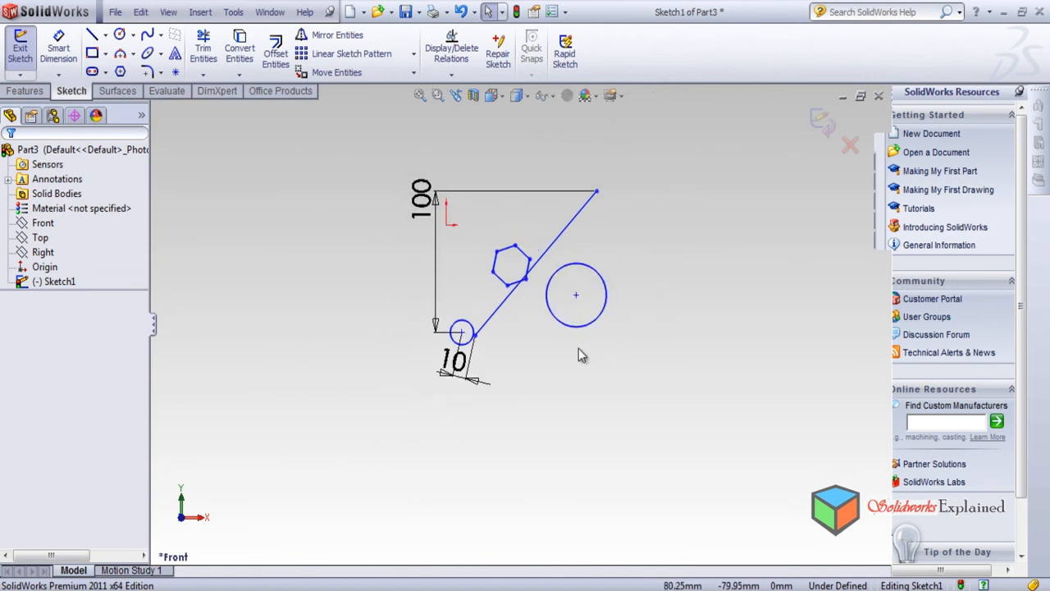
pyautogui.moveTo(371, 129); pyautogui.dragTo(656, 450)
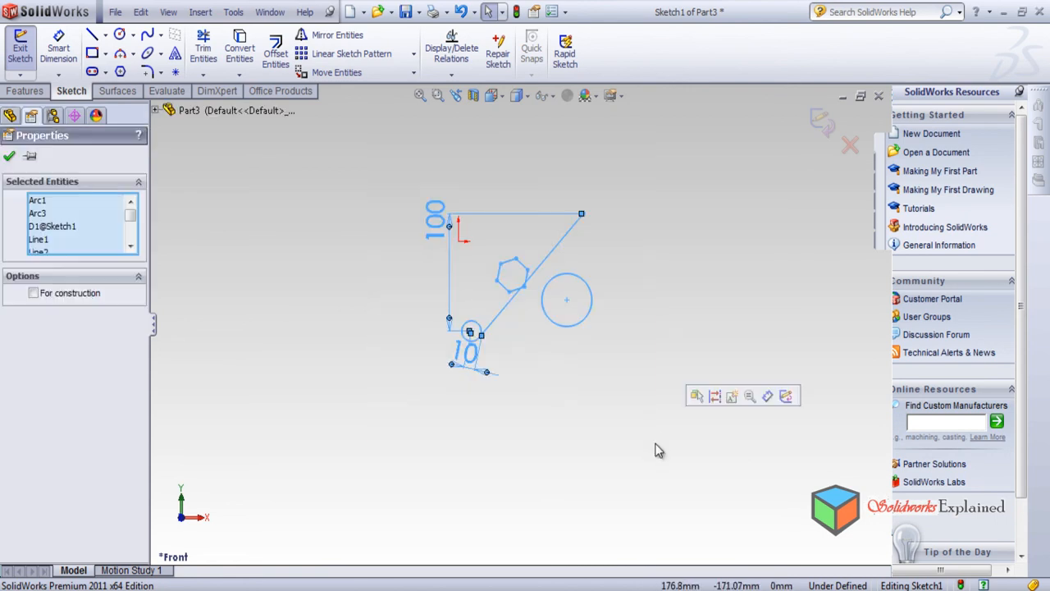
pyautogui.press('Delete')
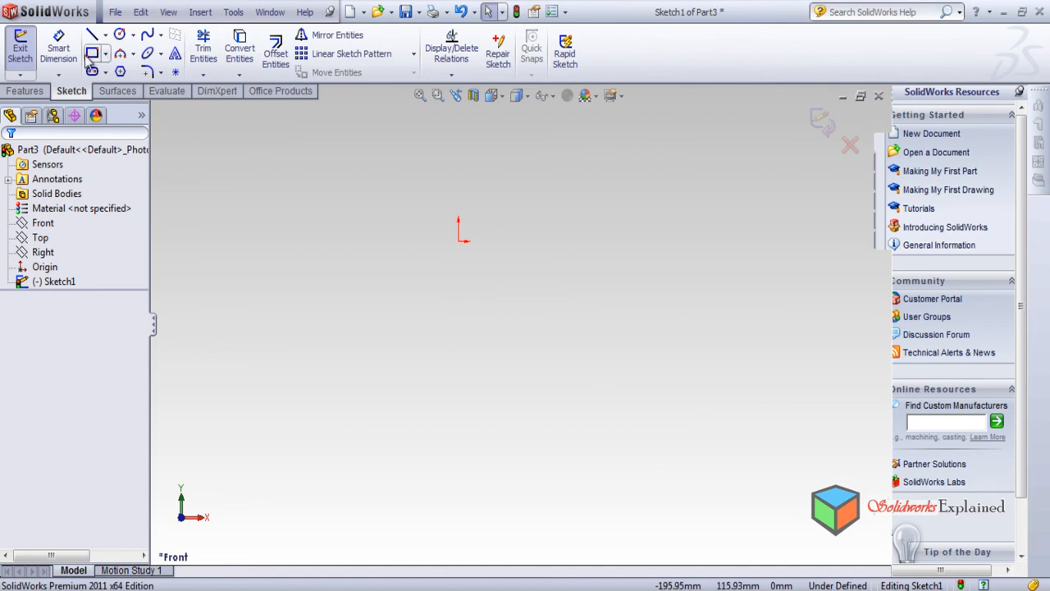
# Sketch a corner rectangle about 163.45 by 131.39 mm below and to the left of the origin.
pyautogui.click(91, 53)
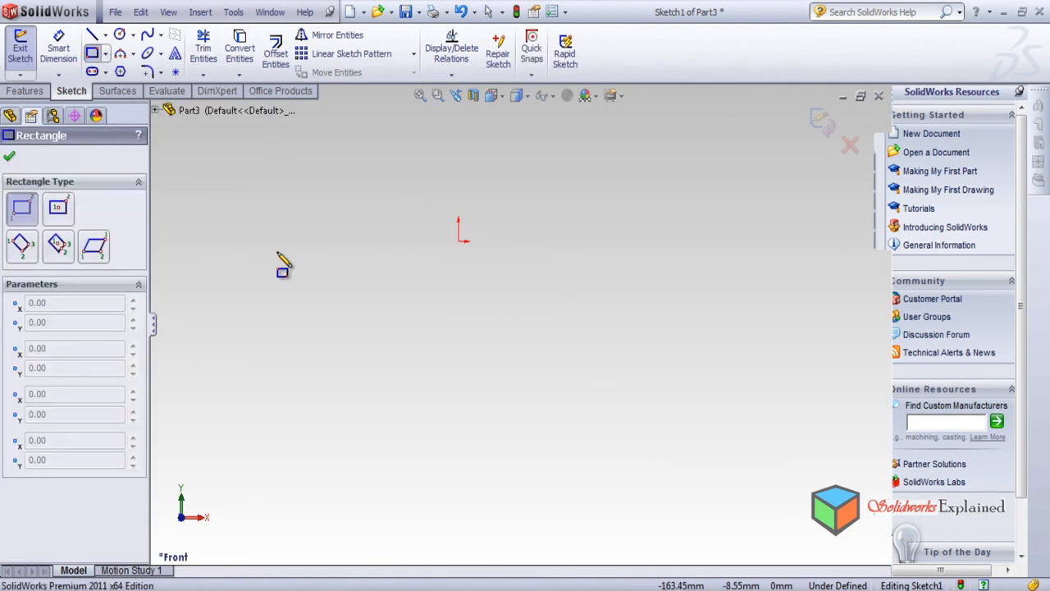
pyautogui.moveTo(277, 251); pyautogui.dragTo(459, 404)
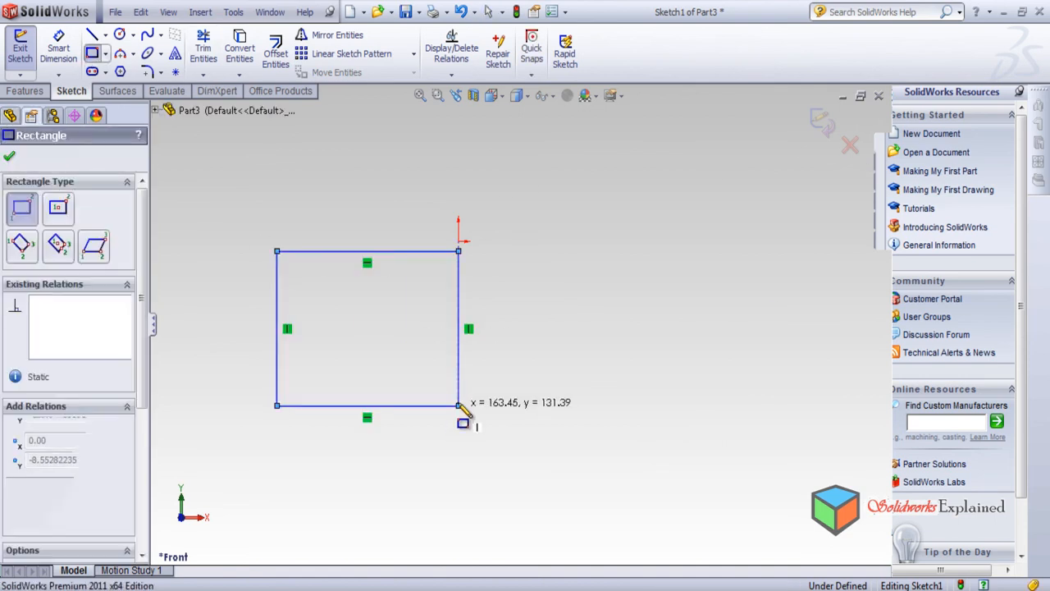
pyautogui.click(8, 157)
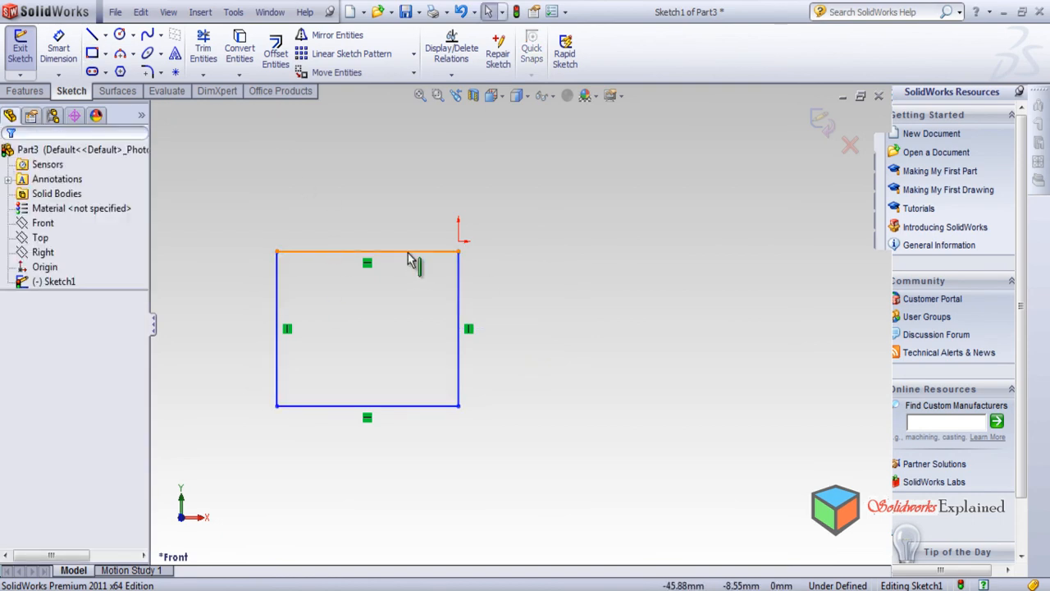
# Reshape the rectangle into a long, low strip around the origin by moving its top, right and bottom edges.
pyautogui.moveTo(404, 230); pyautogui.dragTo(388, 197)
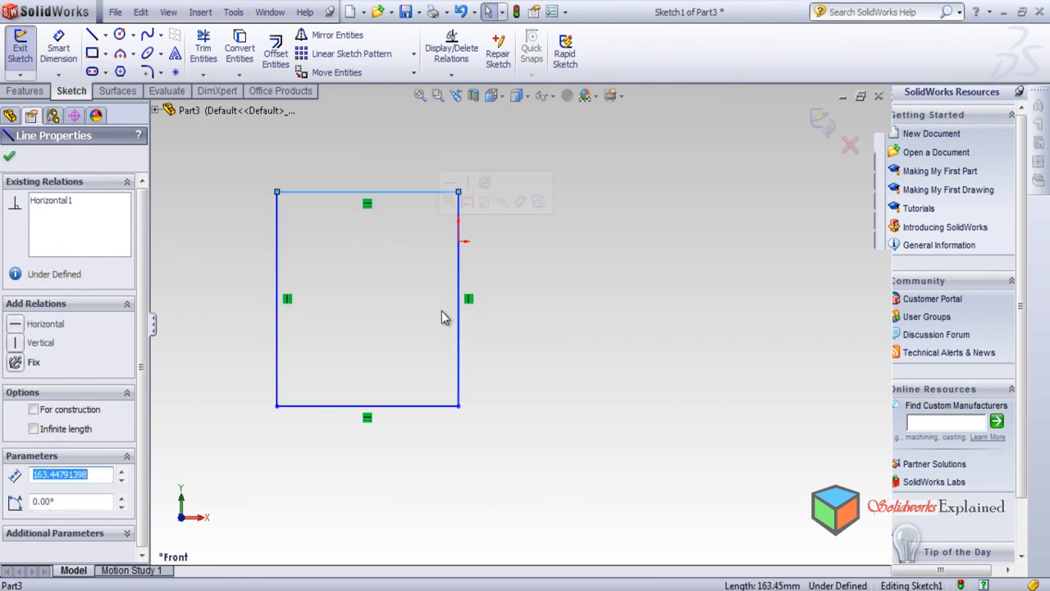
pyautogui.moveTo(463, 352); pyautogui.dragTo(785, 348)
pyautogui.moveTo(631, 417); pyautogui.dragTo(627, 250)
pyautogui.click(581, 347)
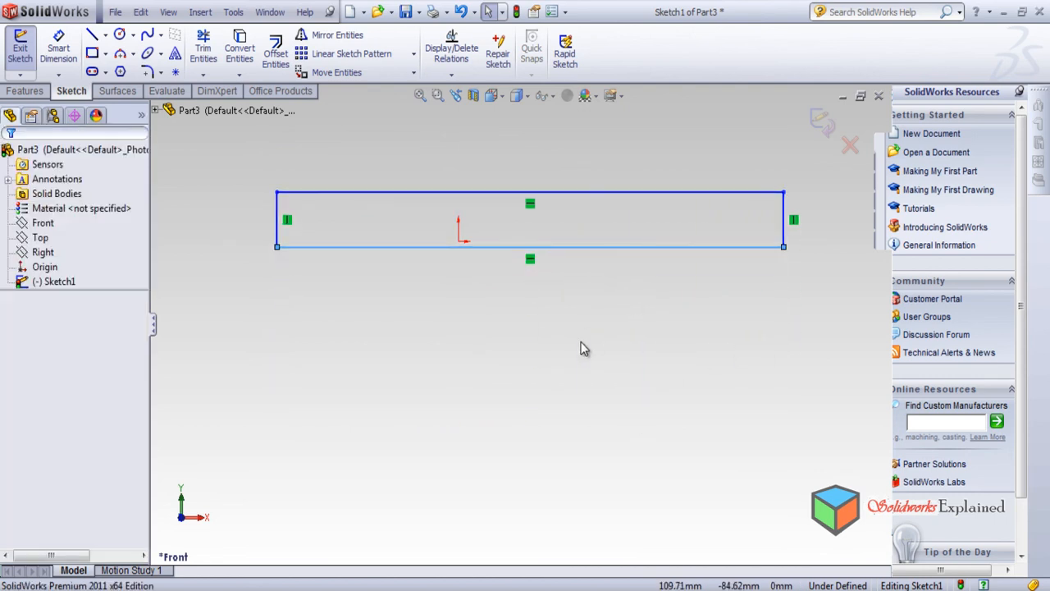
# Sketch a horizontal line about 231.67 mm long below the rectangle.
pyautogui.click(93, 37)
pyautogui.click(317, 394)
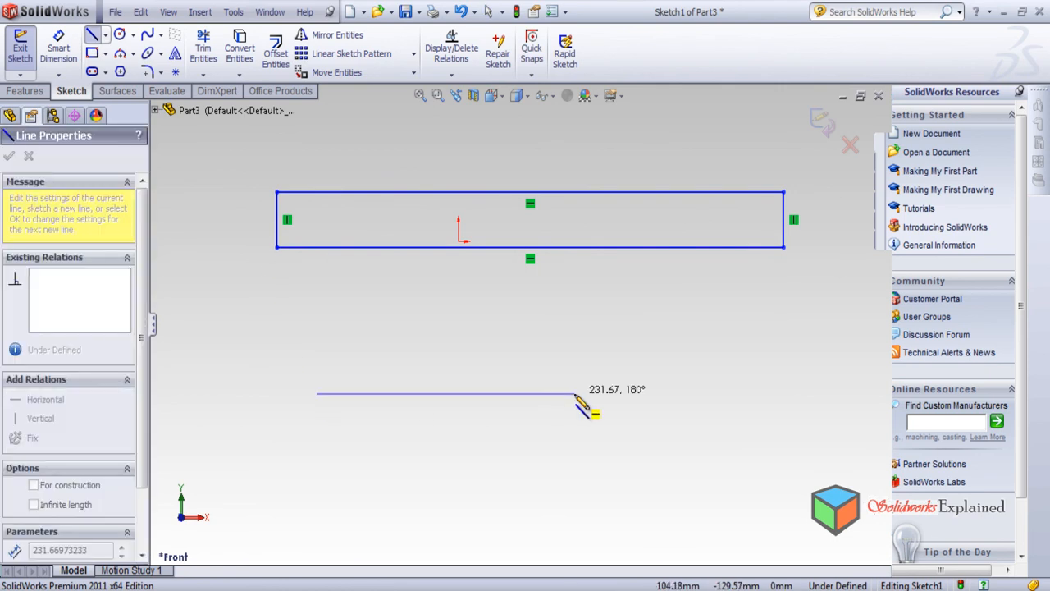
pyautogui.click(575, 394)
pyautogui.press('Escape')
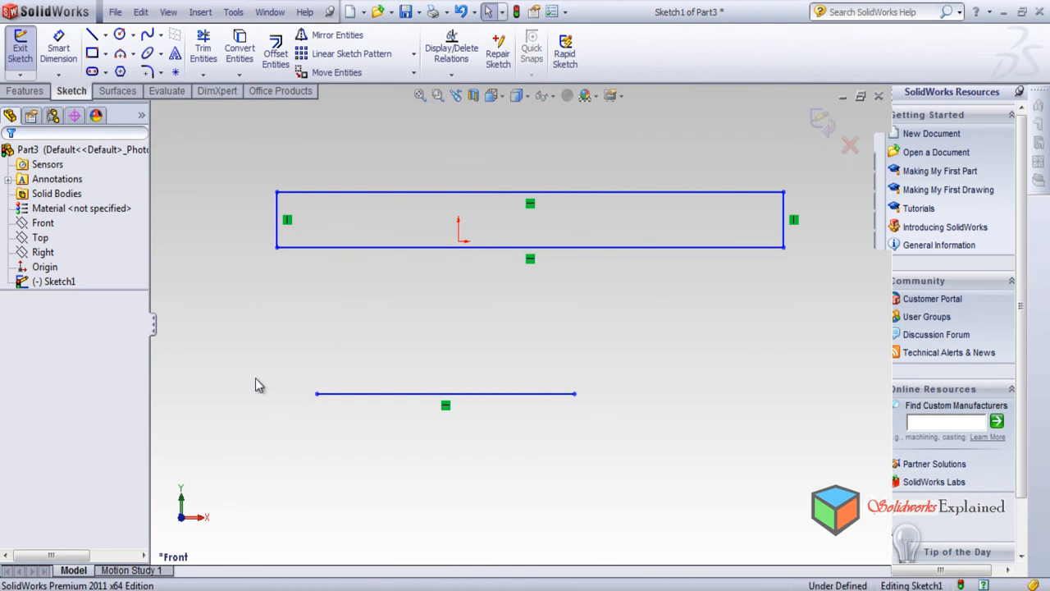
# Move the horizontal line slightly upward and shorten it by pulling its right endpoint inward.
pyautogui.moveTo(432, 394)
pyautogui.mouseDown()
pyautogui.moveTo(462, 345)
pyautogui.moveTo(667, 305)
pyautogui.moveTo(497, 230)
pyautogui.moveTo(462, 399)
pyautogui.moveTo(460, 357)
pyautogui.mouseUp()
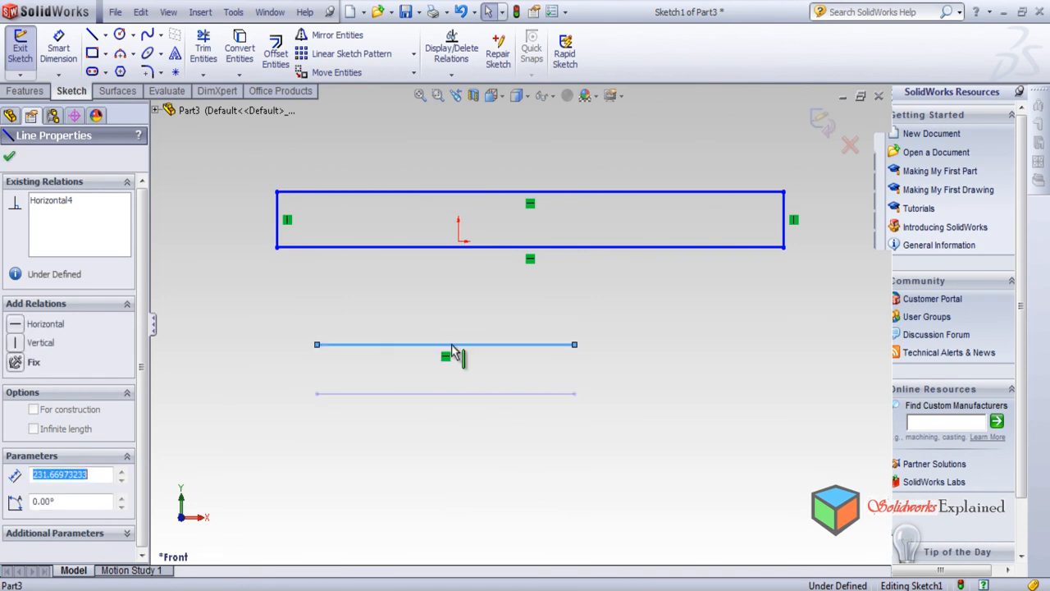
pyautogui.click(523, 456)
pyautogui.moveTo(572, 345)
pyautogui.mouseDown()
pyautogui.moveTo(639, 349)
pyautogui.moveTo(556, 337)
pyautogui.moveTo(534, 394)
pyautogui.moveTo(535, 460)
pyautogui.moveTo(433, 289)
pyautogui.moveTo(326, 310)
pyautogui.moveTo(391, 477)
pyautogui.moveTo(607, 427)
pyautogui.moveTo(795, 416)
pyautogui.moveTo(518, 413)
pyautogui.moveTo(514, 362)
pyautogui.moveTo(532, 375)
pyautogui.mouseUp()
pyautogui.click(578, 487)
pyautogui.click(536, 449)
# Delete the Horizontal relation from the single line below the rectangle.
pyautogui.click(425, 390)
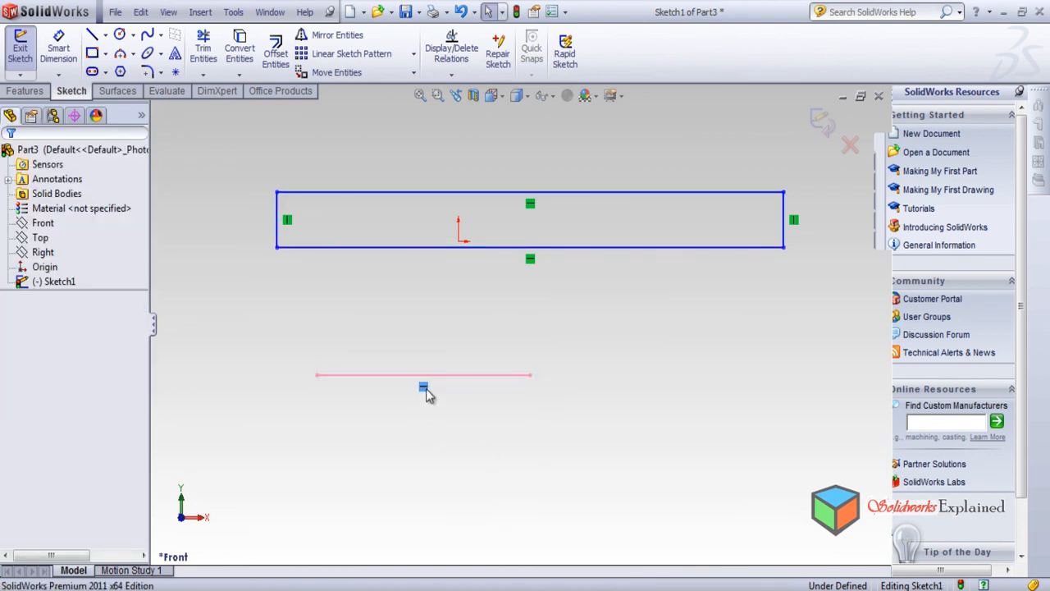
pyautogui.click(450, 316)
pyautogui.click(424, 391)
pyautogui.click(424, 389)
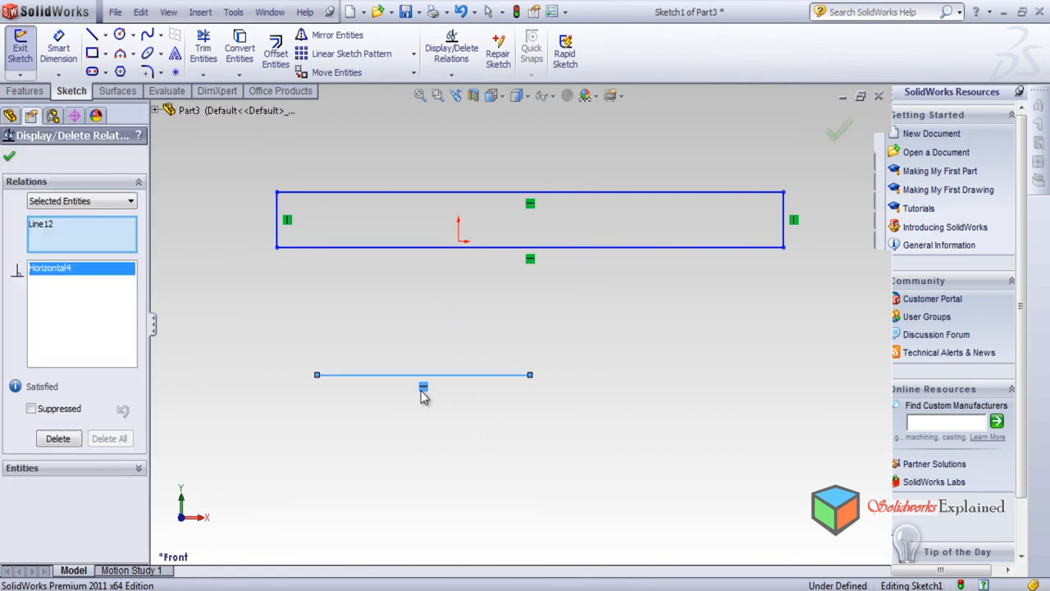
pyautogui.click(58, 439)
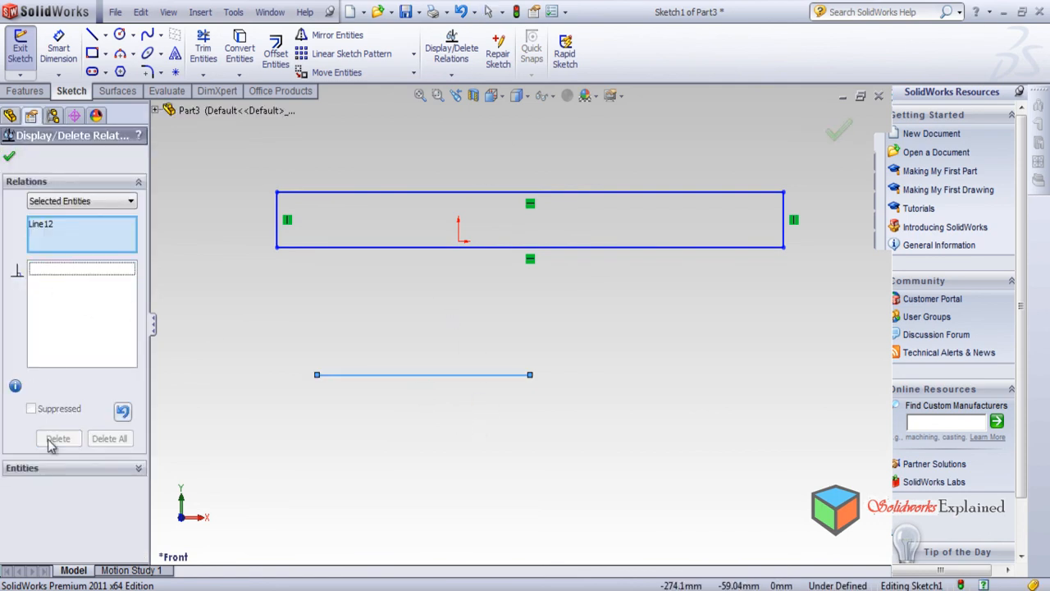
pyautogui.click(9, 158)
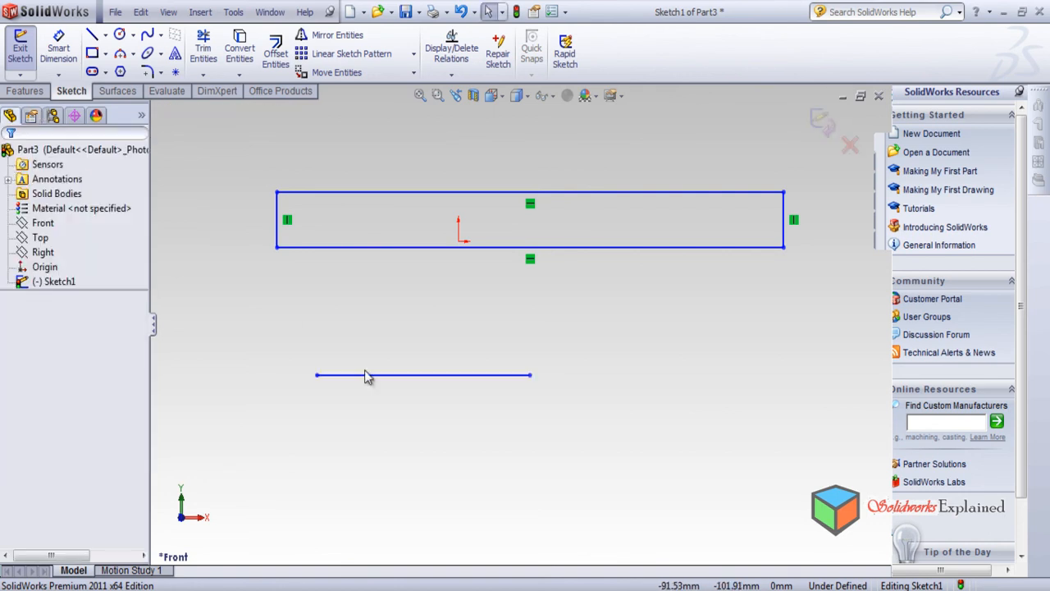
# Lower and tilt the freed line, placing its right endpoint at about X 64.42, Y -145.48 mm.
pyautogui.moveTo(421, 375); pyautogui.dragTo(531, 412)
pyautogui.click(562, 453)
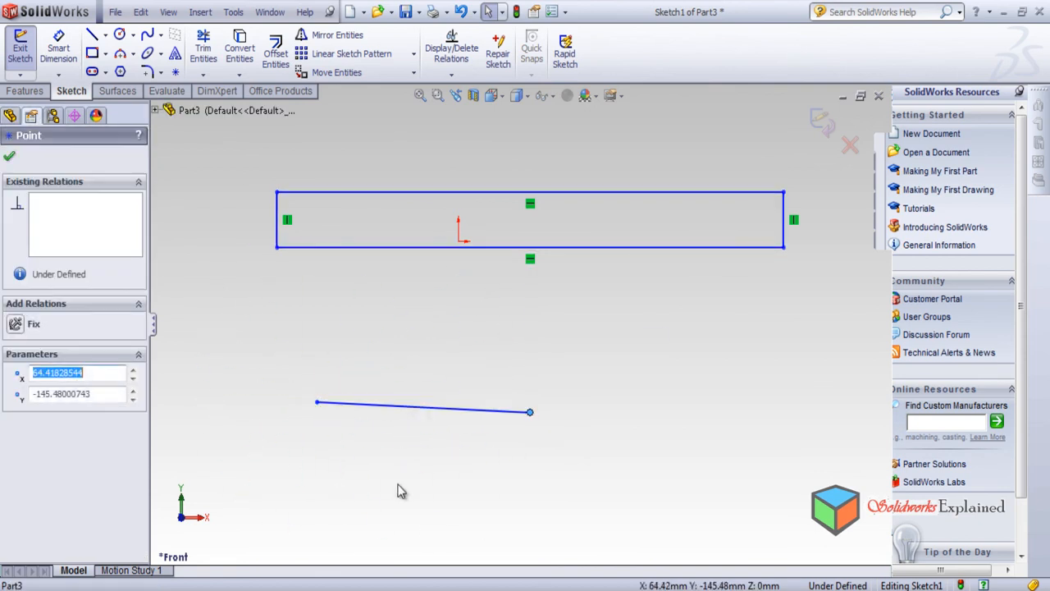
pyautogui.click(316, 416)
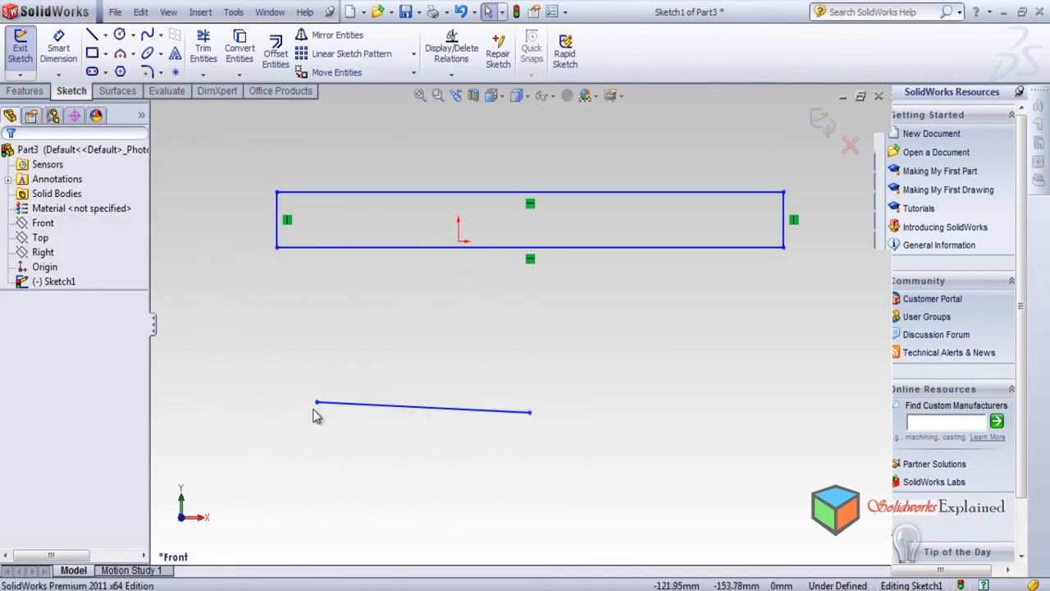
# Sketch a steep slanted line to the right of the first line and move its upper endpoint to about X 123.55, Y -62.49 mm.
pyautogui.click(92, 34)
pyautogui.click(628, 347)
pyautogui.click(688, 475)
pyautogui.rightClick(322, 244)
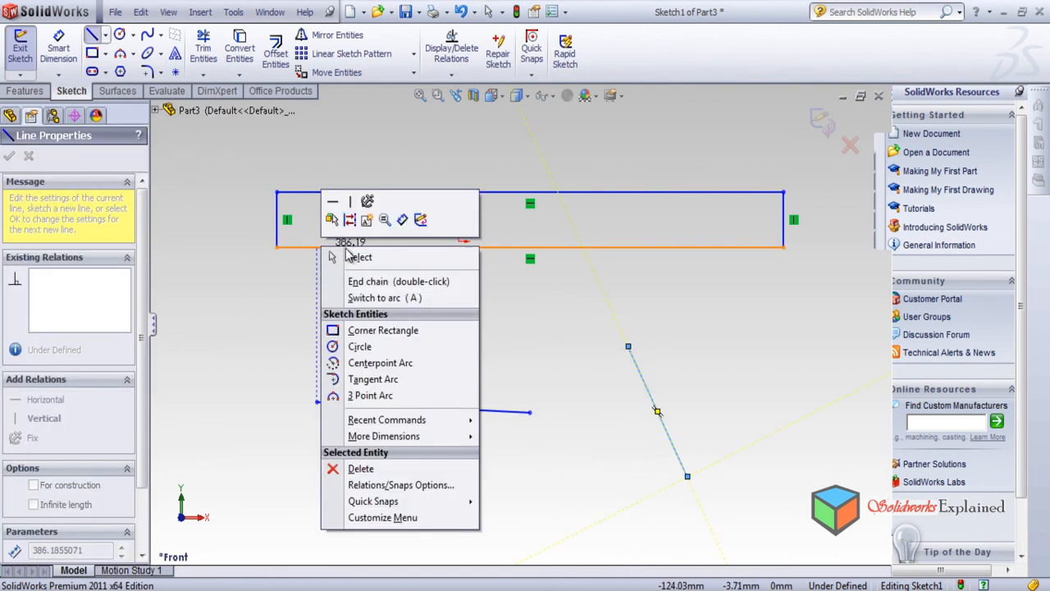
pyautogui.click(406, 281)
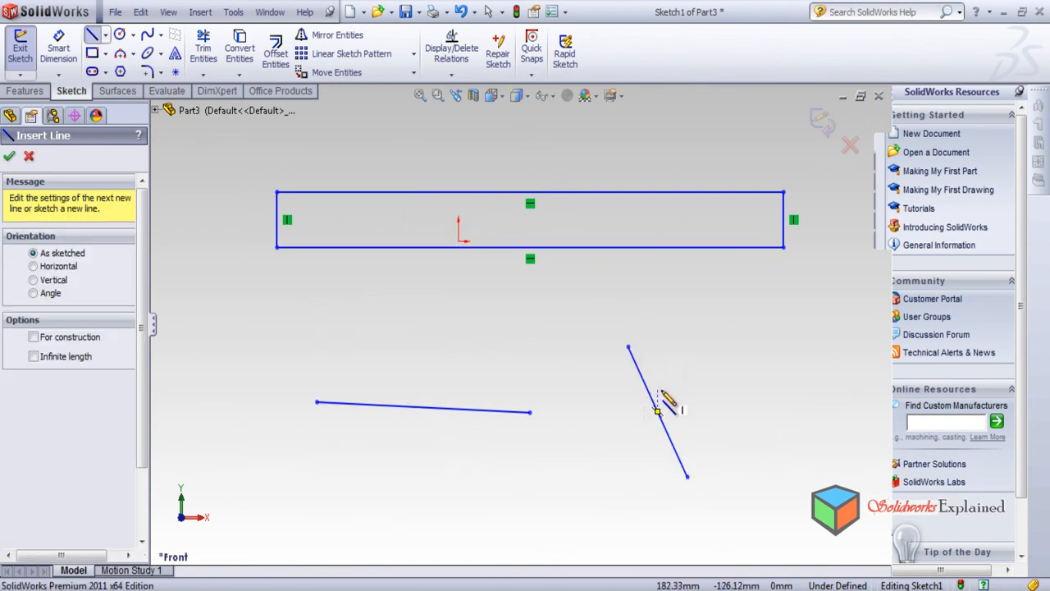
pyautogui.click(11, 157)
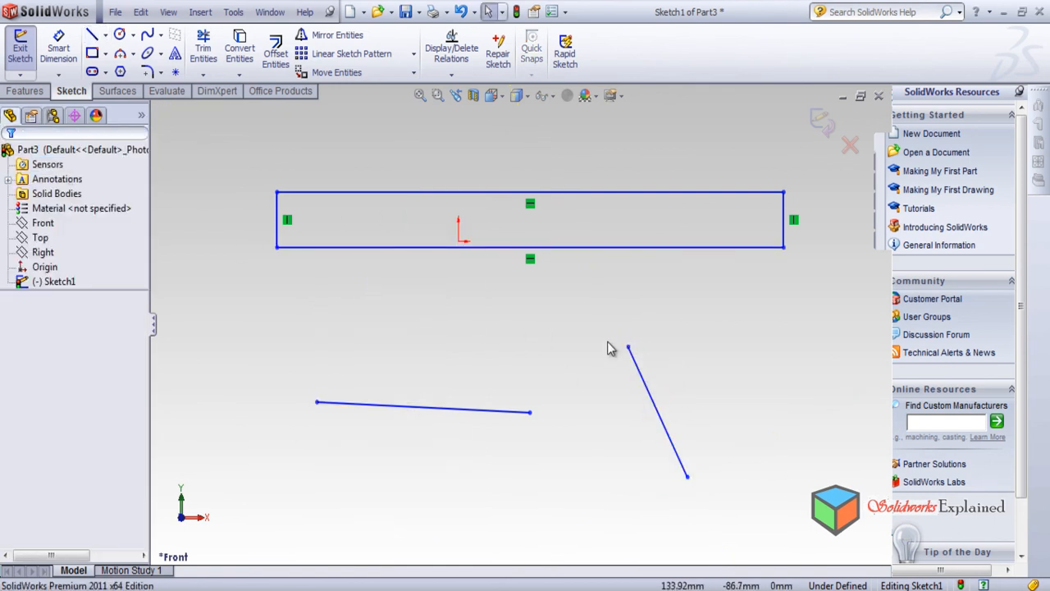
pyautogui.moveTo(630, 349); pyautogui.dragTo(584, 315)
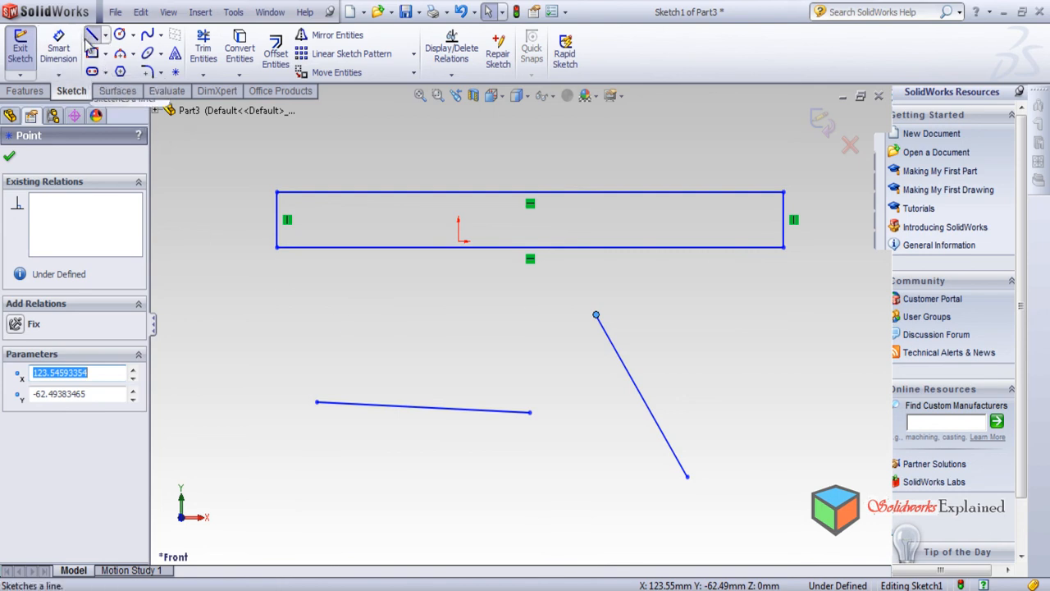
# Sketch a circle with a radius of about 51.87 mm and move its centre to about X -117.11, Y -72.18 mm.
pyautogui.click(92, 35)
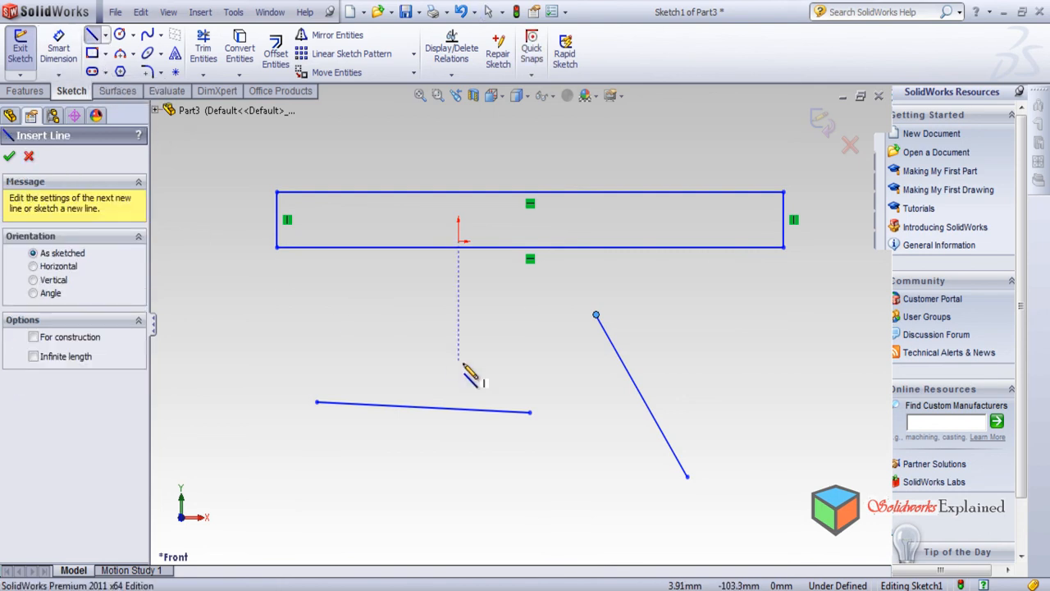
pyautogui.click(119, 34)
pyautogui.click(809, 362)
pyautogui.click(809, 425)
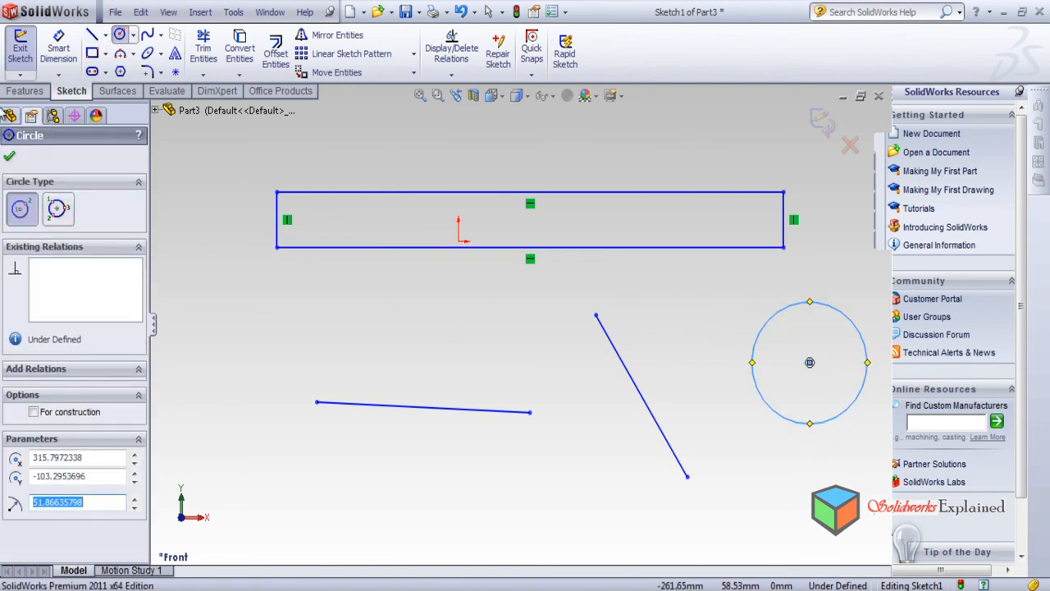
pyautogui.click(8, 155)
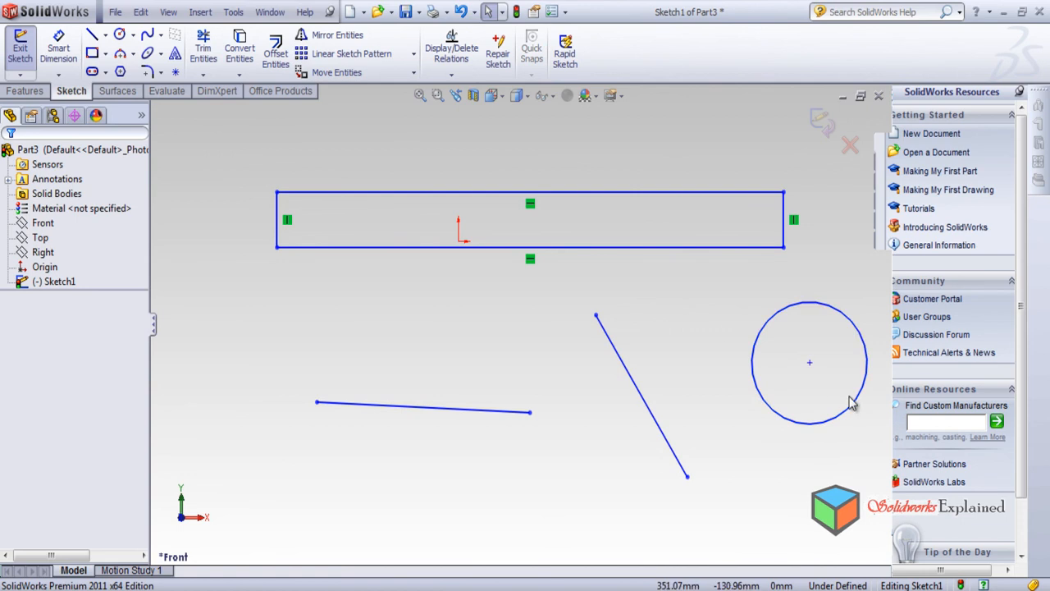
pyautogui.moveTo(809, 363); pyautogui.dragTo(330, 327)
# Sketch the stepped upper and right part of a connected line profile to the right of the slanted line, ending with a horizontal segment about 89.79 mm long.
pyautogui.scroll(-3, 598, 385)
pyautogui.scroll(7, 609, 375)
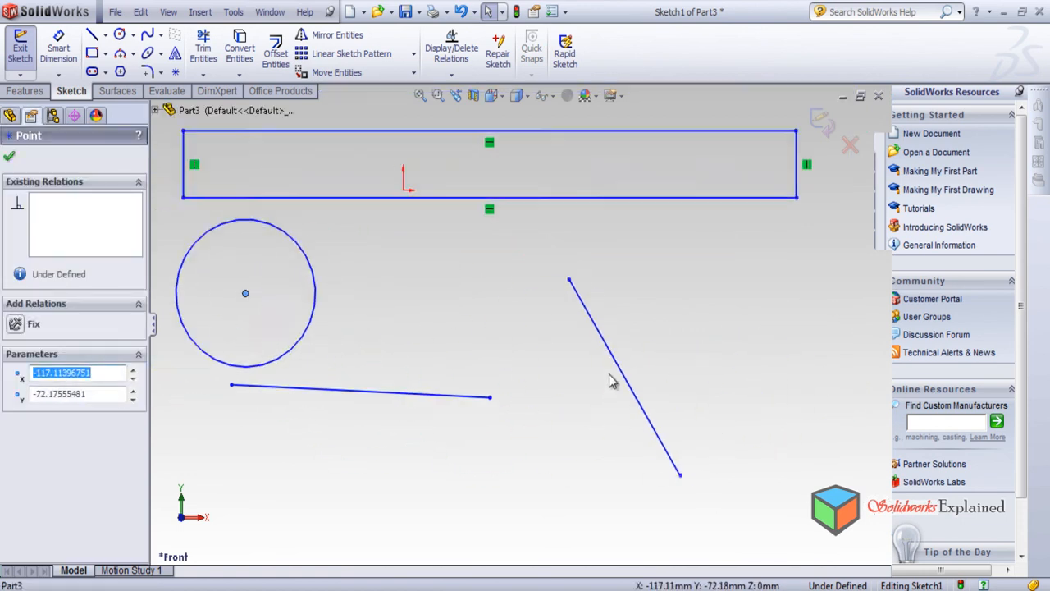
pyautogui.click(91, 35)
pyautogui.click(655, 320)
pyautogui.click(811, 328)
pyautogui.click(810, 385)
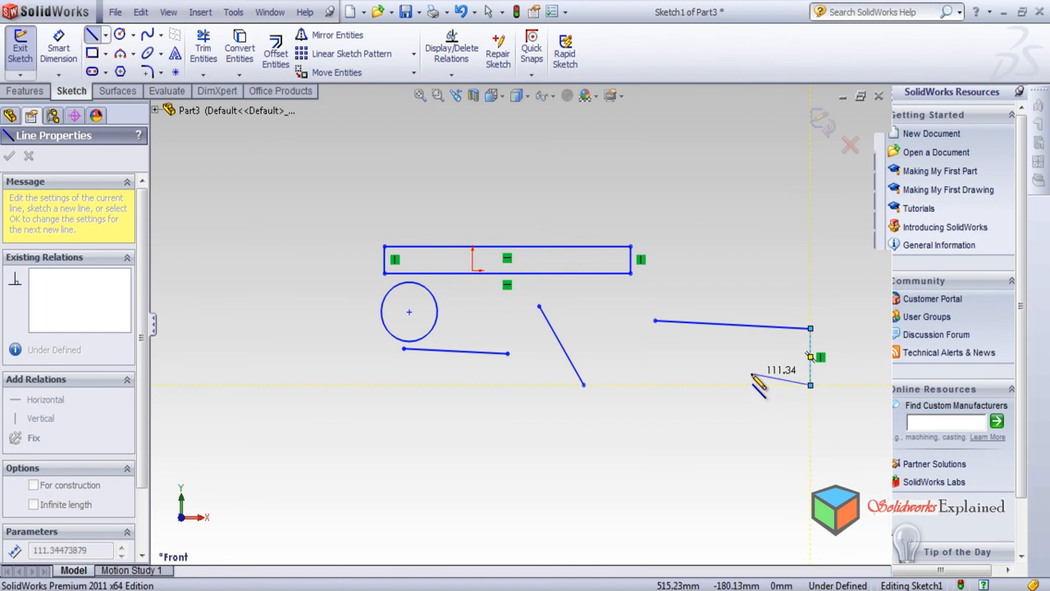
pyautogui.click(744, 382)
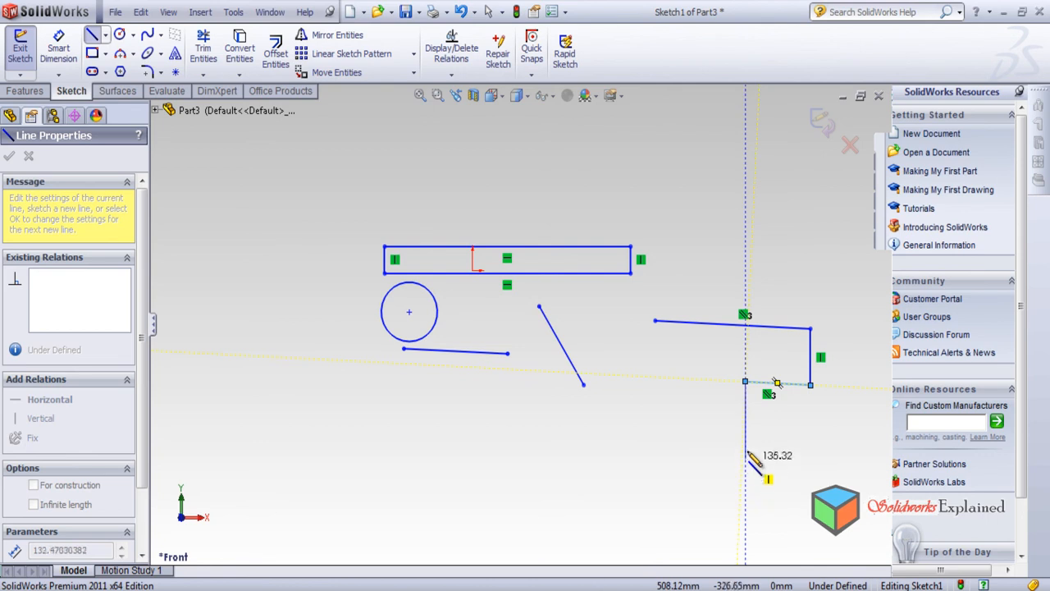
pyautogui.click(745, 495)
pyautogui.click(777, 495)
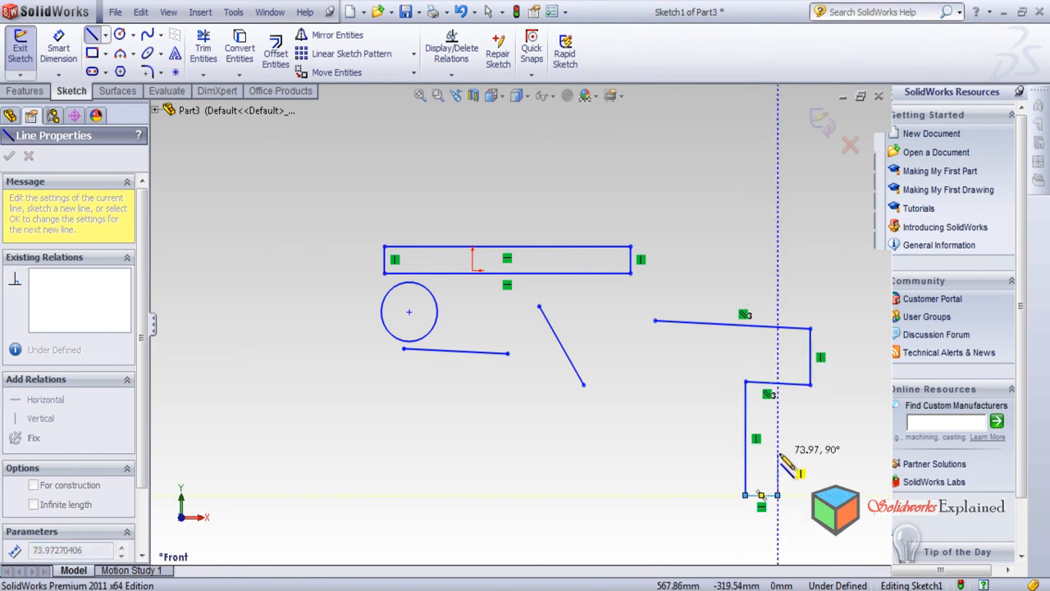
pyautogui.click(777, 452)
pyautogui.click(827, 452)
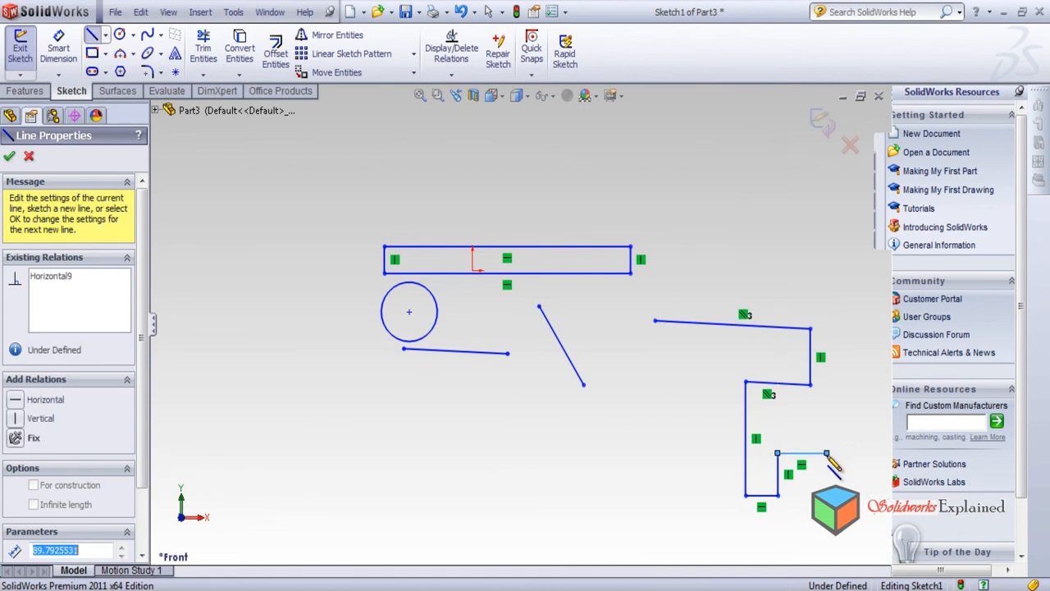
# Close the stepped profile with a vertical right side, a parallel bottom edge about 362.8 mm long, a vertical left side and a short horizontal top segment.
pyautogui.click(827, 543)
pyautogui.click(630, 534)
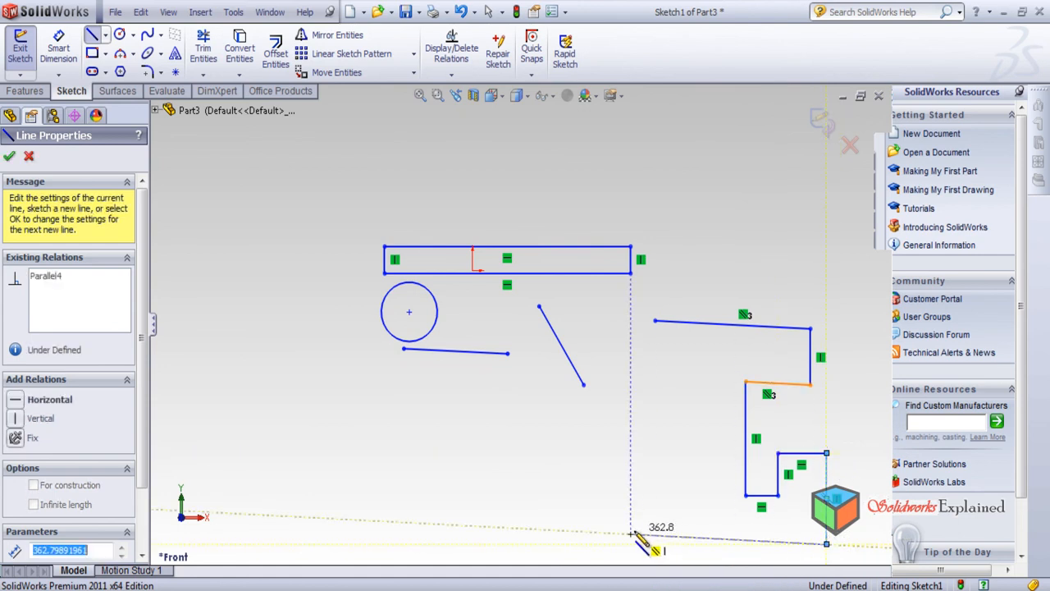
pyautogui.click(631, 322)
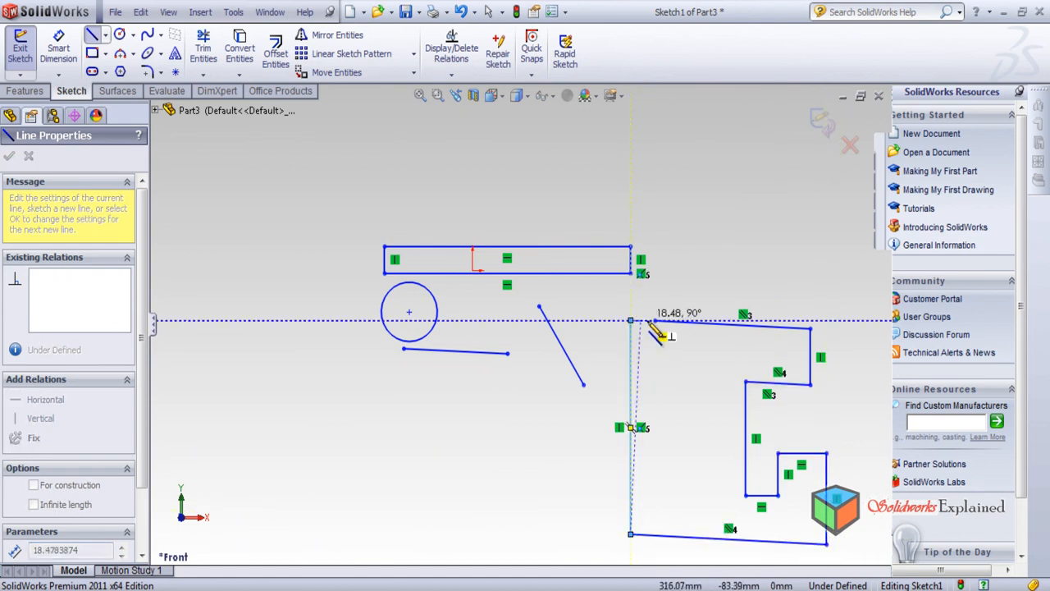
pyautogui.doubleClick(655, 321)
pyautogui.click(12, 157)
pyautogui.scroll(-2, 760, 419)
pyautogui.scroll(4, 804, 432)
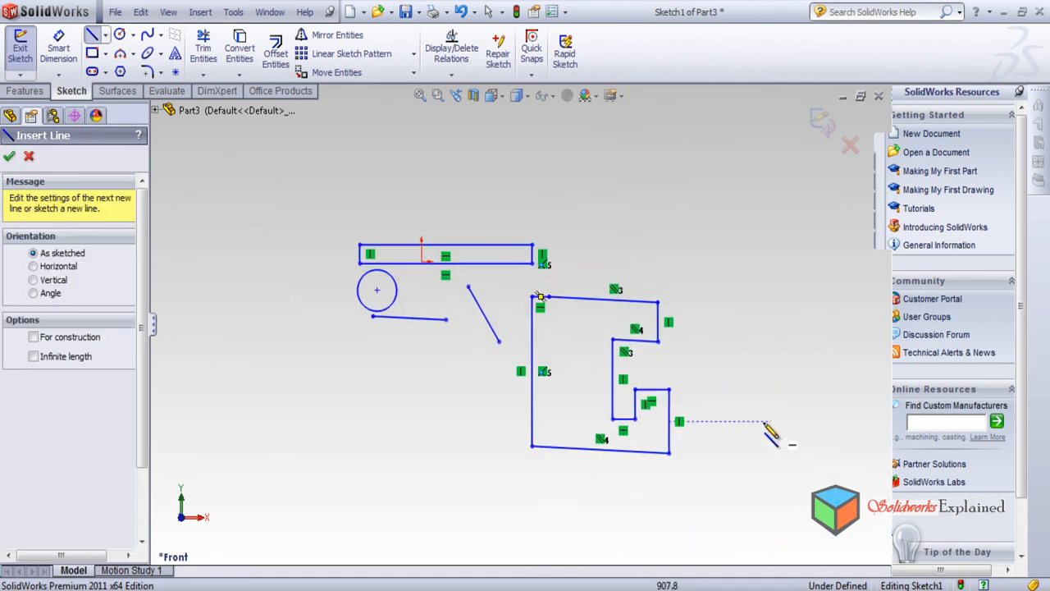
pyautogui.scroll(-2, 773, 425)
pyautogui.click(10, 156)
# Adjust the stepped profile by pulling its inner horizontal, top, bottom and right vertical edges.
pyautogui.moveTo(502, 384)
pyautogui.mouseDown()
pyautogui.moveTo(489, 521)
pyautogui.moveTo(501, 347)
pyautogui.moveTo(488, 417)
pyautogui.moveTo(496, 402)
pyautogui.mouseUp()
pyautogui.moveTo(484, 238)
pyautogui.mouseDown()
pyautogui.moveTo(478, 199)
pyautogui.moveTo(465, 239)
pyautogui.moveTo(480, 238)
pyautogui.moveTo(493, 211)
pyautogui.moveTo(474, 236)
pyautogui.mouseUp()
pyautogui.moveTo(499, 417); pyautogui.dragTo(488, 449)
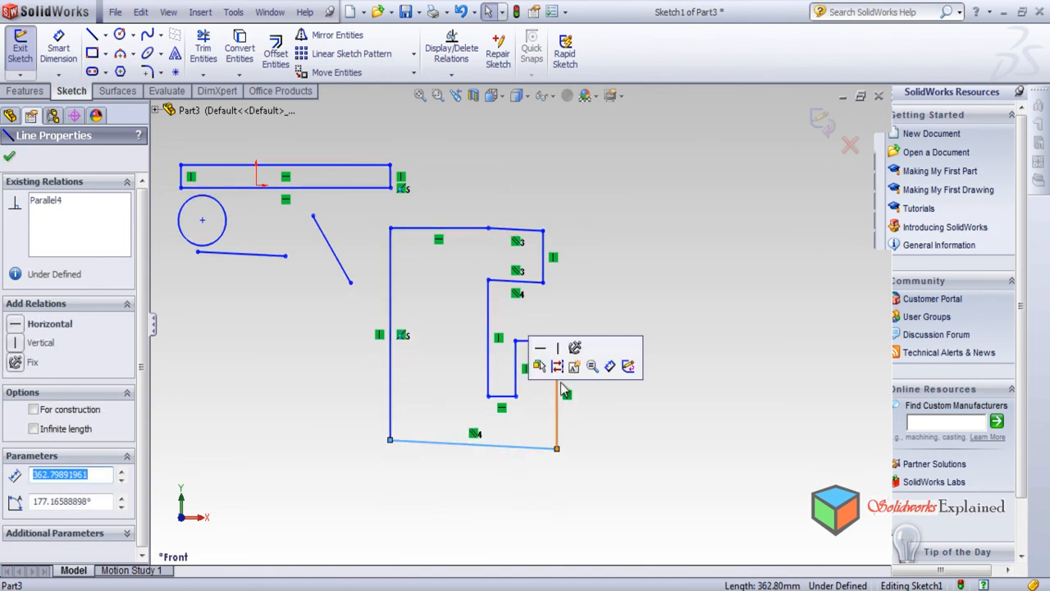
pyautogui.moveTo(556, 430)
pyautogui.mouseDown()
pyautogui.moveTo(600, 425)
pyautogui.moveTo(561, 417)
pyautogui.mouseUp()
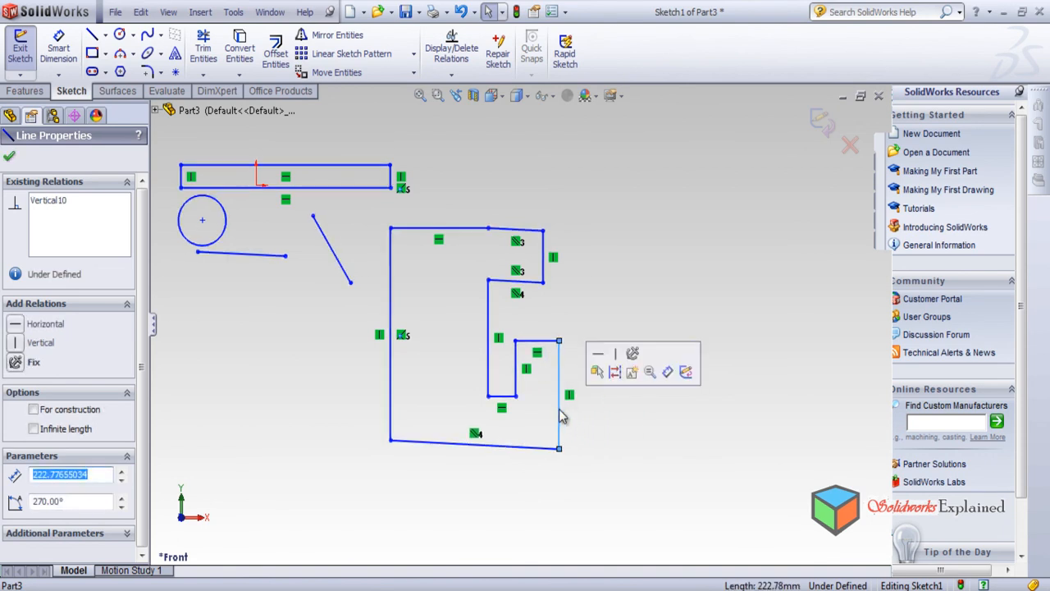
pyautogui.click(626, 260)
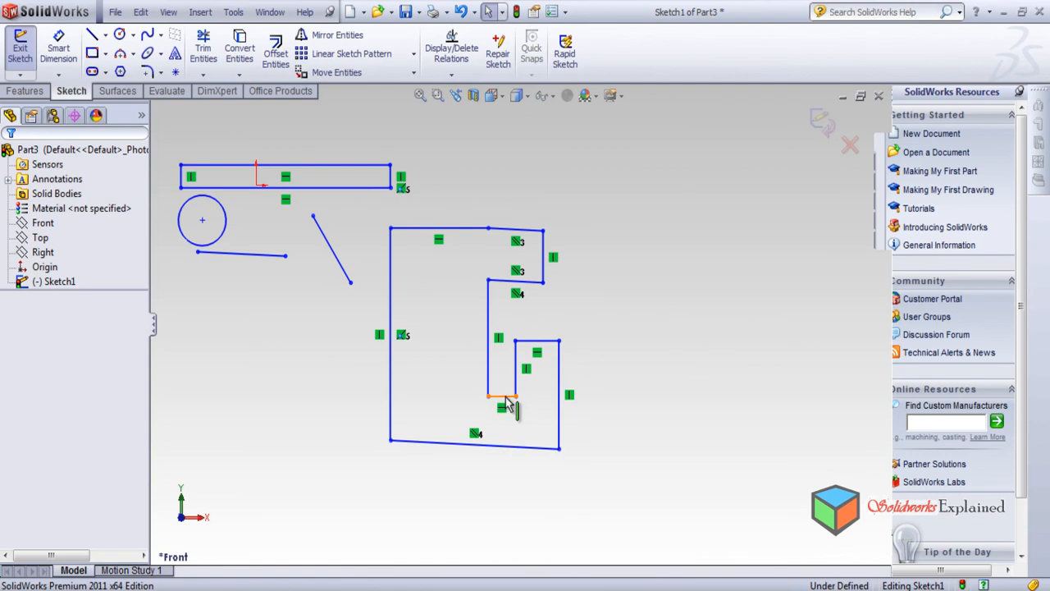
# Move the short inner horizontal edge up and down between its vertical lines, leaving it below the profile's bottom edge.
pyautogui.moveTo(501, 397); pyautogui.dragTo(484, 492)
pyautogui.click(681, 420)
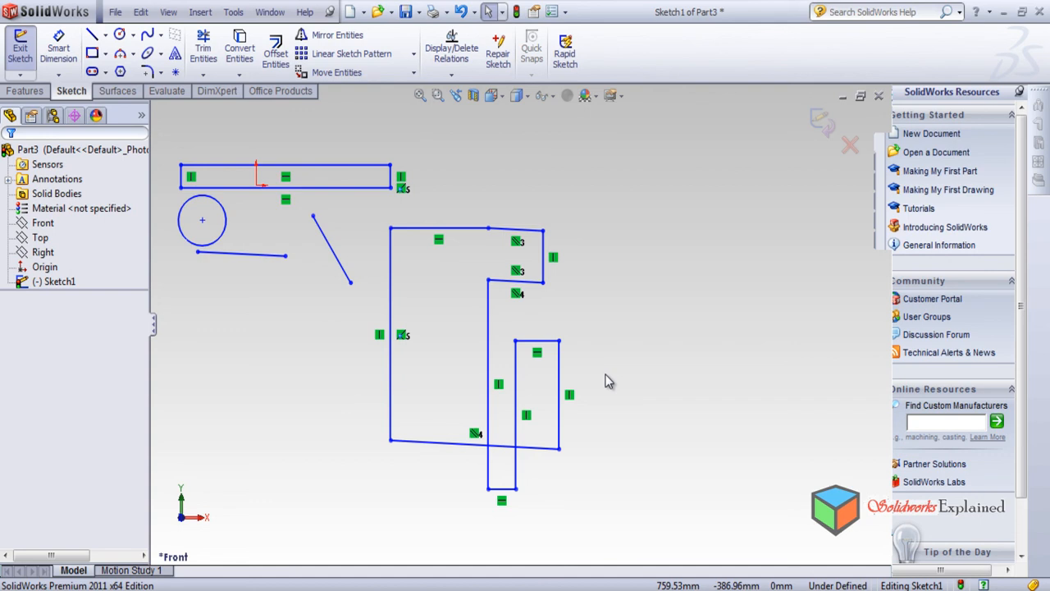
pyautogui.moveTo(503, 491); pyautogui.dragTo(487, 381)
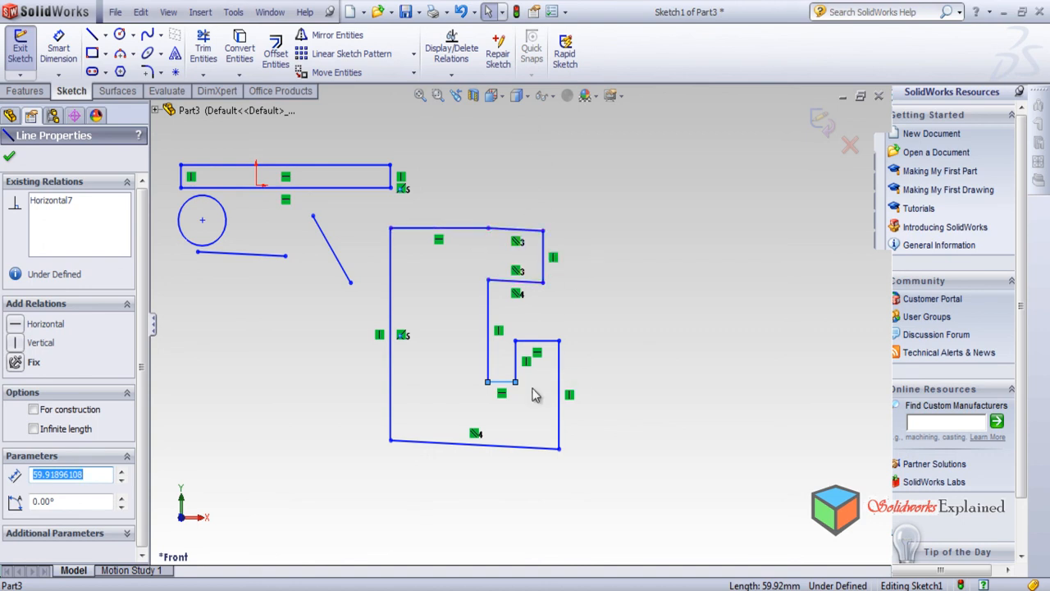
pyautogui.moveTo(496, 391); pyautogui.dragTo(497, 492)
pyautogui.click(656, 443)
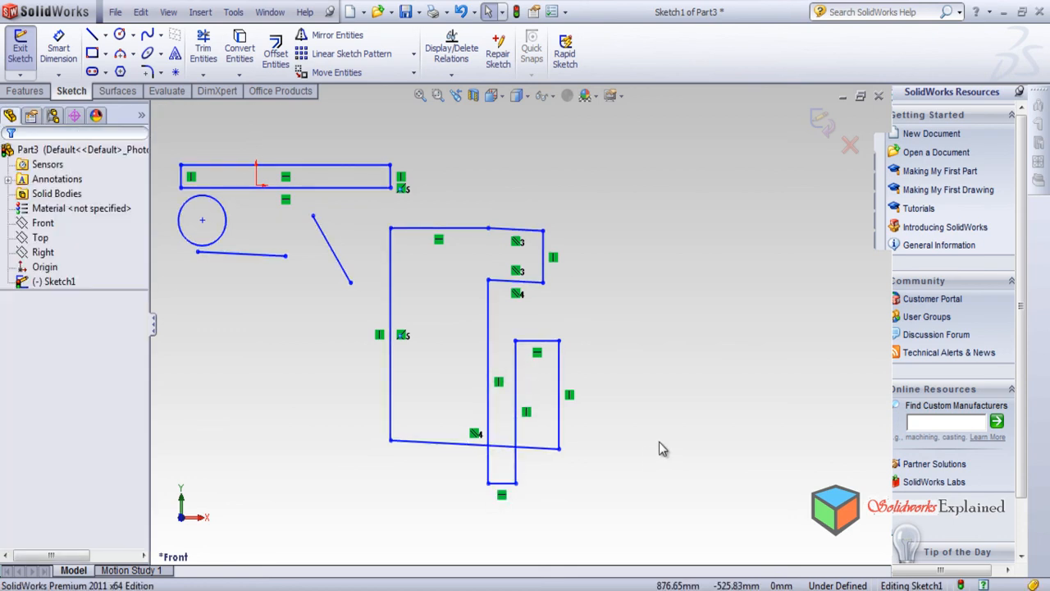
pyautogui.click(59, 48)
pyautogui.click(507, 446)
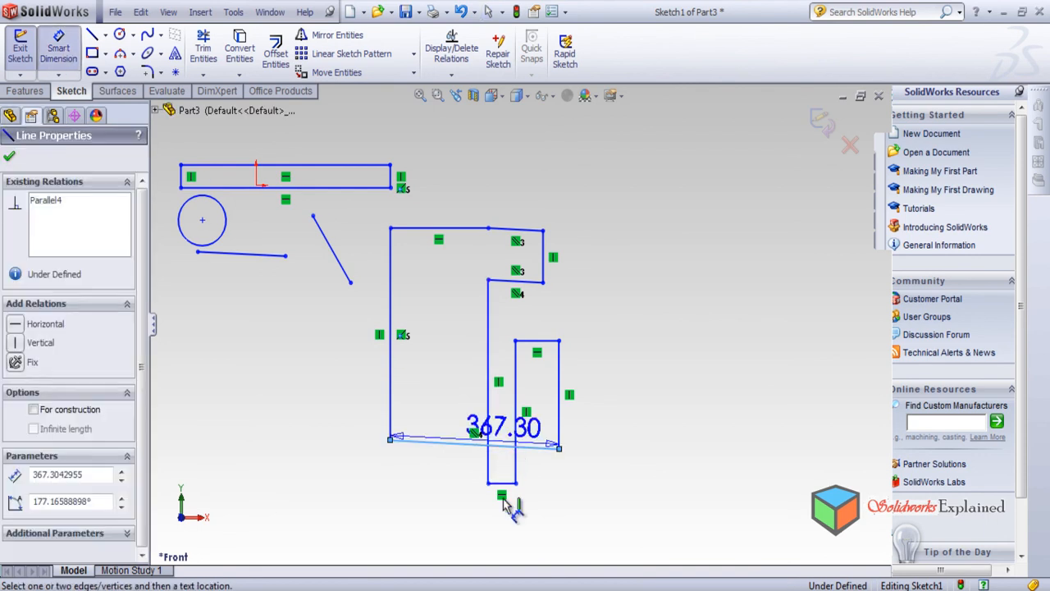
pyautogui.click(506, 483)
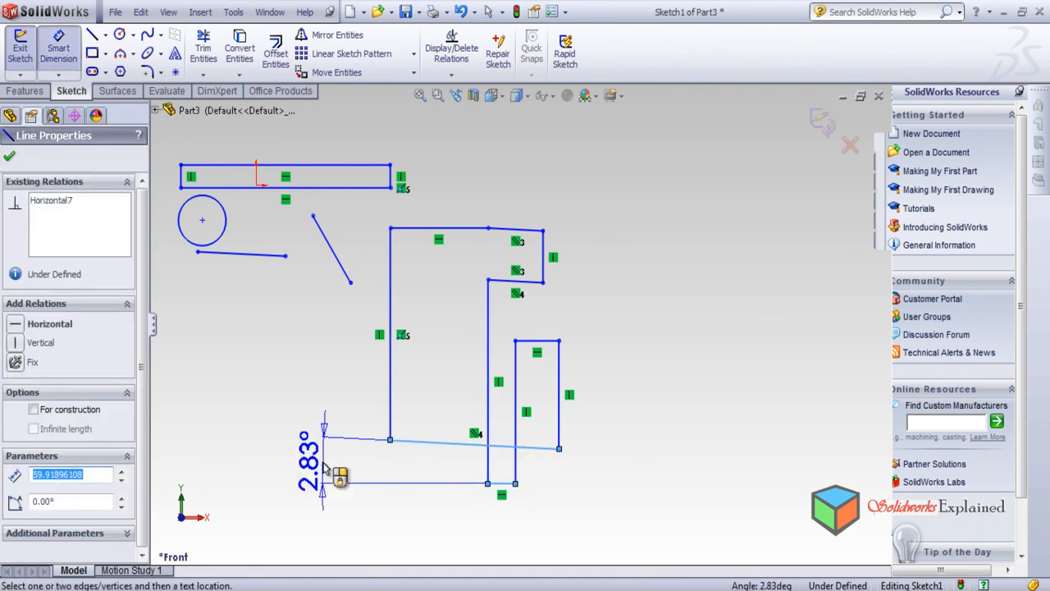
pyautogui.click(320, 465)
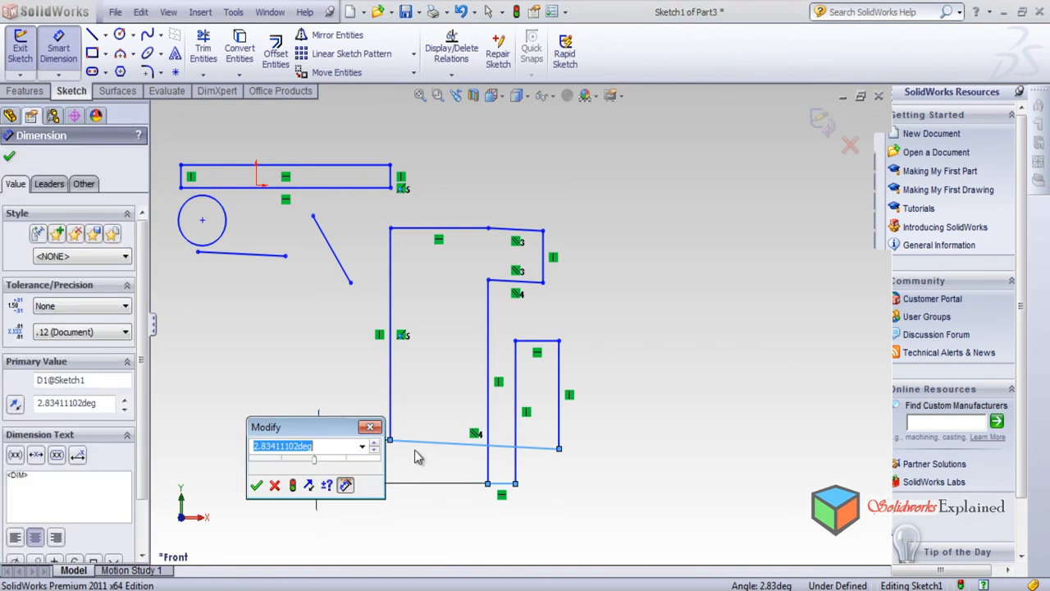
pyautogui.click(370, 427)
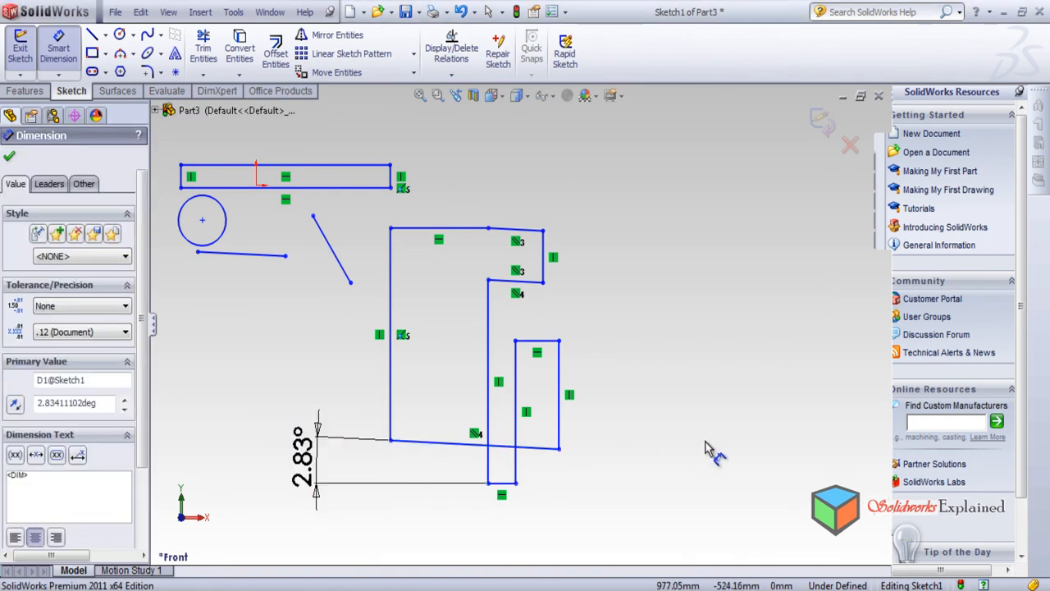
pyautogui.click(605, 448)
pyautogui.click(302, 470)
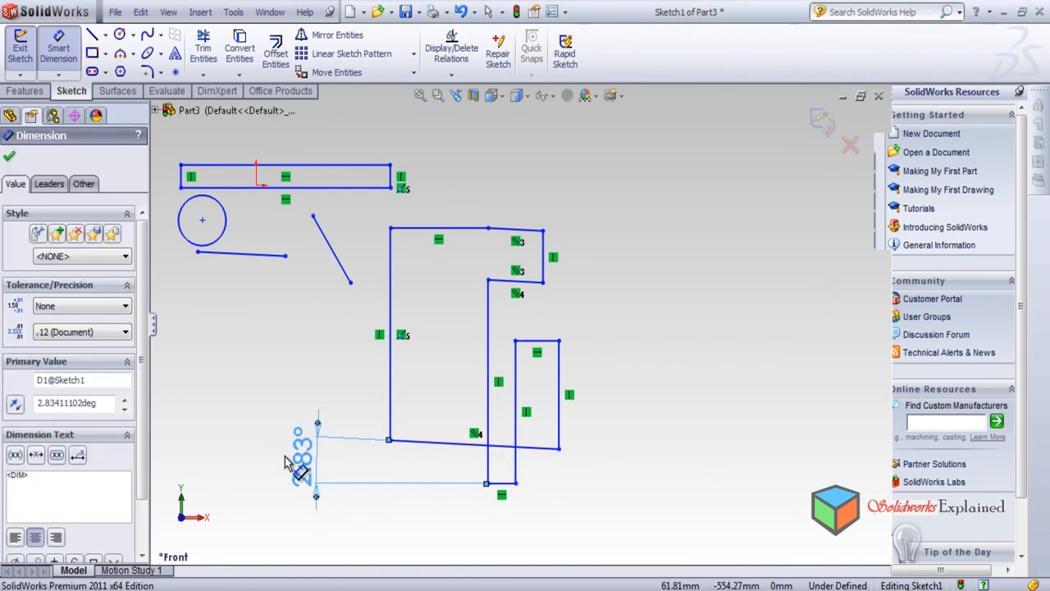
pyautogui.press('Delete')
# Dimension the distance from the profile's slanted bottom edge to the left endpoint of the short lower horizontal edge as 80 mm.
pyautogui.click(58, 47)
pyautogui.click(59, 47)
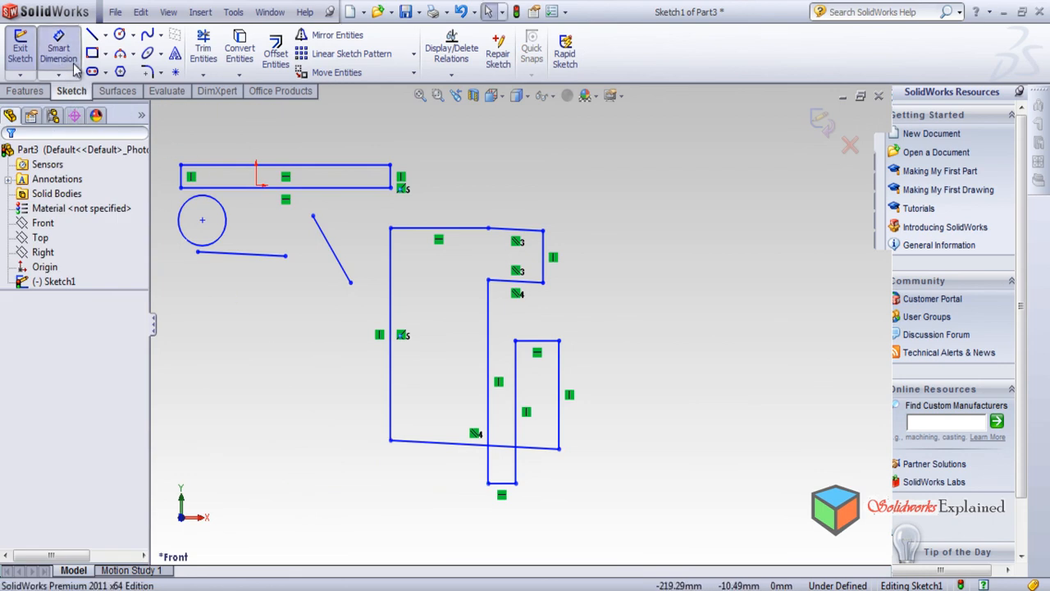
pyautogui.click(512, 450)
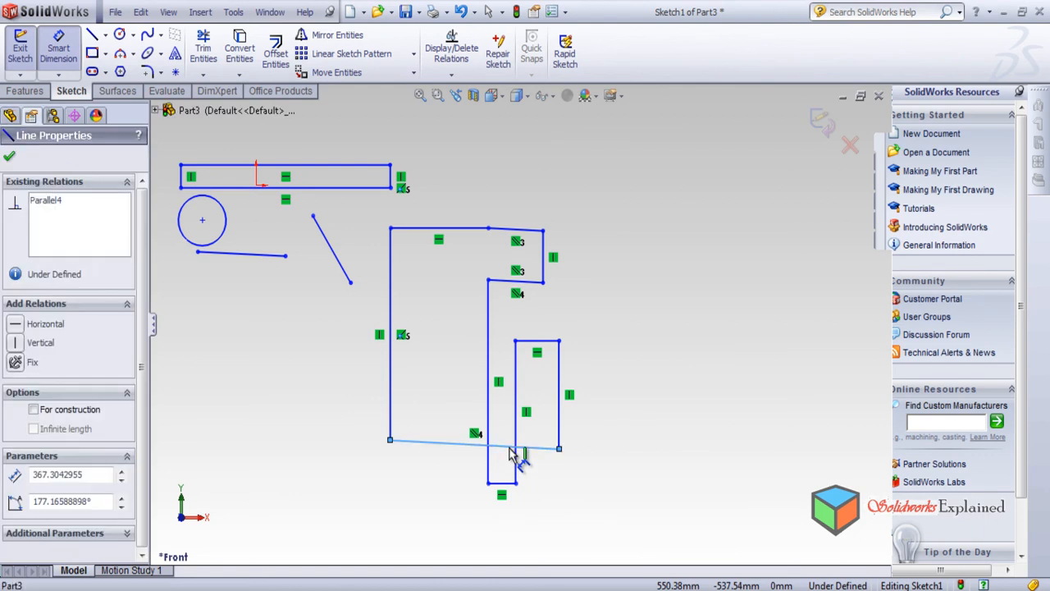
pyautogui.click(488, 485)
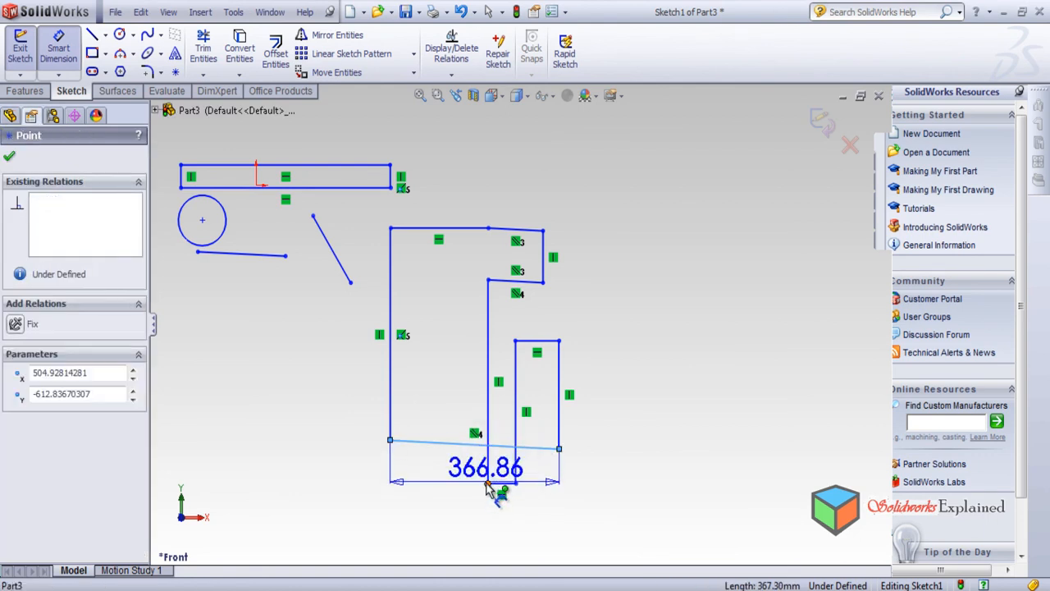
pyautogui.click(433, 475)
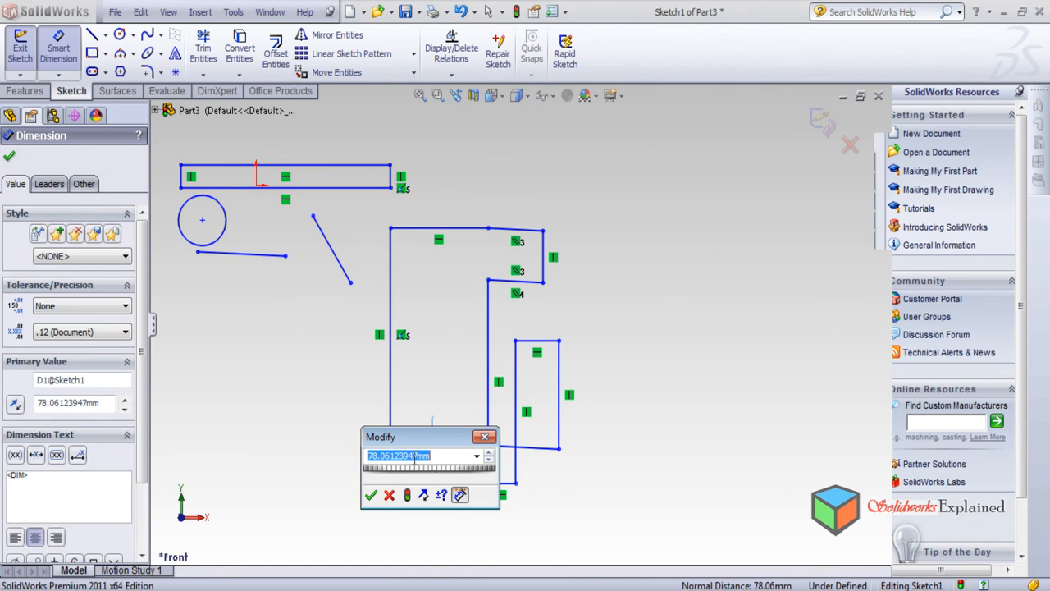
pyautogui.write('80')
pyautogui.press('Return')
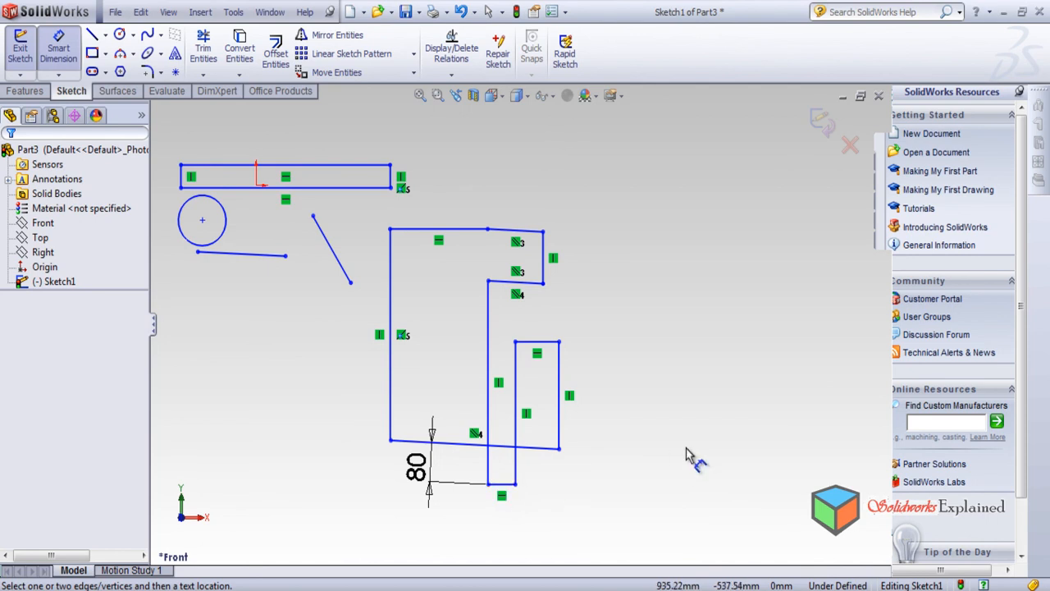
# Try changing the 80 mm distance to 20 mm with the short edge above the slanted bottom edge, and undo the change.
pyautogui.doubleClick(430, 483)
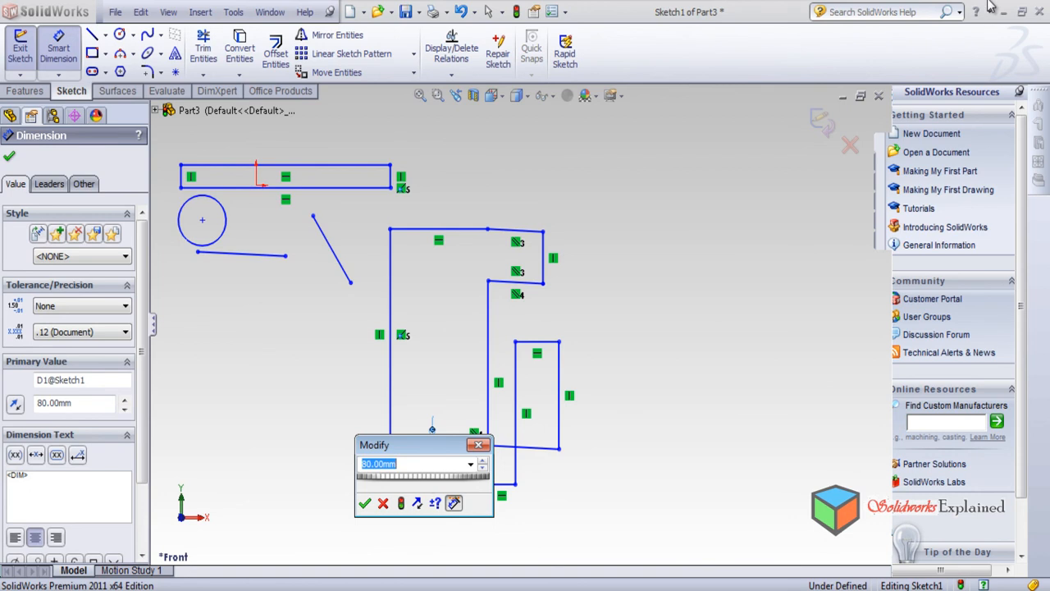
pyautogui.write('1')
pyautogui.press('Return')
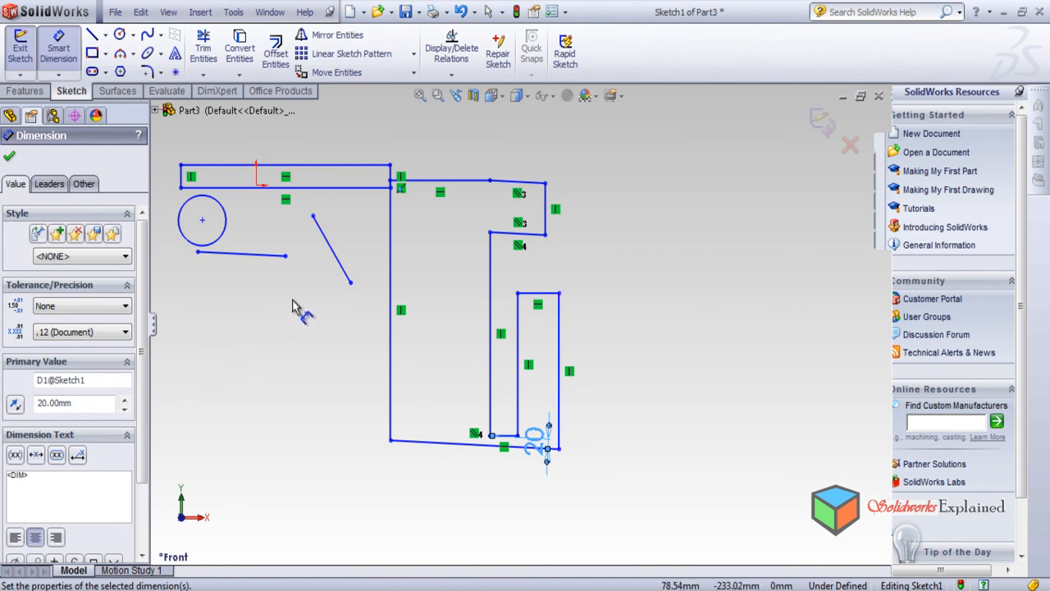
pyautogui.hotkey('ctrl', 'z')
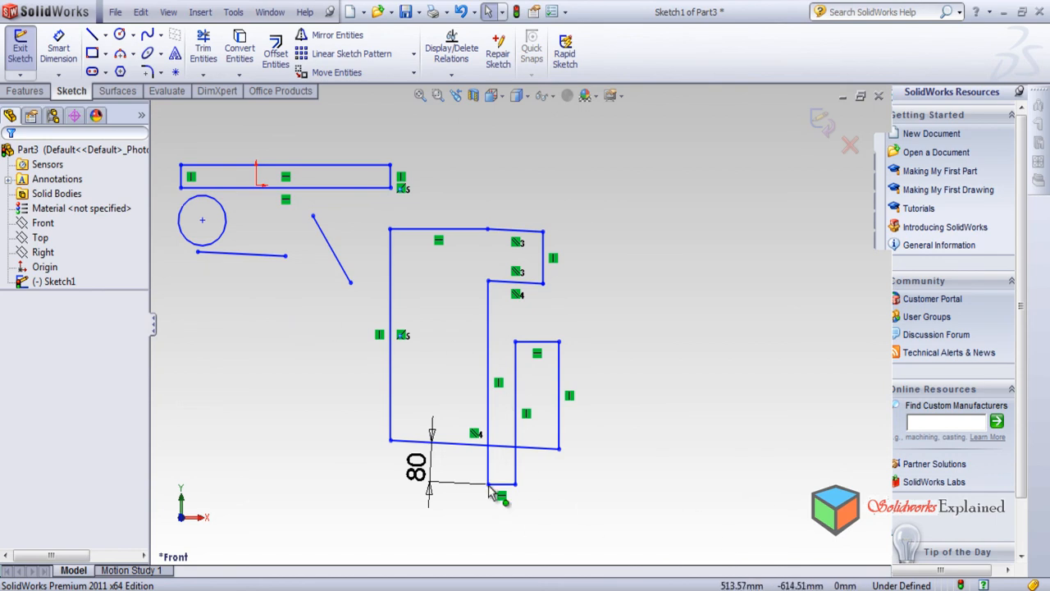
# Reshape the profile around its 80 mm dimension by pulling the short horizontal edge, the slanted bottom edge and the inner vertical edge.
pyautogui.moveTo(503, 486)
pyautogui.mouseDown()
pyautogui.moveTo(504, 410)
pyautogui.moveTo(508, 467)
pyautogui.mouseUp()
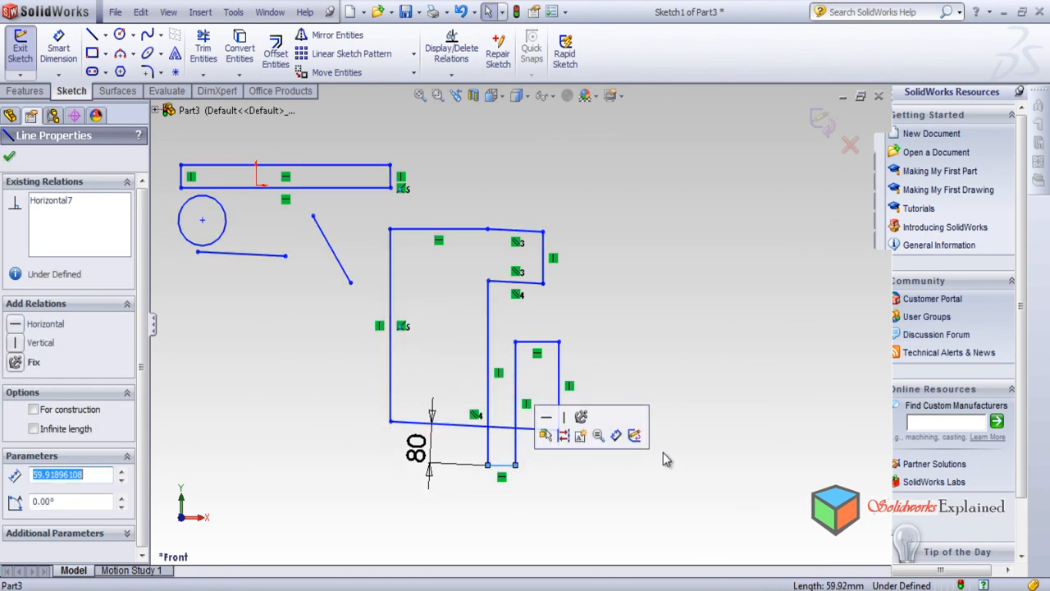
pyautogui.click(757, 441)
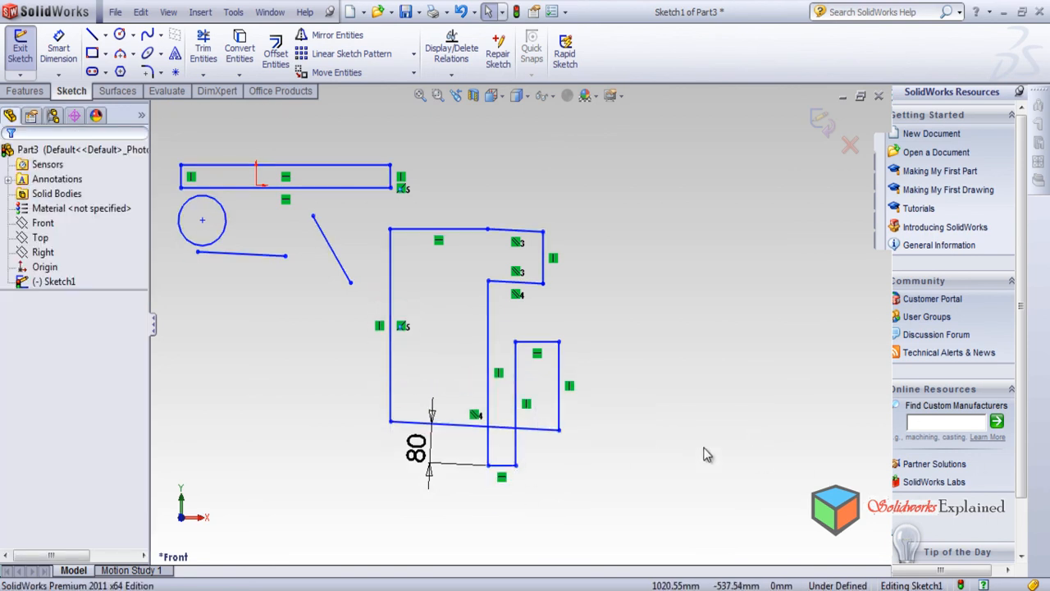
pyautogui.moveTo(537, 435)
pyautogui.mouseDown()
pyautogui.moveTo(528, 494)
pyautogui.moveTo(542, 474)
pyautogui.moveTo(534, 427)
pyautogui.moveTo(522, 481)
pyautogui.moveTo(520, 468)
pyautogui.moveTo(526, 495)
pyautogui.moveTo(539, 421)
pyautogui.mouseUp()
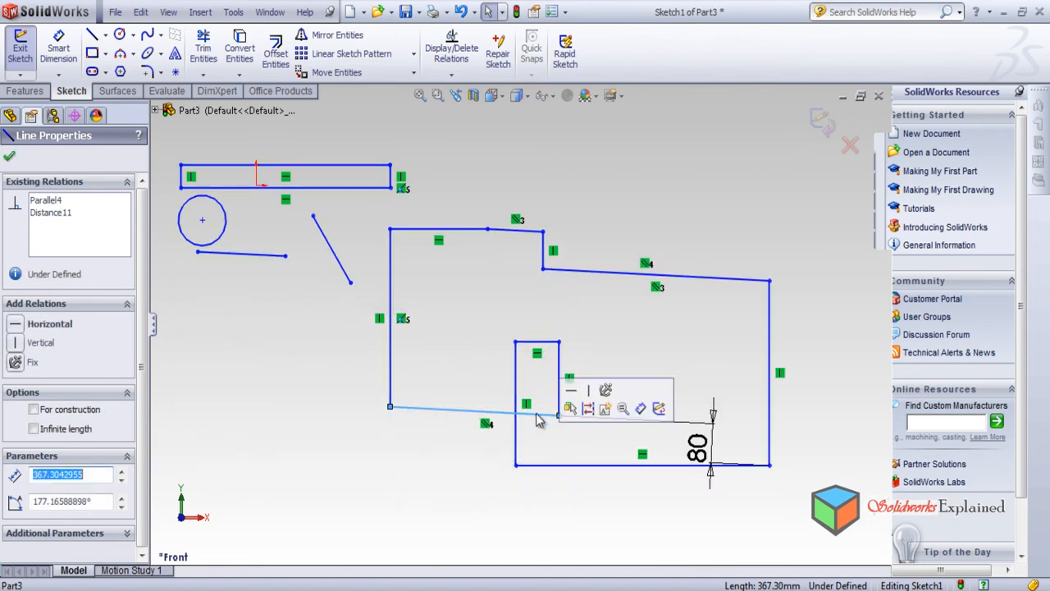
pyautogui.click(697, 307)
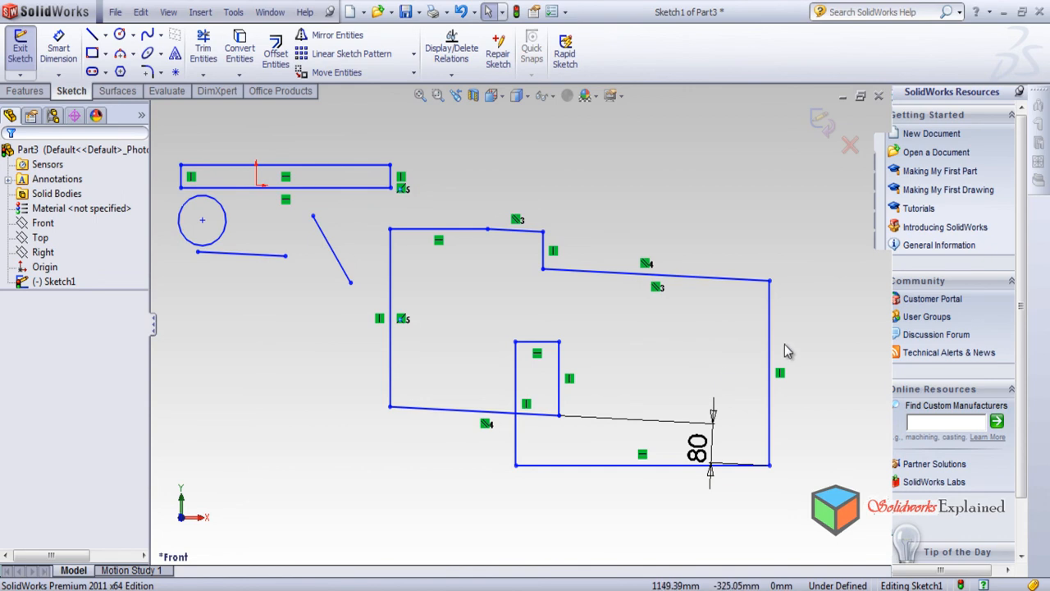
pyautogui.click(769, 353)
pyautogui.moveTo(565, 338)
pyautogui.mouseDown()
pyautogui.moveTo(426, 345)
pyautogui.moveTo(442, 368)
pyautogui.moveTo(452, 443)
pyautogui.moveTo(481, 465)
pyautogui.moveTo(492, 387)
pyautogui.moveTo(481, 474)
pyautogui.moveTo(483, 410)
pyautogui.moveTo(476, 464)
pyautogui.mouseUp()
pyautogui.click(694, 504)
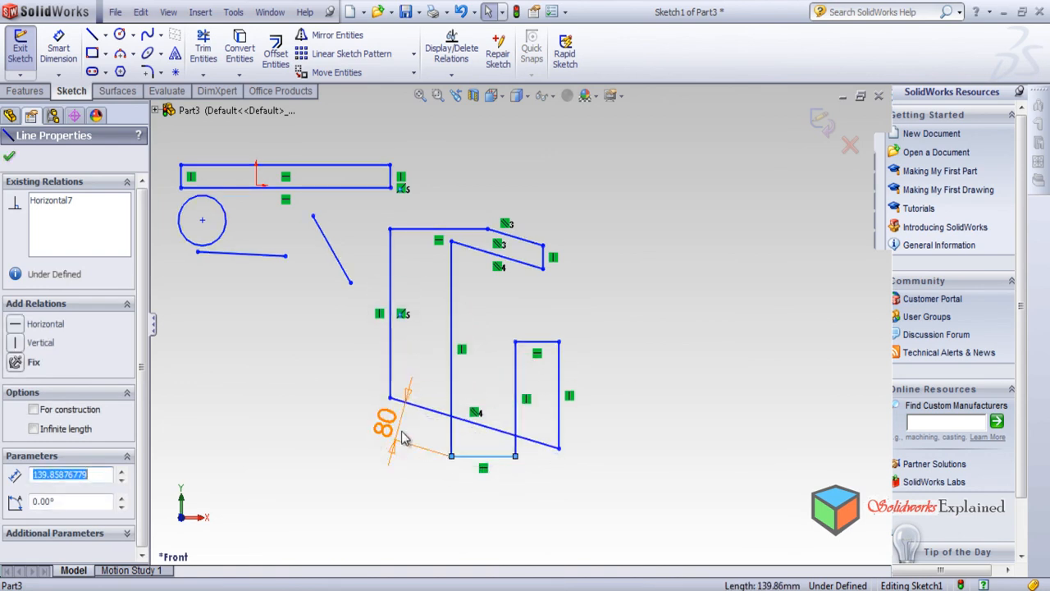
# Delete the 80 mm dimension, and reshape the profile by moving the inner horizontal edge up and the lower-left corner down.
pyautogui.click(382, 429)
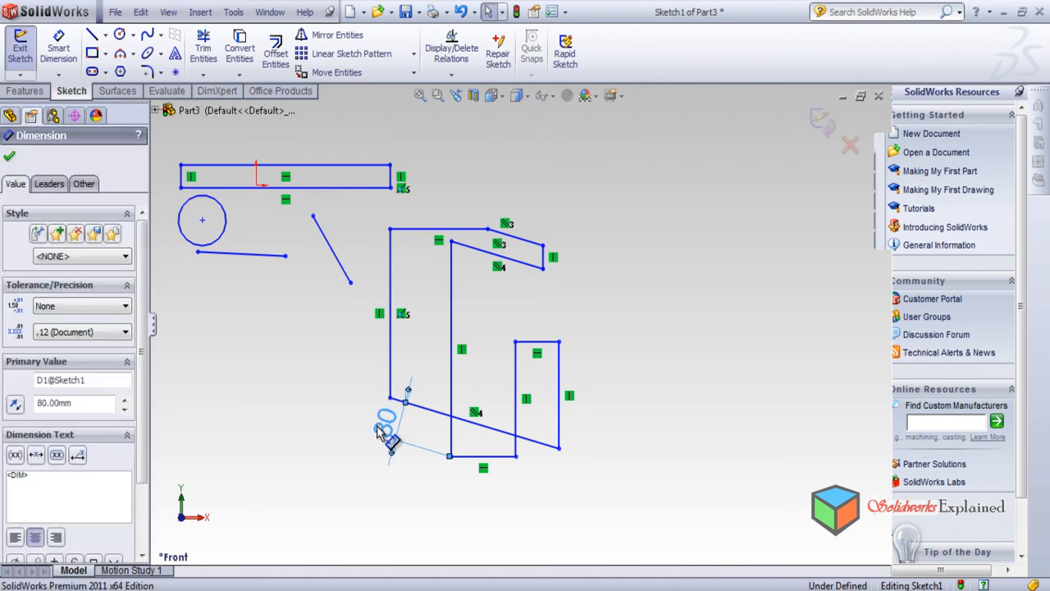
pyautogui.press('Delete')
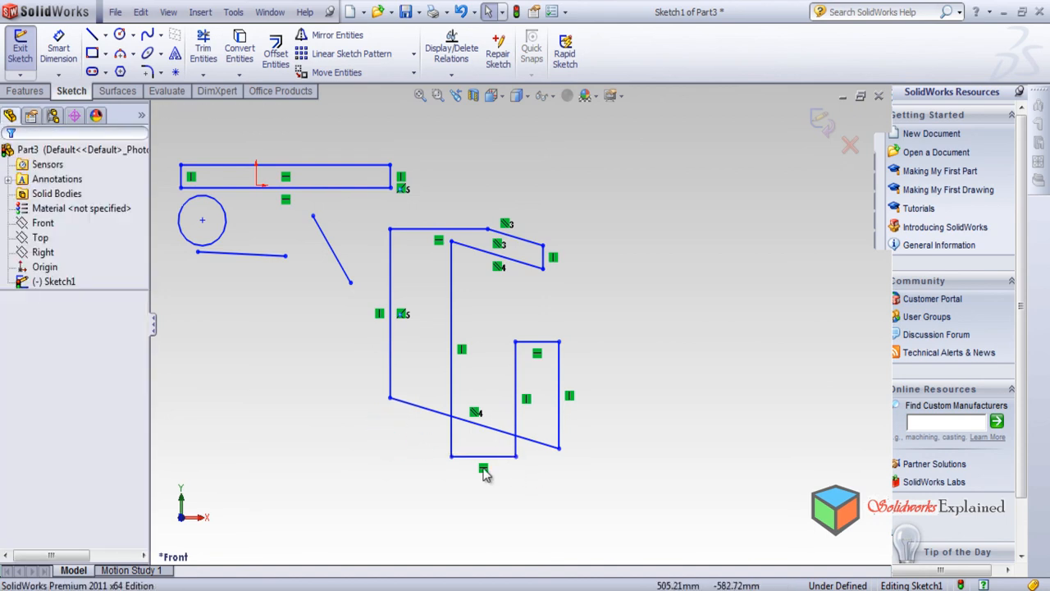
pyautogui.moveTo(493, 457); pyautogui.dragTo(499, 376)
pyautogui.moveTo(389, 398); pyautogui.dragTo(379, 440)
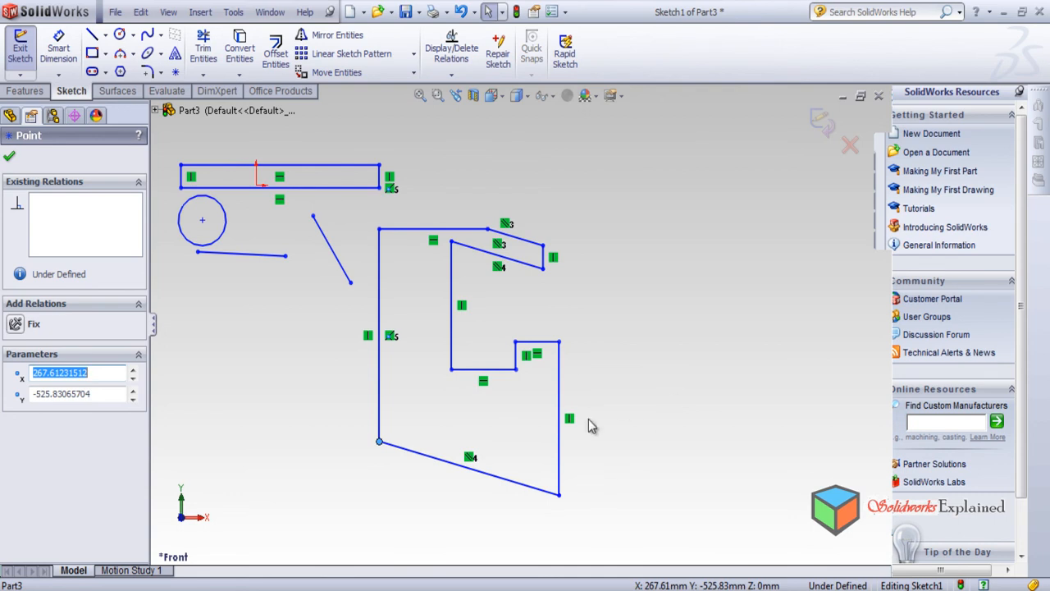
pyautogui.click(9, 156)
# Cancel the sketch edit without keeping its changes.
pyautogui.scroll(3, 387, 323)
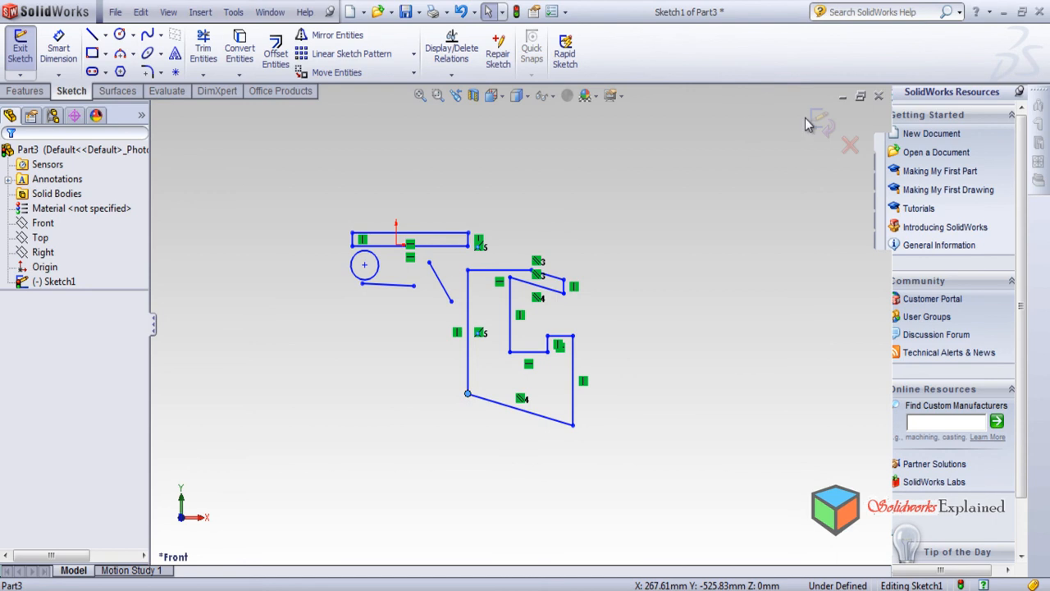
pyautogui.click(850, 146)
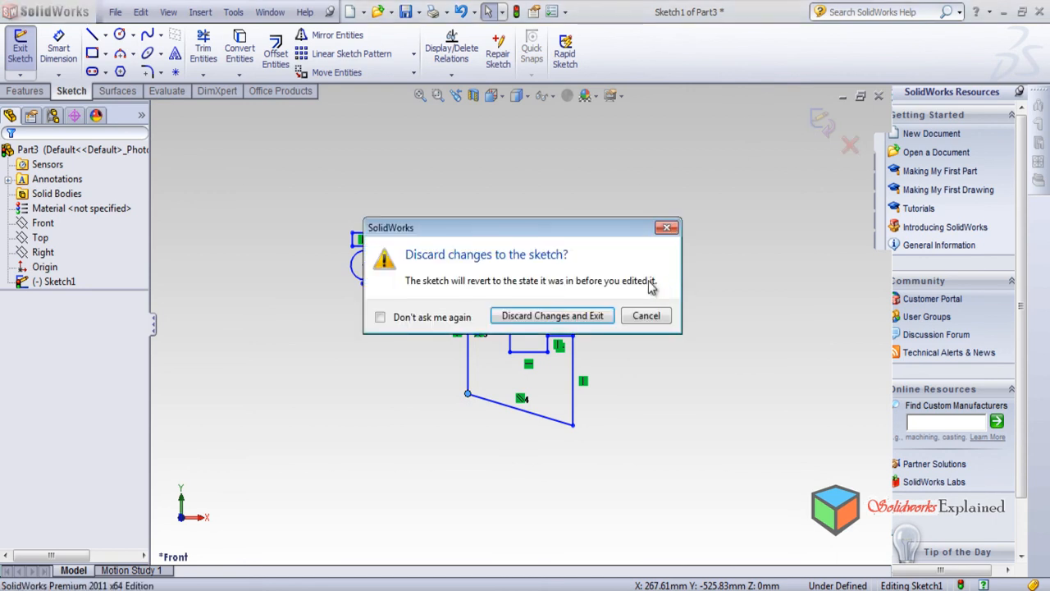